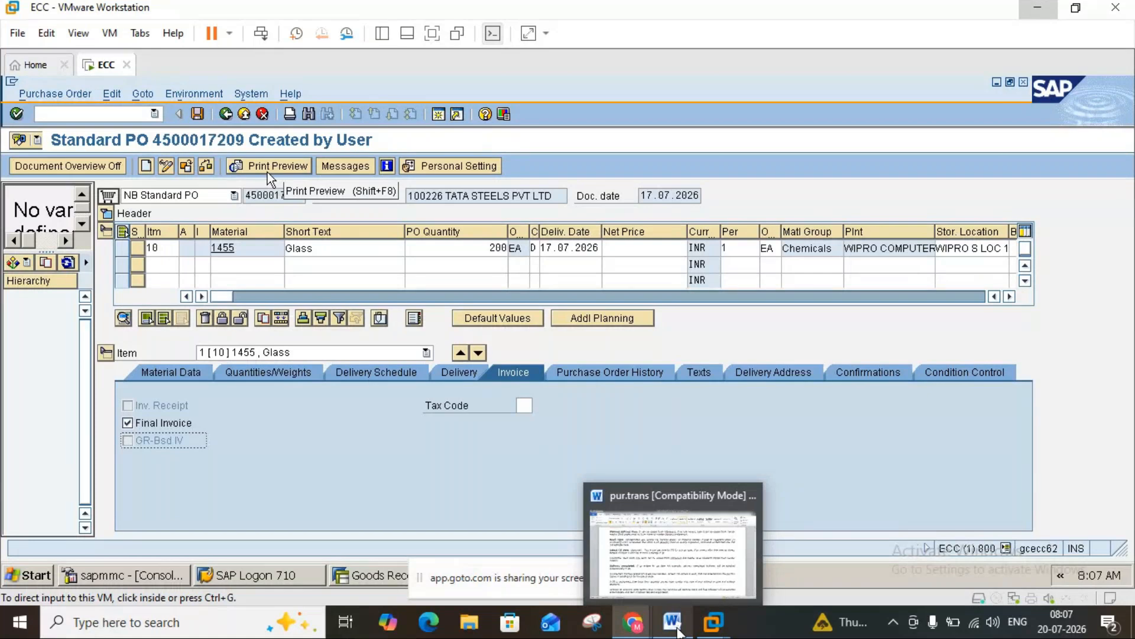
- Check the pur.trans notes in Word, and review the Glass item's delivery schedule, delivery and invoice details in SAP
left_click(678, 631)
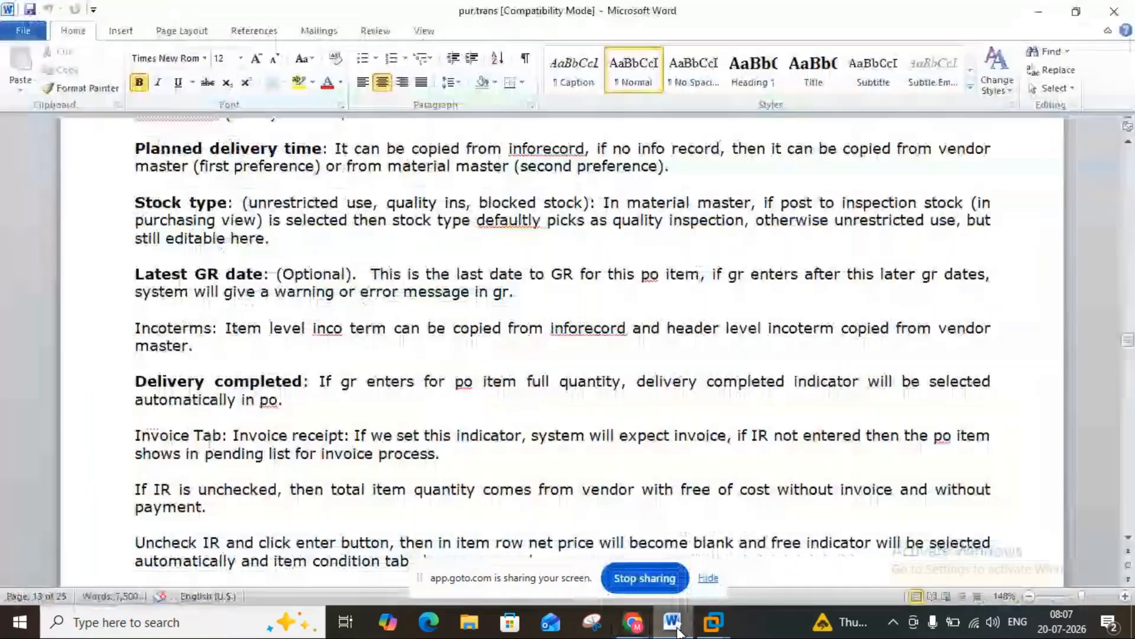
left_click(678, 632)
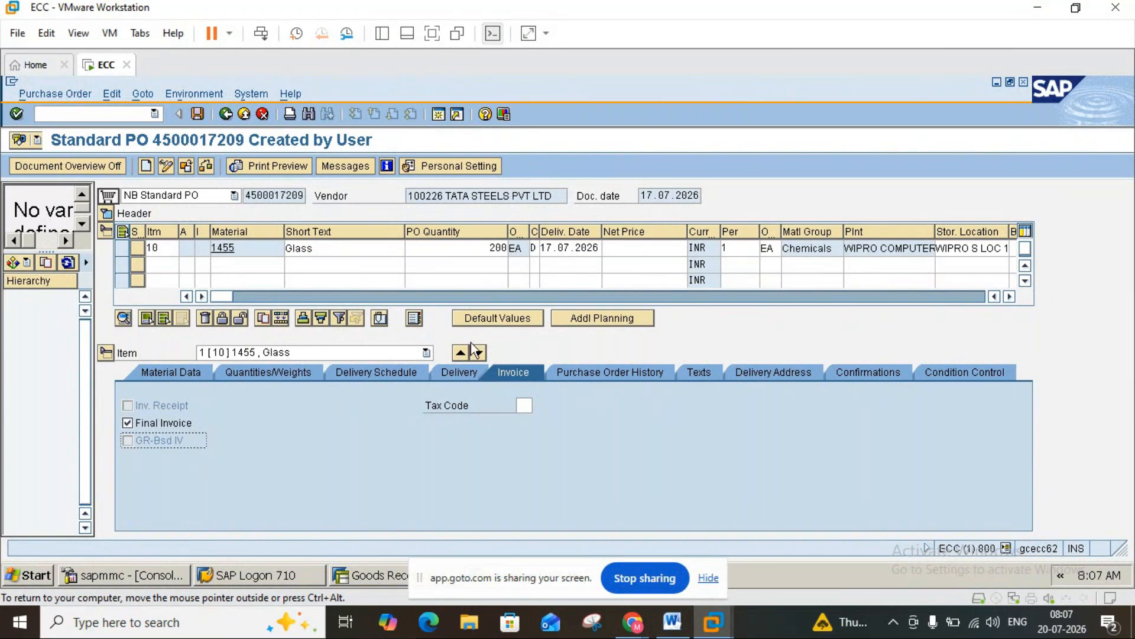
left_click(362, 384)
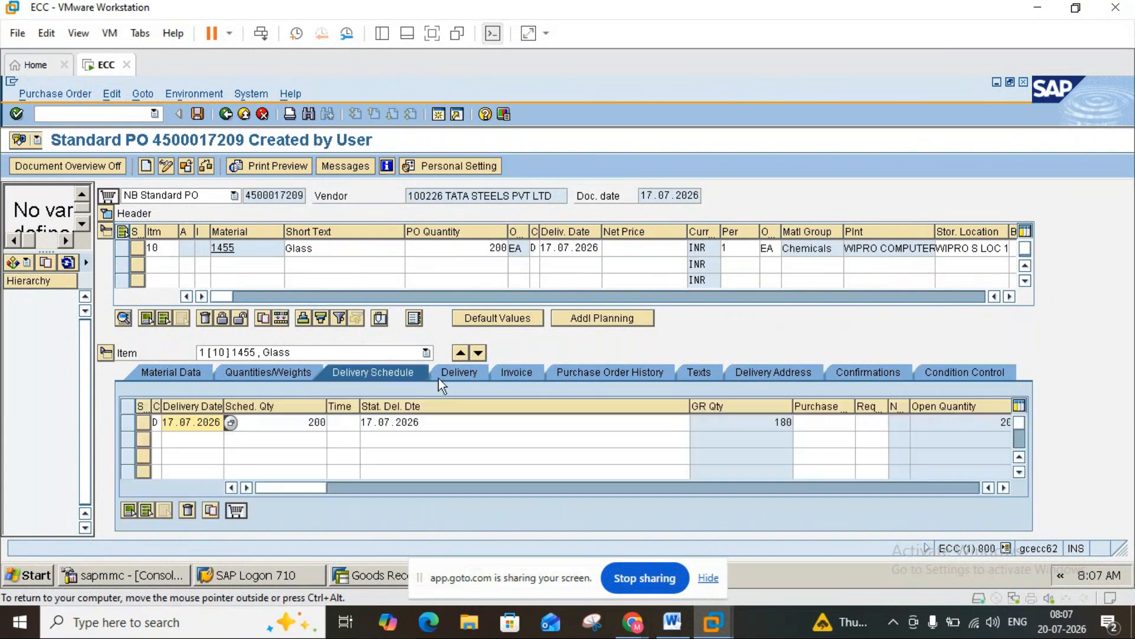
left_click(454, 377)
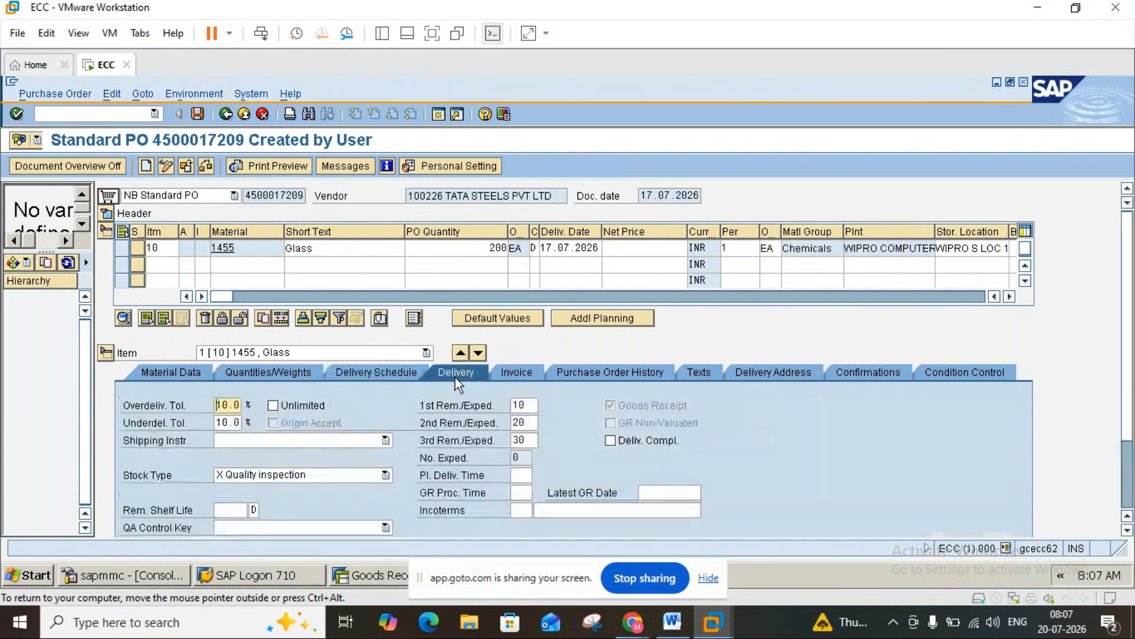
left_click(514, 377)
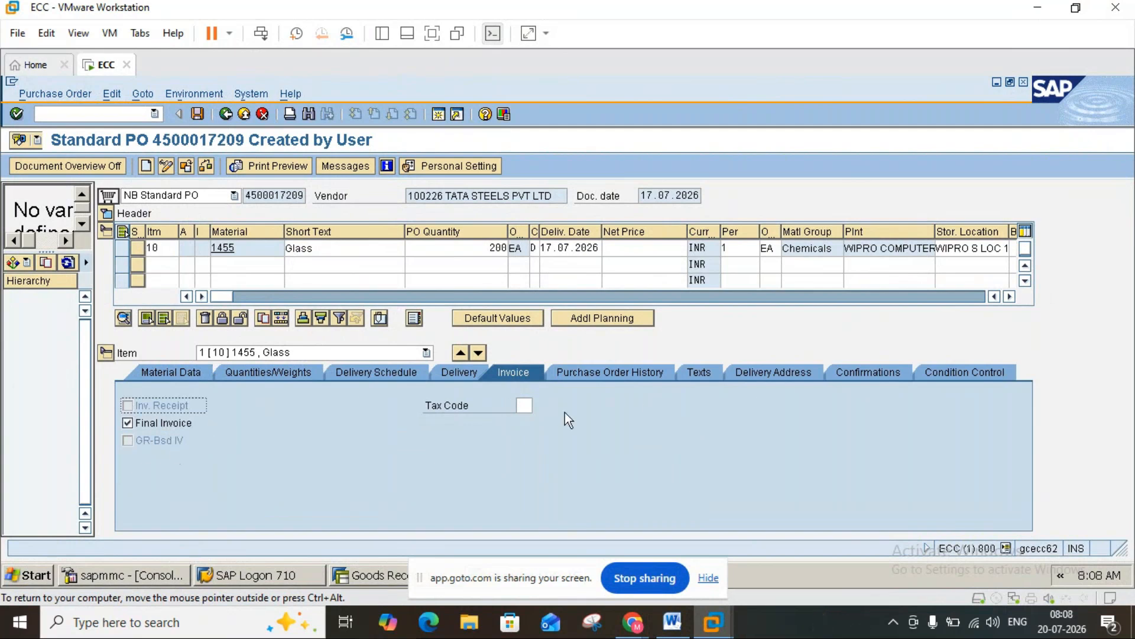
- Examine the Glass item's purchase order history and its goods receipt material document, and return to the purchase order
left_click(611, 378)
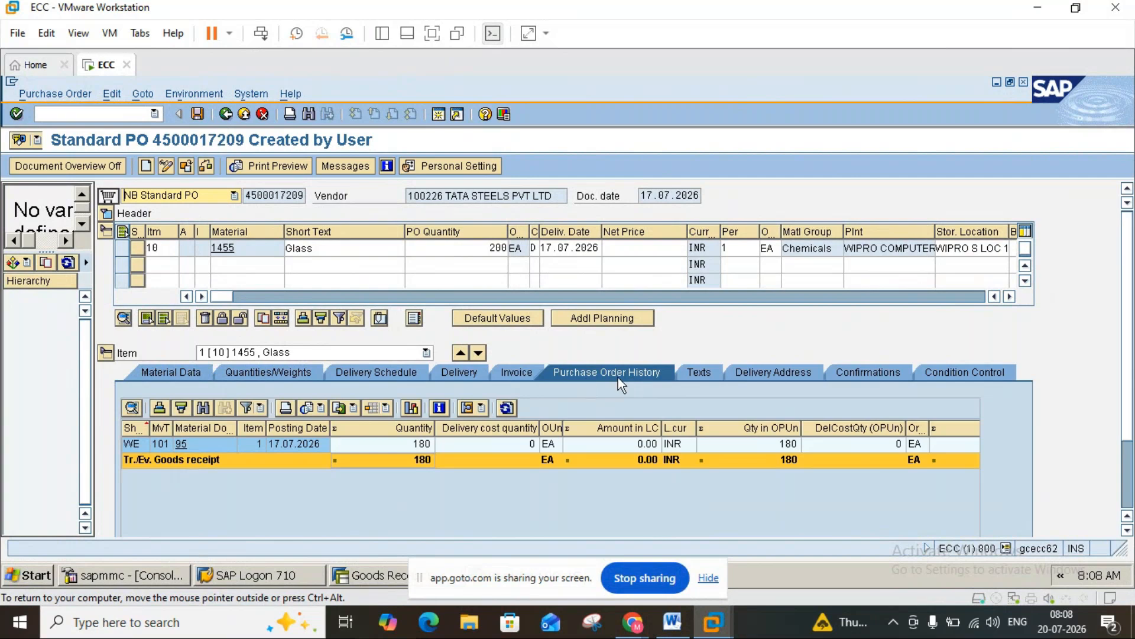
left_click(183, 446)
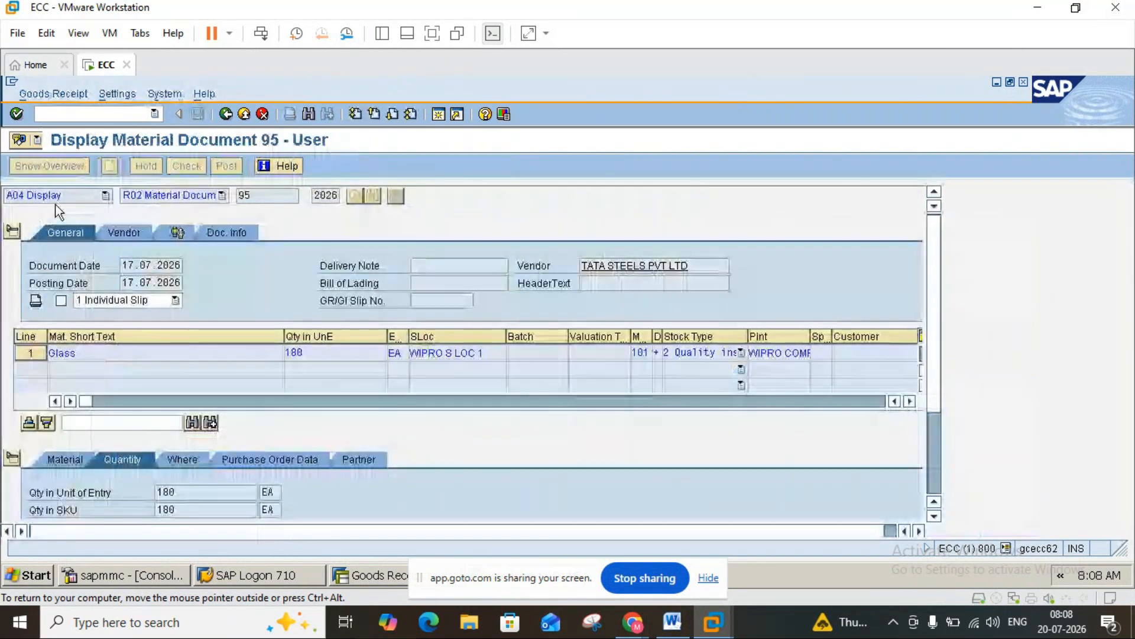
left_click(225, 112)
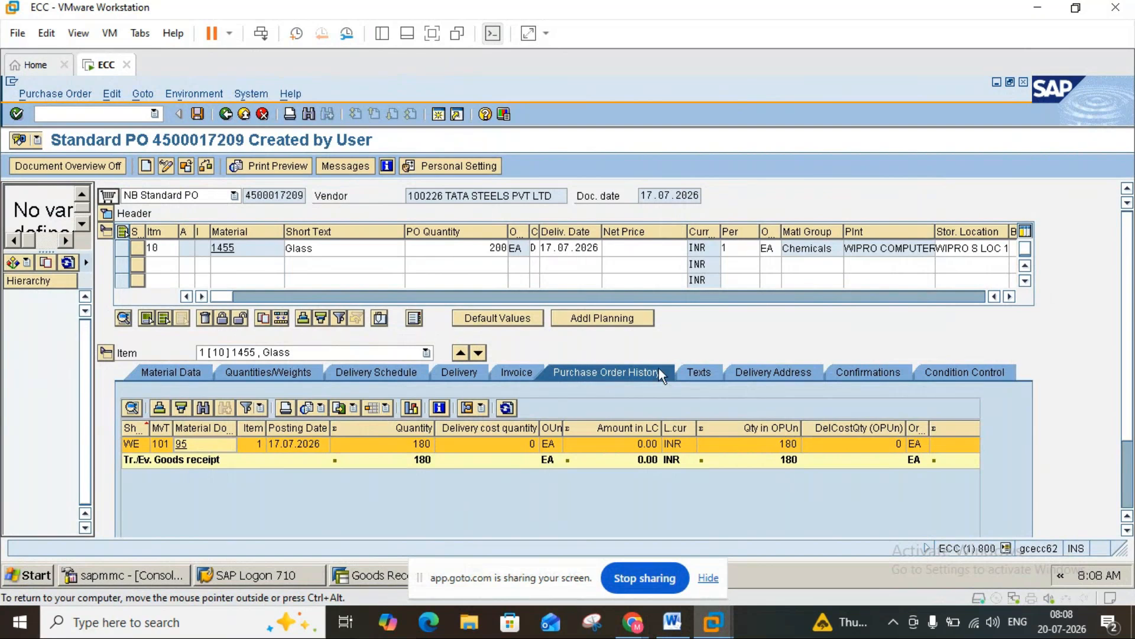
- Enter "Please assure delivery is on time" as the Glass item's delivery text
left_click(703, 378)
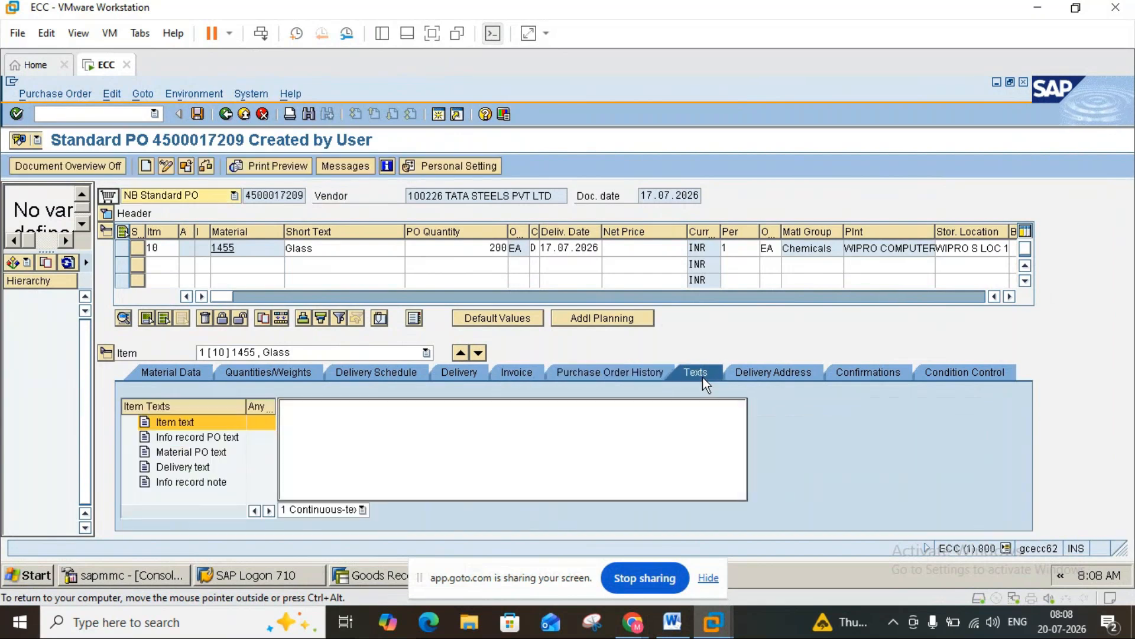
left_click(193, 438)
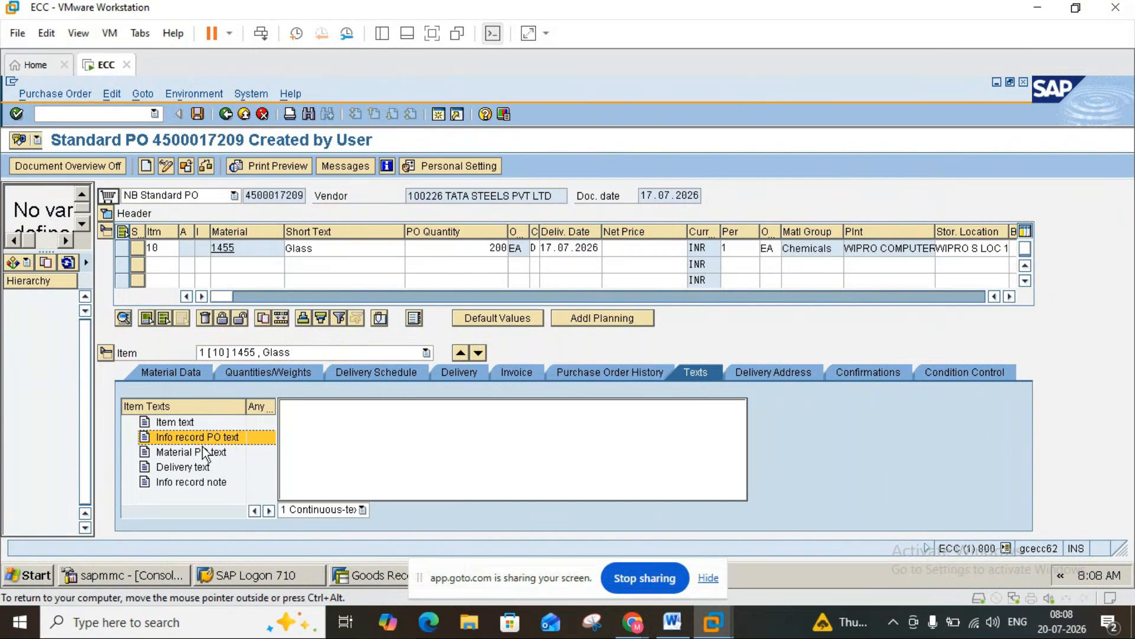
left_click(204, 452)
left_click(202, 466)
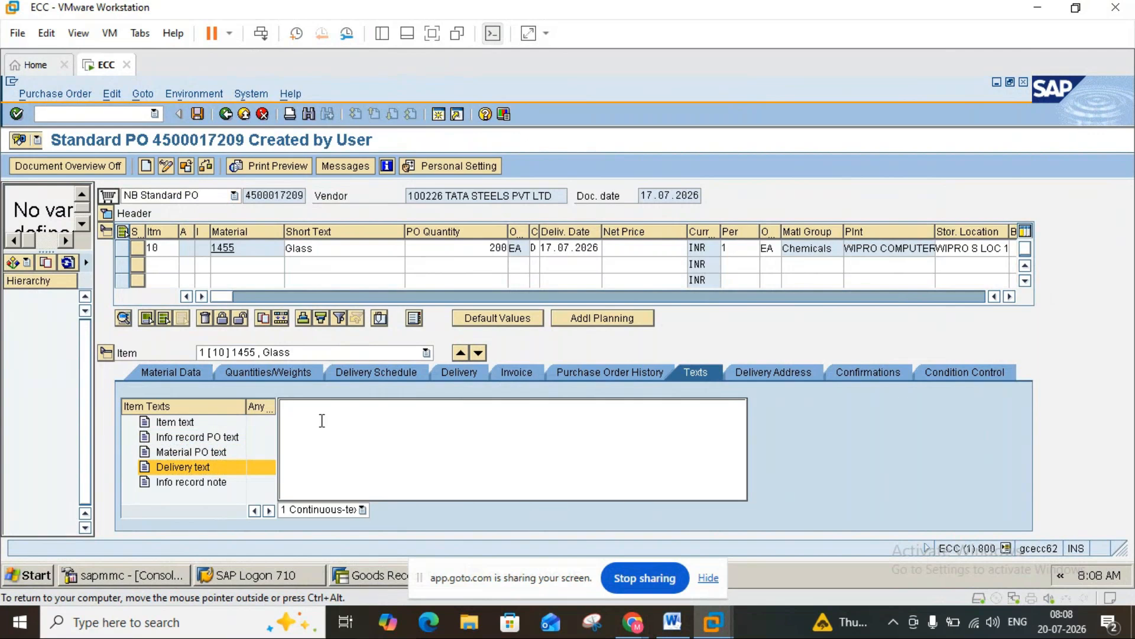
type("Please assure delivery is on time")
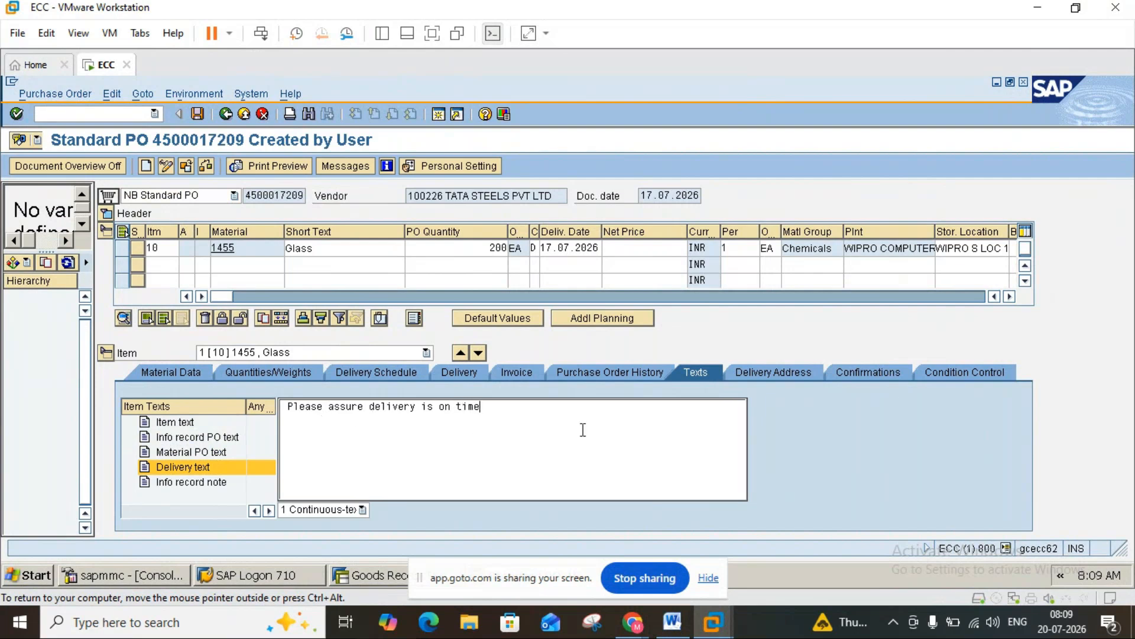
- Review the item's delivery address and confirmation settings, and read the pur.trans Word notes through to the Confirmation tab section before returning to SAP
left_click(779, 370)
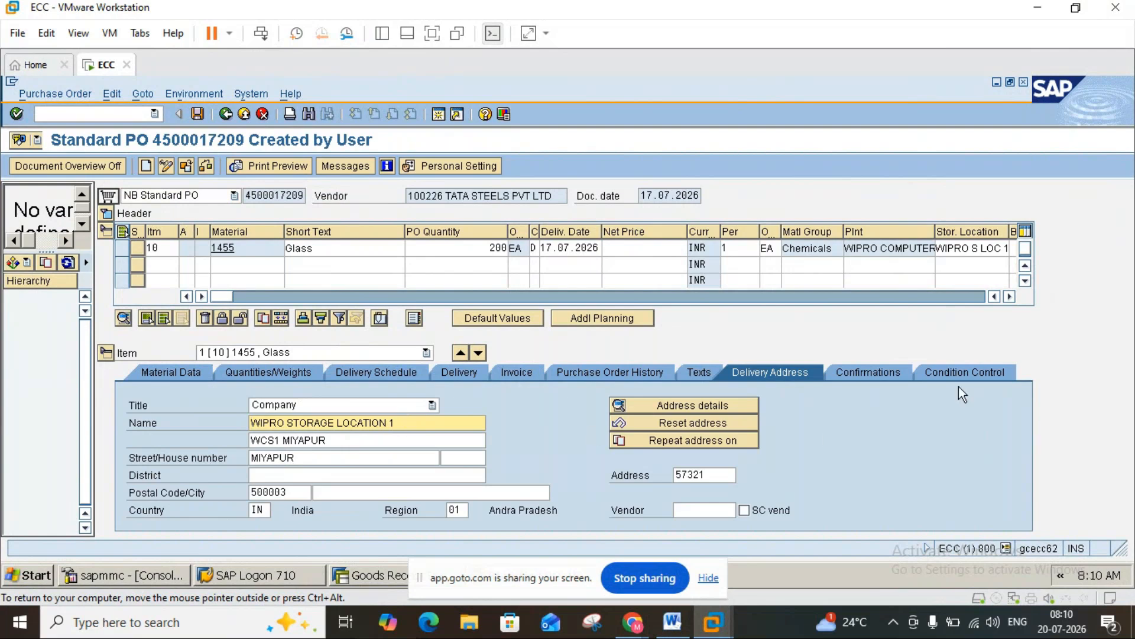
left_click(863, 378)
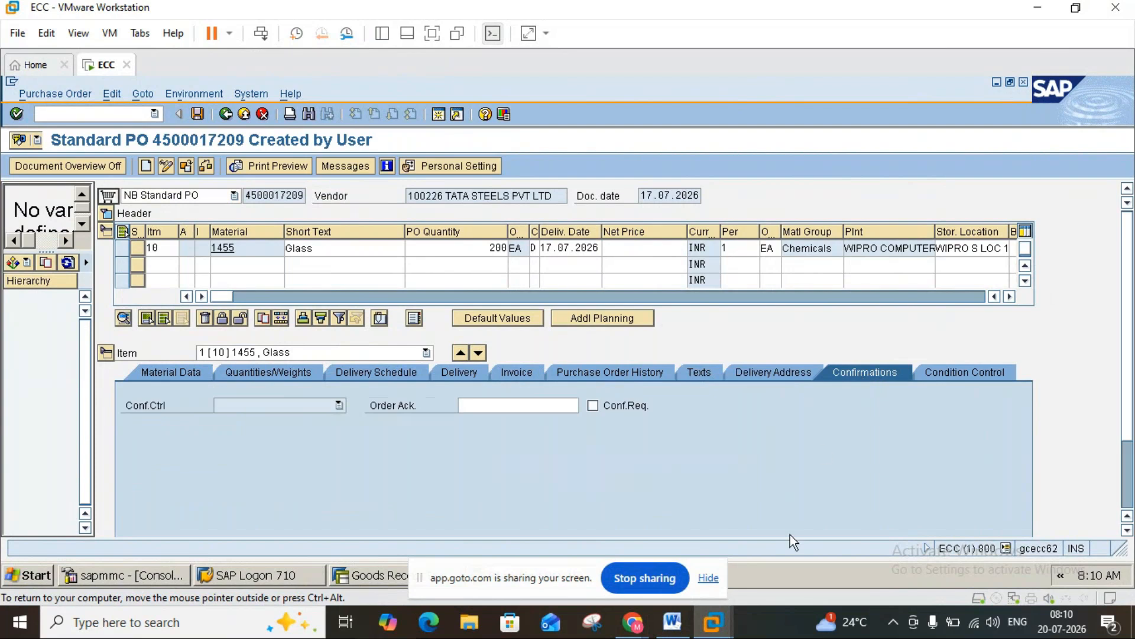
left_click(673, 622)
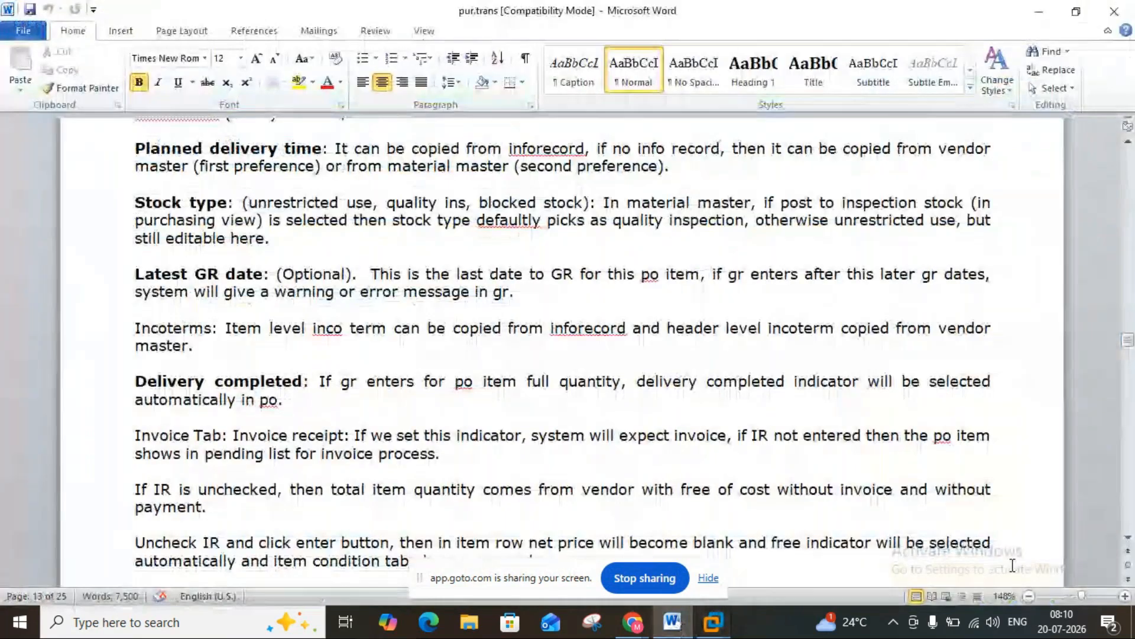
left_click(1129, 539)
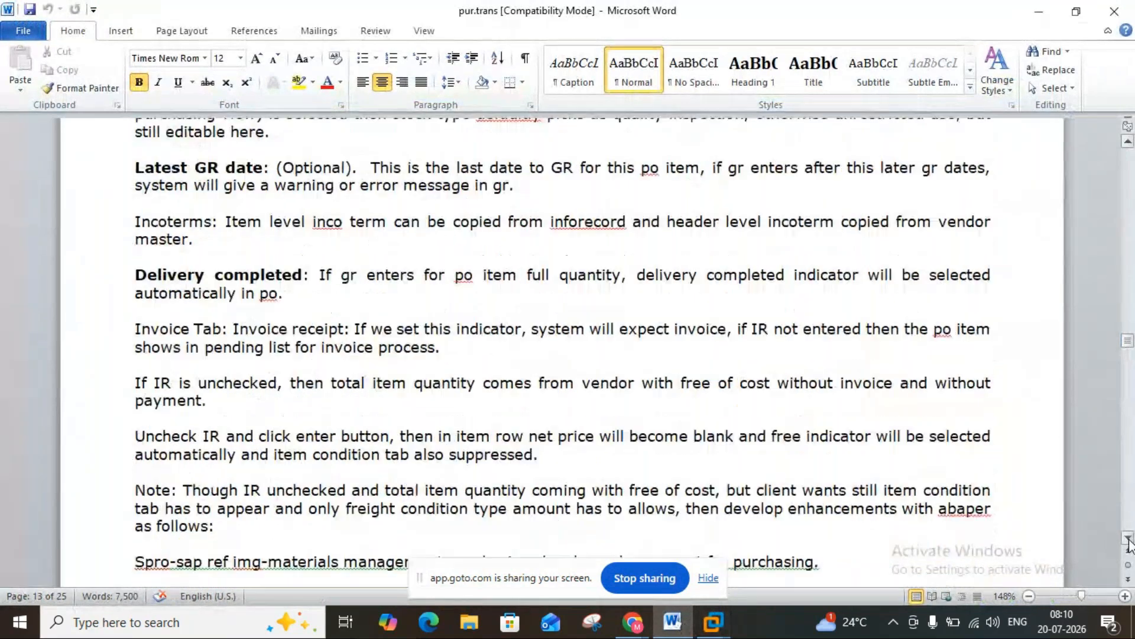
left_click(1128, 540)
left_click(1128, 539)
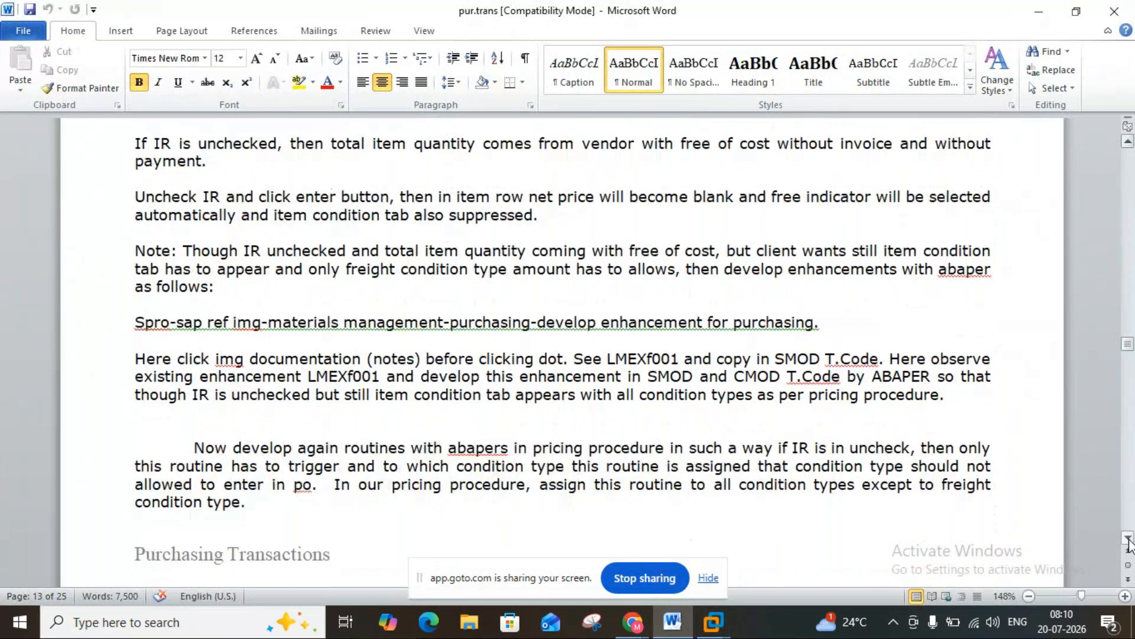
left_click(1128, 539)
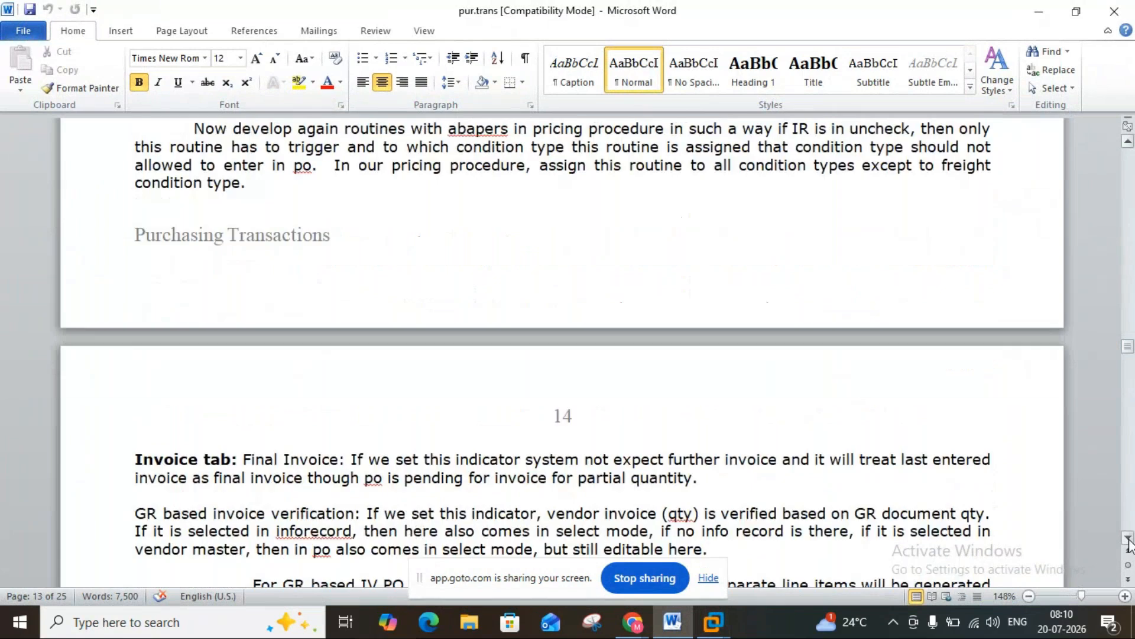
left_click(1128, 539)
left_click(1129, 539)
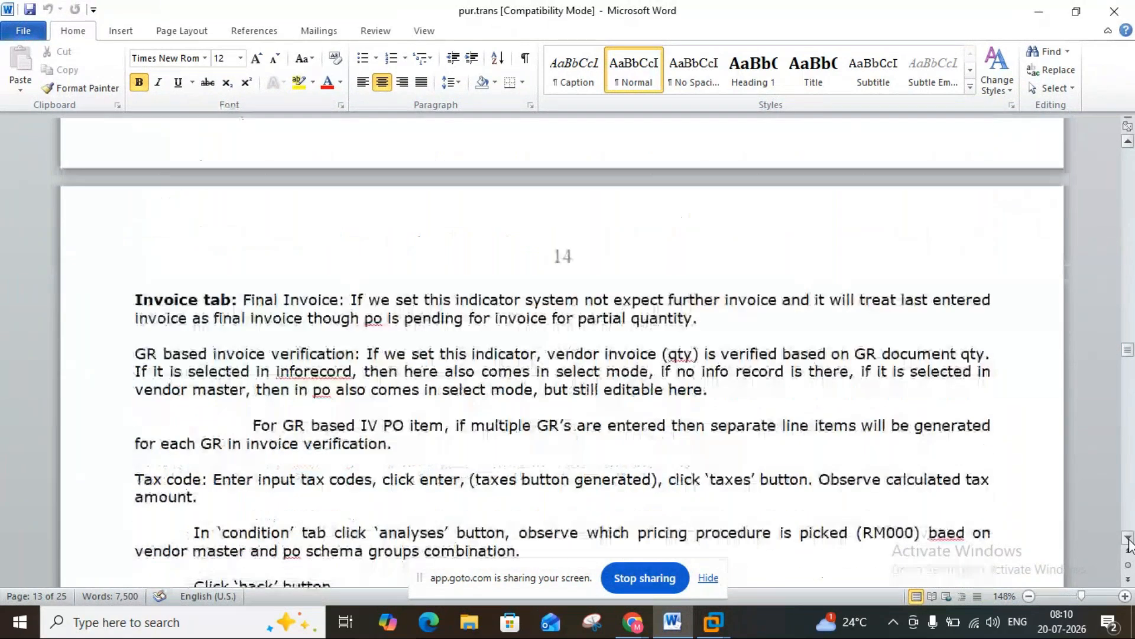
scroll(735, 531, "down", 11)
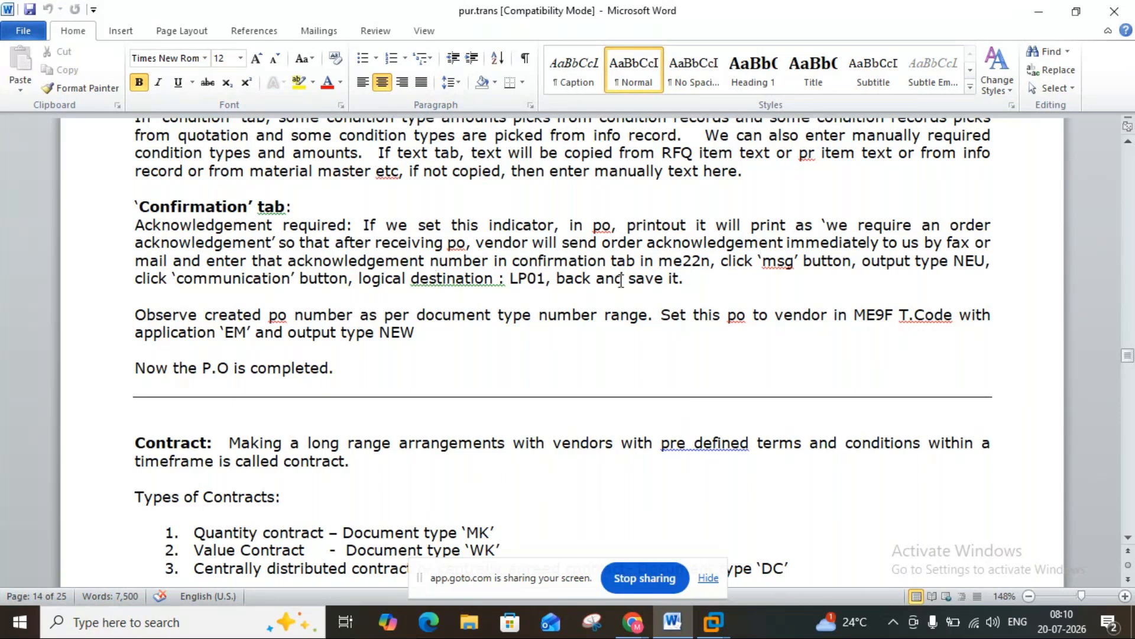
mouse_move(713, 621)
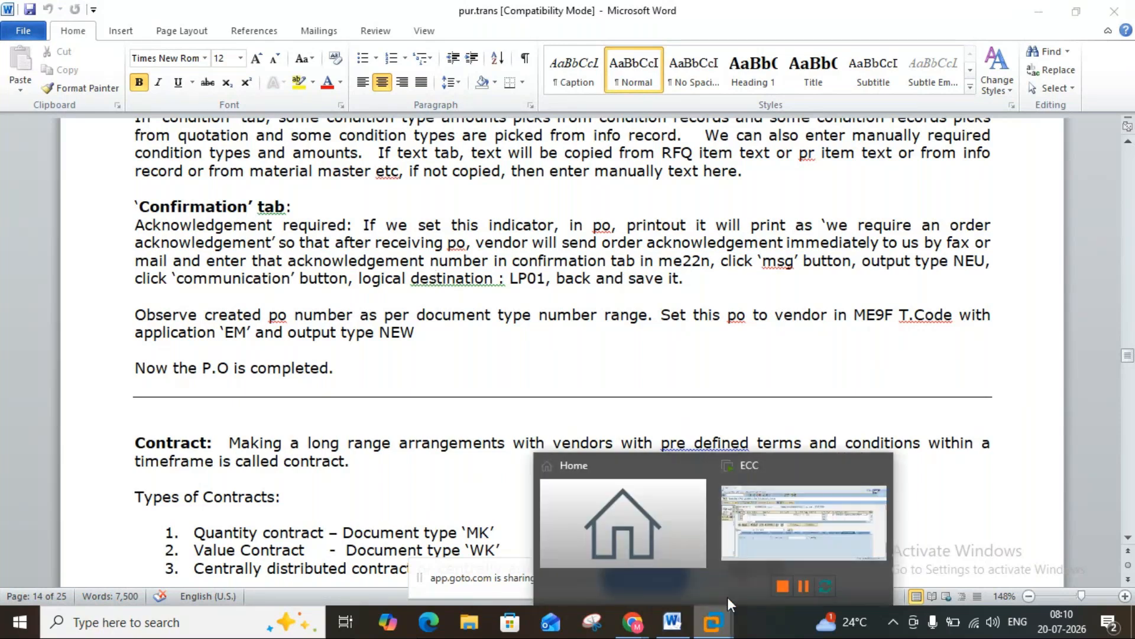
left_click(748, 546)
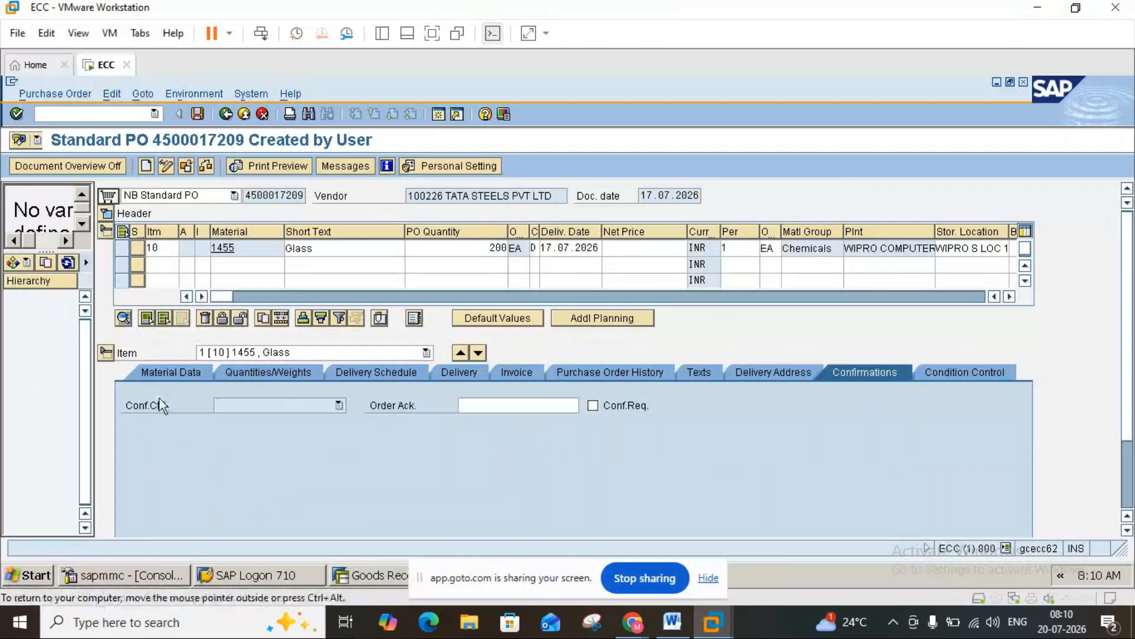
- Examine the item's Order Ack. field and delivery date against the order acknowledgement notes in Word
left_click(482, 403)
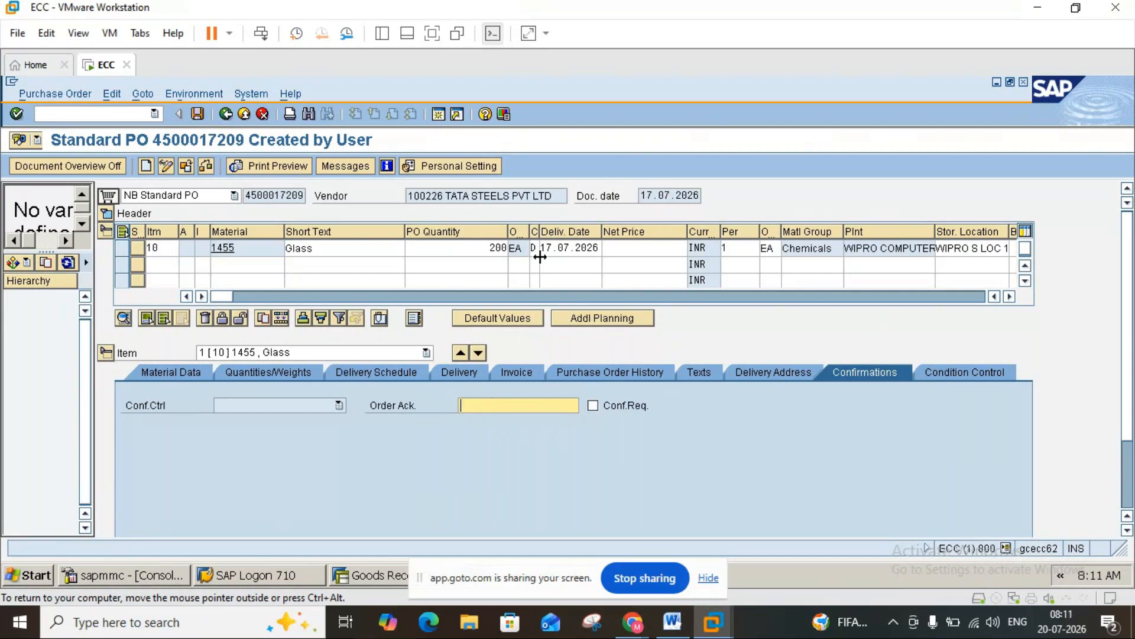
left_click(556, 248)
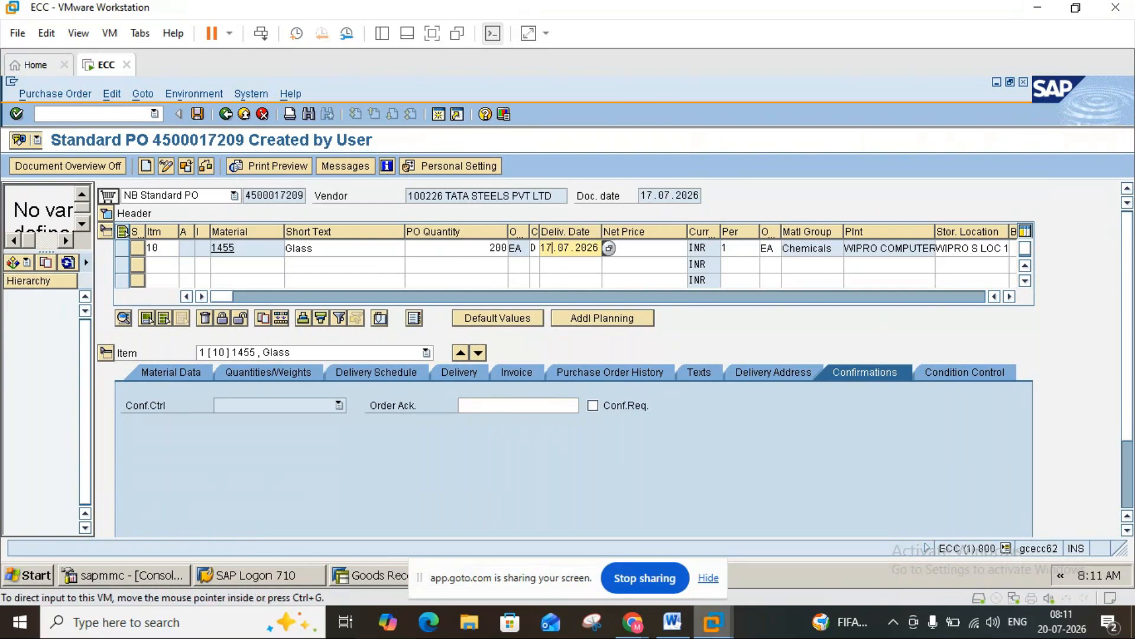
left_click(674, 622)
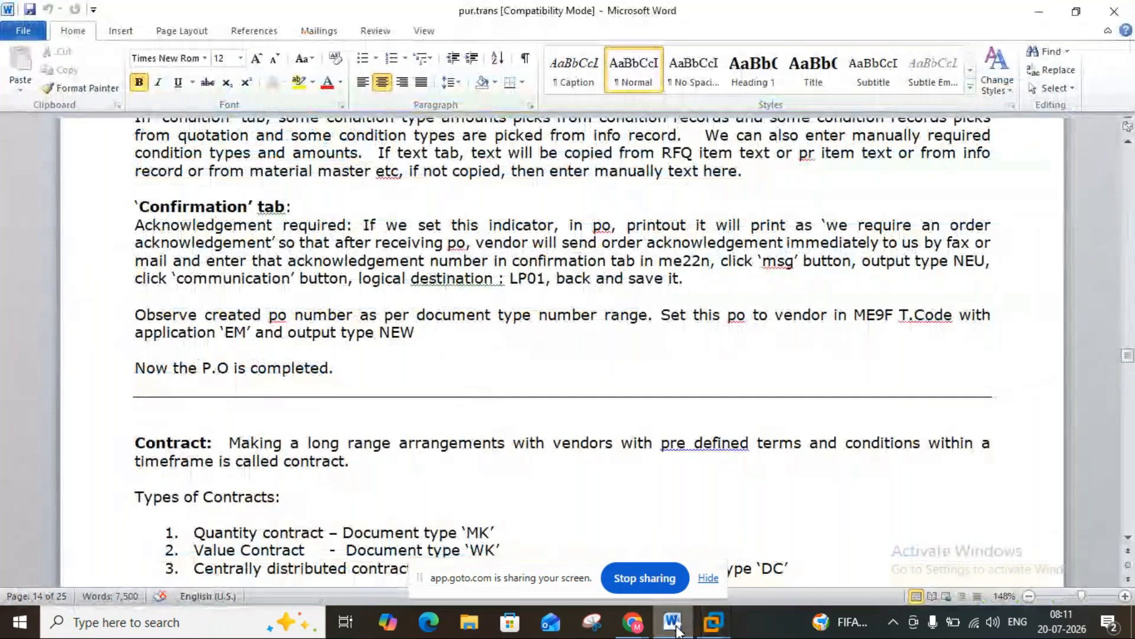
left_click(675, 624)
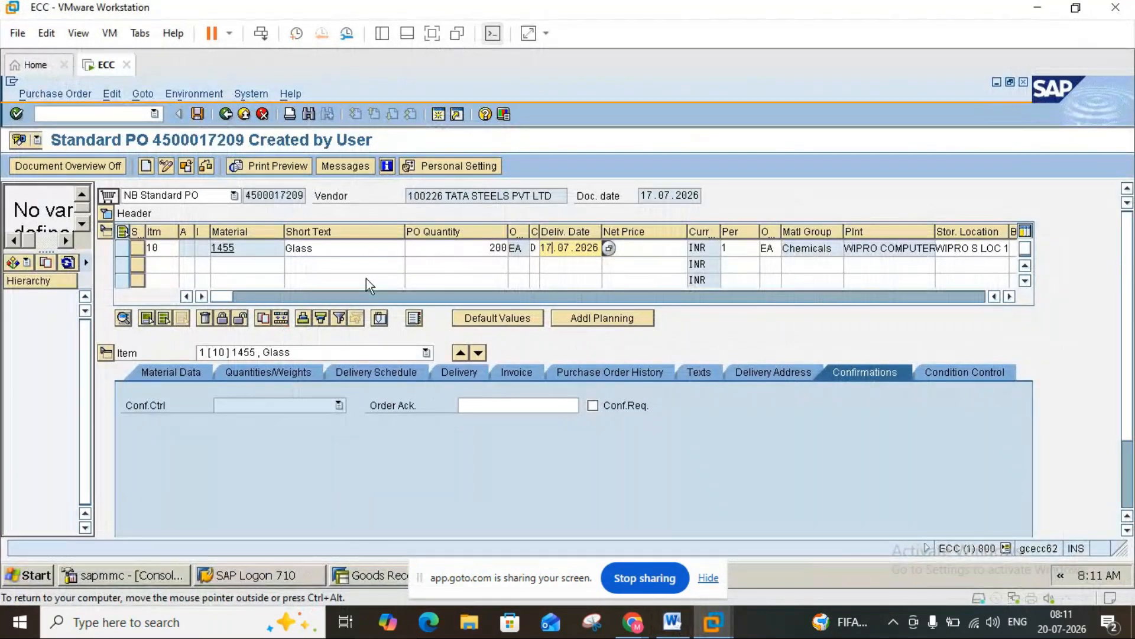
- Inspect the purchase order's NEU output message and its communication method's logical destination, comparing them with the Word notes
left_click(342, 169)
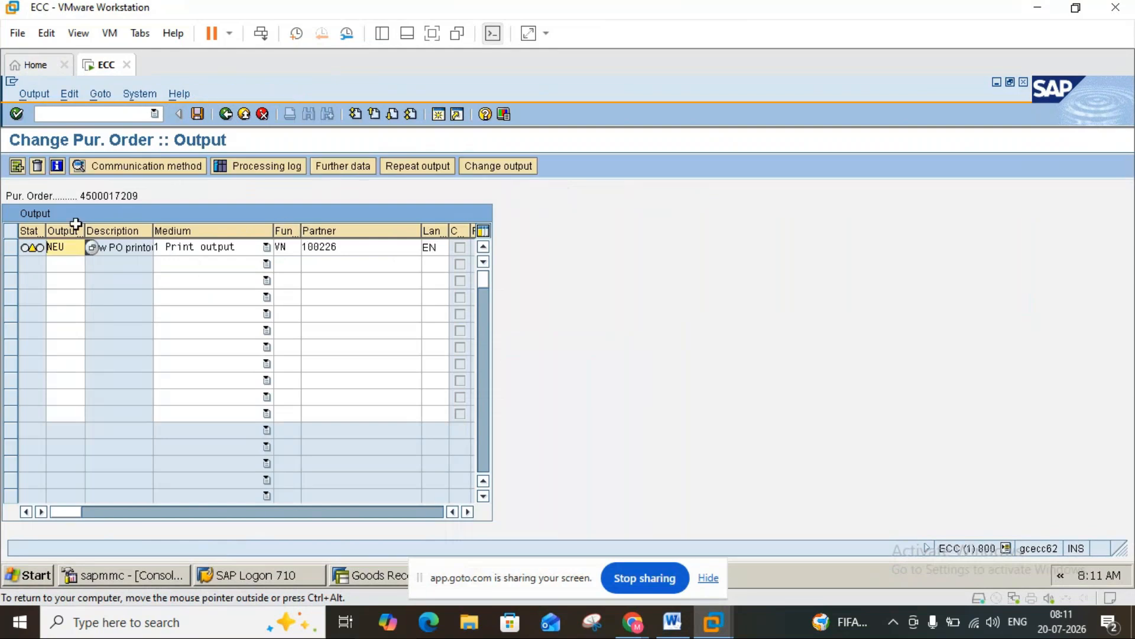
left_click(673, 621)
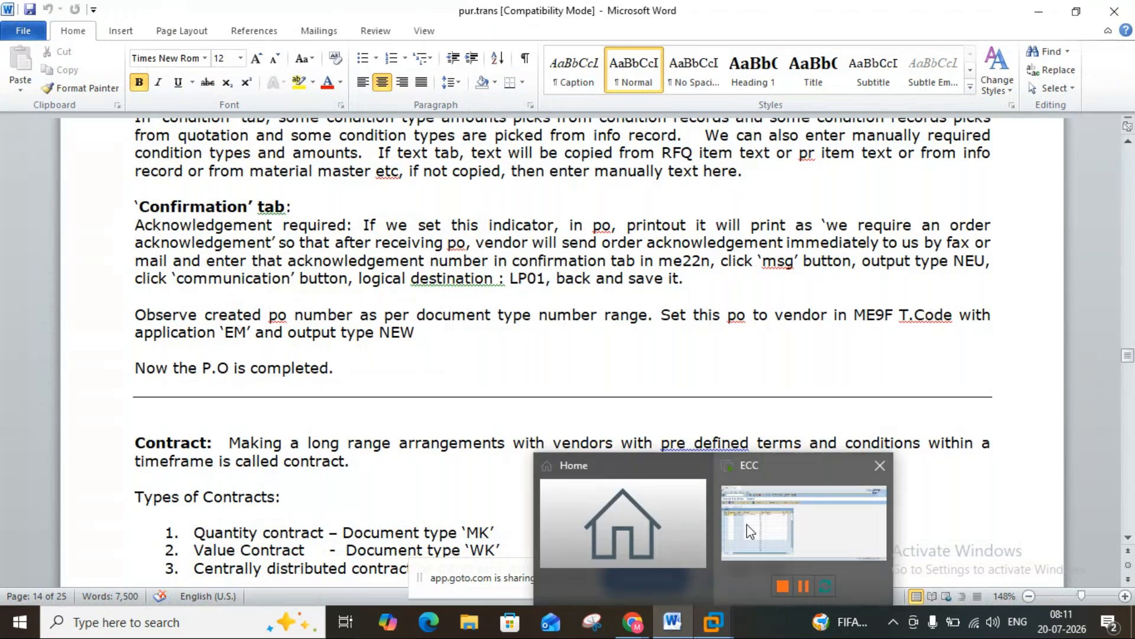
left_click(751, 529)
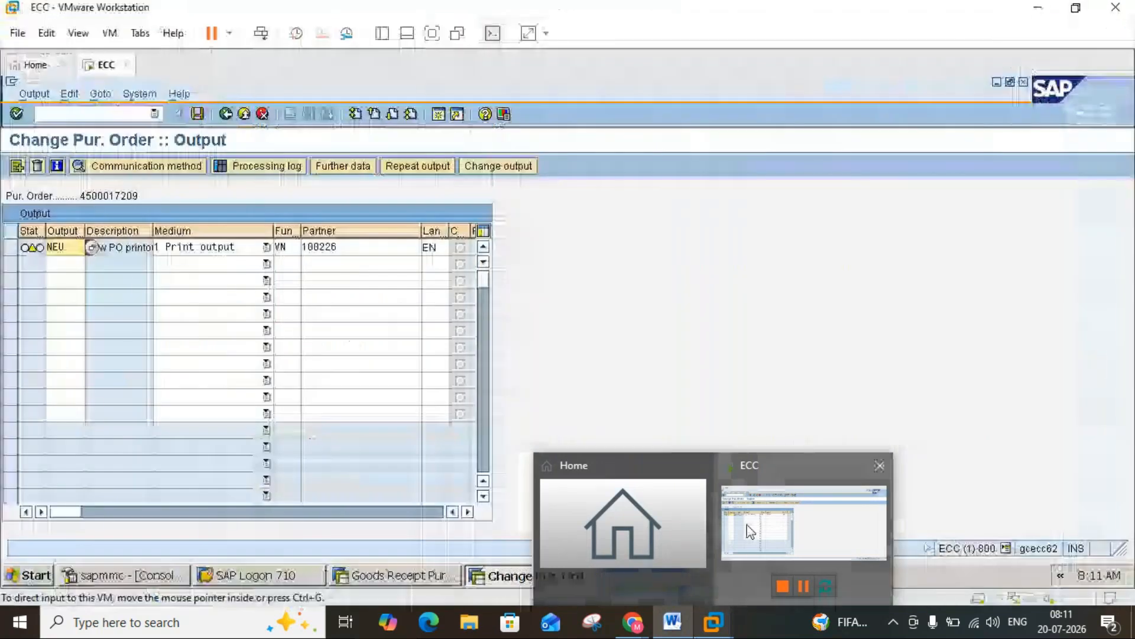
left_click(135, 165)
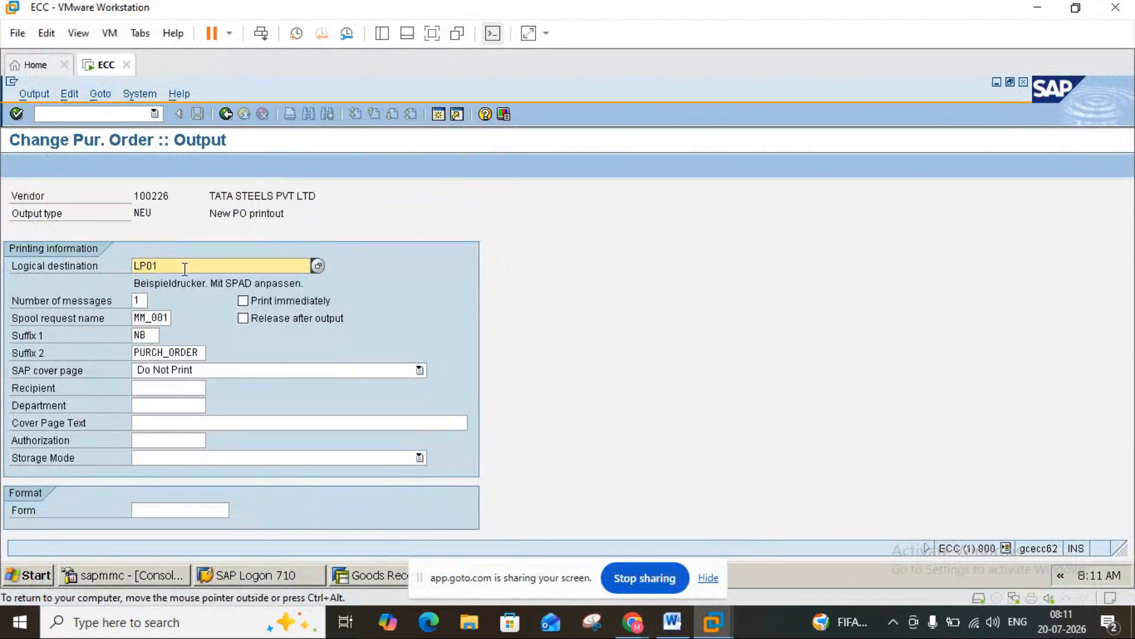
left_click(225, 113)
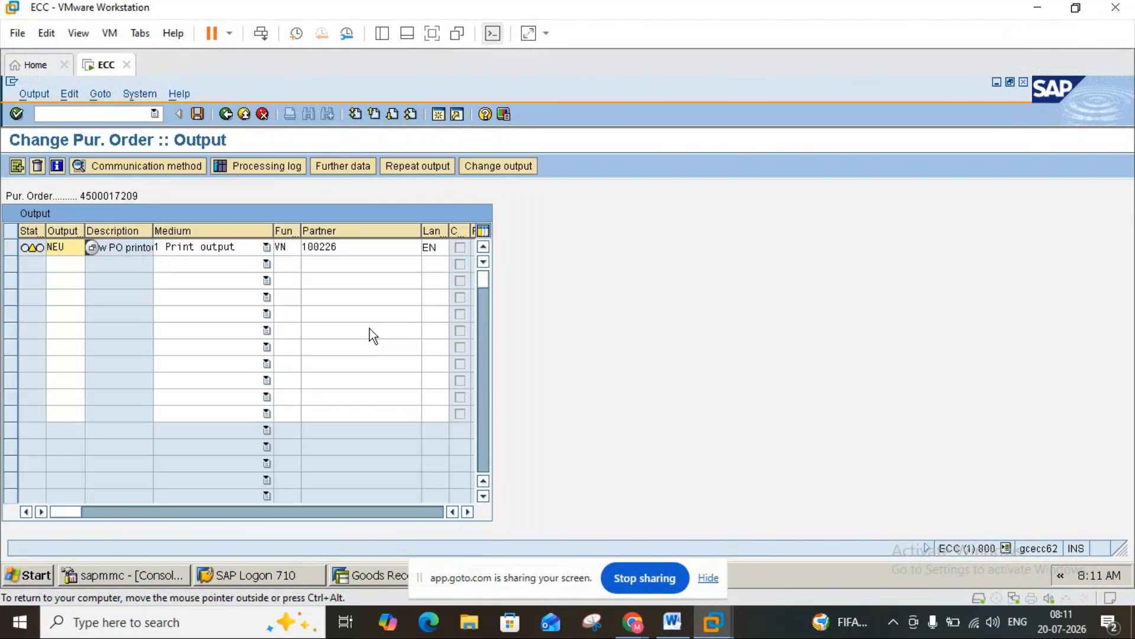
left_click(671, 622)
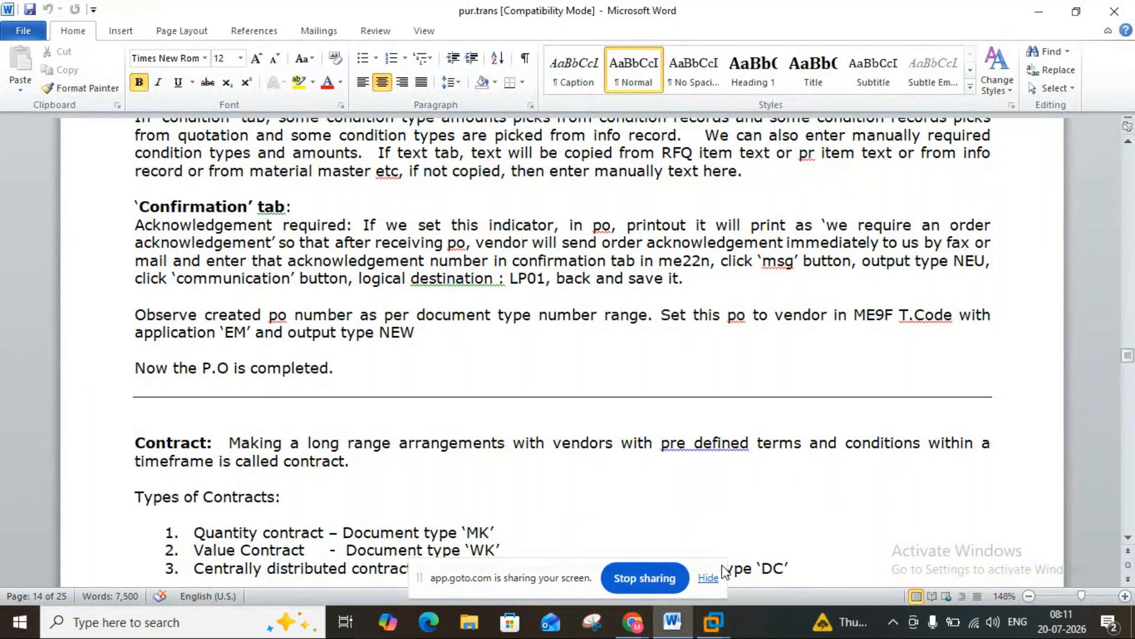
mouse_move(722, 630)
left_click(786, 544)
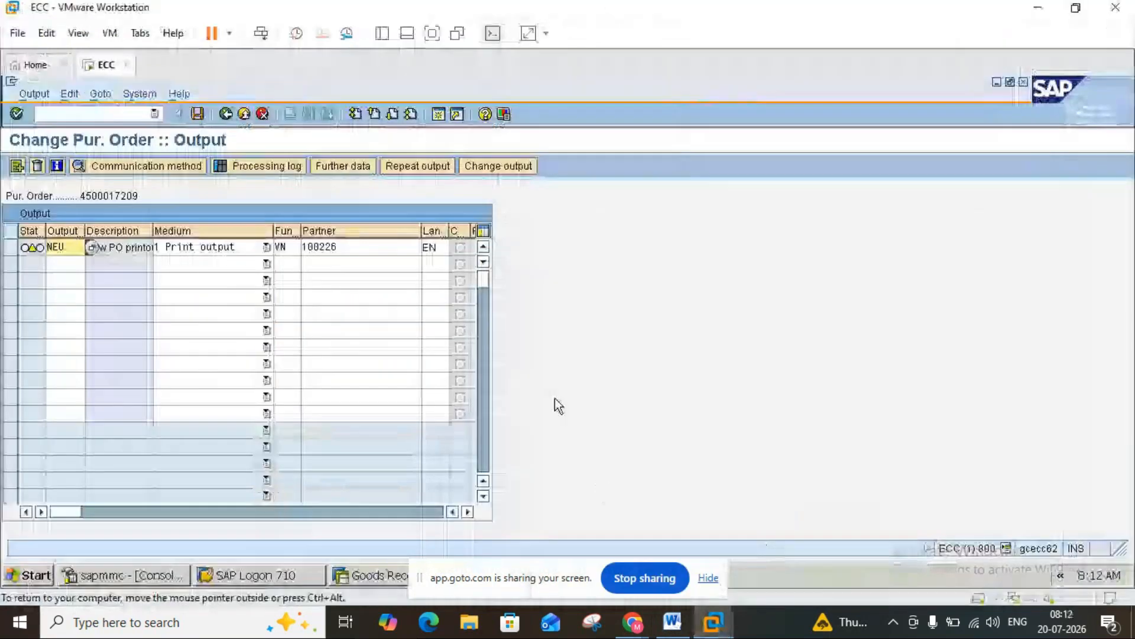
- Leave the output message overview and save the changed purchase order
left_click(228, 115)
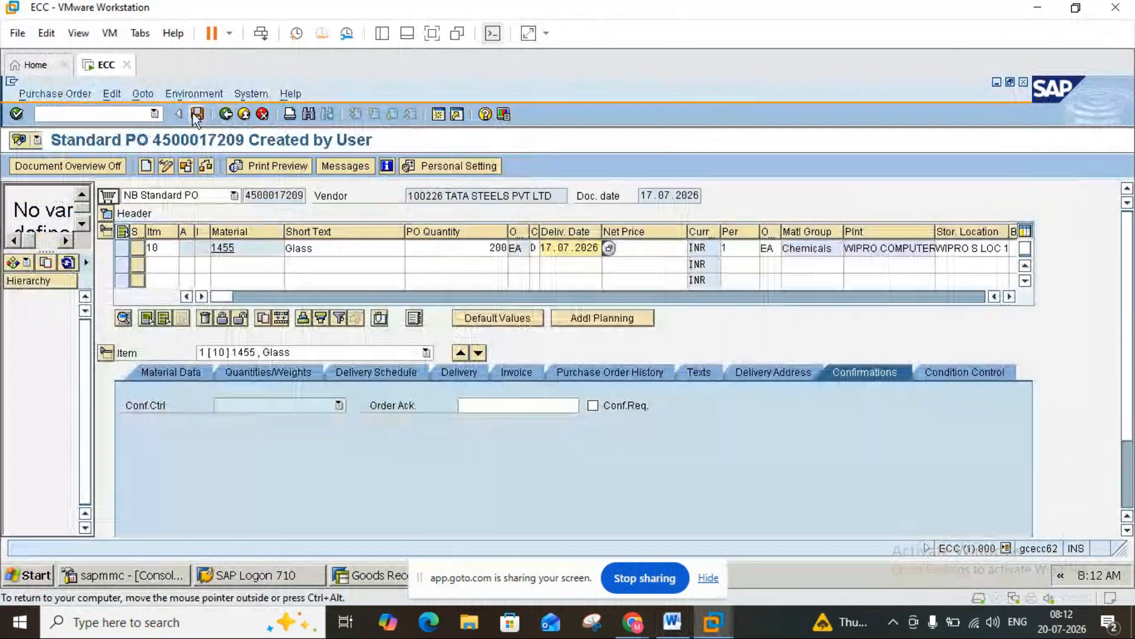
left_click(196, 115)
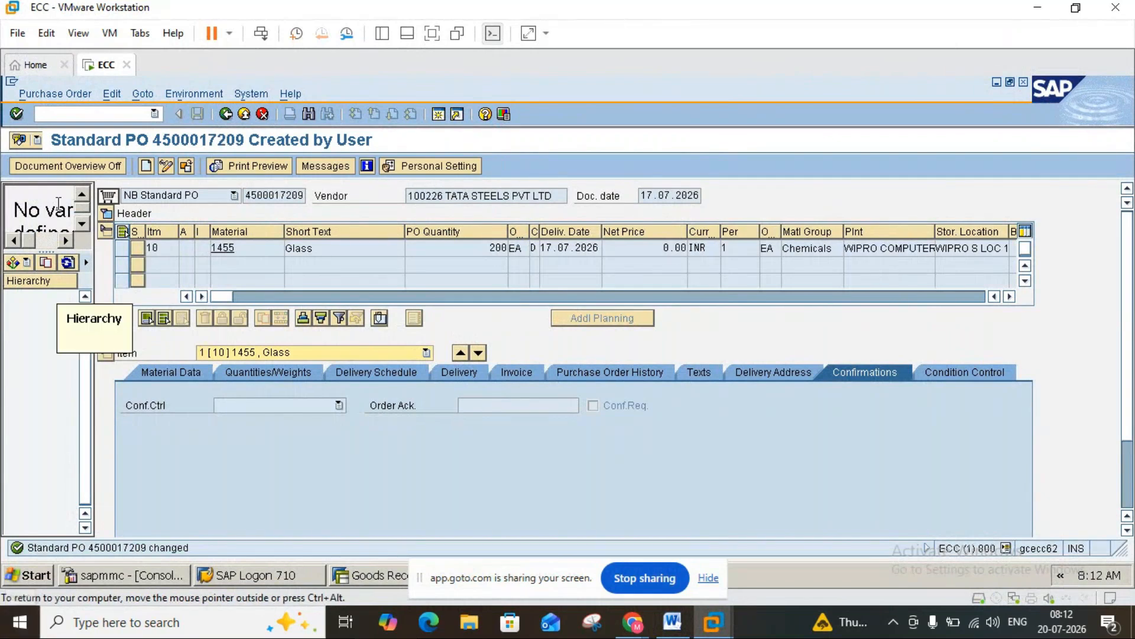
- Hide the purchase order's document overview and check the Word notes on sending the order to the vendor
left_click(37, 166)
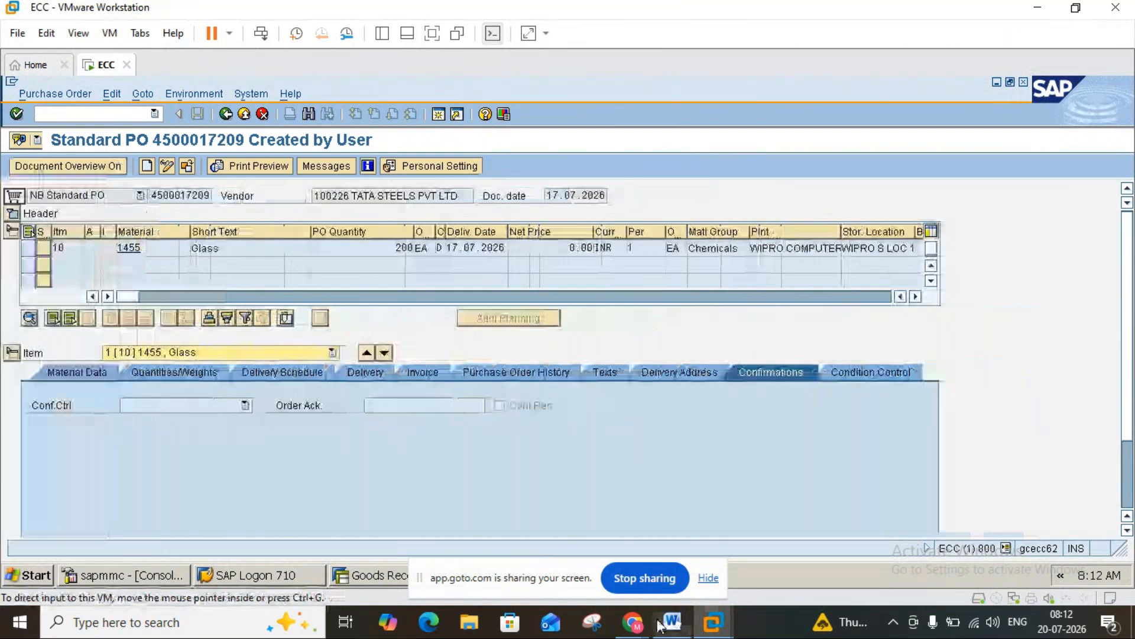
left_click(684, 625)
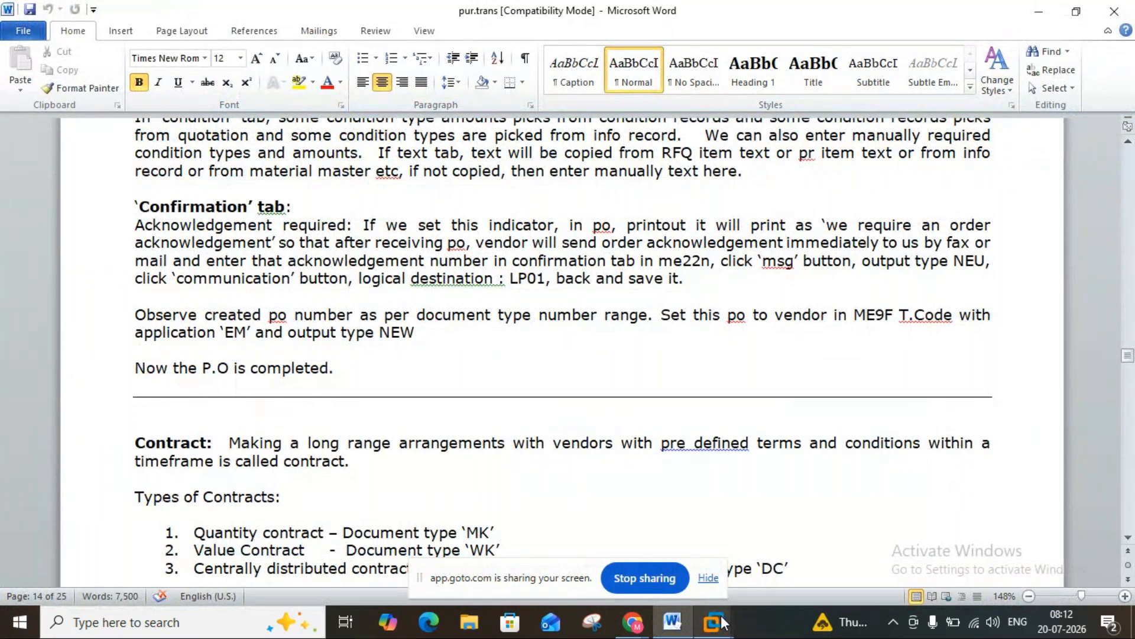
mouse_move(723, 622)
left_click(792, 549)
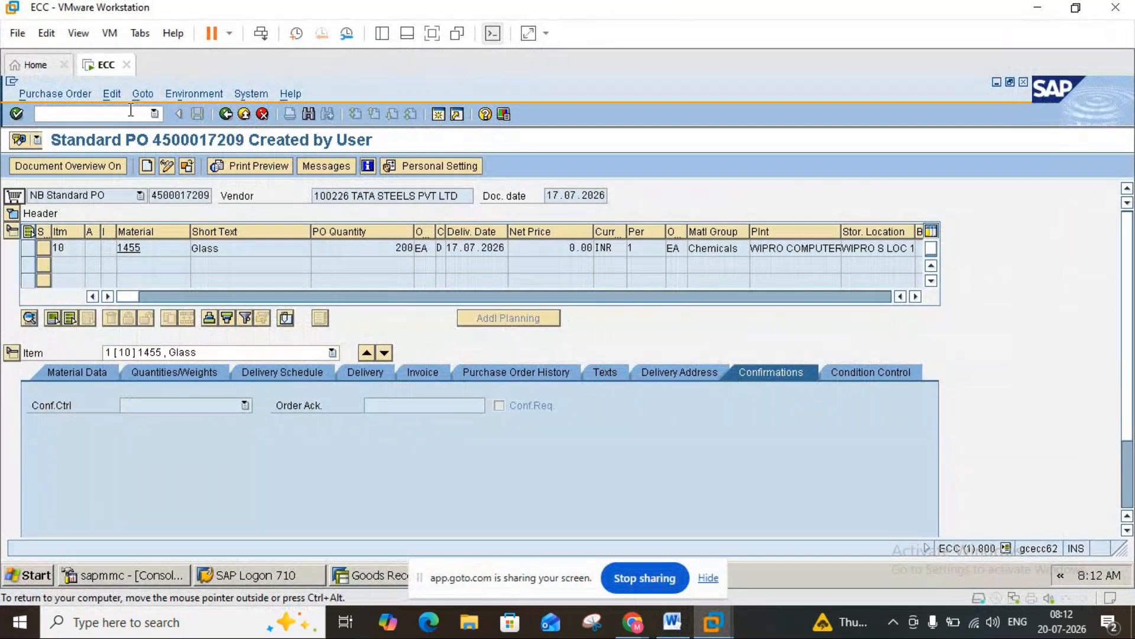
- Leave the purchase order and open transaction ME9F for message output
key("F3")
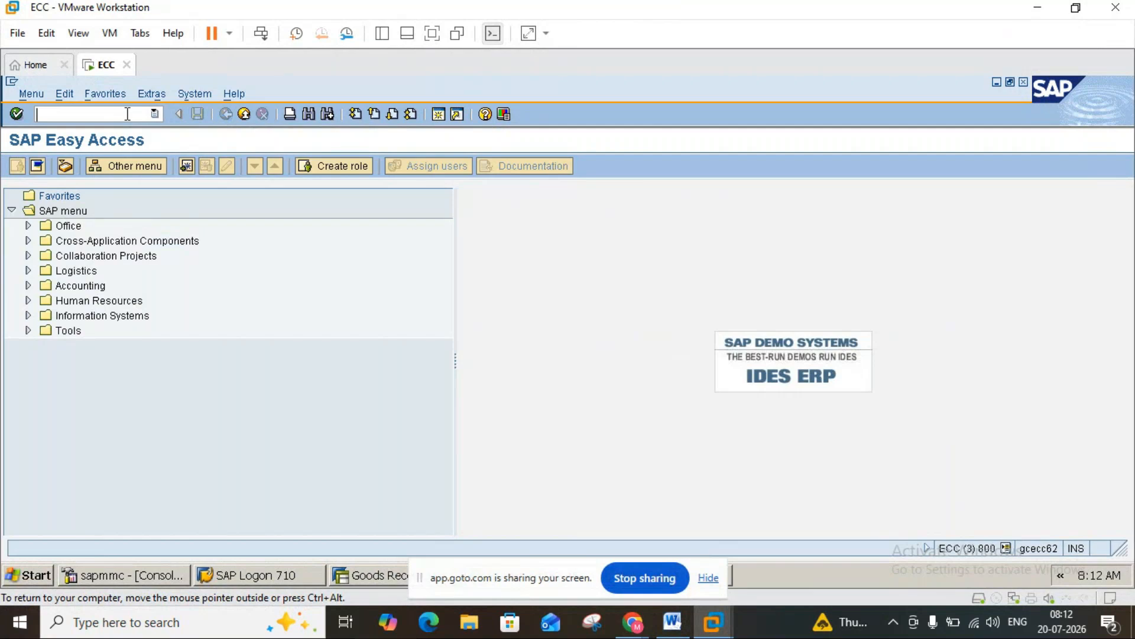
type("me9f")
key("Return")
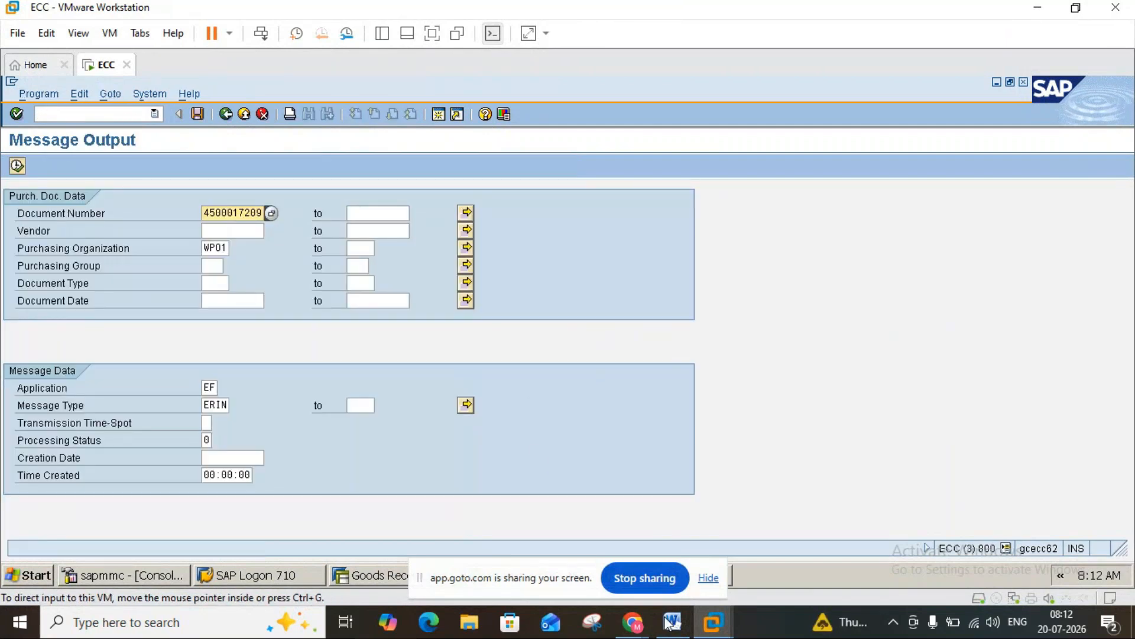
- Compare the message output selection with the Word notes and choose application EF, Purchase Order
left_click(672, 622)
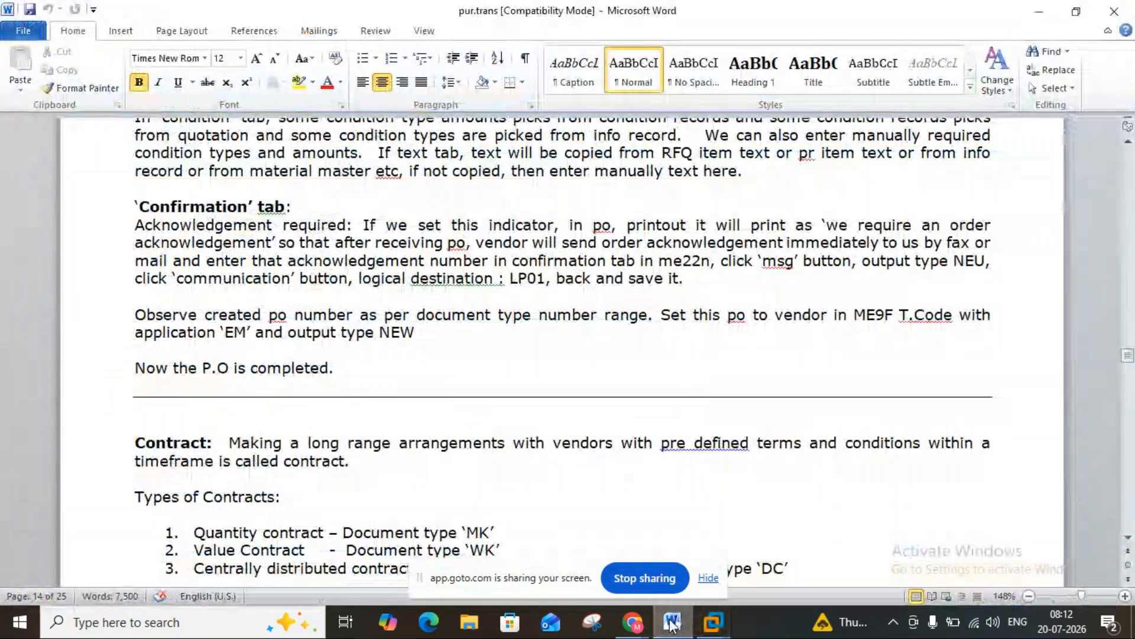
left_click(673, 622)
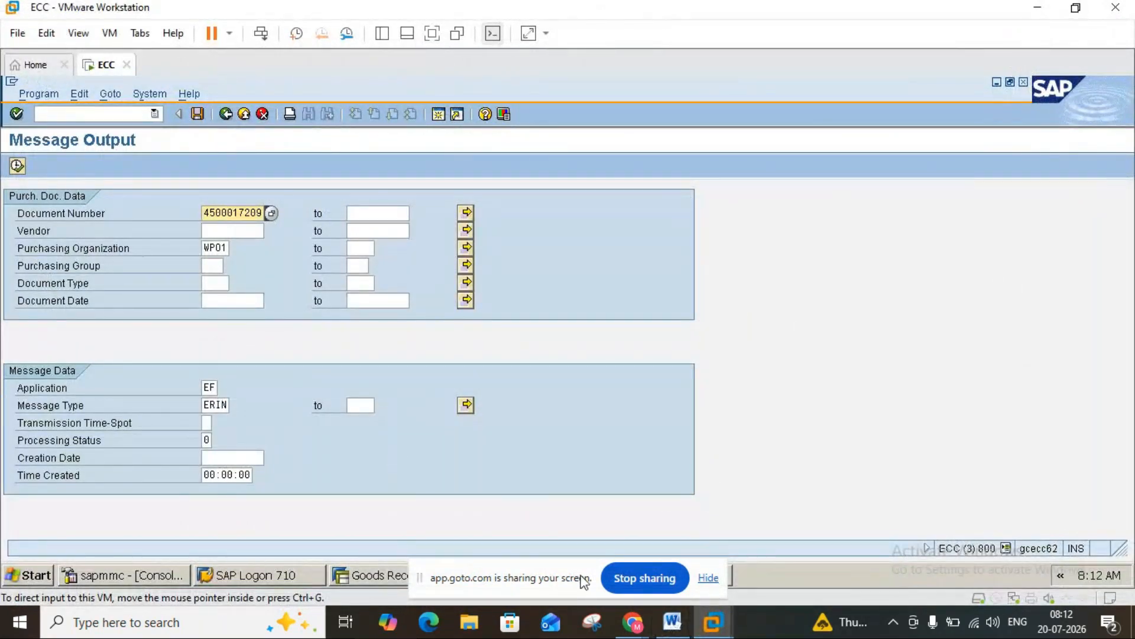
left_click(672, 622)
left_click(673, 622)
left_click(211, 389)
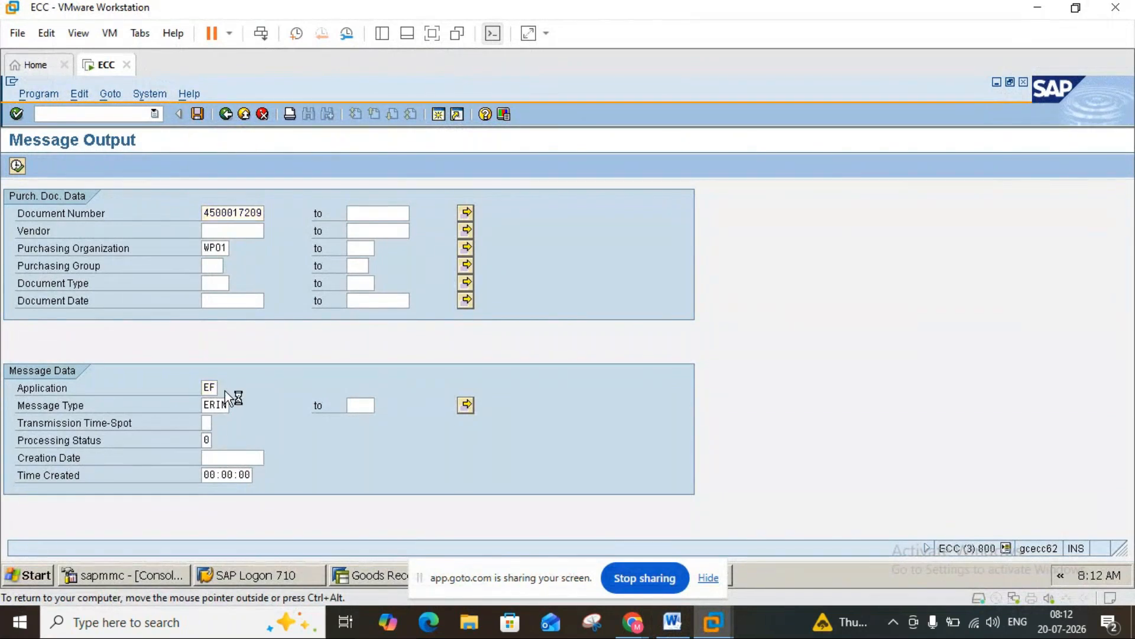
key("F4")
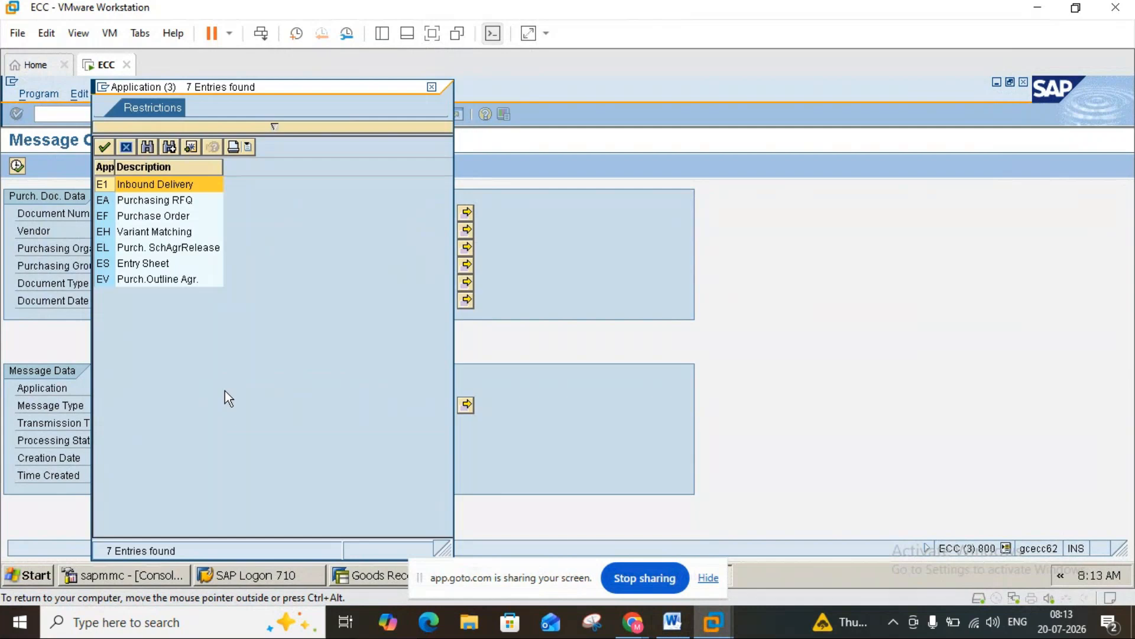
double_click(112, 217)
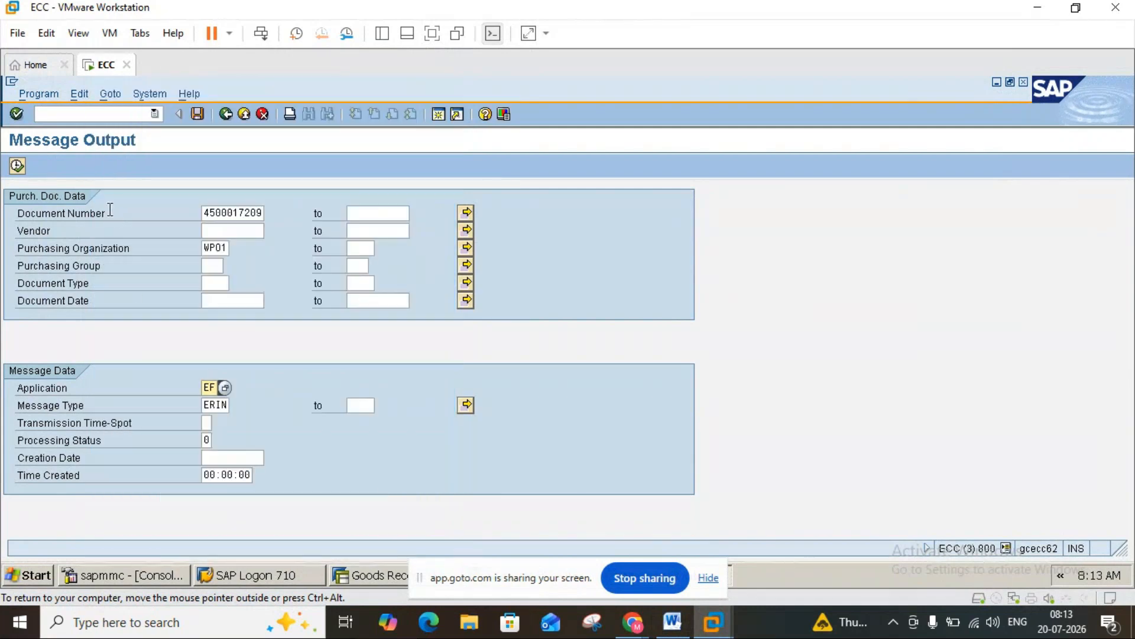
- Correct the application code in the ME9F sentence of the Word notes to EF and return to SAP
left_click(673, 621)
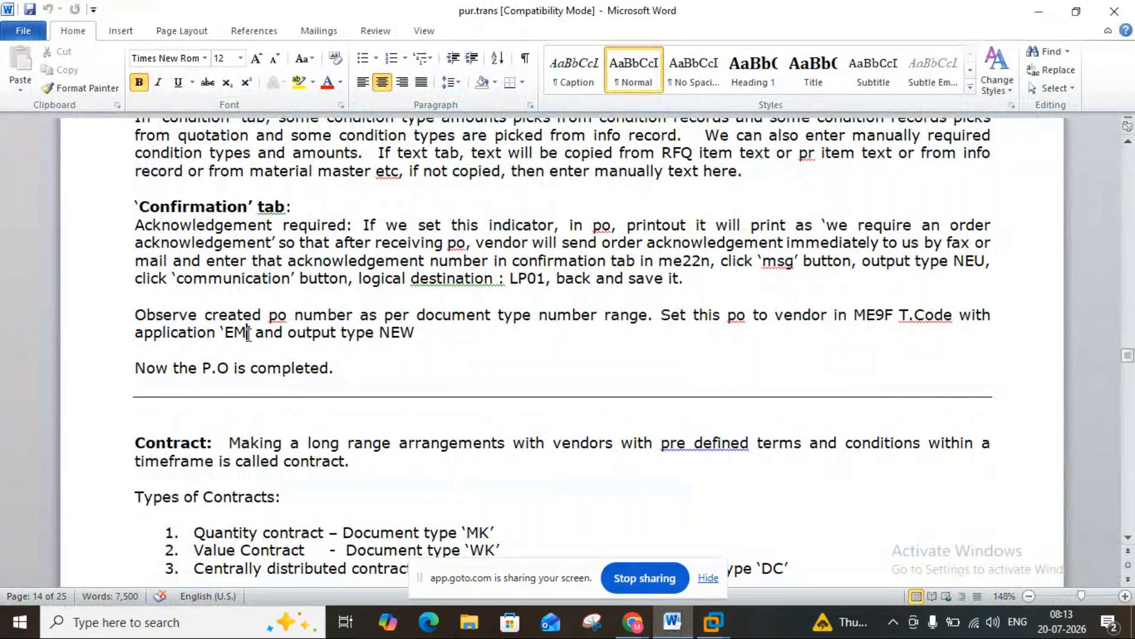
left_click(248, 334)
key("BackSpace")
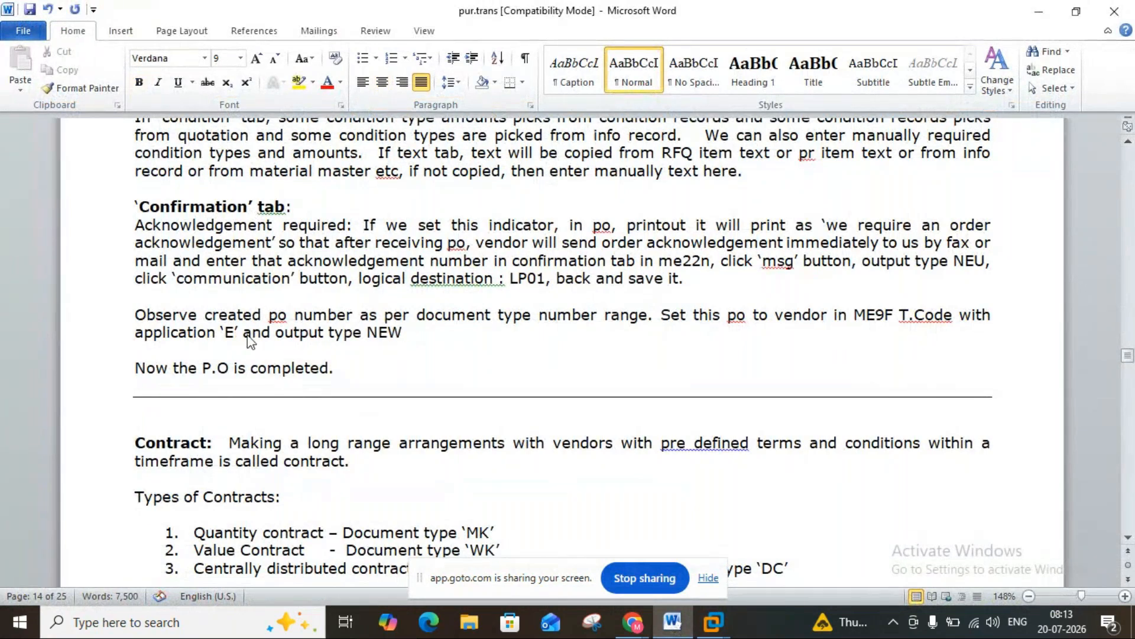
type("F")
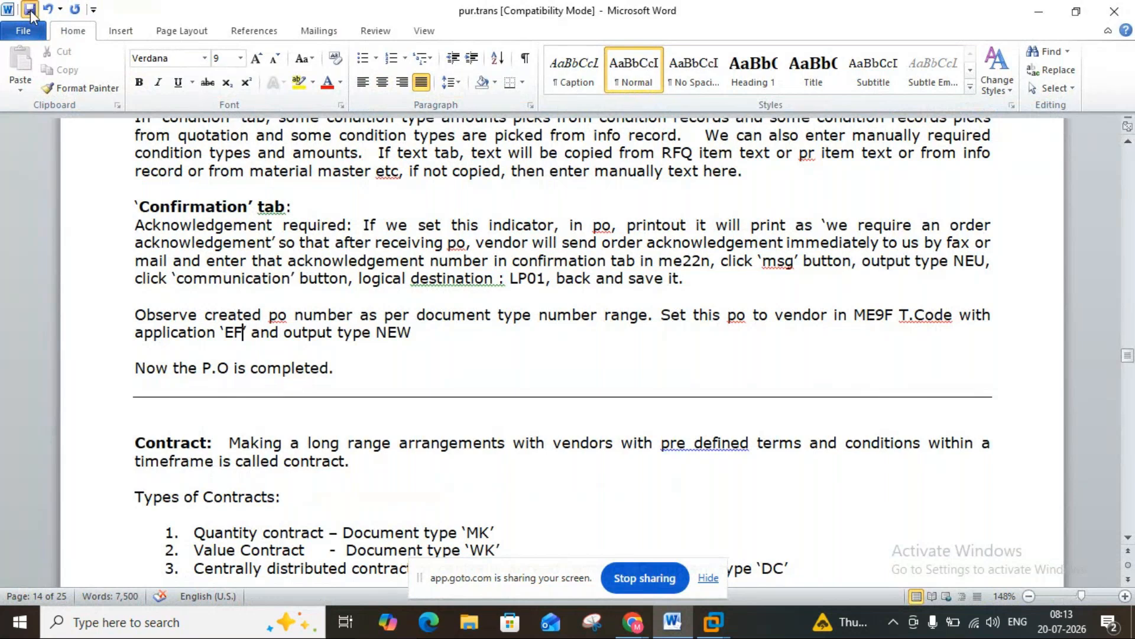
left_click(673, 631)
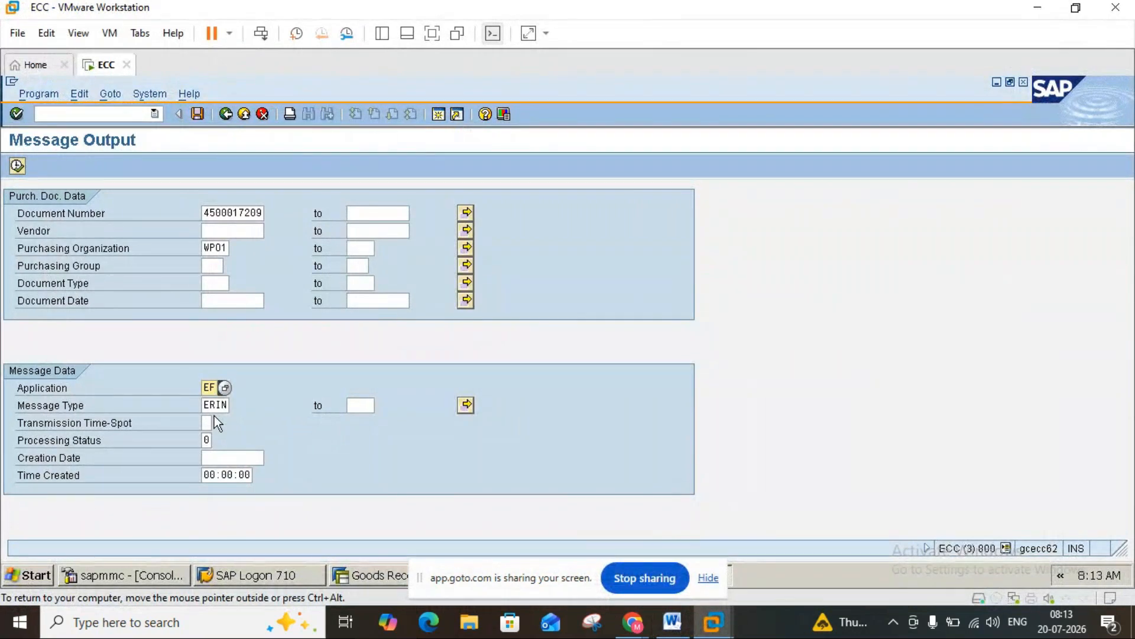
- Try to list the purchase order's output with message type NEU and processing status 1, Successfully processed
left_click(17, 165)
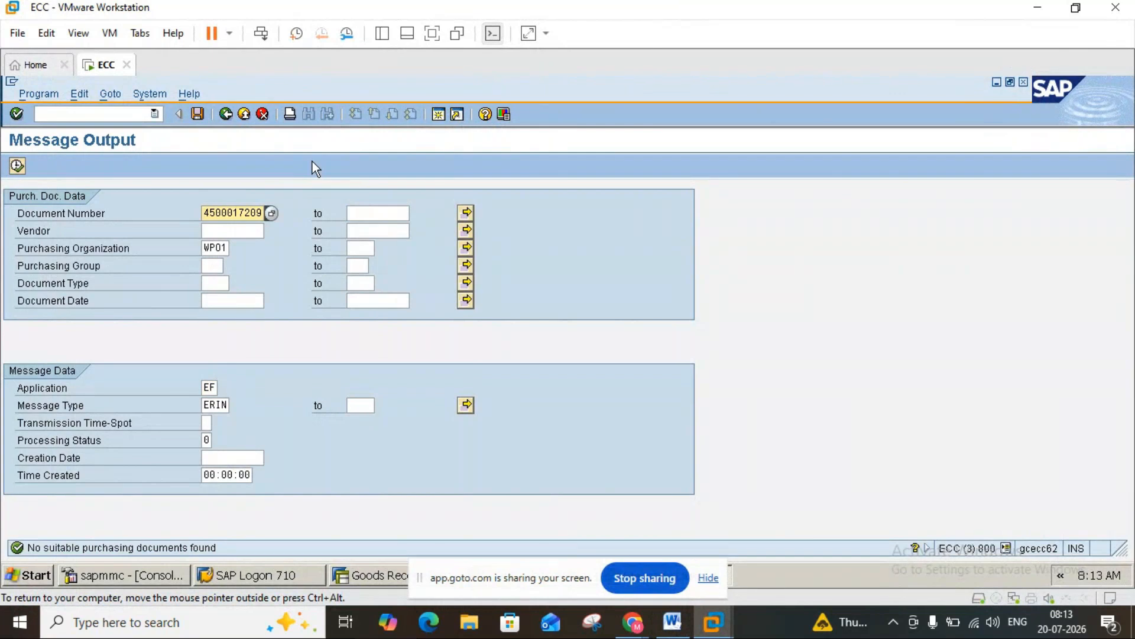
left_click(219, 406)
left_click(236, 406)
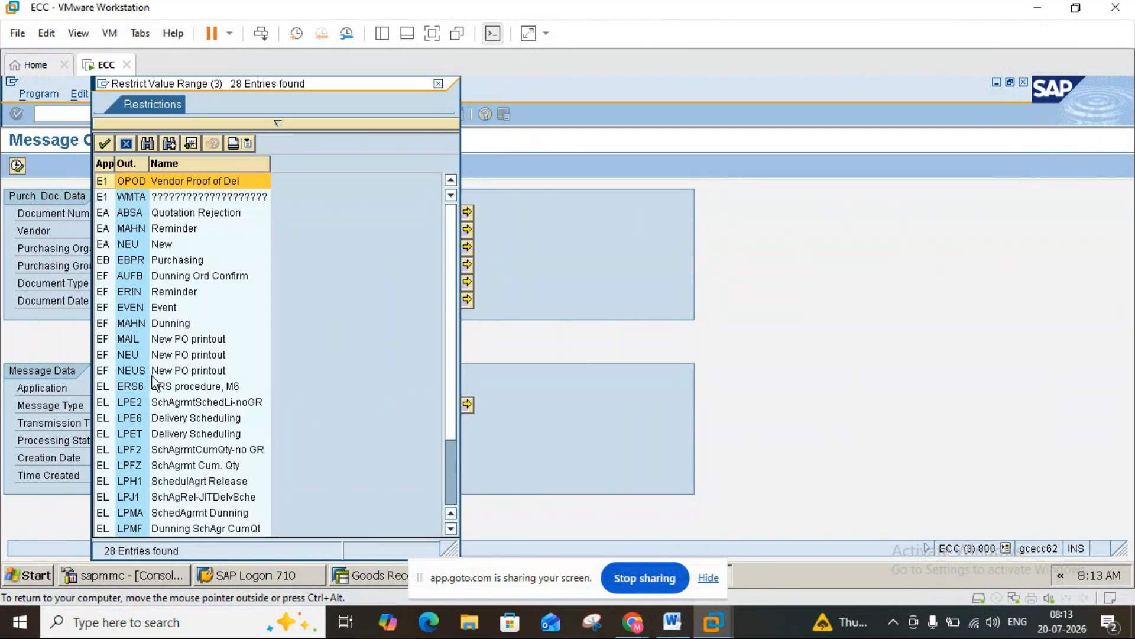
double_click(110, 356)
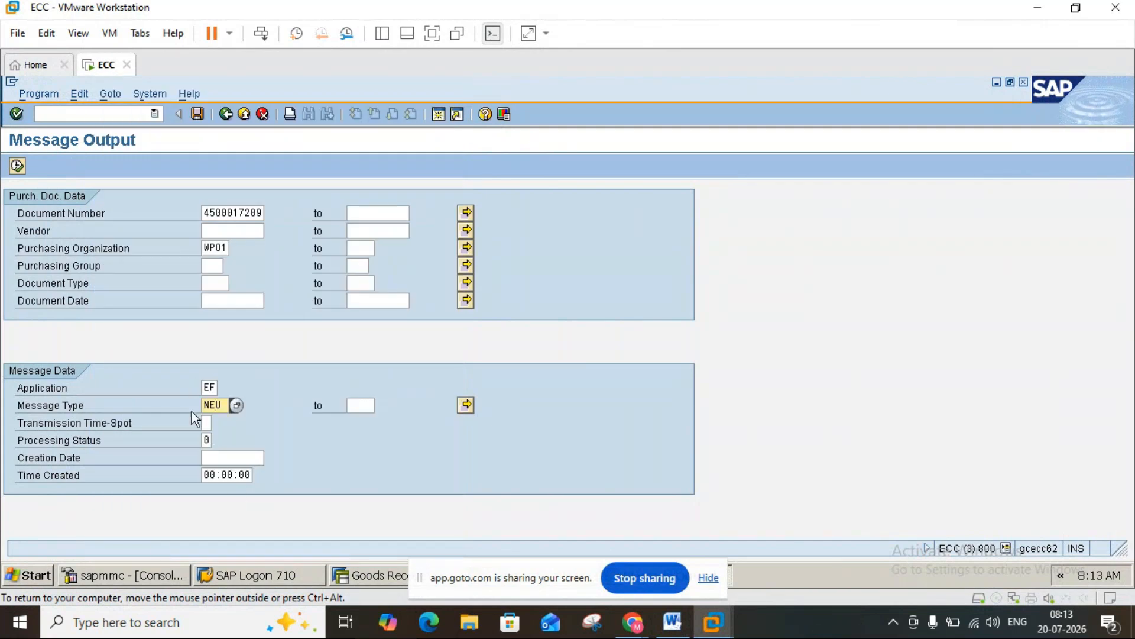
left_click(207, 440)
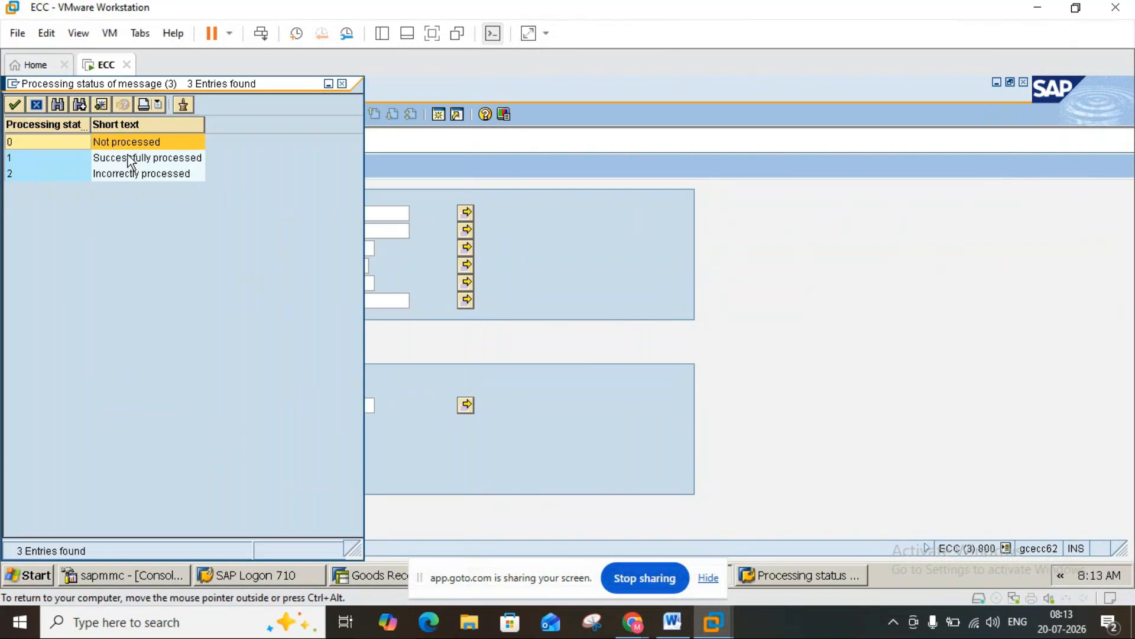
double_click(148, 158)
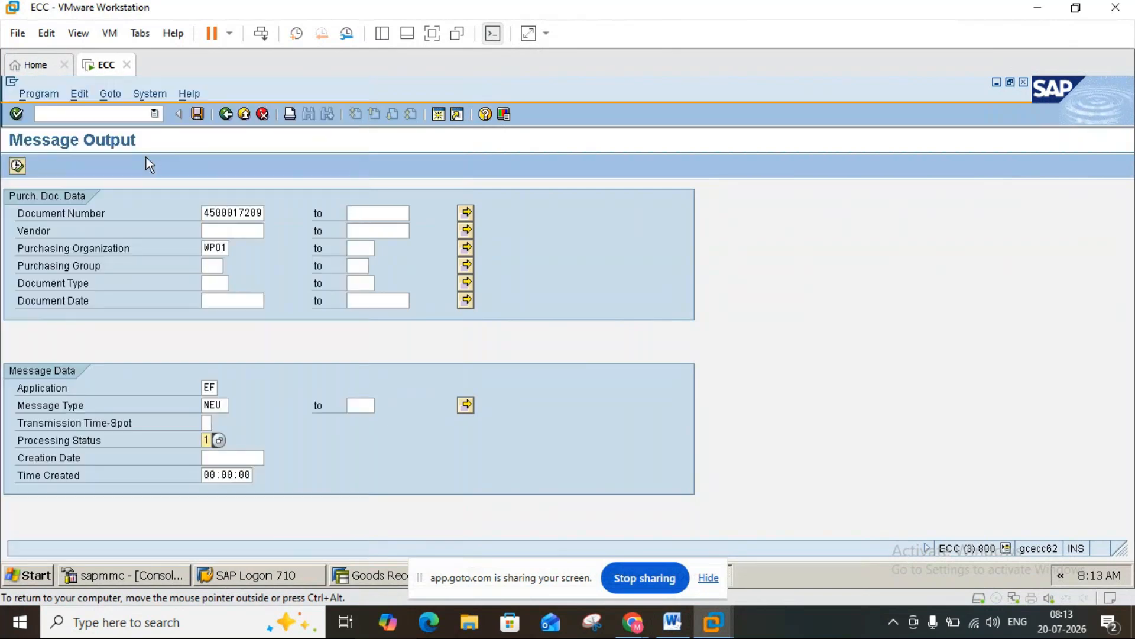
left_click(227, 247)
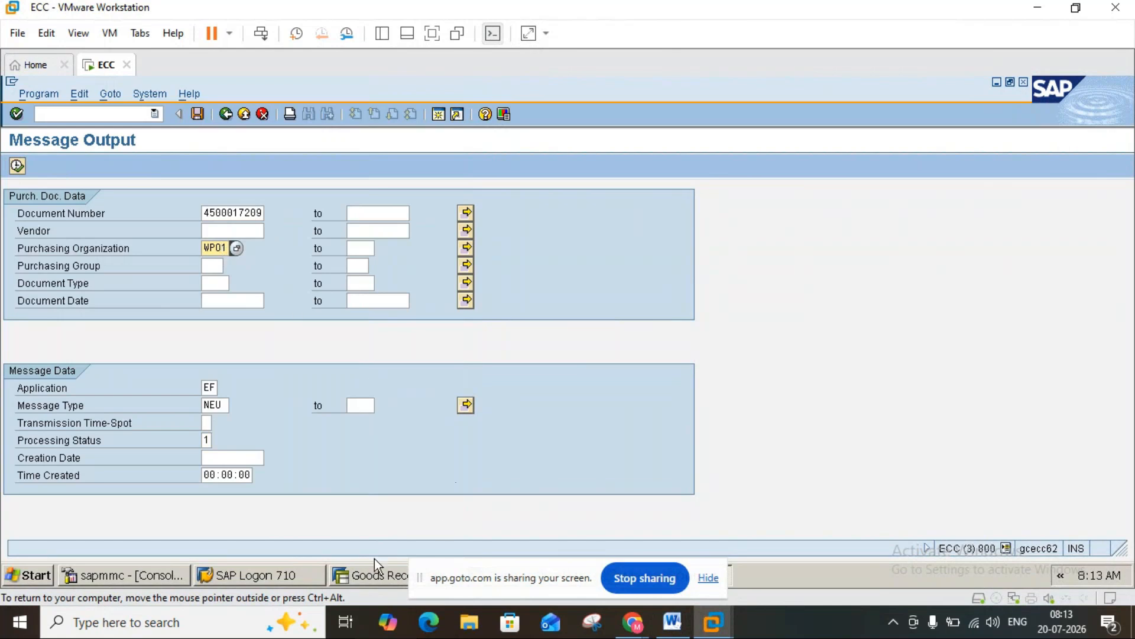
left_click(17, 168)
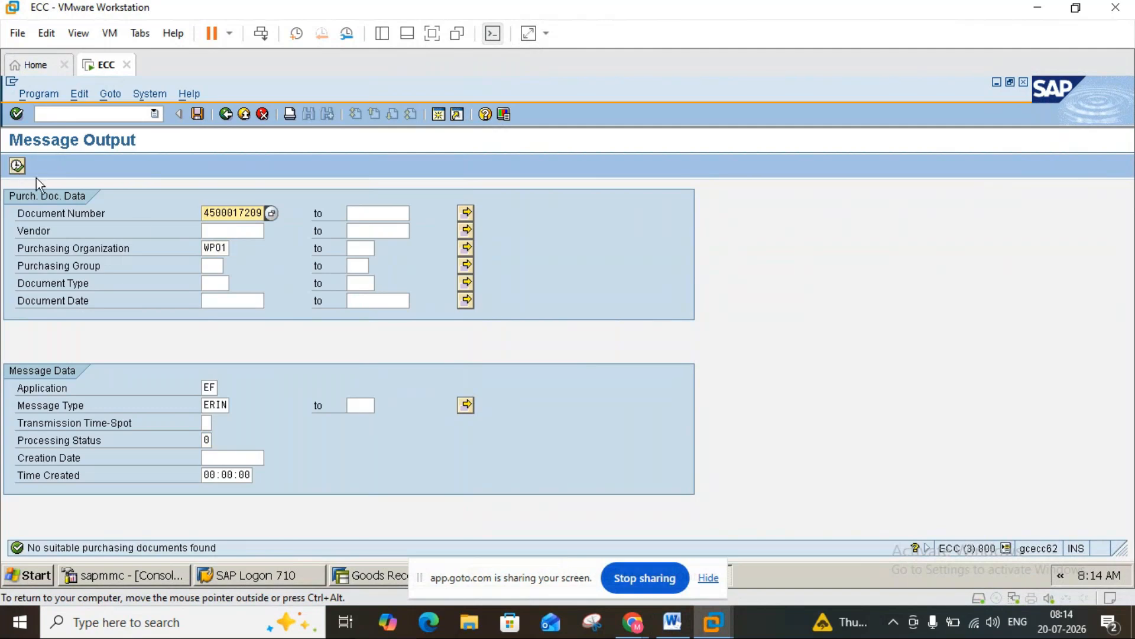
- Clear the purchasing organization and run the message output selection again
left_click(227, 251)
key("BackSpace")
key("BackSpace")
key("BackSpace")
key("BackSpace")
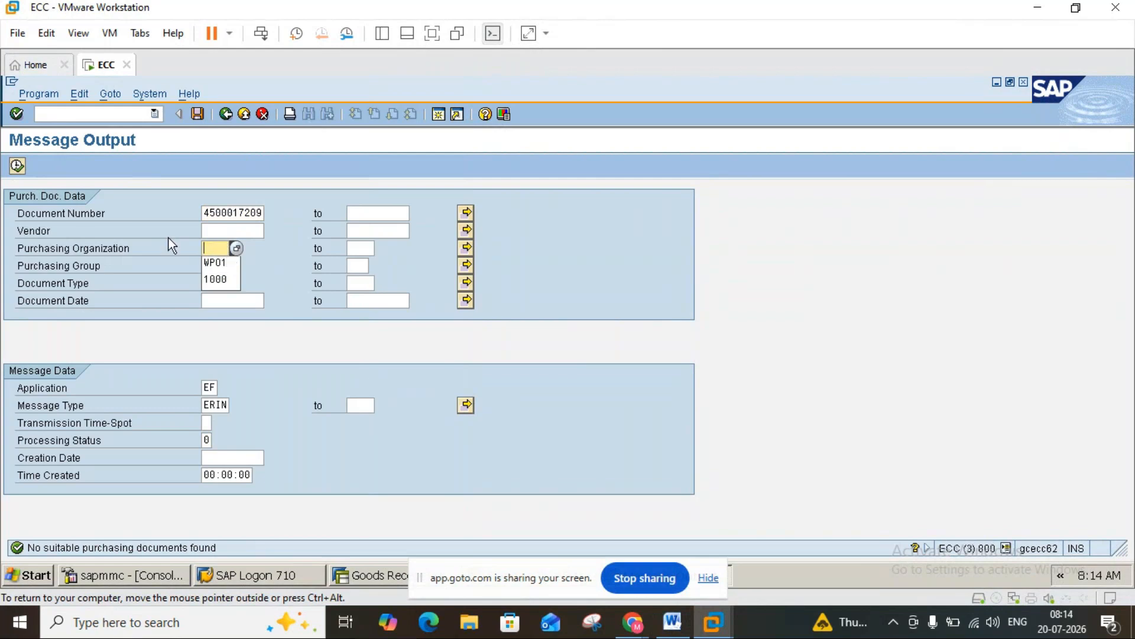
left_click(16, 166)
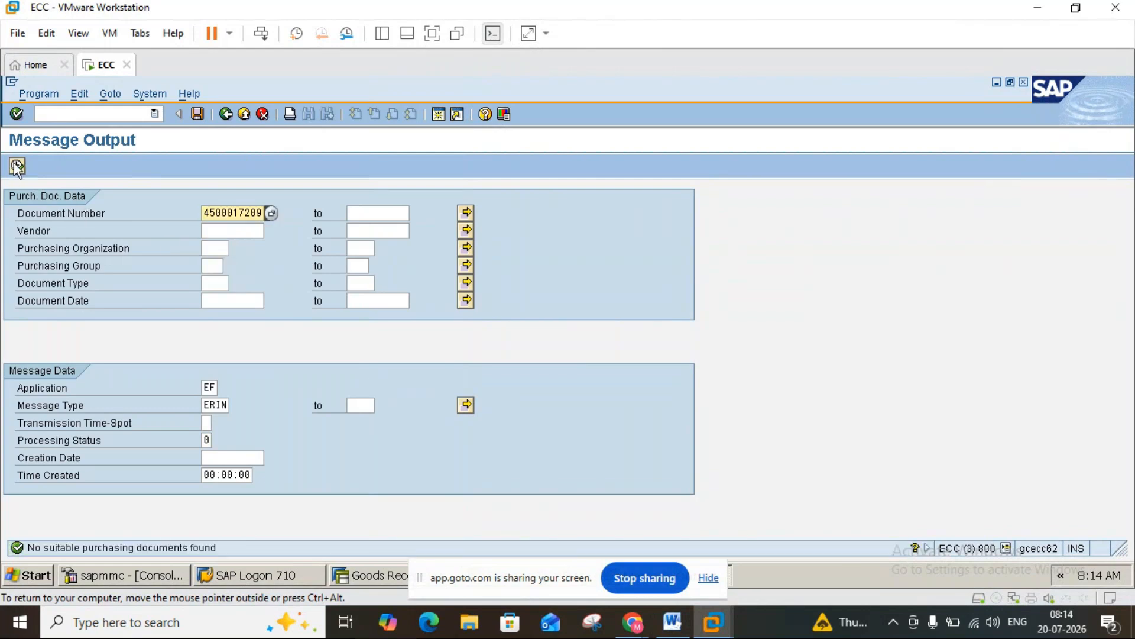
- List the purchase order's messages with message type NEU and output the selected NEU message
left_click(230, 405)
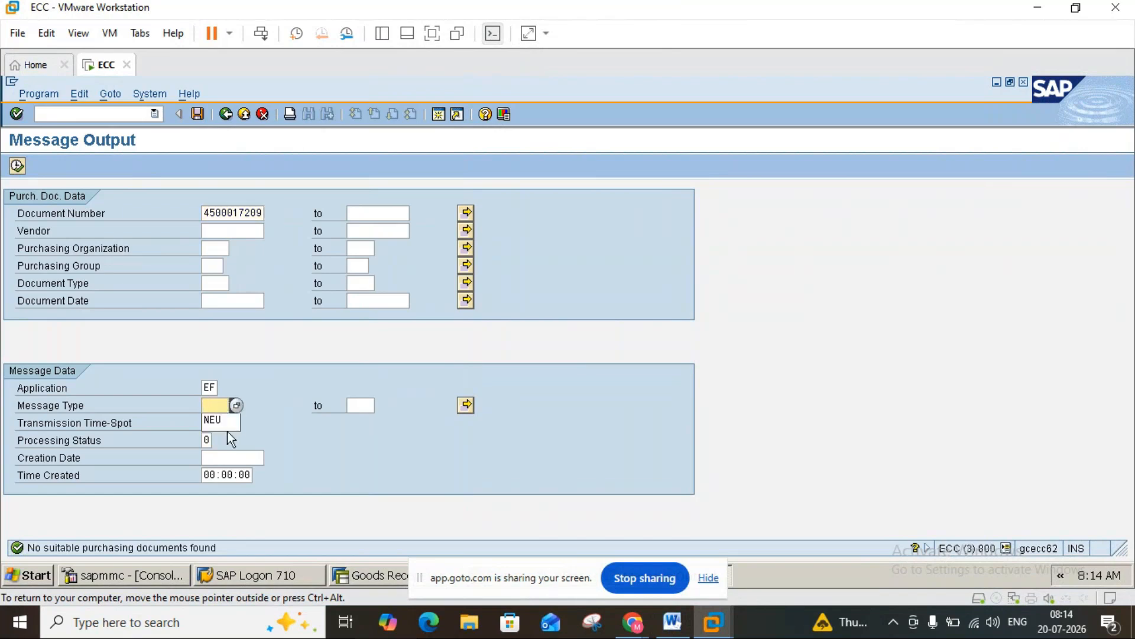
left_click(218, 423)
left_click(22, 167)
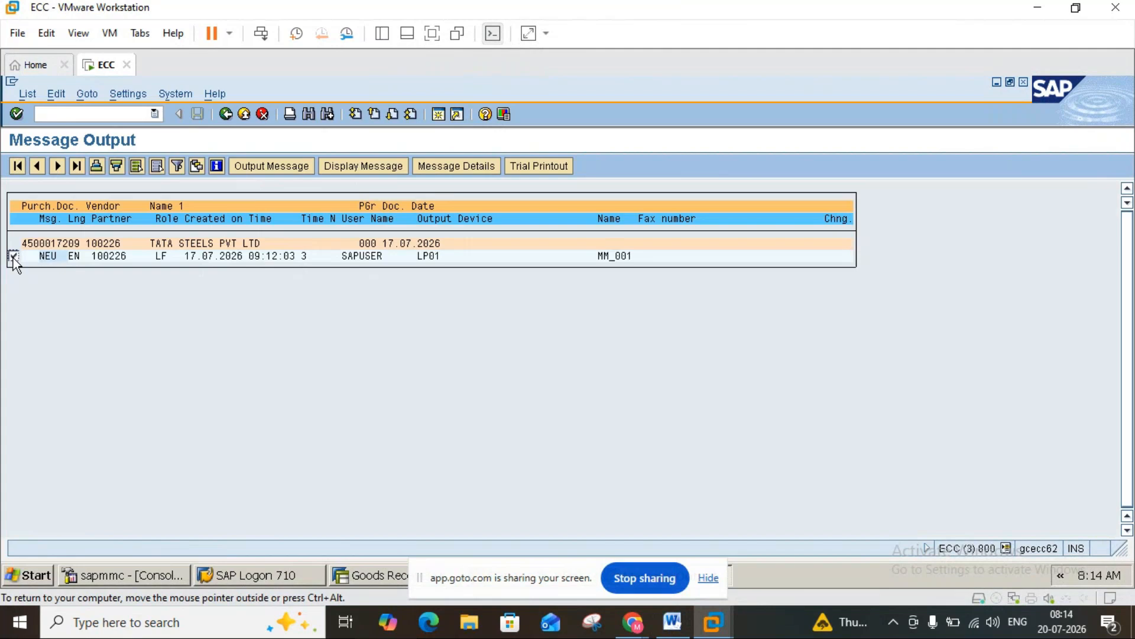
left_click(261, 168)
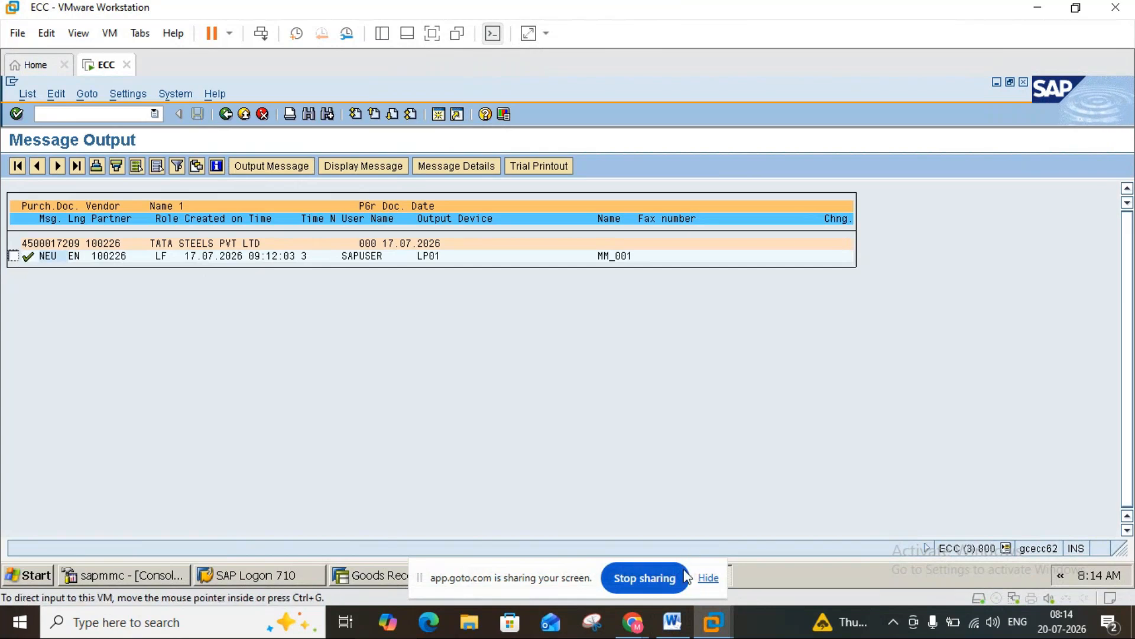
- Correct the output type in the ME9F sentence of the Word notes to NEU and save the document
left_click(673, 624)
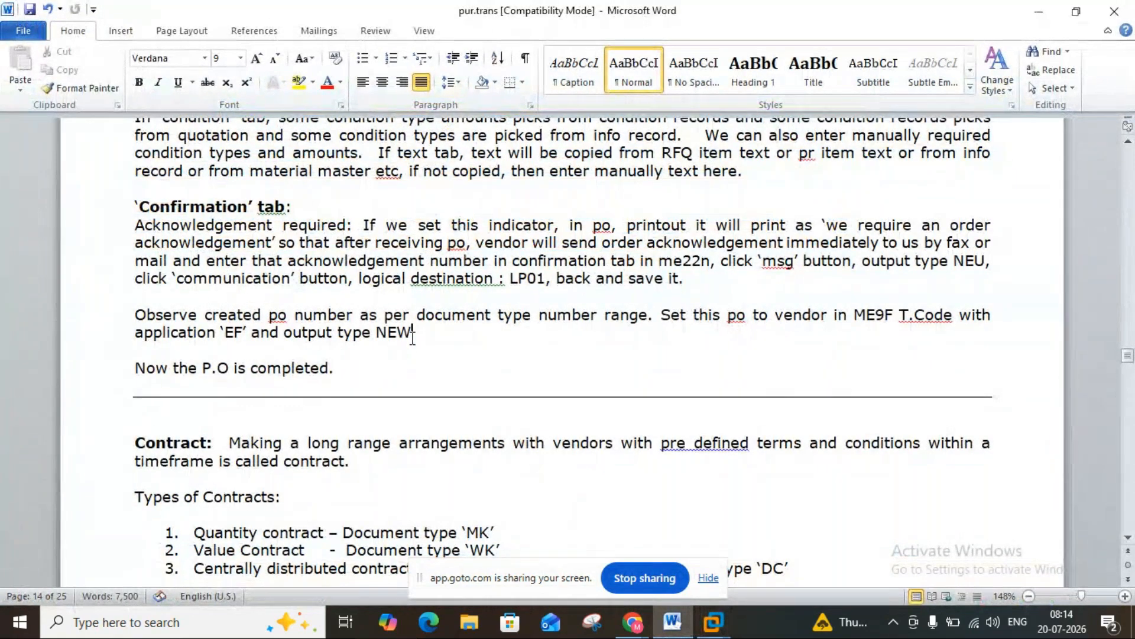
key("BackSpace")
type("U")
left_click(31, 12)
- Return to SAP and leave Message Output for the SAP Easy Access screen
left_click(674, 622)
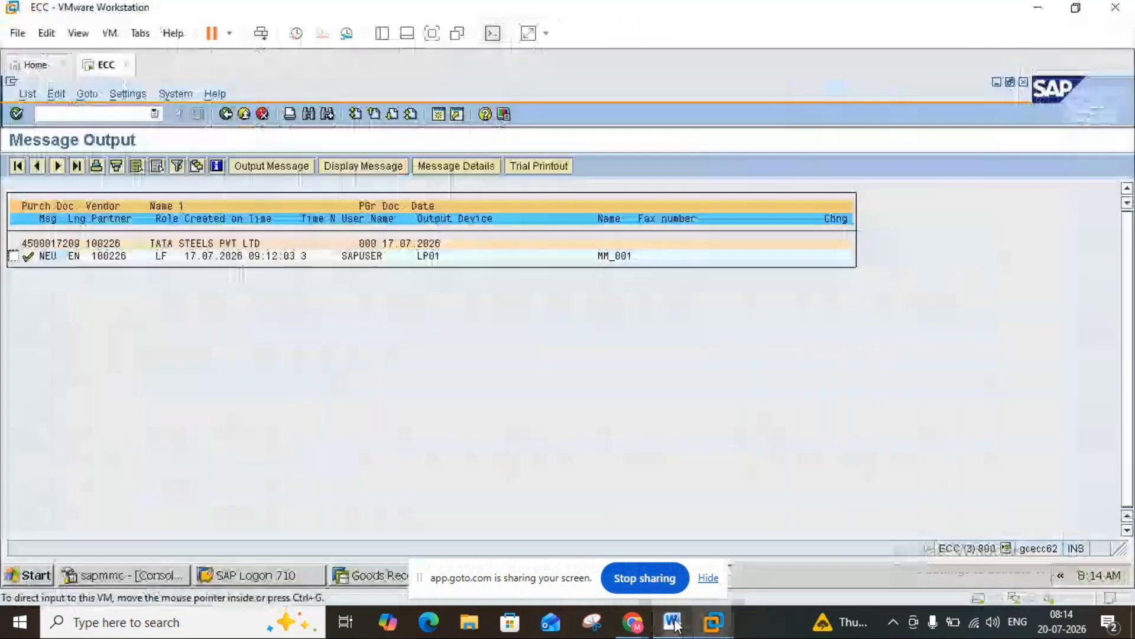
left_click(225, 115)
left_click(225, 114)
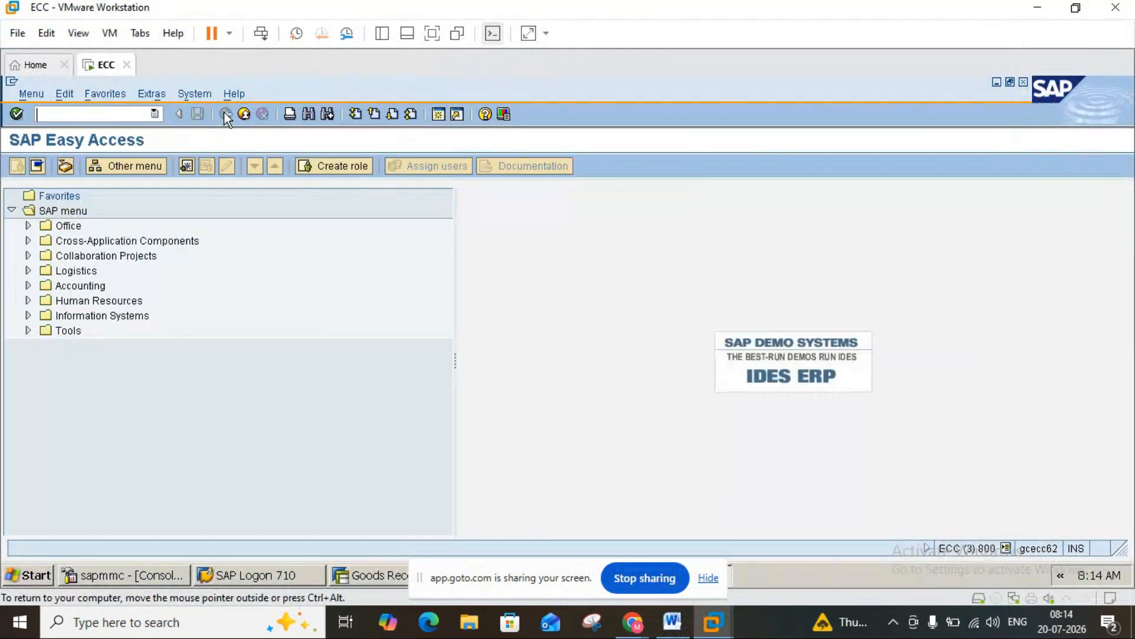
- Read the Contract section of the Word notes, covering the contract types and the quantity contract steps
left_click(672, 621)
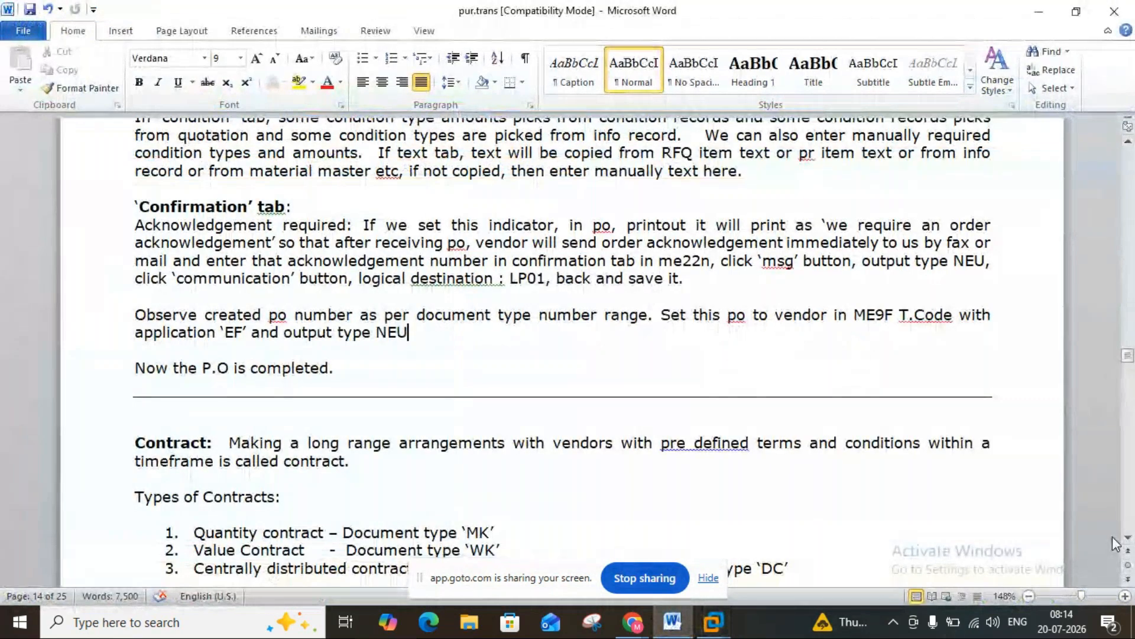
scroll(1129, 537, "down", 7)
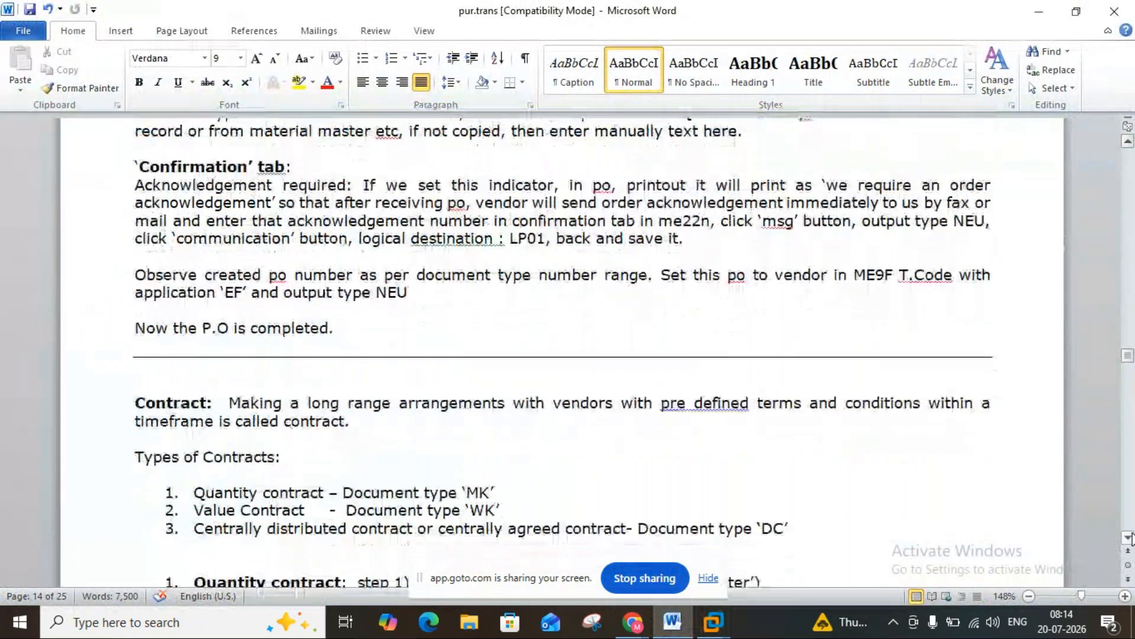
scroll(1130, 537, "down", 6)
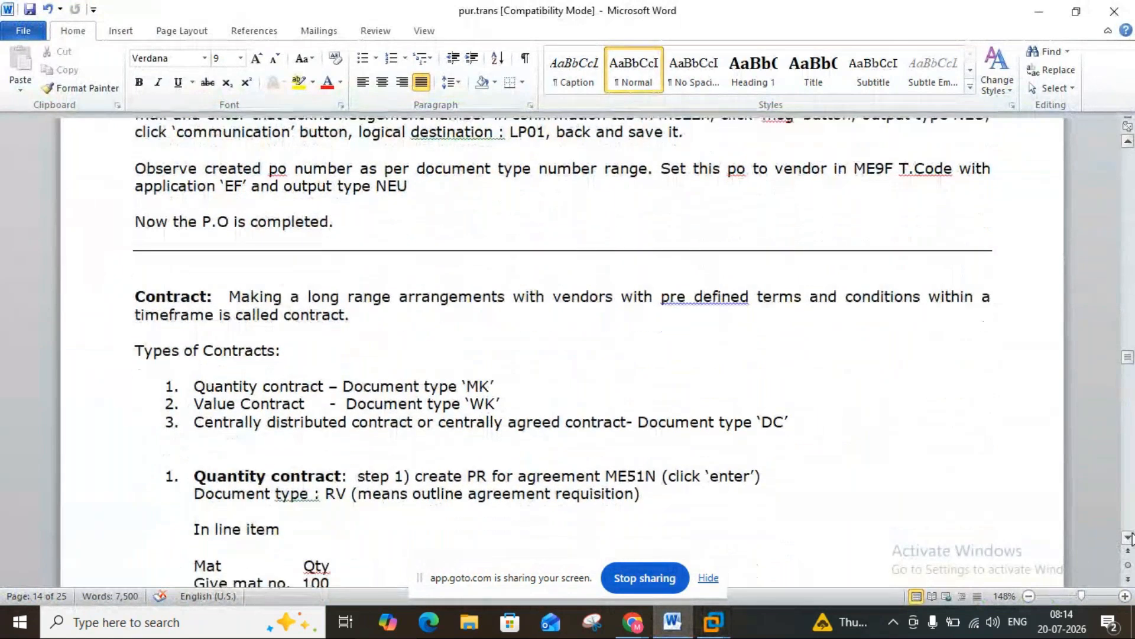
scroll(1129, 537, "down", 4)
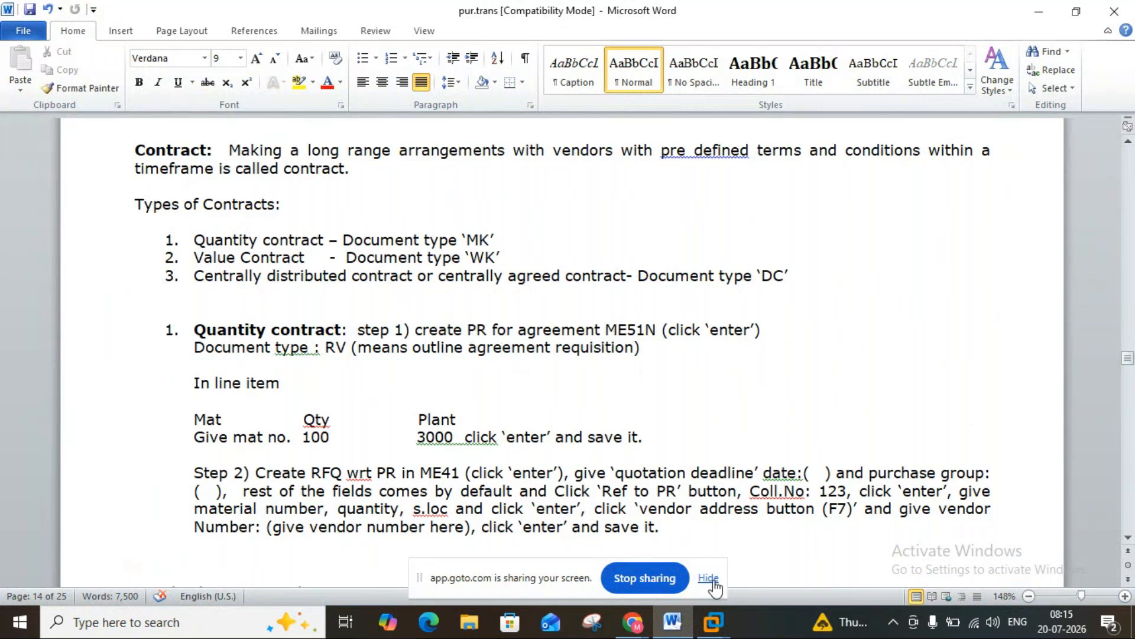
- Switch to SAP in the virtual machine and start transaction ME51N to create a purchase requisition
mouse_move(713, 621)
left_click(804, 520)
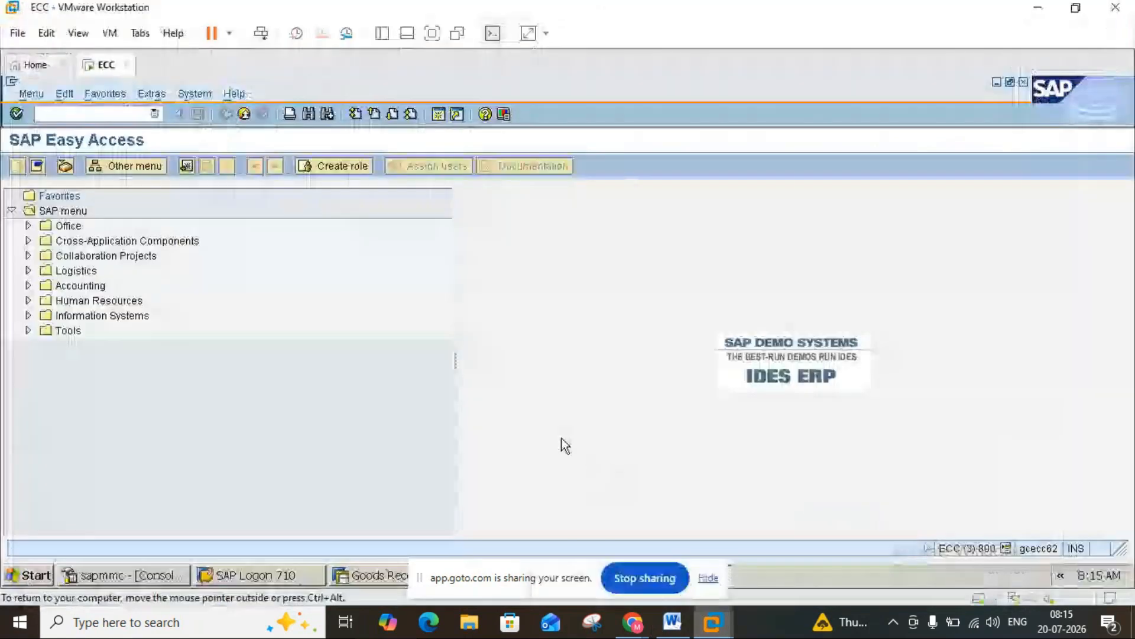
left_click(109, 113)
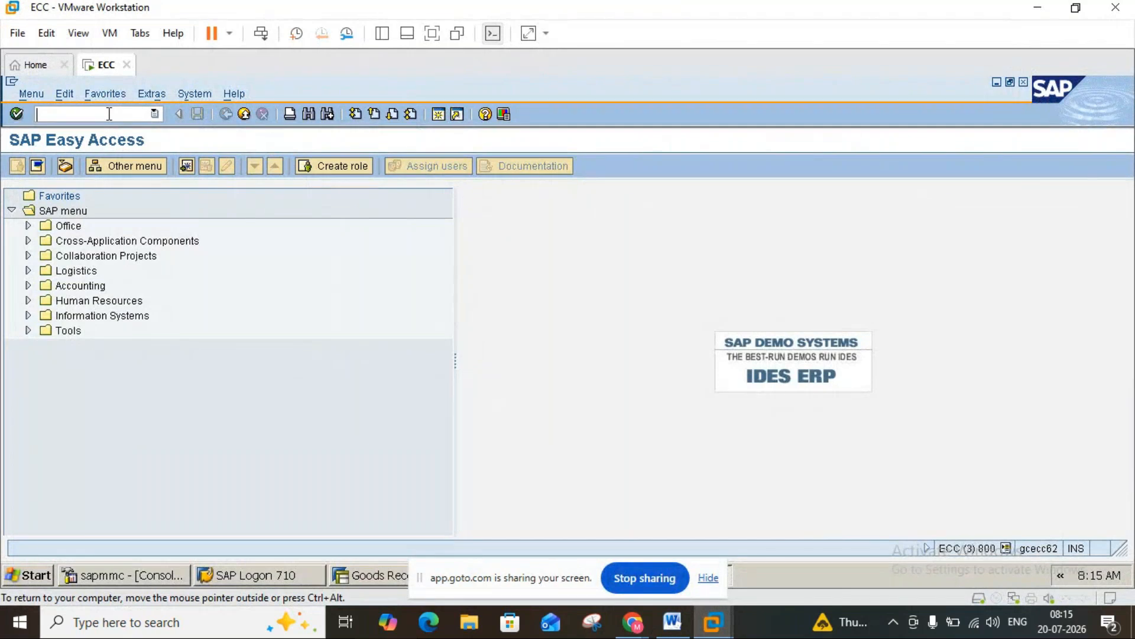
type("me51n")
key("Return")
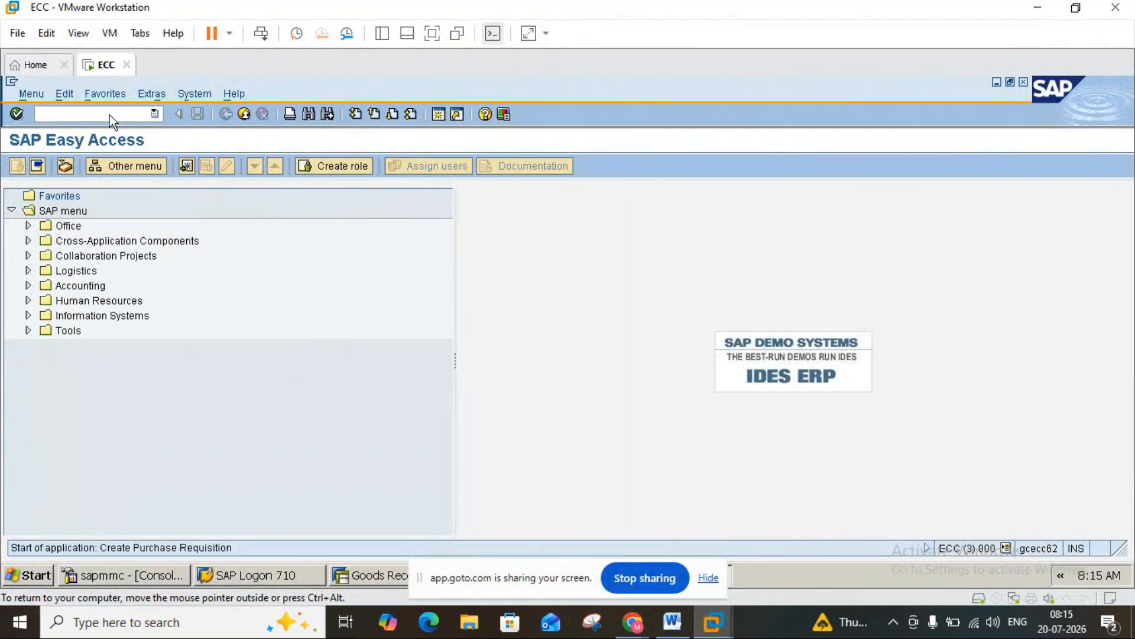
- Check the notes in Word, return to SAP, hide the document overview and set the document type to RV Outl. agmt. requisn
left_click(674, 629)
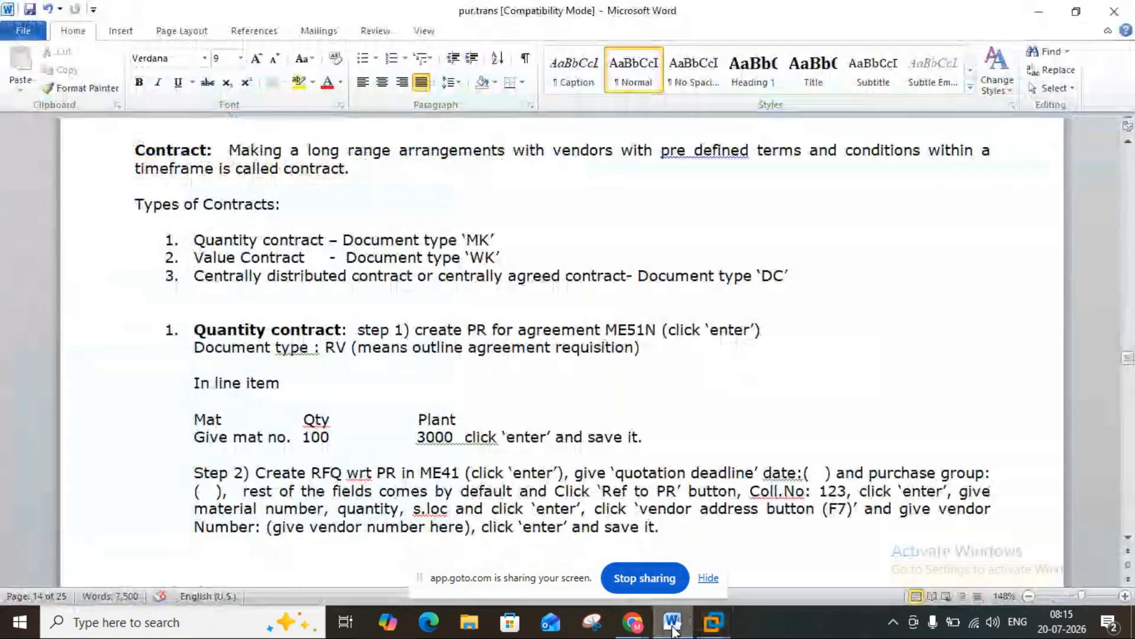
mouse_move(634, 624)
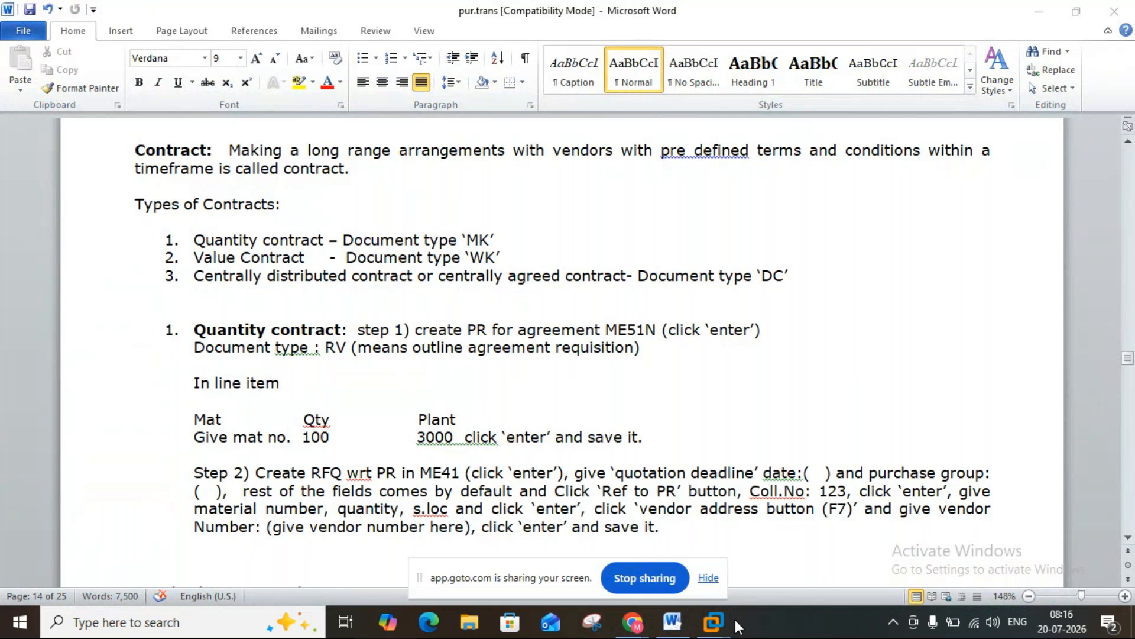
mouse_move(720, 624)
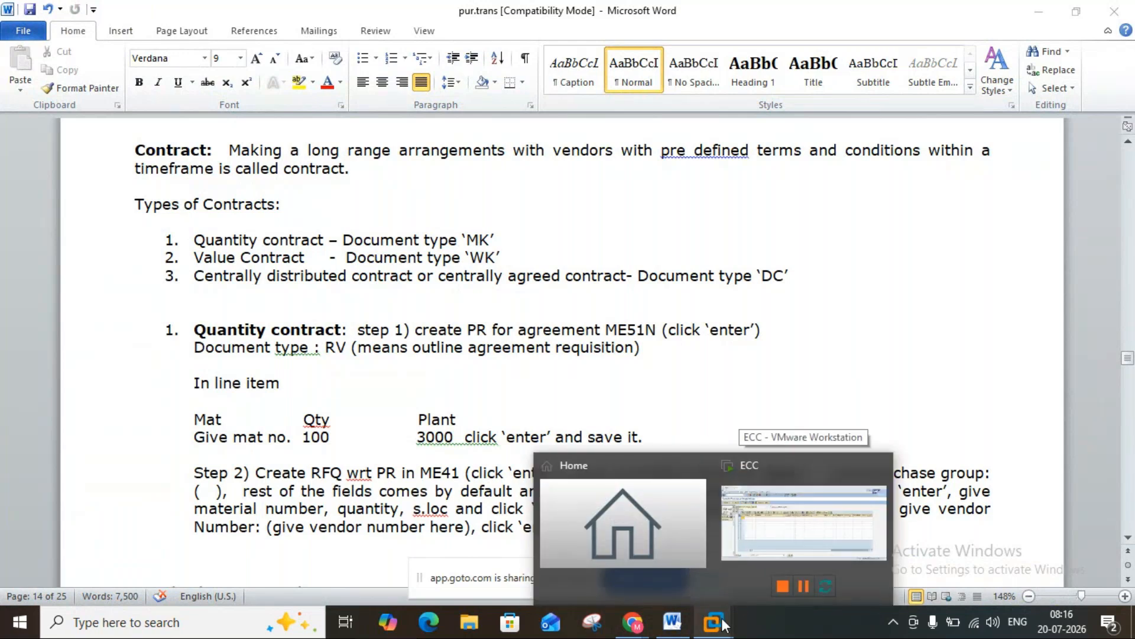
left_click(775, 521)
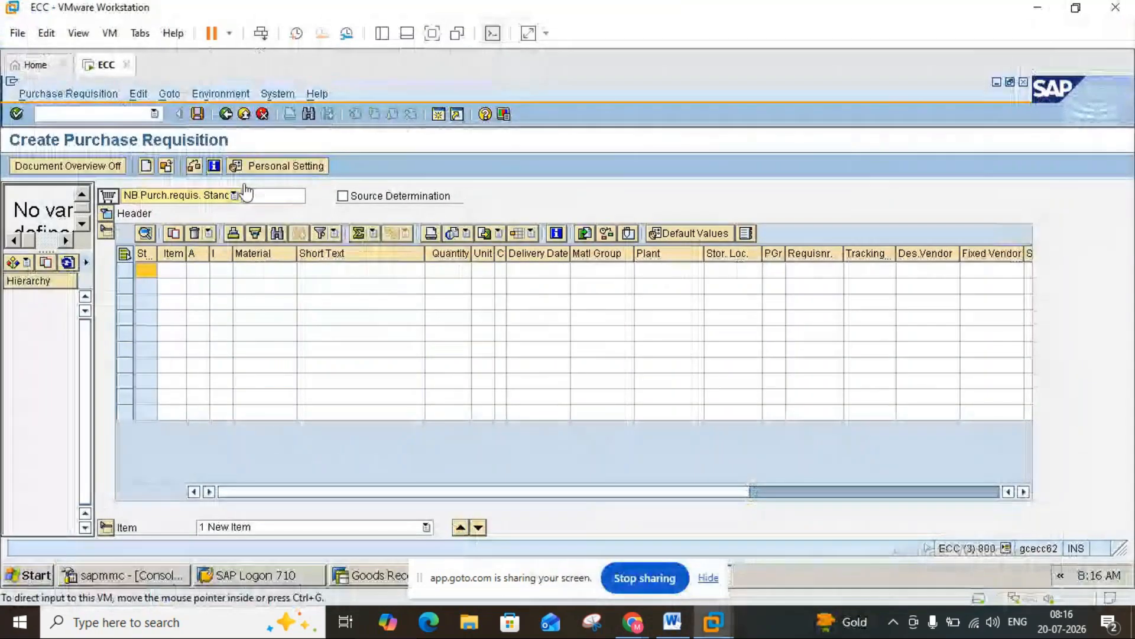
left_click(96, 166)
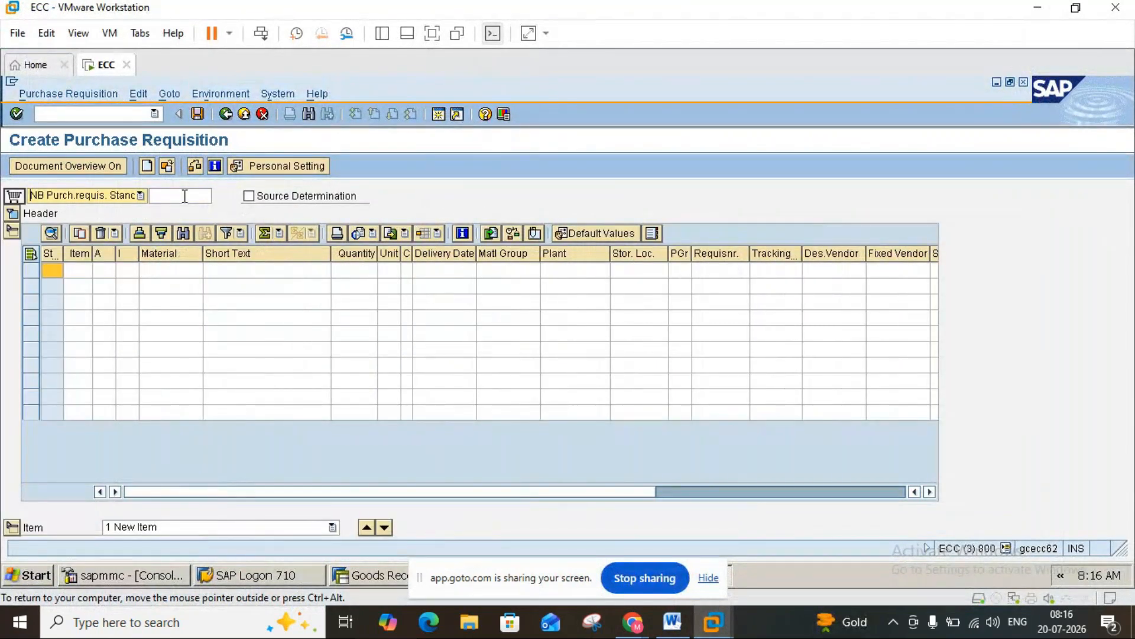
left_click(140, 195)
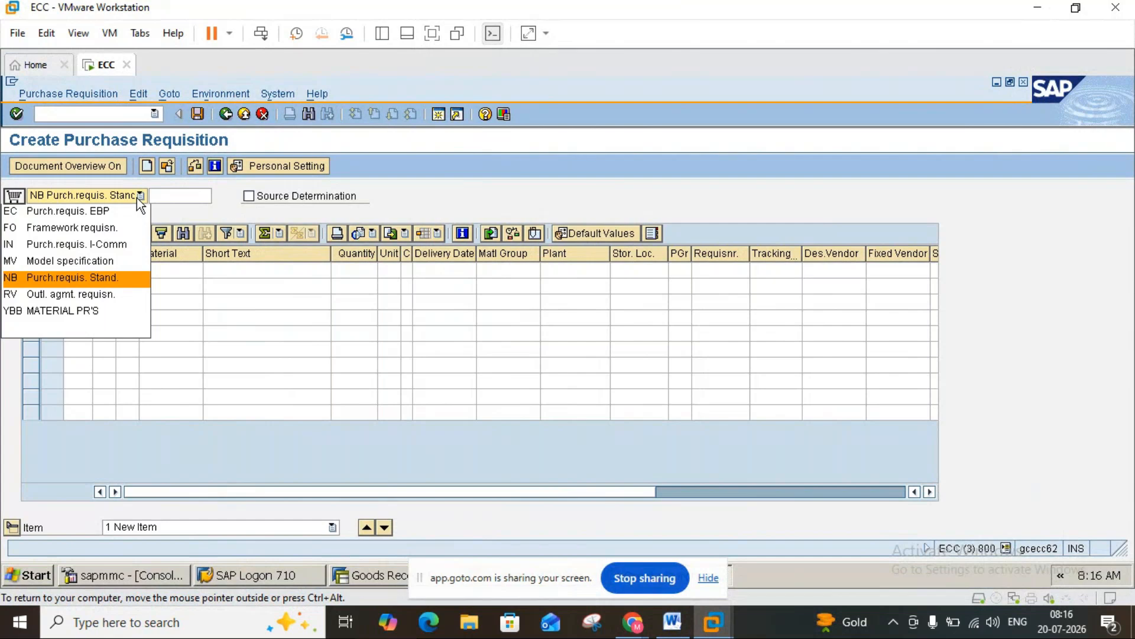
left_click(61, 294)
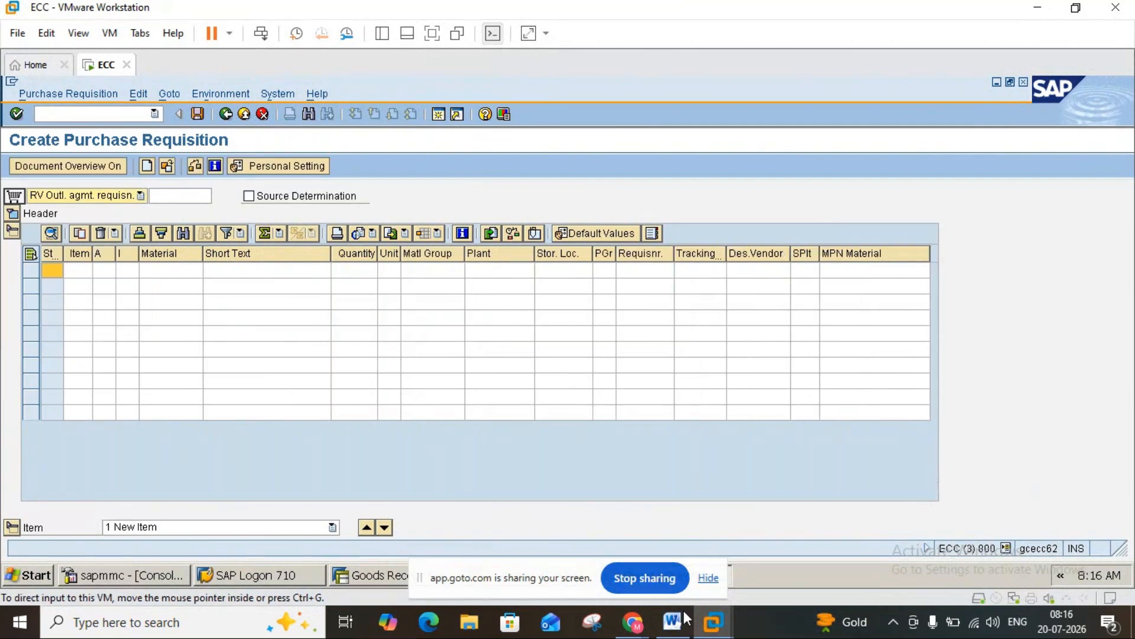
- After checking the notes, search materials for the first requisition line by plant 3000 with the maximum number of hits cleared
left_click(670, 627)
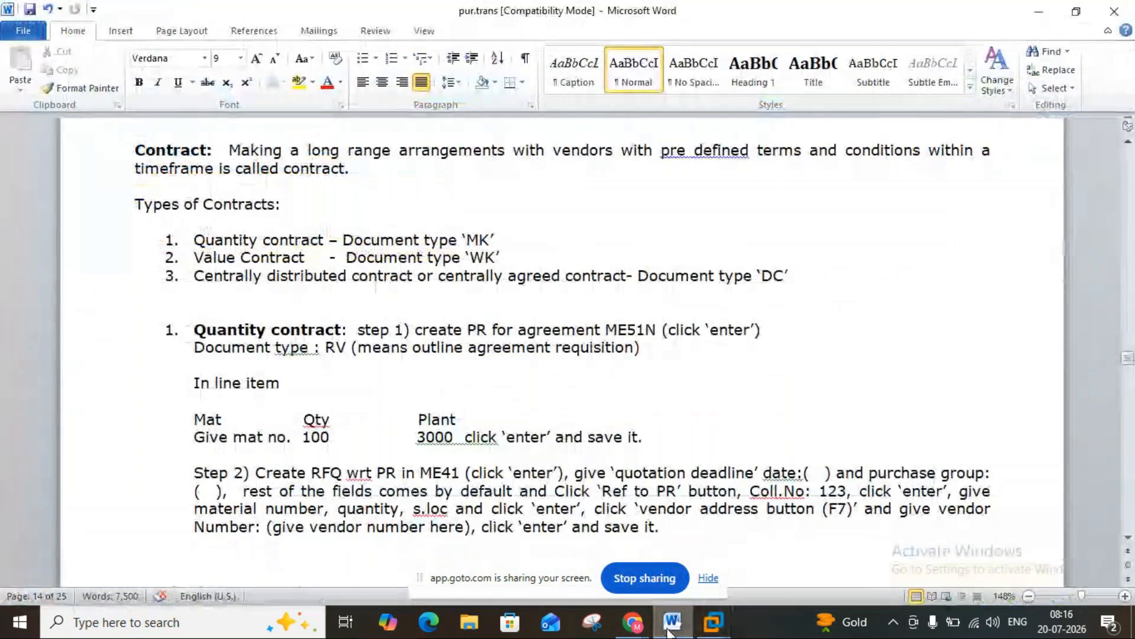
left_click(669, 631)
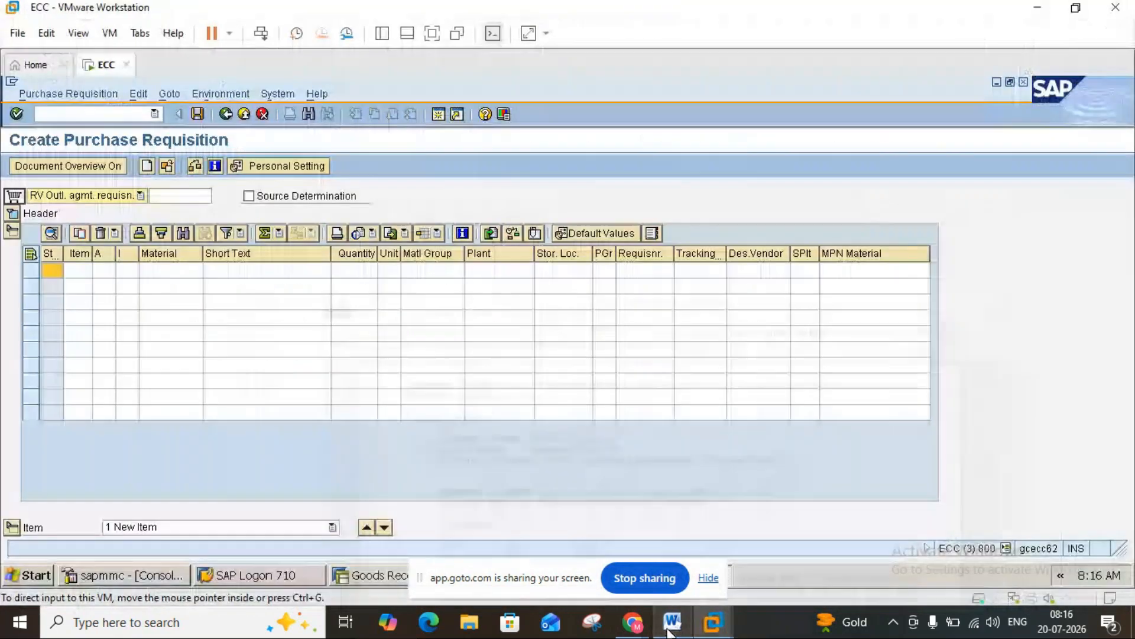
left_click(154, 271)
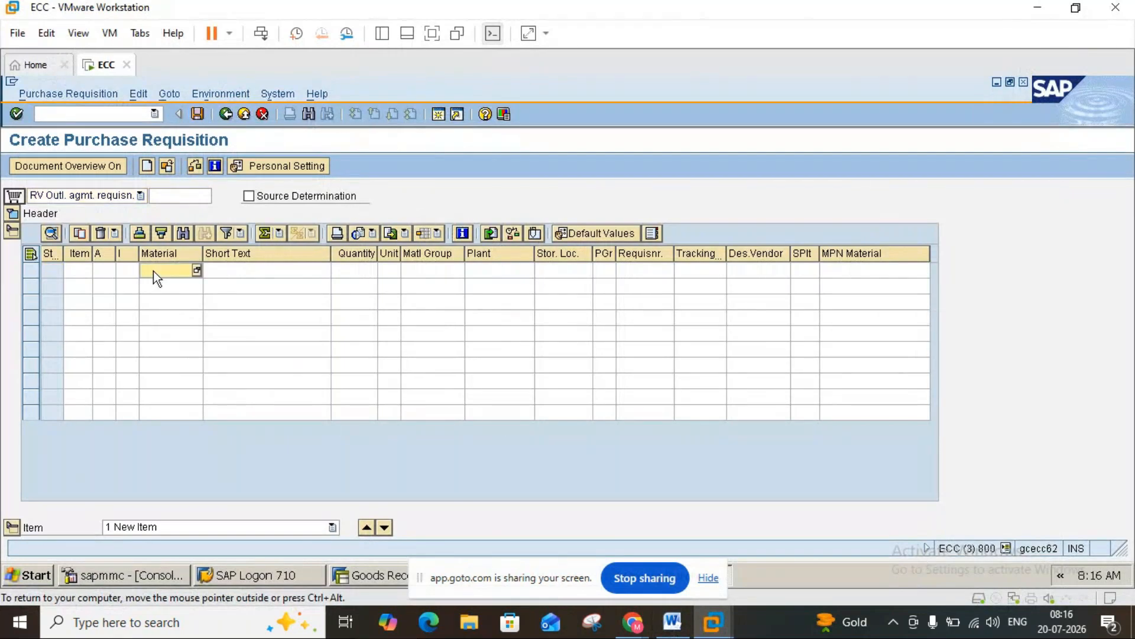
left_click(195, 271)
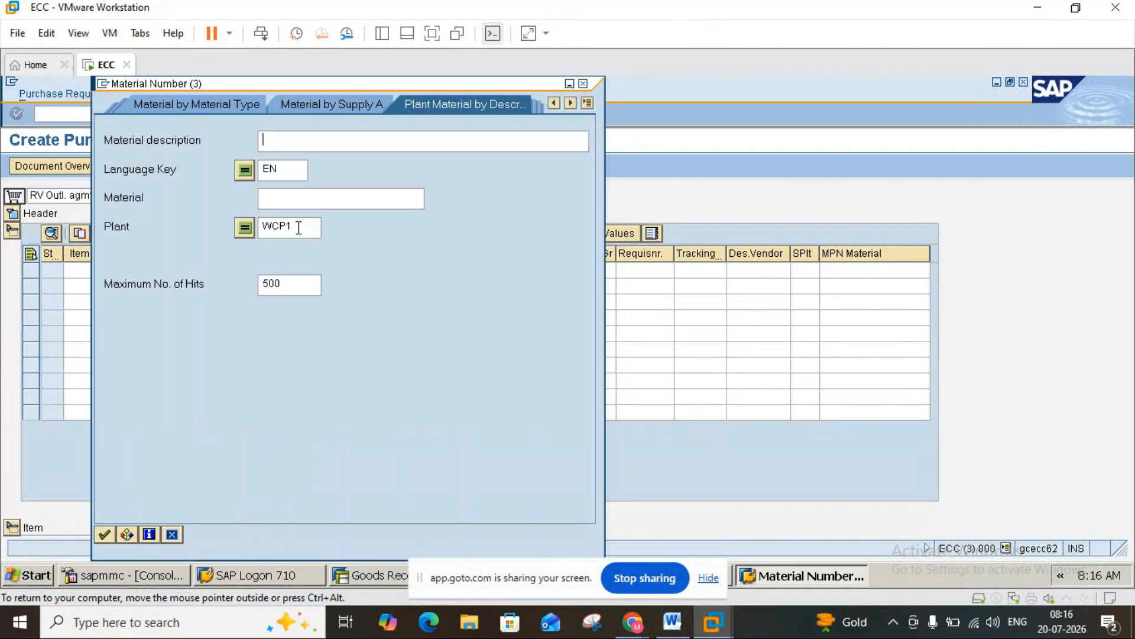
left_click(301, 226)
key("BackSpace")
key("BackSpace")
key("BackSpace")
key("BackSpace")
type("3000")
left_click(284, 284)
key("BackSpace")
key("BackSpace")
key("BackSpace")
key("Return")
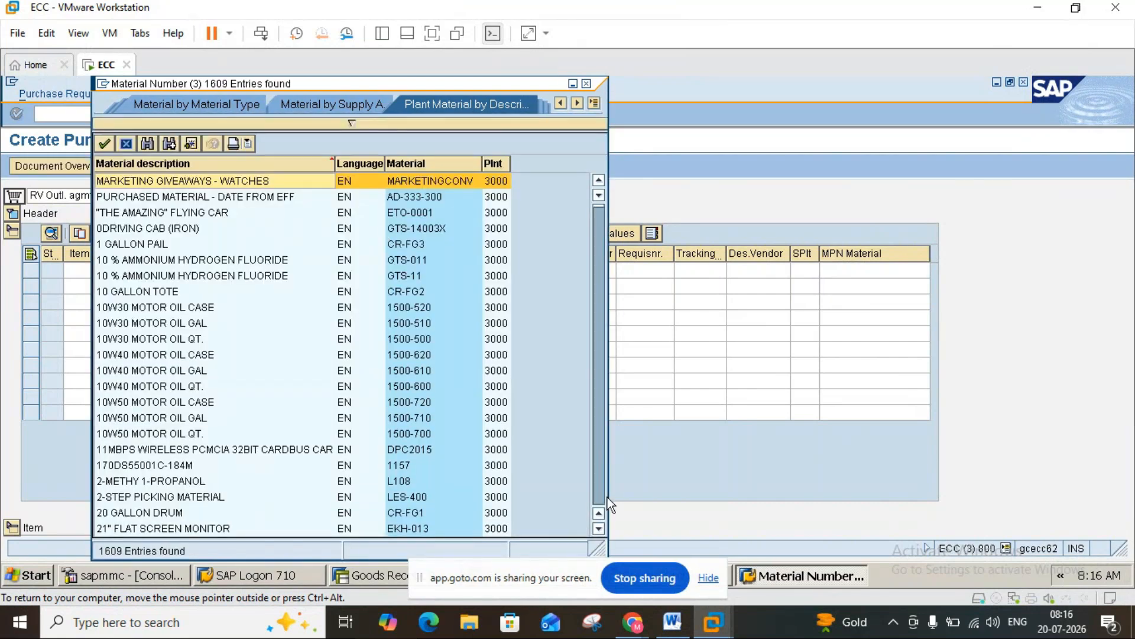
- Find the ZINC material 1418 near the end of the hit list and adopt it in the first line
left_click(603, 489)
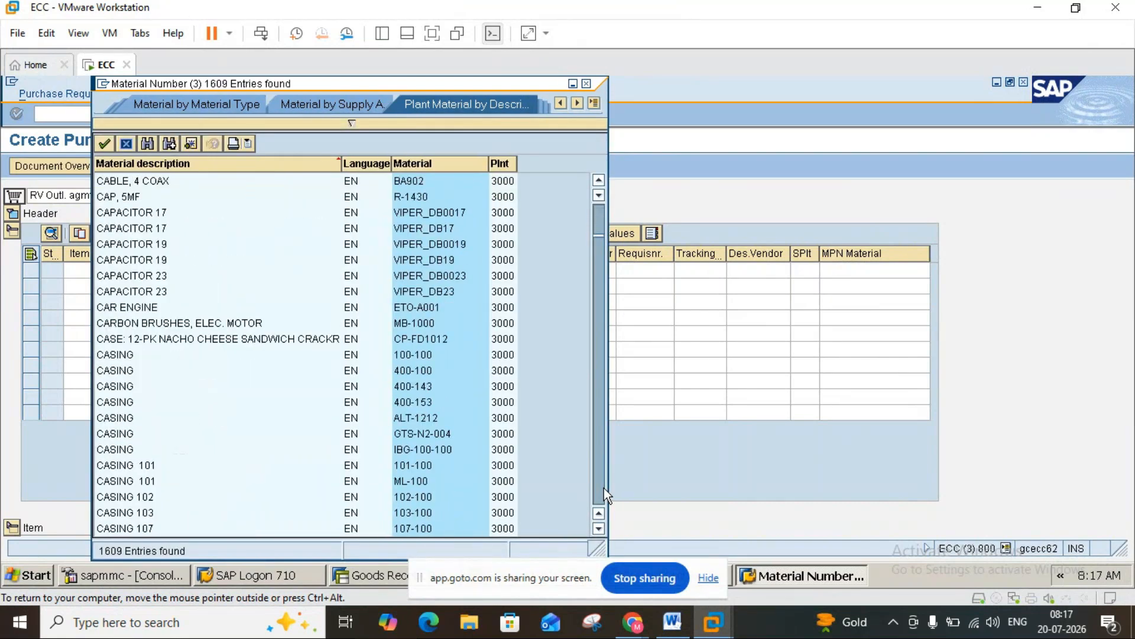
left_click(604, 488)
scroll(604, 487, "down", 15)
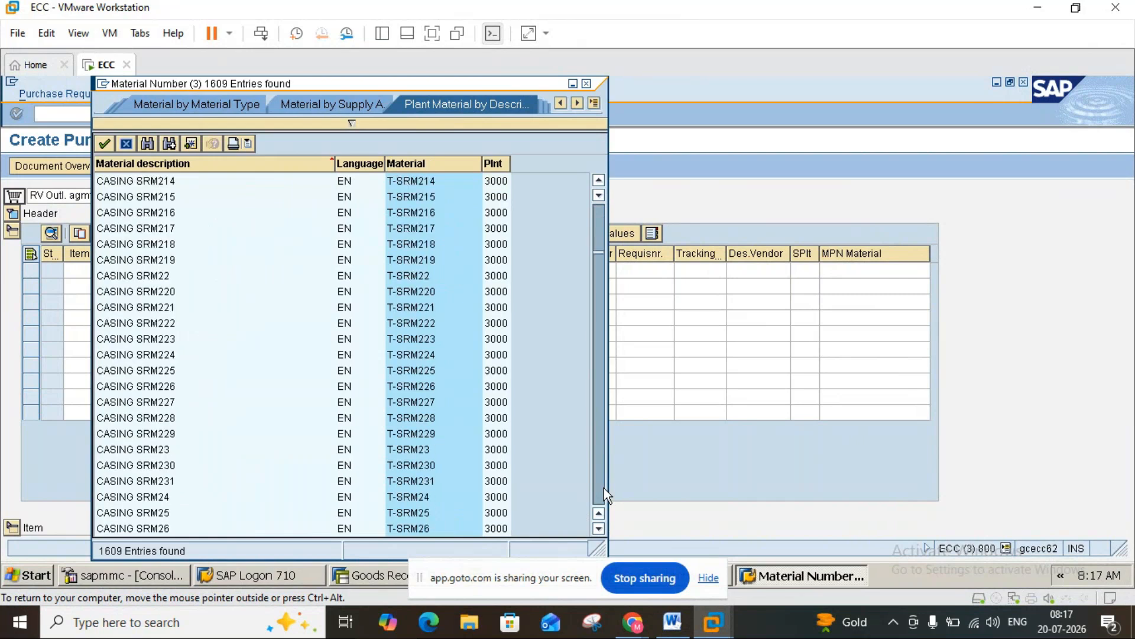
scroll(604, 488, "down", 15)
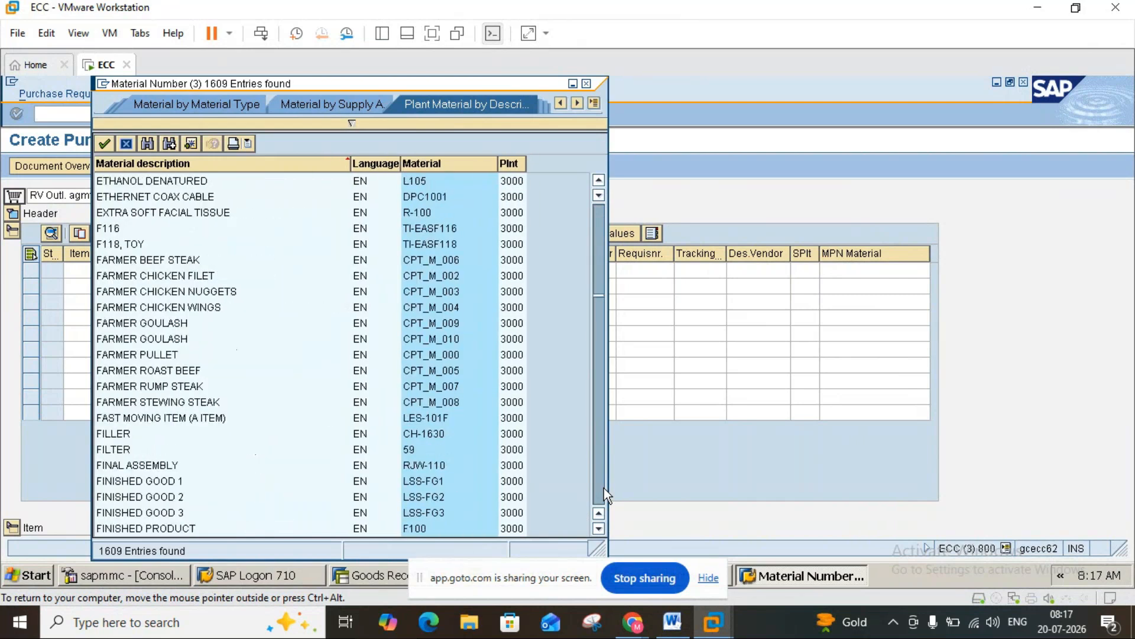
scroll(605, 488, "down", 15)
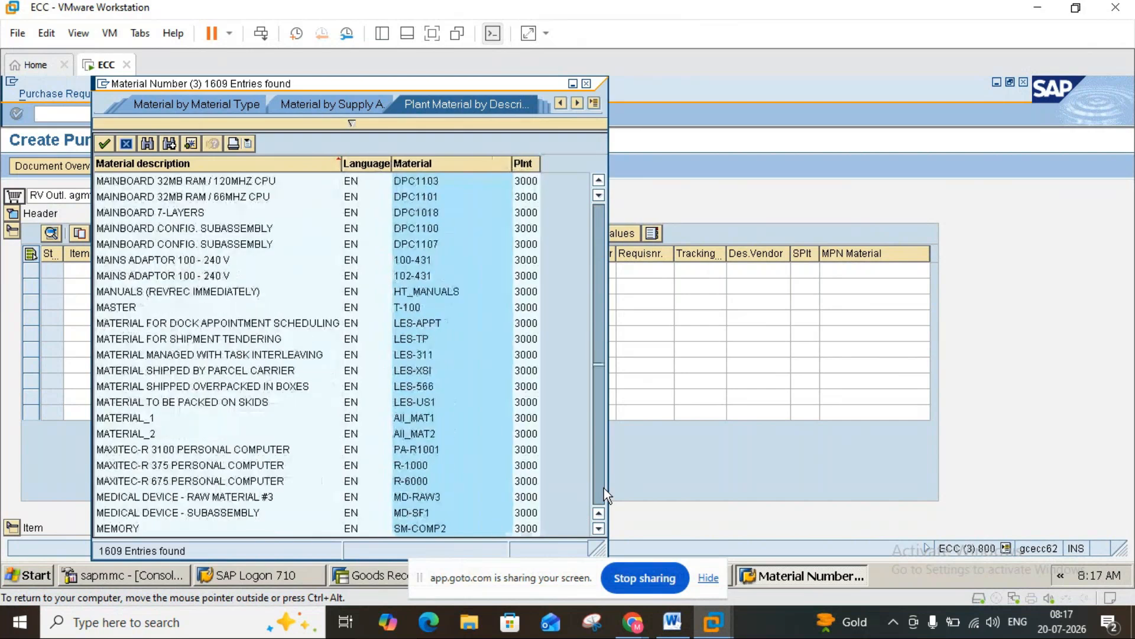
scroll(604, 488, "down", 15)
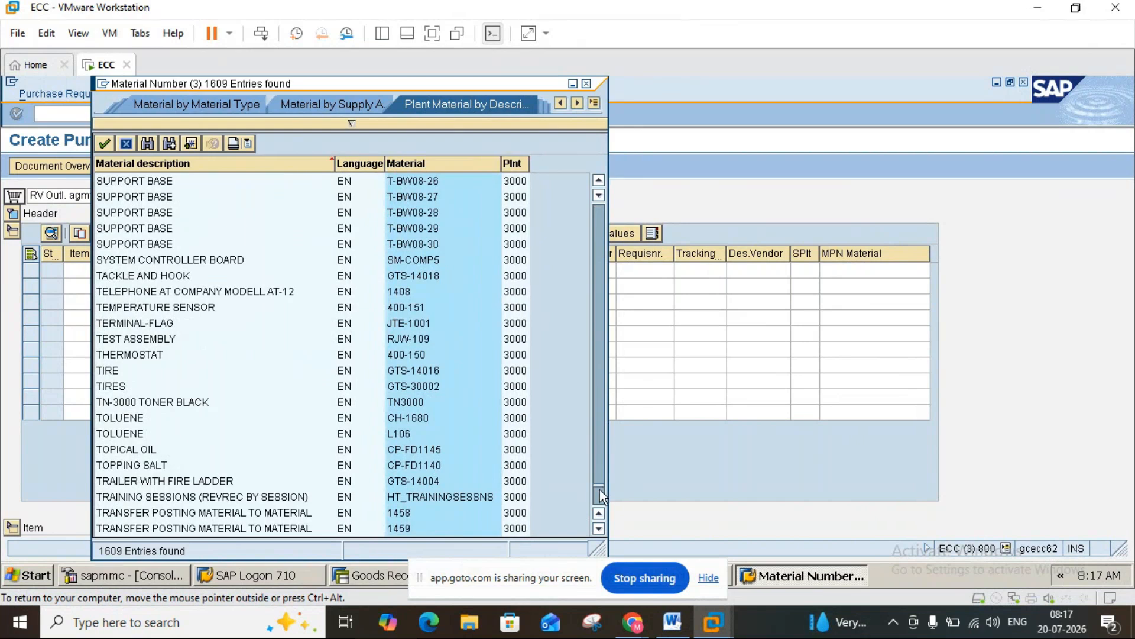
scroll(599, 491, "down", 8)
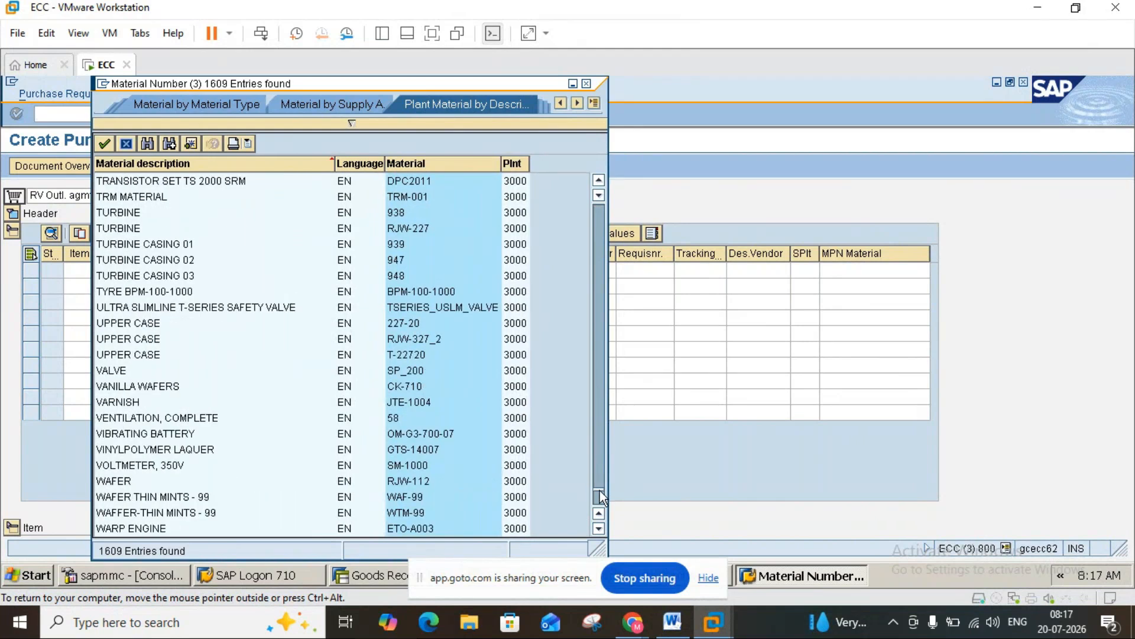
scroll(600, 496, "down", 8)
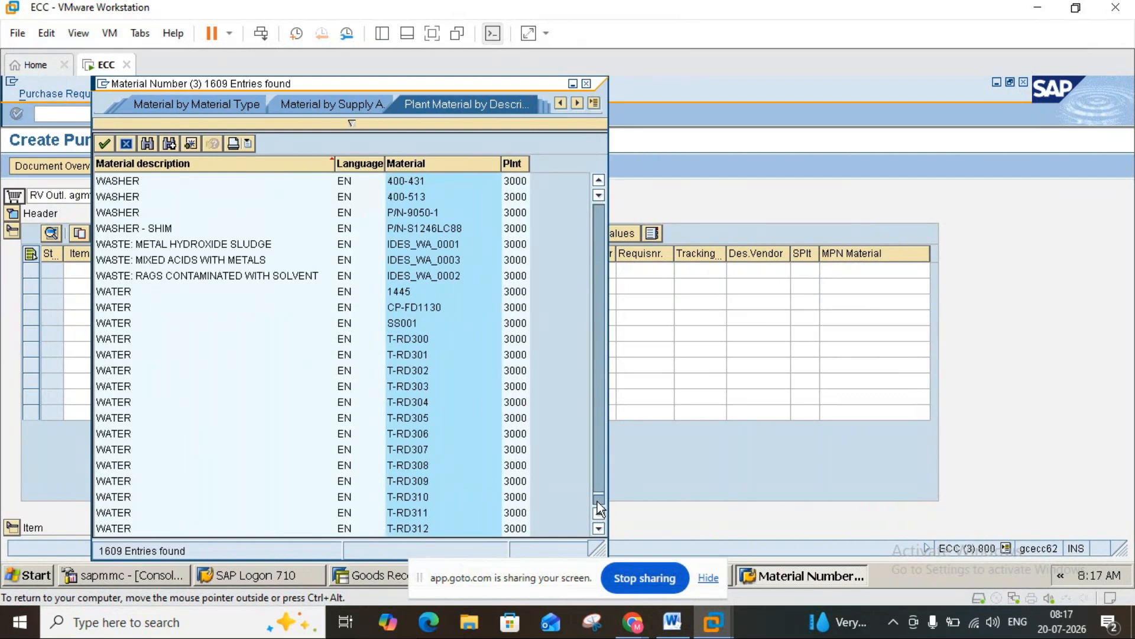
scroll(598, 502, "down", 8)
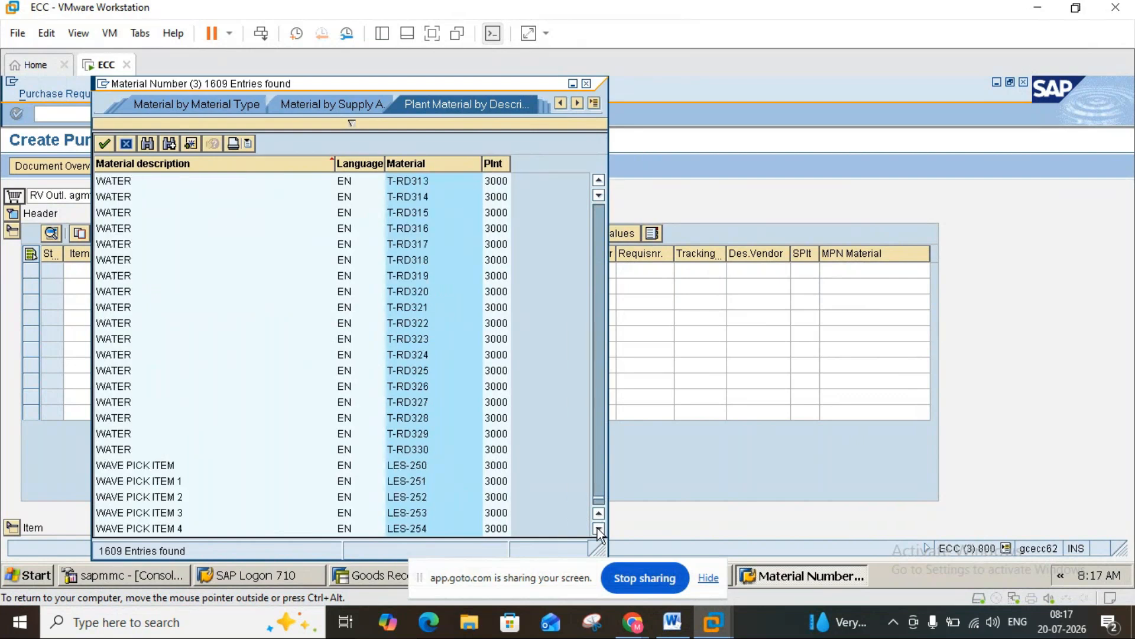
scroll(598, 529, "down", 3)
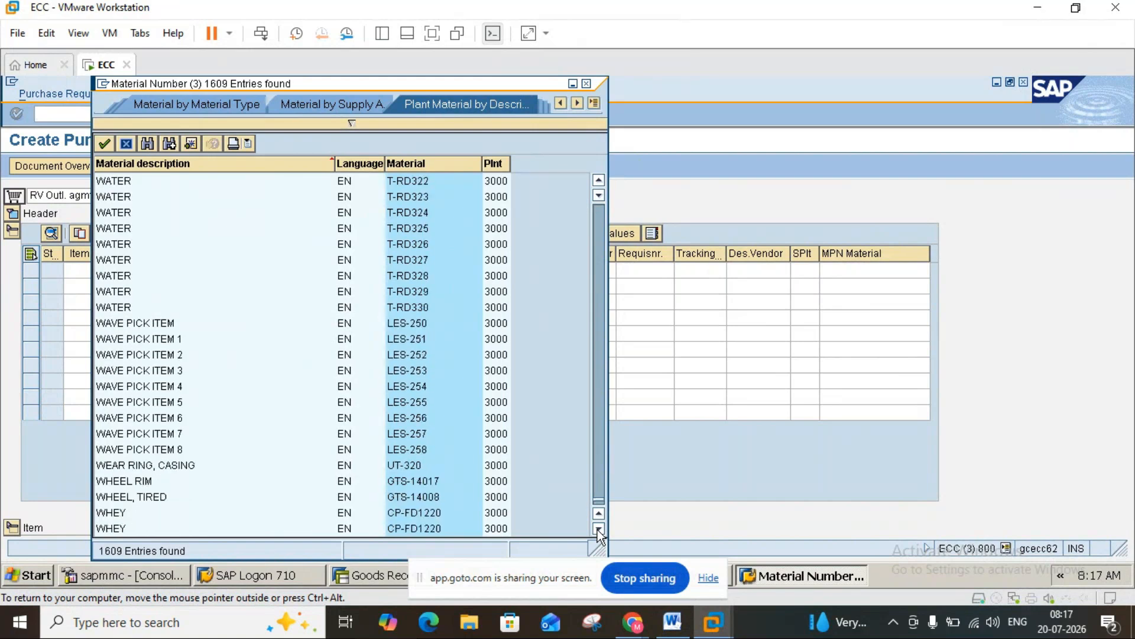
scroll(598, 529, "down", 5)
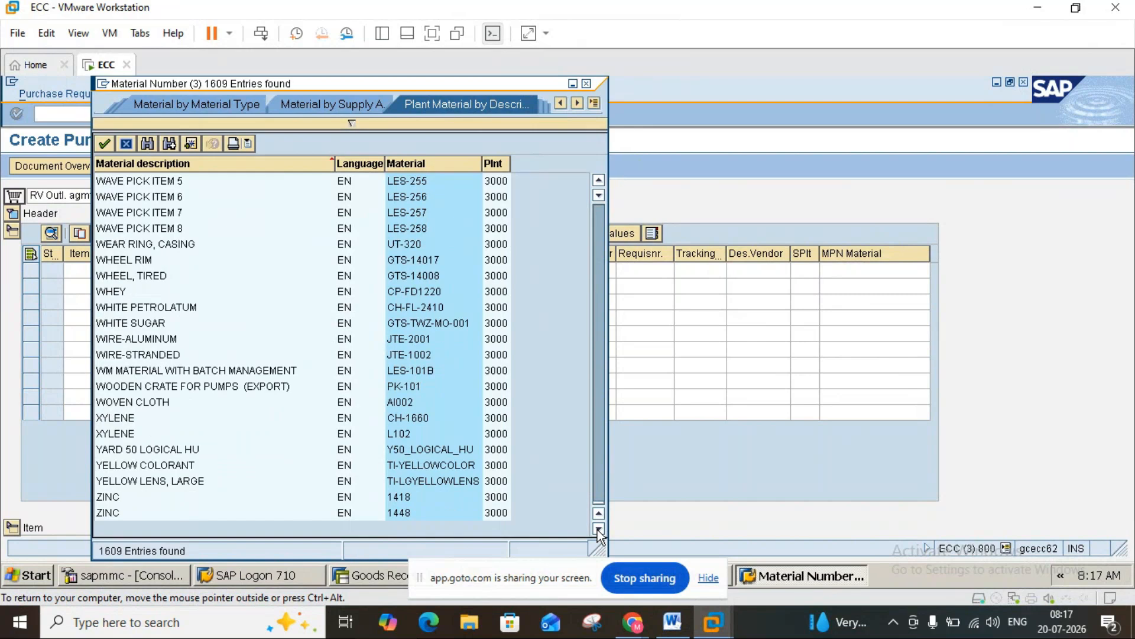
double_click(121, 496)
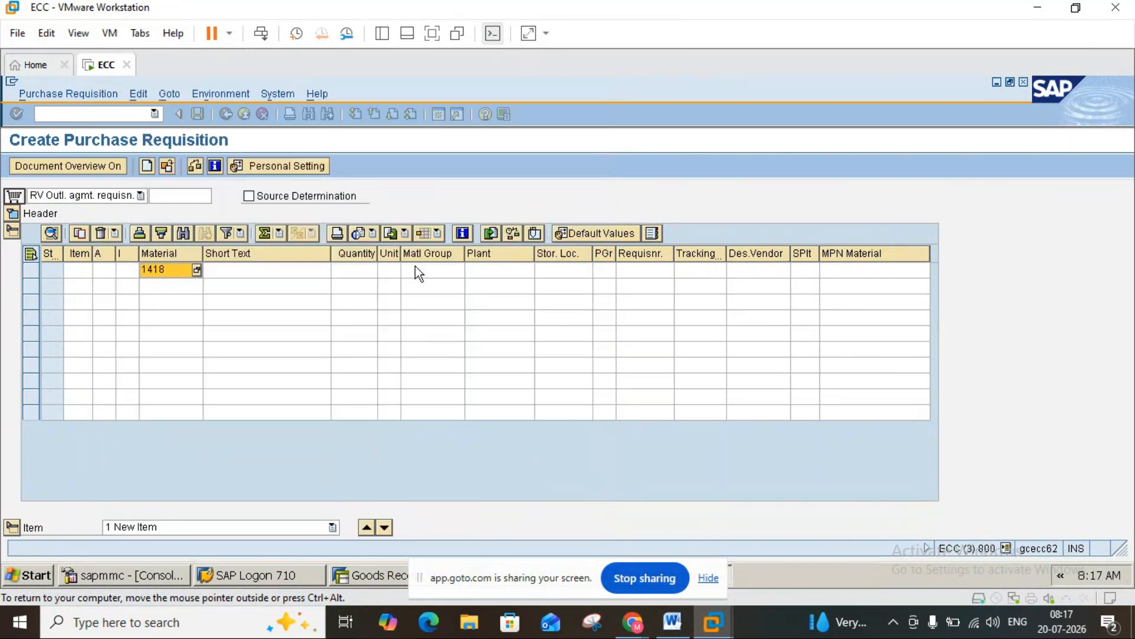
- Enter quantity 100, plant 3000 and storage location 0001 for material 1418 and confirm the line
left_click(497, 273)
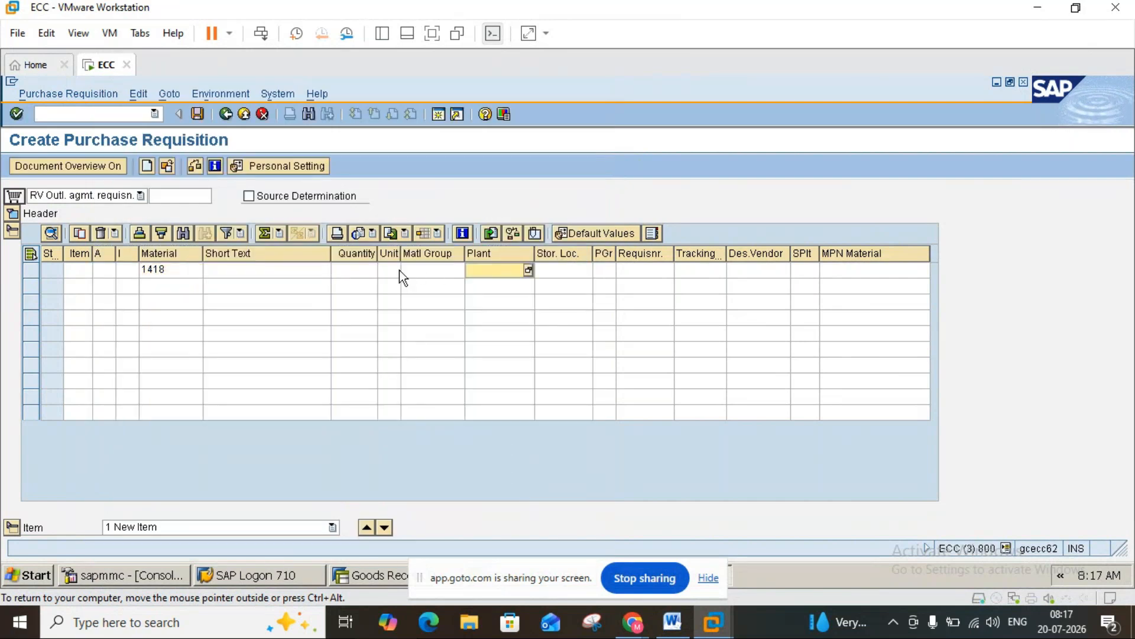
left_click(358, 273)
type("100")
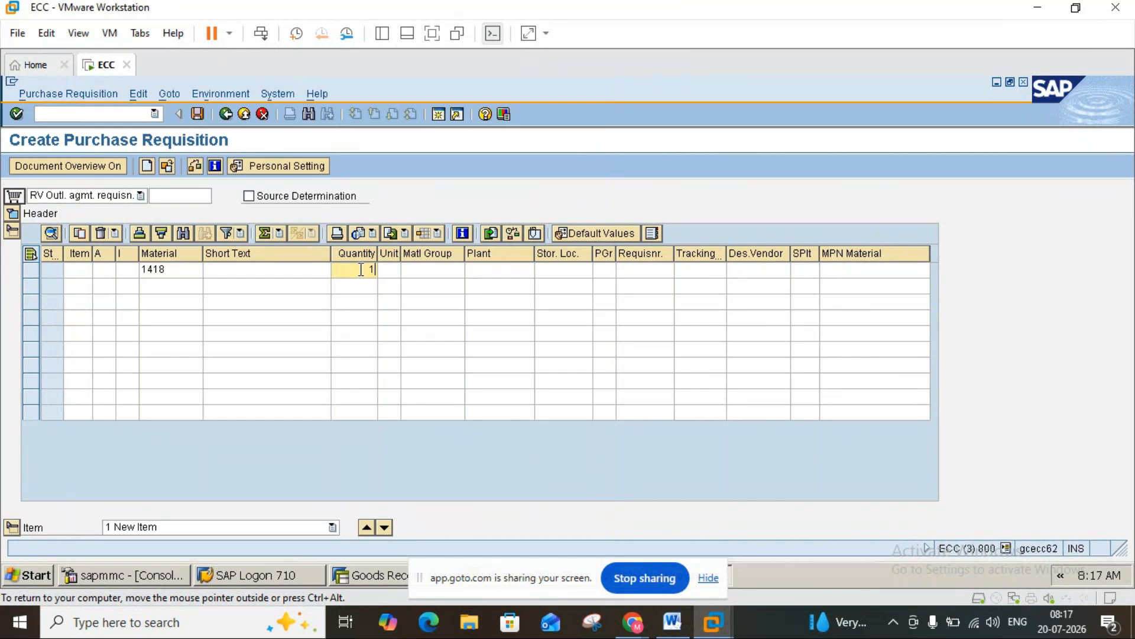
left_click(514, 269)
type("3000")
left_click(575, 271)
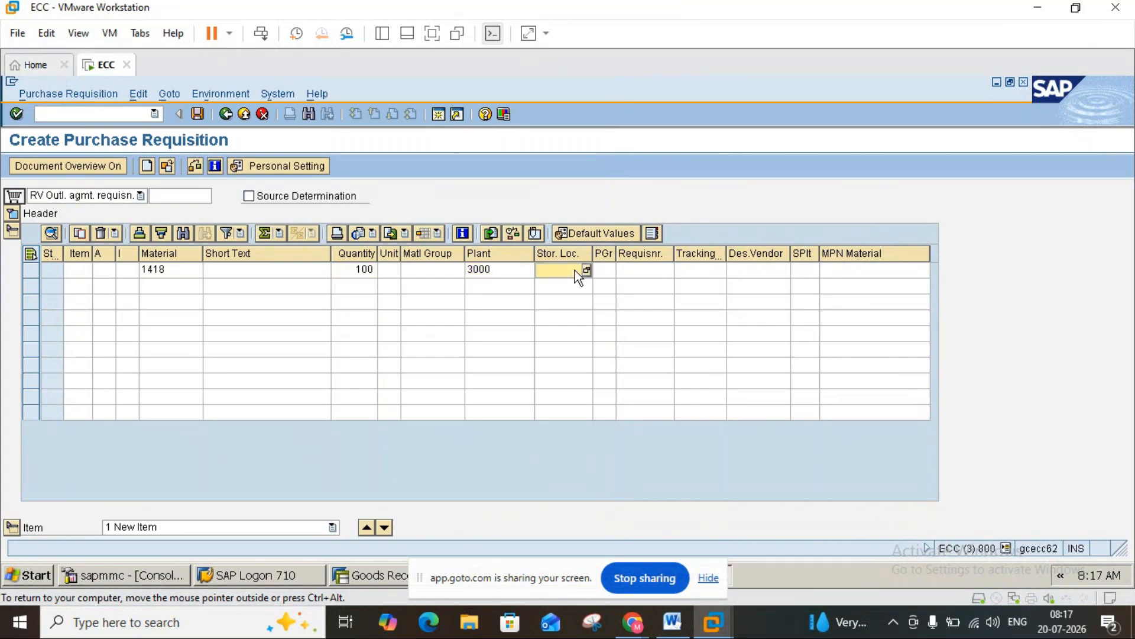
type("0001")
key("Return")
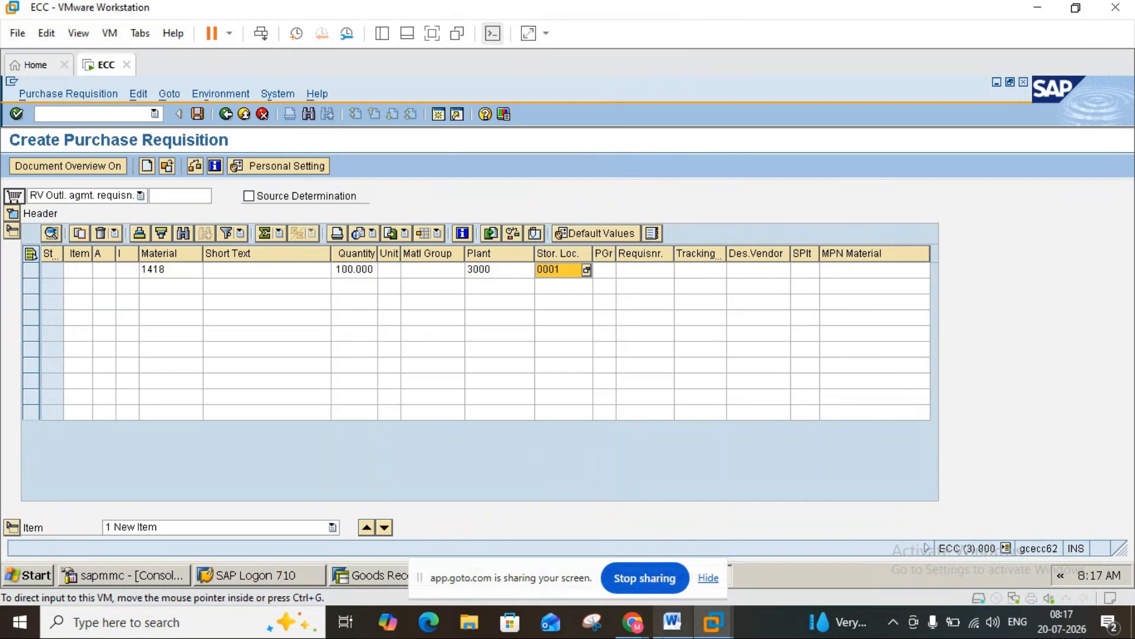
- Check the Word notes, save the purchase requisition in SAP, and switch back to the notes
left_click(671, 627)
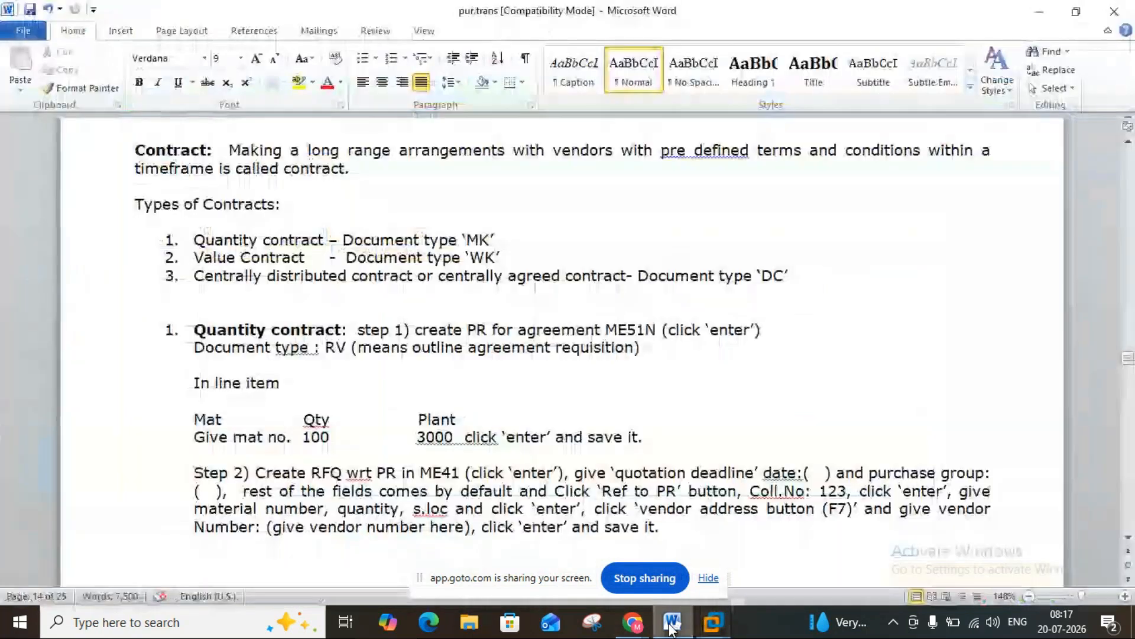
left_click(672, 627)
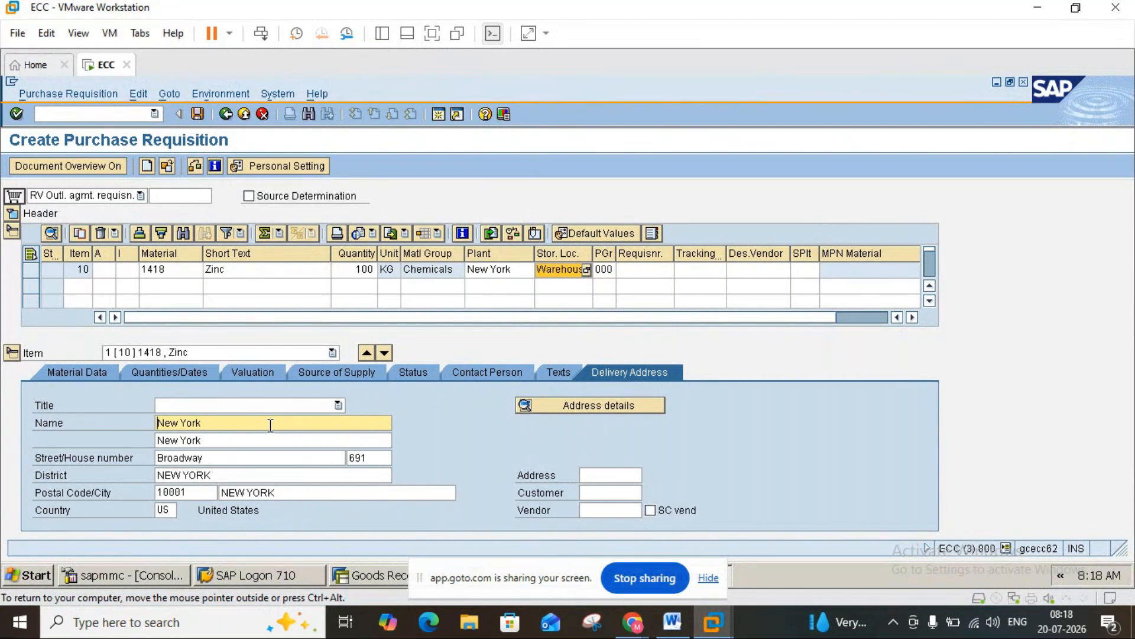
left_click(197, 114)
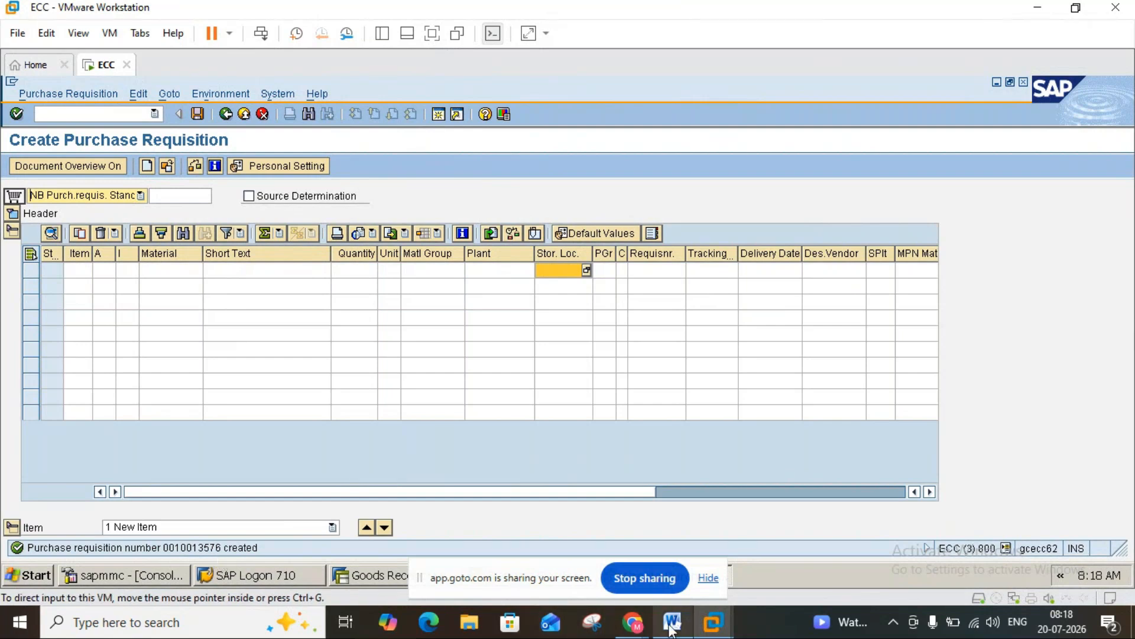
mouse_move(673, 628)
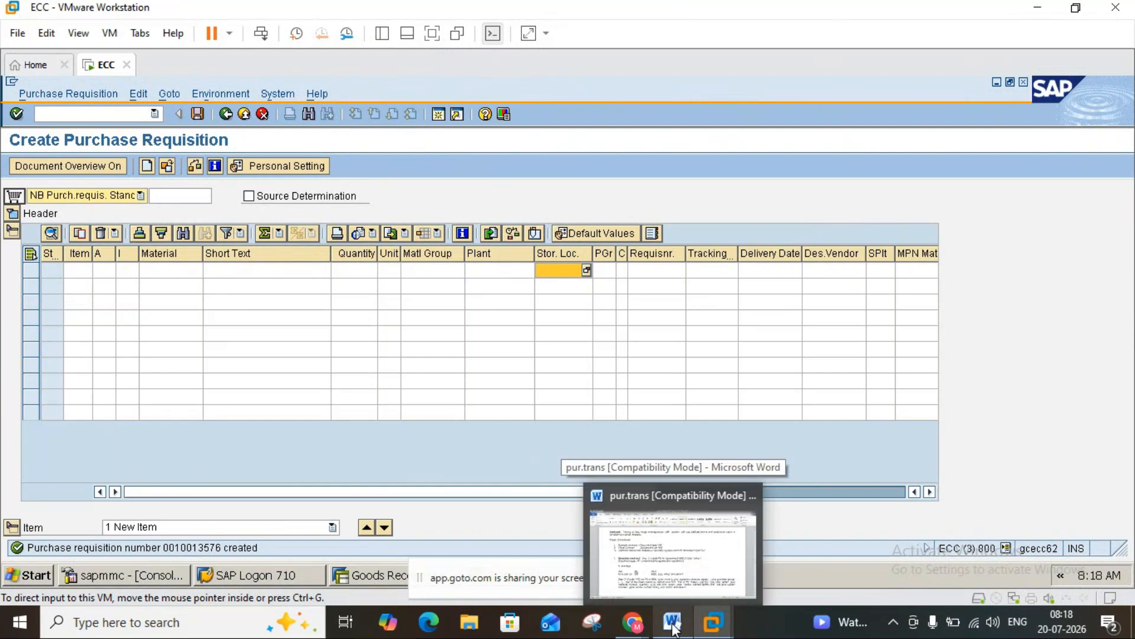
left_click(673, 628)
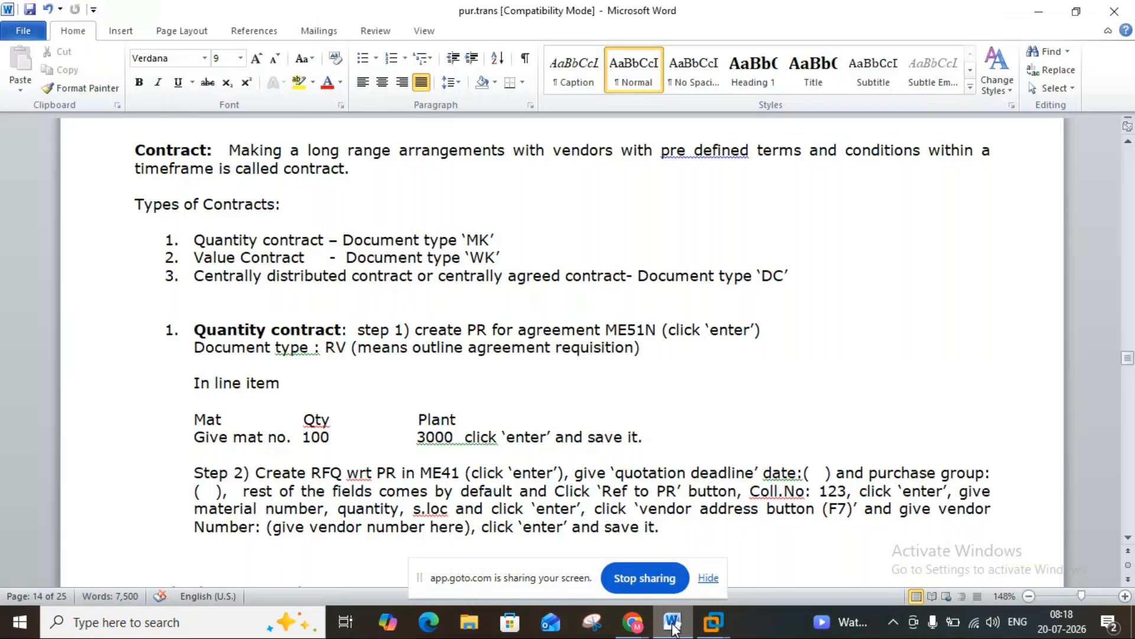
- Read step 2 of the notes, return to SAP, leave the requisition screen and start transaction ME41
left_click(1129, 537)
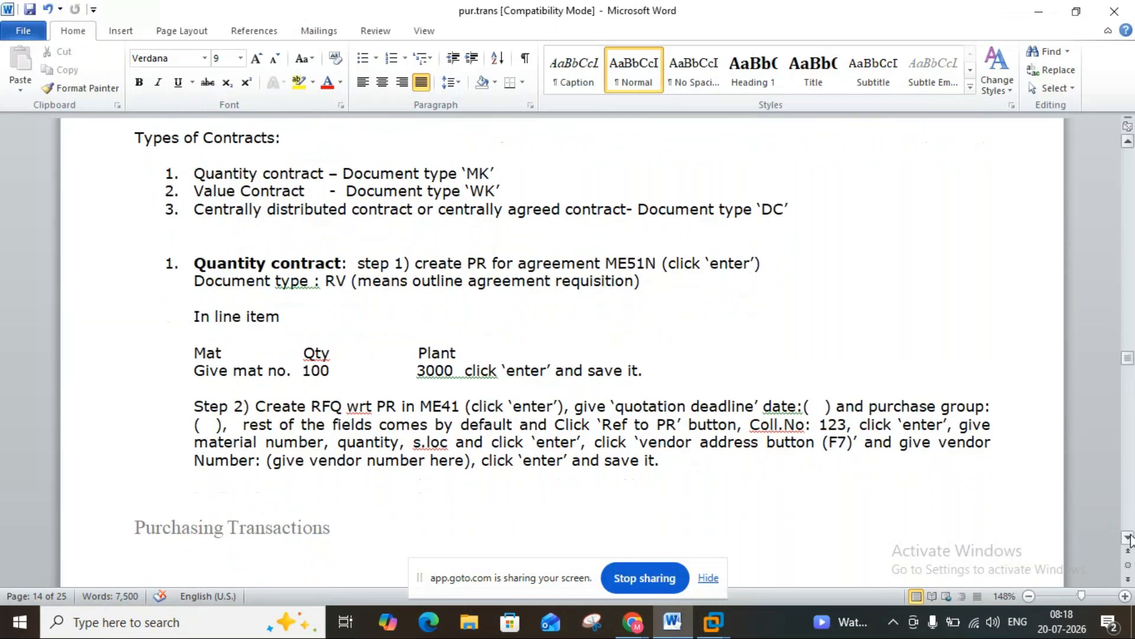
left_click(1129, 539)
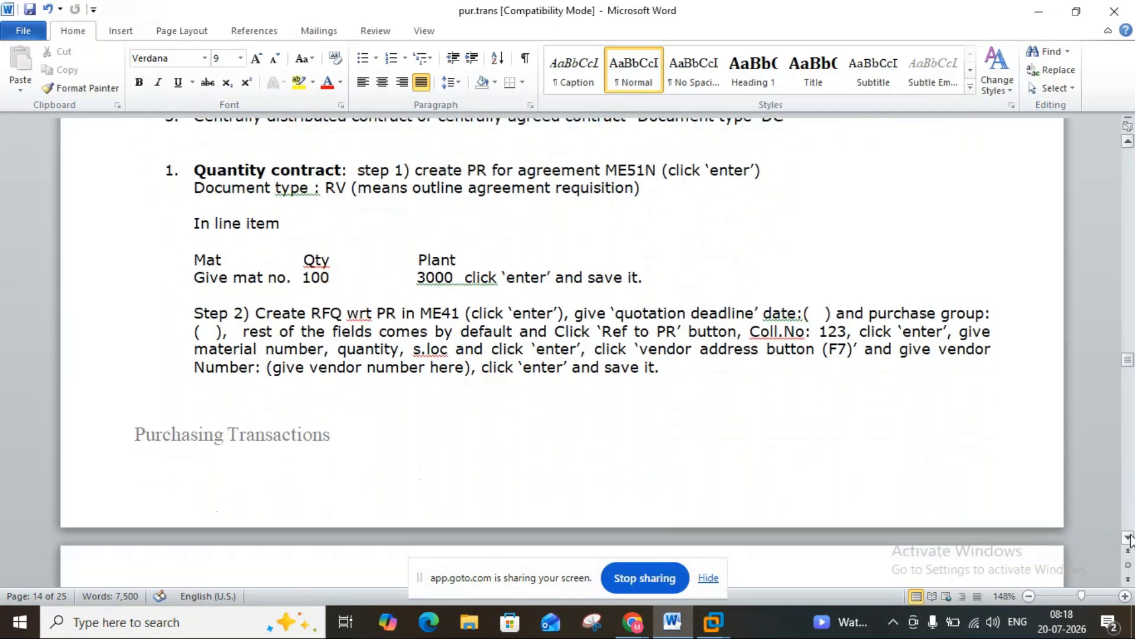
left_click(1129, 538)
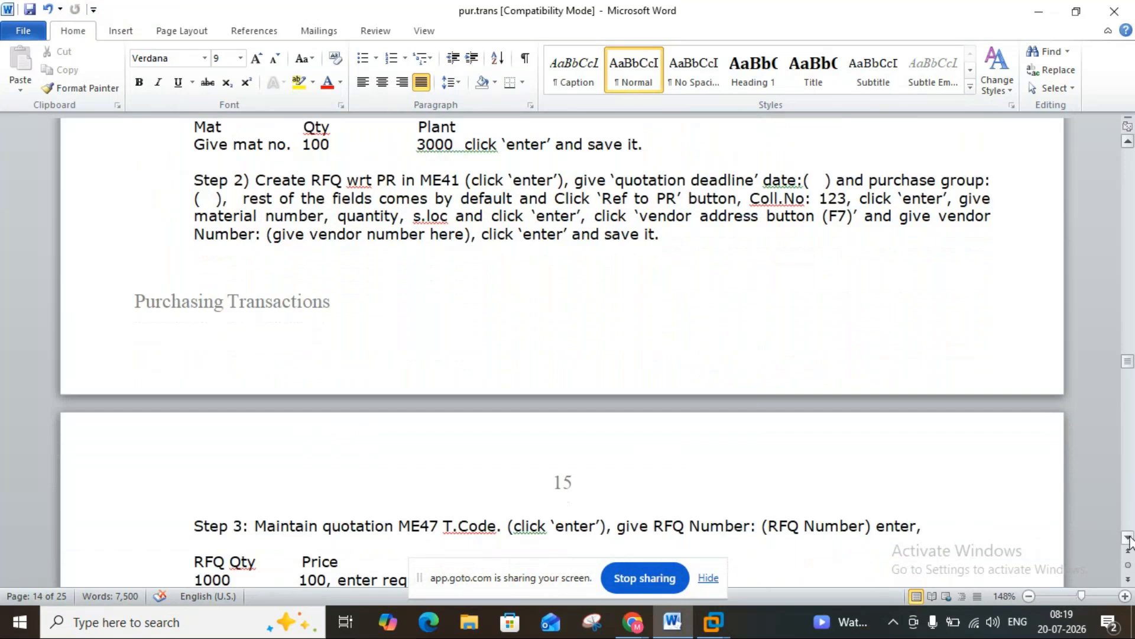
left_click(1129, 538)
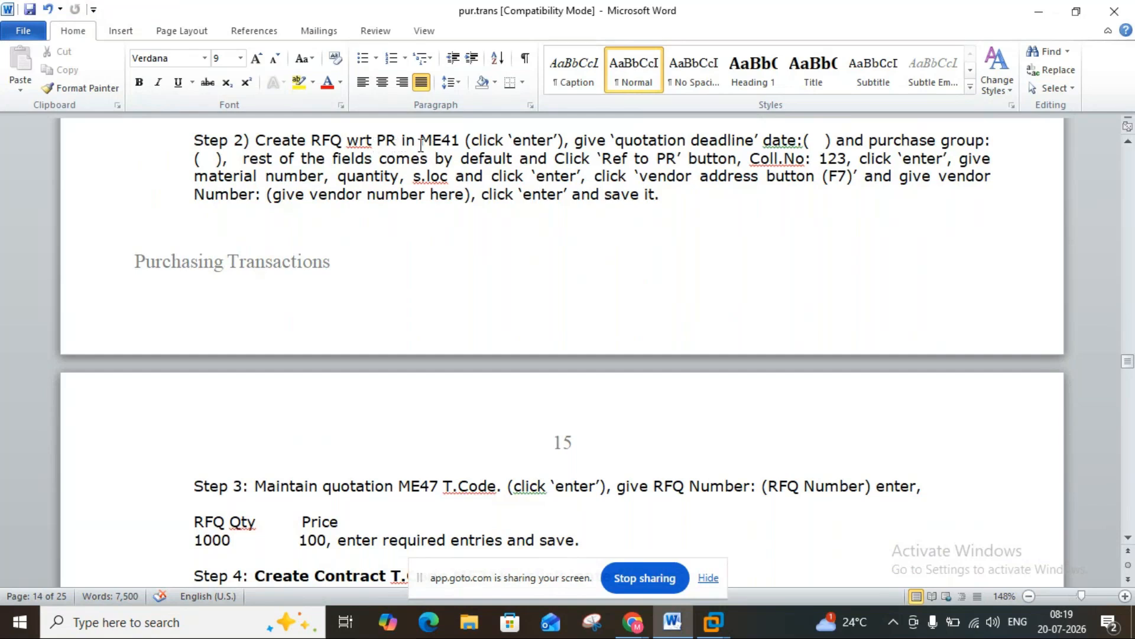
left_click(714, 621)
left_click(766, 527)
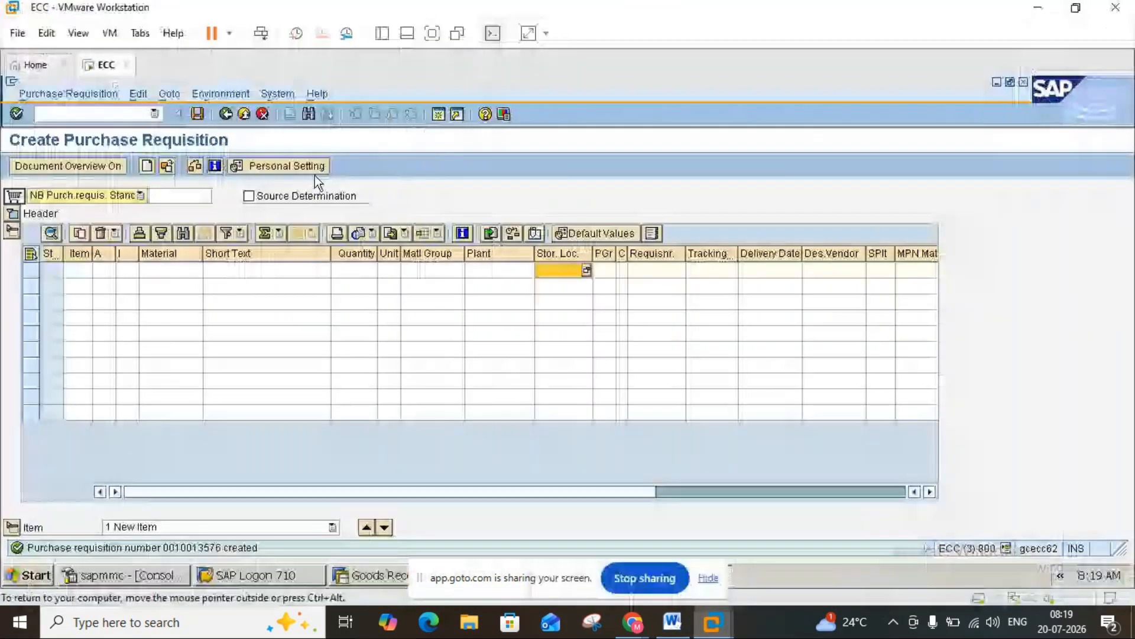
left_click(249, 116)
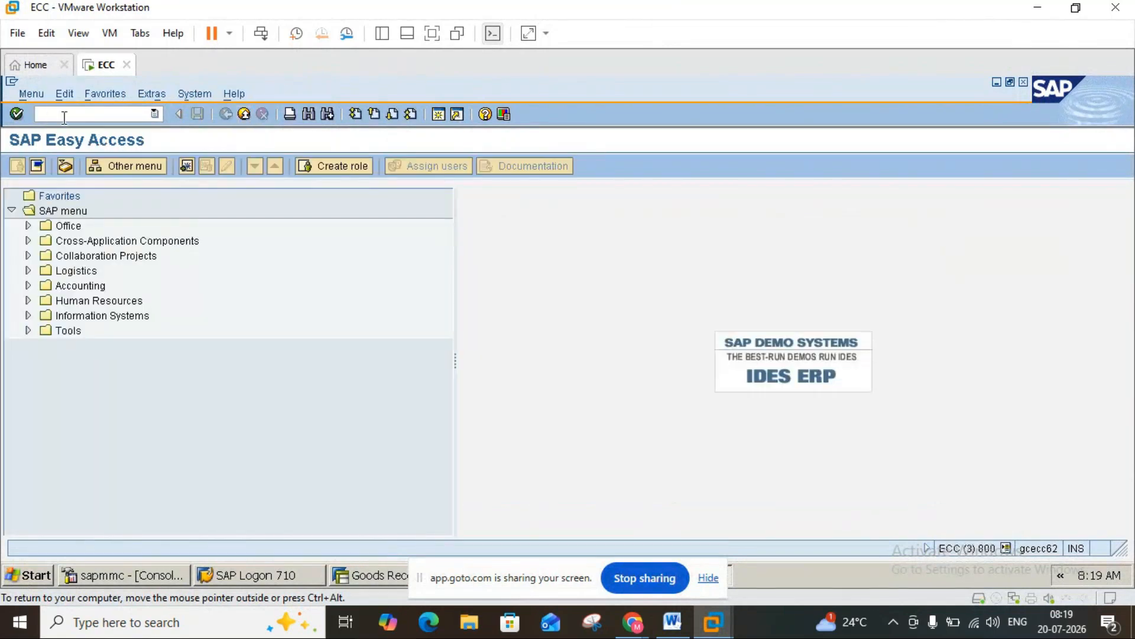
type("me41")
key("Return")
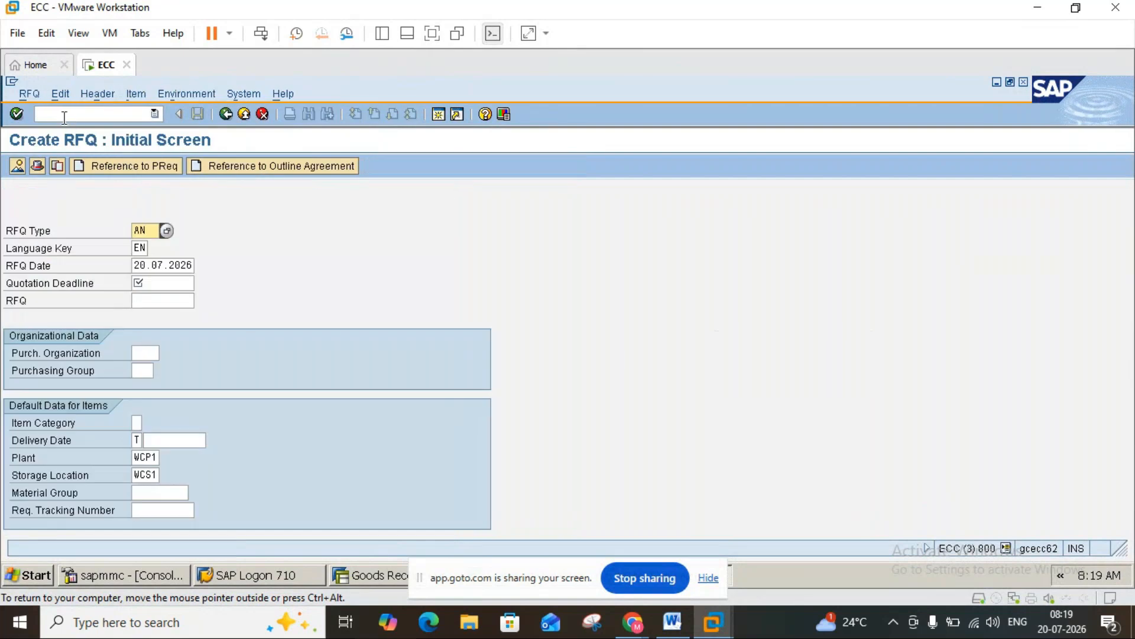
- Check the RFQ step in the Word notes and enter 25 July 2026 as the quotation deadline in SAP
left_click(672, 622)
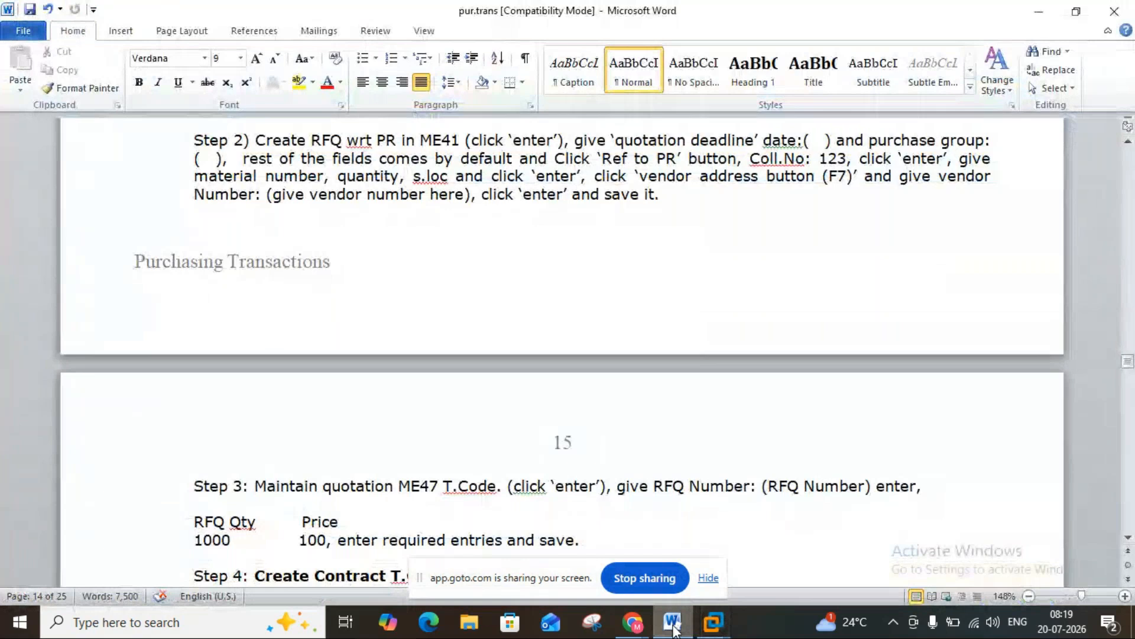
left_click(673, 628)
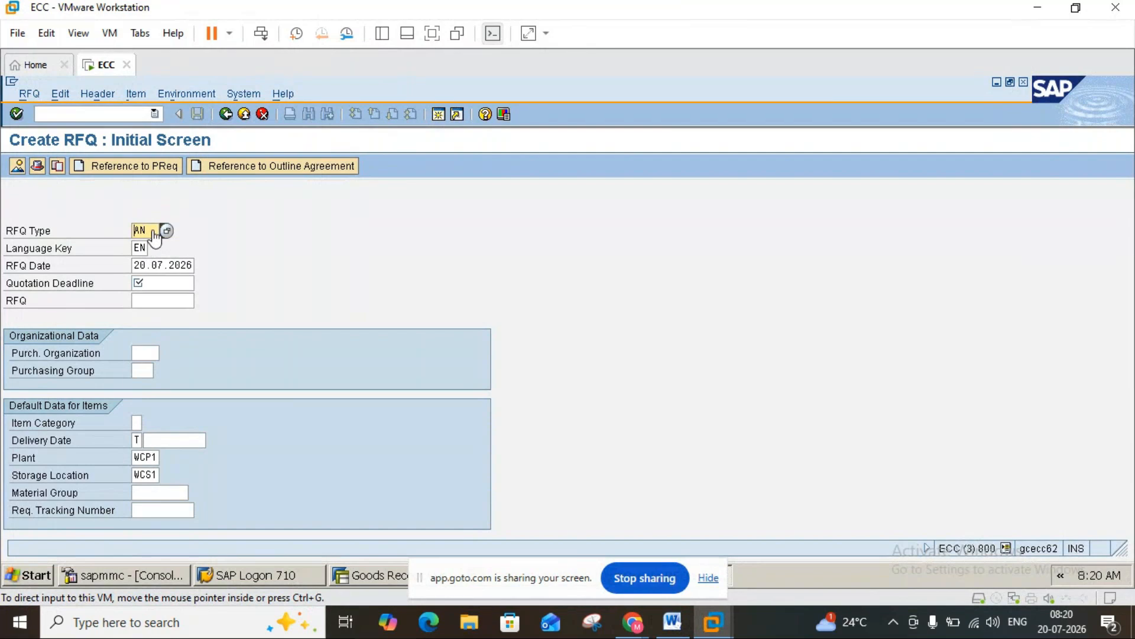
left_click(152, 283)
type("25")
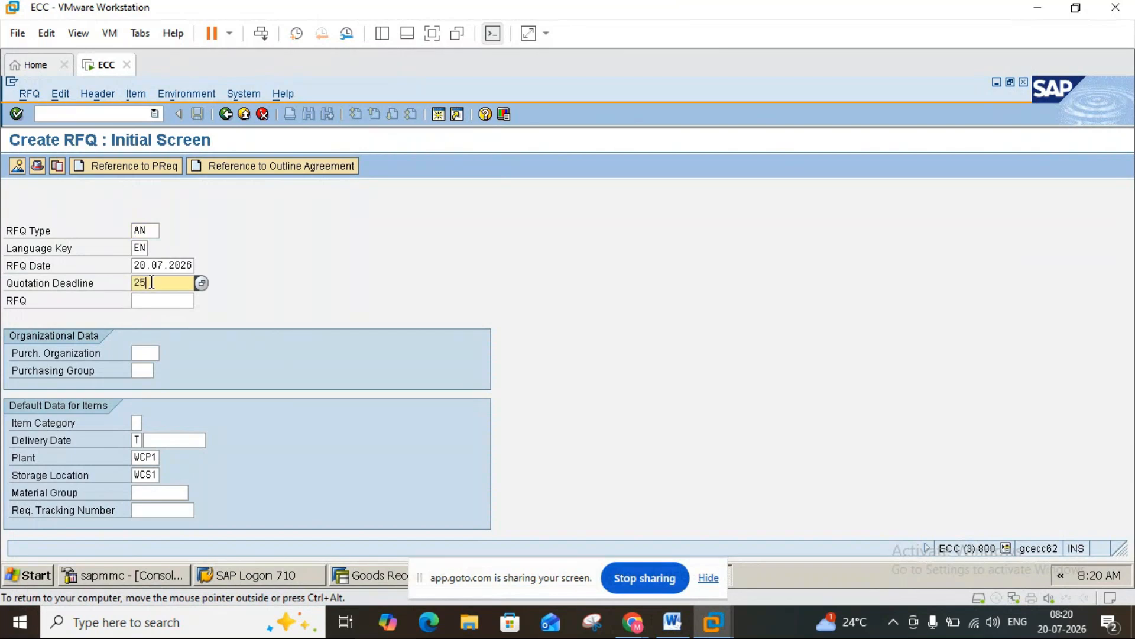
type("07.2026")
- Set the default item data to plant 3000 and storage location 0001
left_click(156, 458)
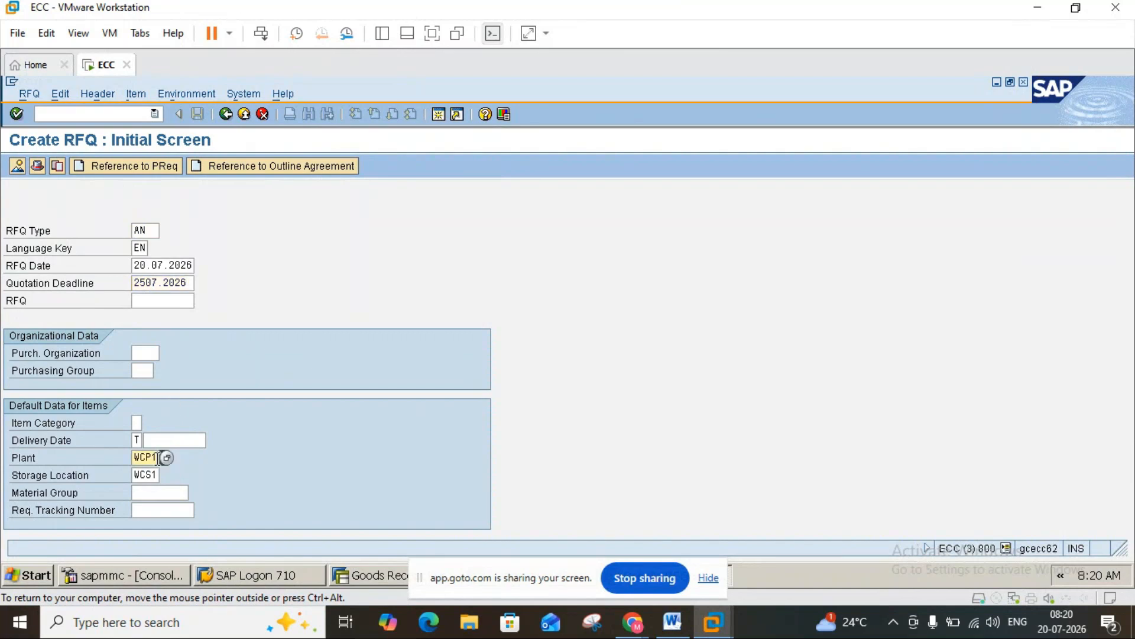
key("BackSpace")
key("BackSpace")
key("BackSpace")
key("BackSpace")
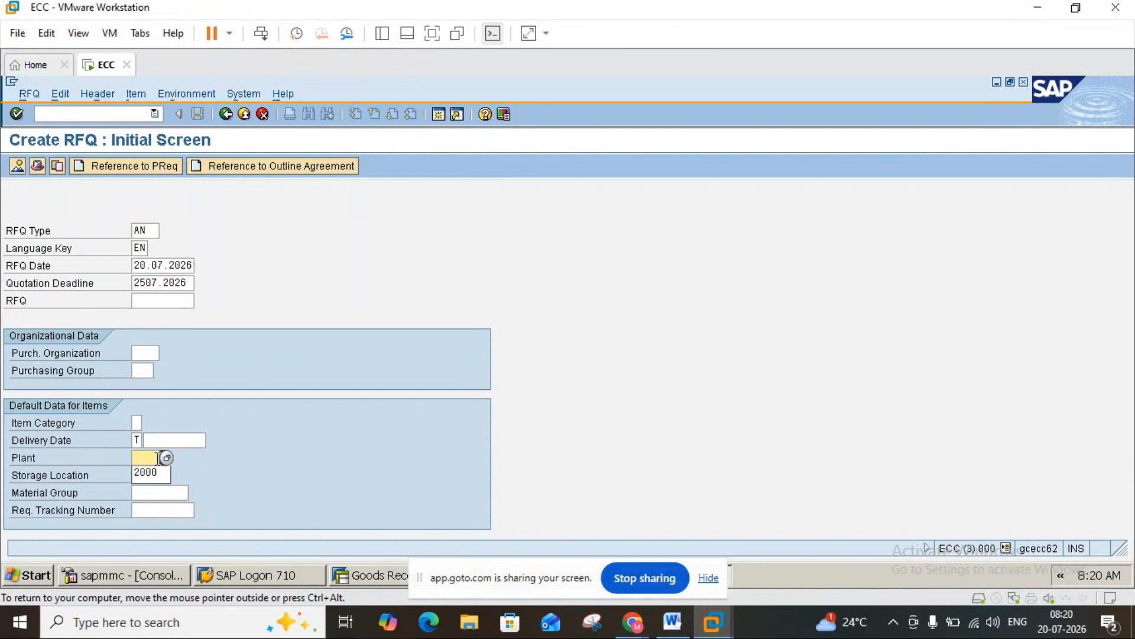
type("3000")
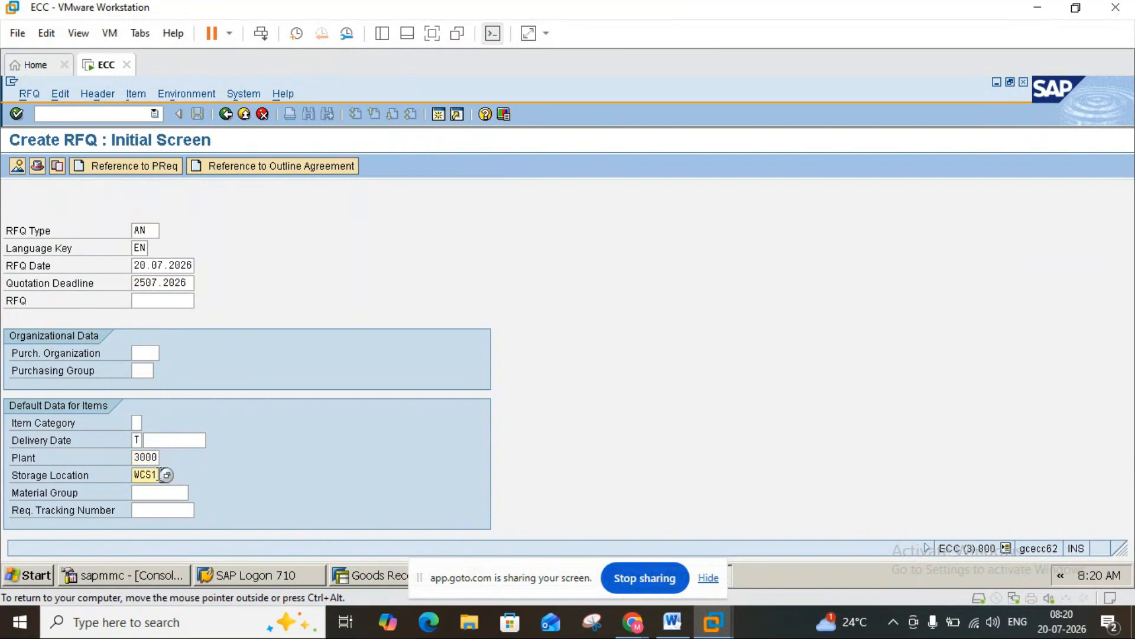
key("BackSpace")
key("BackSpace")
key("BackSpace")
key("BackSpace")
type("0001")
- Correct the quotation deadline format to 25.07.2026 and reference the newly saved purchase requisition for the RFQ
left_click(147, 164)
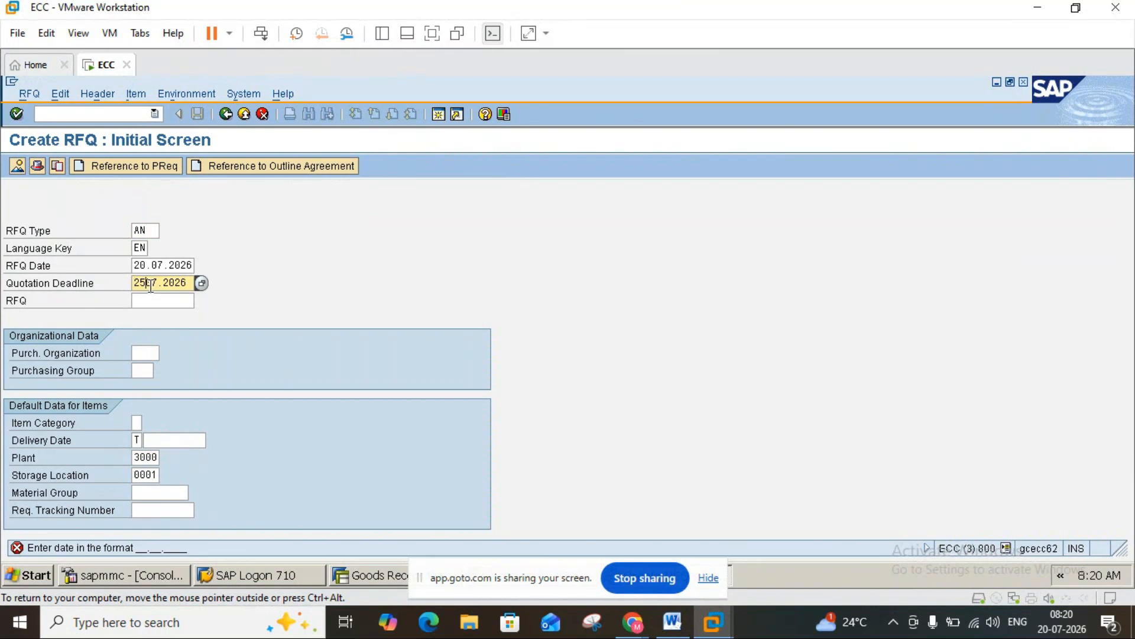
type(".")
left_click(143, 164)
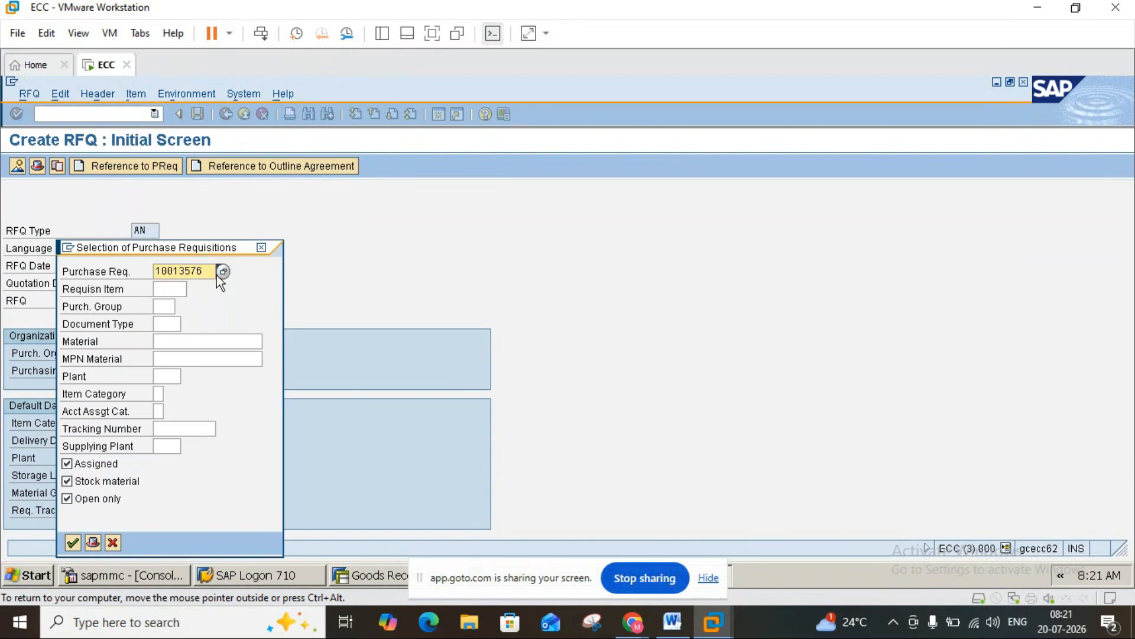
left_click(78, 542)
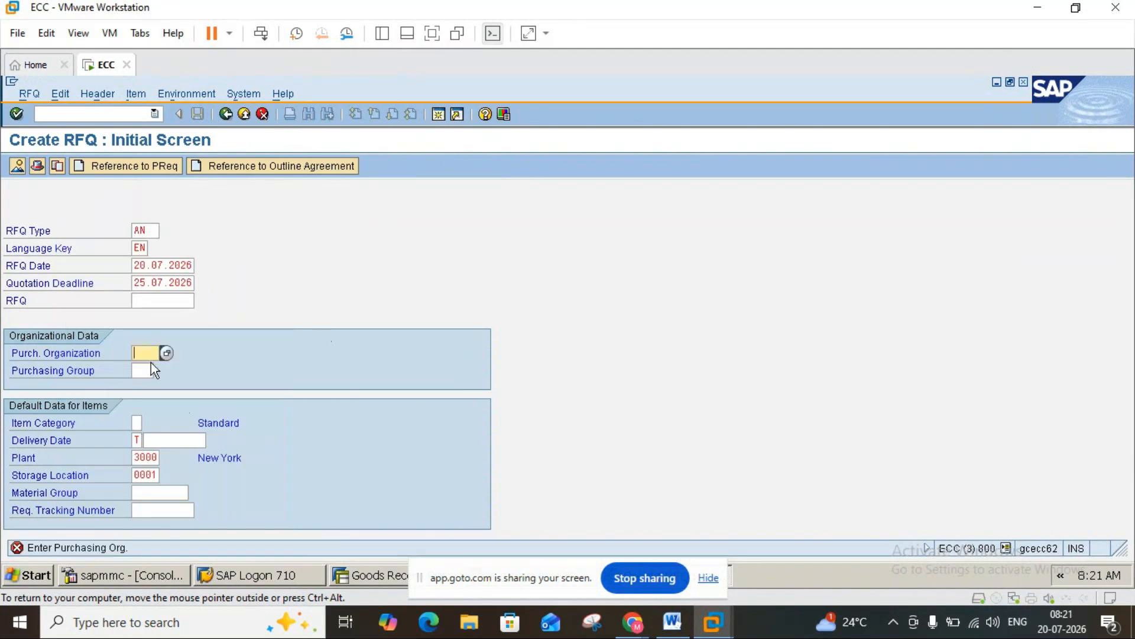
- Enter purchasing organization 3000 and purchasing group 000 and confirm to reach the RFQ header data
type("3000")
key("Return")
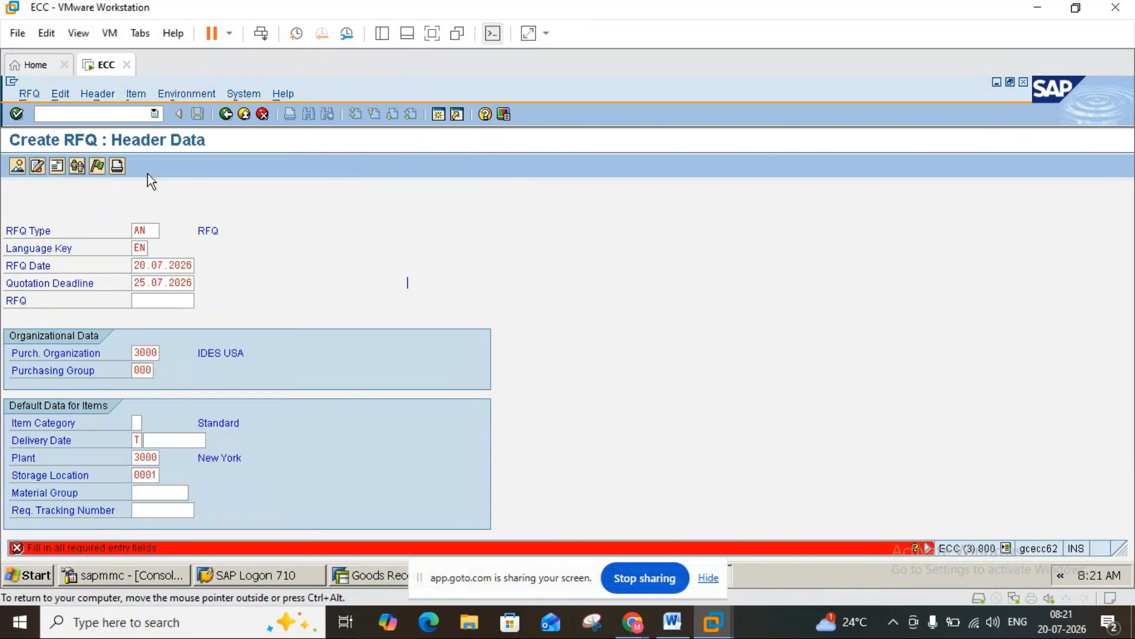
key("Return")
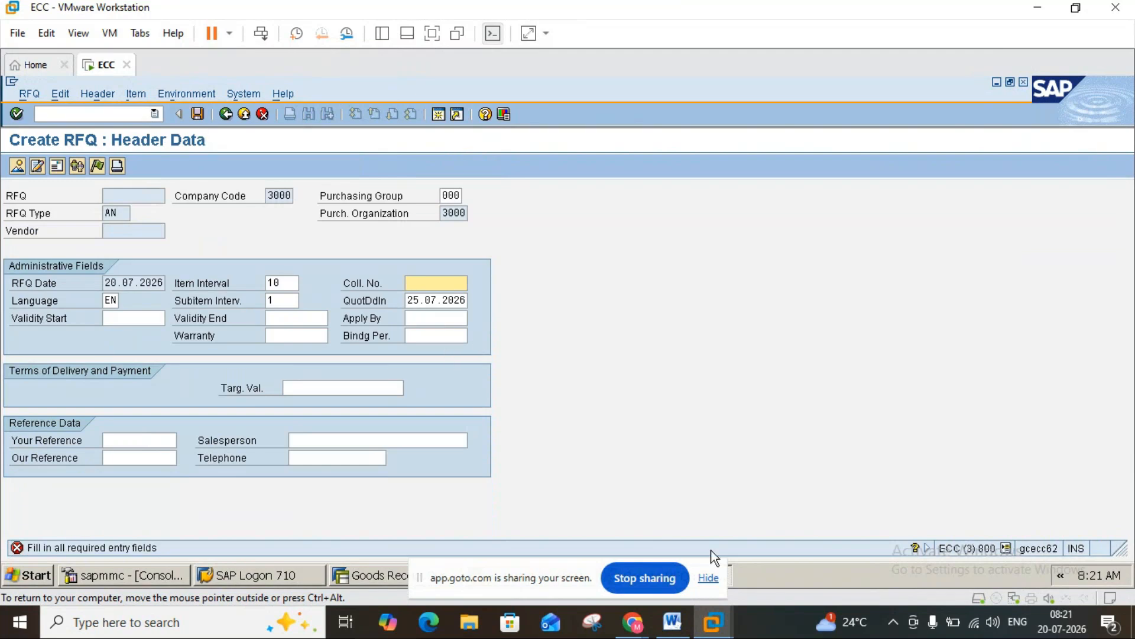
- Check the notes in Word, enter collective number 123 in the RFQ header and confirm it
left_click(673, 620)
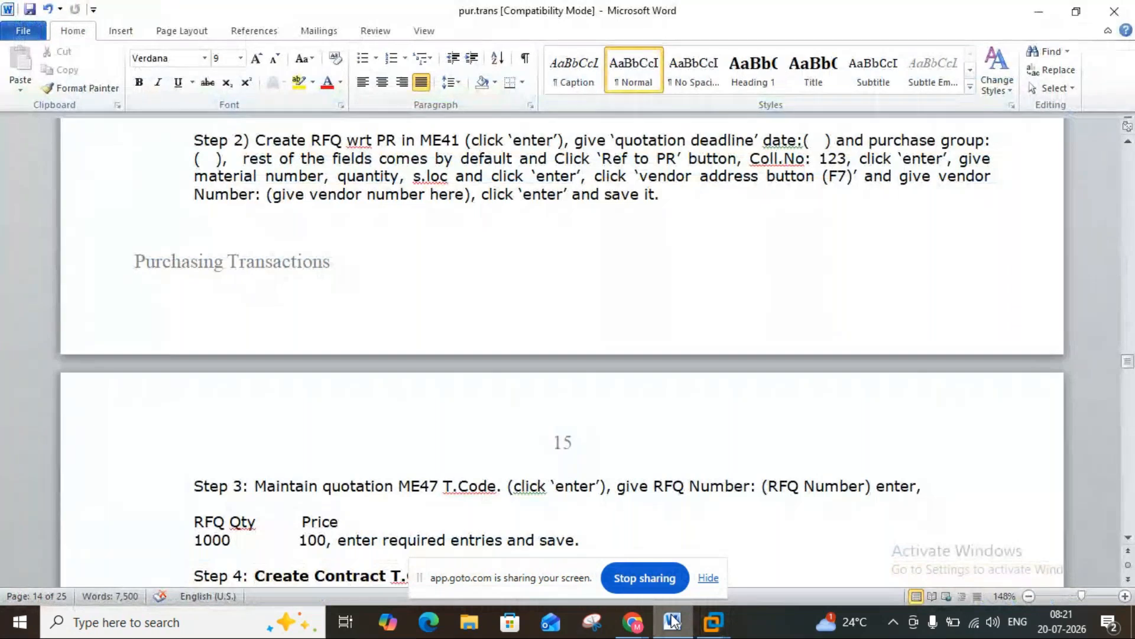
left_click(672, 621)
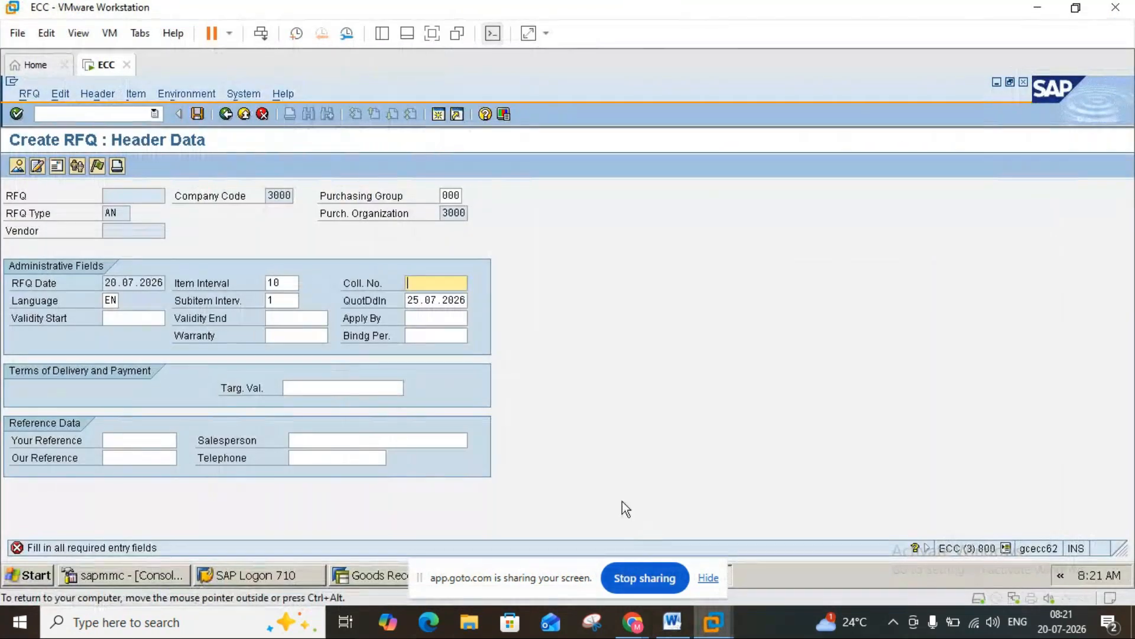
type("126")
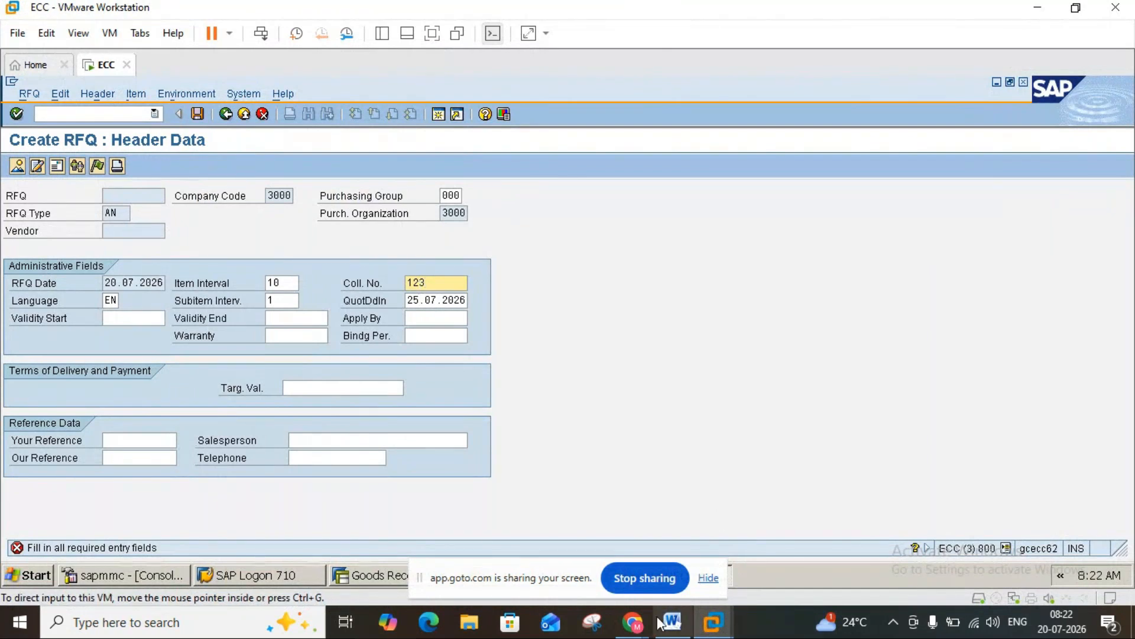
left_click(679, 624)
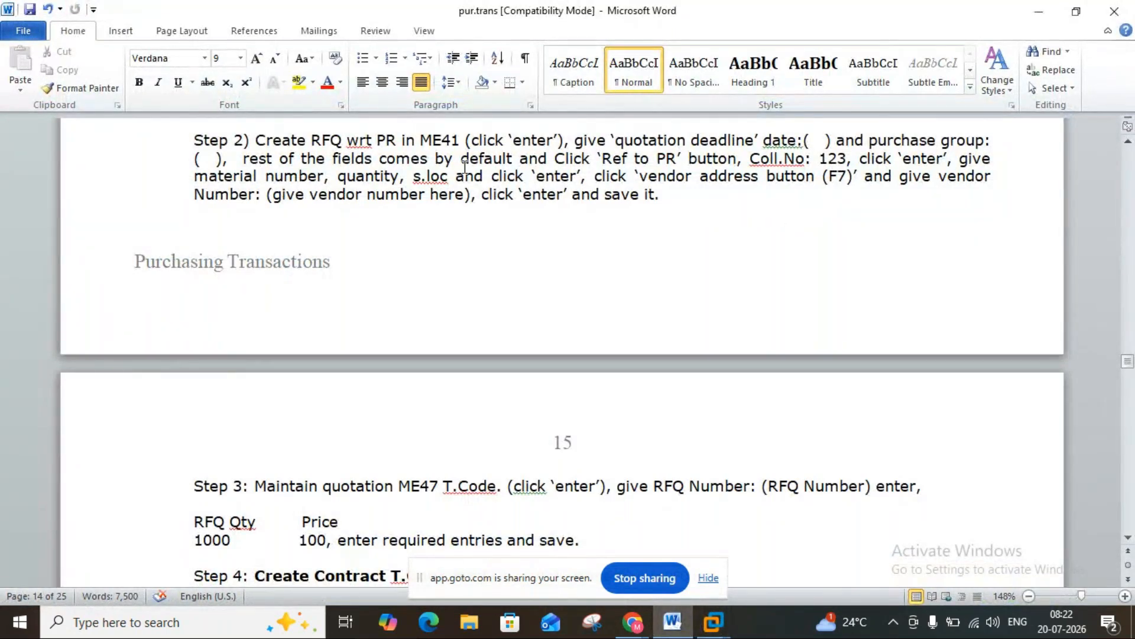
left_click(672, 620)
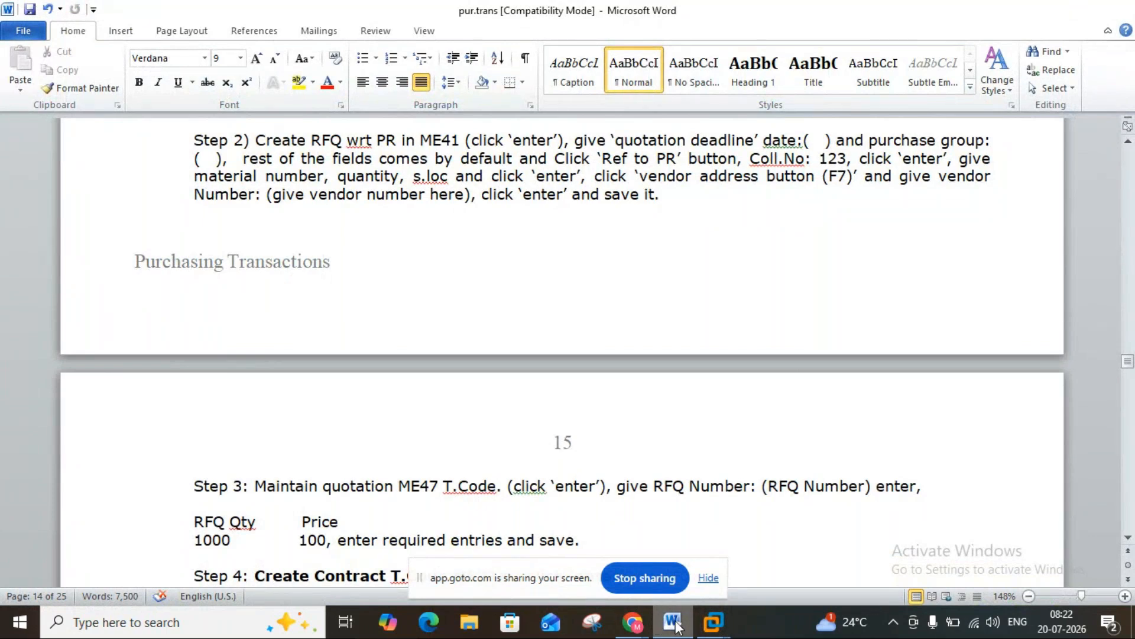
key("Return")
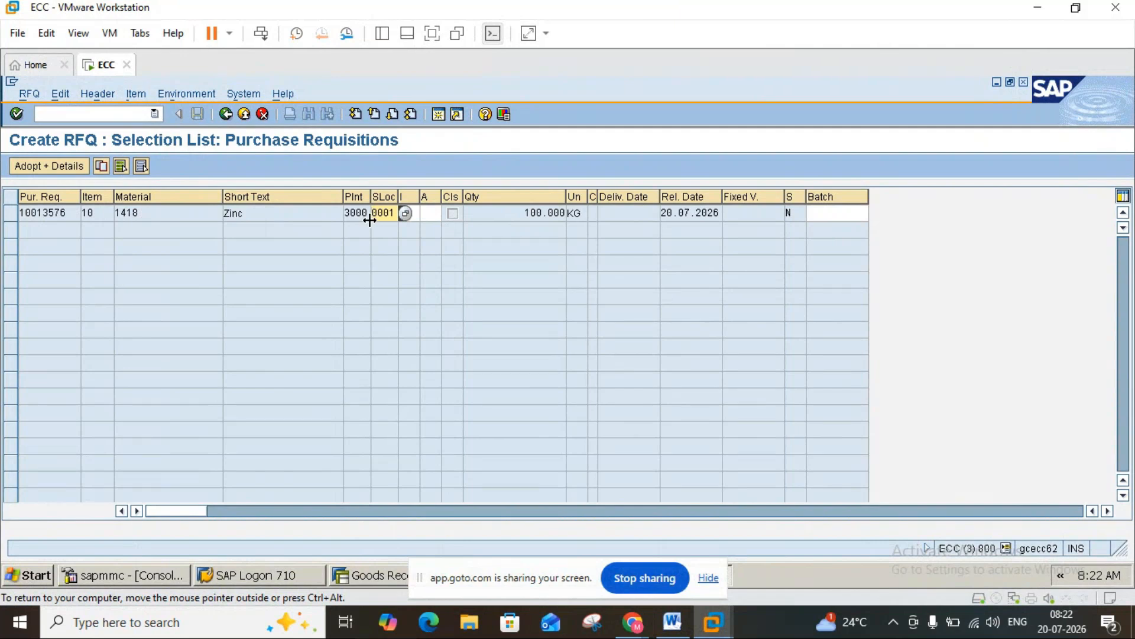
- After checking the notes, select the Zinc requisition item 10 and adopt it into the RFQ with its details
left_click(672, 619)
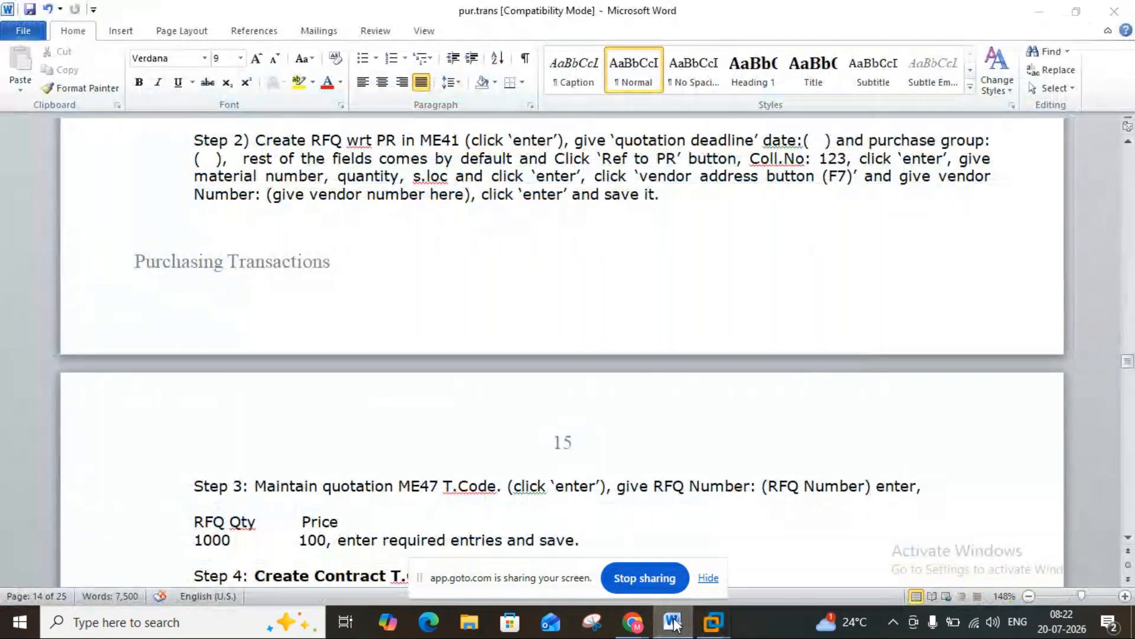
left_click(673, 622)
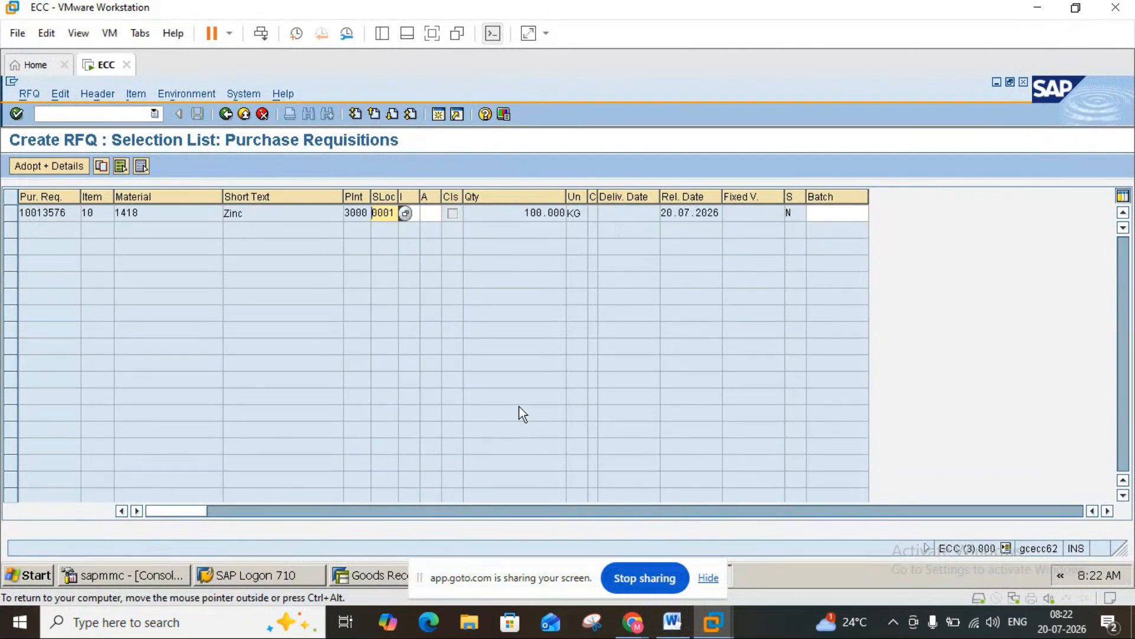
left_click(55, 167)
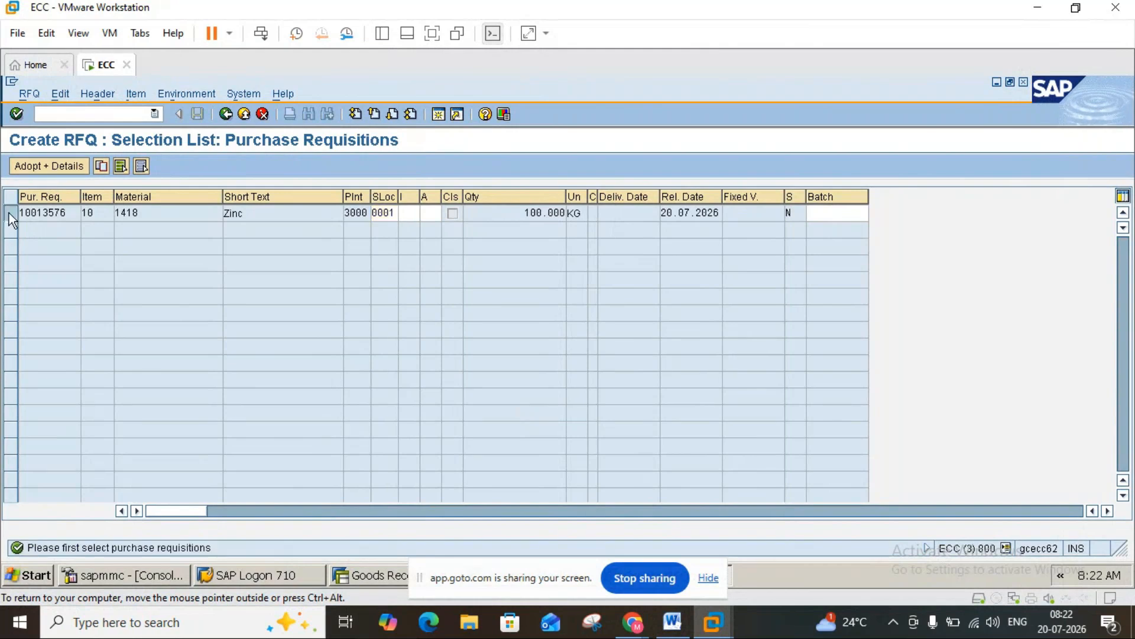
left_click(10, 216)
left_click(58, 171)
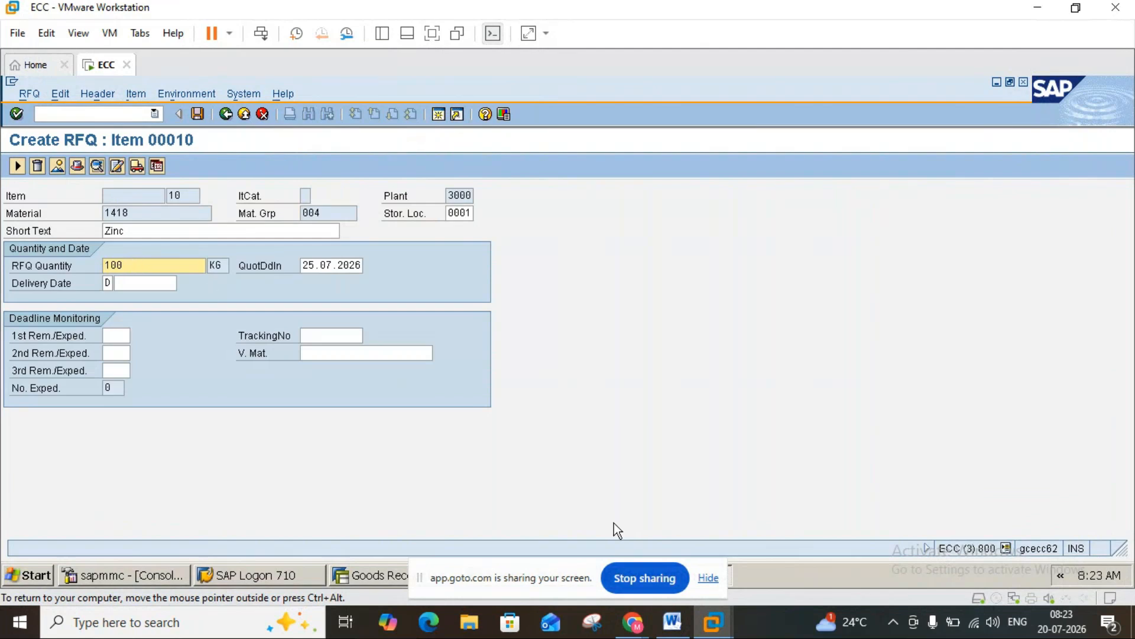
- Check the remaining RFQ instructions in the Word notes and try to save the RFQ in SAP
left_click(674, 622)
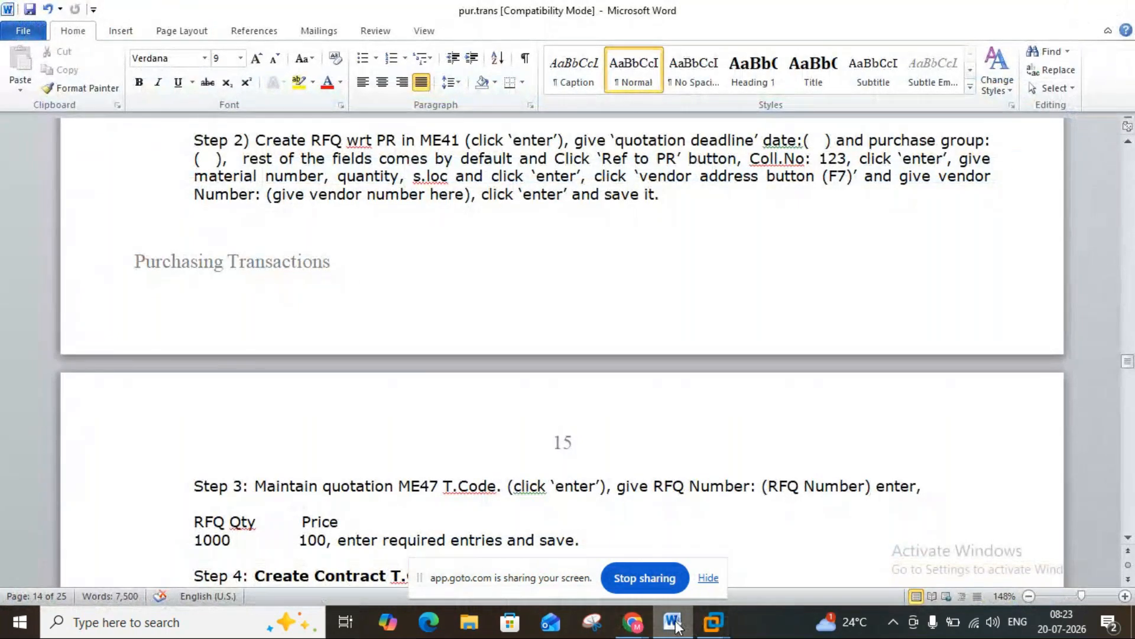
left_click(673, 624)
left_click(197, 114)
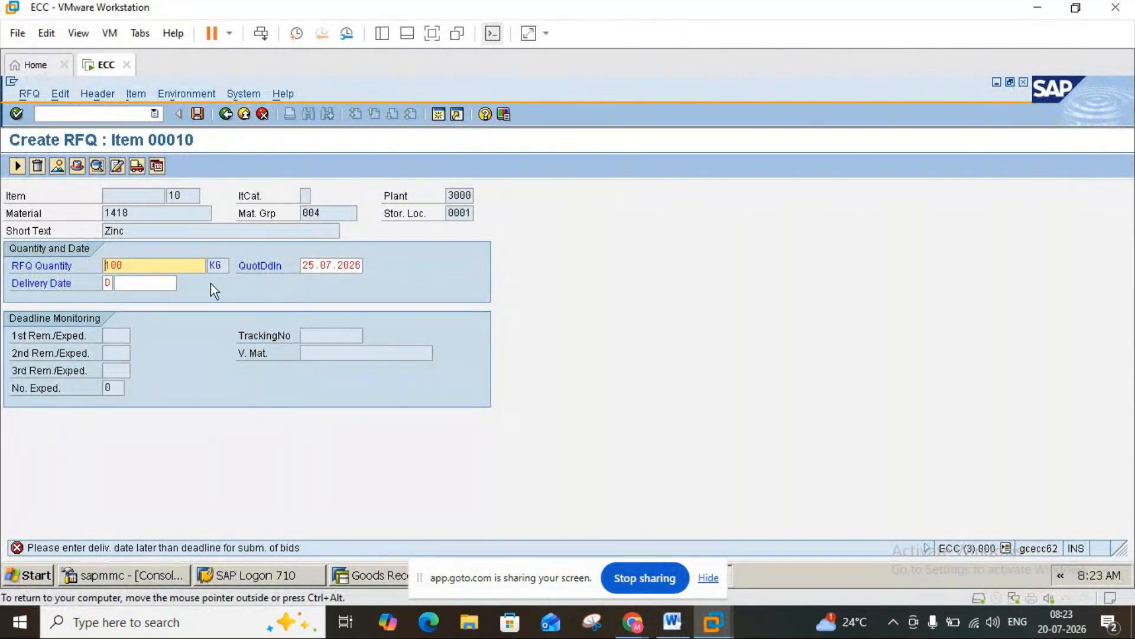
- Change the RFQ item's quotation deadline to 26.07.2026 and confirm it
left_click(315, 266)
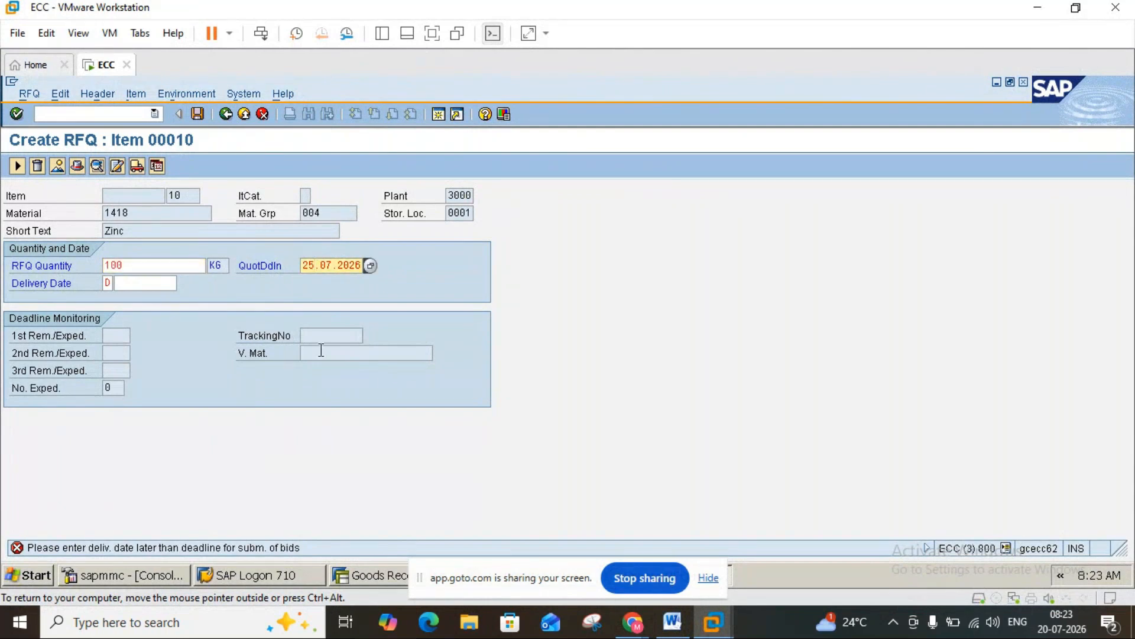
key("BackSpace")
type("6")
key("Return")
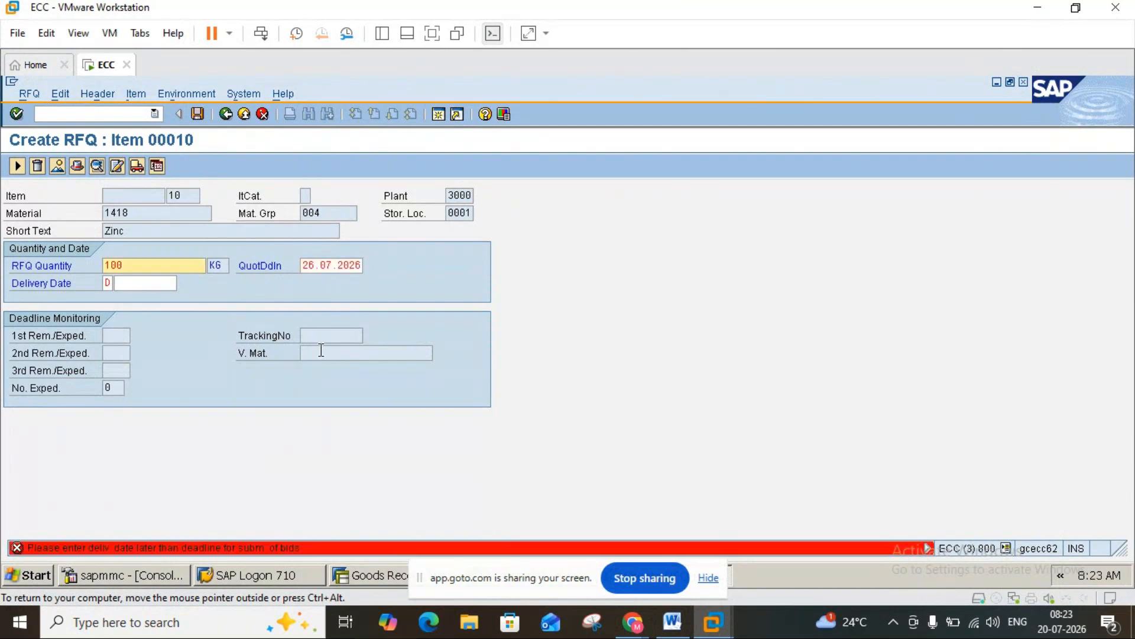
- Set the quotation deadline of the Zinc item to 20.07.2026 and confirm the entry
left_click(315, 273)
key("BackSpace")
key("BackSpace")
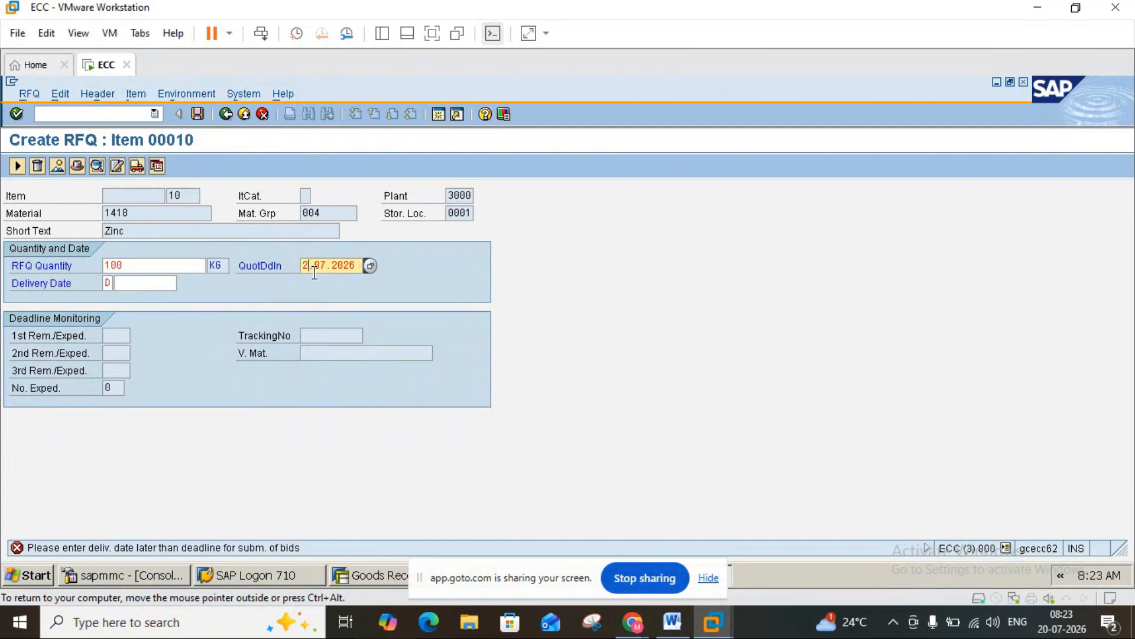
type("20")
key("Return")
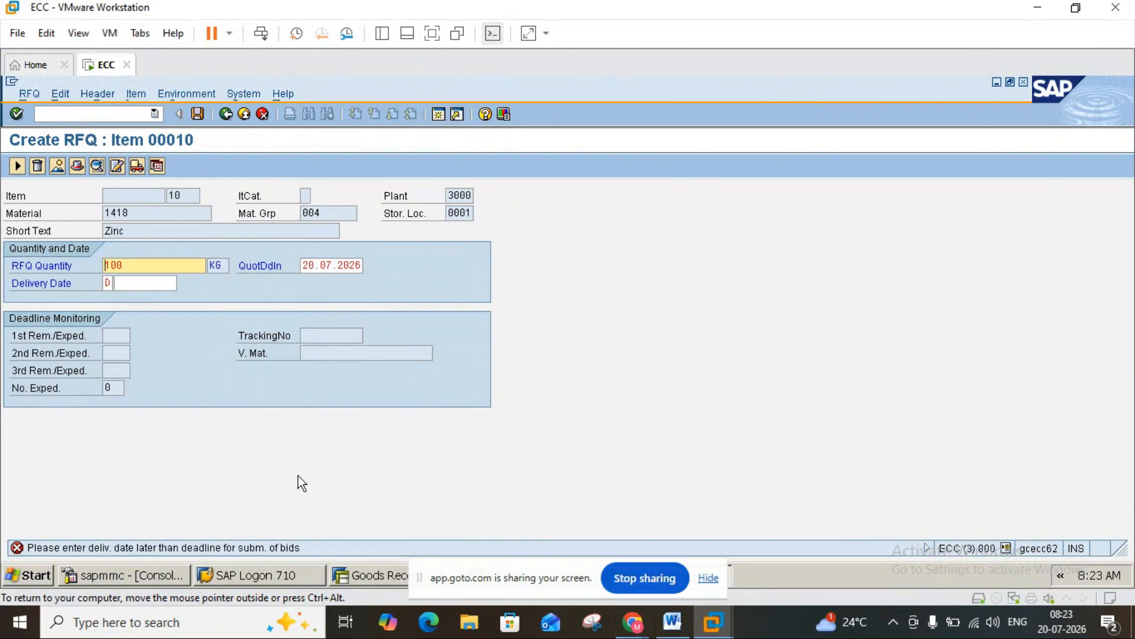
- Try 23.07.2026 and 20.07.2026 as the Zinc item's quotation deadline, confirming each entry
left_click(318, 265)
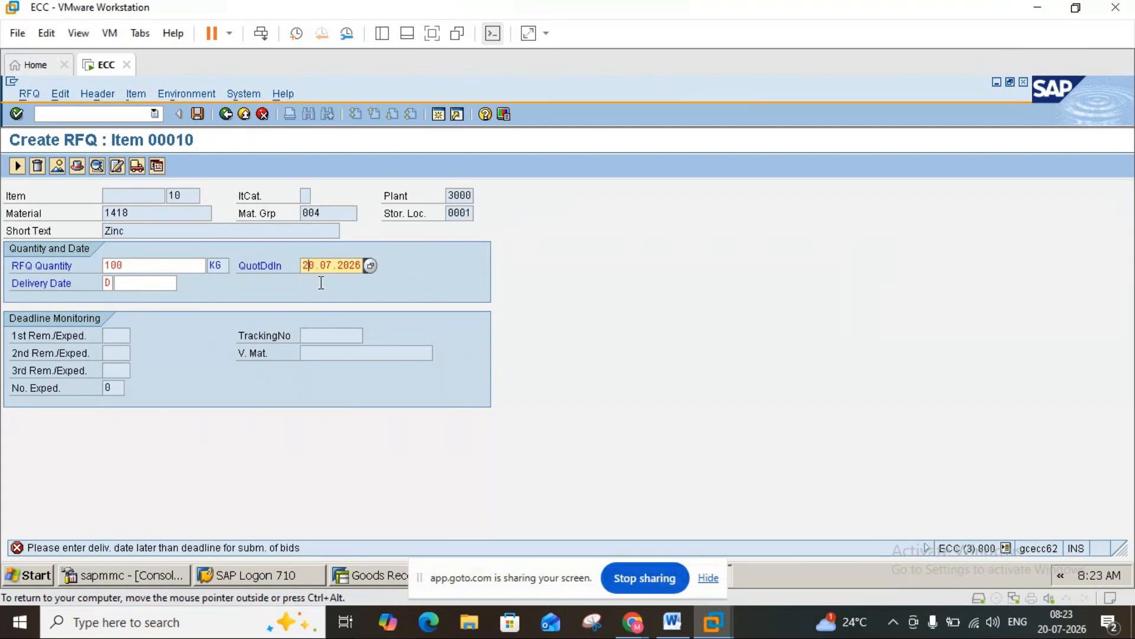
key("Delete")
type("3")
key("Return")
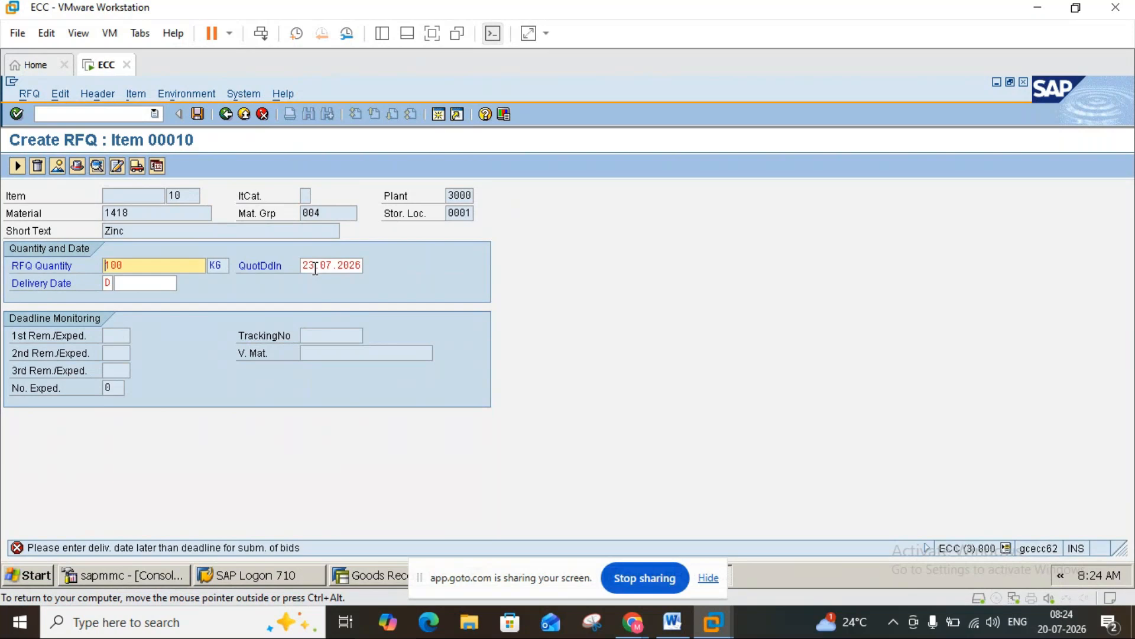
left_click(315, 269)
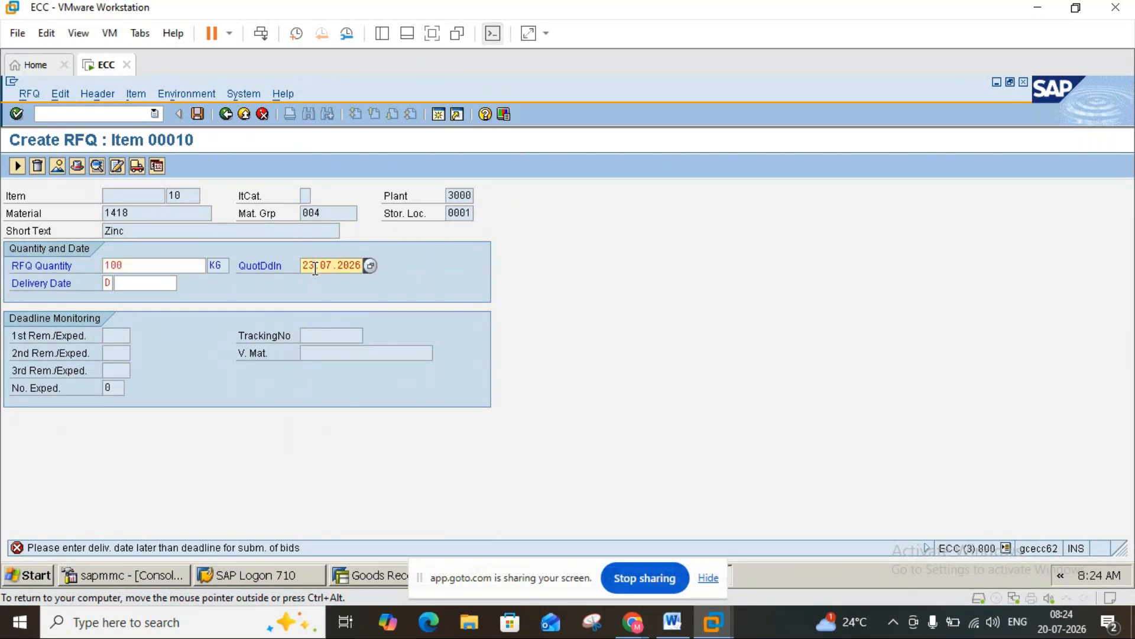
key("BackSpace")
type("0")
key("Return")
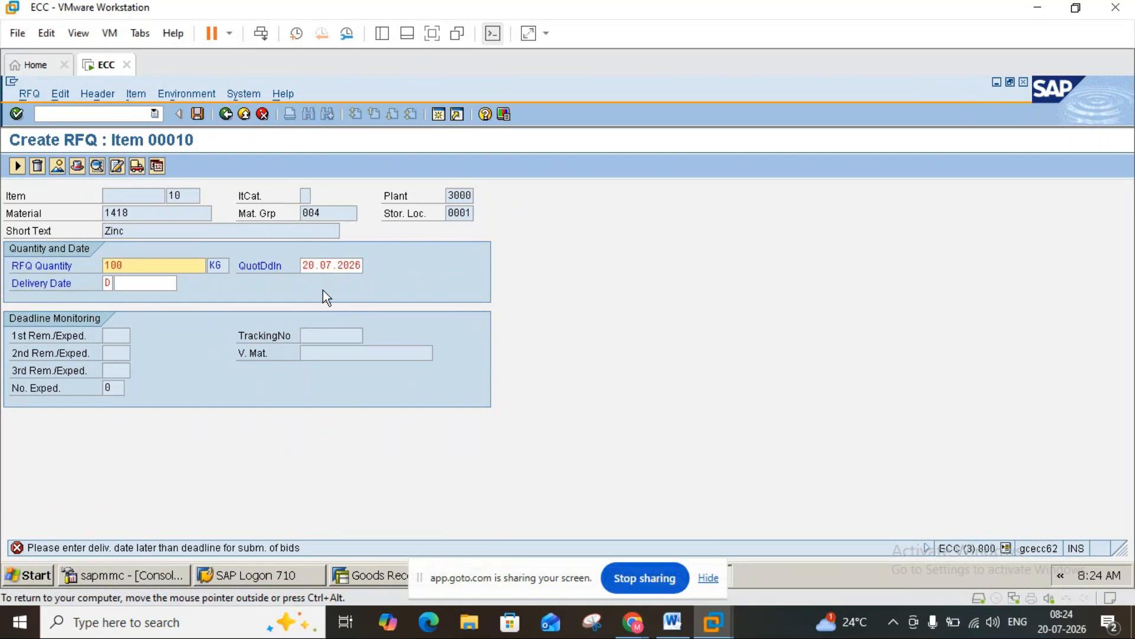
- Try 19.07.2026 as the quotation deadline of the Zinc item and confirm it
left_click(316, 264)
key("BackSpace")
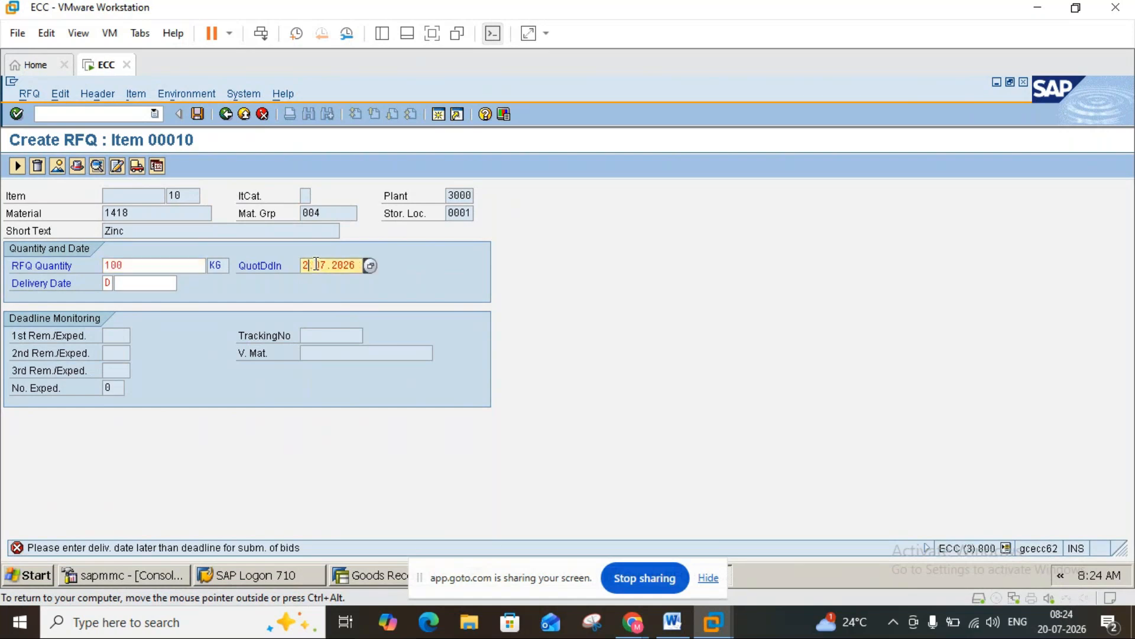
type("9")
key("Return")
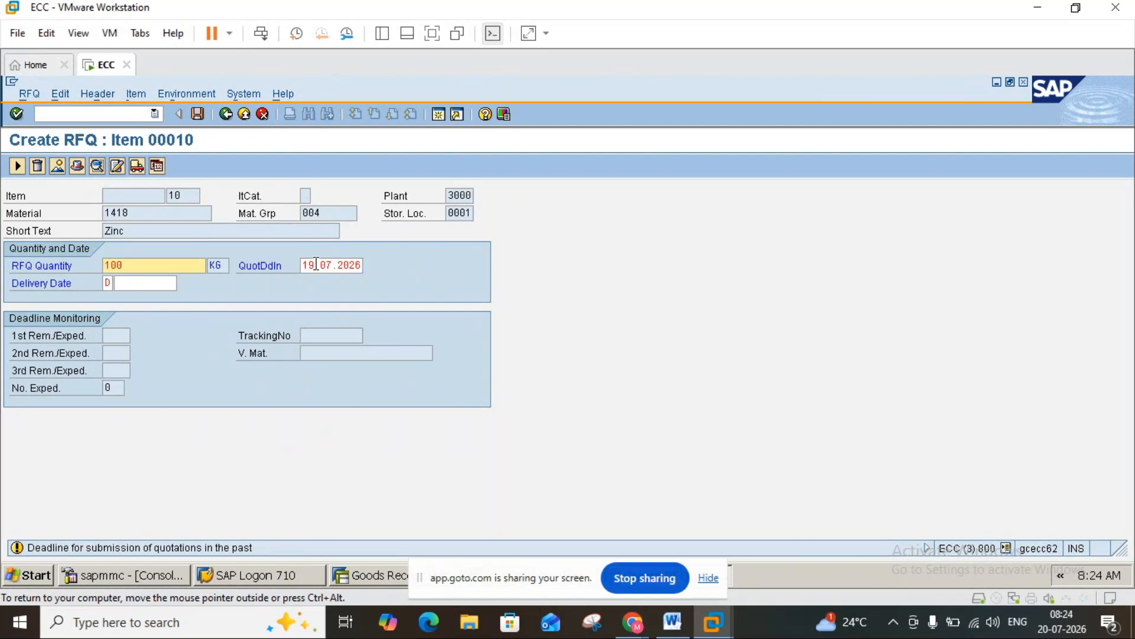
key("Return")
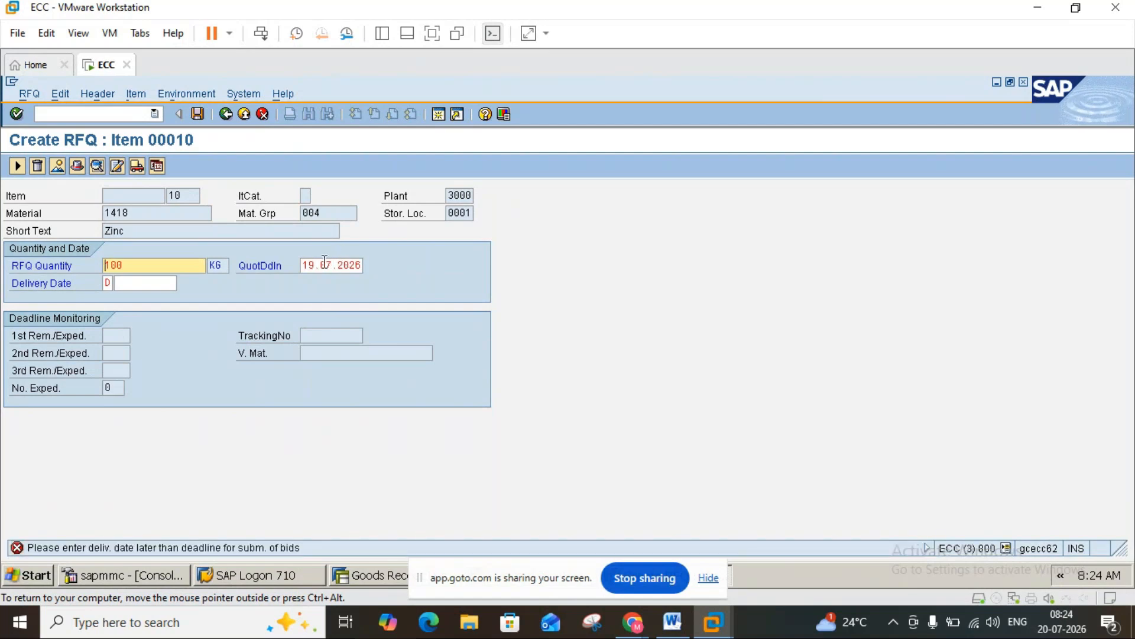
- Try 28.07.2026 as the Zinc item's quotation deadline and attempt to go back from the item details
left_click(315, 267)
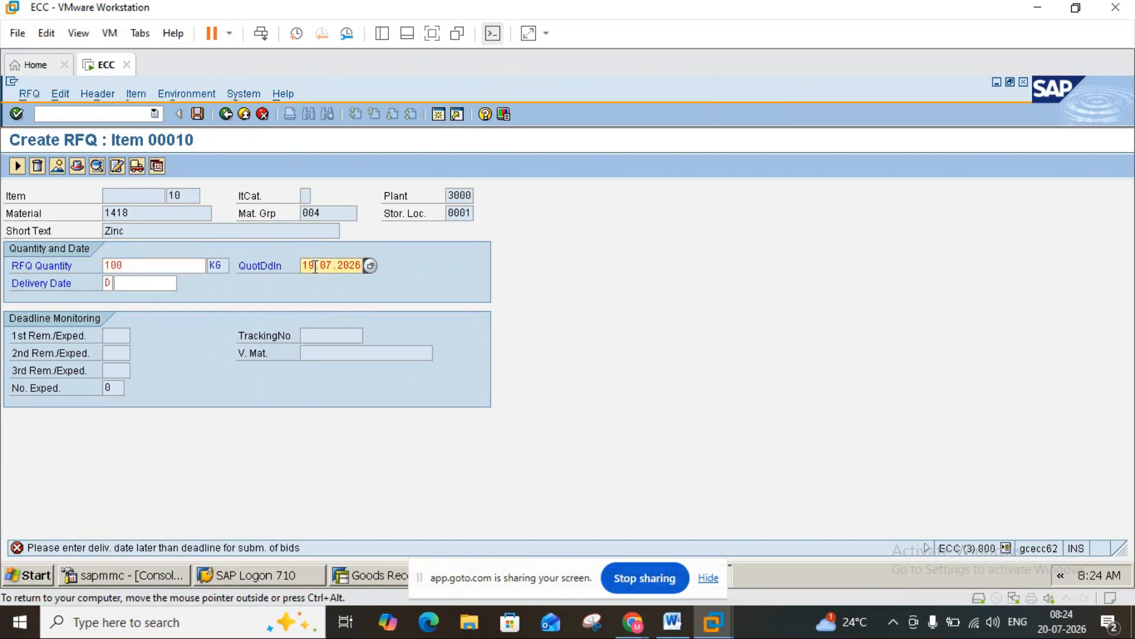
key("BackSpace")
key("BackSpace")
type("28")
key("Return")
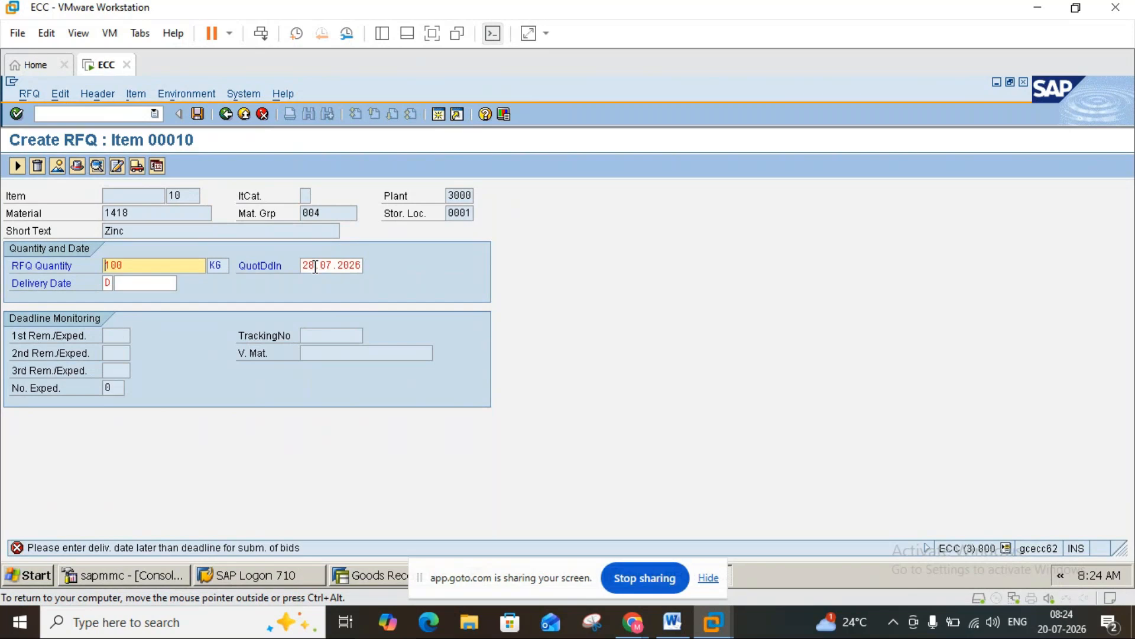
left_click(231, 112)
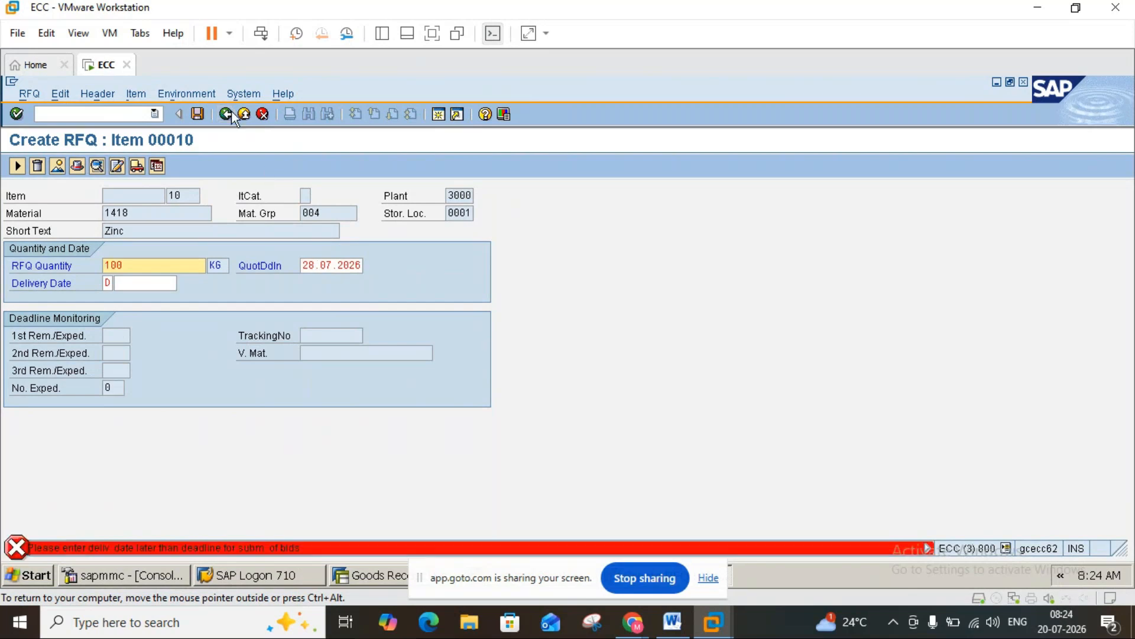
left_click(233, 117)
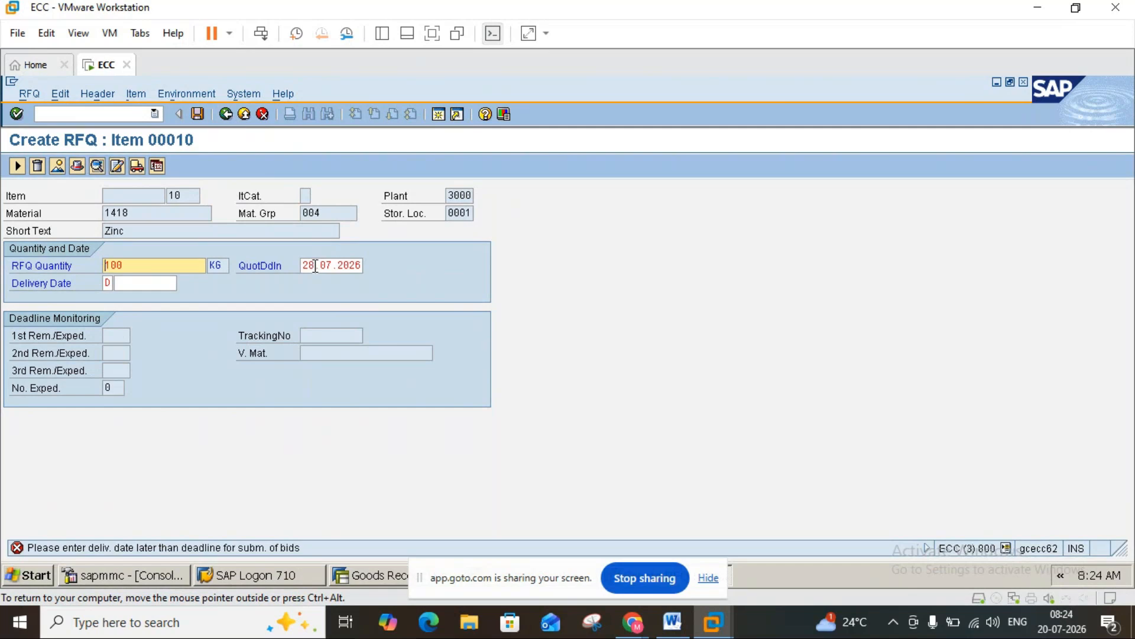
- Set the Zinc item's quotation deadline to 26.07.2026 and its delivery date to 27.07.2026, and confirm the entries
left_click(130, 279)
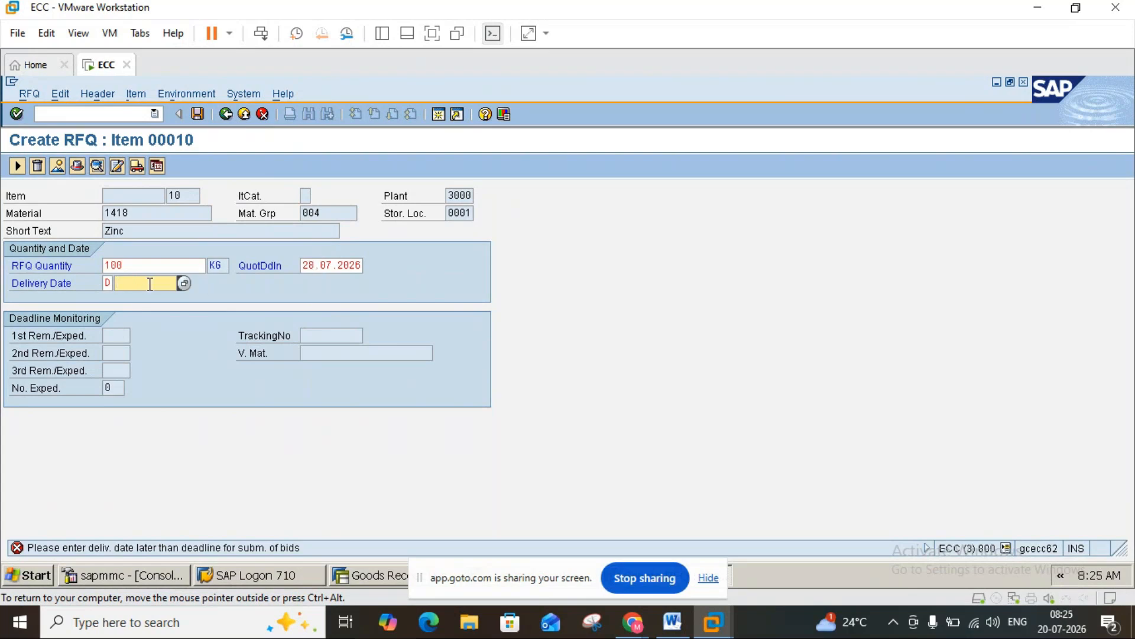
type("20.07.2026")
key("Return")
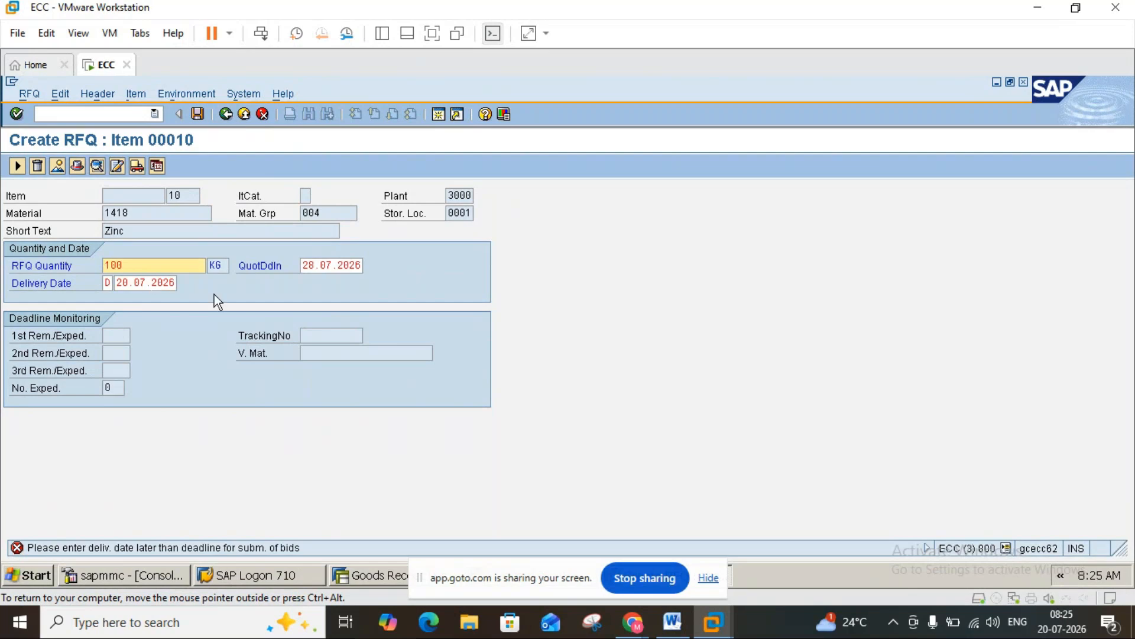
left_click(316, 264)
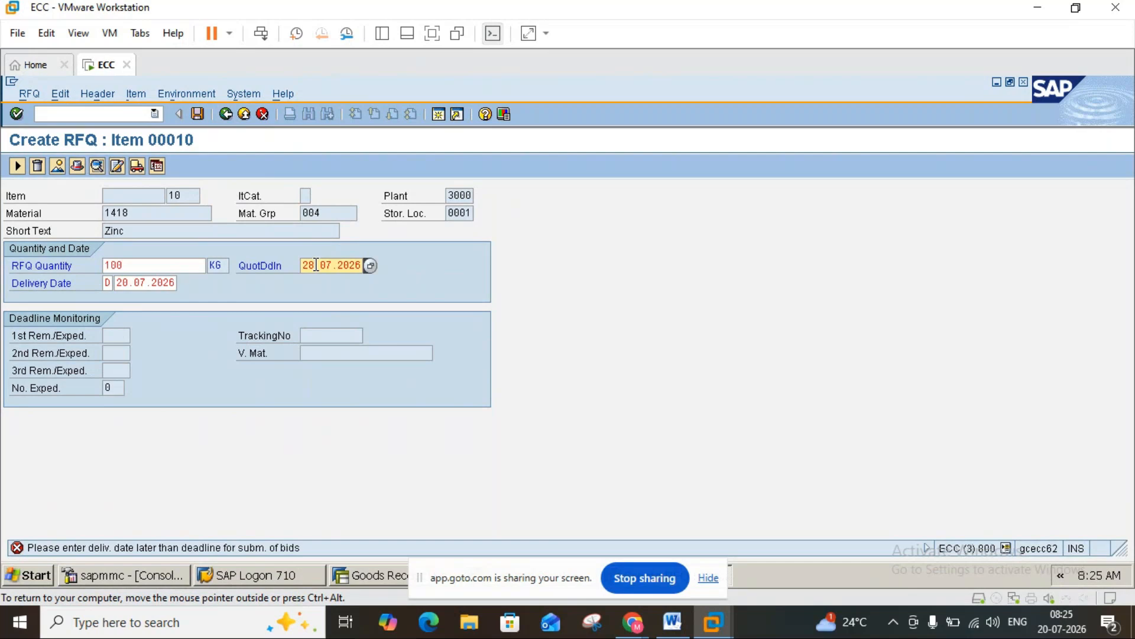
key("BackSpace")
type("6")
left_click(129, 283)
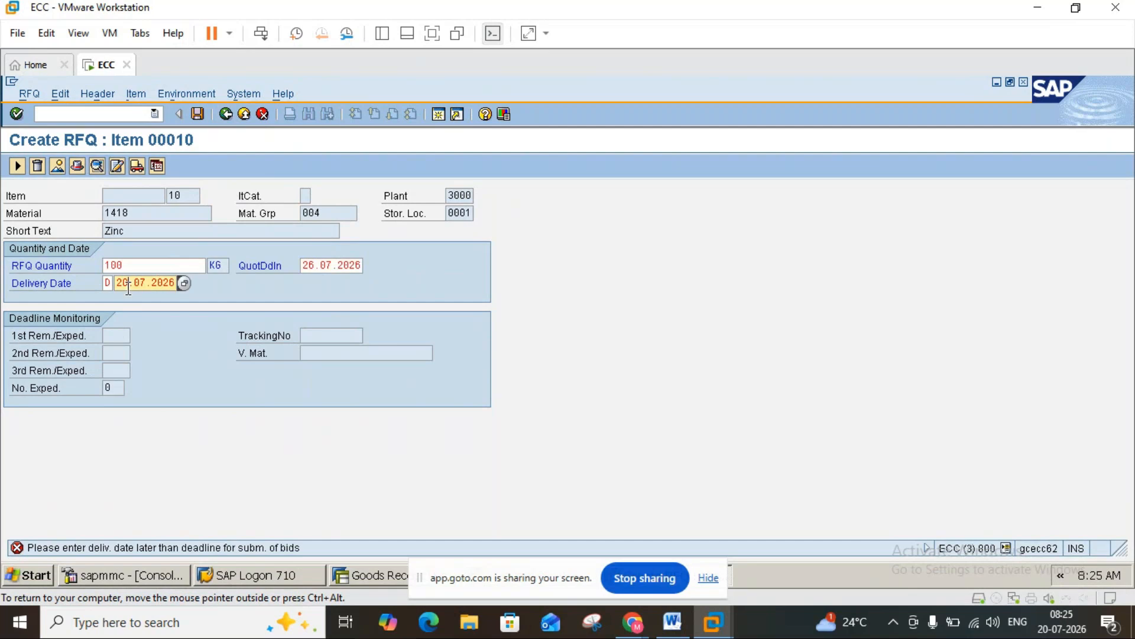
key("BackSpace")
type("7")
key("Return")
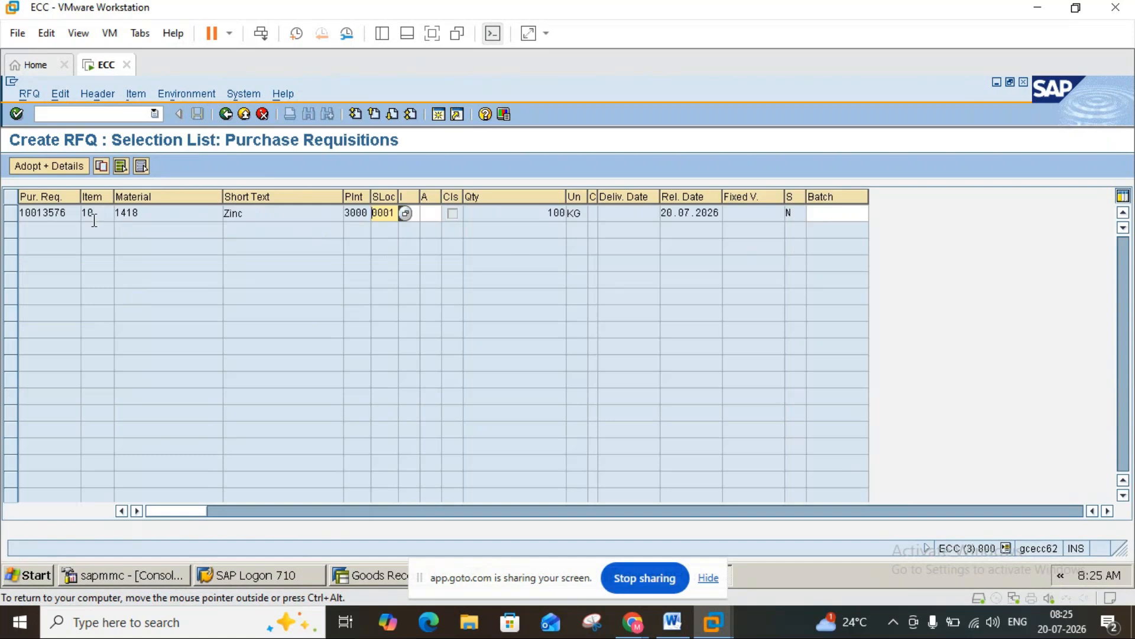
- Adopt the Zinc requisition line again as RFQ item 20 with delivery date 27.07.2026 and try to save
left_click(10, 213)
left_click(58, 158)
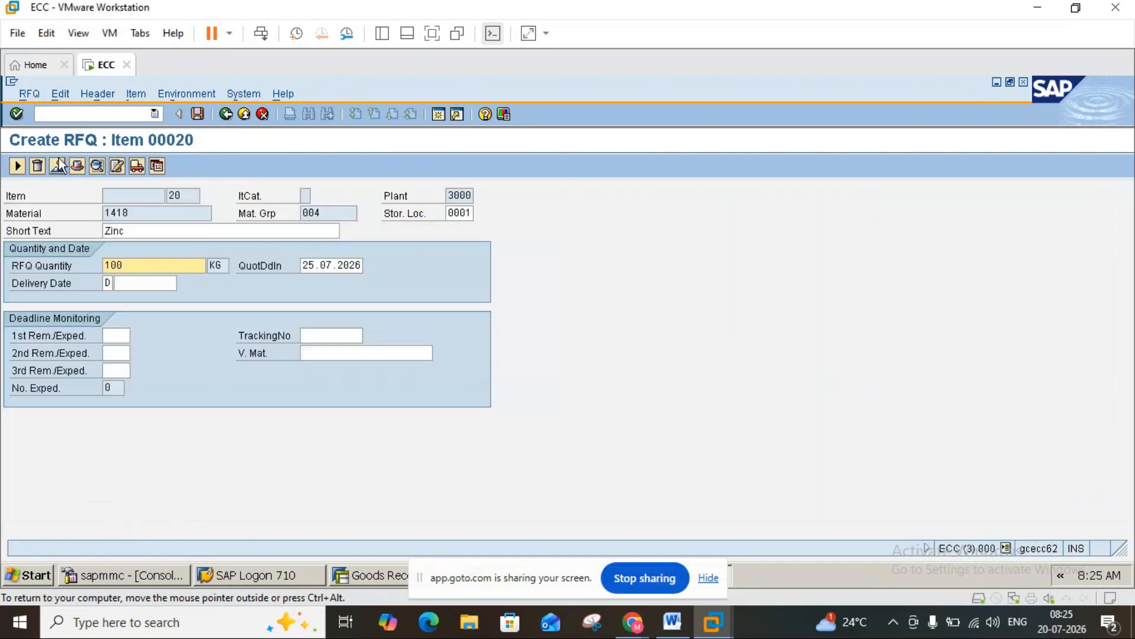
left_click(199, 116)
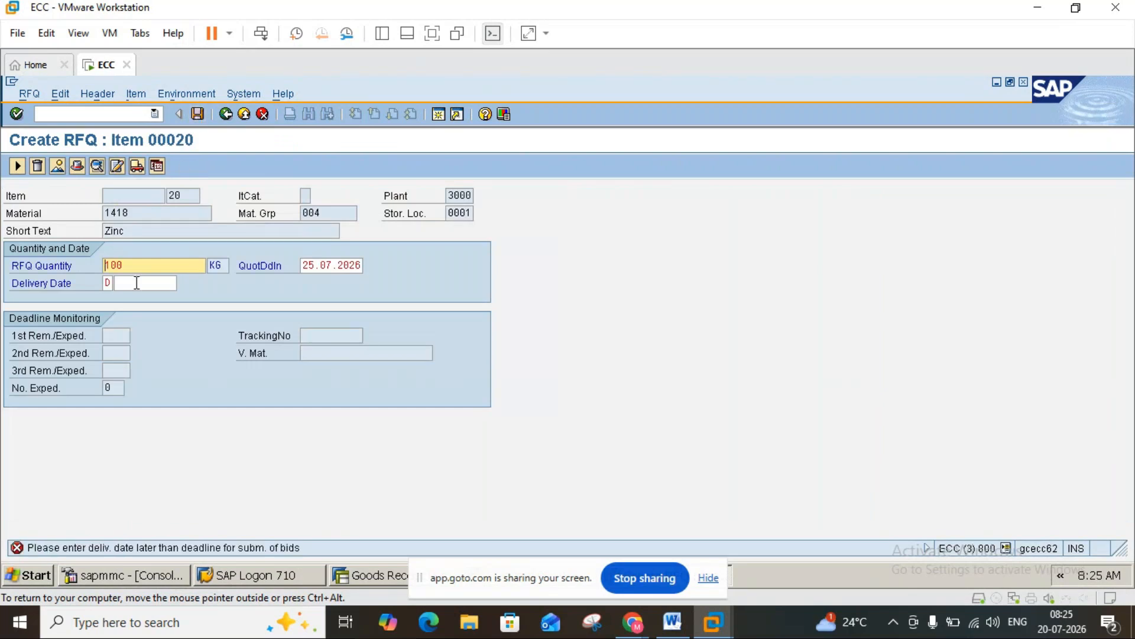
left_click(141, 286)
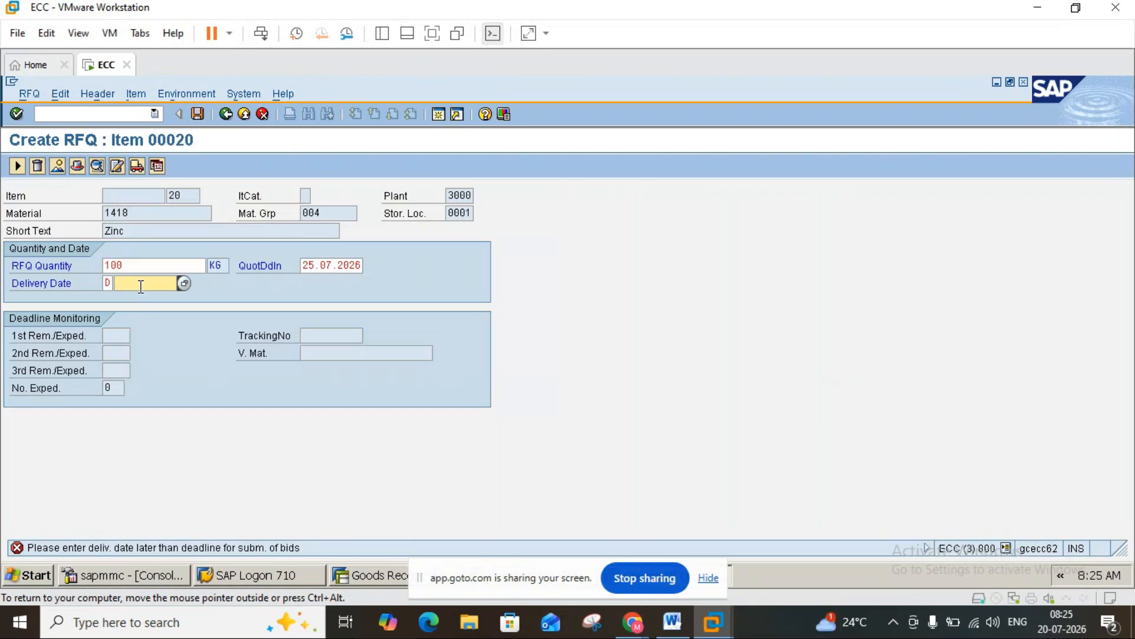
type("27")
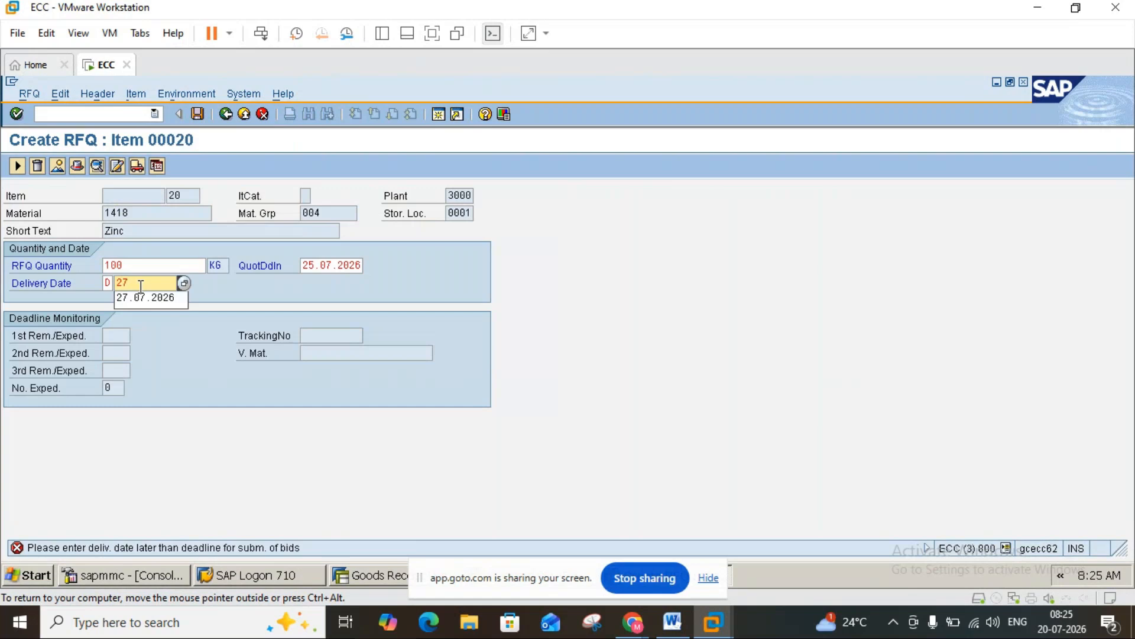
left_click(143, 301)
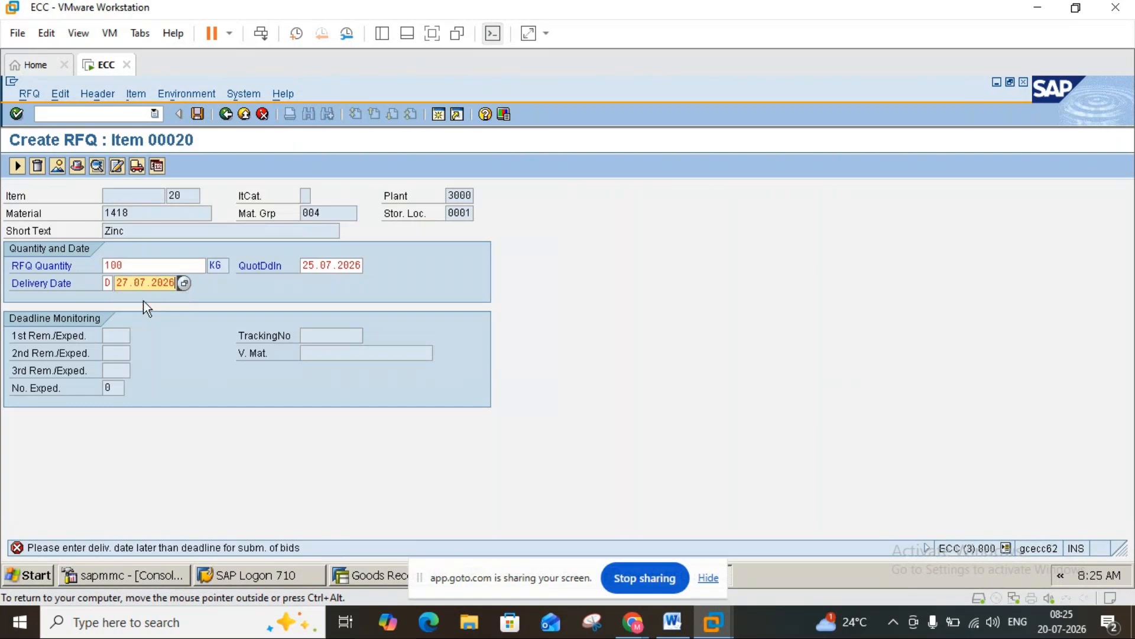
left_click(199, 113)
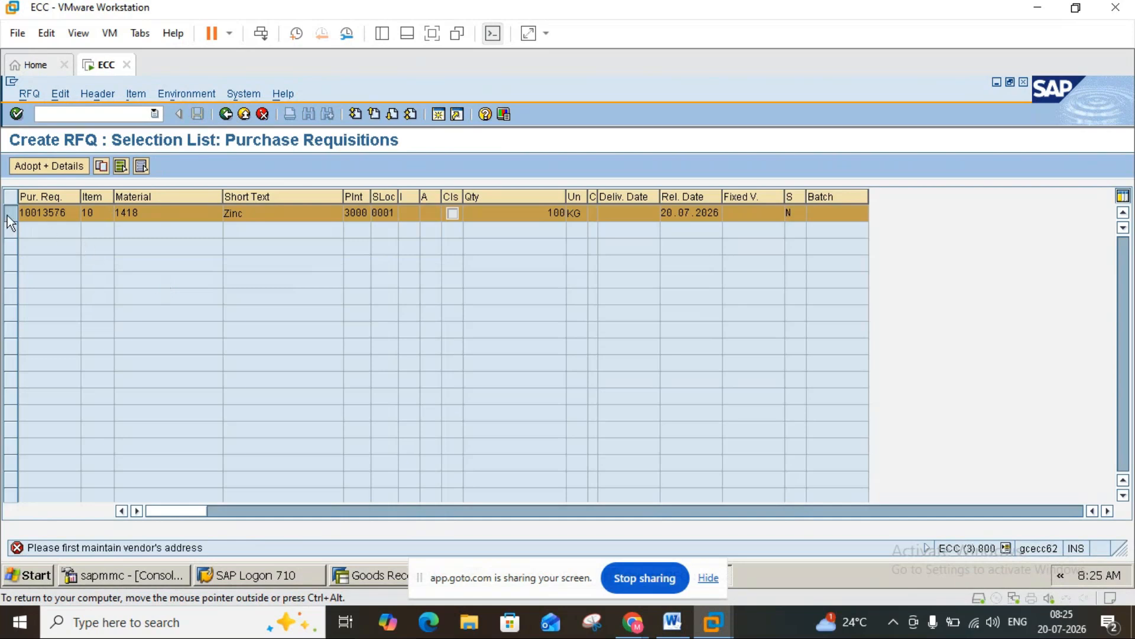
- Return to the RFQ item overview, select item 10, assign vendor 3000 in the vendor address and save the RFQ
left_click(41, 165)
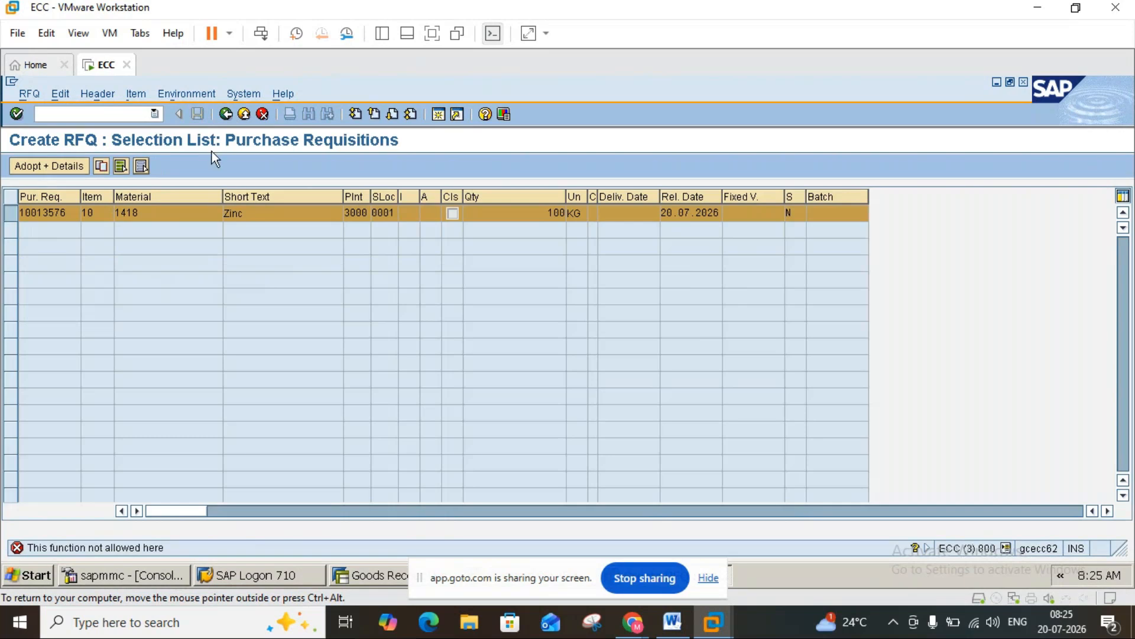
left_click(224, 115)
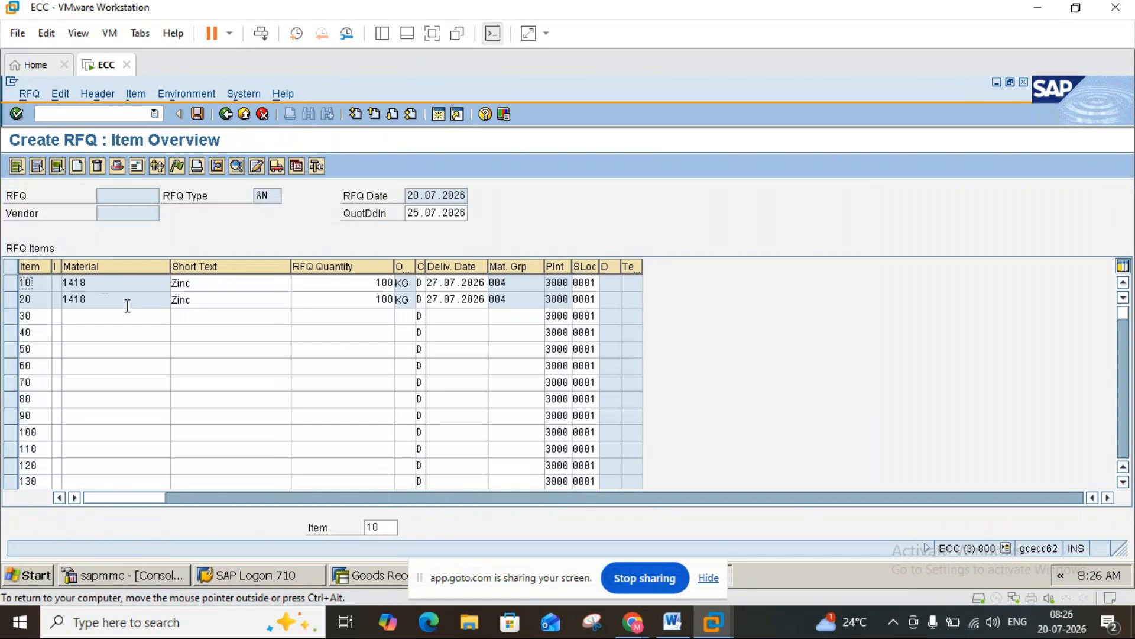
left_click(11, 283)
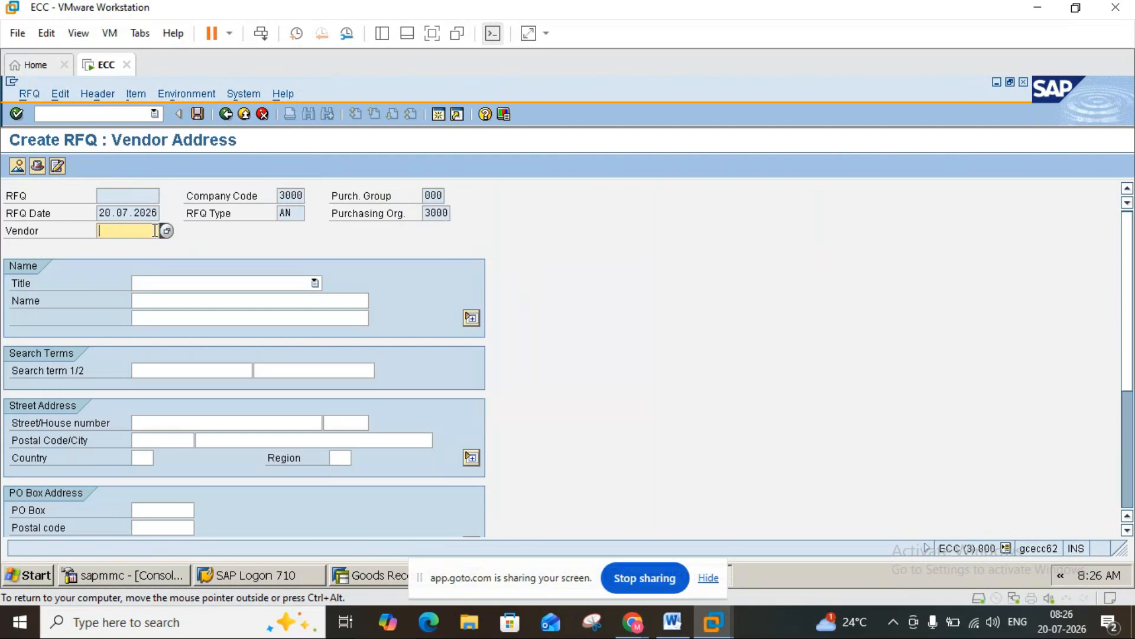
type("3000")
key("Return")
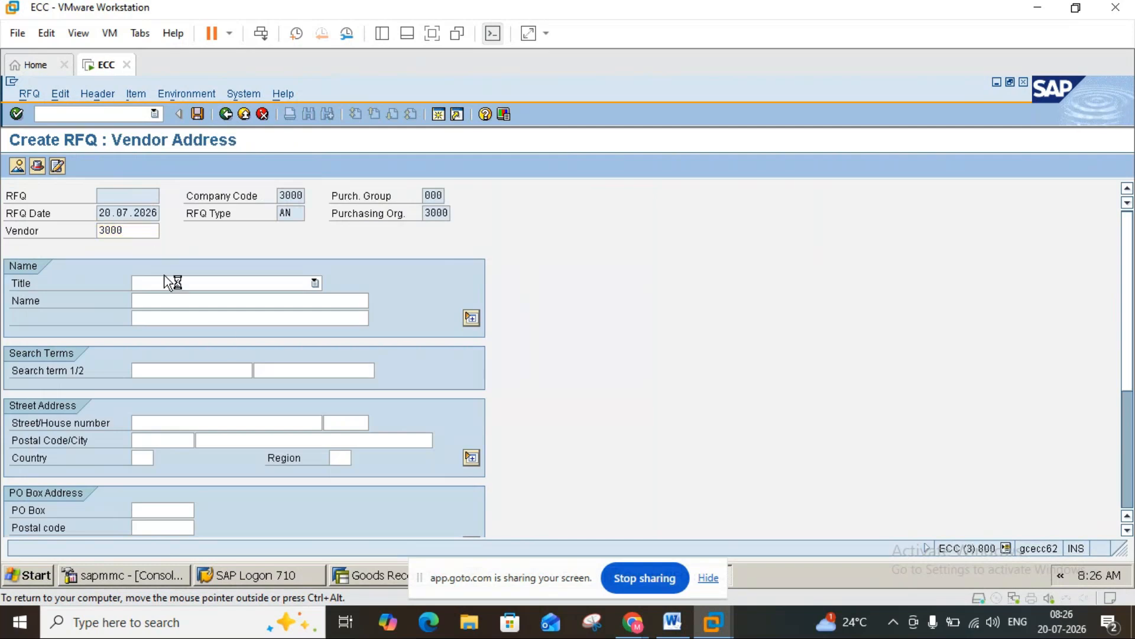
left_click(200, 119)
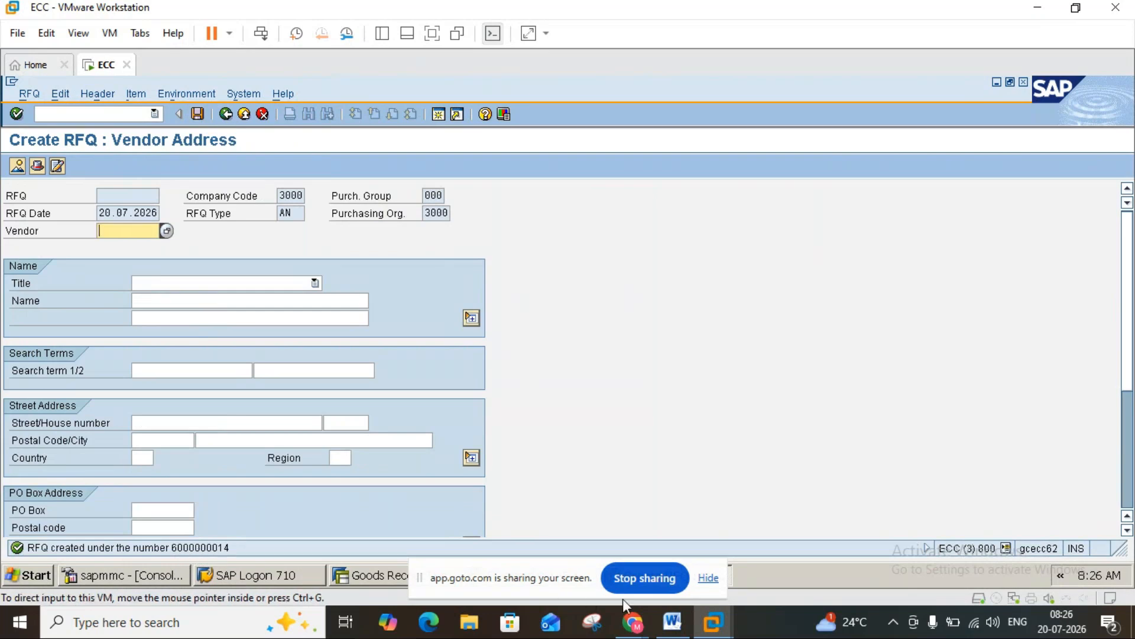
- Check the RFQ and quotation steps in the Word notes, try vendor 2000 for another RFQ in SAP and clear the entry
left_click(673, 622)
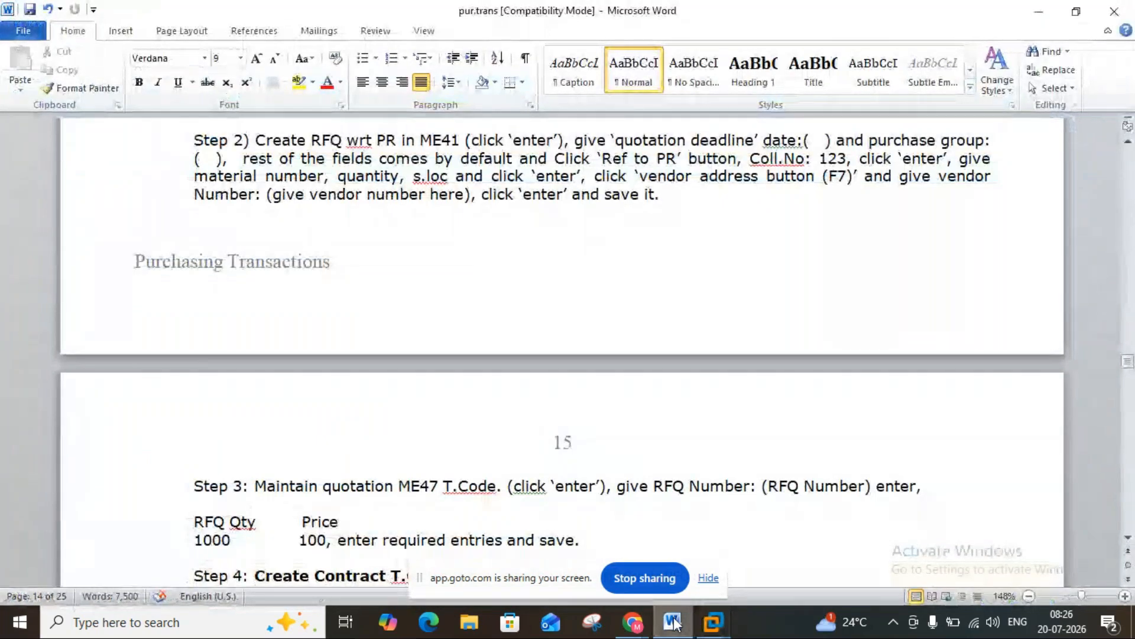
left_click(674, 622)
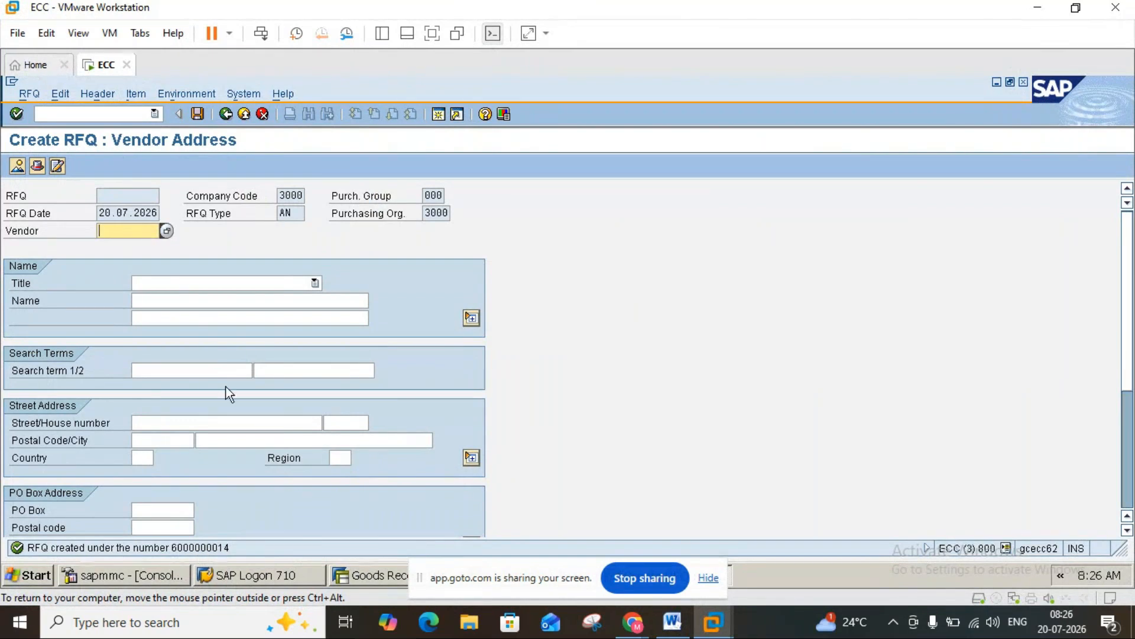
left_click(227, 116)
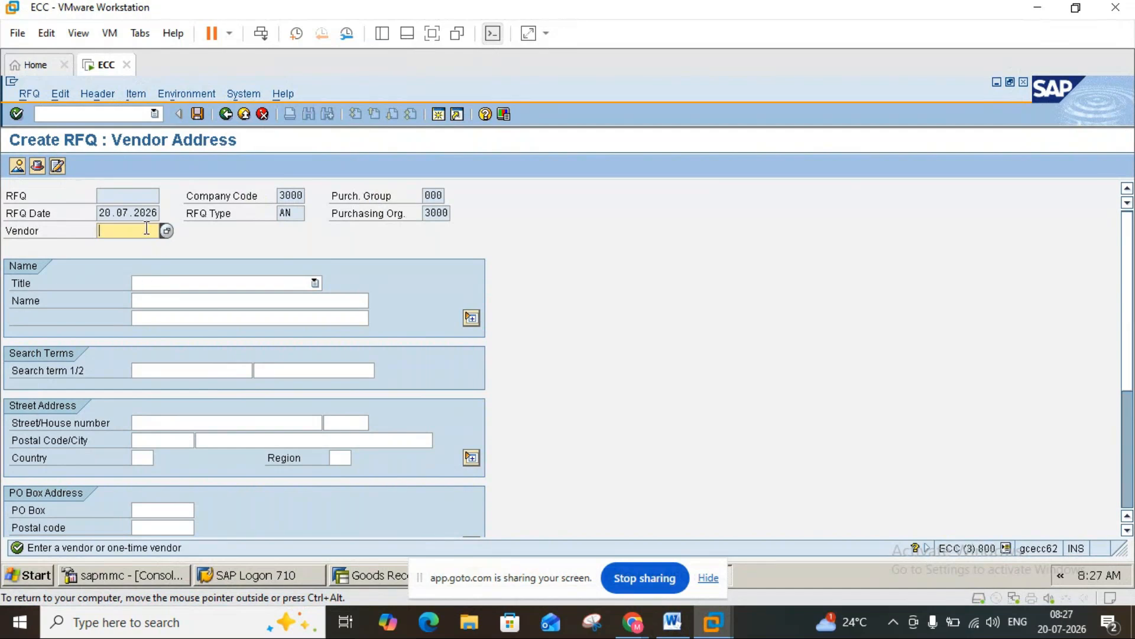
type("2000")
key("Return")
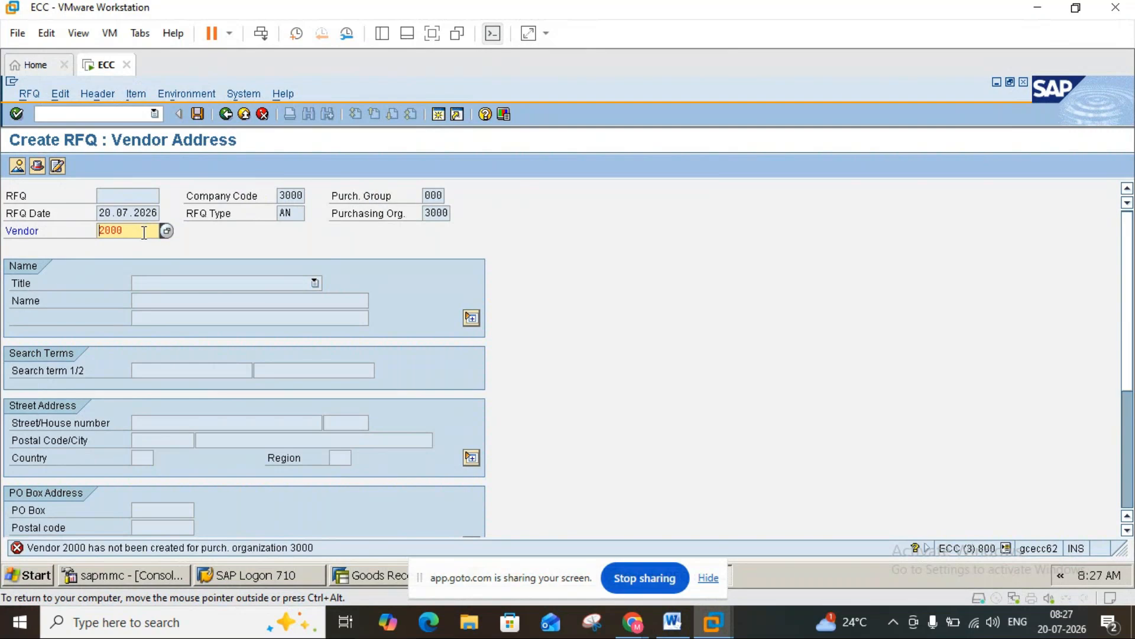
key("BackSpace")
key("BackSpace")
key("BackSpace")
key("BackSpace")
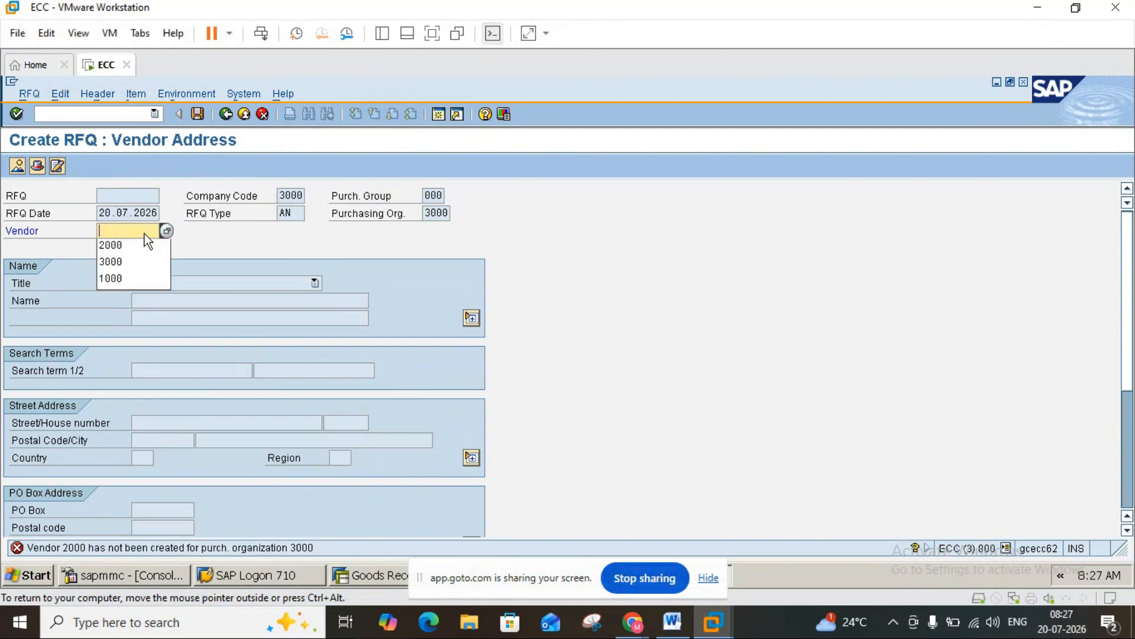
- Exit the second RFQ from its vendor address screen without saving it and return to SAP Easy Access
left_click(245, 120)
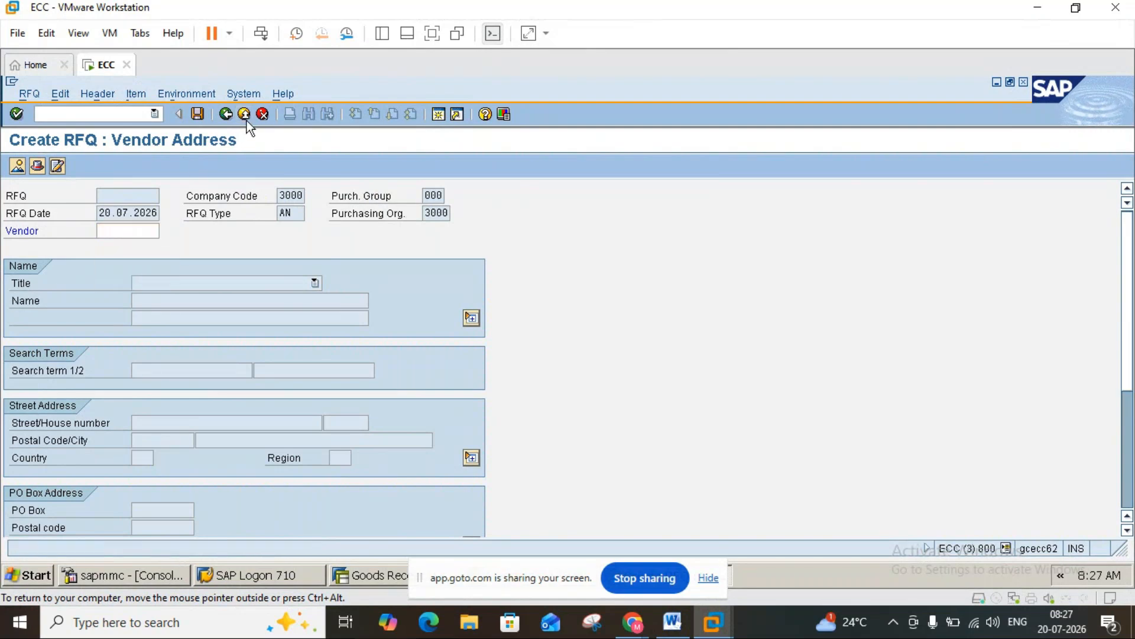
left_click(237, 361)
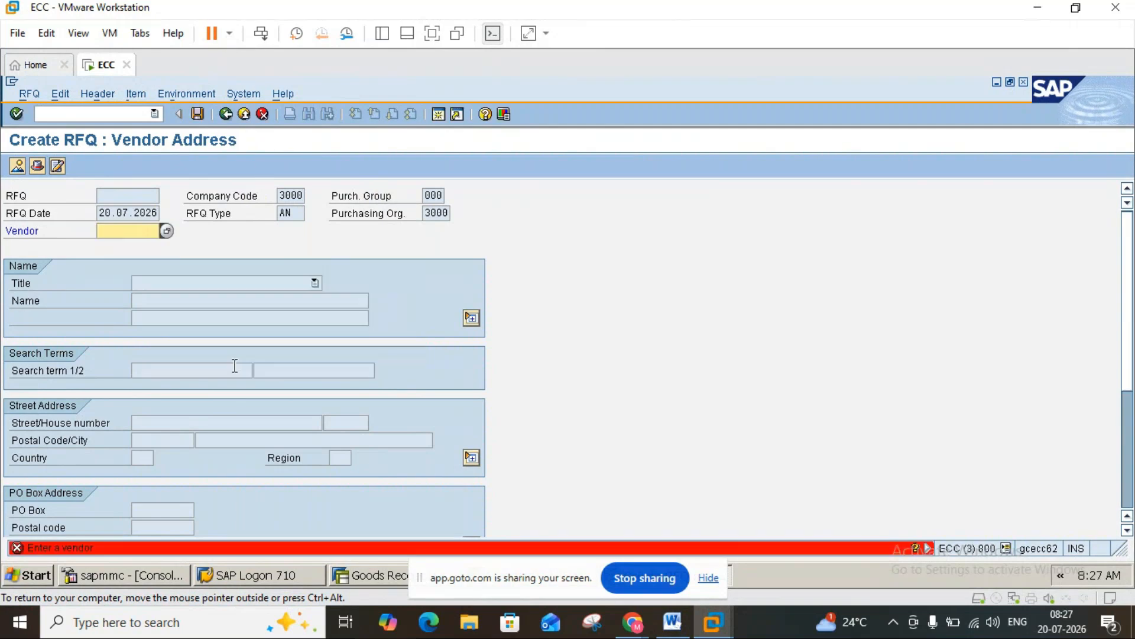
left_click(227, 115)
left_click(246, 112)
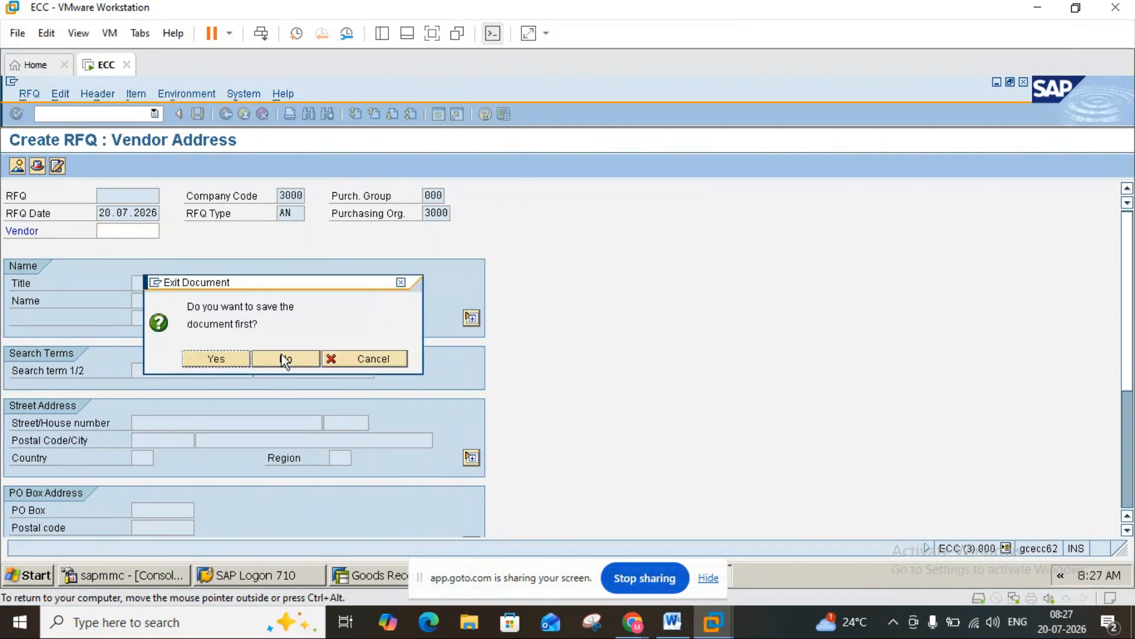
left_click(282, 357)
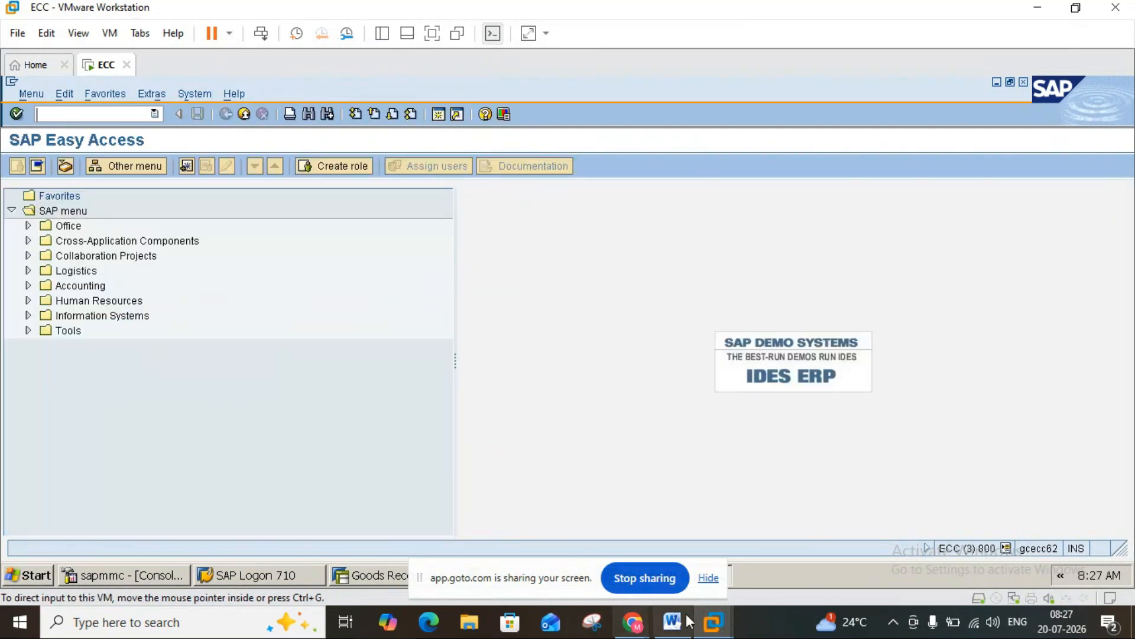
- Switch to the Word notes and read the steps for maintaining the quotation in ME47 and creating the contract in ME31K
left_click(686, 621)
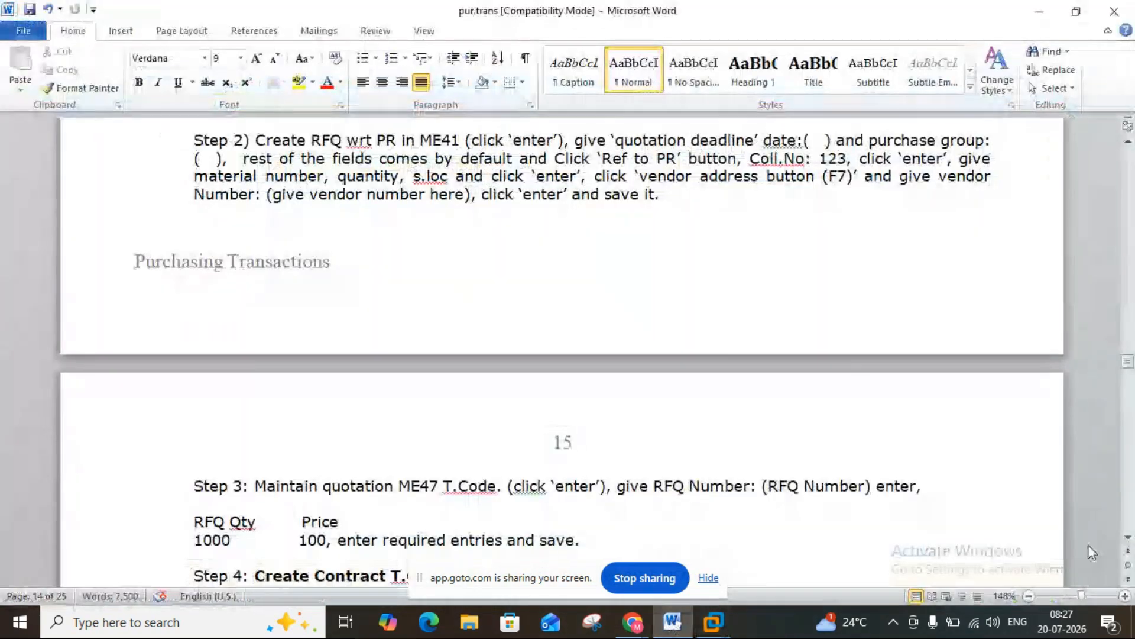
left_click(1128, 537)
left_click(1128, 537)
left_click(1128, 537)
left_click(1129, 537)
left_click(1128, 537)
left_click(1128, 537)
left_click(1128, 537)
left_click(1128, 537)
left_click(1128, 537)
left_click(1128, 537)
left_click(1128, 537)
left_click(1128, 537)
left_click(1128, 537)
left_click(1128, 537)
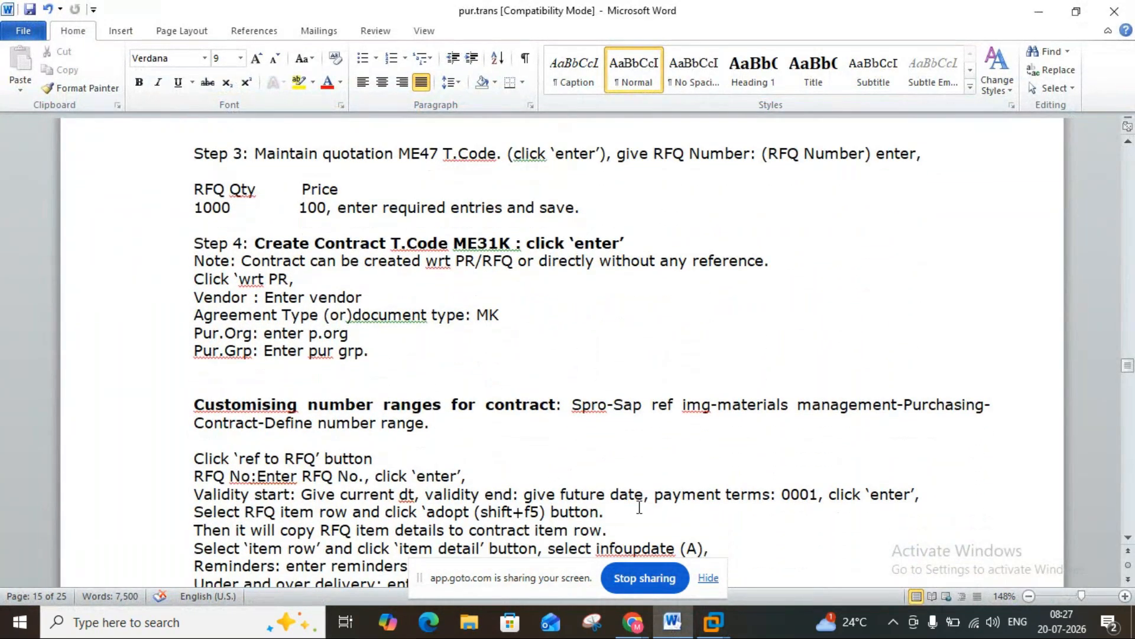
- Switch back to SAP, start transaction ME47 and open the item overview of the proposed RFQ's quotation
left_click(713, 621)
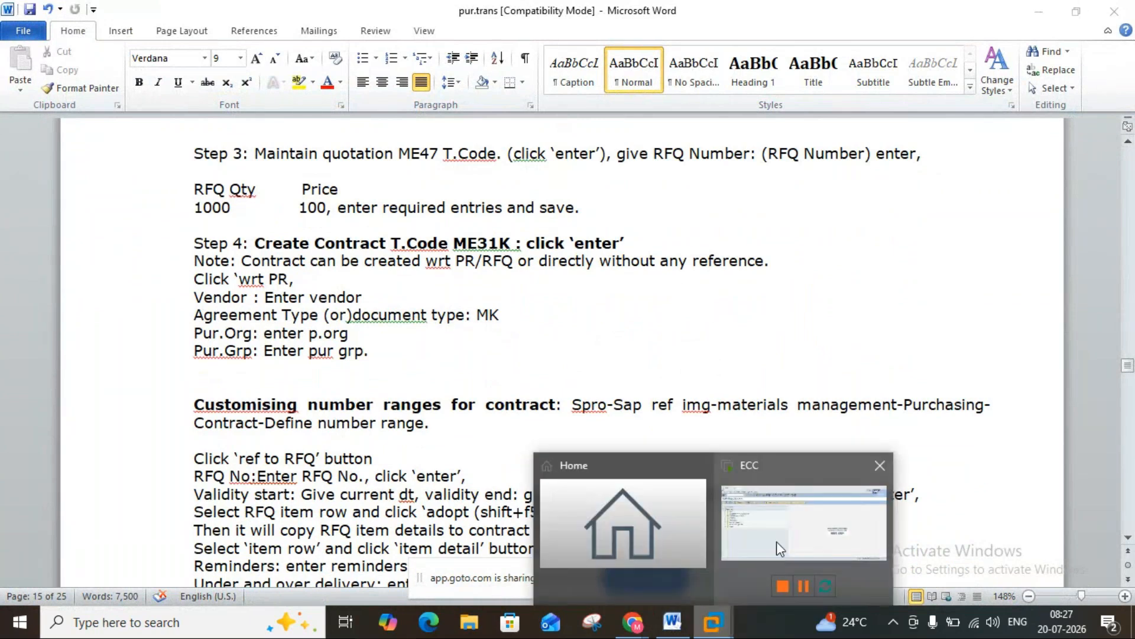
left_click(776, 541)
left_click(118, 110)
type("me47")
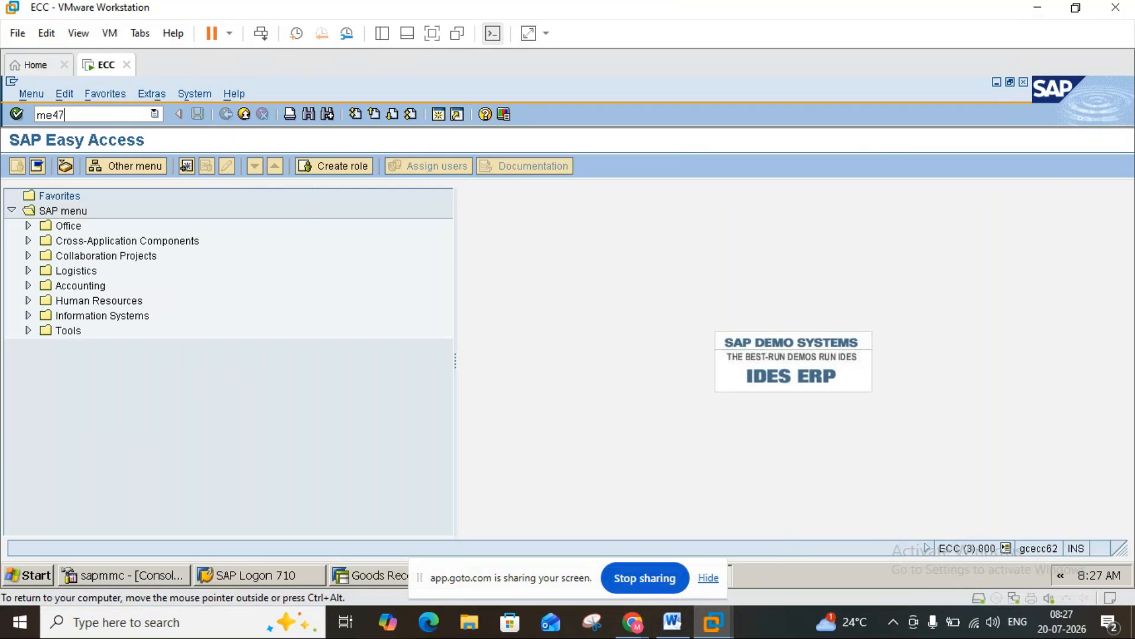
key("Return")
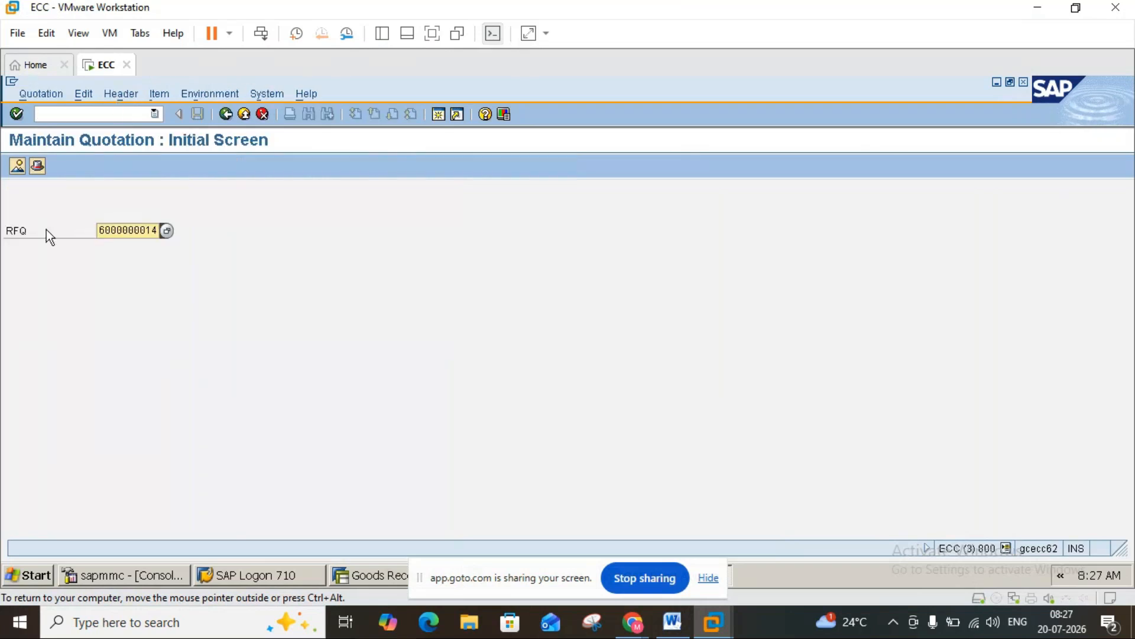
key("Return")
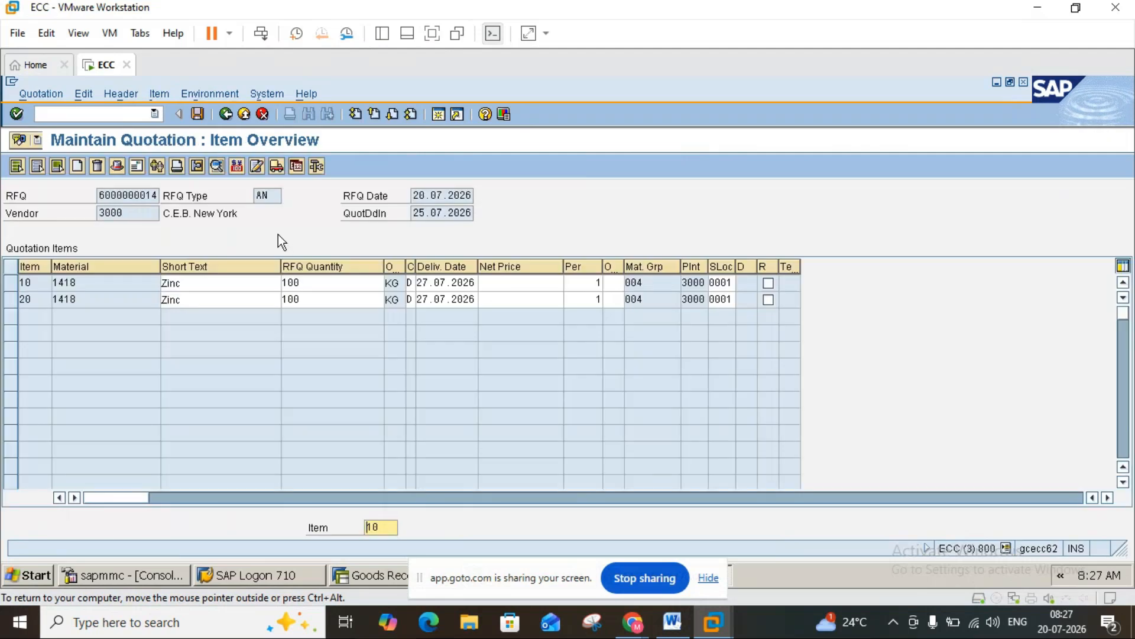
- Check the price step in the notes, set net price 200 for Zinc item 10 and 150 for item 20, and save the quotation
mouse_move(671, 630)
left_click(671, 630)
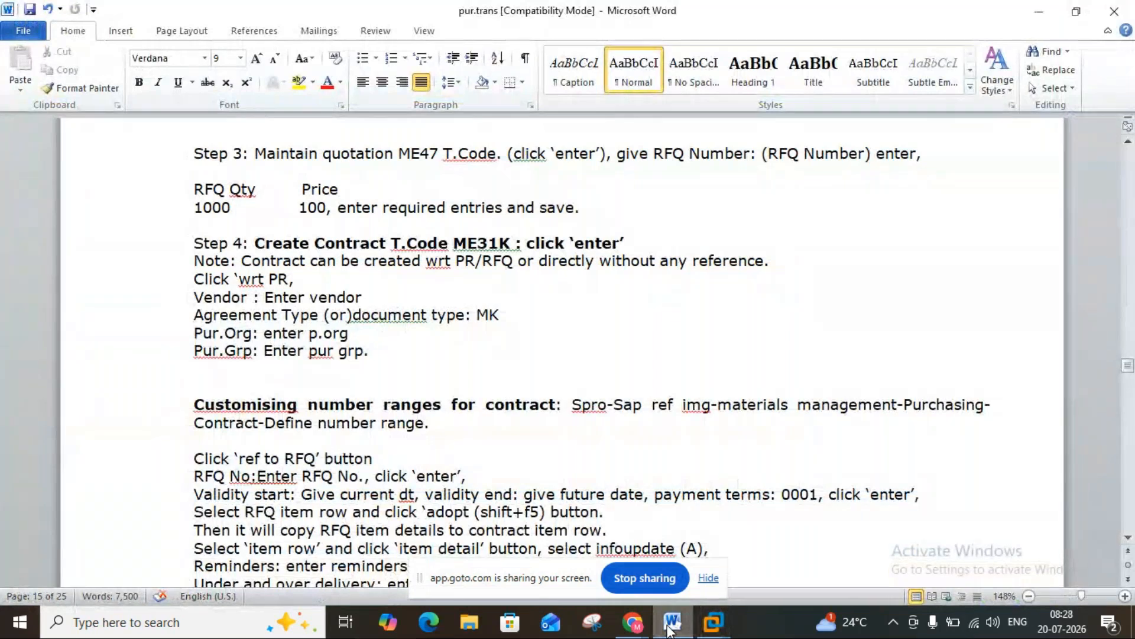
left_click(670, 628)
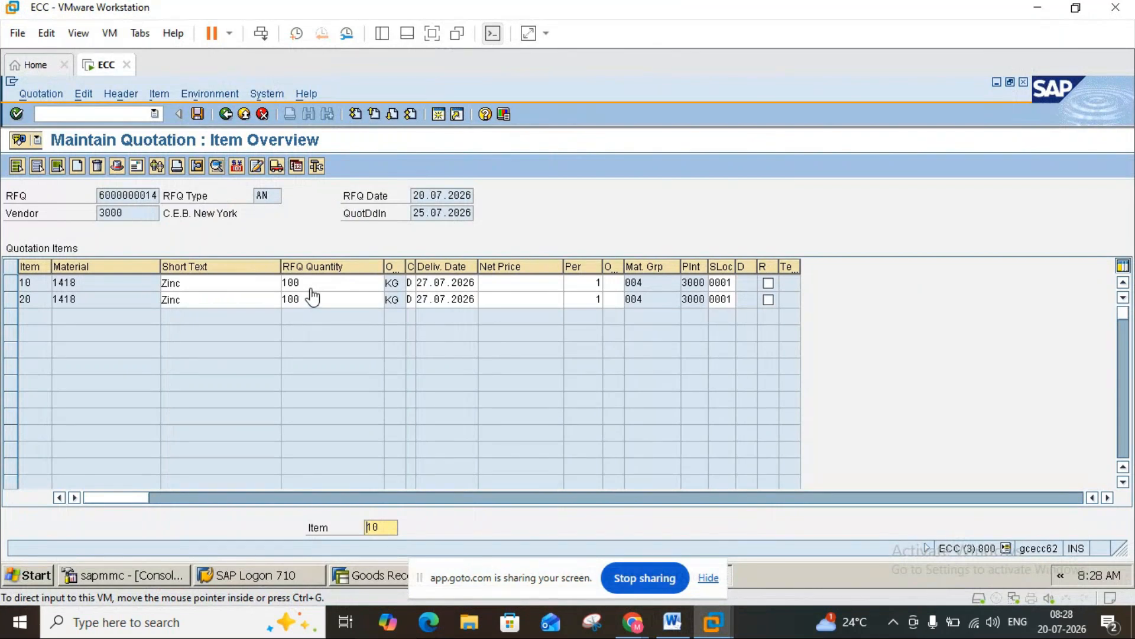
left_click(523, 280)
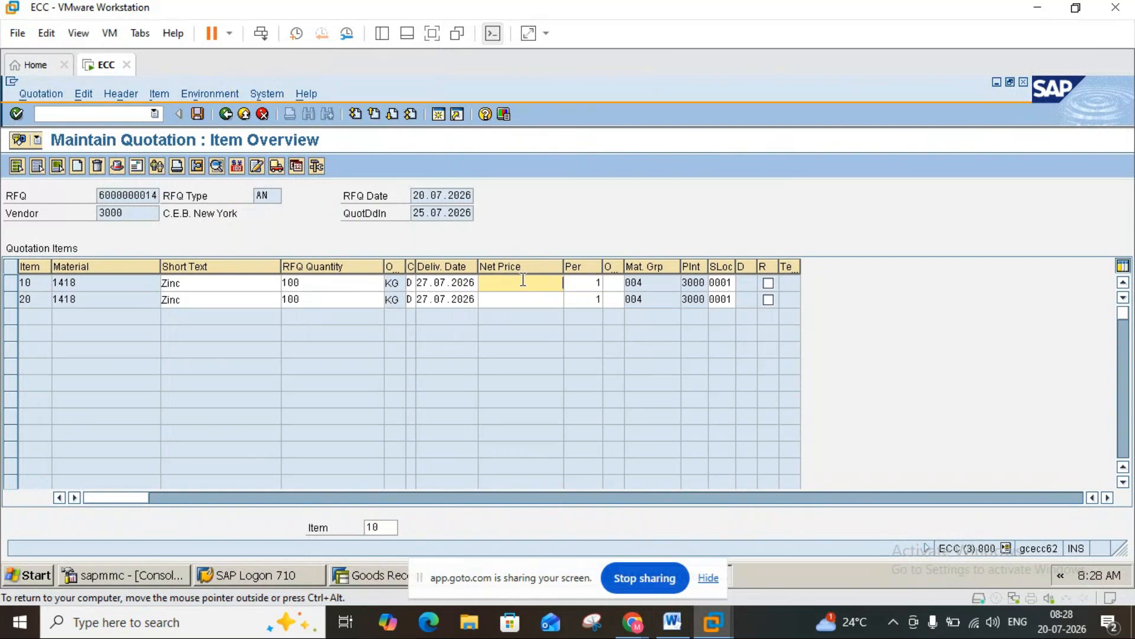
type("200")
left_click(542, 297)
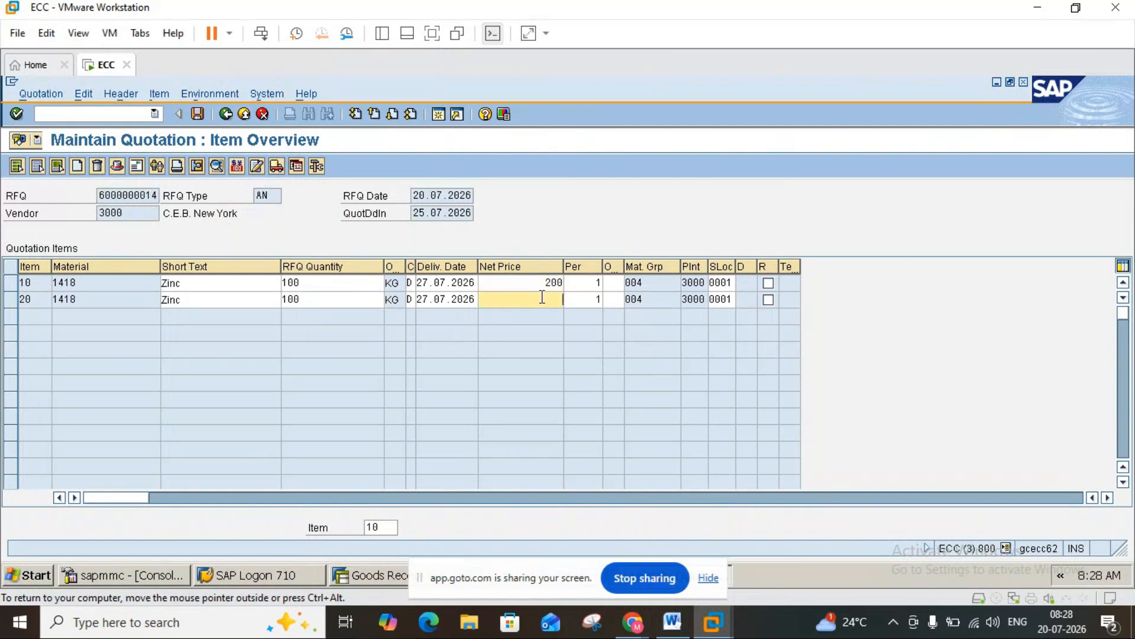
type("150")
key("Return")
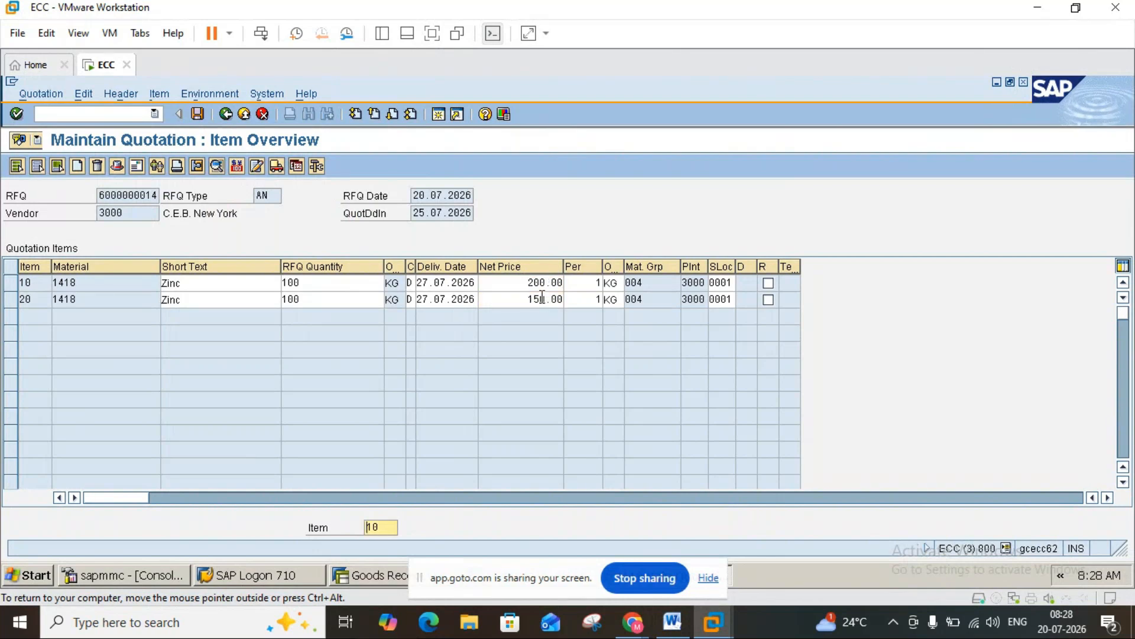
left_click(196, 113)
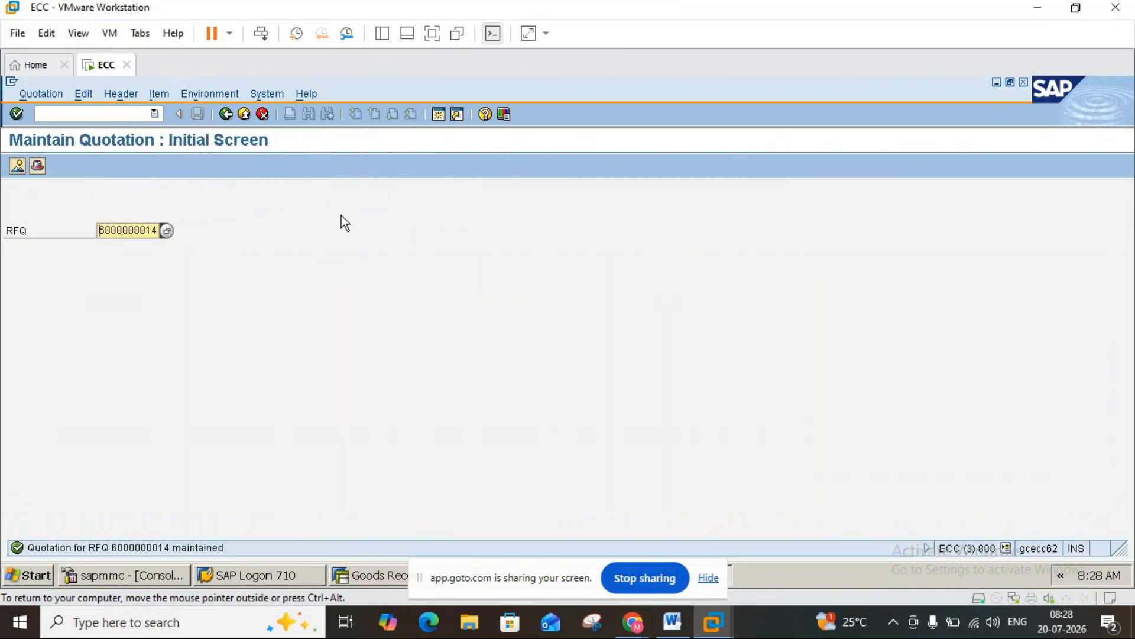
- Check the contract step in the Word notes, leave the quotation transaction and start contract creation with ME31K in SAP
left_click(673, 622)
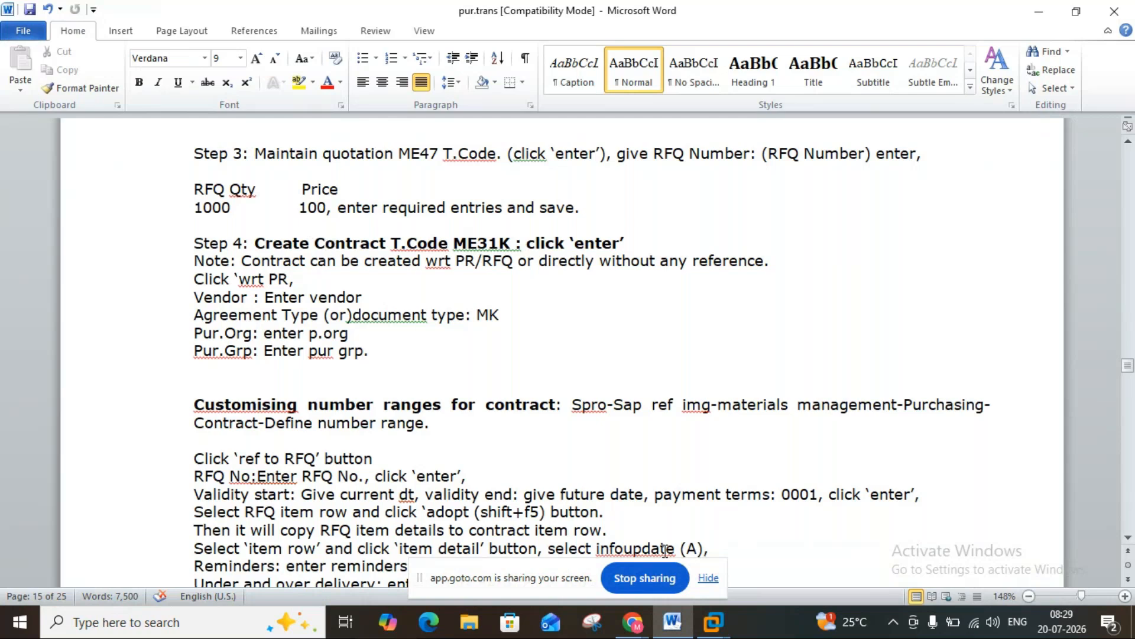
left_click(674, 630)
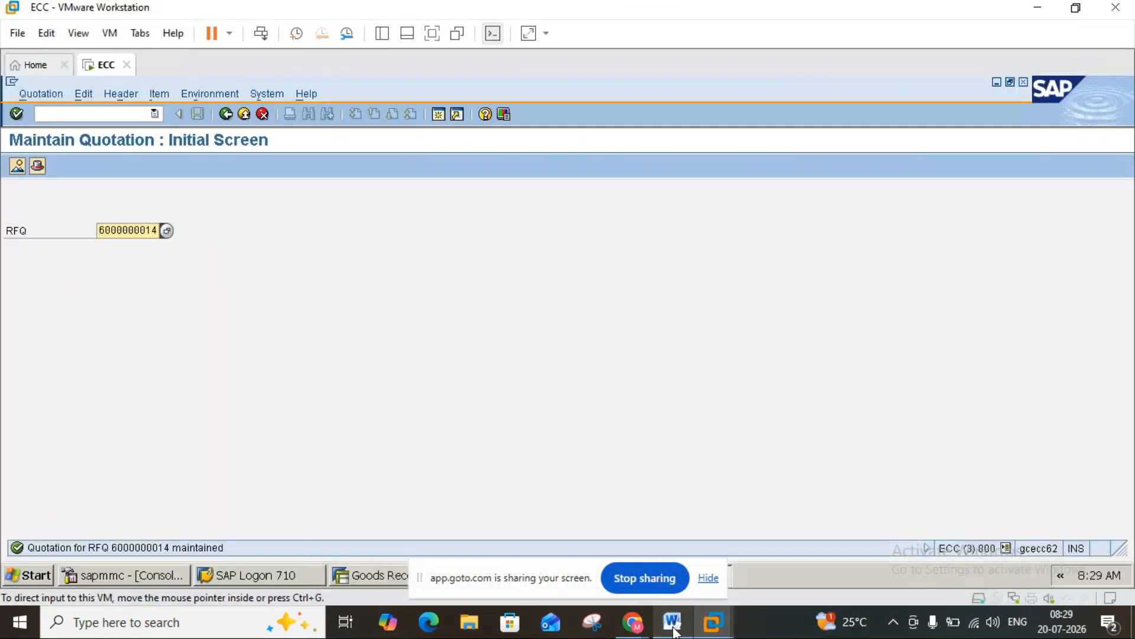
left_click(244, 114)
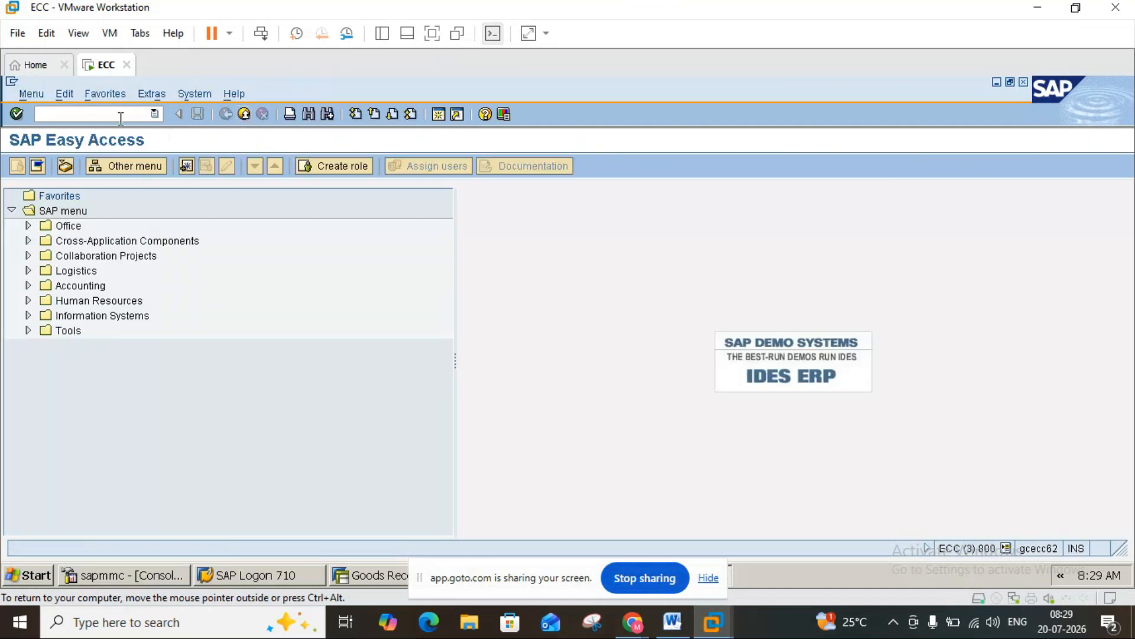
type("me3")
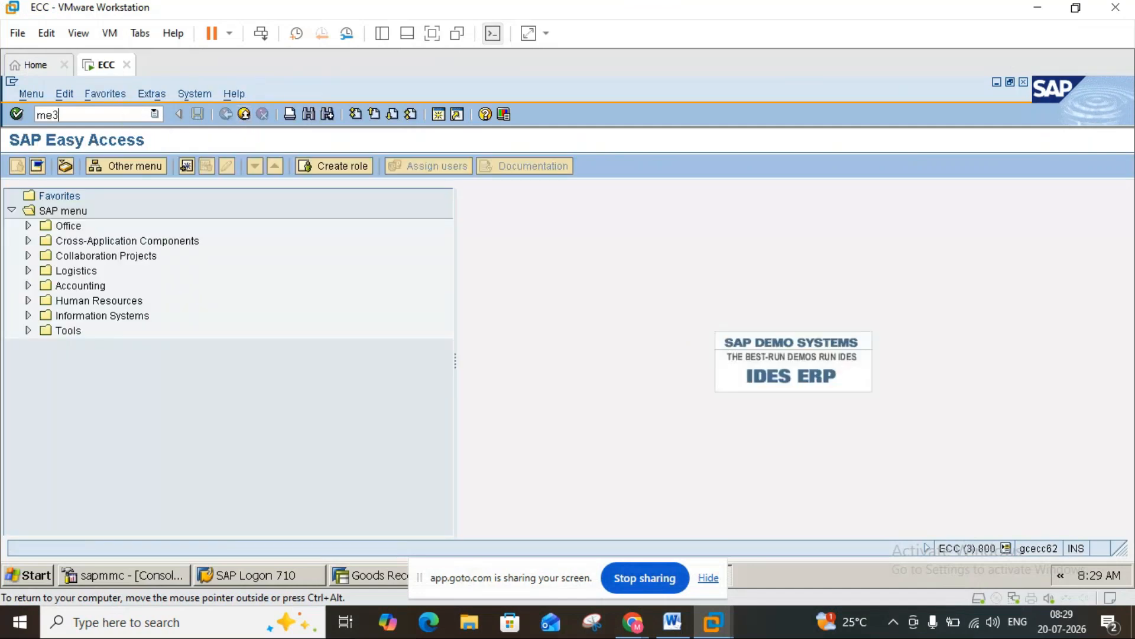
type("1k")
key("Return")
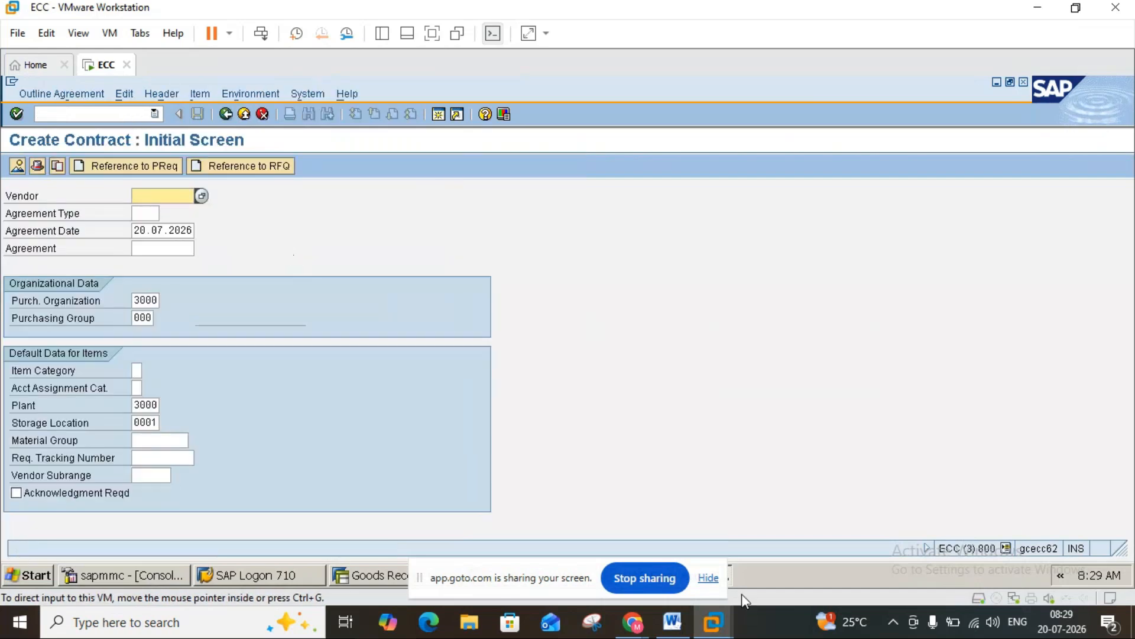
- Compare the Word notes with the contract's purchase requisition and RFQ reference options in SAP without adopting anything
left_click(674, 622)
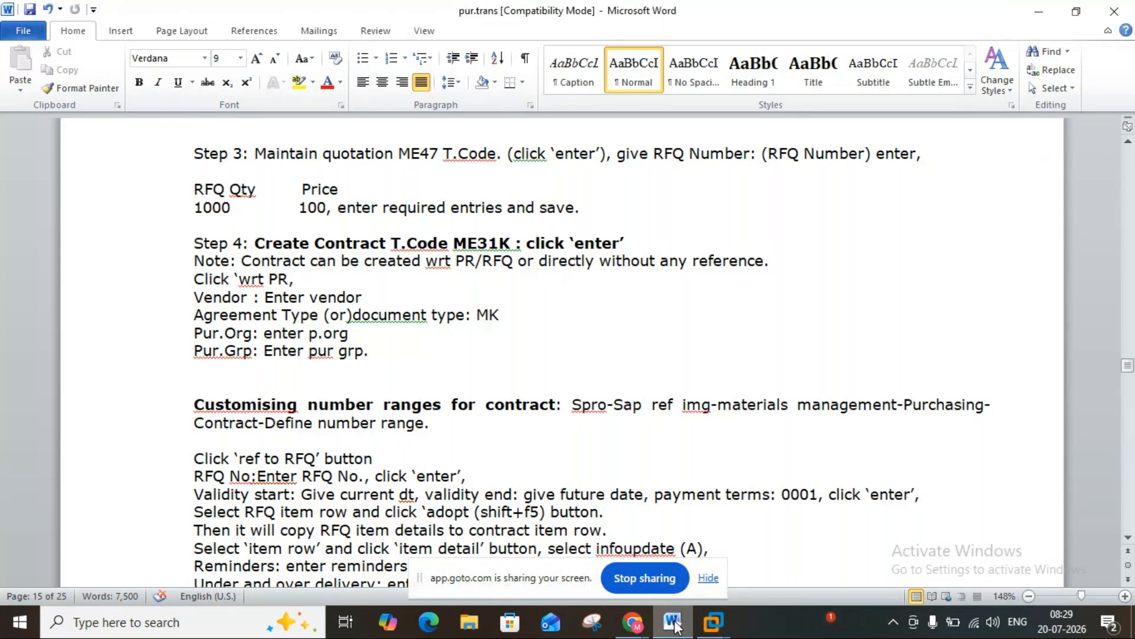
left_click(674, 625)
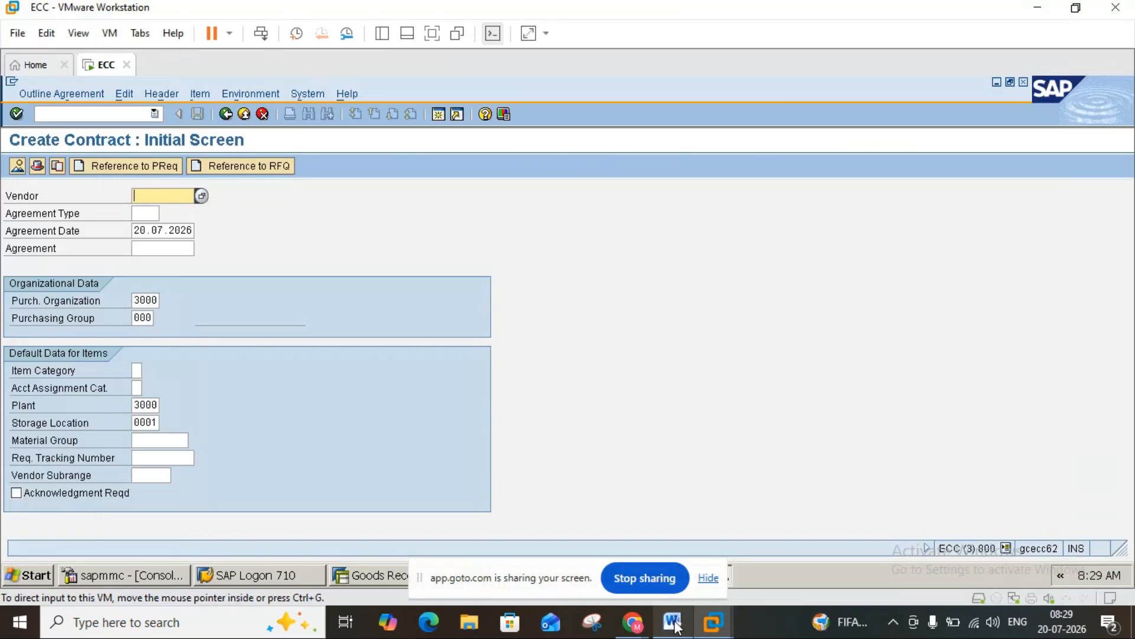
left_click(137, 167)
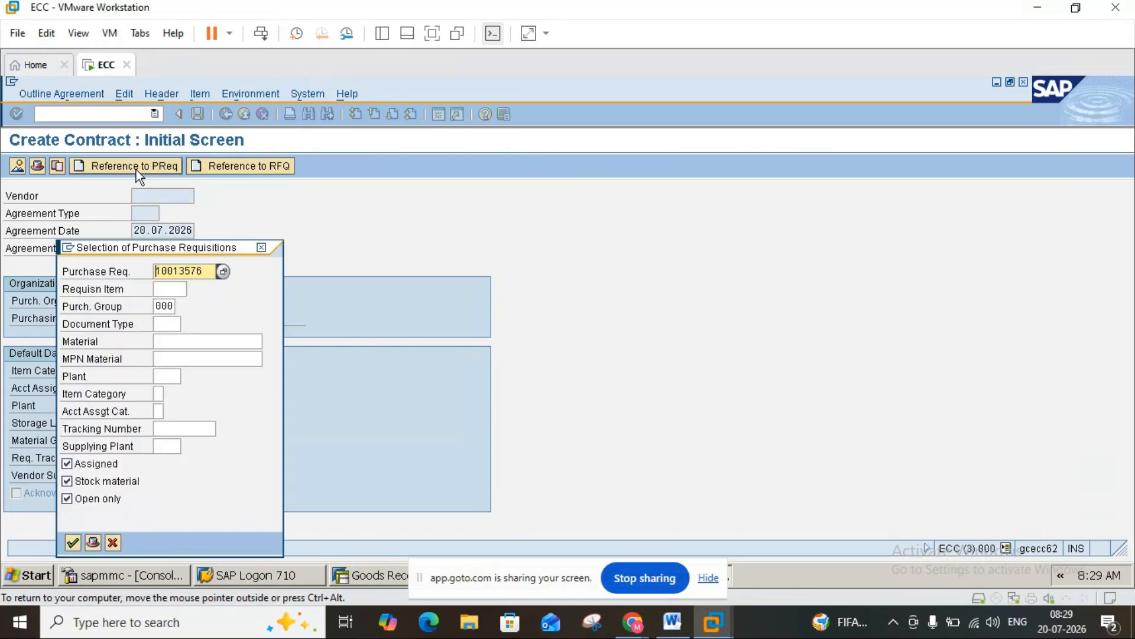
left_click(261, 248)
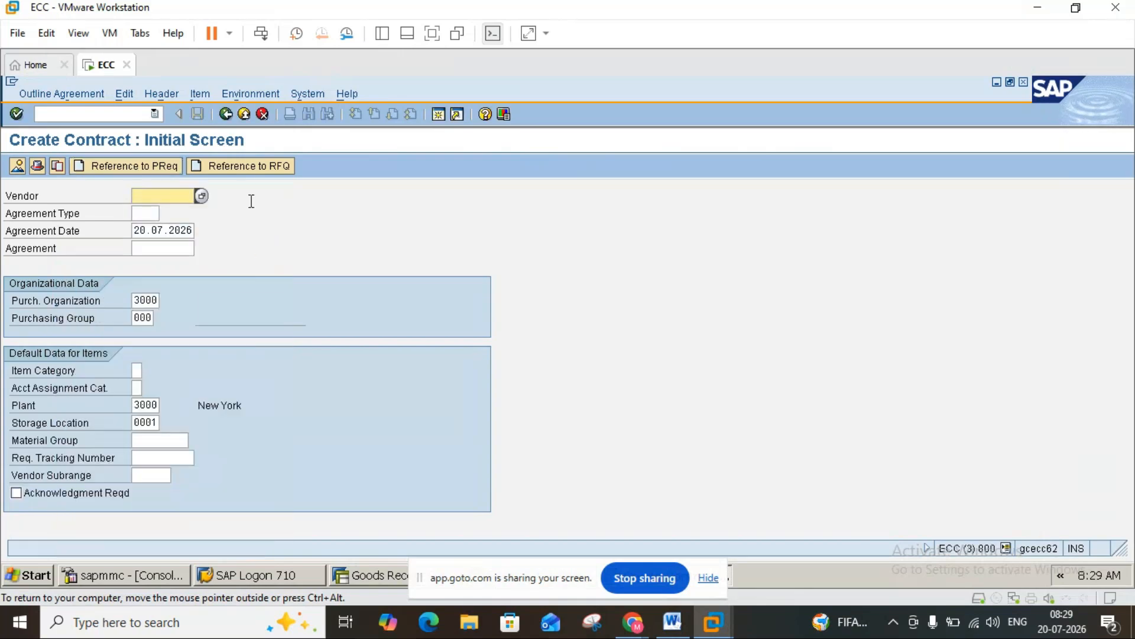
left_click(246, 166)
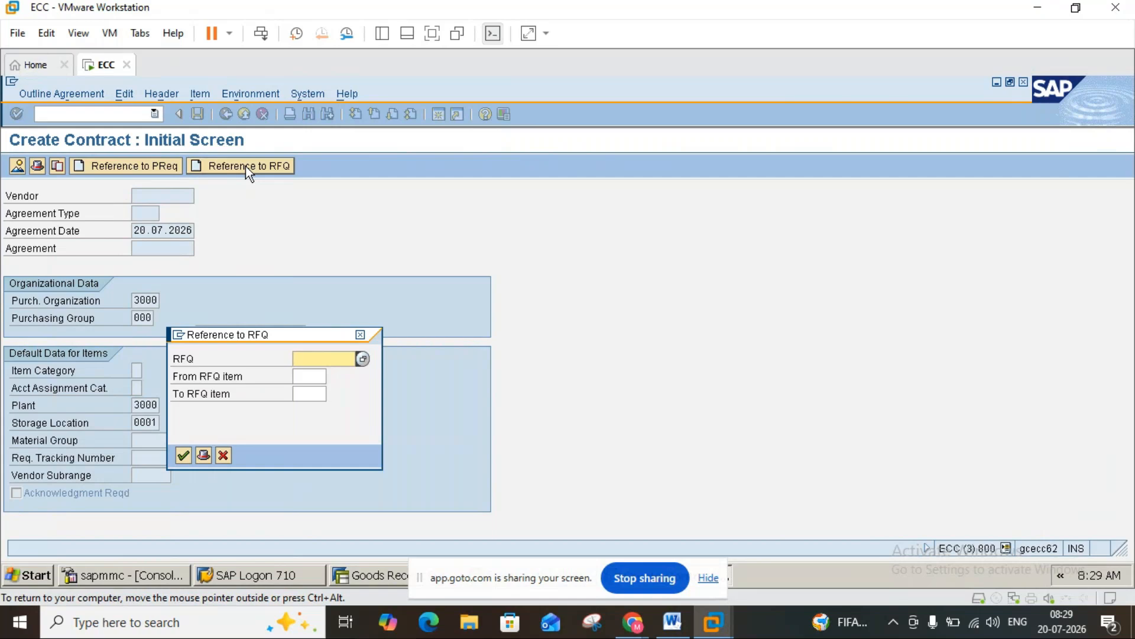
left_click(361, 336)
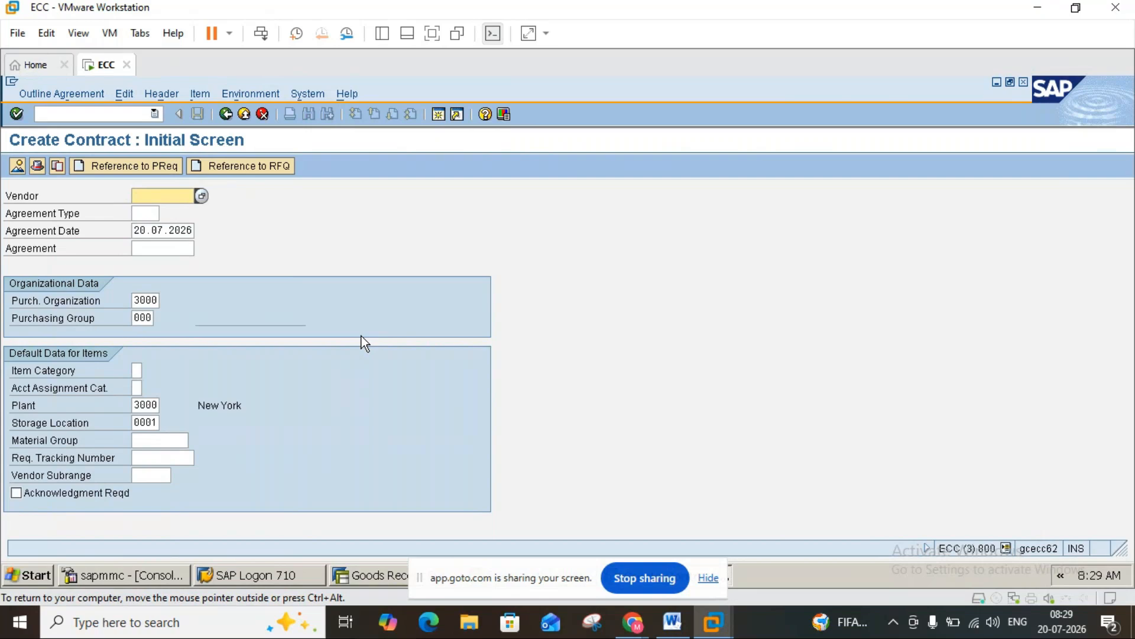
left_click(672, 631)
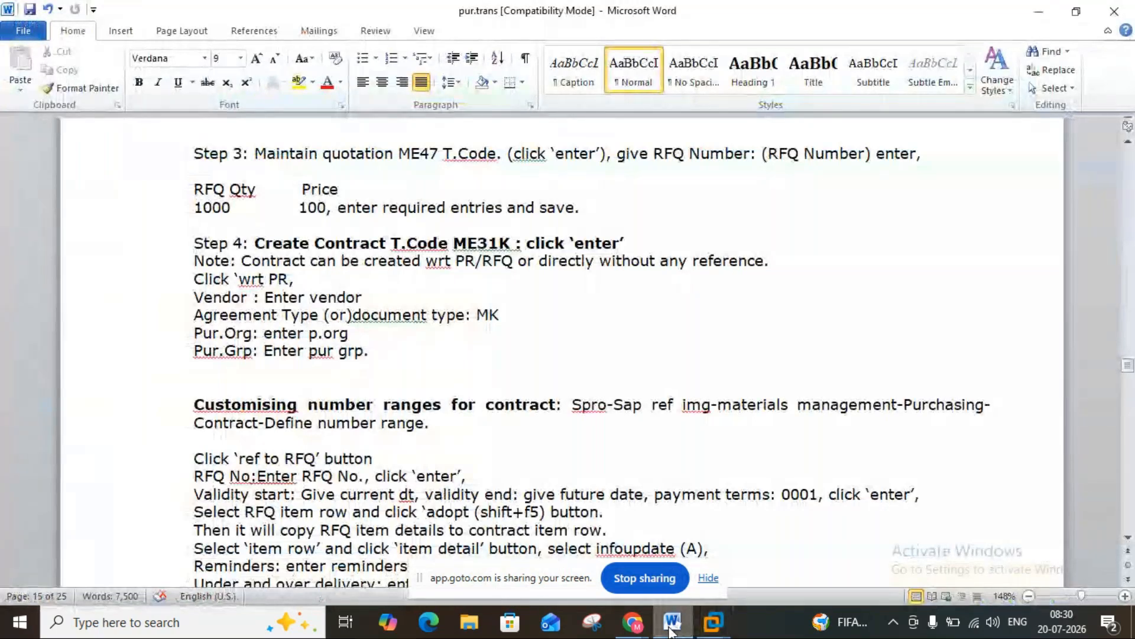
left_click(671, 627)
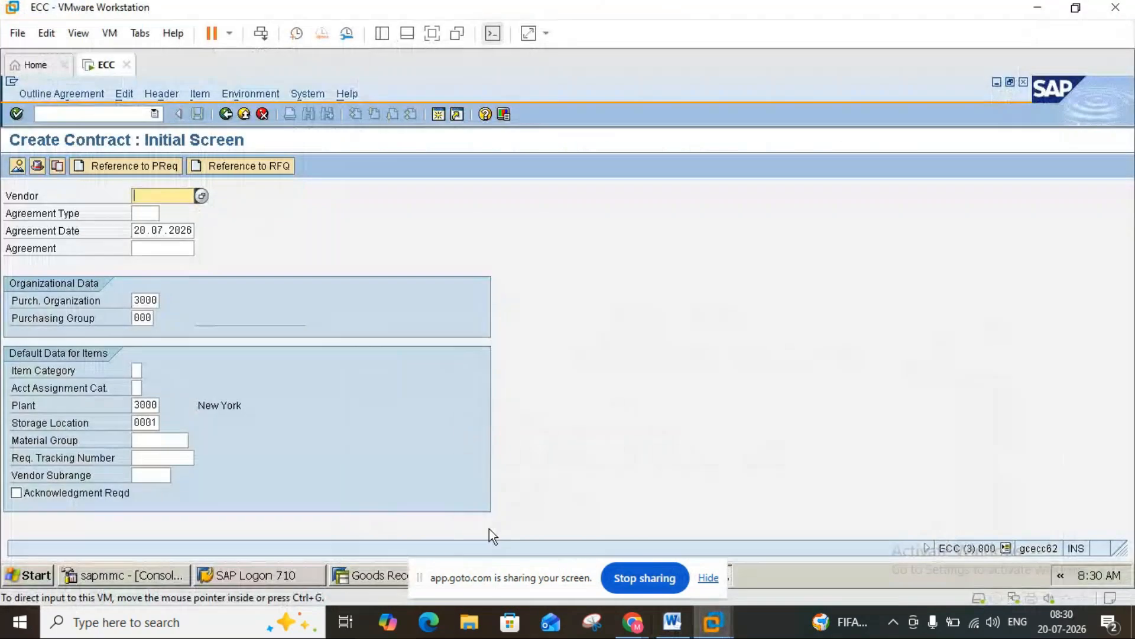
- Try to create the contract with reference to the proposed purchase requisition and close the requisition selection
left_click(134, 166)
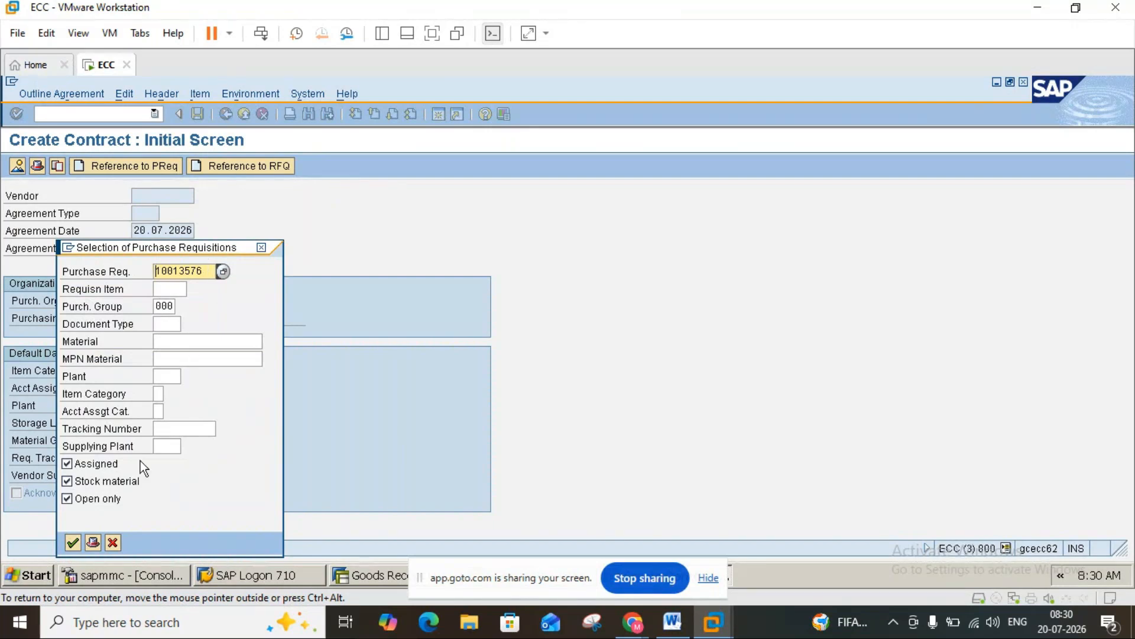
left_click(77, 542)
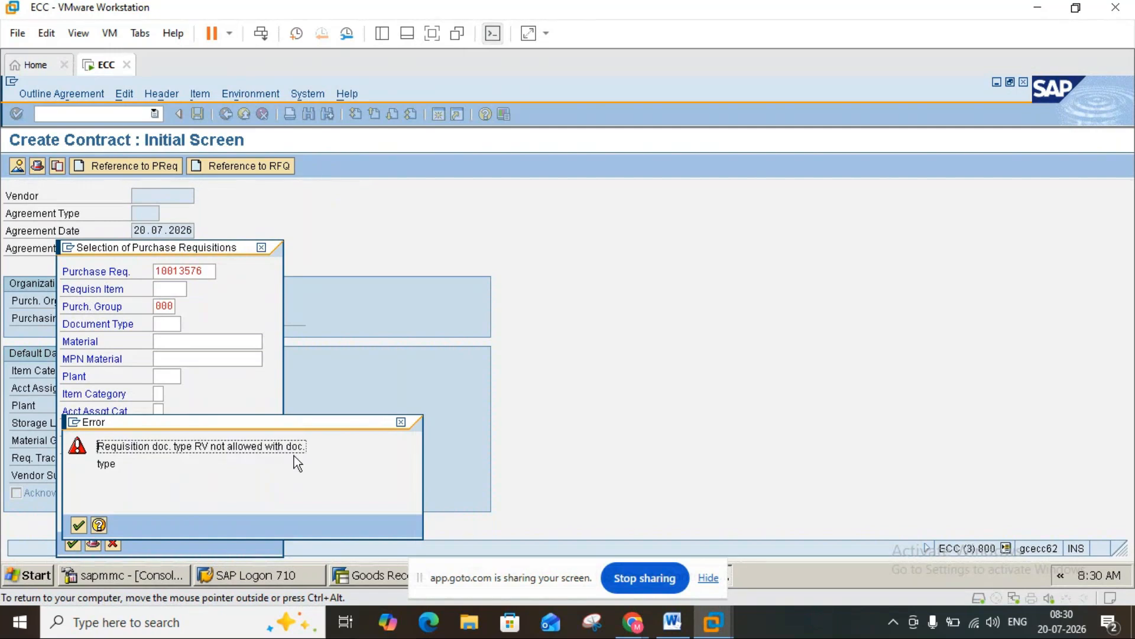
left_click(401, 422)
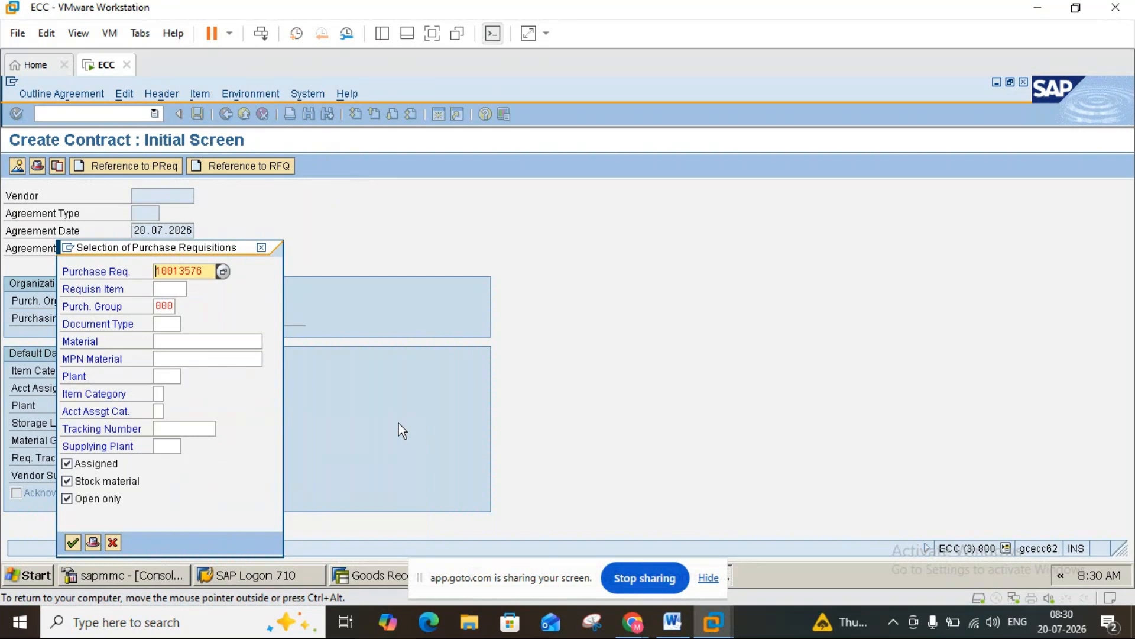
left_click(261, 249)
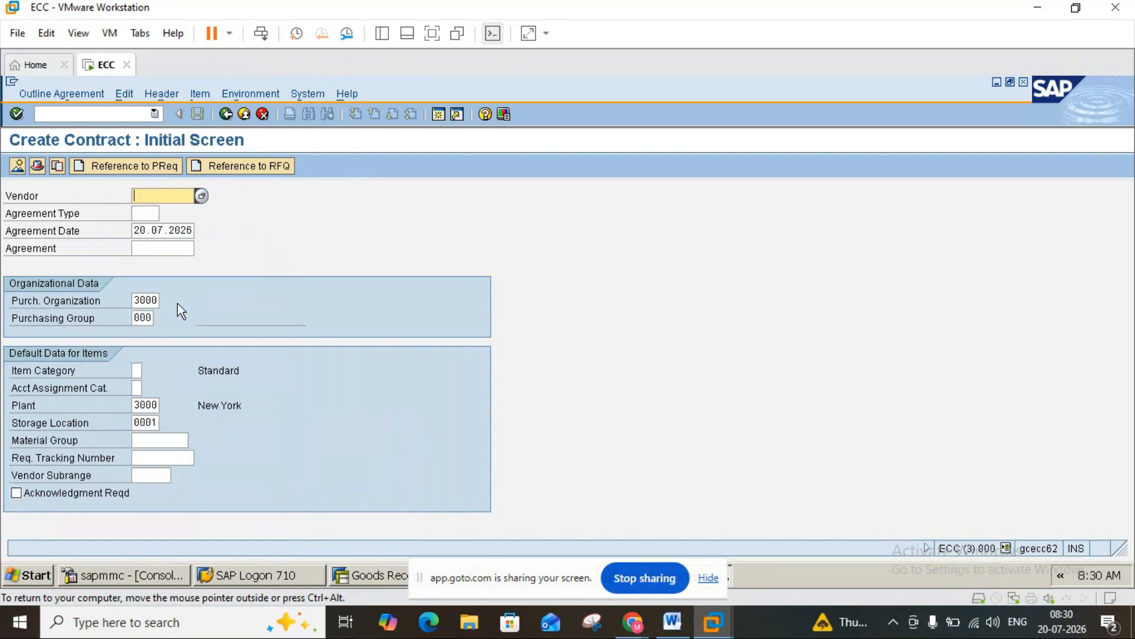
- Look at the contract's RFQ reference prompt, close it unused, and review the RFQ step in the Word notes before returning to SAP
left_click(236, 169)
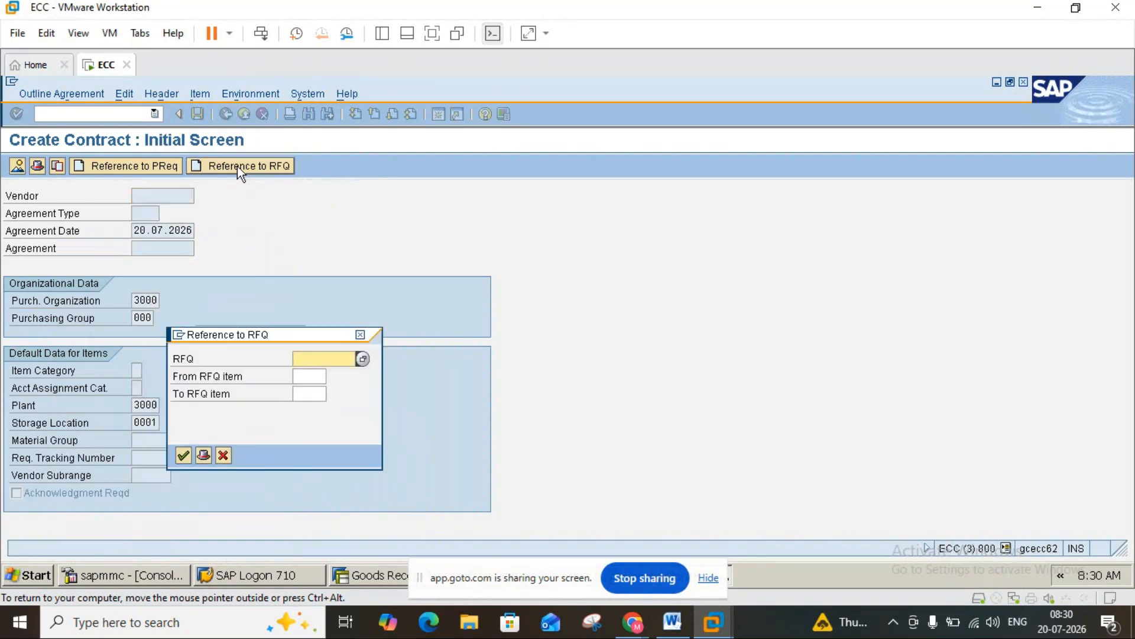
left_click(360, 335)
left_click(672, 621)
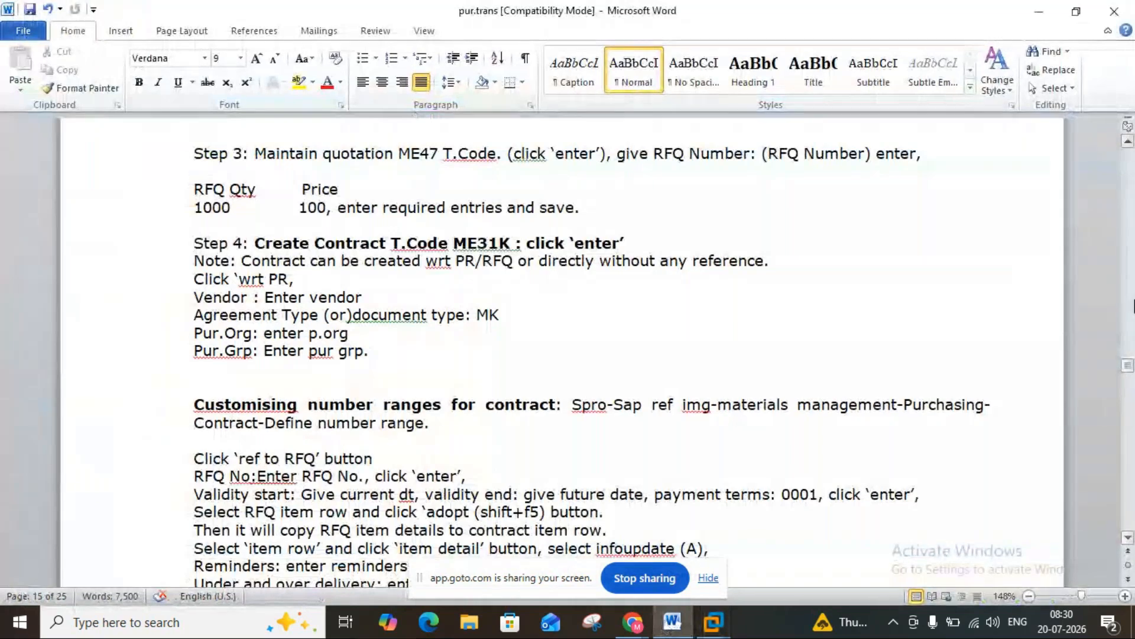
scroll(1129, 290, "up", 6)
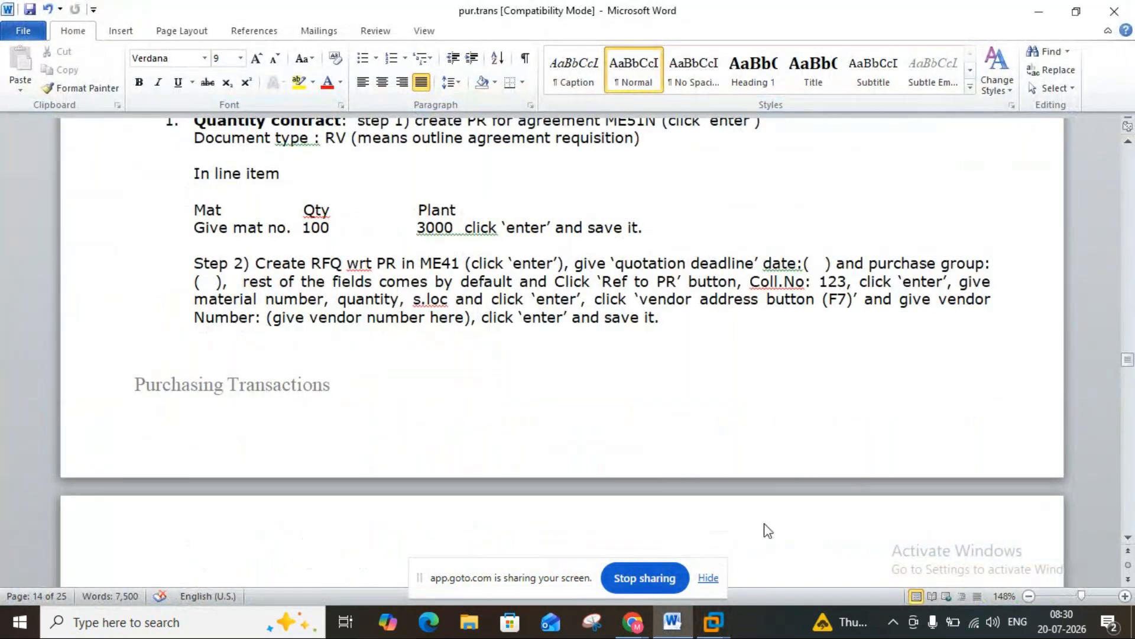
mouse_move(713, 621)
left_click(803, 537)
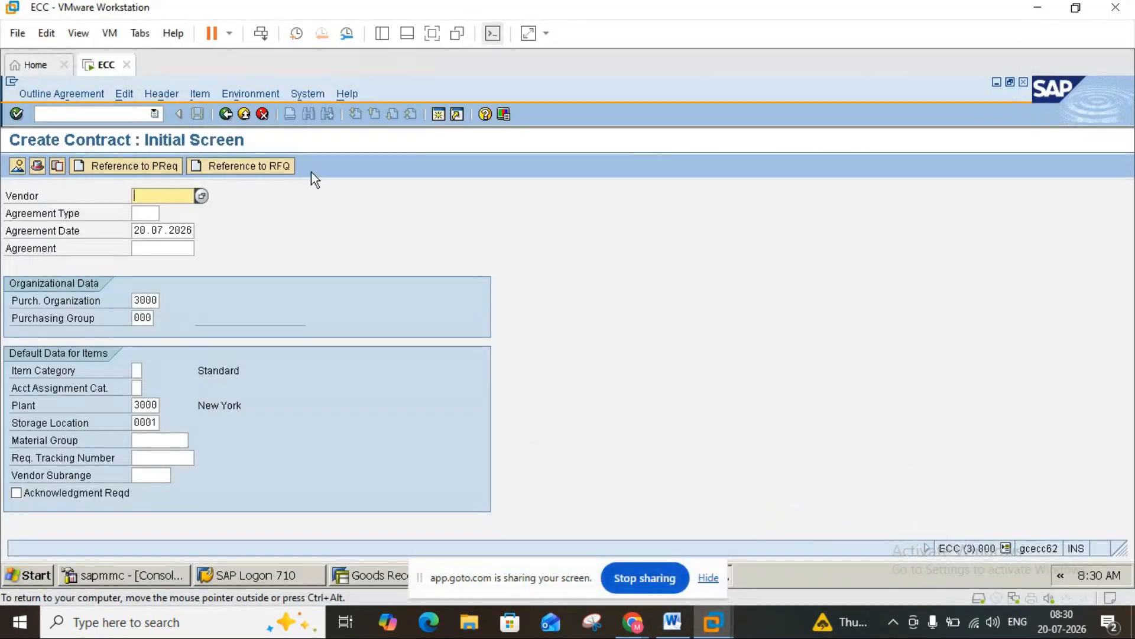
- Look up the proposed RFQ with ME42 in a separate SAP session, view its item overview and exit the transaction
left_click(224, 116)
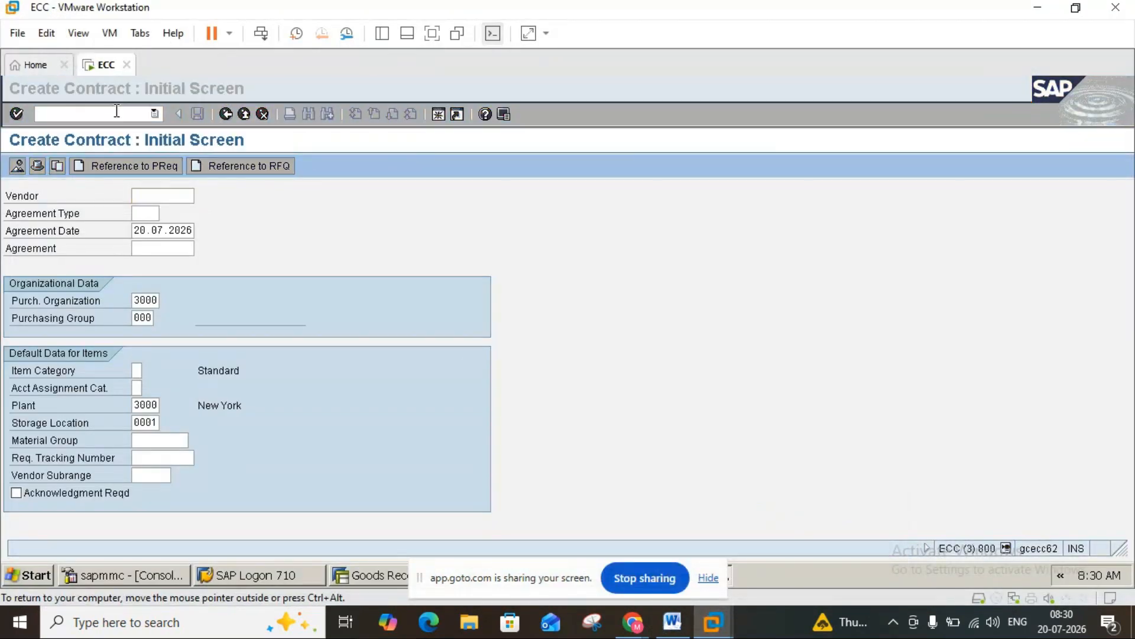
type("me4")
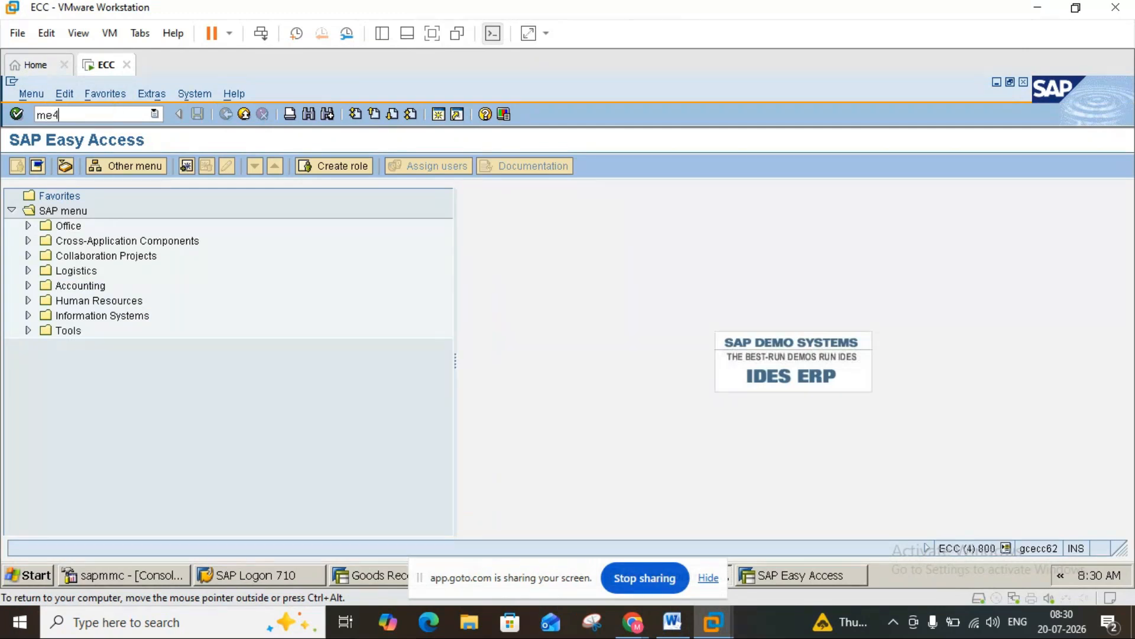
type("2")
key("Return")
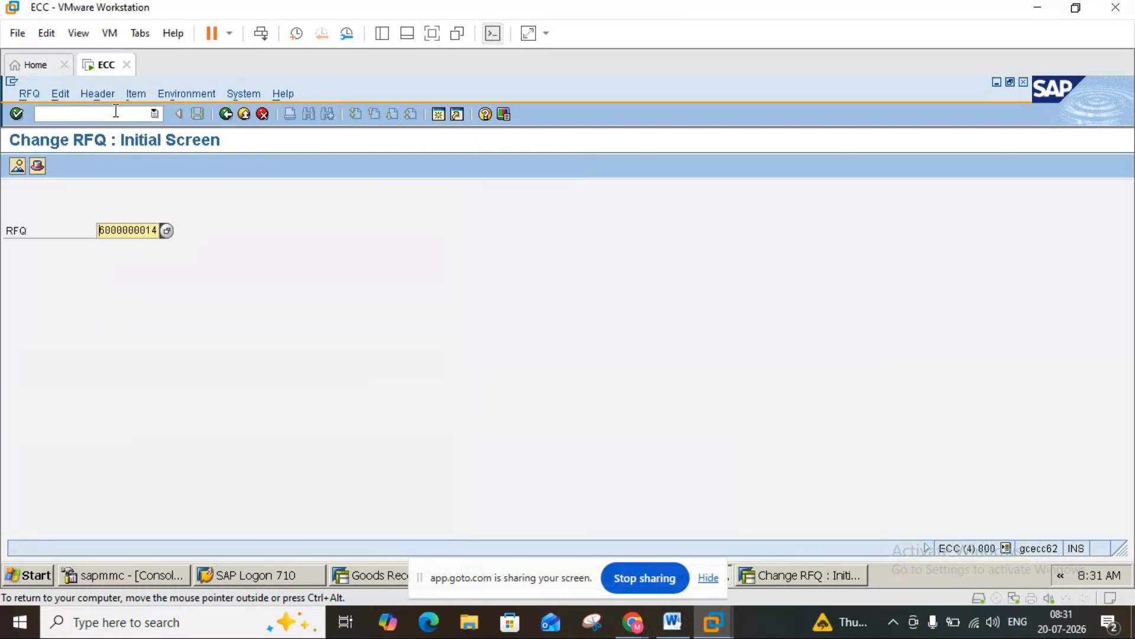
key("Return")
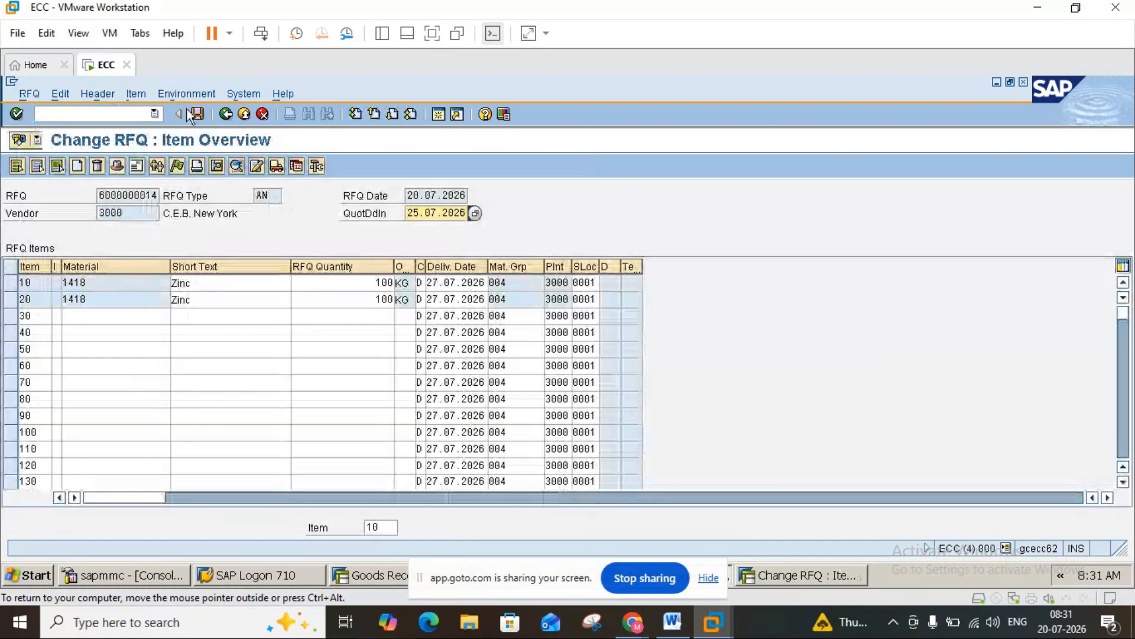
left_click(246, 116)
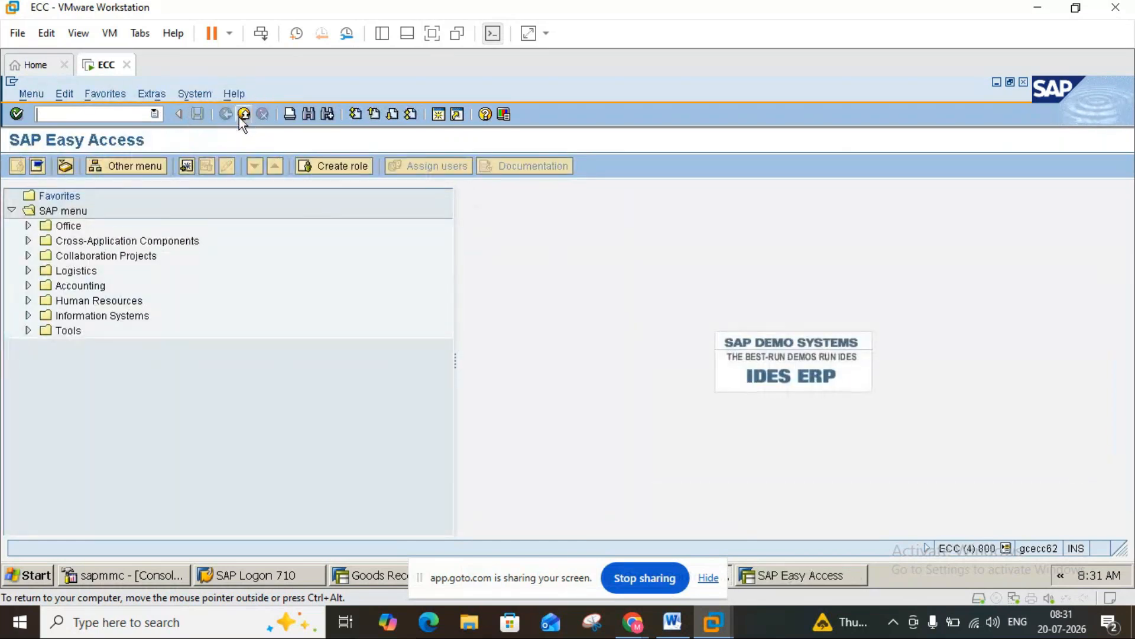
- Try to create the contract with reference to an RFQ, then look up the agreement type in the Word notes' contract step
left_click(248, 168)
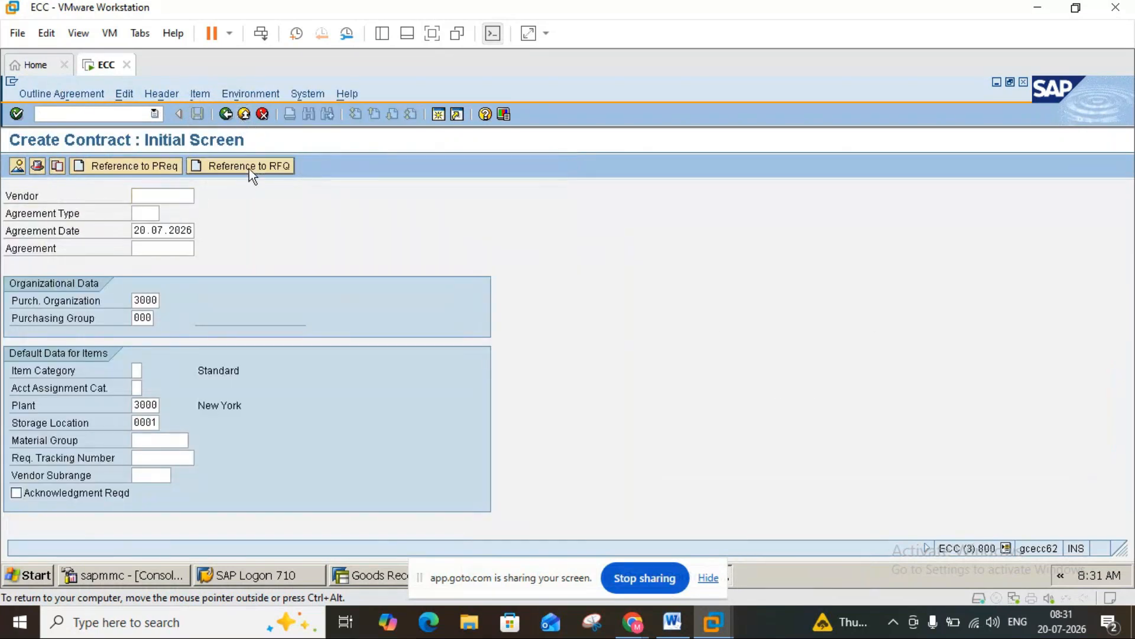
left_click(156, 212)
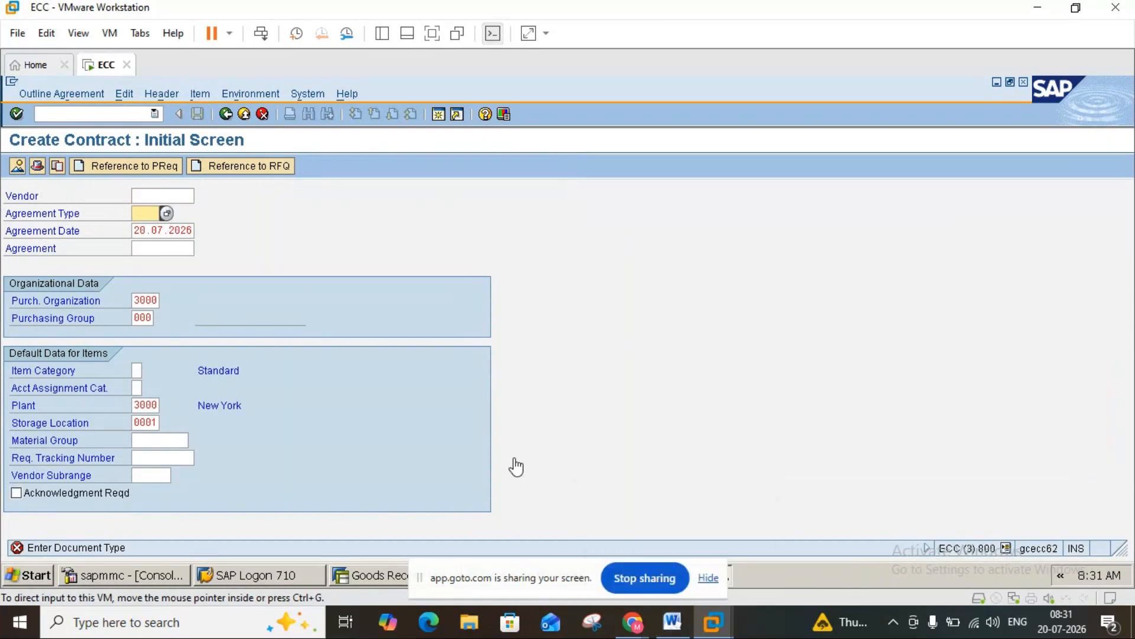
left_click(671, 622)
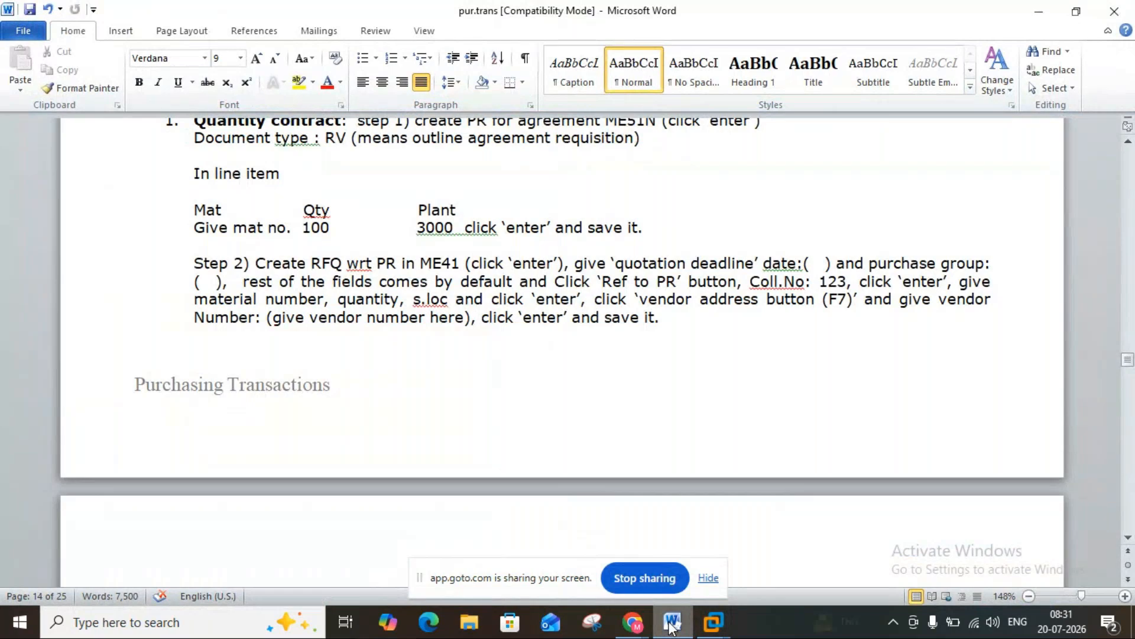
left_click(1128, 537)
left_click(1128, 537)
left_click(1128, 537)
left_click(1128, 537)
left_click(1128, 537)
left_click(1128, 537)
left_click(1128, 537)
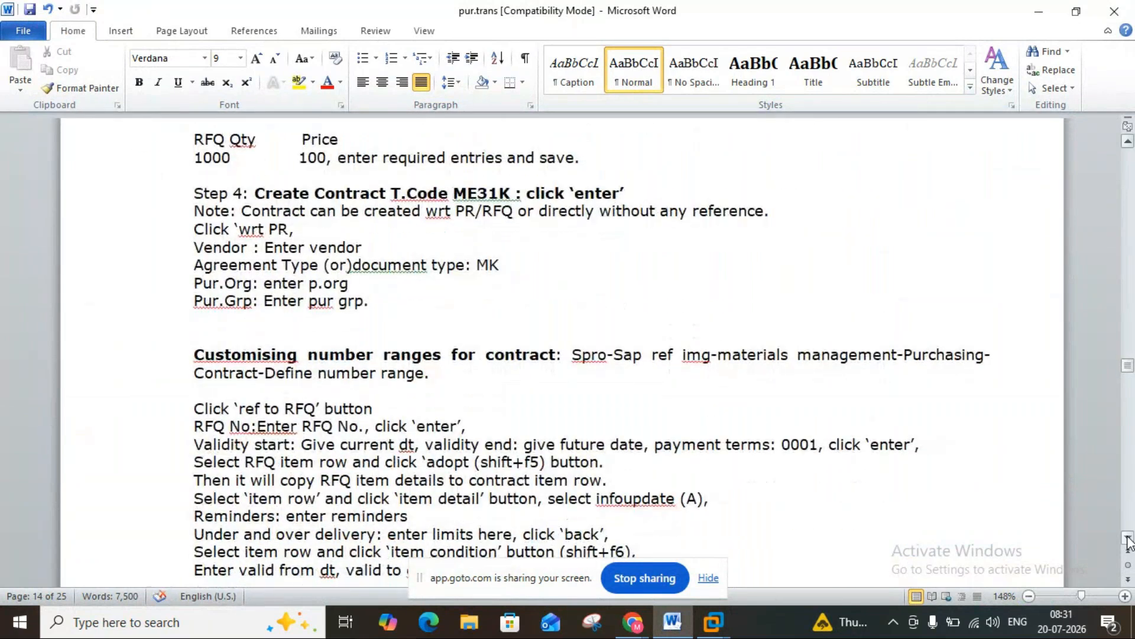
left_click(1128, 537)
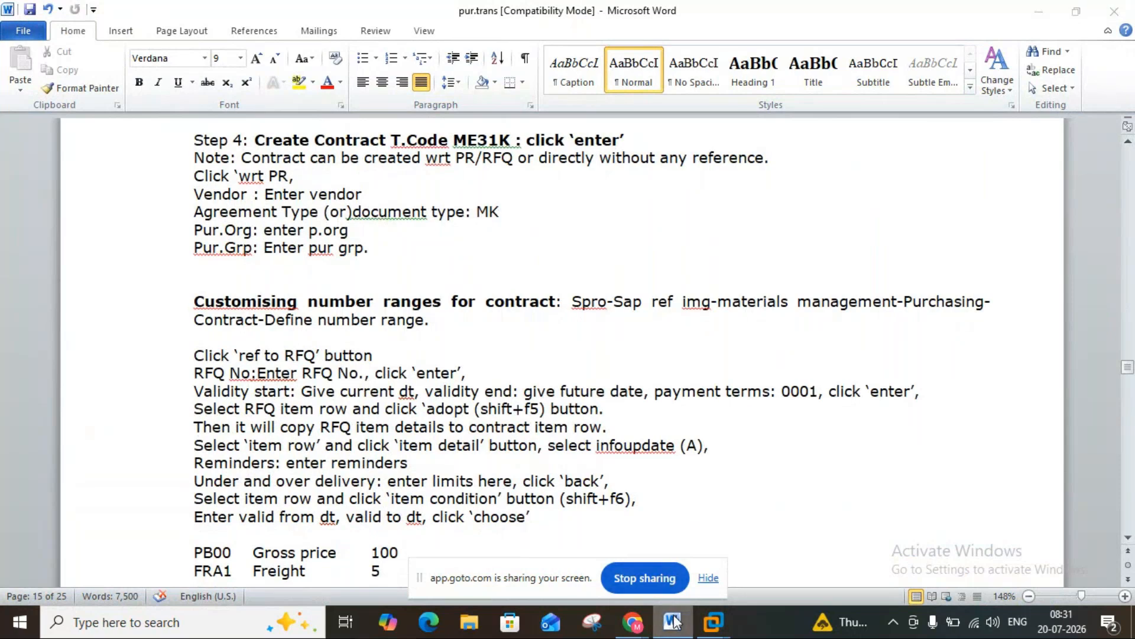
left_click(713, 621)
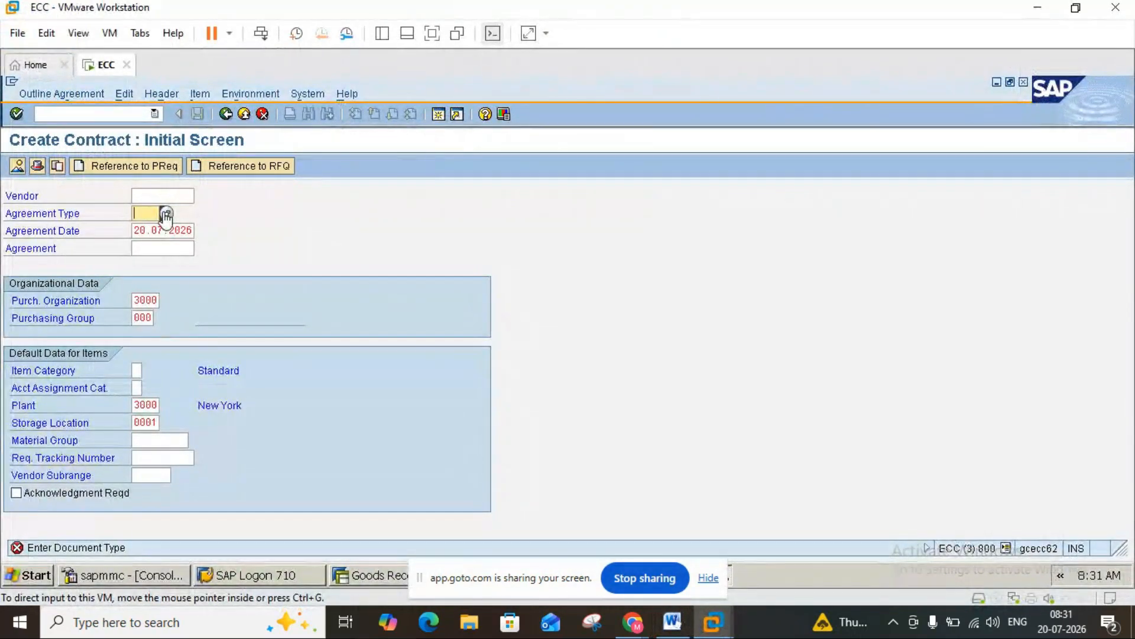
left_click(138, 212)
type("wk")
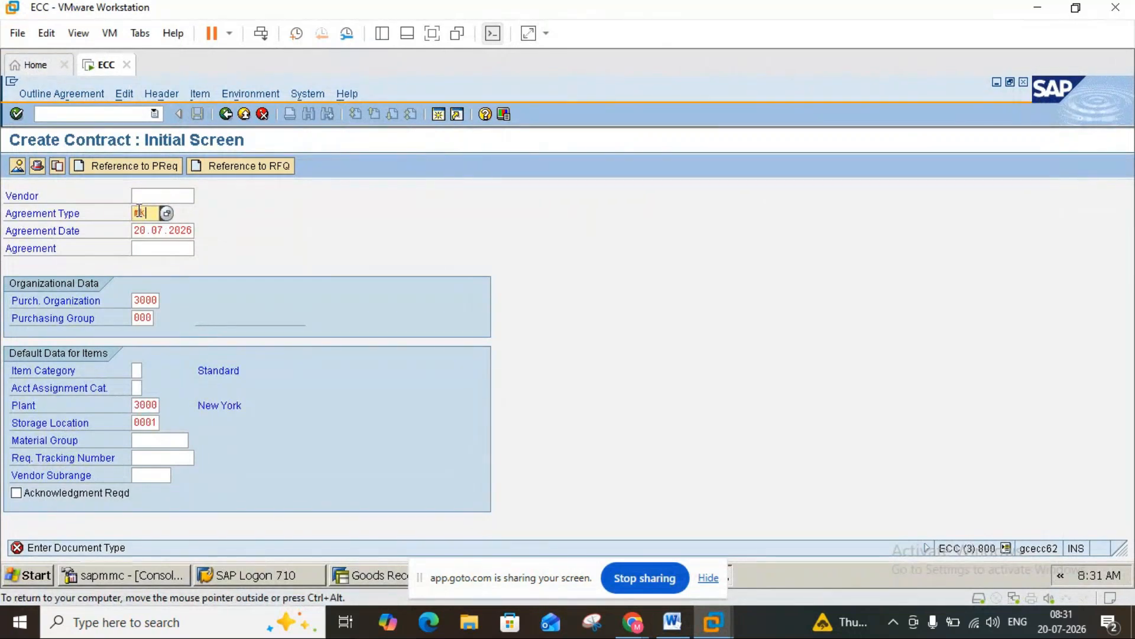
left_click(258, 172)
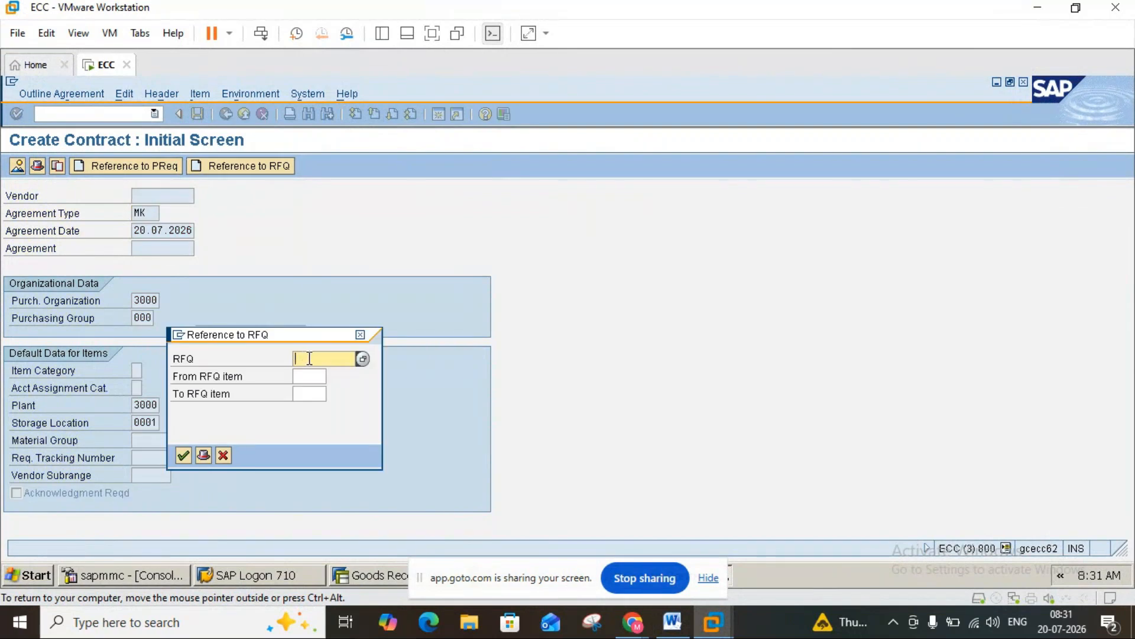
type("6000000014")
left_click(184, 456)
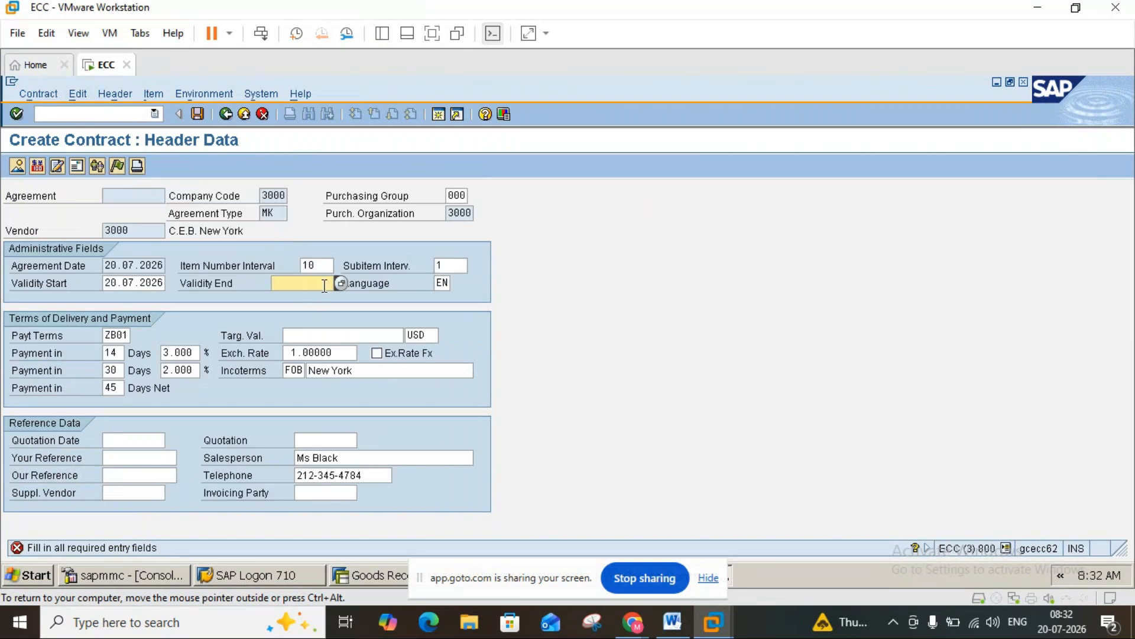
- Check the validity instructions in the Word notes and set the contract's validity end to 20.07.2027 in SAP
left_click(674, 622)
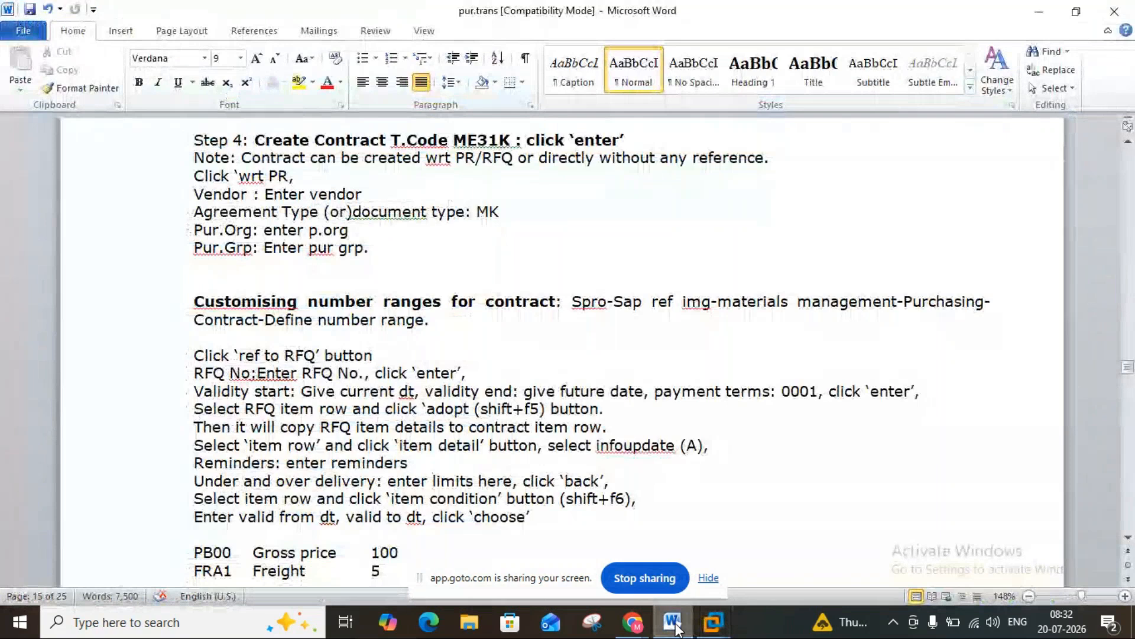
left_click(674, 622)
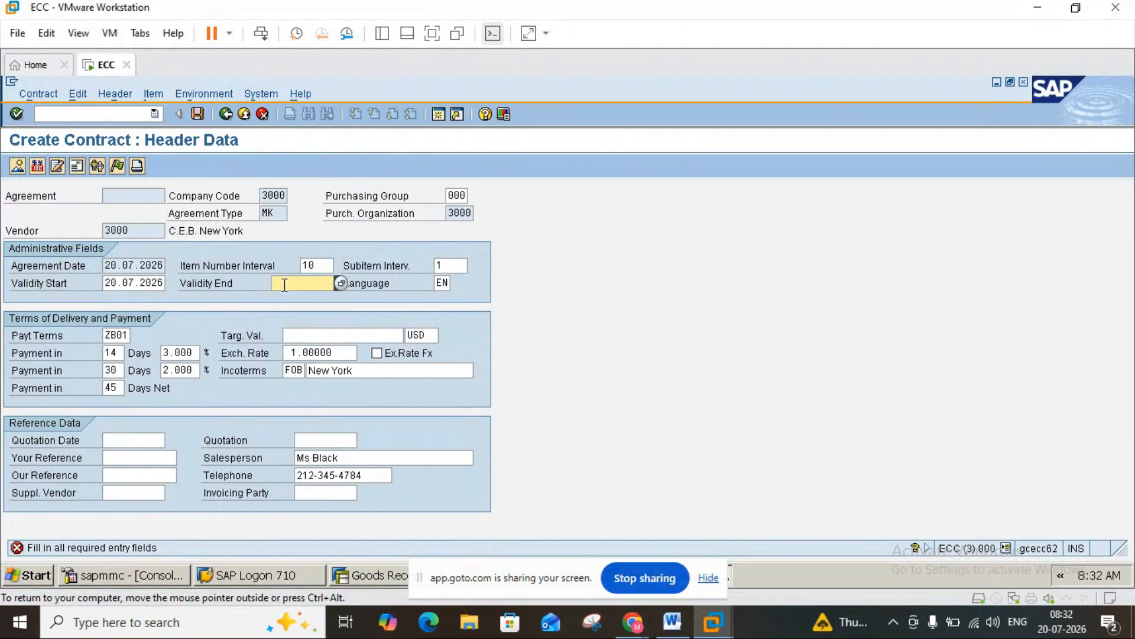
left_click(335, 283)
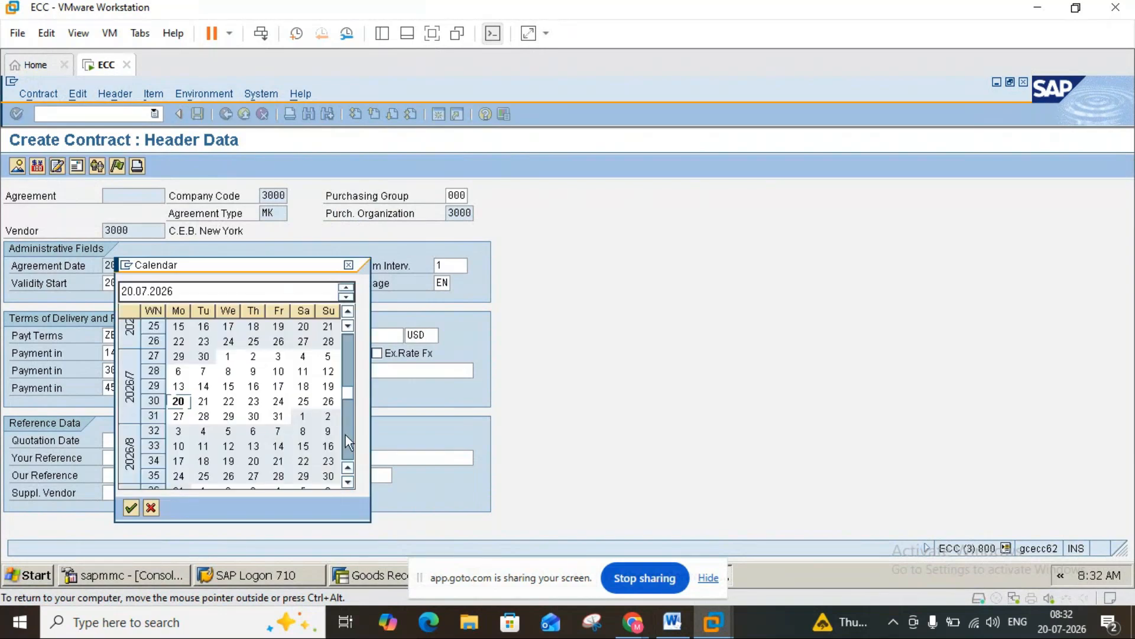
left_click(347, 441)
left_click(346, 438)
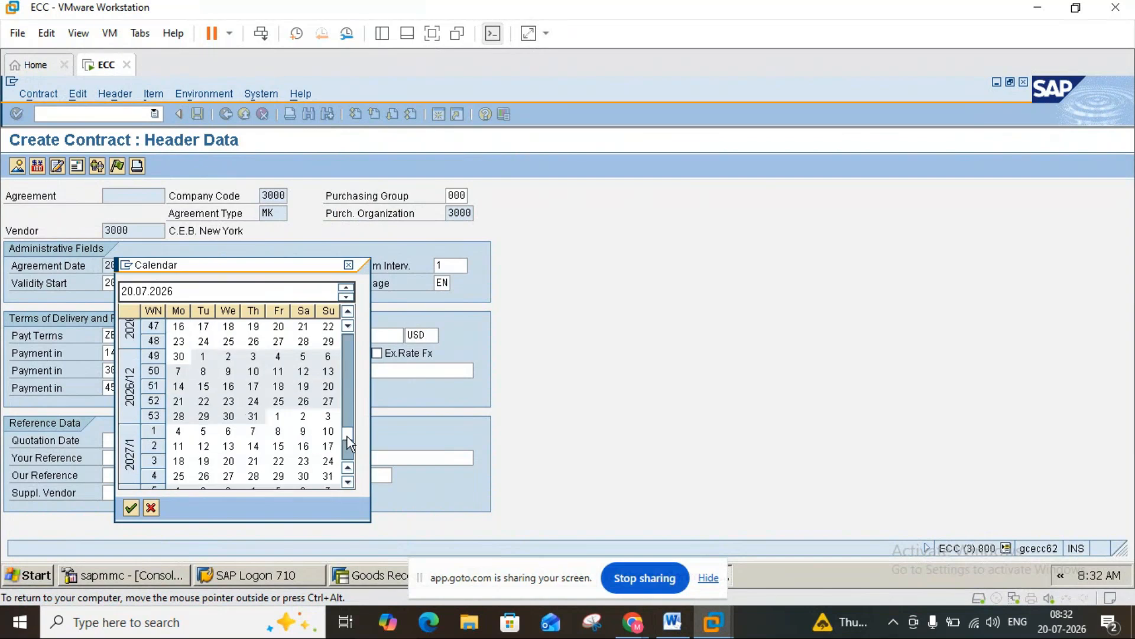
left_click(347, 448)
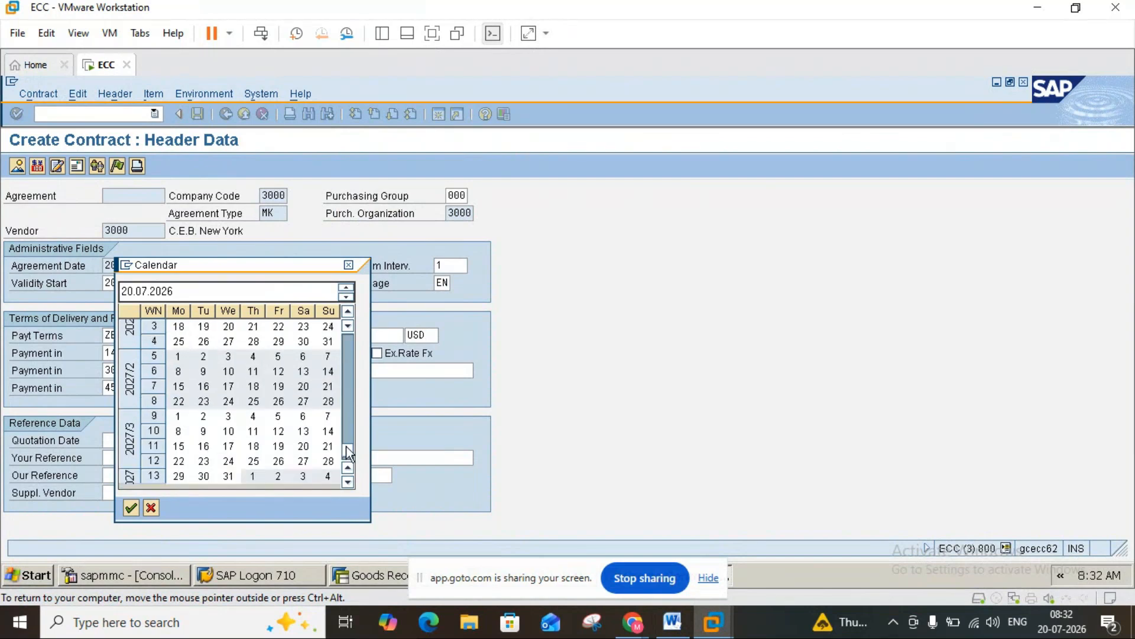
left_click(348, 482)
left_click(348, 482)
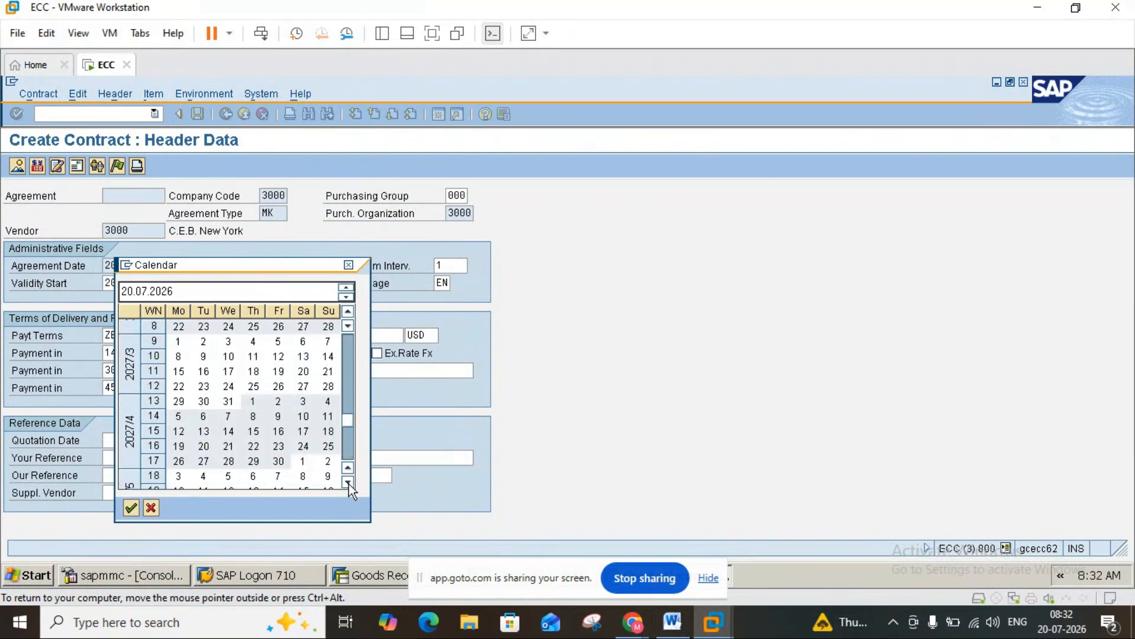
left_click(348, 482)
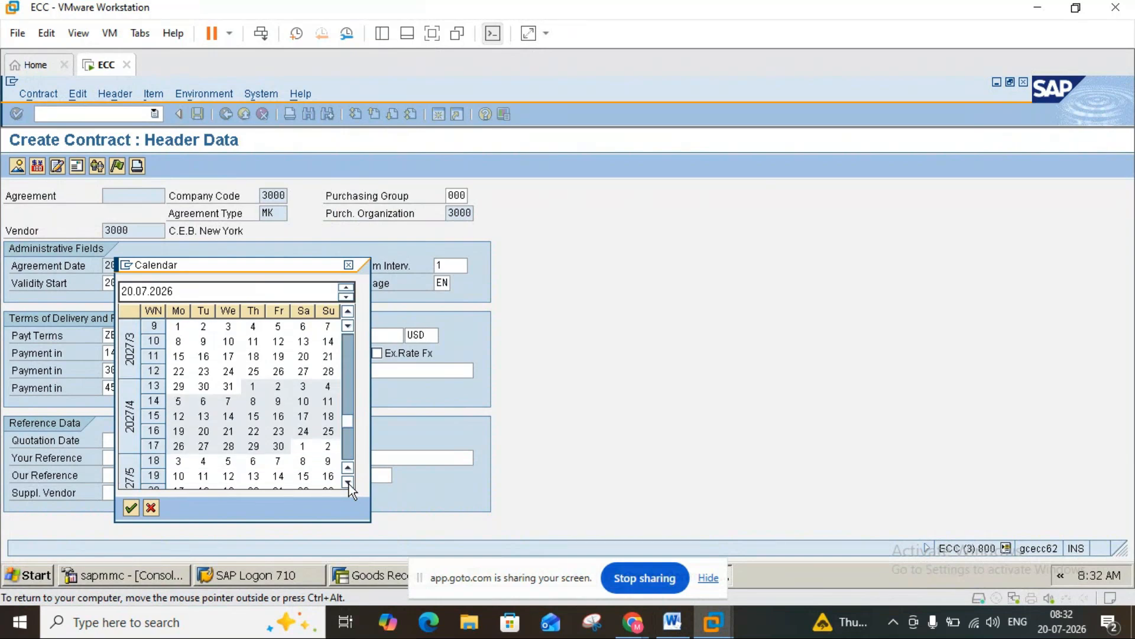
left_click(349, 484)
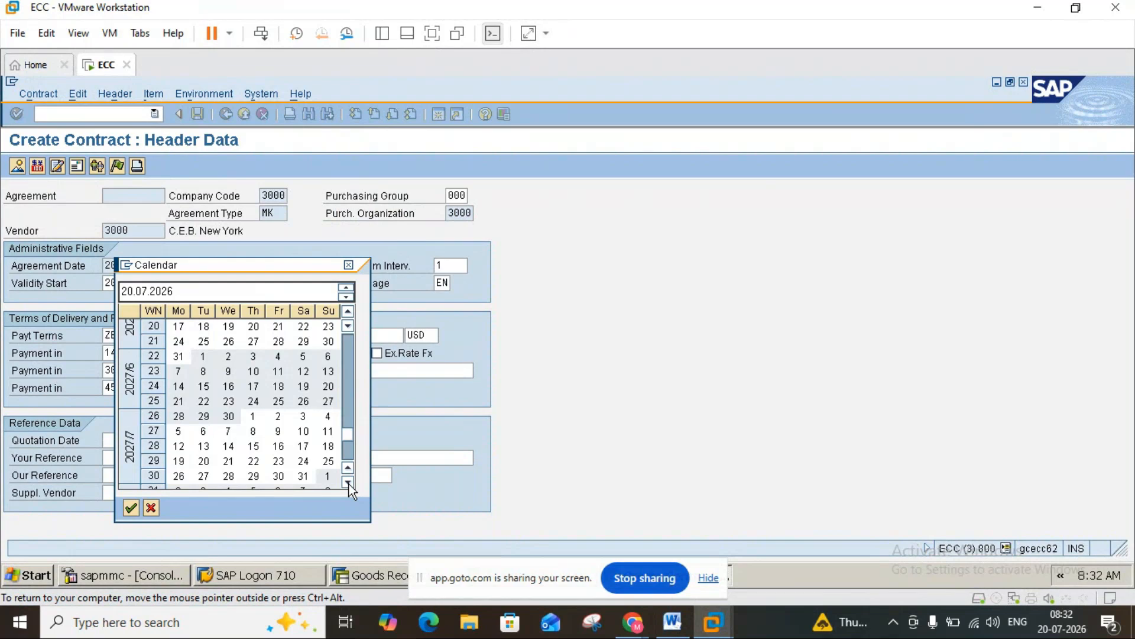
left_click(348, 484)
left_click(349, 483)
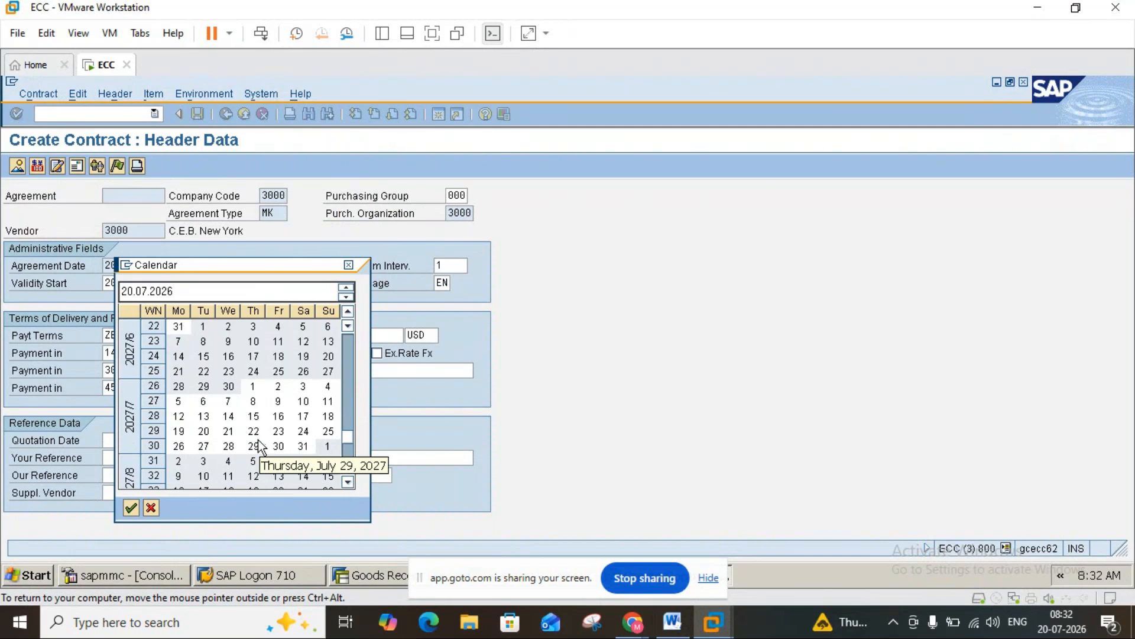
double_click(209, 432)
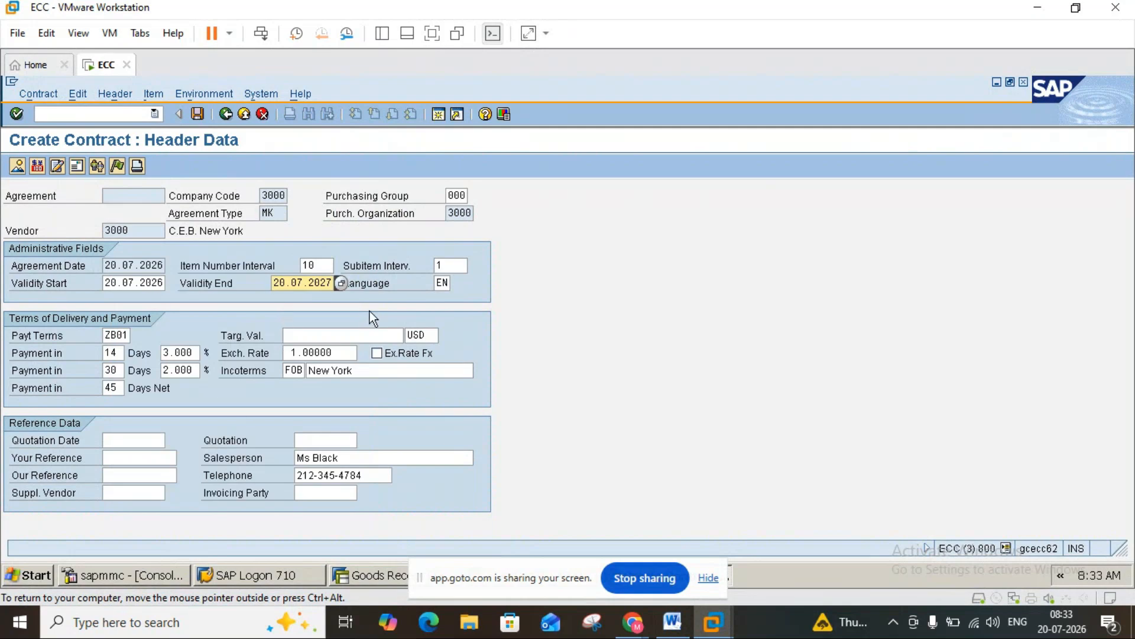
- Compare the Word notes on payment terms, RFQ item adoption and item conditions with the contract header's target value field in SAP
left_click(673, 622)
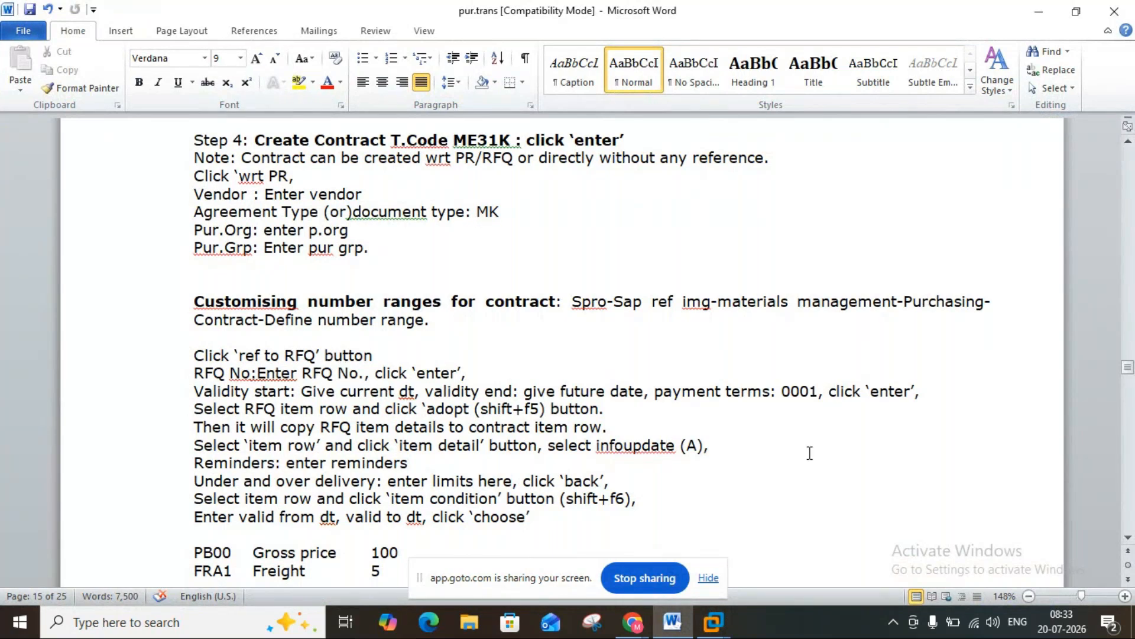
left_click(1128, 538)
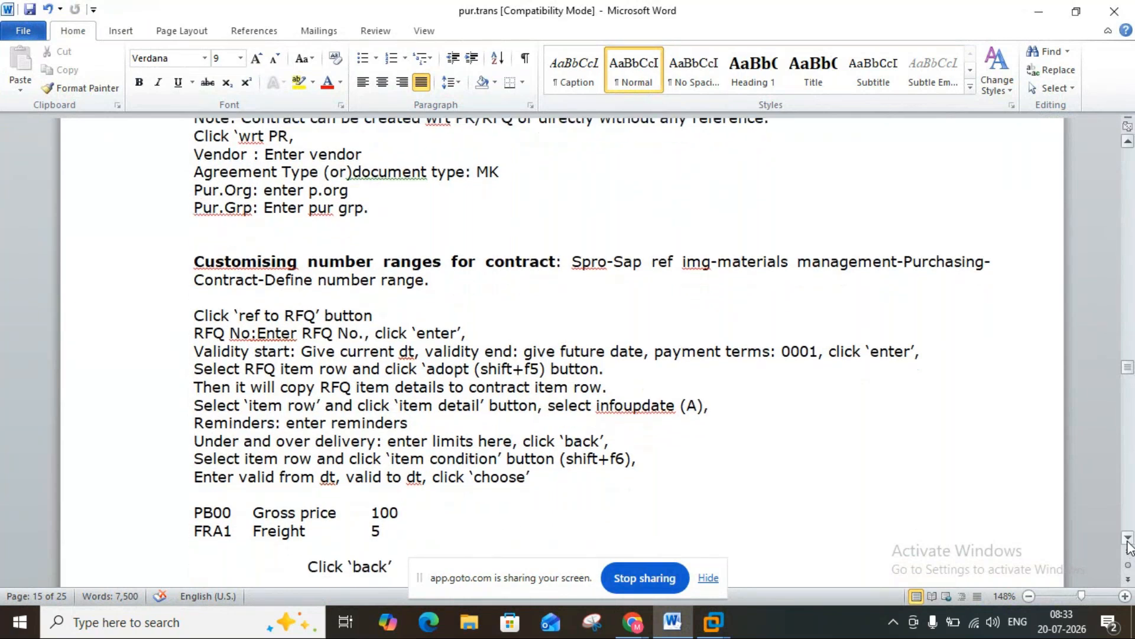
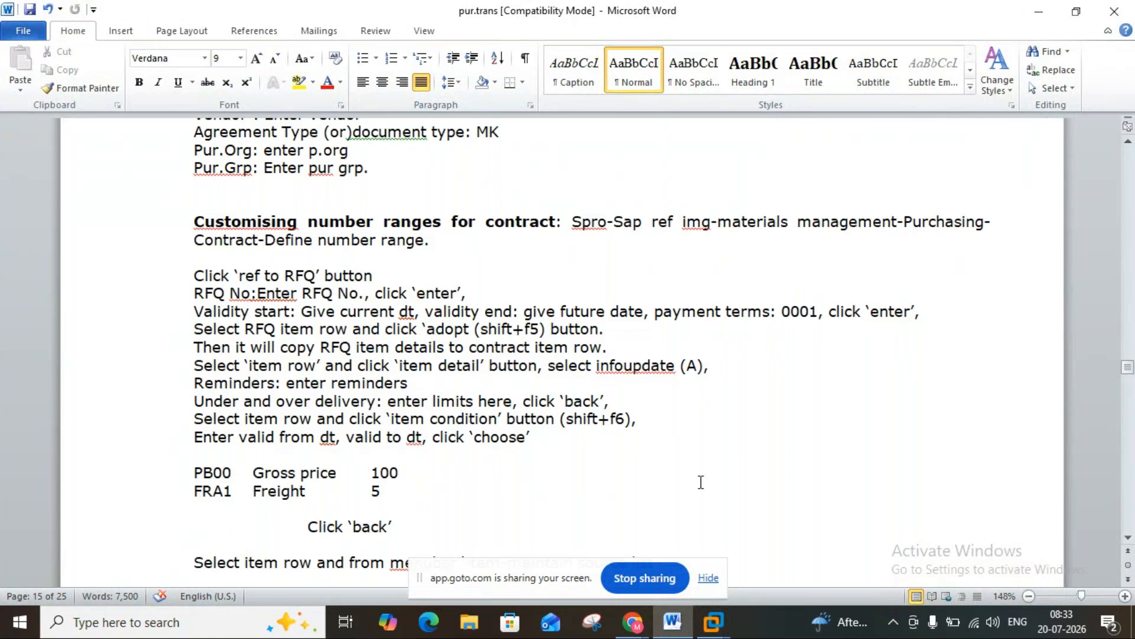
mouse_move(714, 621)
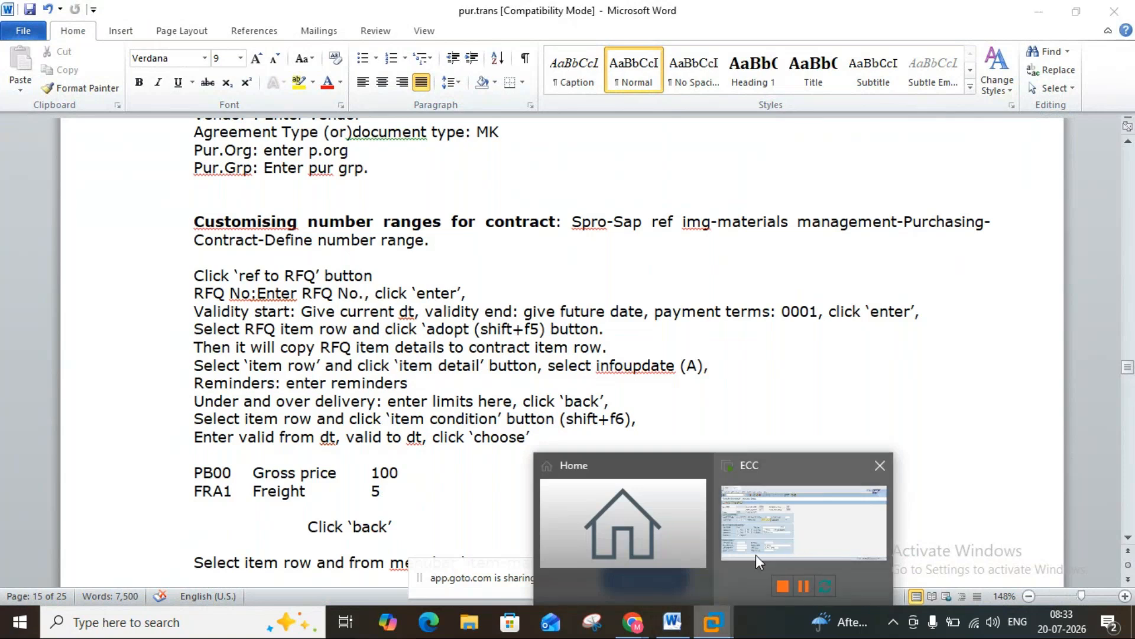
left_click(758, 536)
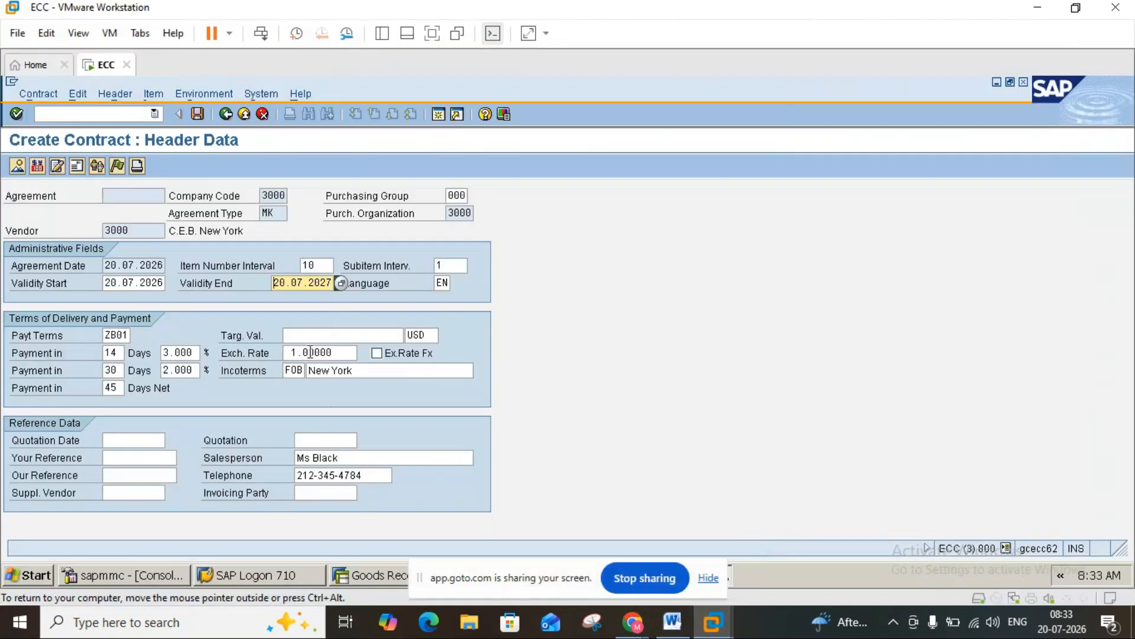
left_click(351, 340)
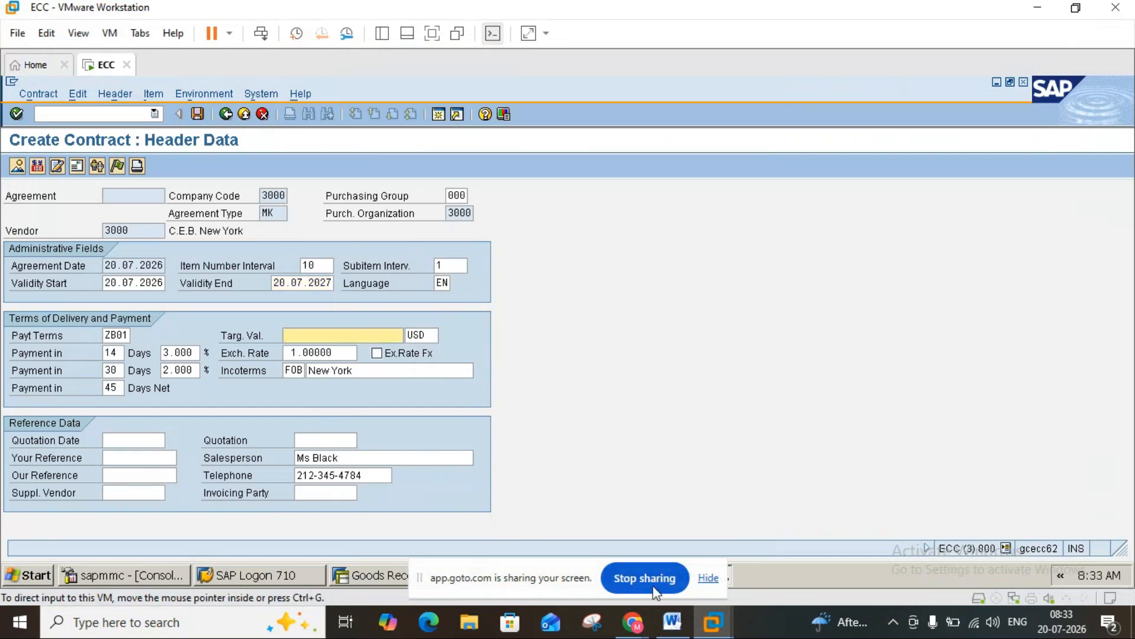
left_click(680, 630)
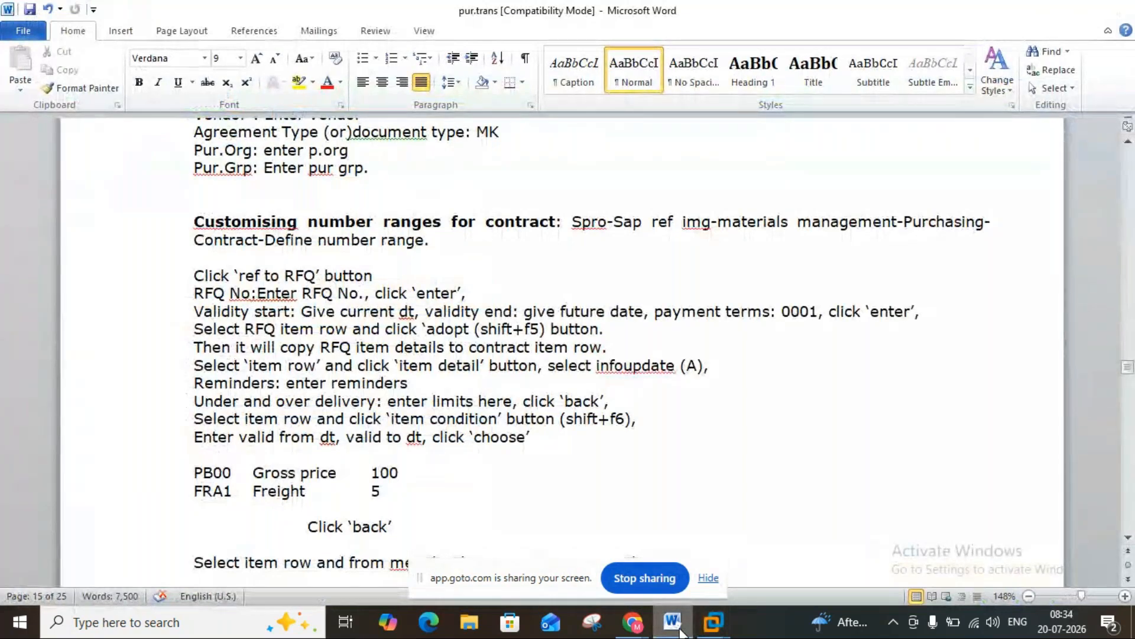
- Back in SAP, set the contract's target value to 10000 and adopt RFQ items 10 and 20 with their details
left_click(713, 621)
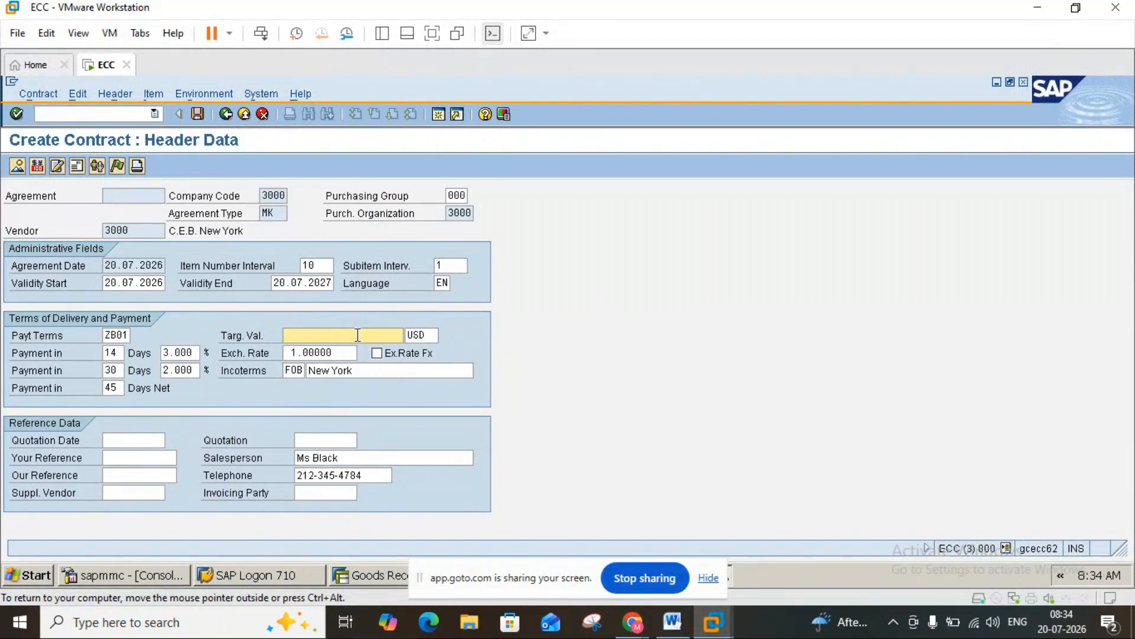
type("10000")
key("Return")
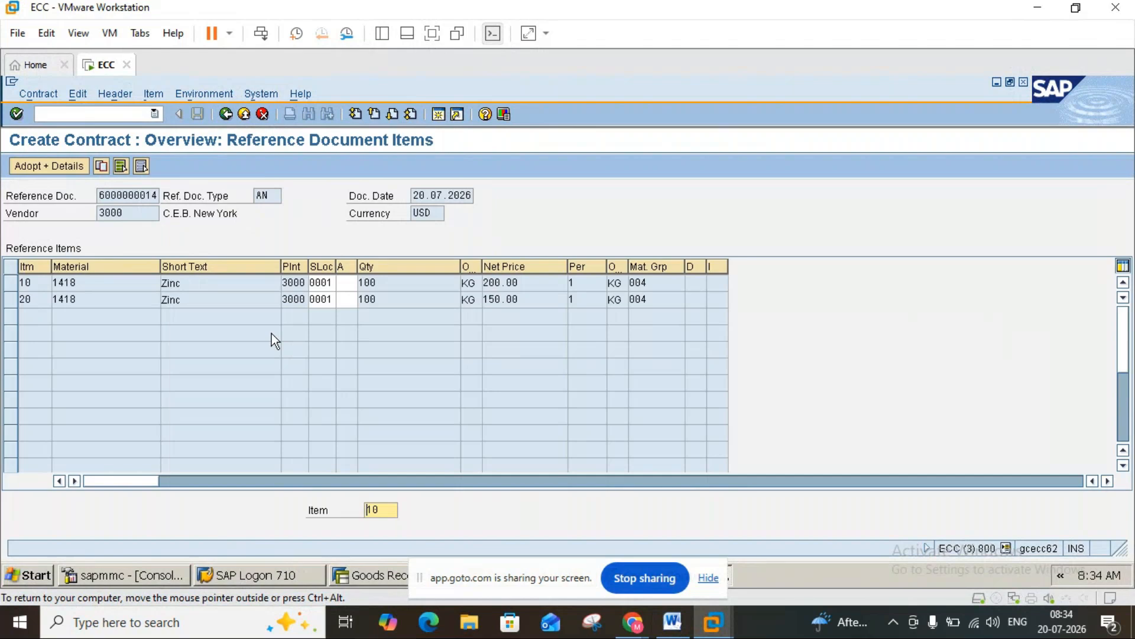
left_click(12, 288)
left_click(12, 299)
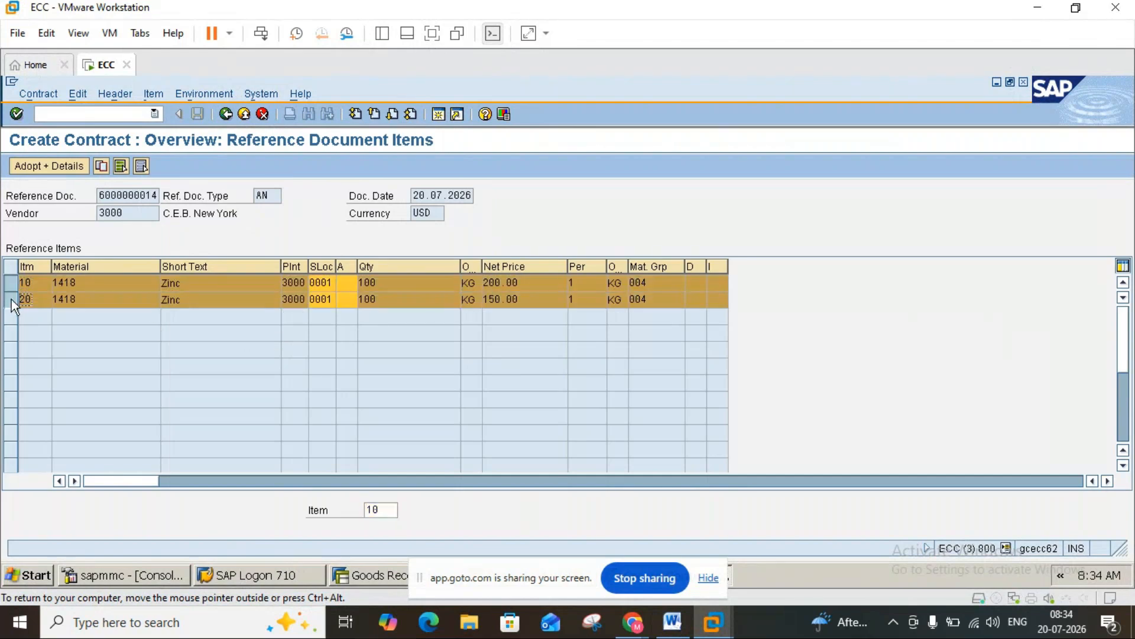
left_click(58, 167)
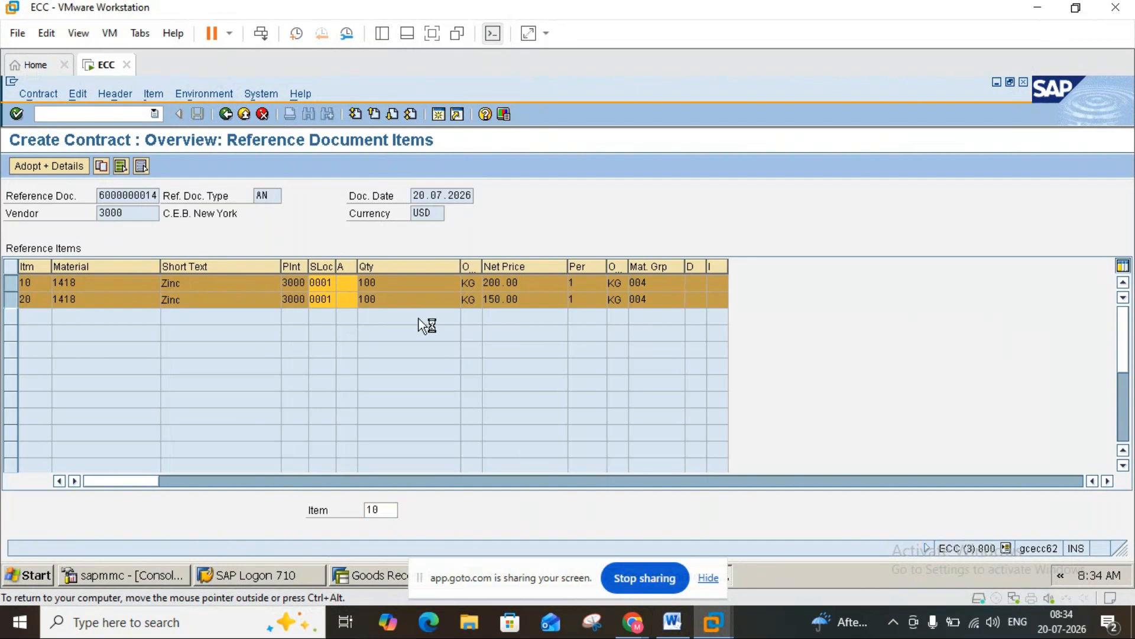
- Check the item detail and item condition instructions in the Word notes, and return to SAP
left_click(672, 622)
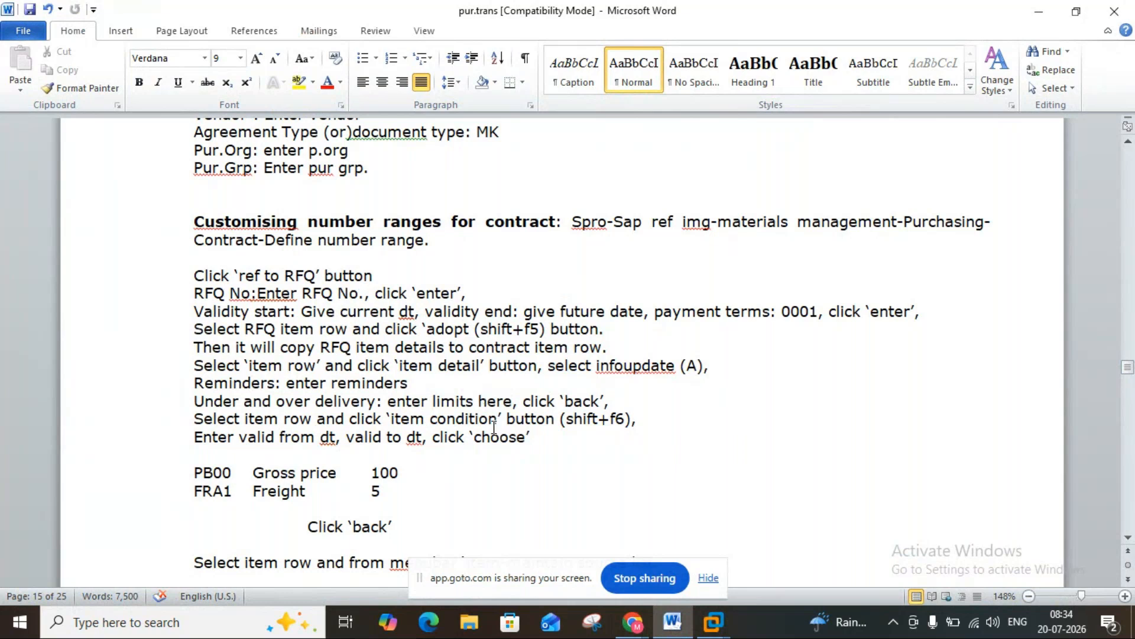
left_click(713, 621)
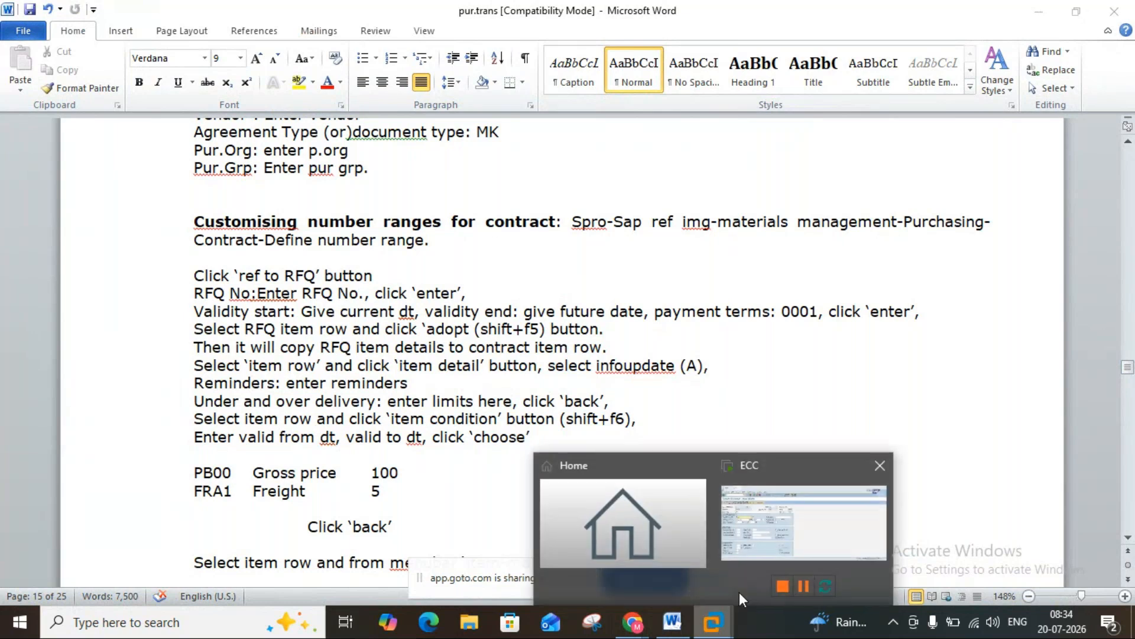
left_click(761, 551)
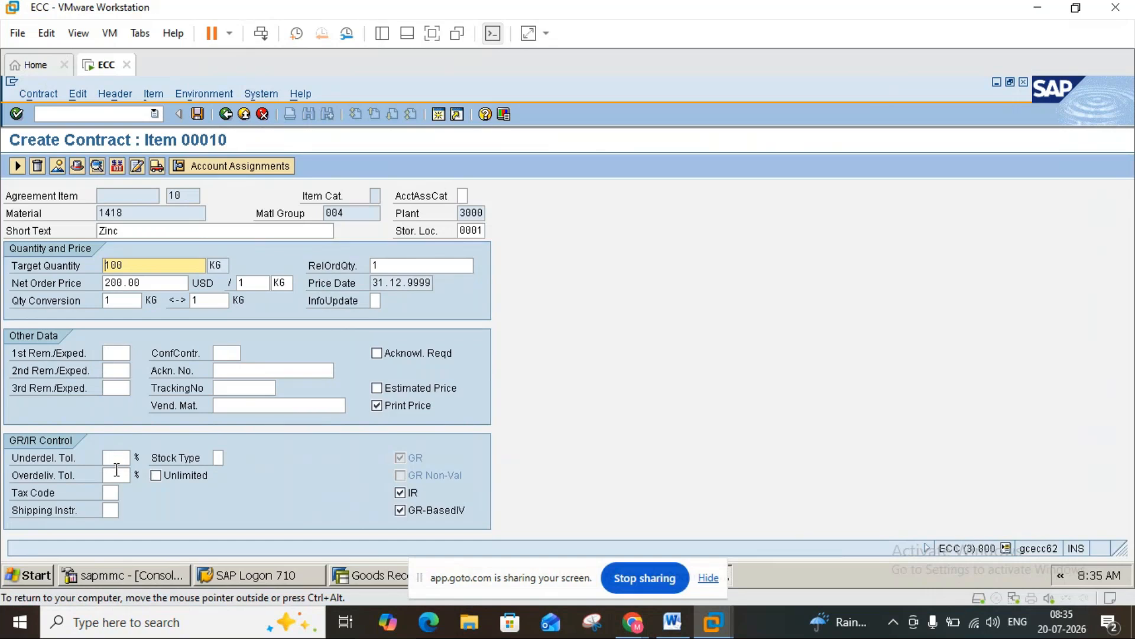
- Review the condition types offered for item 10's gross price condition and copy the selected RFQ items into the contract
left_click(119, 167)
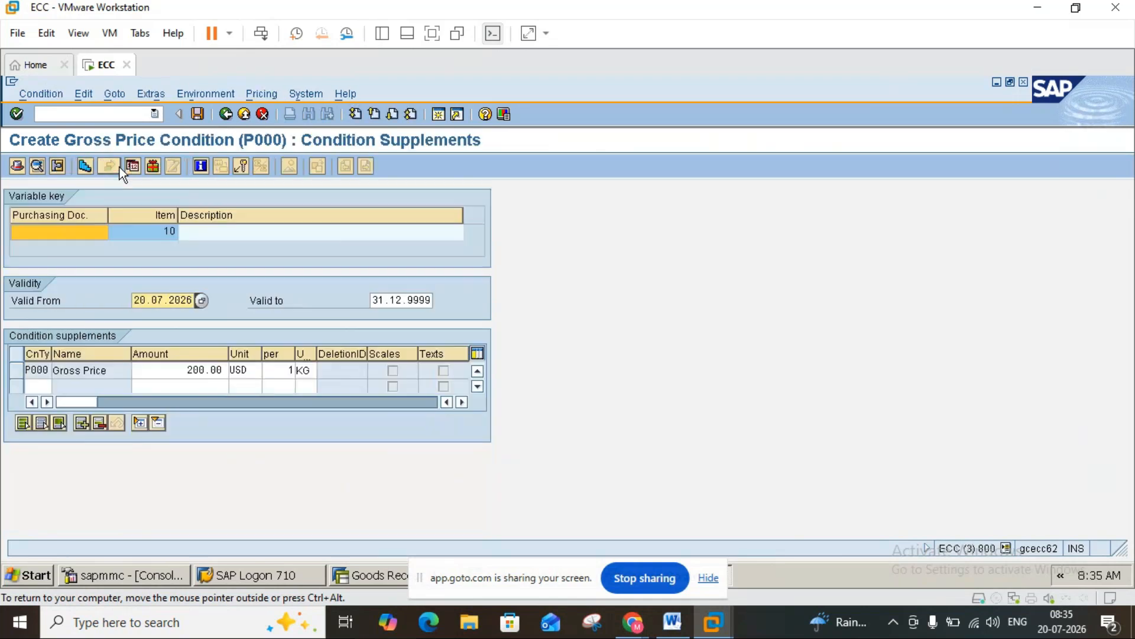
left_click(58, 389)
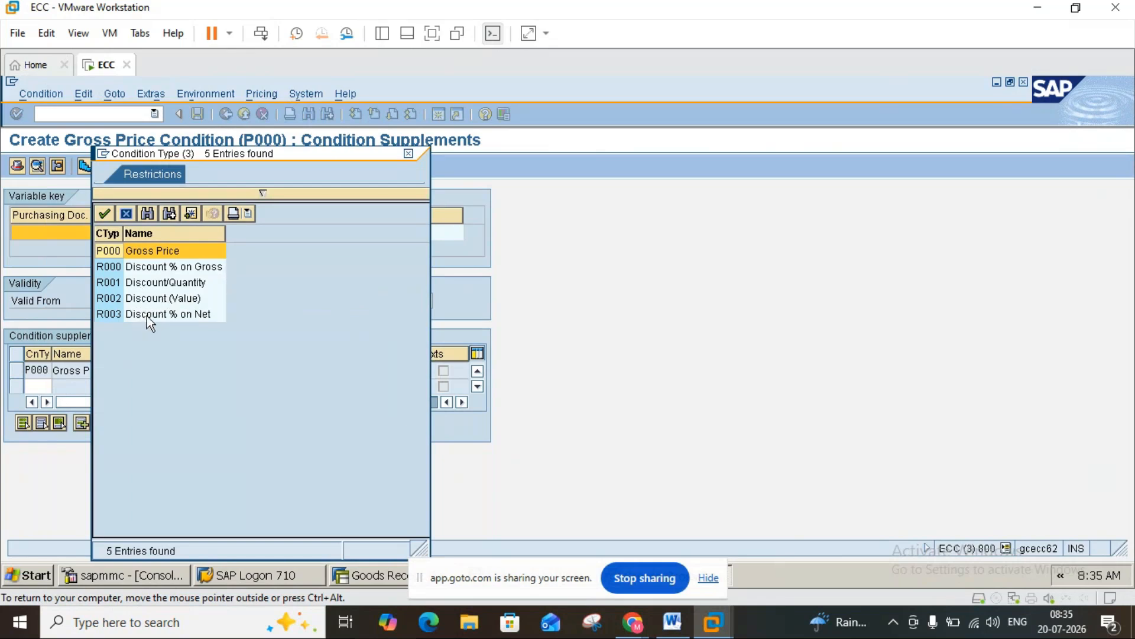
left_click(408, 154)
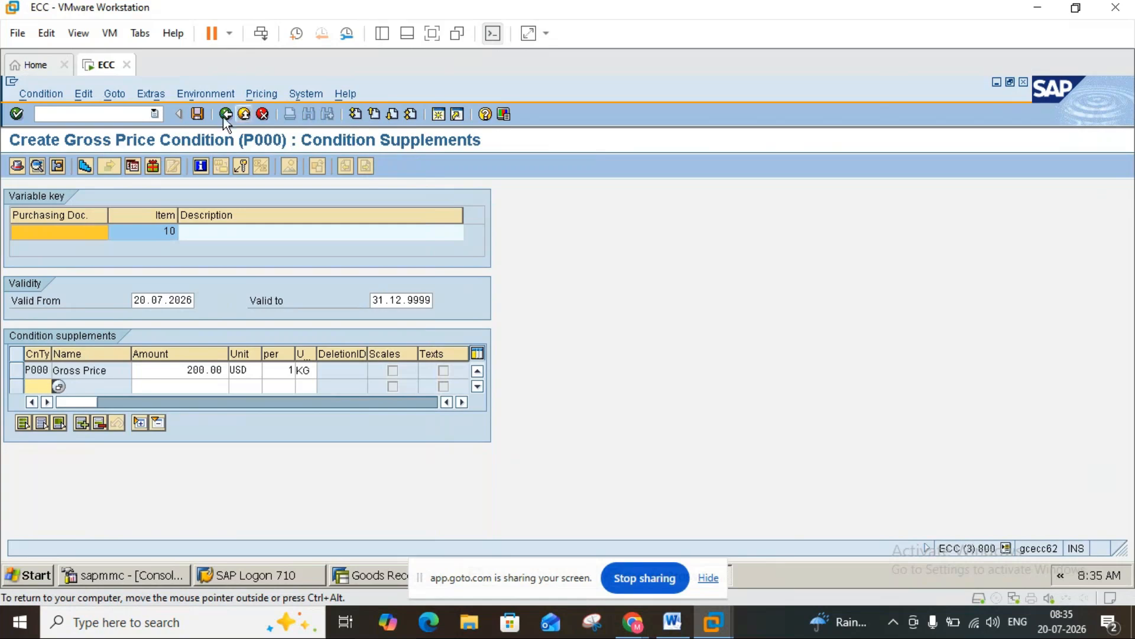
left_click(197, 113)
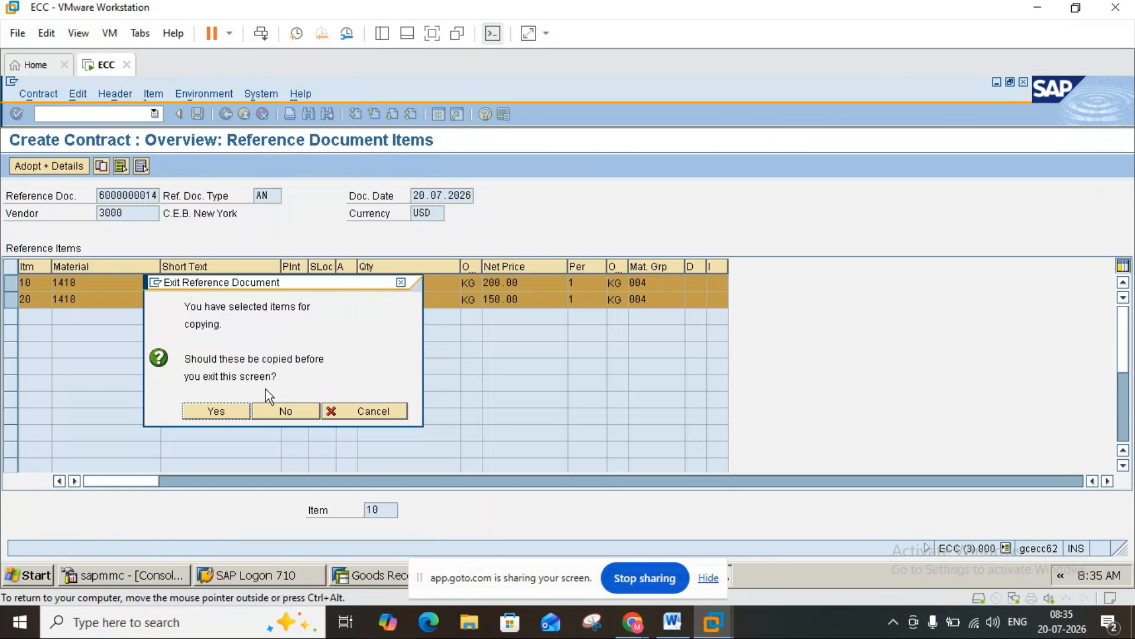
left_click(229, 415)
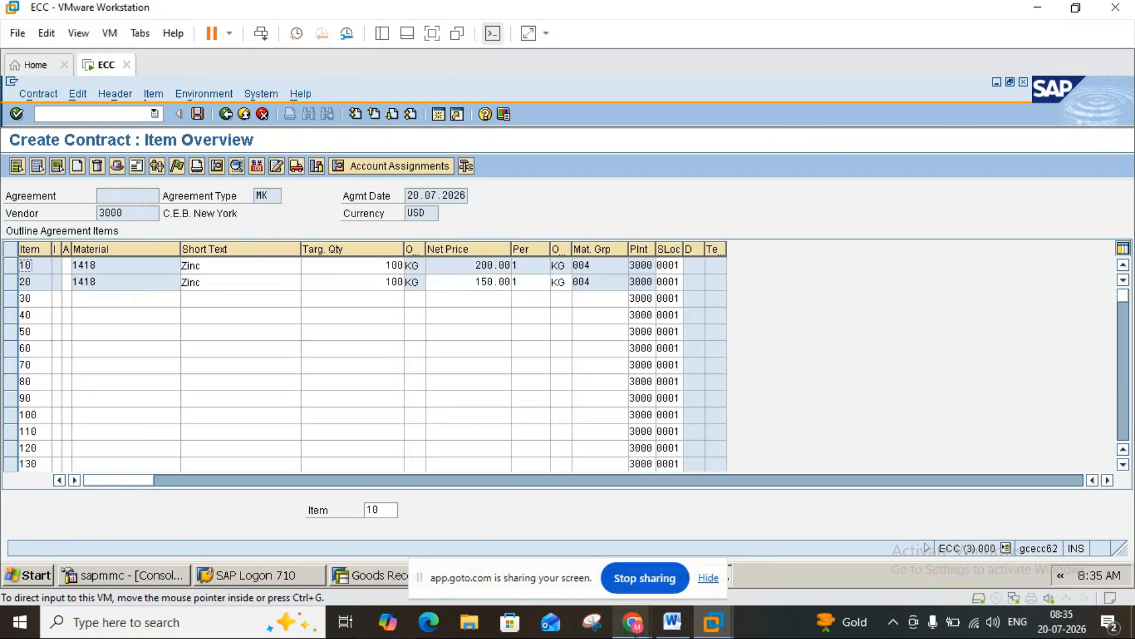
- Read the Word notes on maintaining the source list and the contract's output message, and return to SAP
left_click(675, 621)
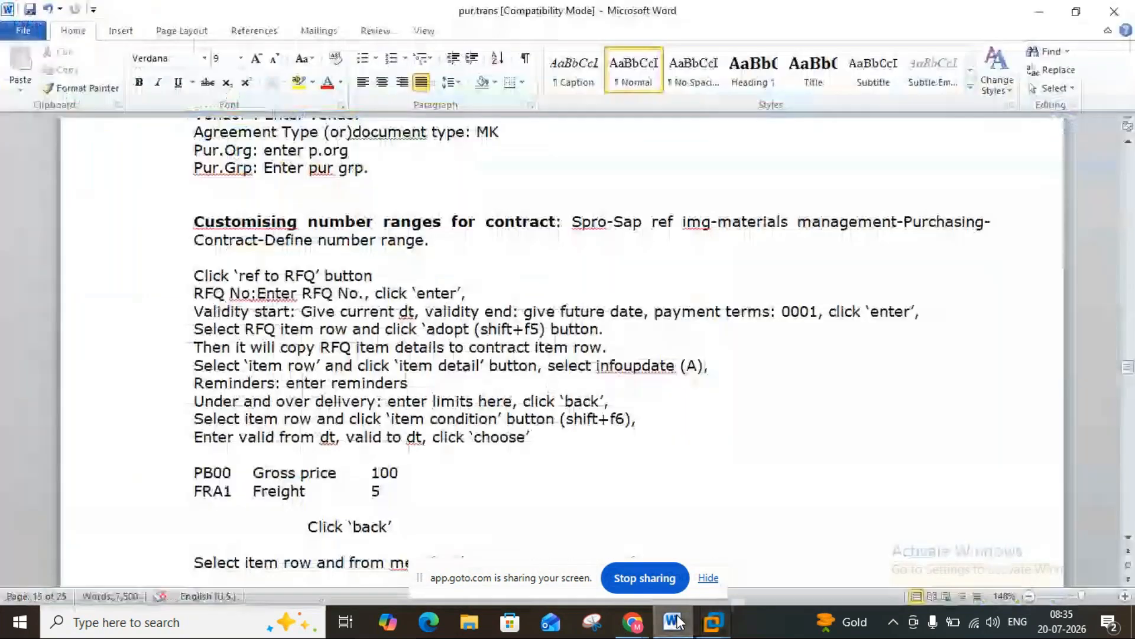
left_click(1129, 537)
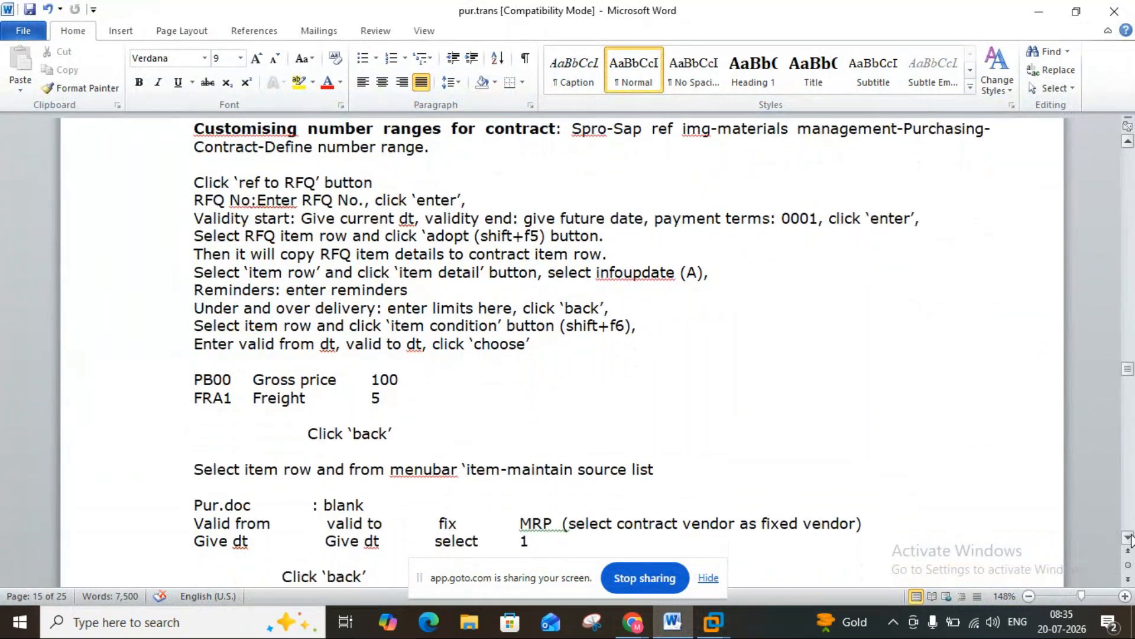
scroll(439, 164, "down", 5)
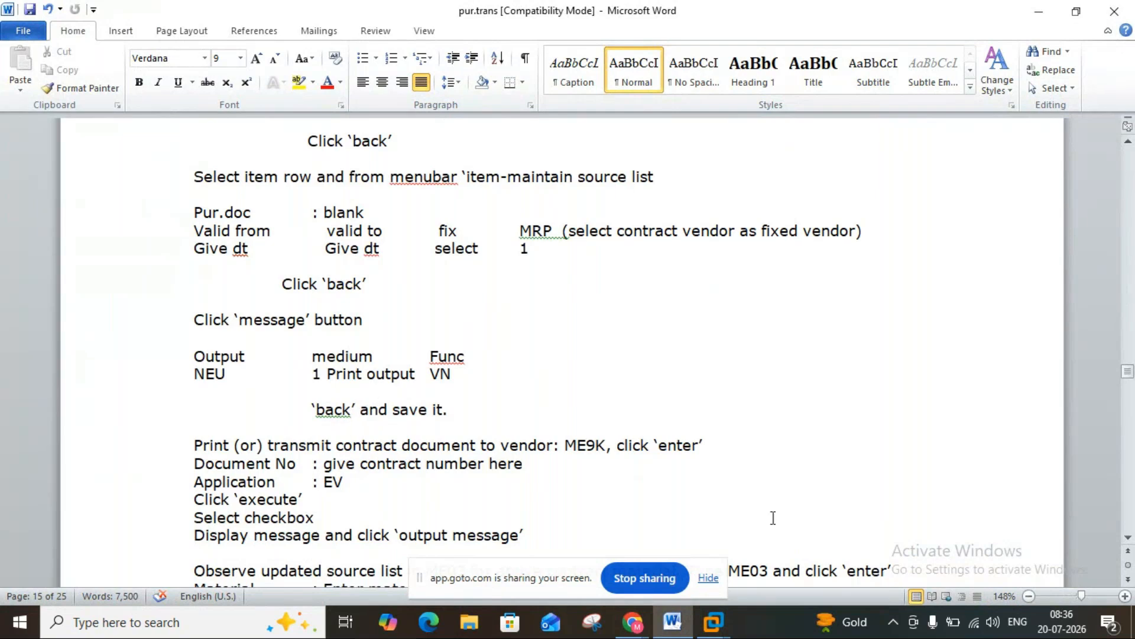
mouse_move(712, 633)
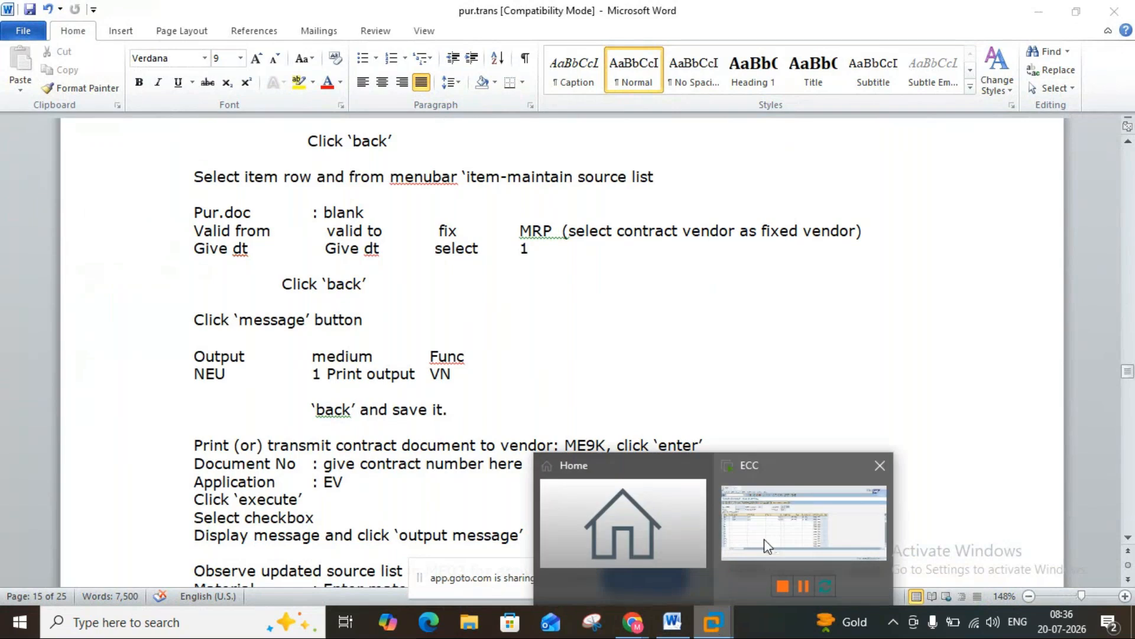
left_click(764, 538)
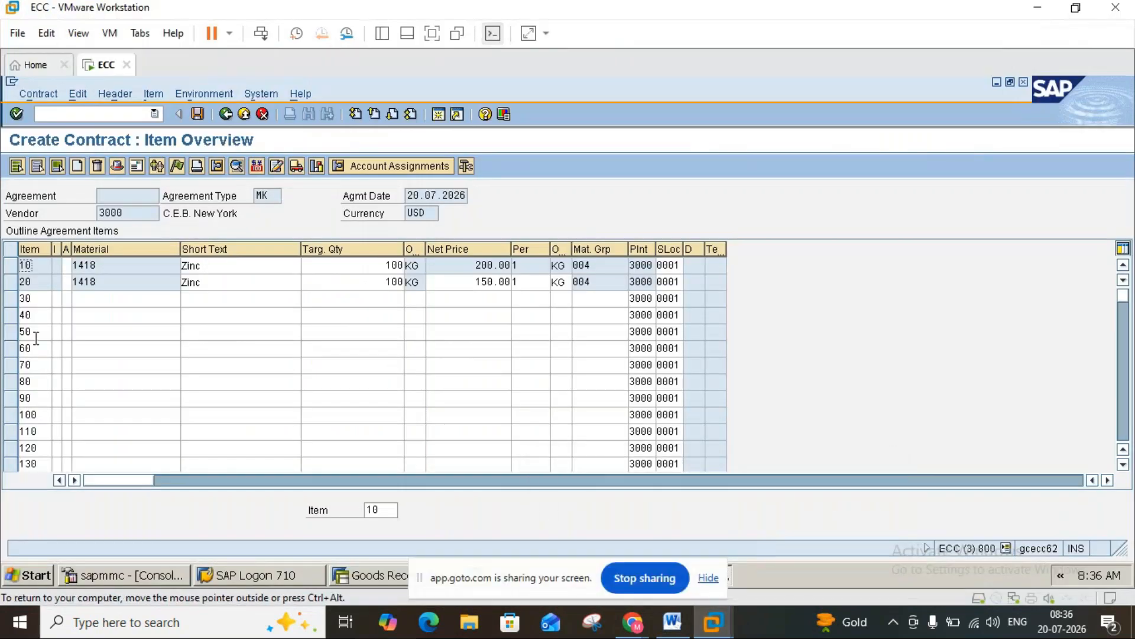
- Review the condition types offered for item 20's gross price condition and return to the item overview
left_click(12, 281)
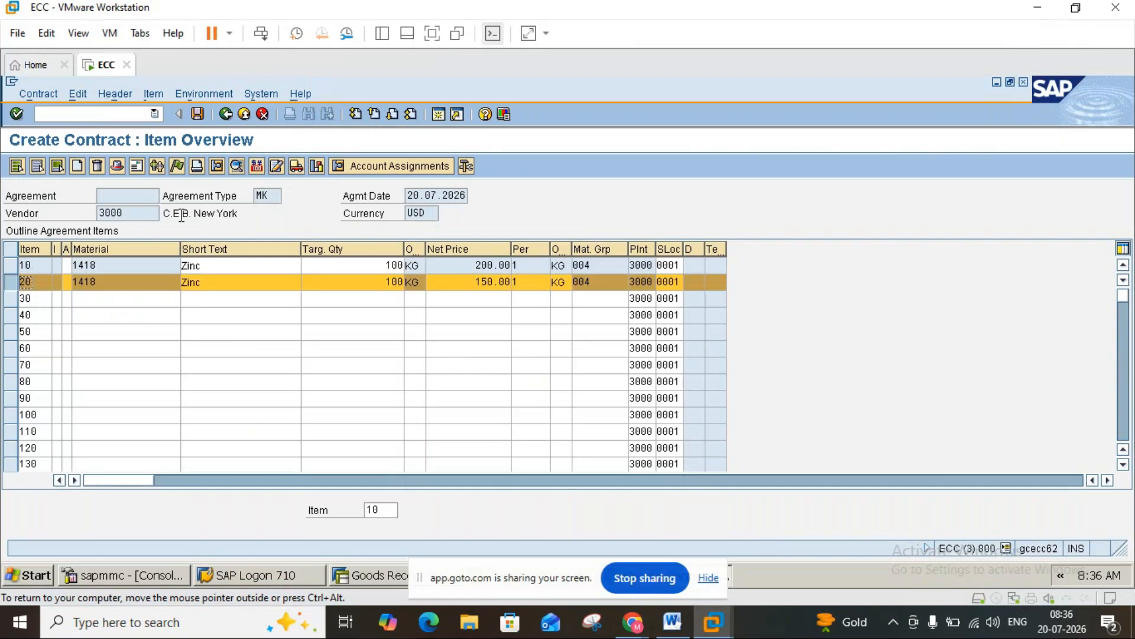
left_click(258, 164)
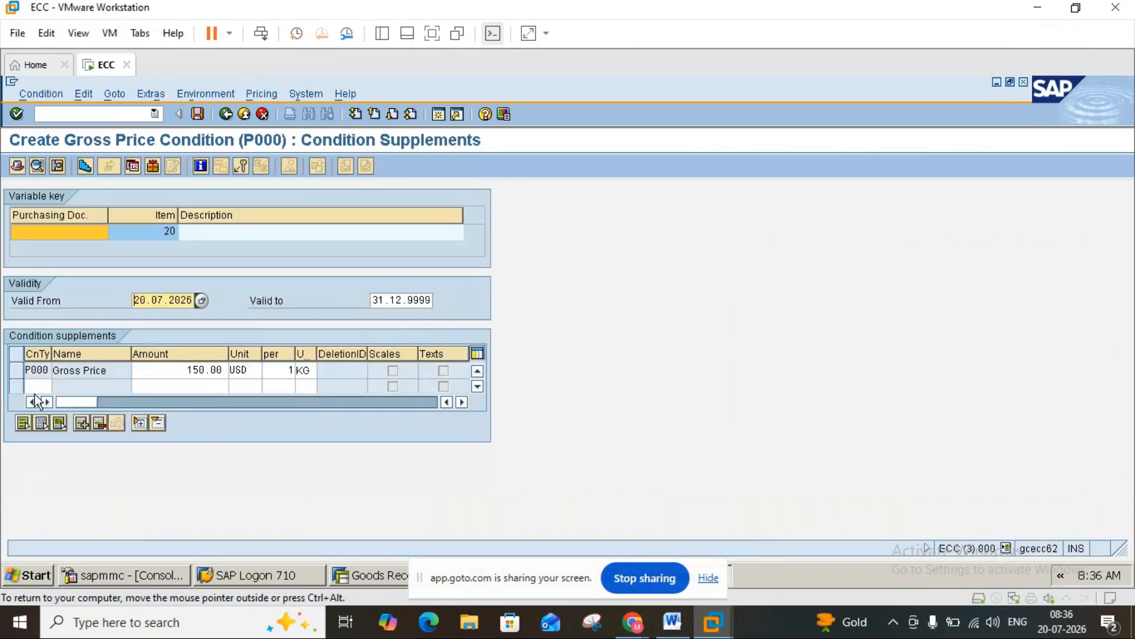
left_click(42, 386)
key("F4")
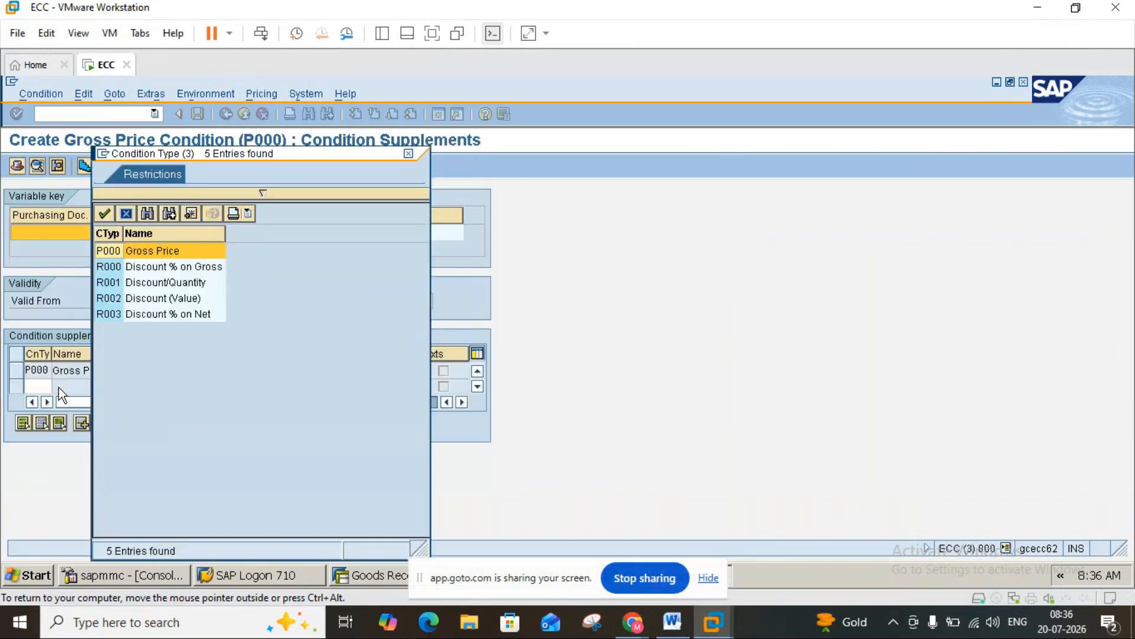
left_click(409, 153)
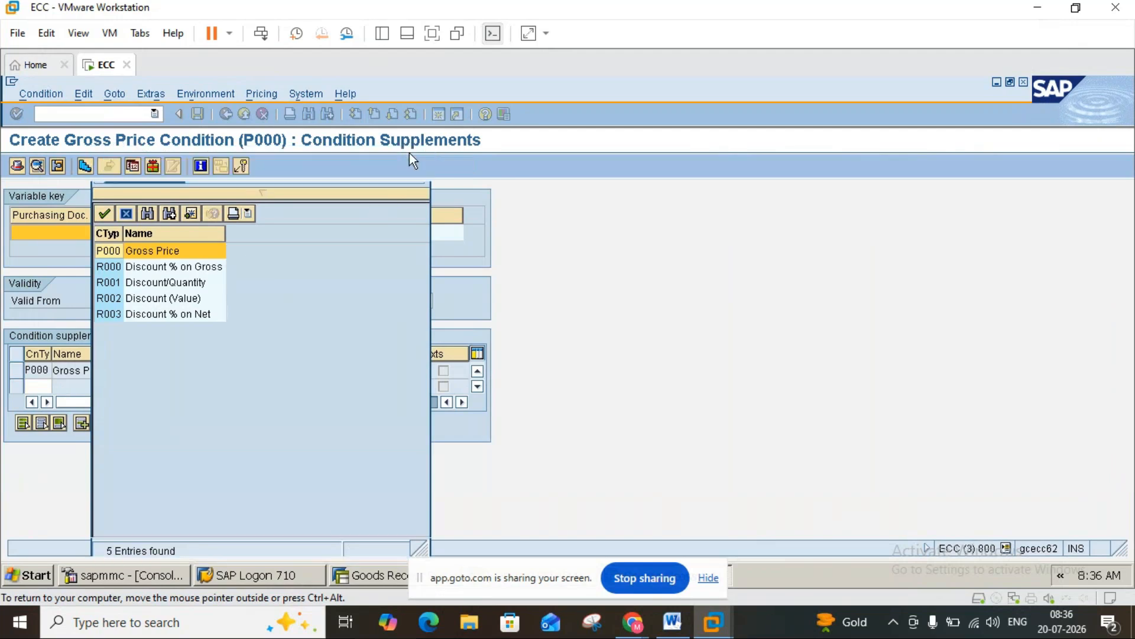
left_click(232, 116)
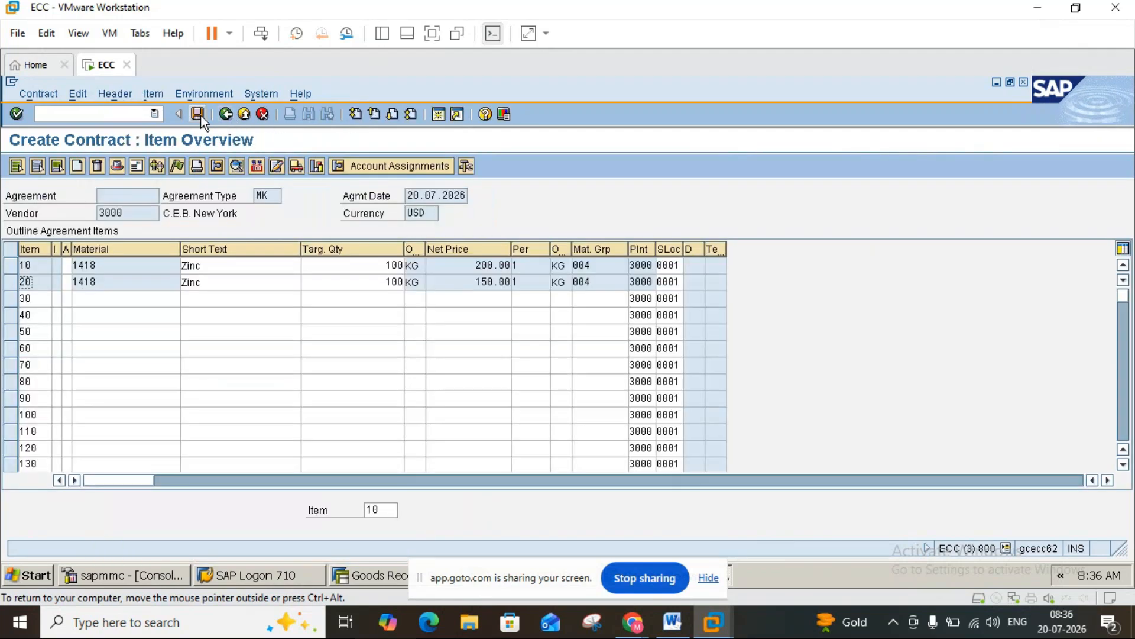
- Select contract items 10 and 20 and save the contract
left_click(12, 266)
left_click(11, 282)
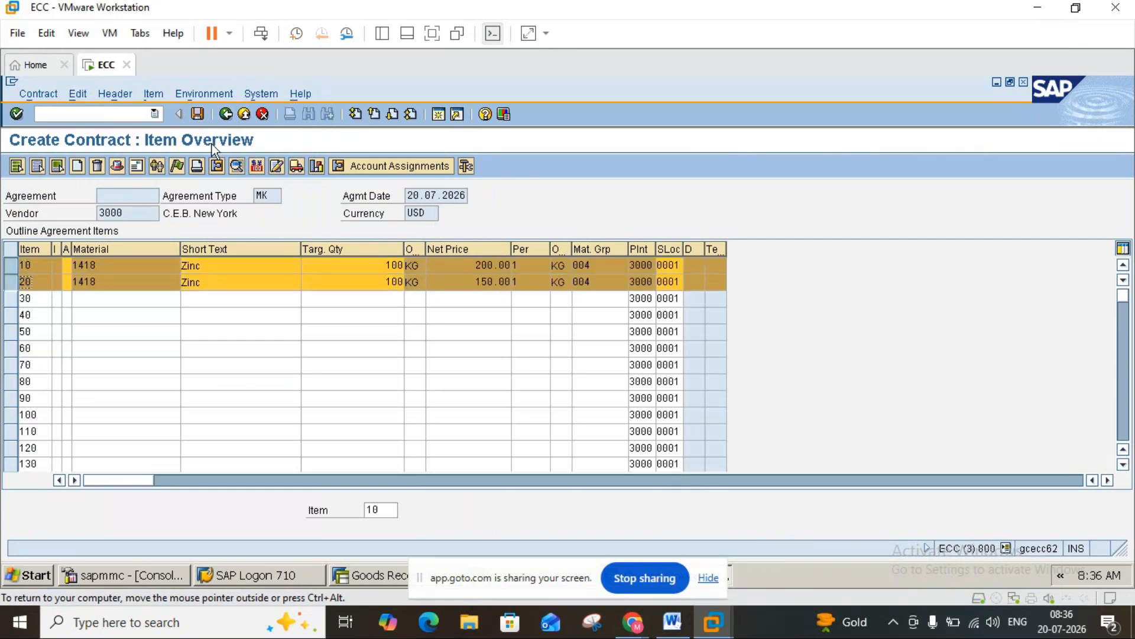
left_click(199, 114)
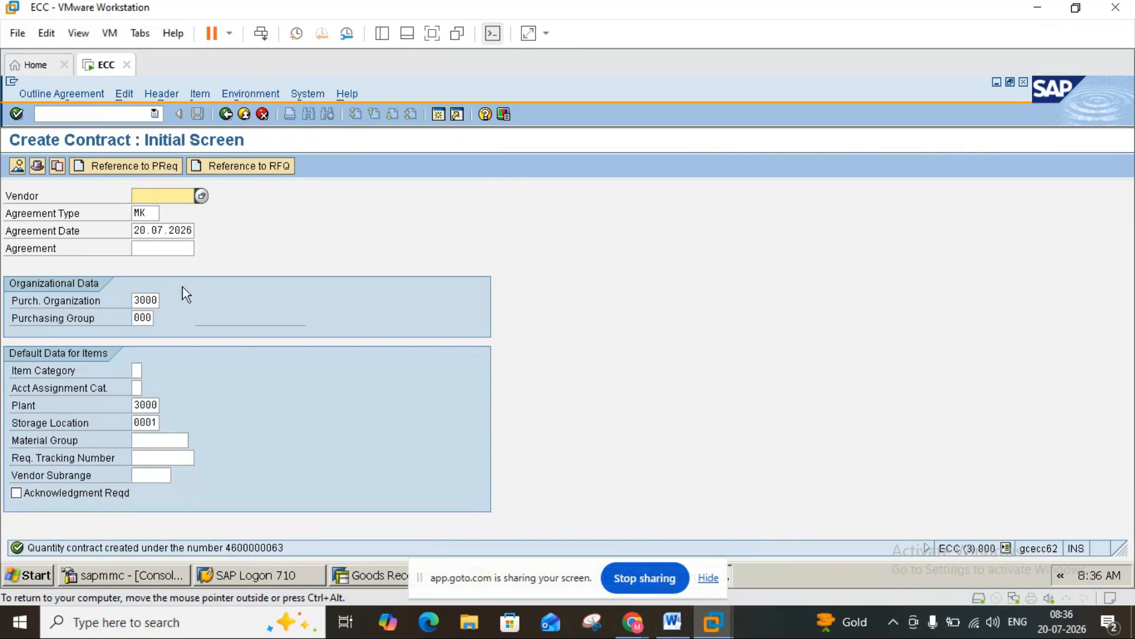
- Look up the transaction for printing or transmitting the contract to the vendor in the Word notes, and return to SAP
left_click(150, 214)
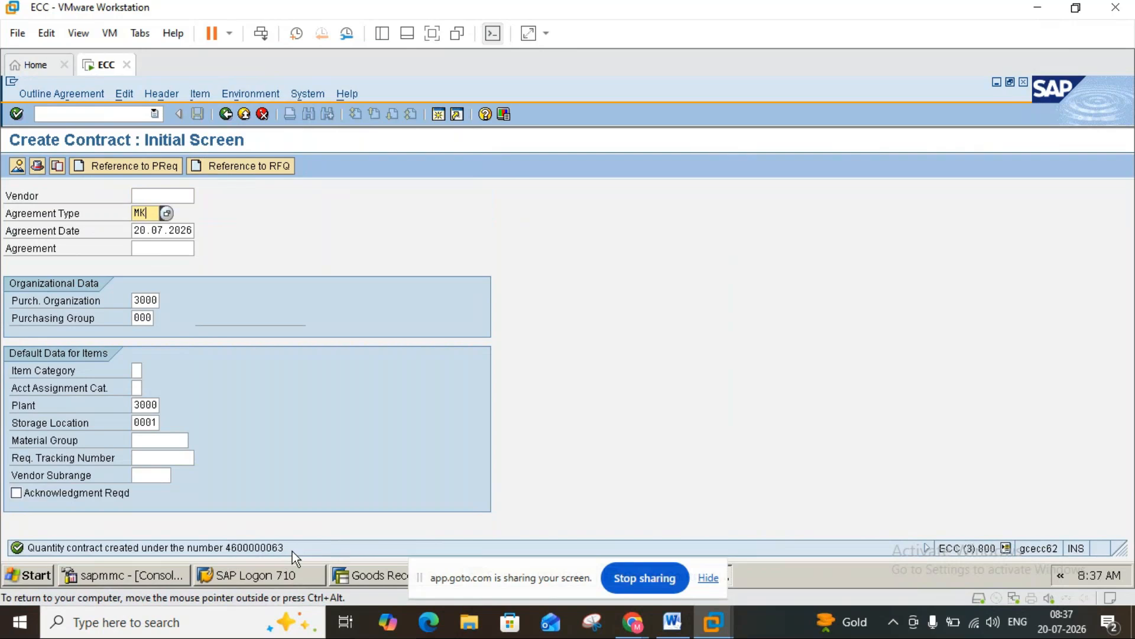
left_click(674, 632)
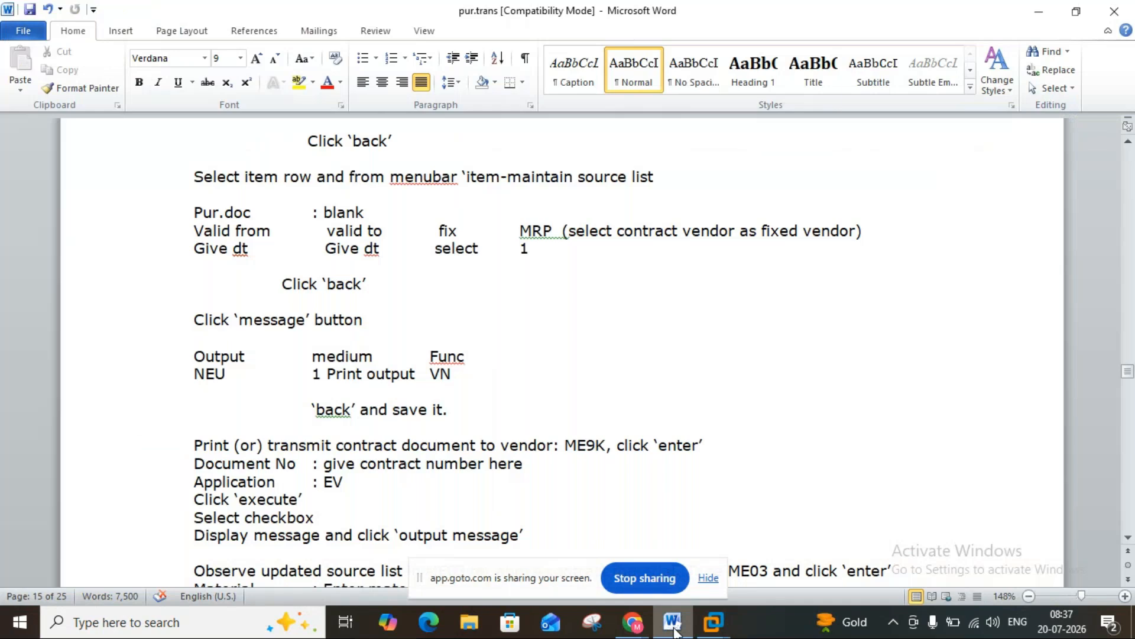
left_click(675, 632)
left_click(674, 632)
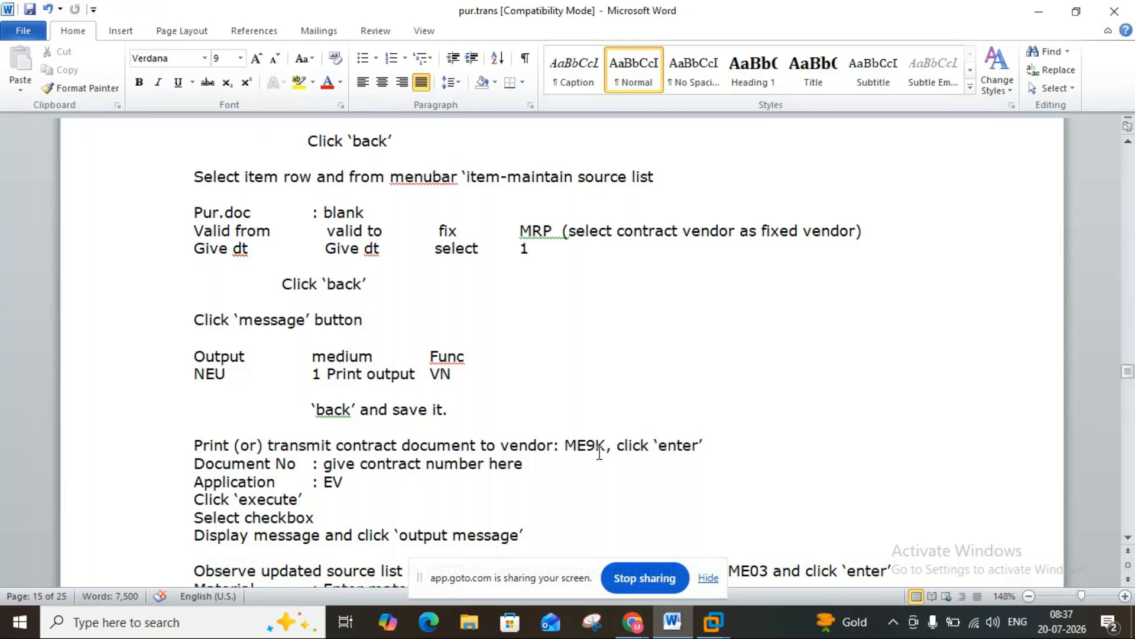
left_click(674, 629)
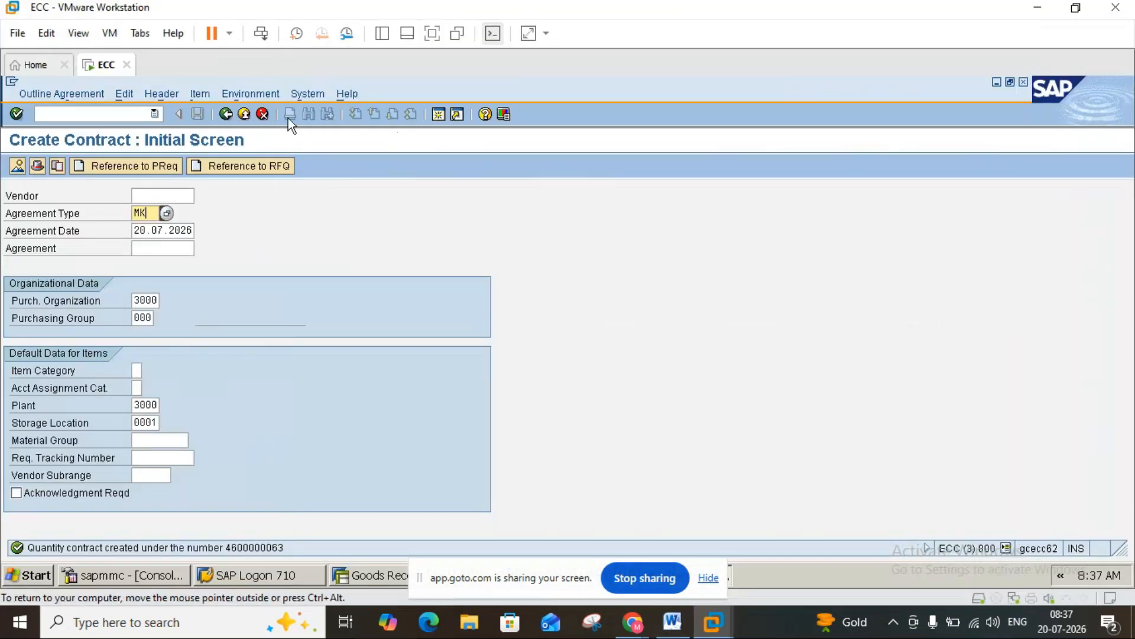
- Open transaction ME9K in a new SAP session
left_click(438, 115)
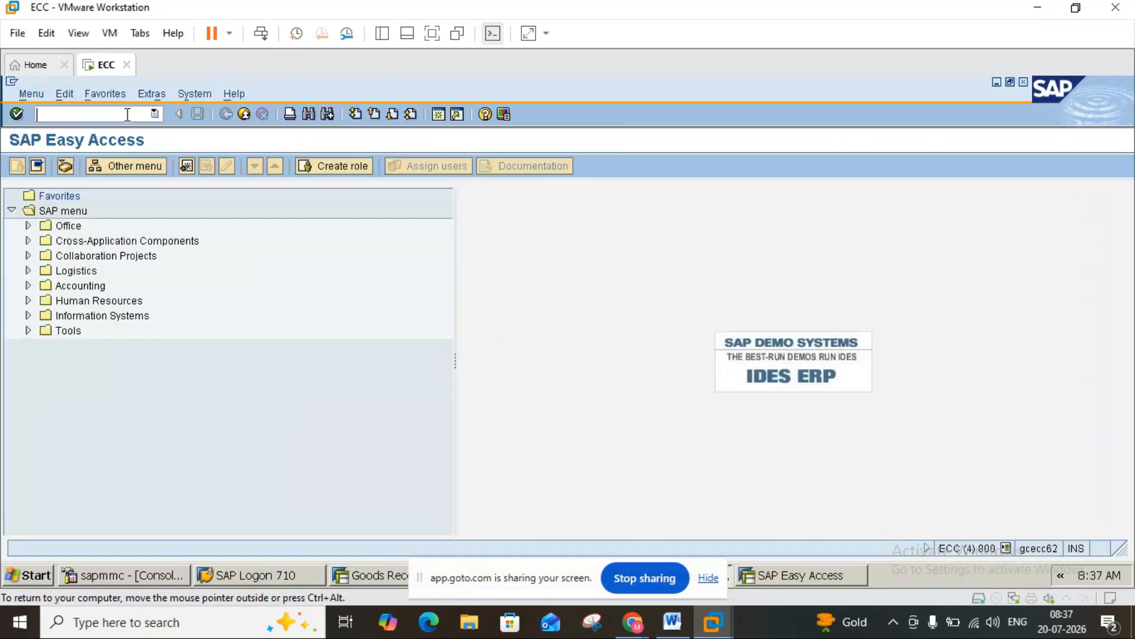
type("me9k")
key("Return")
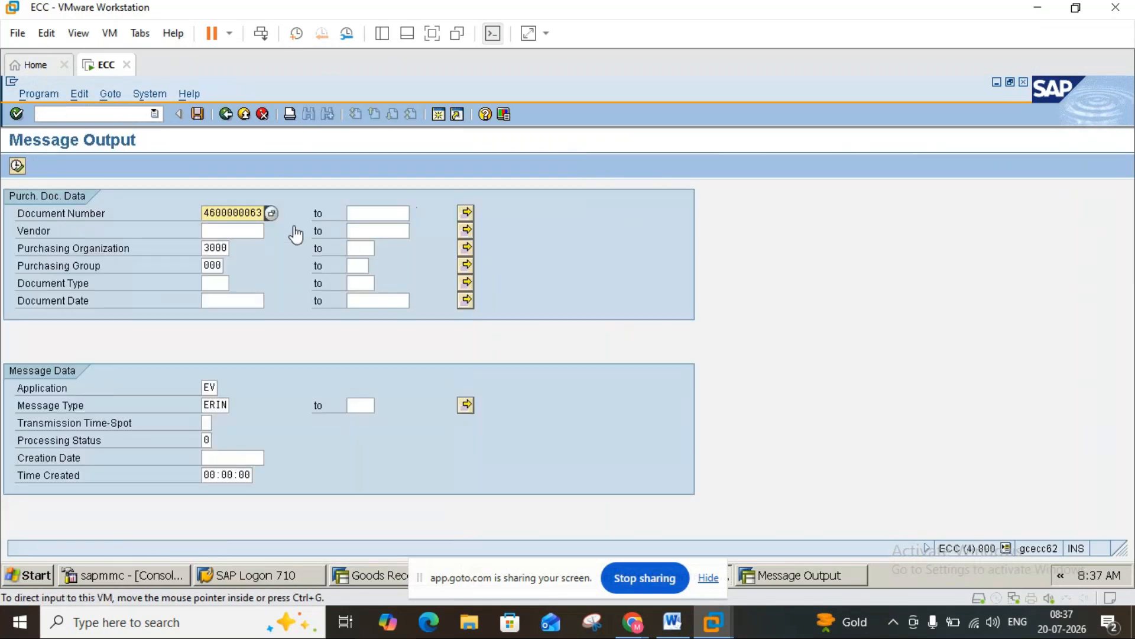
- Close the Create Contract session and check the contract message output instructions in the Word notes
left_click(708, 578)
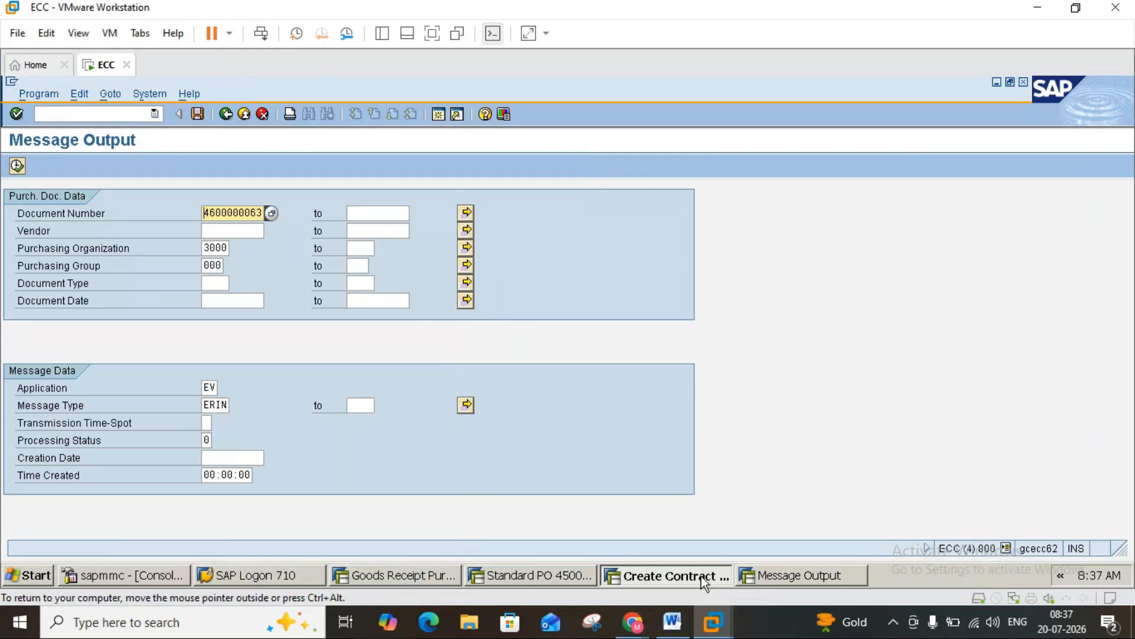
left_click(644, 578)
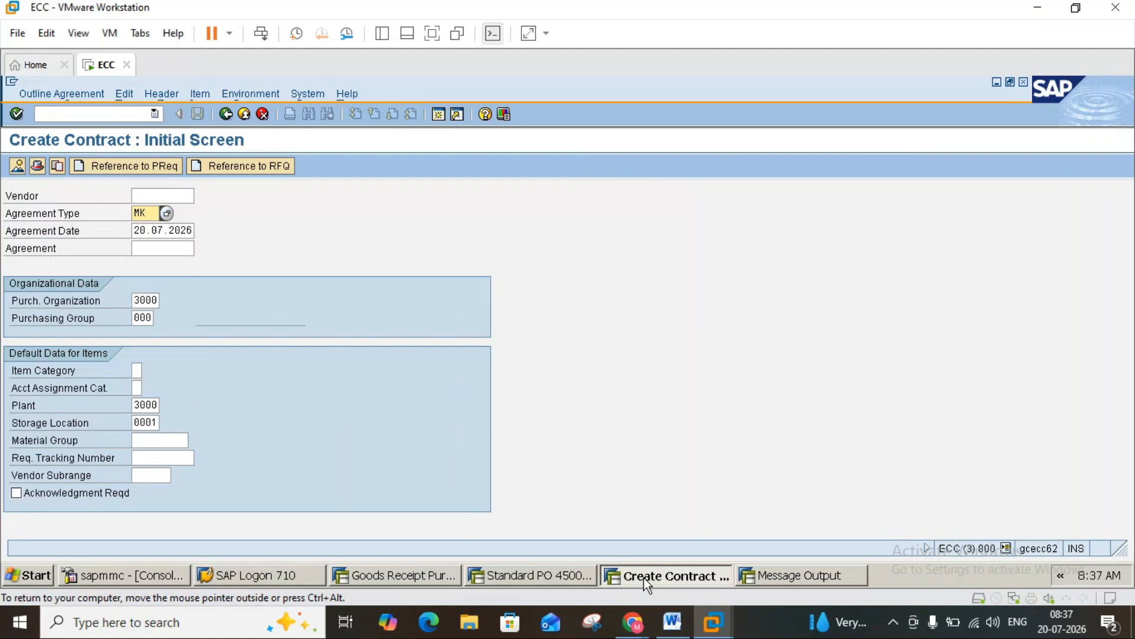
key("Return")
left_click(250, 118)
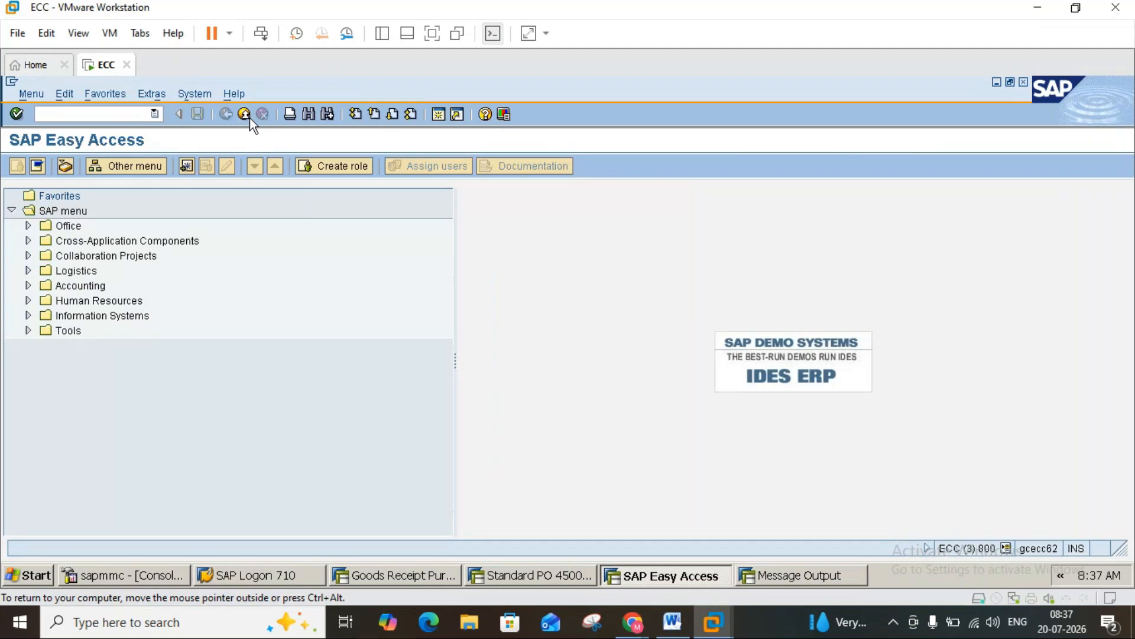
left_click(250, 119)
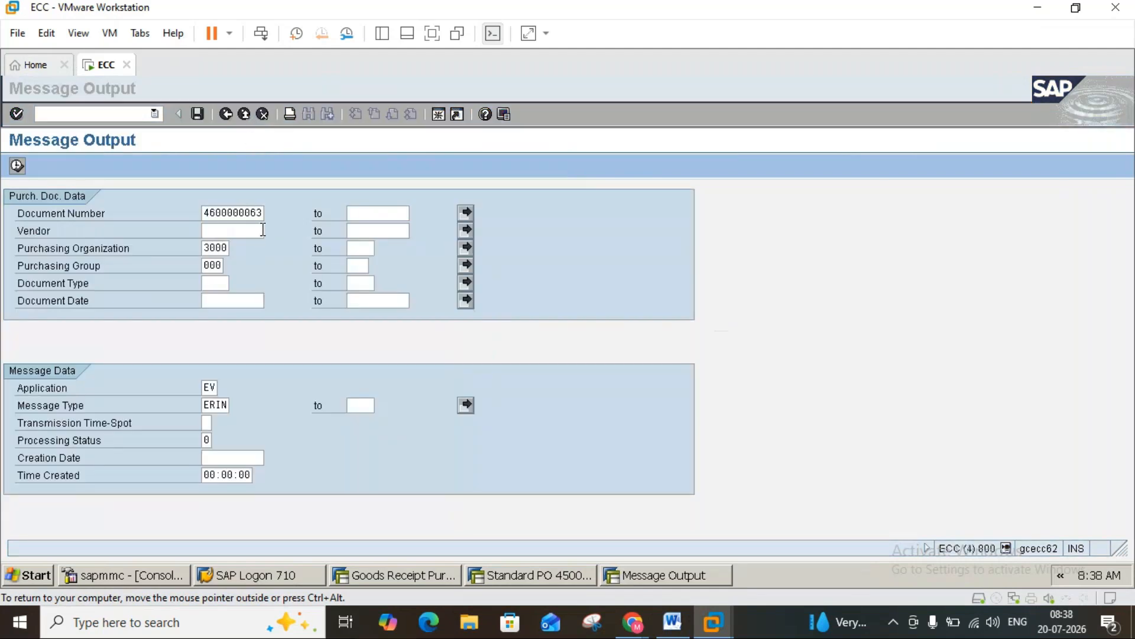
left_click(673, 621)
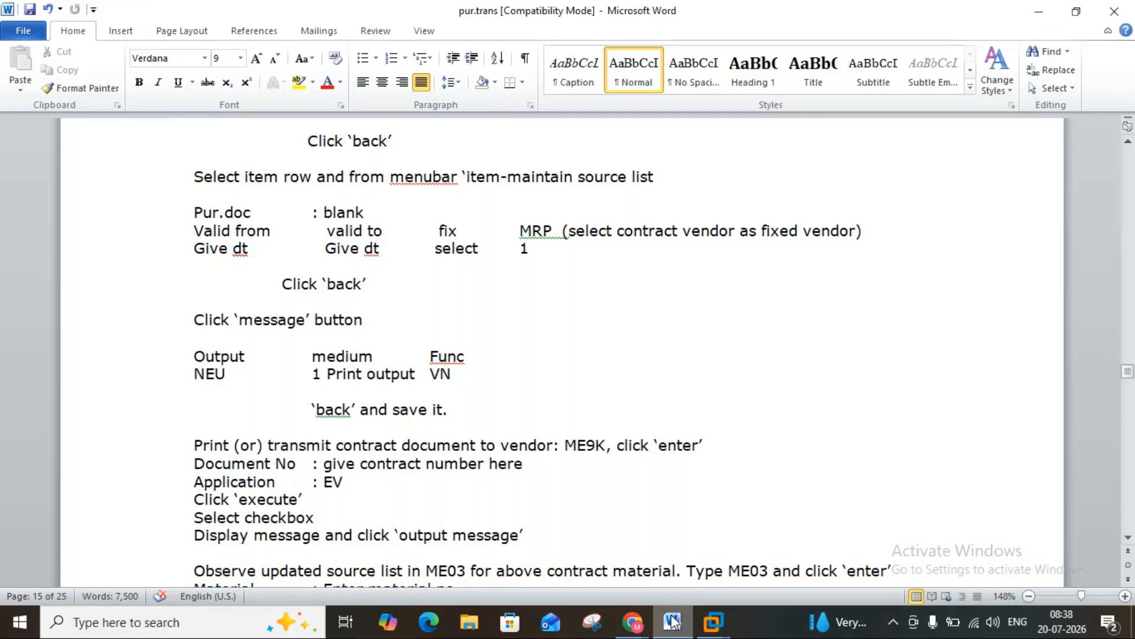
- Check the ME9K instructions in the Word notes and try to run the contract's message output with message type ERIN in SAP
left_click(675, 622)
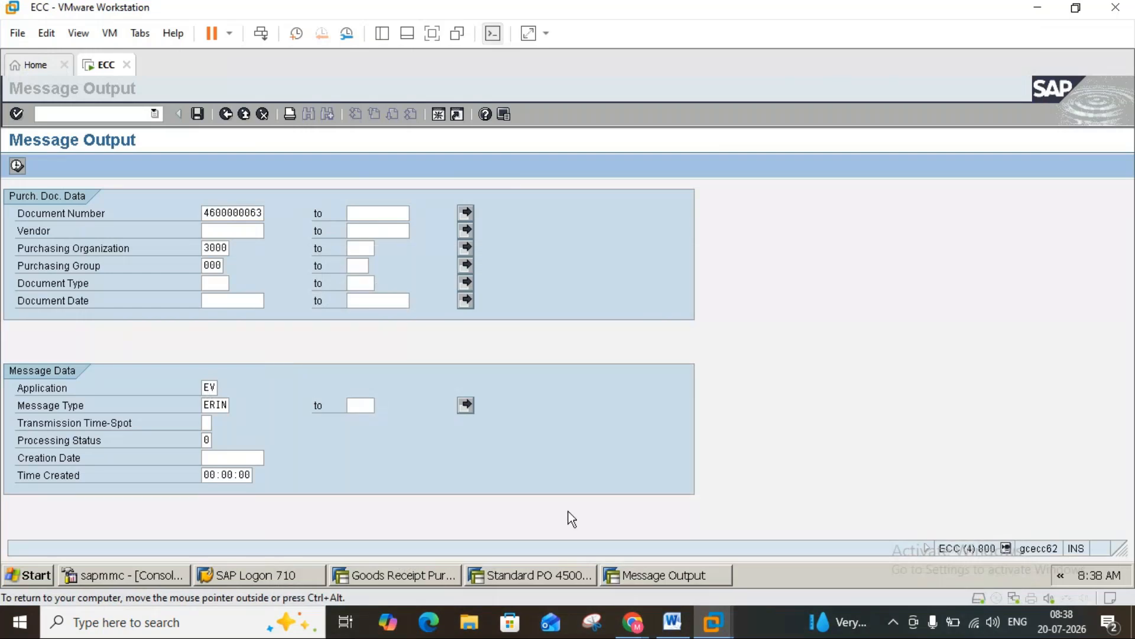
left_click(679, 629)
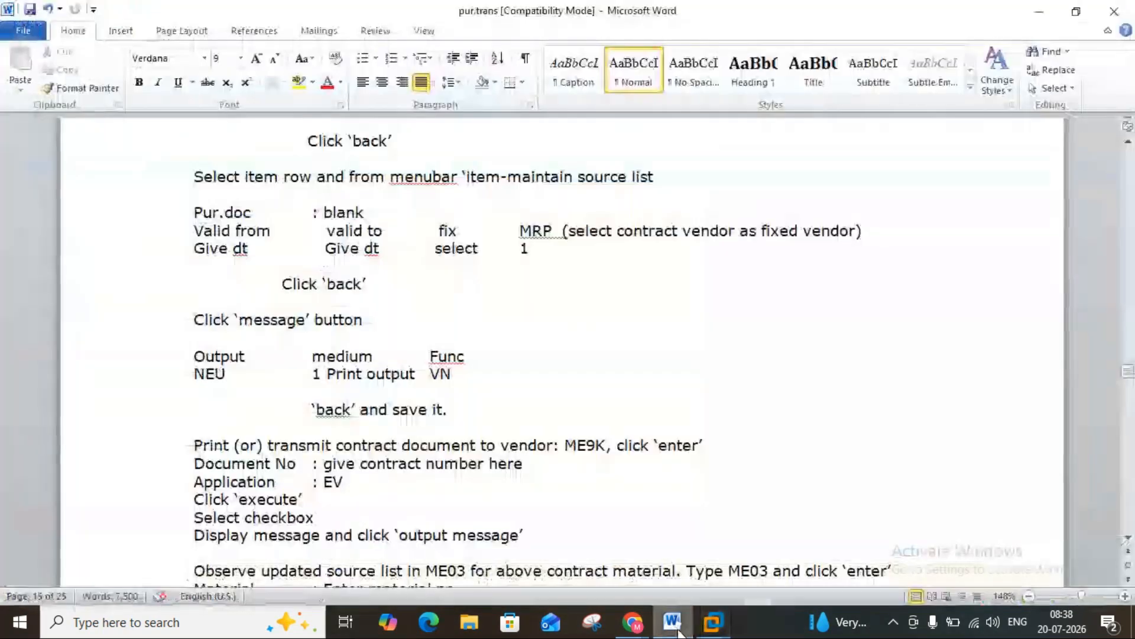
left_click(678, 628)
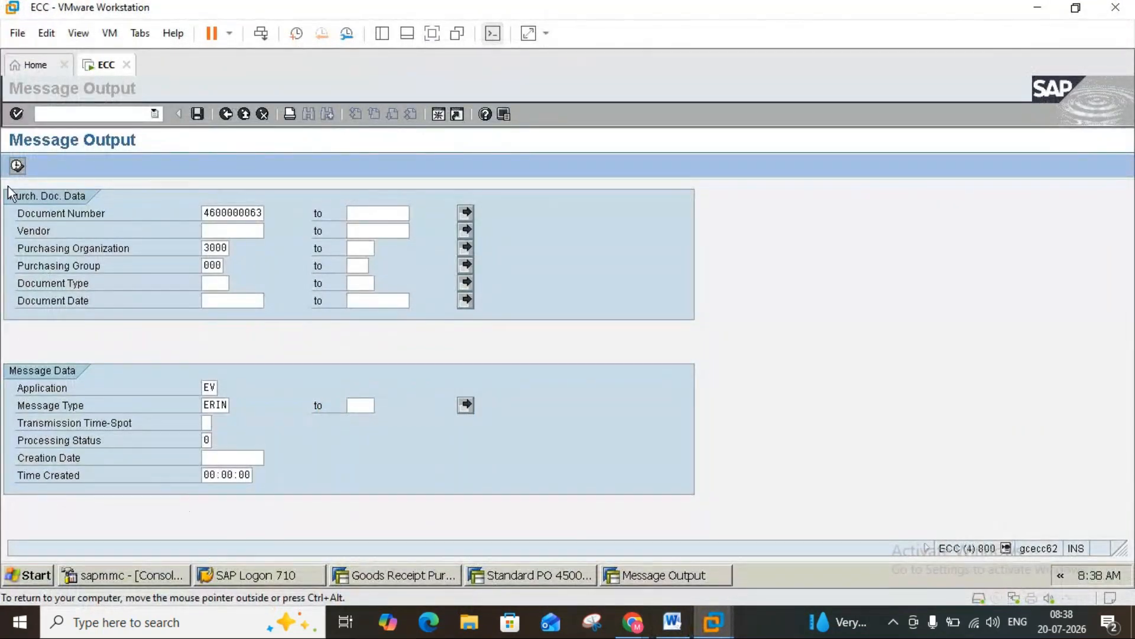
left_click(17, 166)
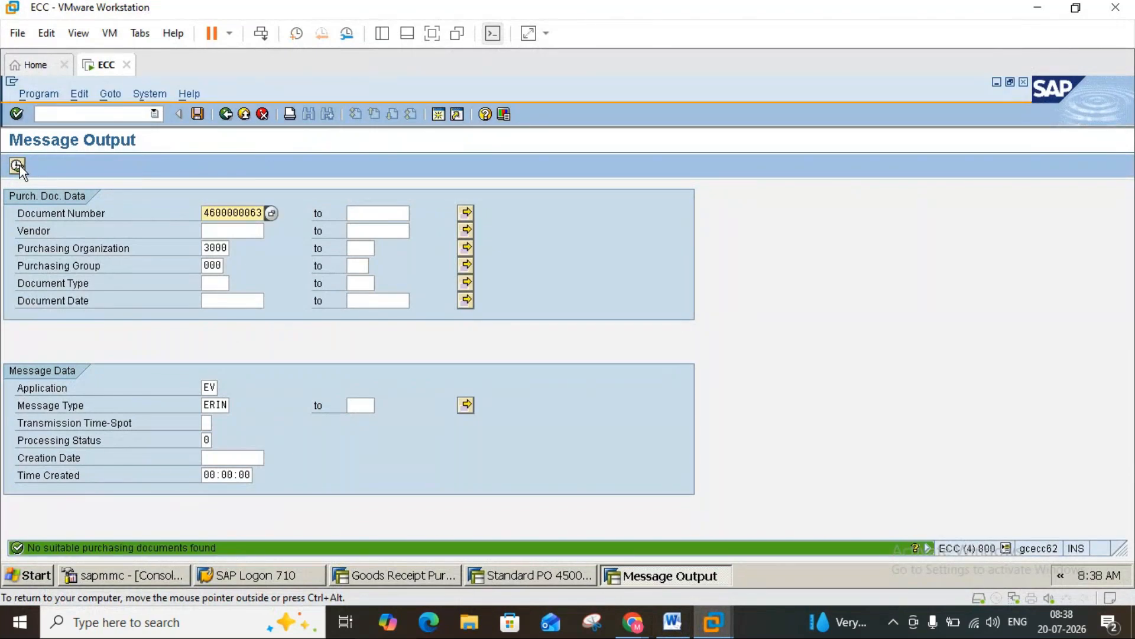
- Set the message type to NEU from the value list and run the message output selection for the contract
left_click(228, 407)
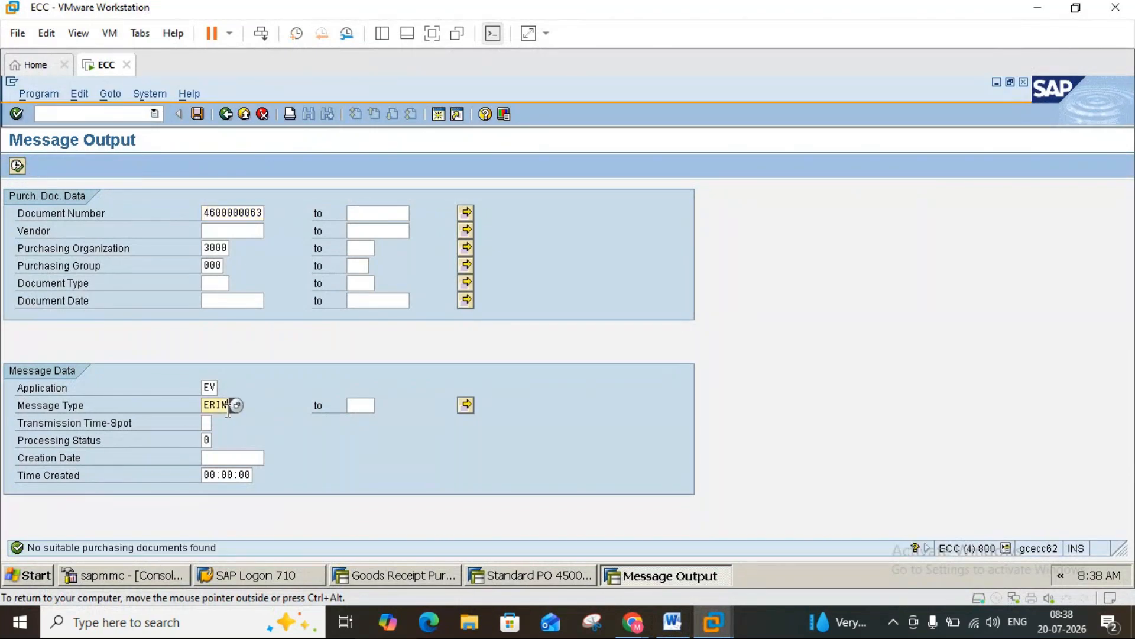
left_click(236, 408)
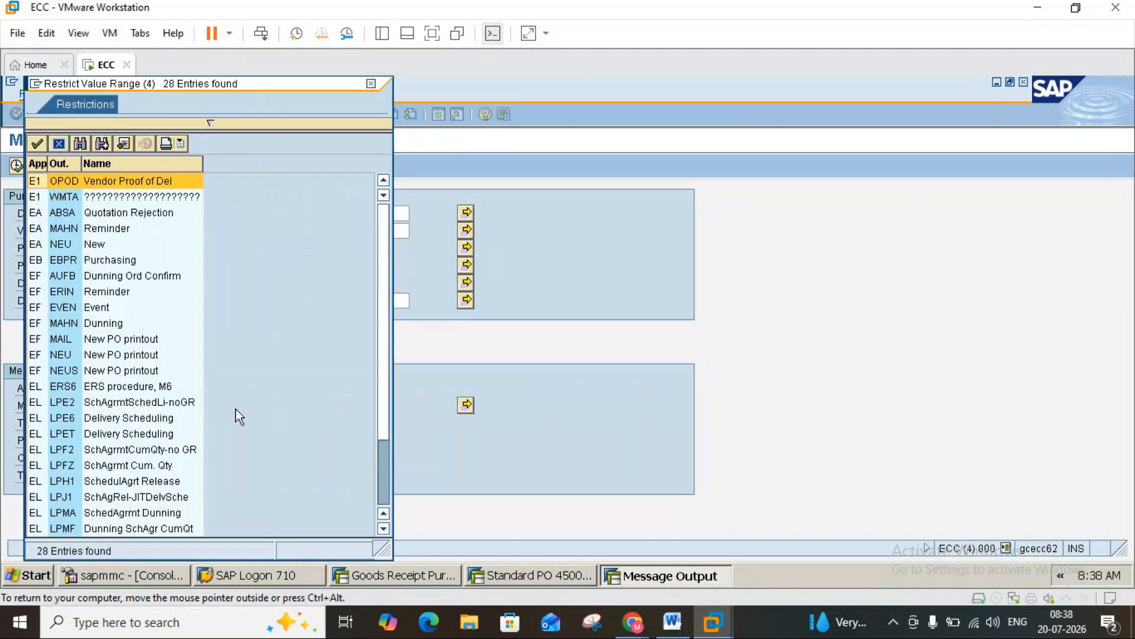
double_click(38, 245)
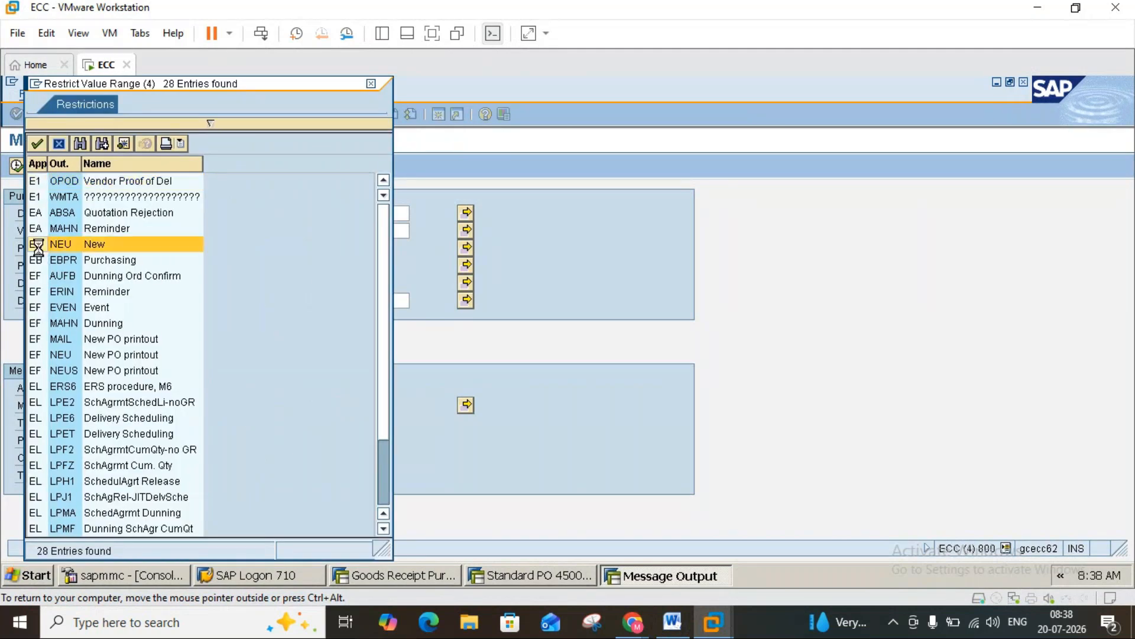
left_click(16, 167)
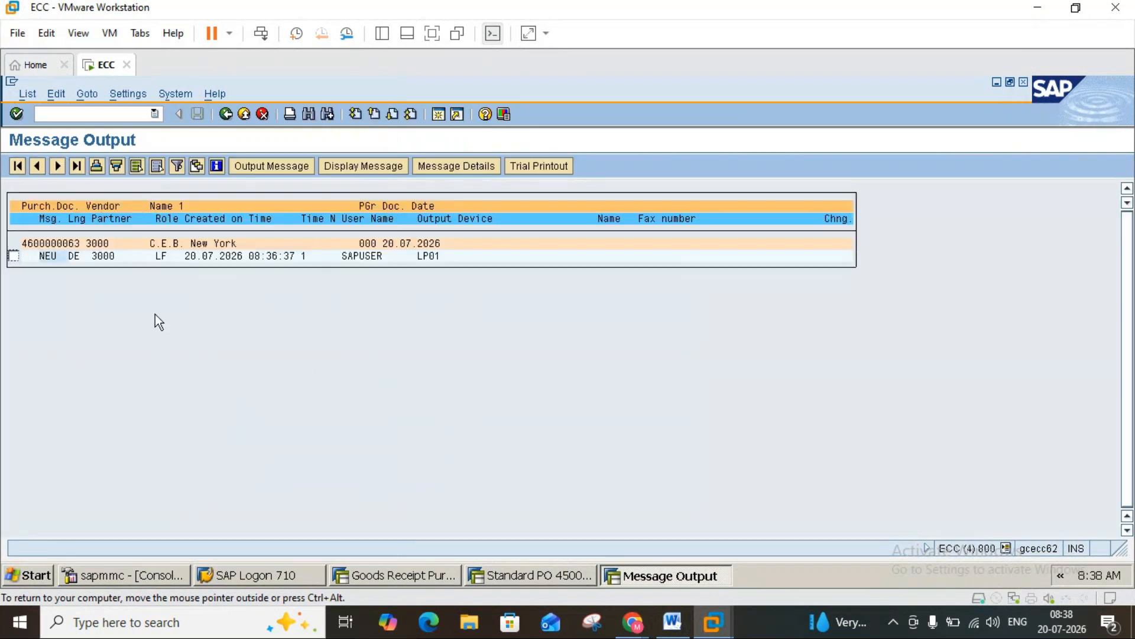
- Select the contract's NEU message, output it, and return to the Message Output selection screen
left_click(12, 256)
left_click(263, 164)
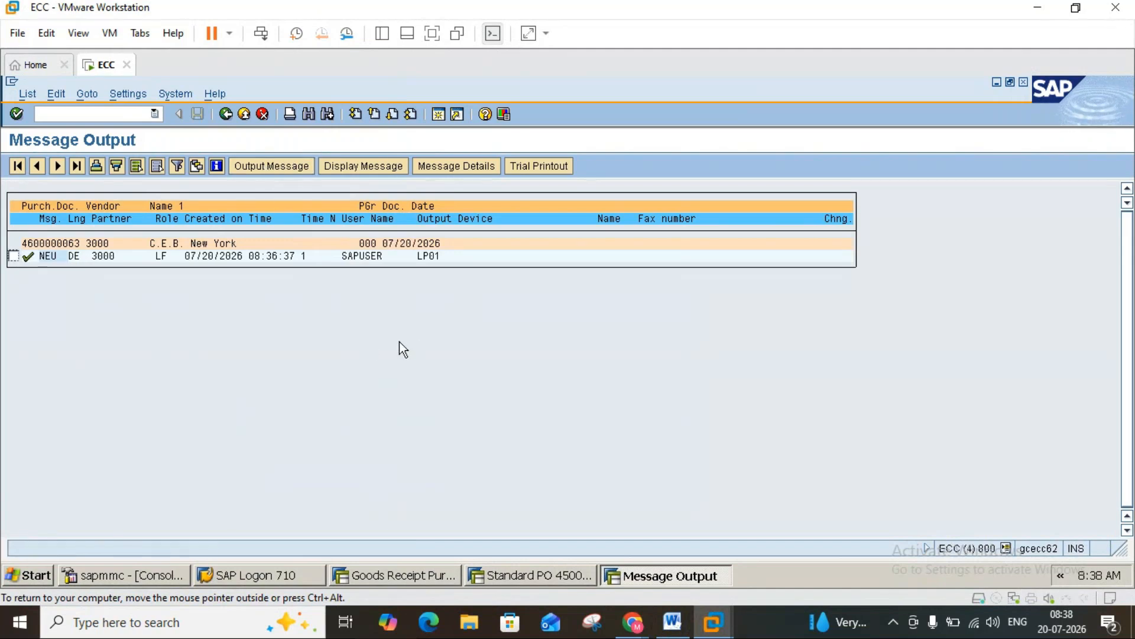
left_click(229, 115)
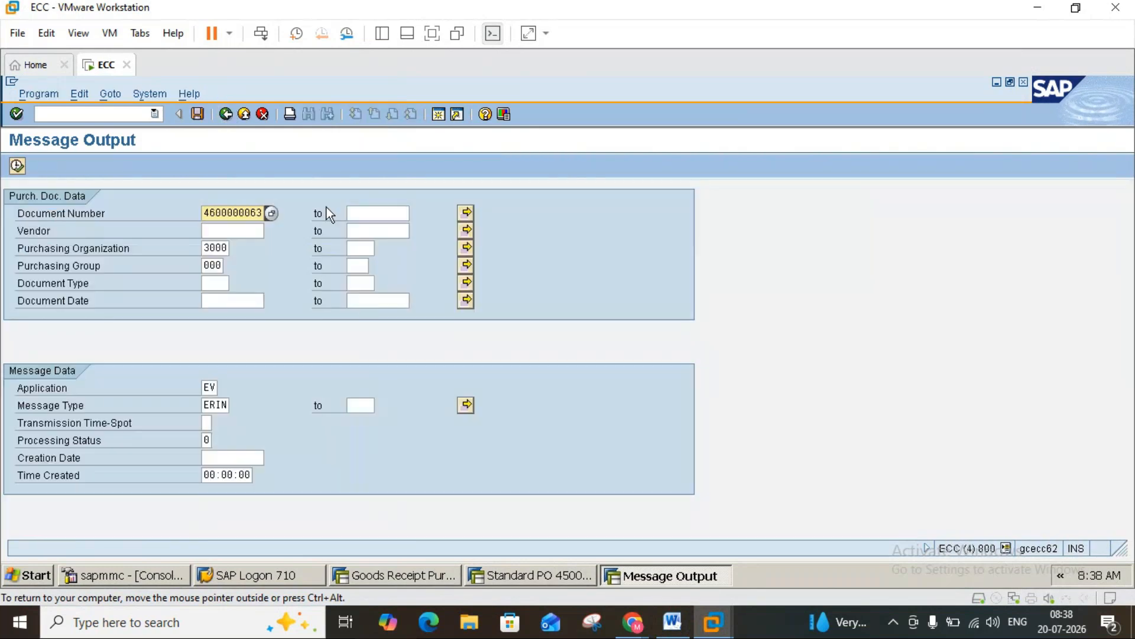
- Read the Word notes on the steps following contract output, from source list and info record checks to the contract release order, and return to SAP
left_click(674, 622)
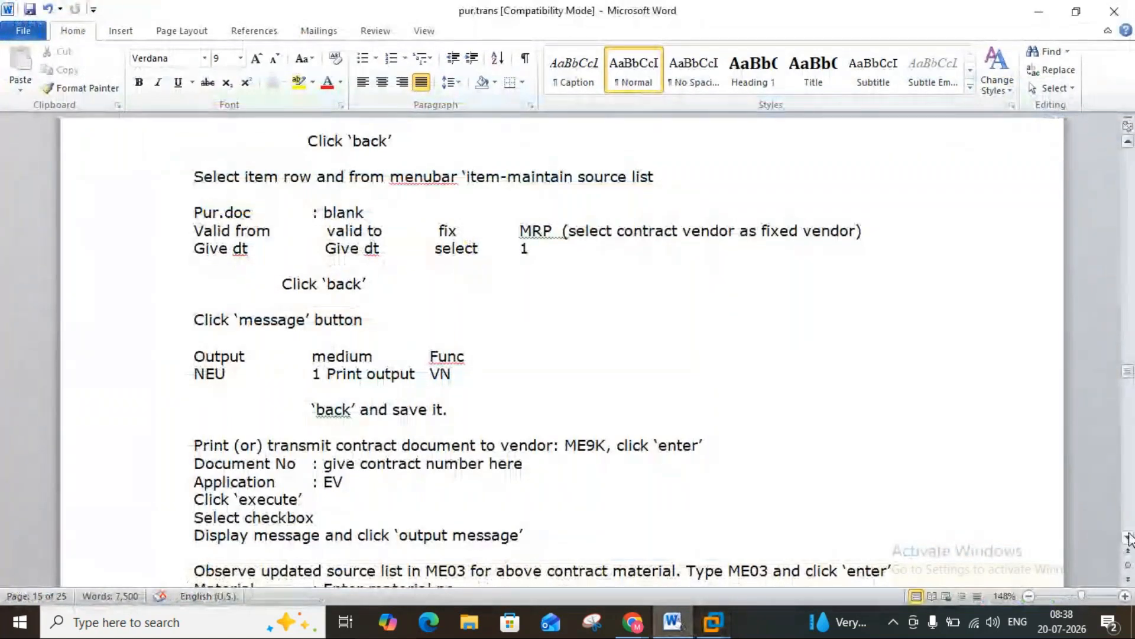
scroll(1130, 538, "down", 5)
scroll(1129, 538, "down", 3)
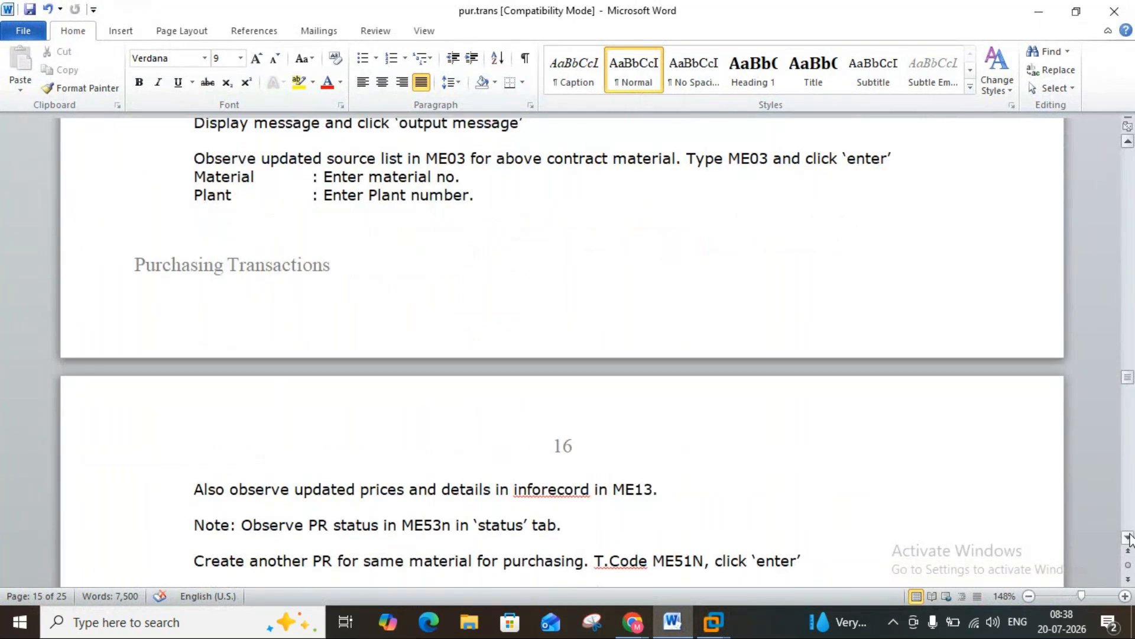
scroll(1130, 538, "down", 3)
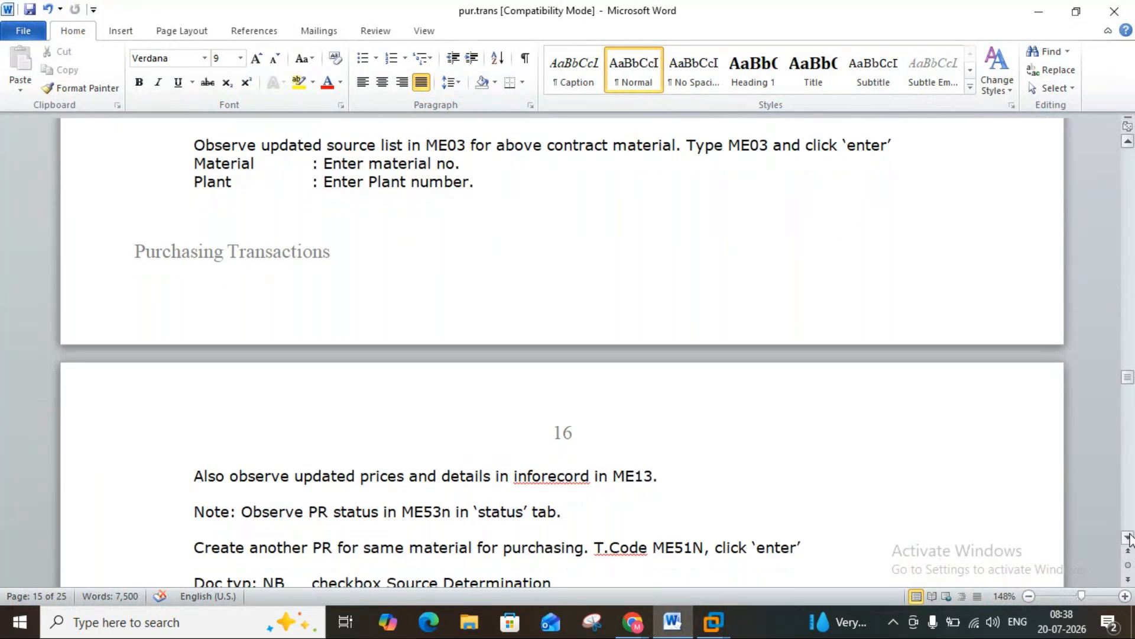
scroll(1130, 538, "down", 2)
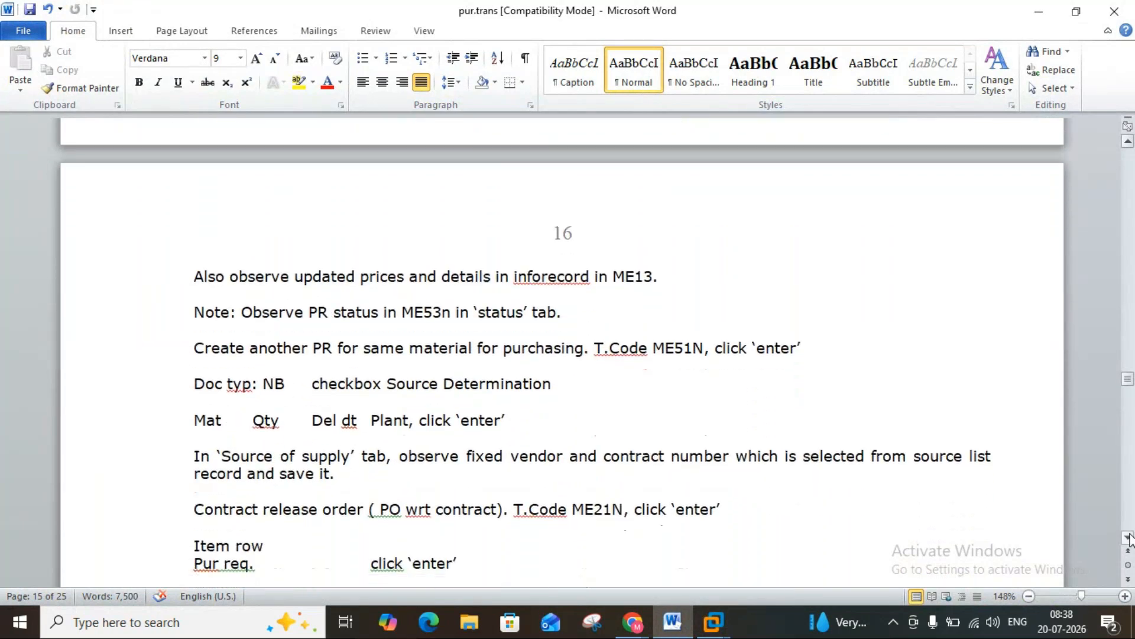
scroll(1130, 538, "down", 1)
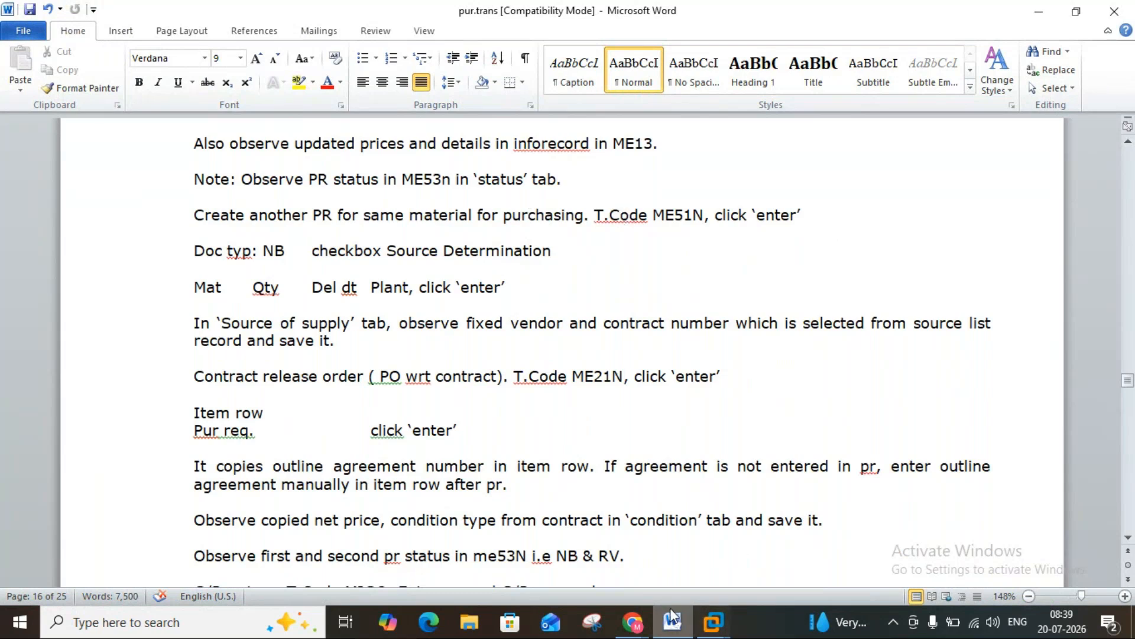
mouse_move(714, 621)
left_click(771, 530)
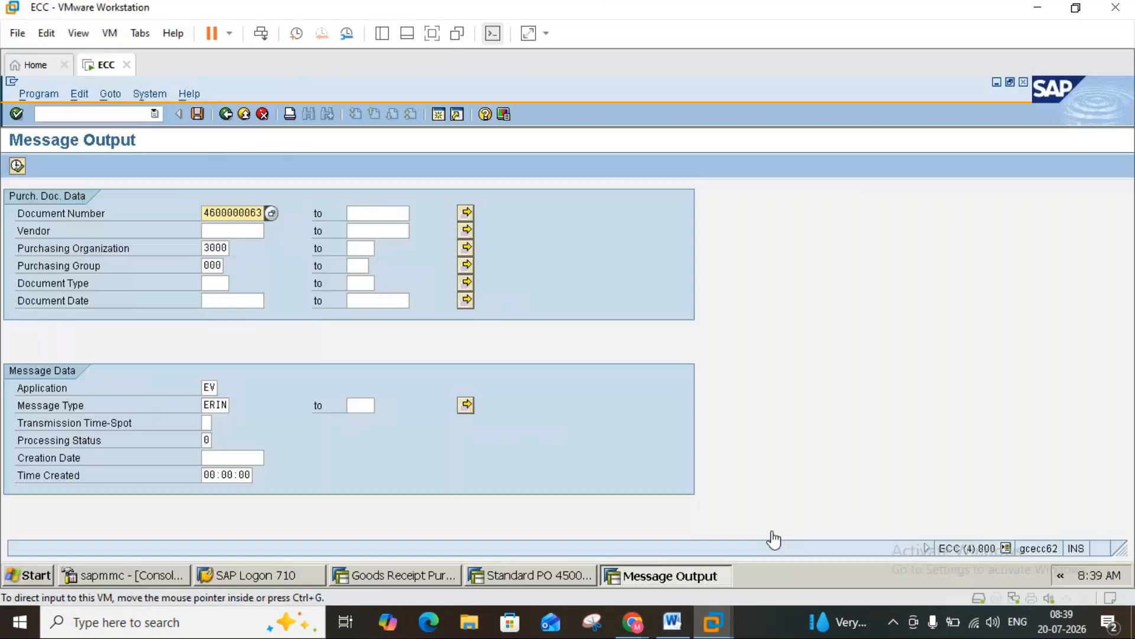
- Leave Message Output, open transaction ME53N, and examine the Zinc requisition item's processing status and related purchasing documents
left_click(244, 114)
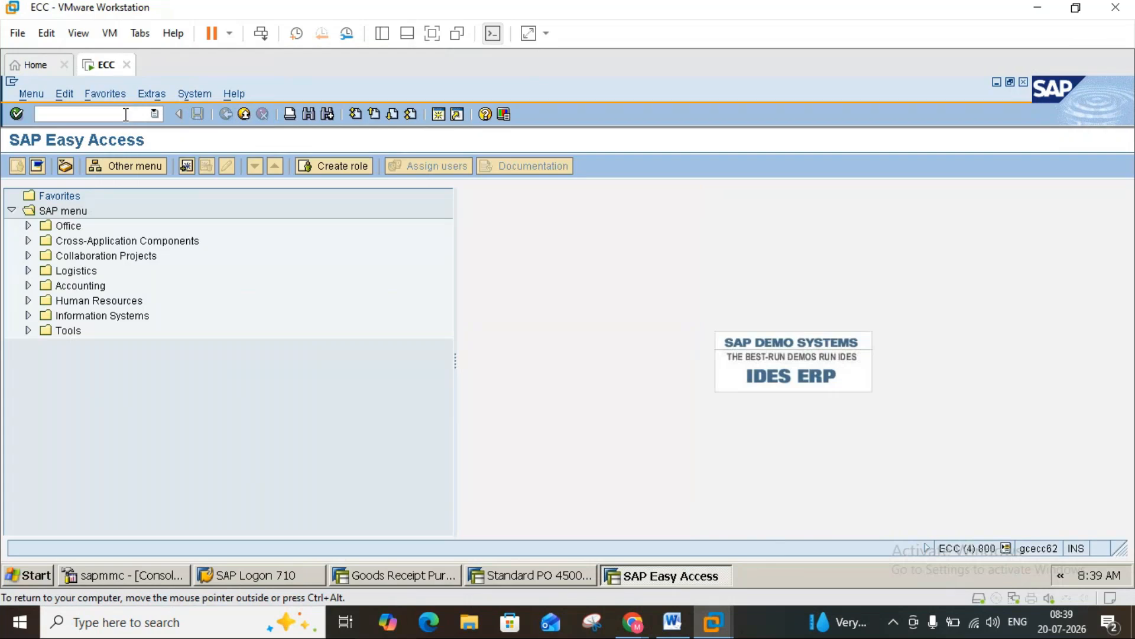
type("me53n")
key("Return")
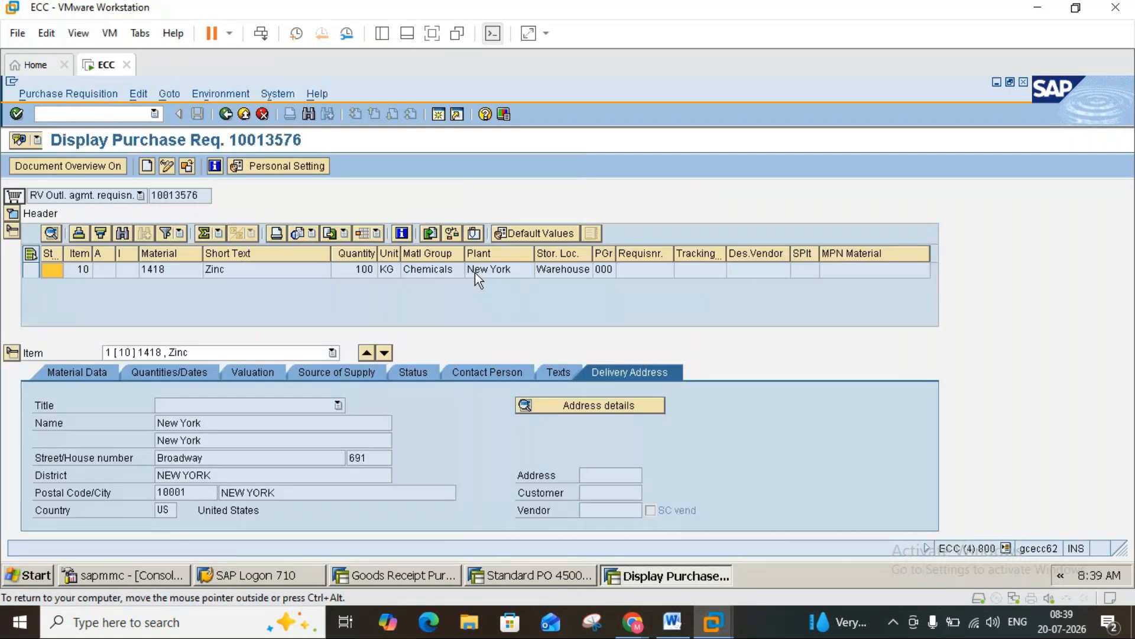
left_click(414, 372)
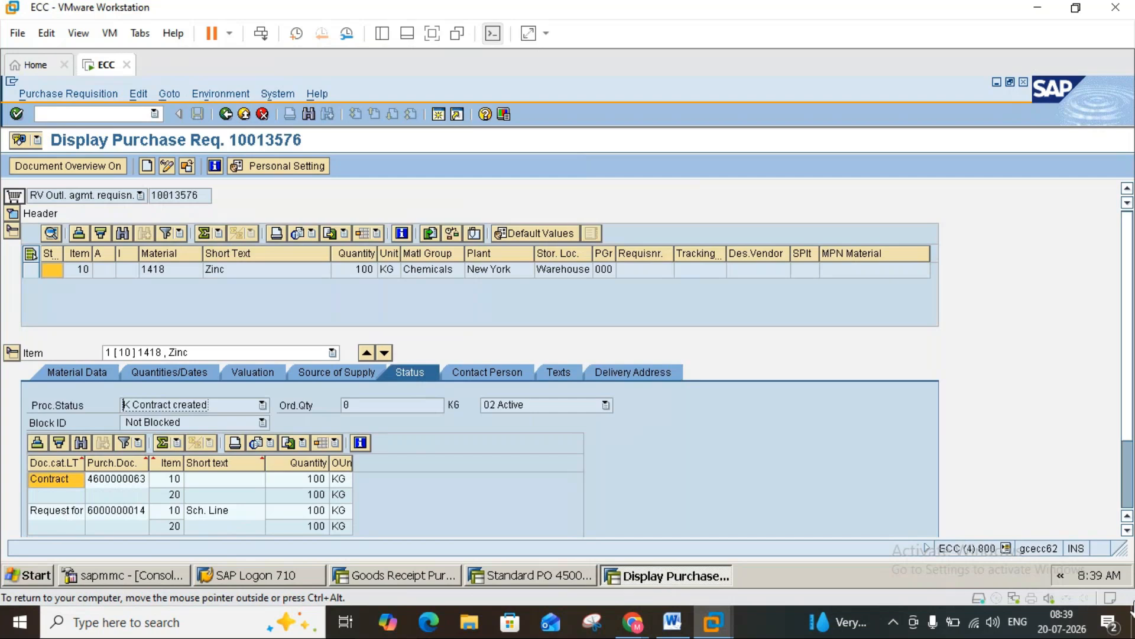
left_click(1128, 530)
left_click(1128, 531)
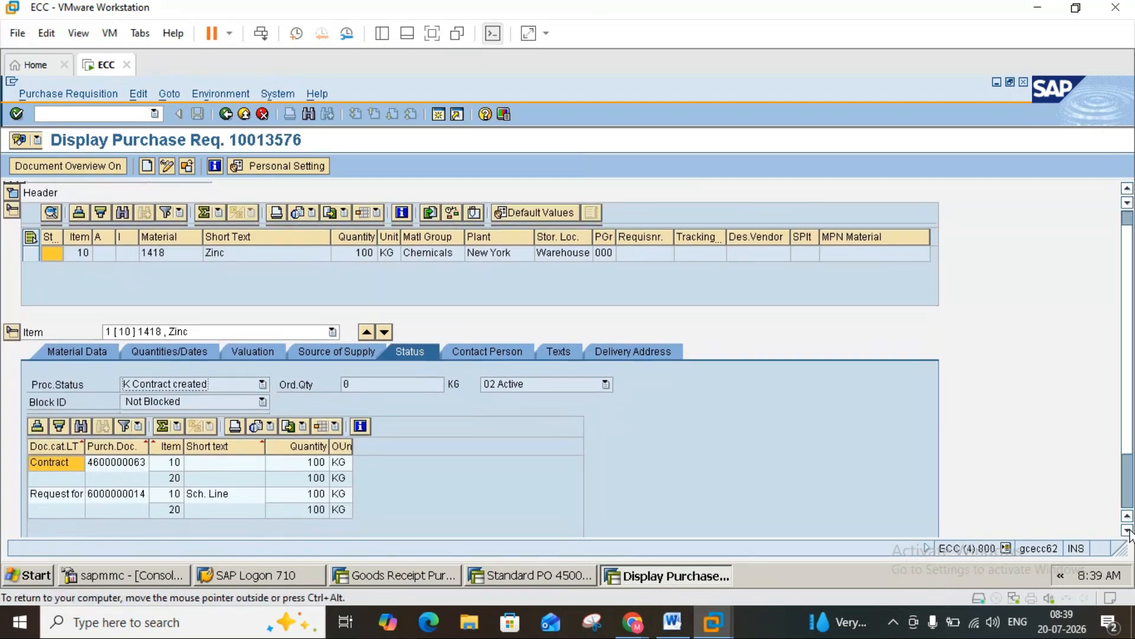
left_click(1128, 530)
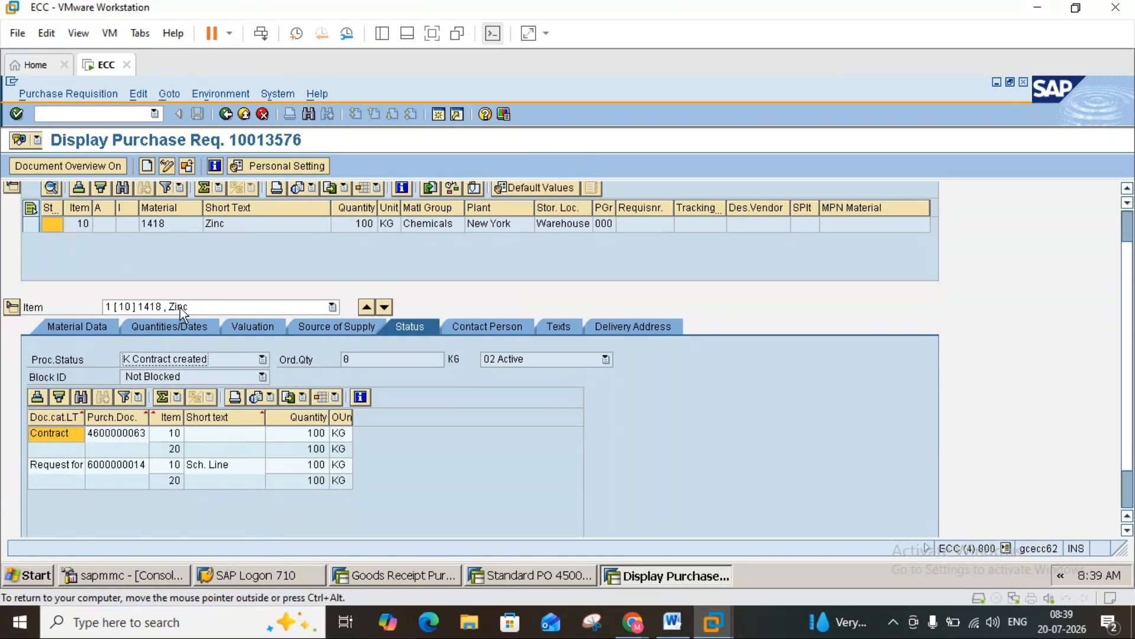
- Leave the purchase requisition display and start a new purchase order with transaction ME21N
left_click(244, 115)
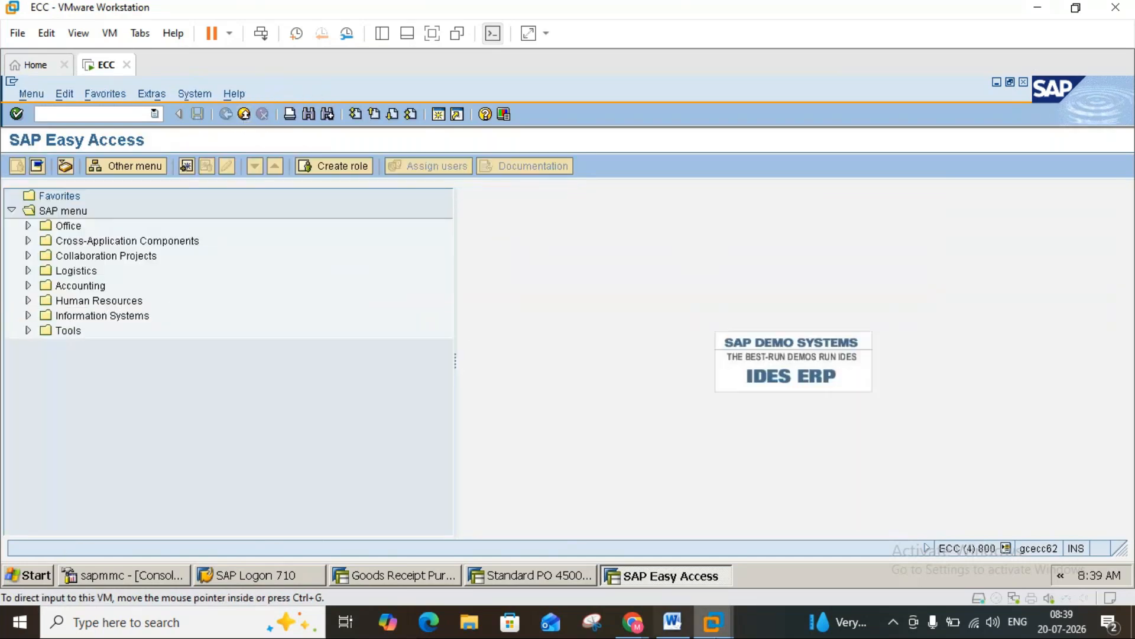
left_click(673, 623)
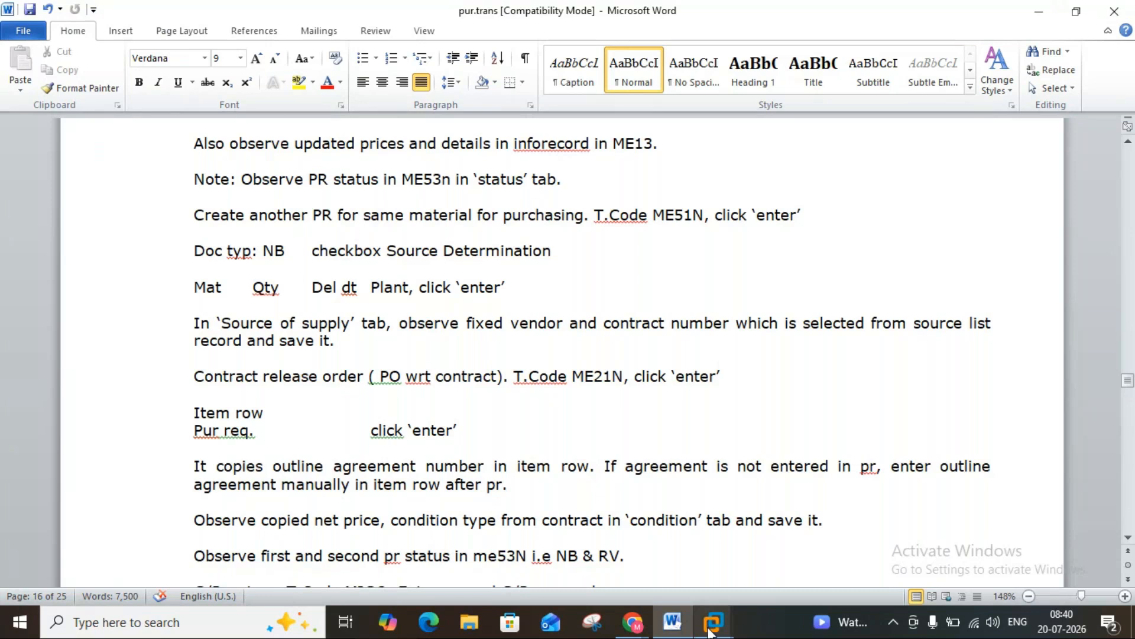
mouse_move(715, 620)
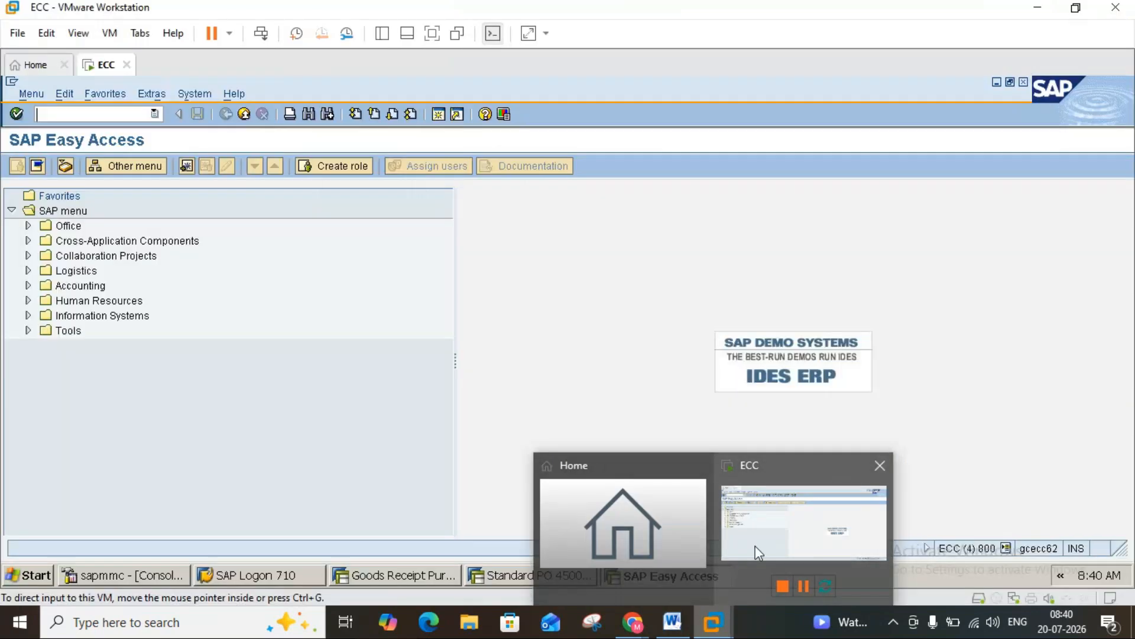
left_click(779, 536)
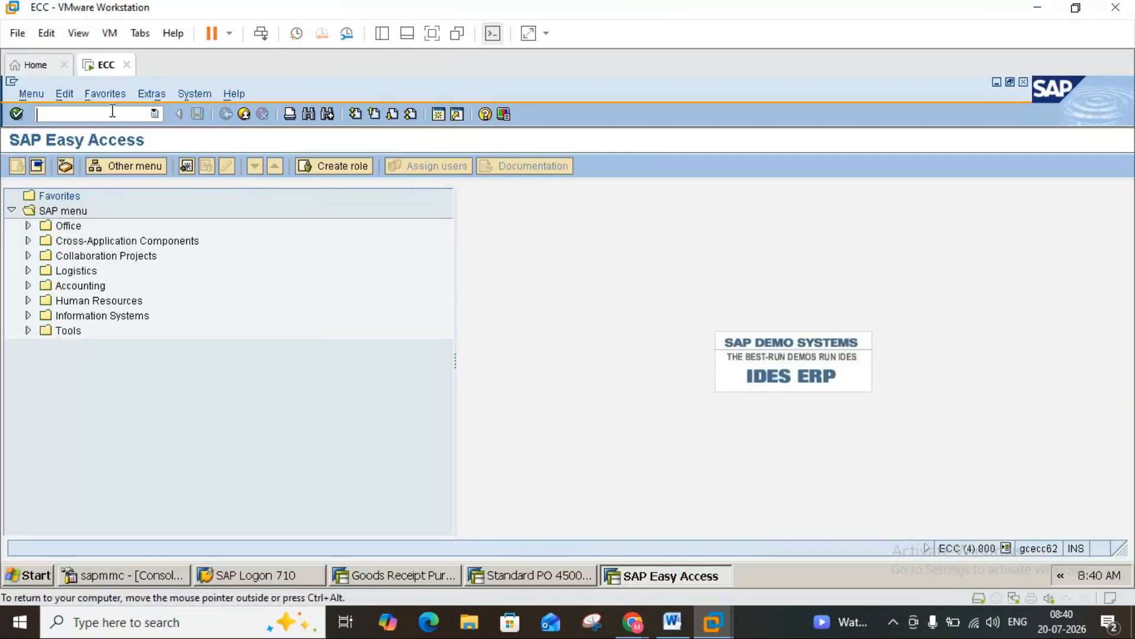
type("me21n")
key("Return")
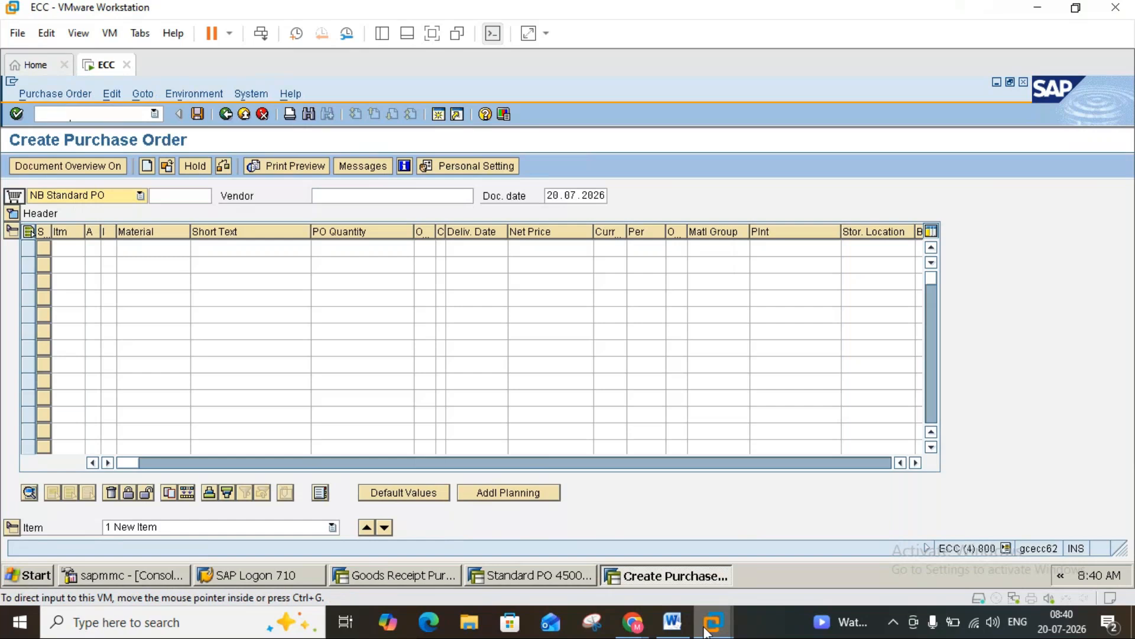
- Reference purchase requisition 10013576 in the first item row of the purchase order
left_click(674, 622)
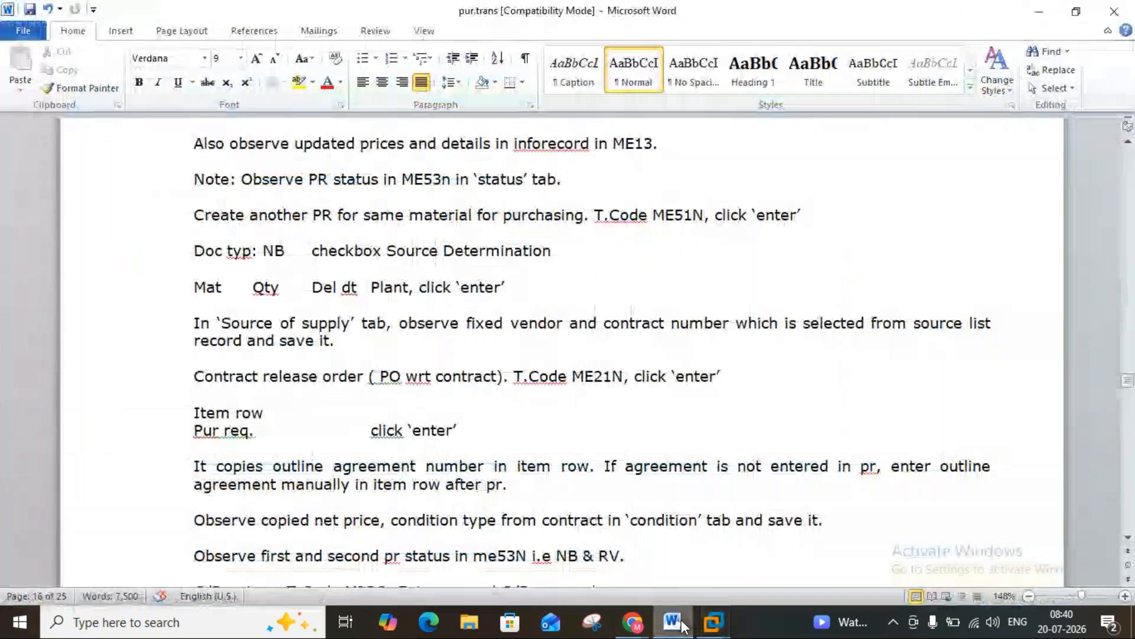
left_click(714, 622)
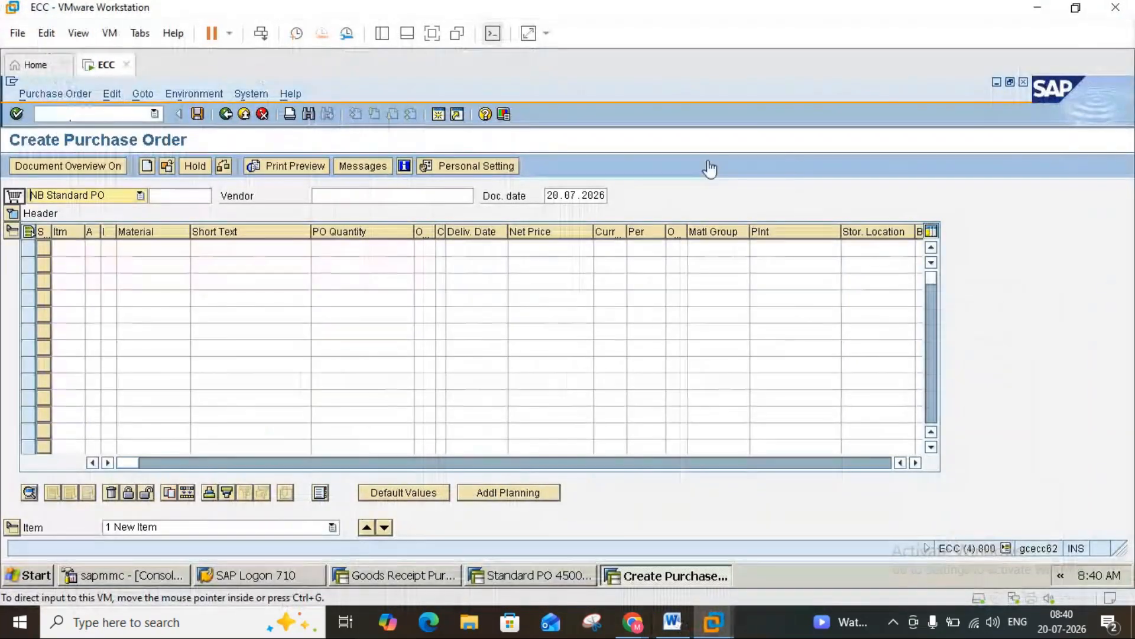
left_click(915, 463)
left_click(916, 462)
left_click(915, 463)
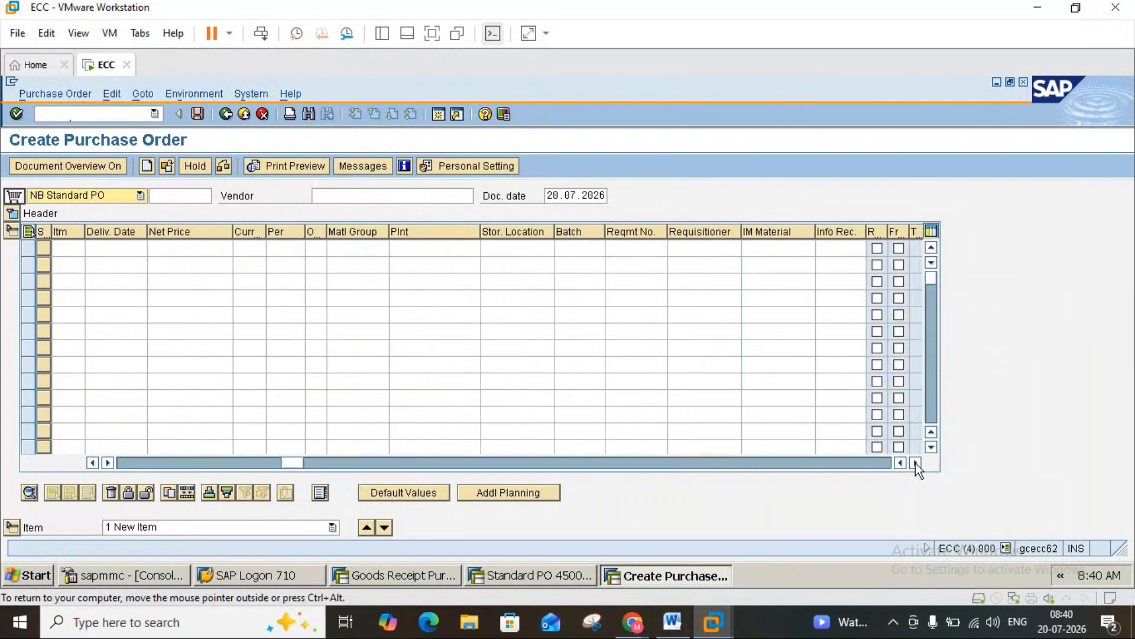
left_click(915, 463)
left_click(915, 463)
left_click(915, 463)
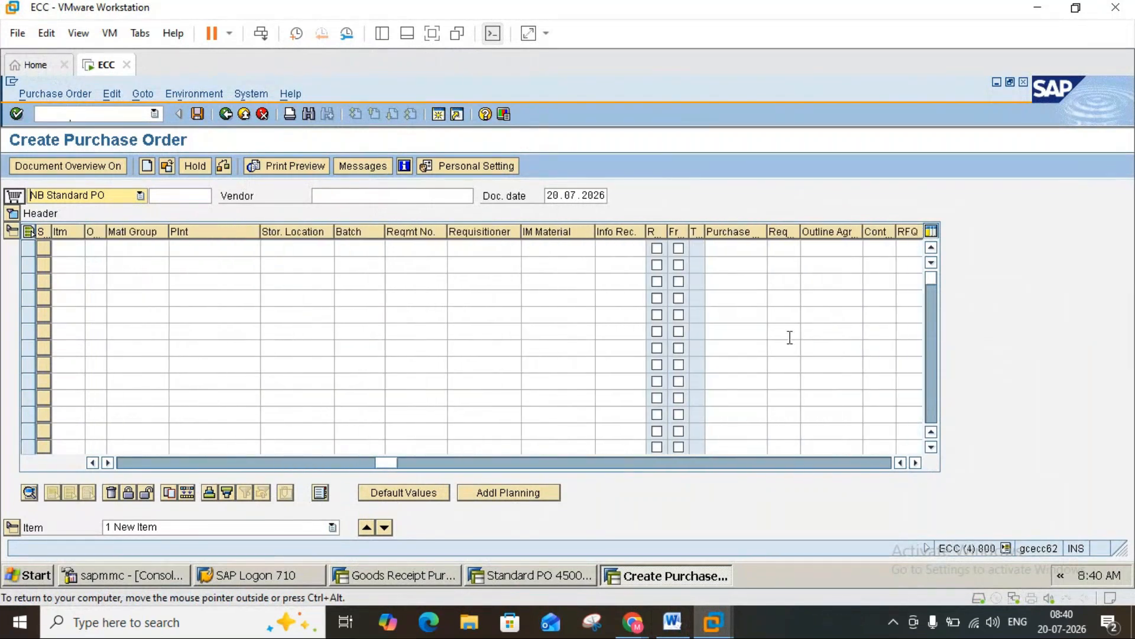
left_click(745, 247)
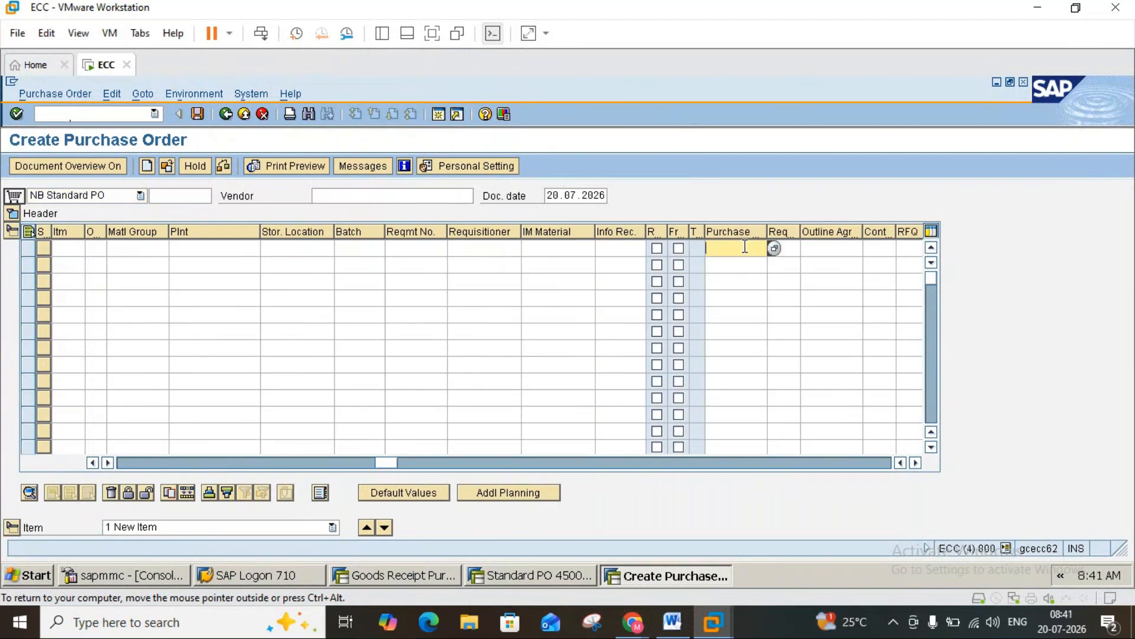
type("10")
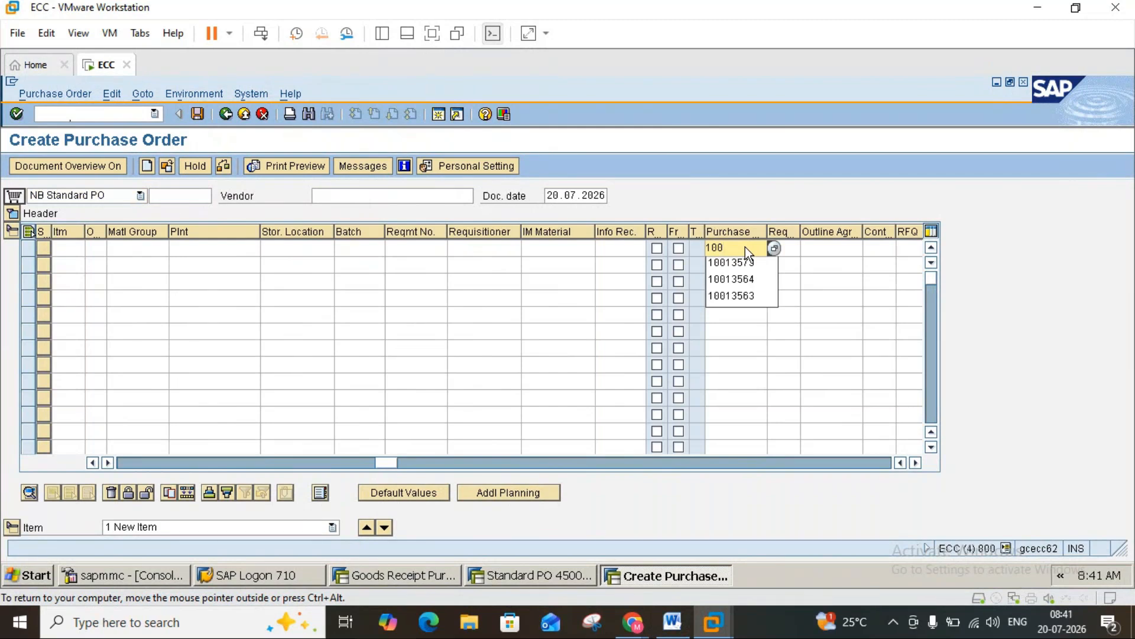
type("013576")
key("Return")
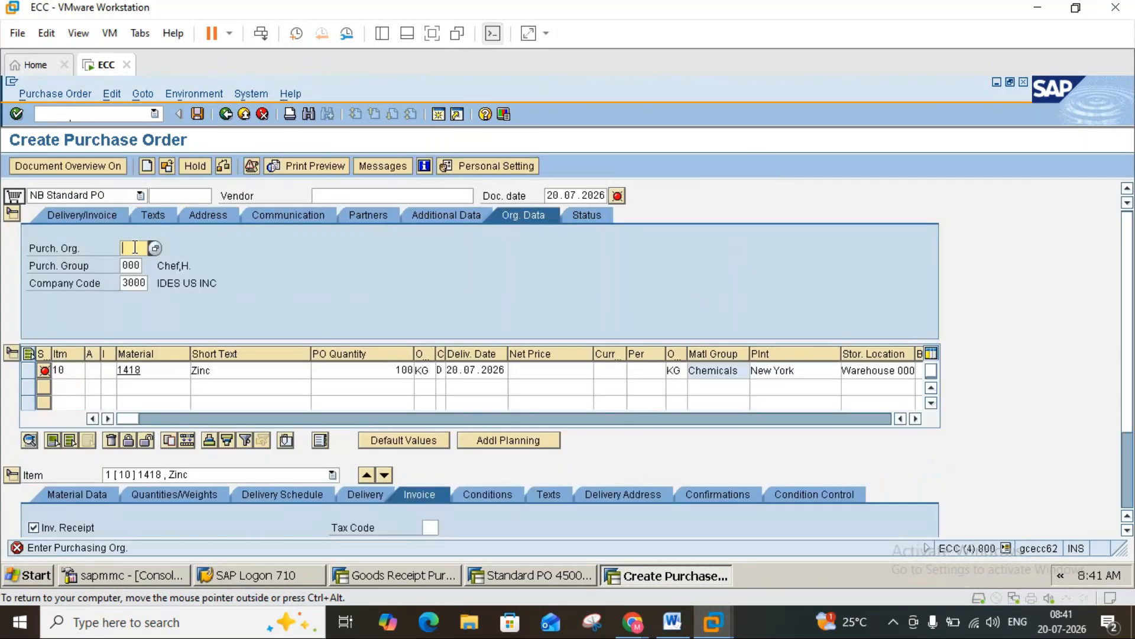
- Set the purchase order's purchasing organization to 3000 and its vendor to 3000
type("300")
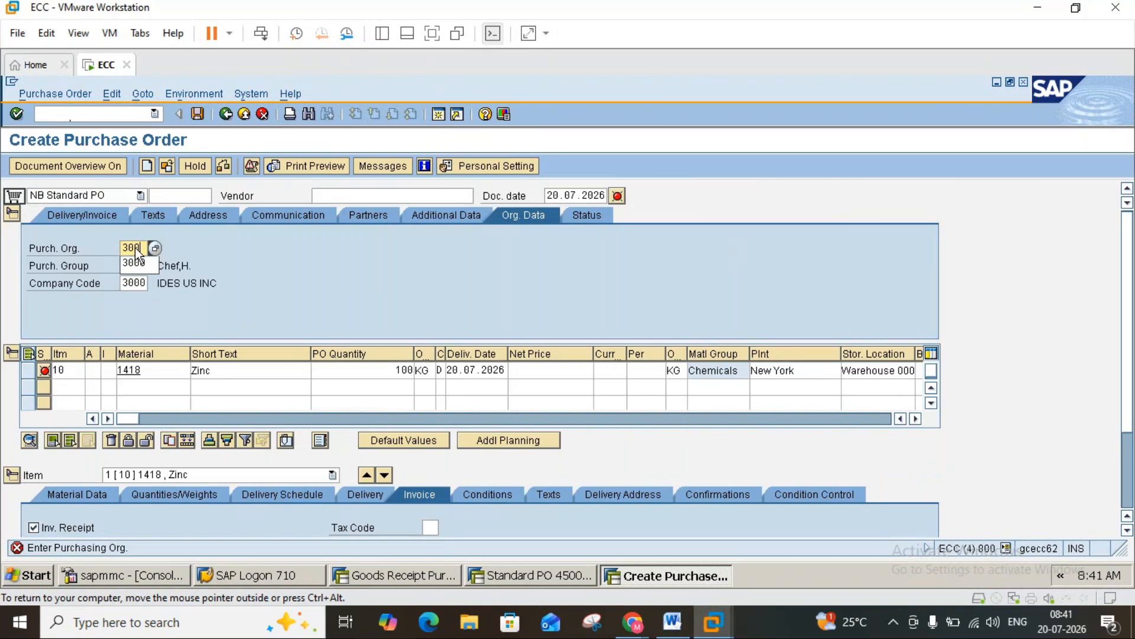
type("0")
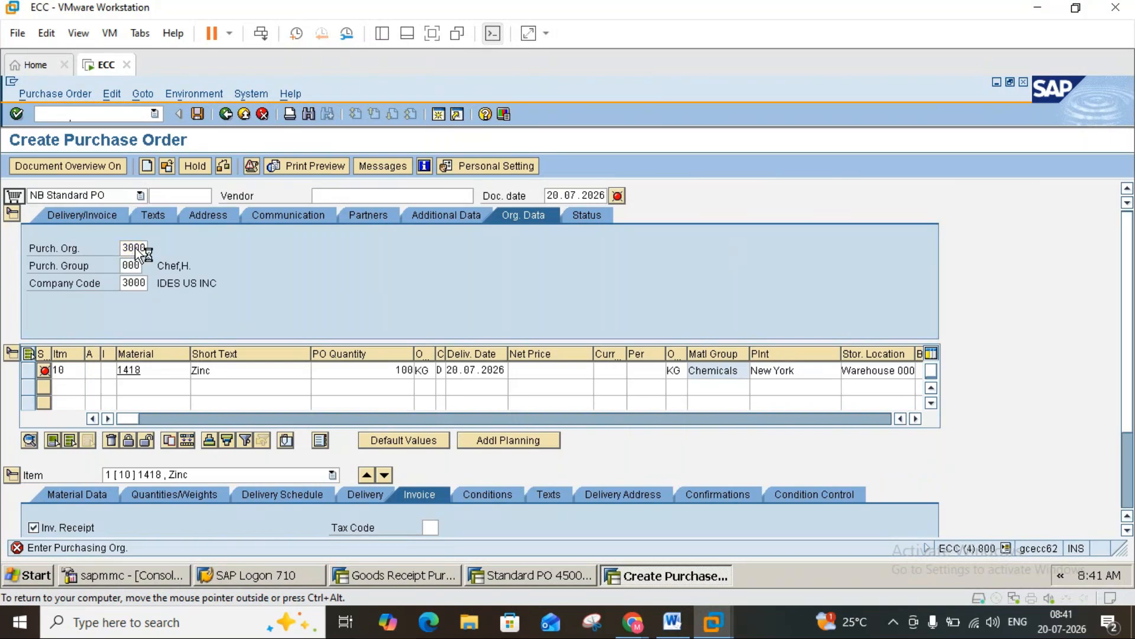
key("Return")
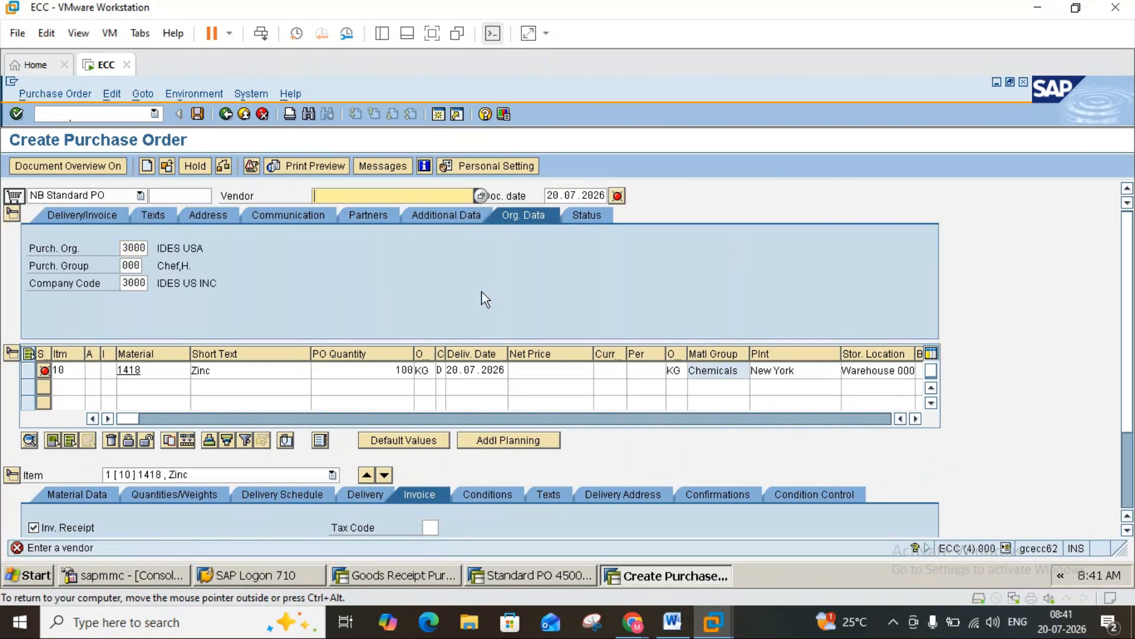
type("3")
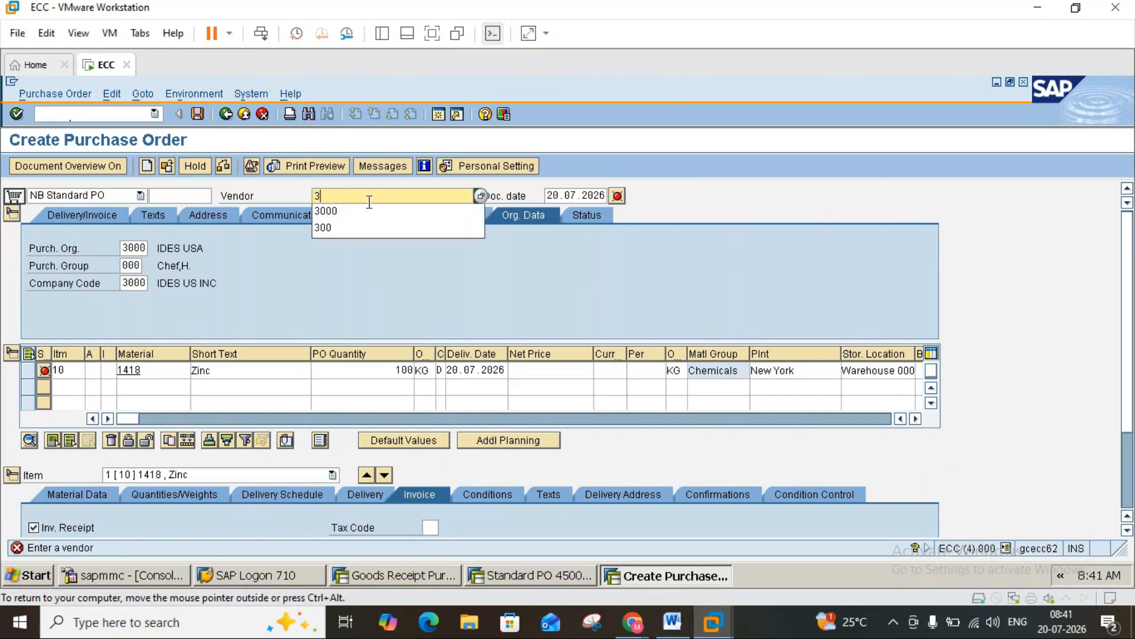
type("000")
key("Return")
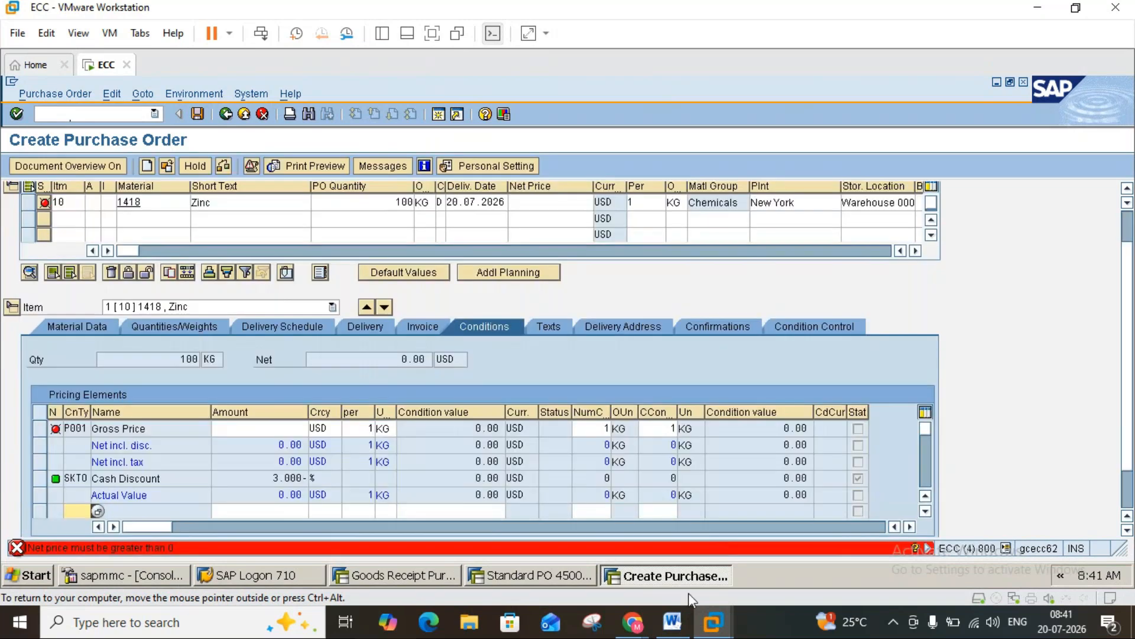
- Set the net price of the Zinc item to 100 USD
mouse_move(672, 621)
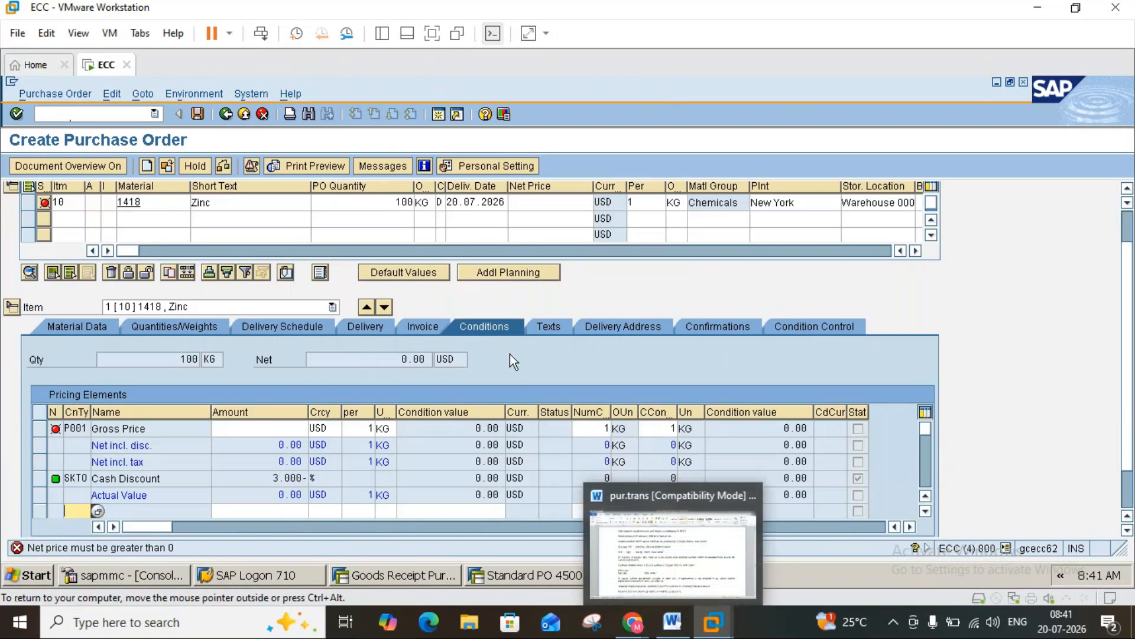
left_click(539, 203)
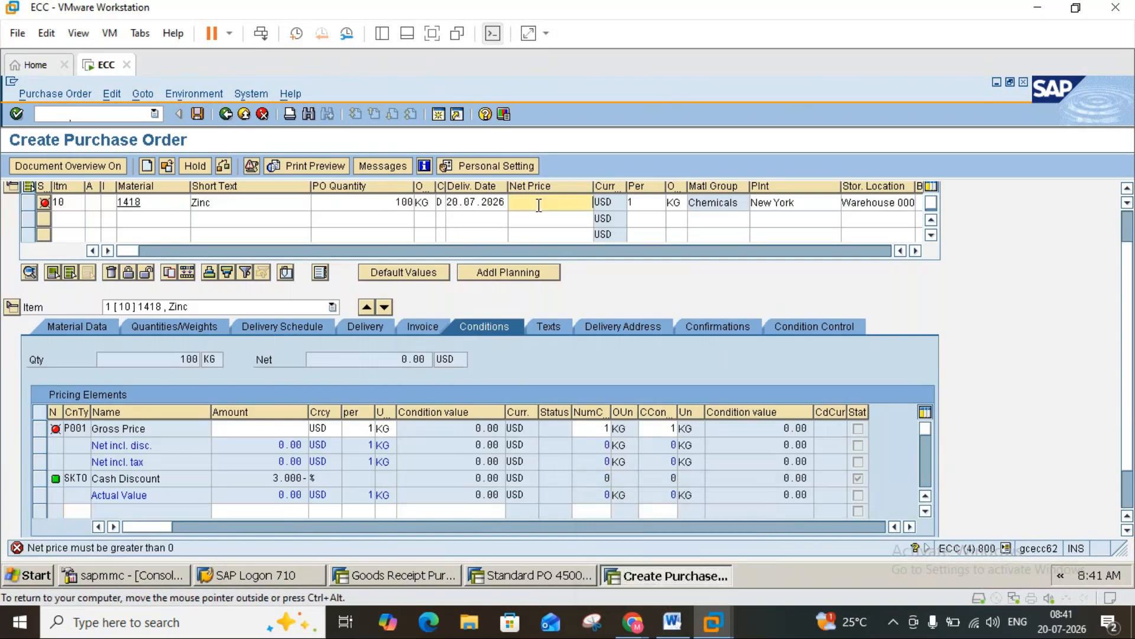
type("100")
key("Return")
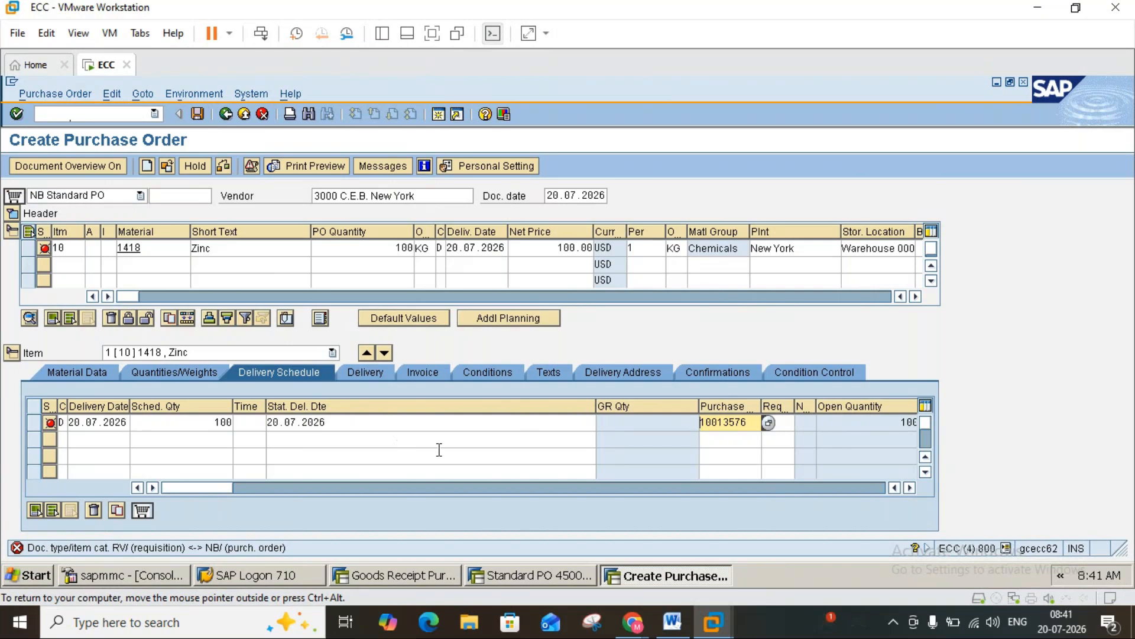
- Clear the purchase requisition number from the Zinc item's row in the item overview
left_click(673, 624)
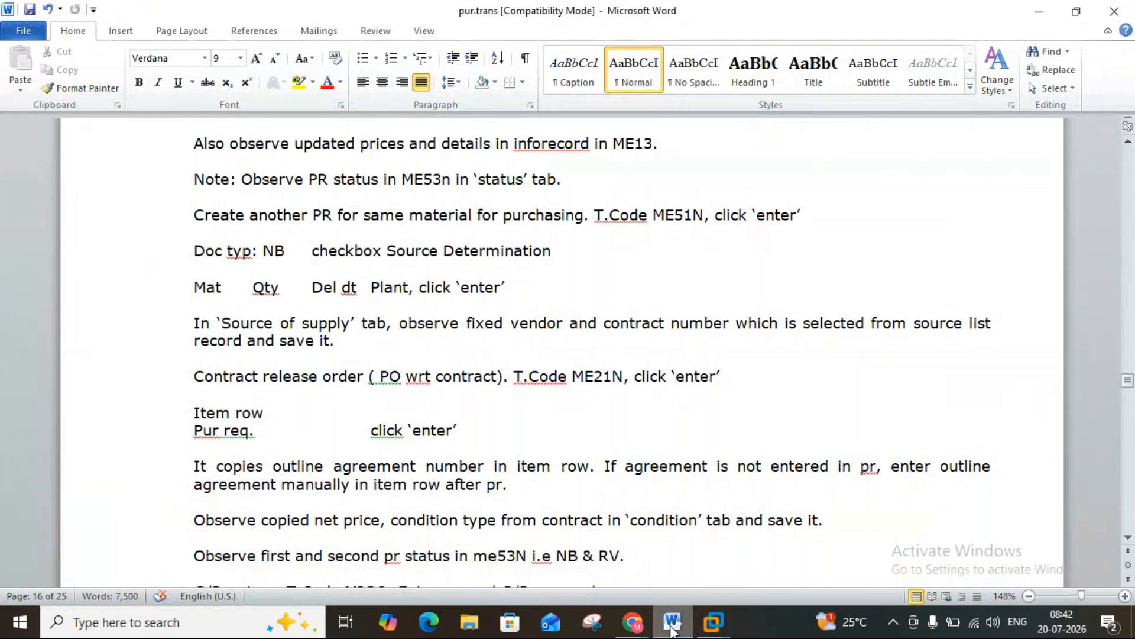
left_click(713, 621)
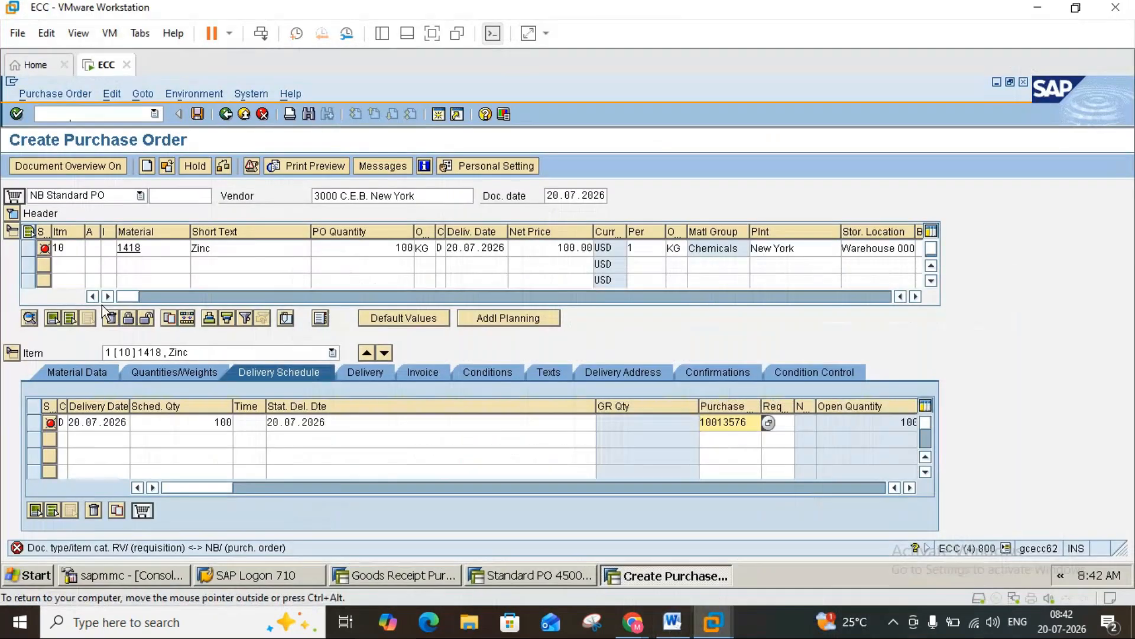
left_click(915, 296)
left_click(915, 297)
left_click(915, 296)
left_click(914, 296)
left_click(915, 296)
left_click(915, 296)
left_click(914, 296)
left_click(670, 248)
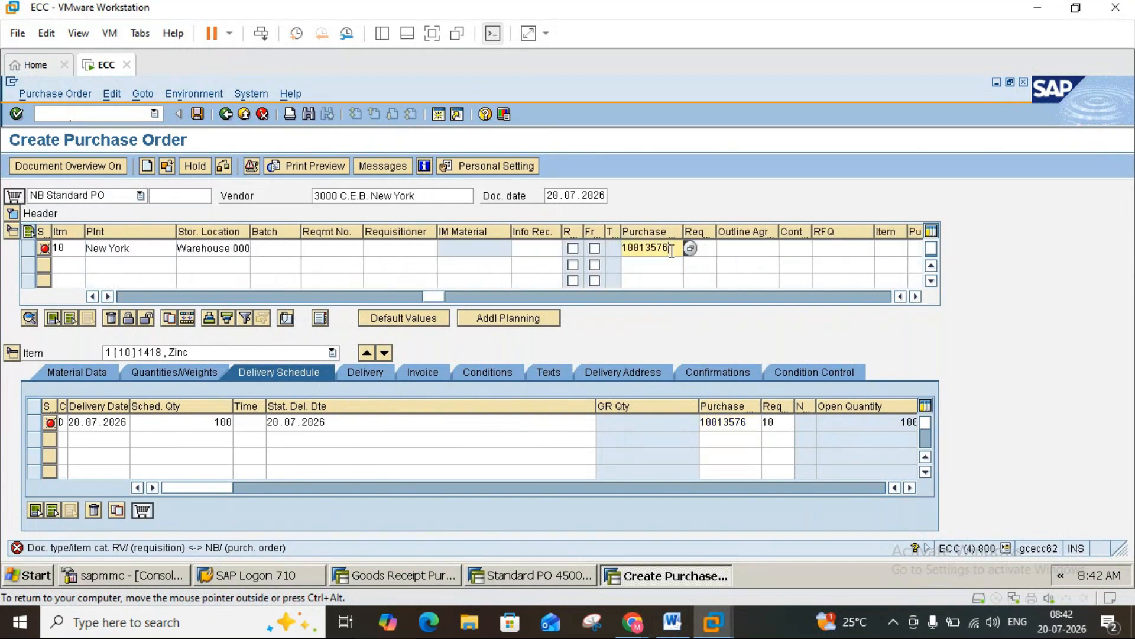
key("BackSpace")
key("BackSpace")
key("BackSpace")
key("BackSpace")
key("BackSpace")
key("BackSpace")
key("BackSpace")
key("BackSpace")
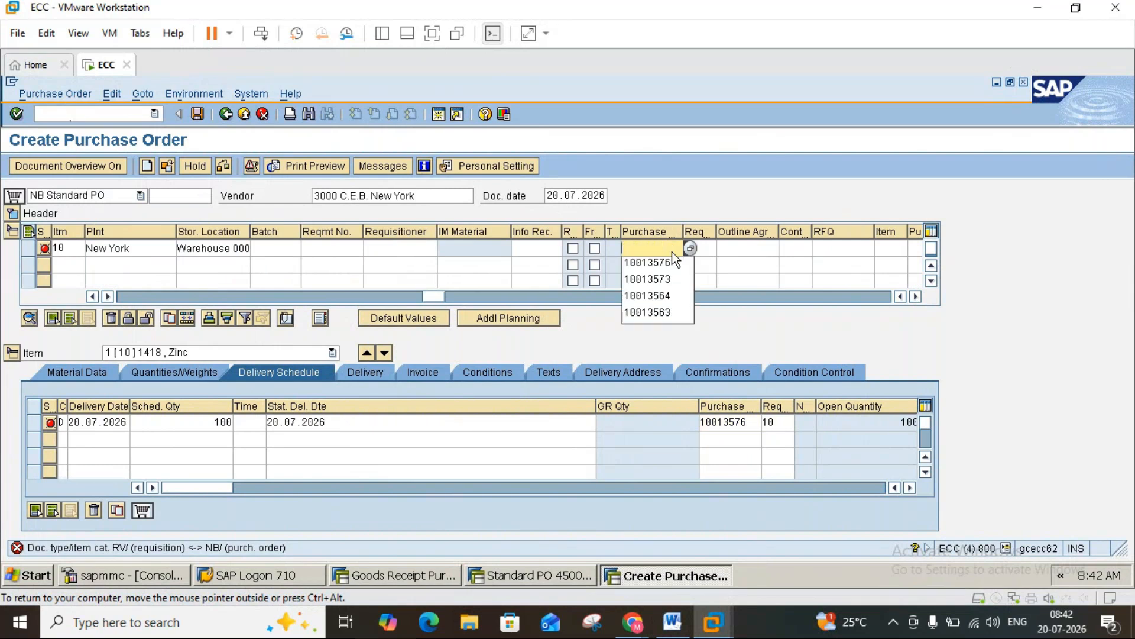
left_click(743, 247)
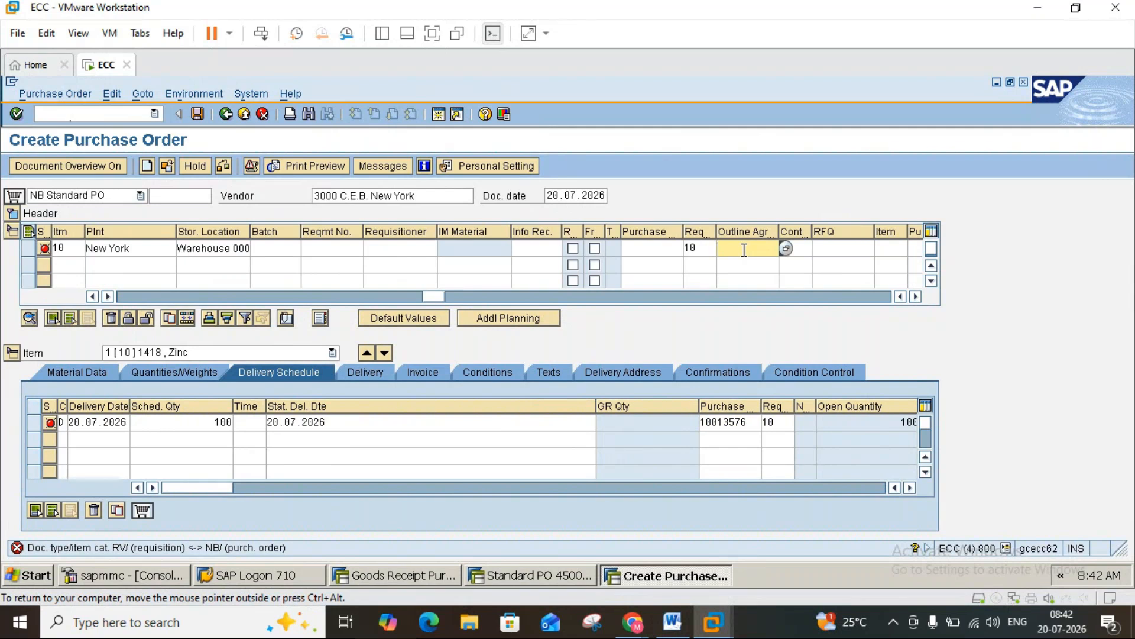
type("60000000014")
key("Return")
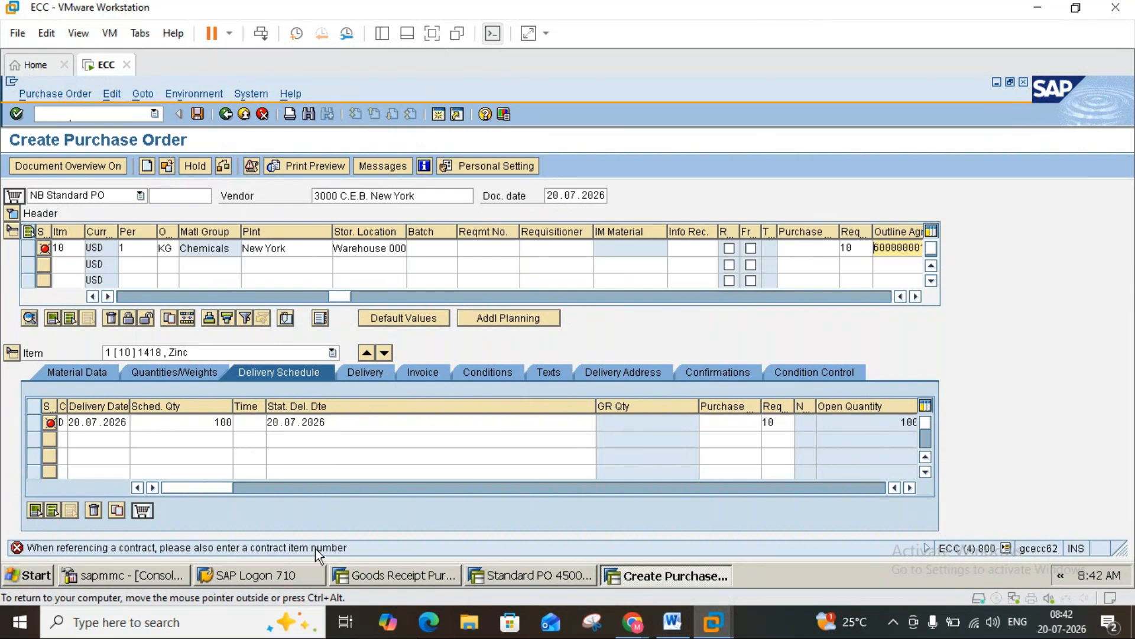
left_click(916, 297)
left_click(916, 296)
left_click(916, 296)
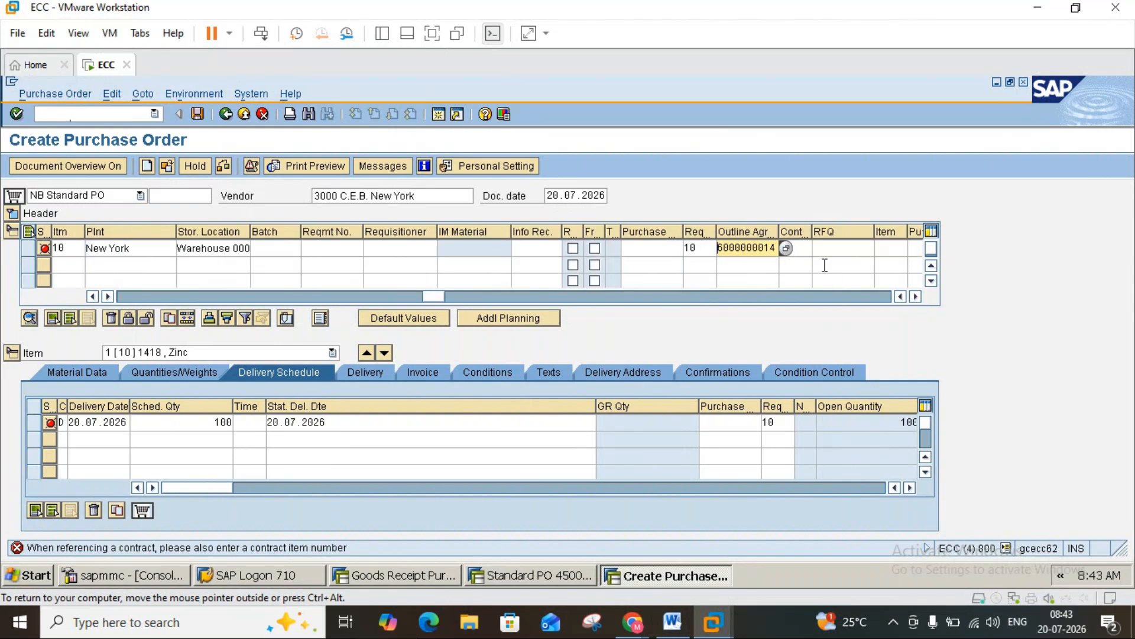
left_click(804, 247)
type("10")
key("Return")
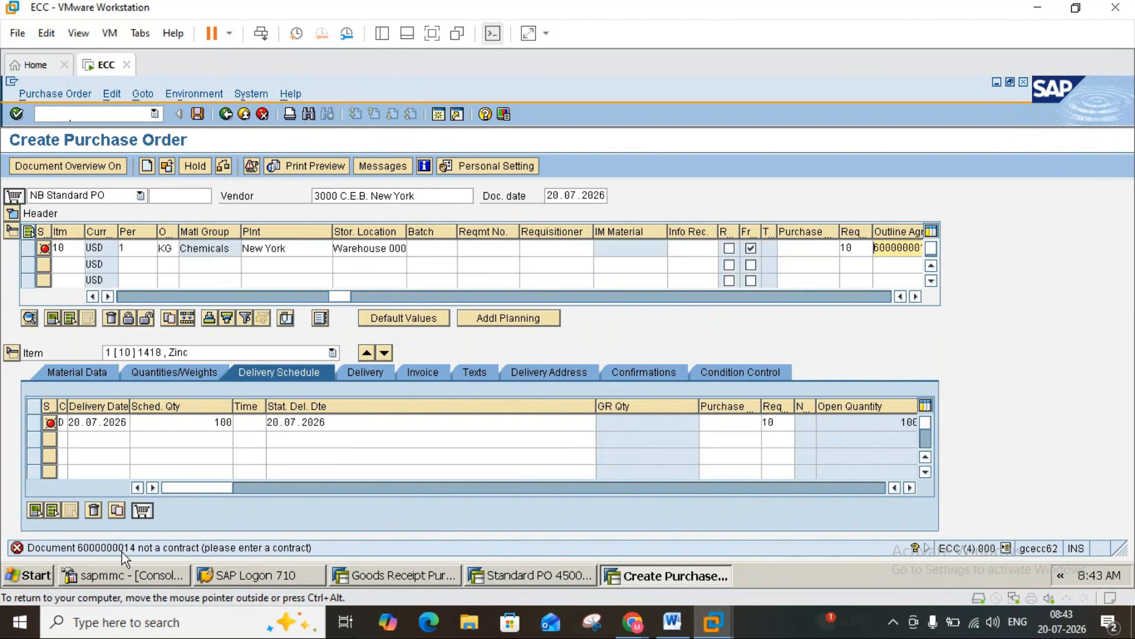
- Exit the goods receipt transaction and close its session to return to the purchase order
left_click(390, 577)
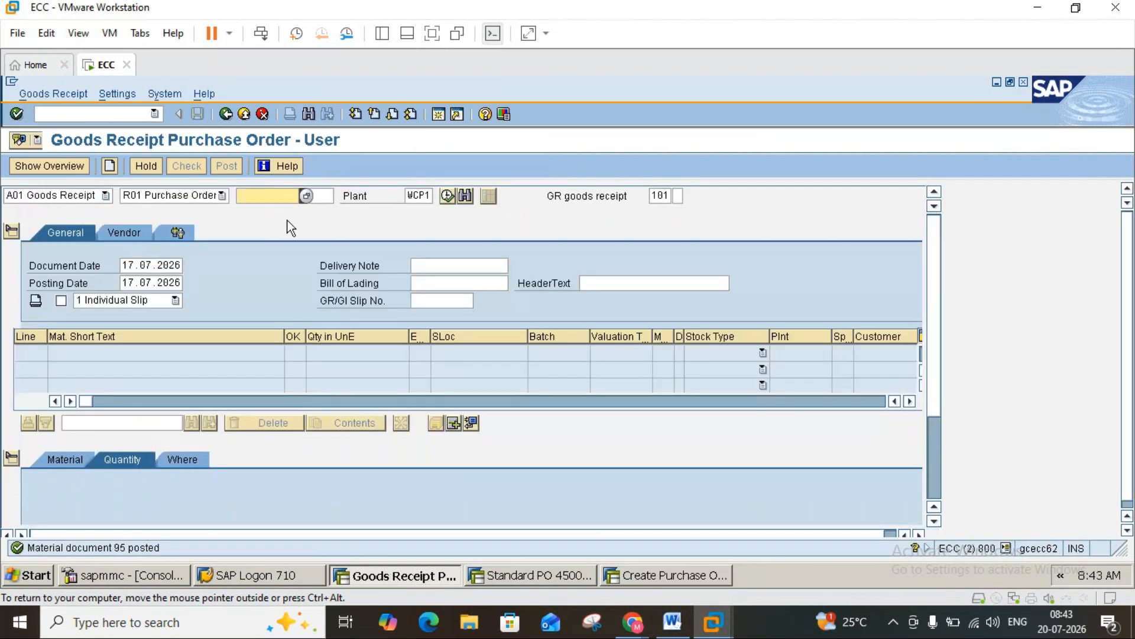
left_click(251, 116)
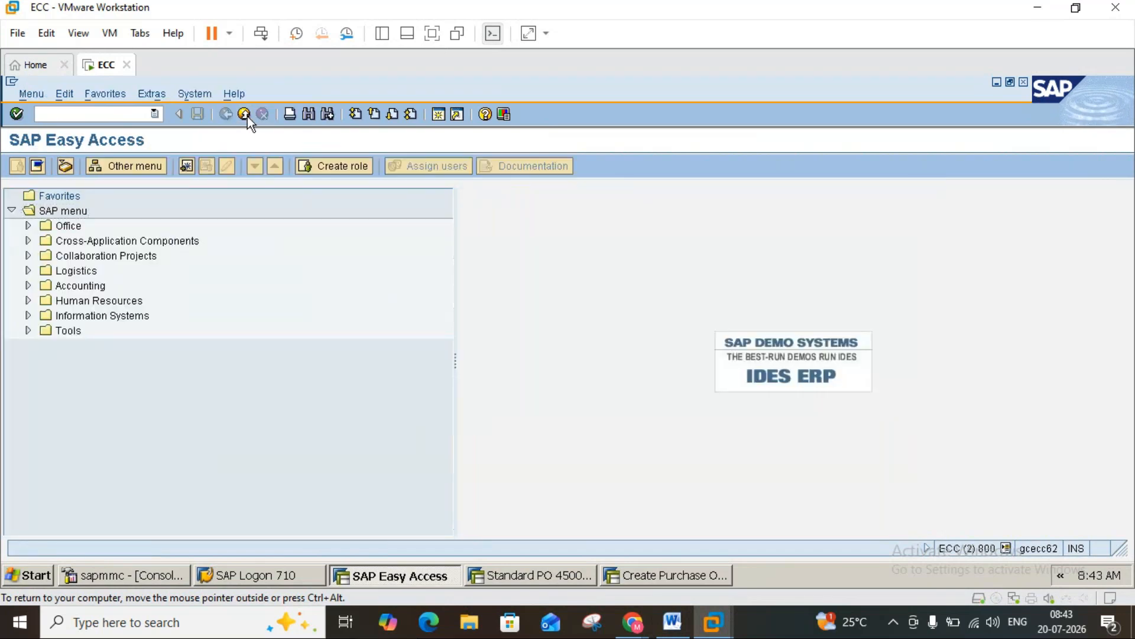
left_click(247, 116)
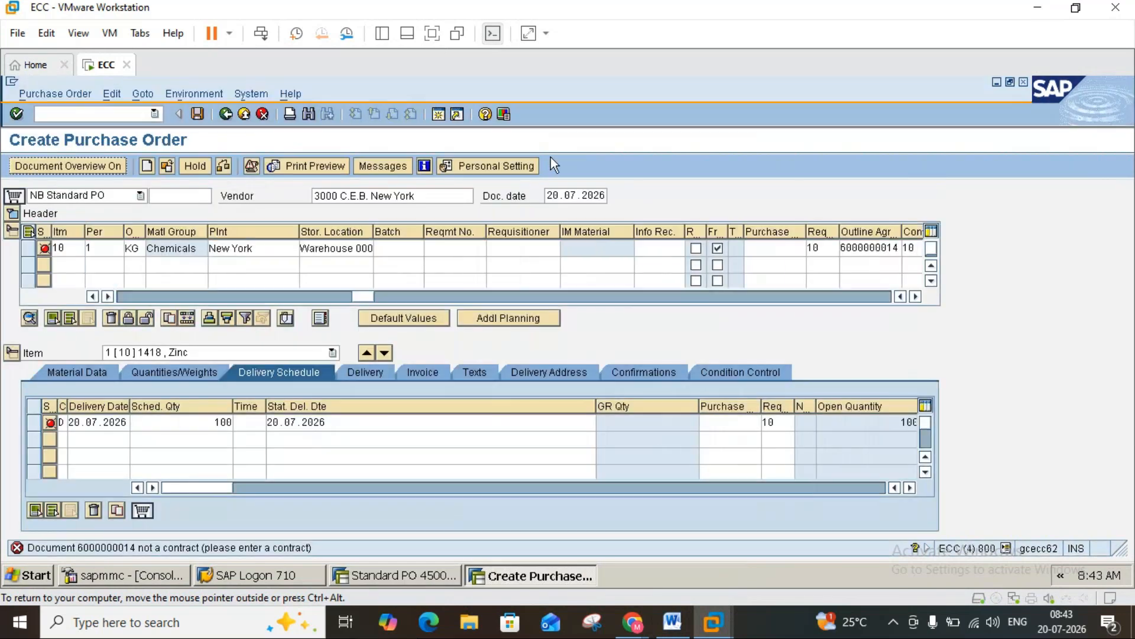
- Switch to the pur.trans notes in Word and review the instructions for creating a contract with ME31K
left_click(673, 621)
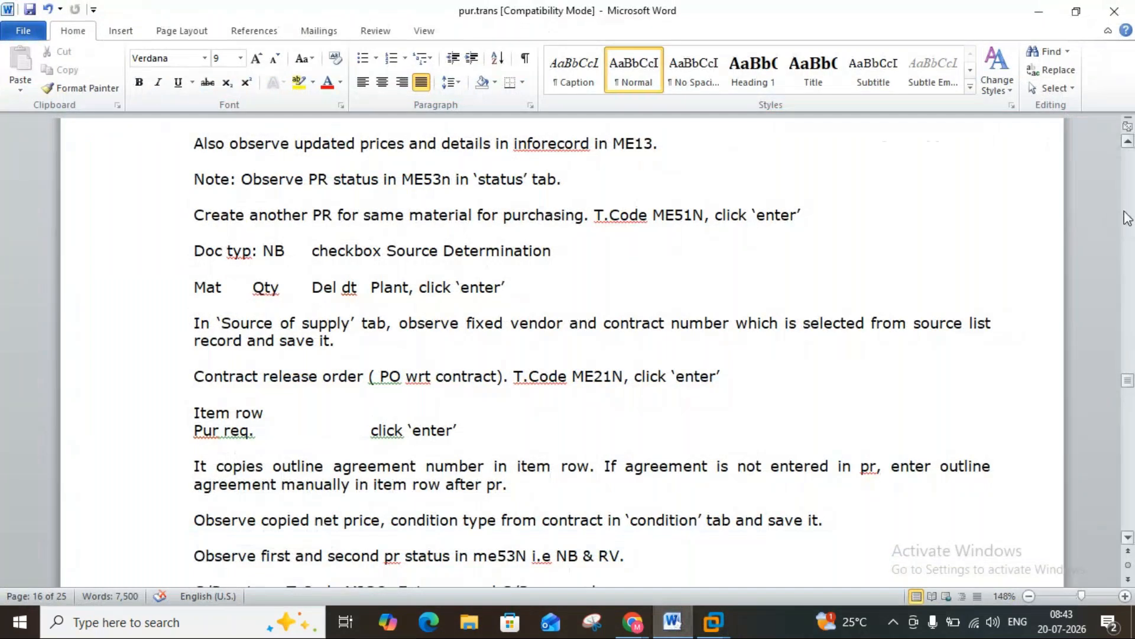
scroll(1128, 217, "up", 15)
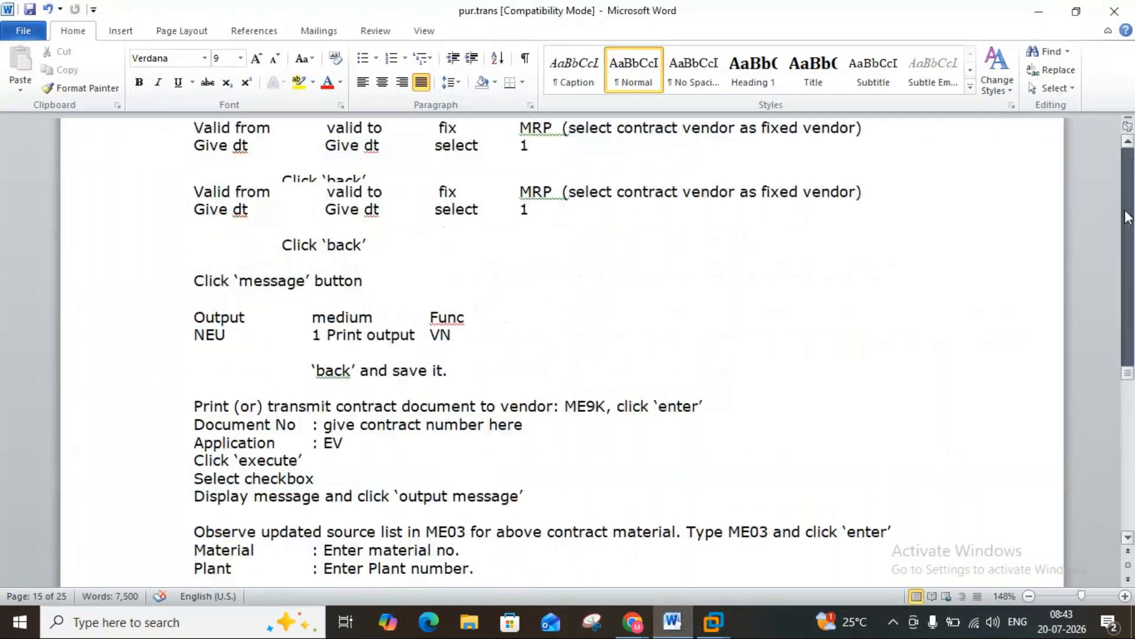
scroll(1128, 217, "up", 3)
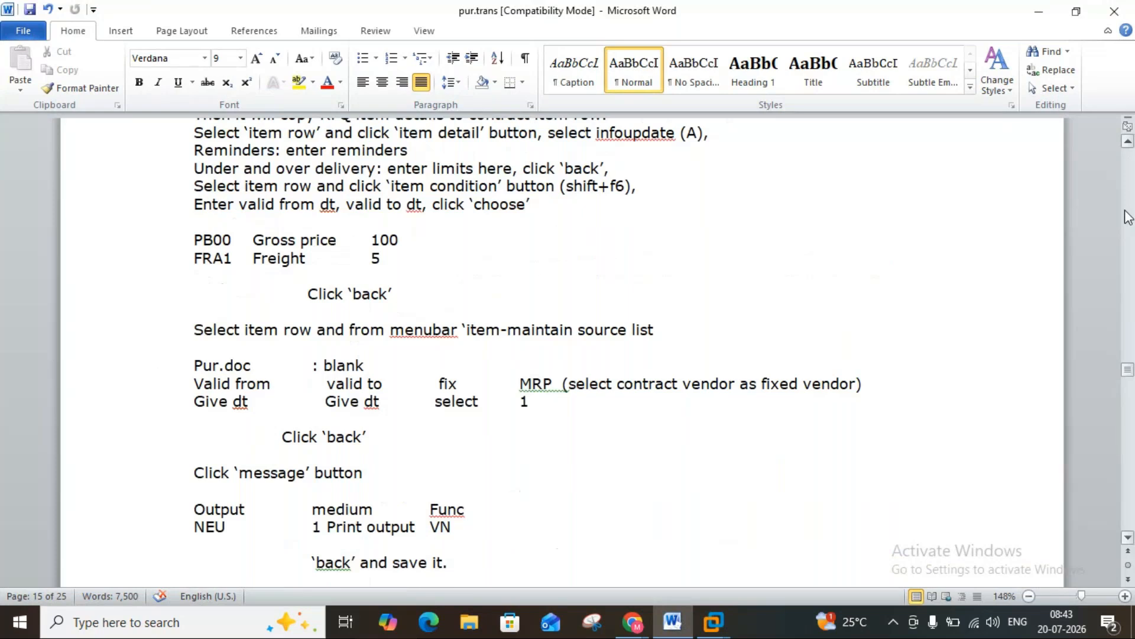
scroll(1128, 218, "up", 1)
scroll(1128, 218, "up", 5)
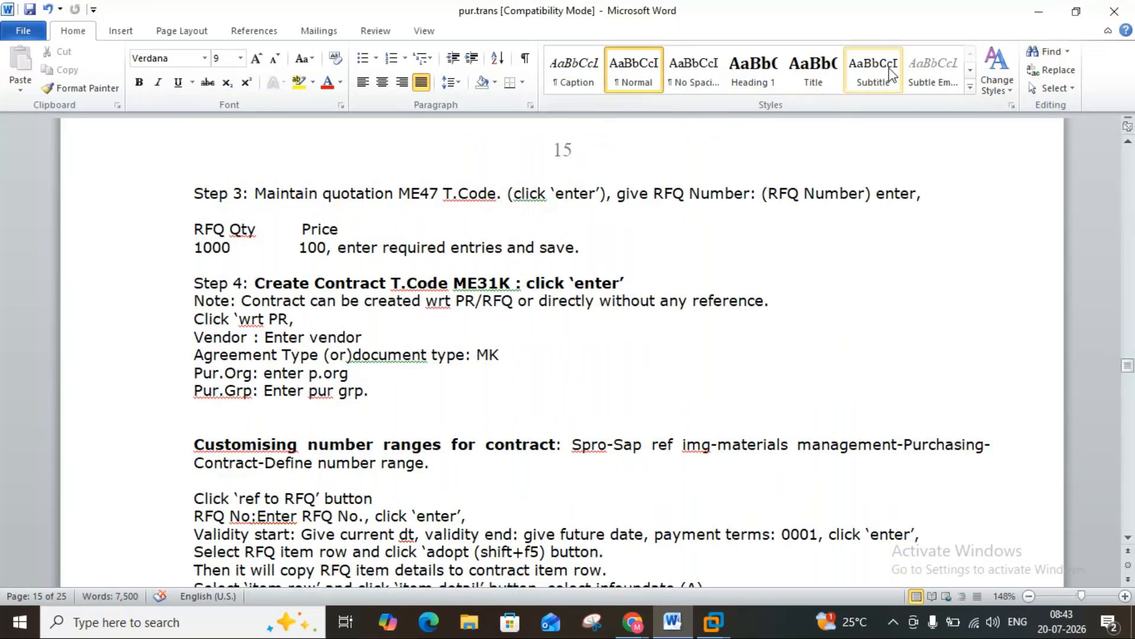
- Return from the Word notes to SAP and open the Display Contract transaction in a new session
left_click(1040, 10)
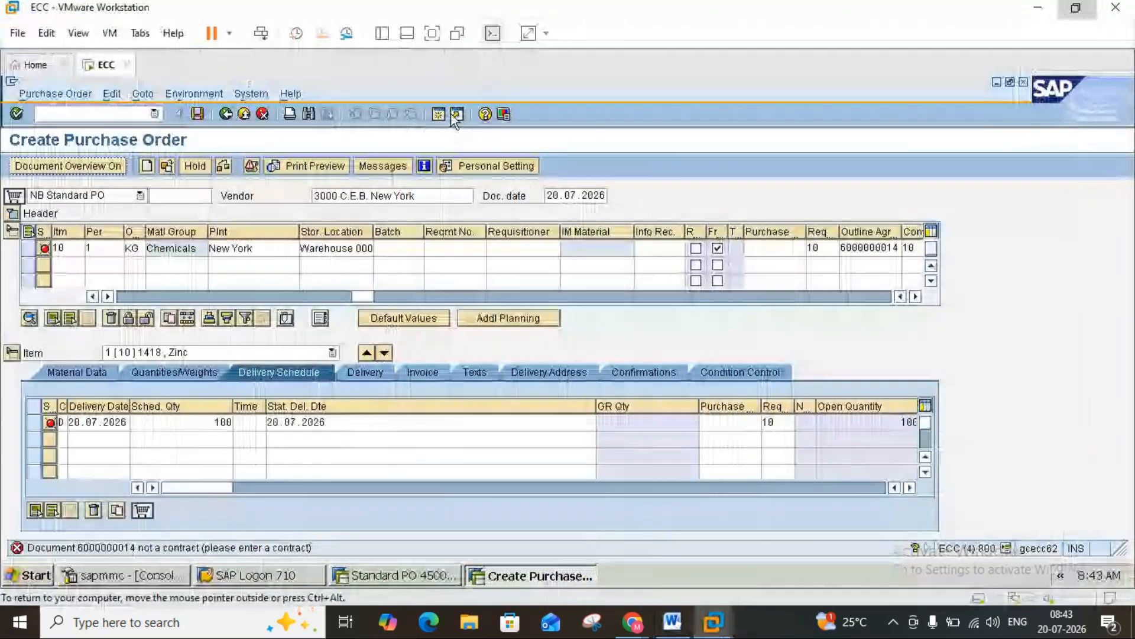
left_click(437, 114)
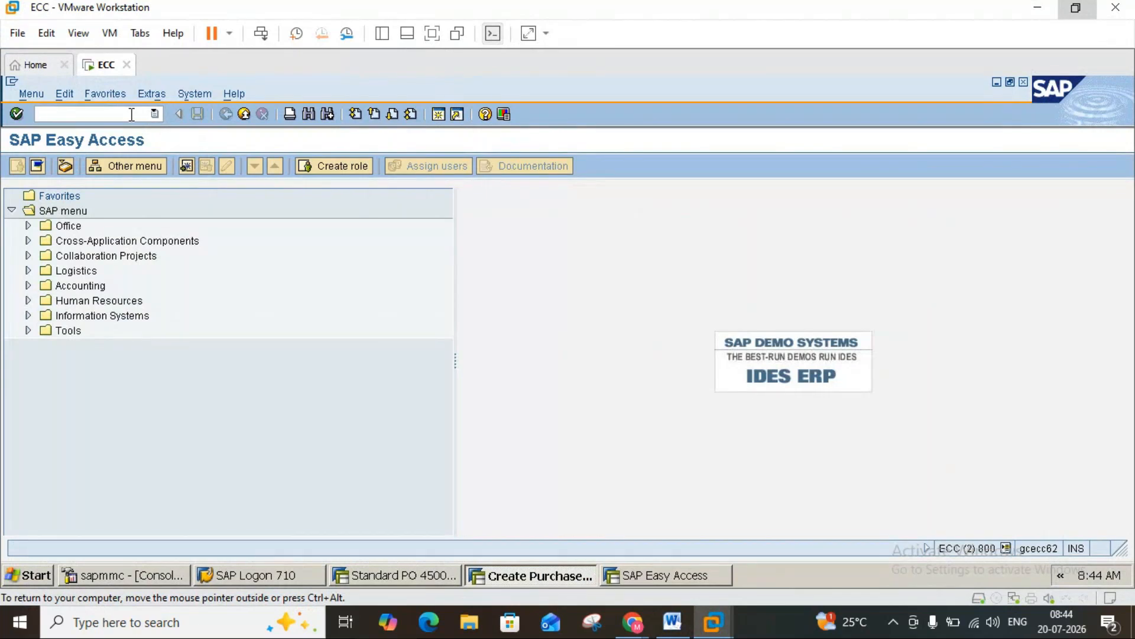
type("m")
type("e23n")
key("Return")
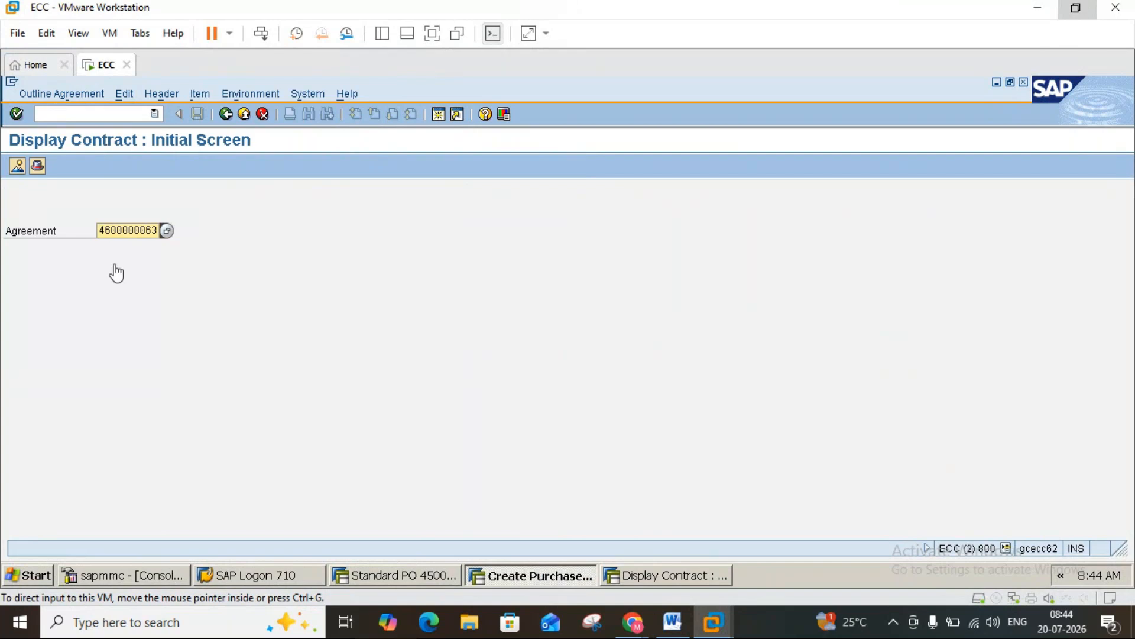
left_click(230, 251)
key("Return")
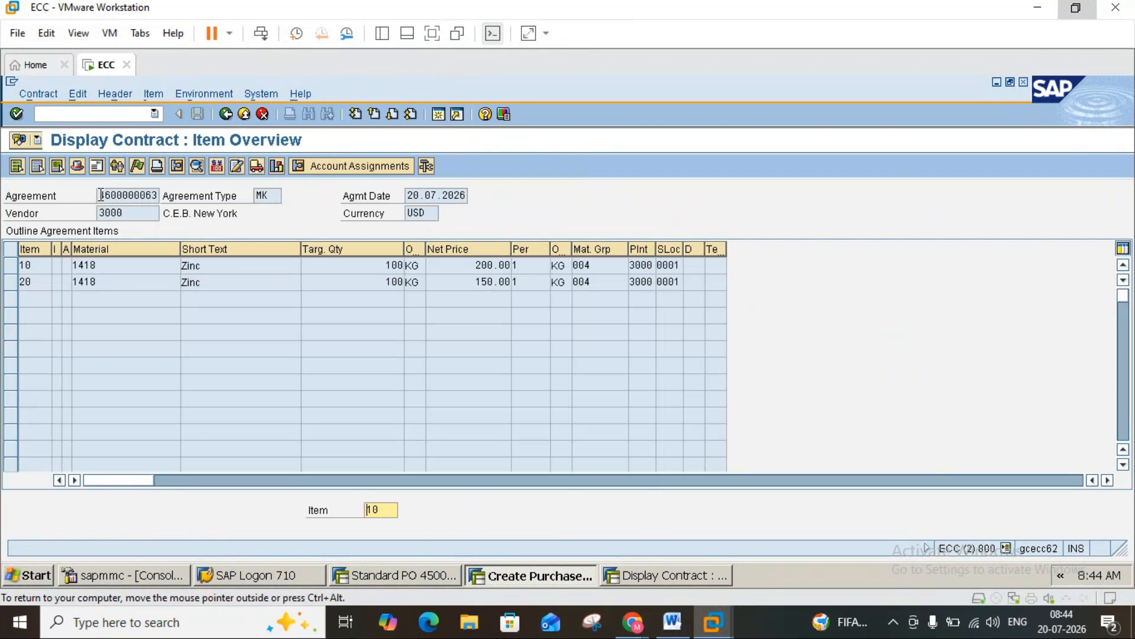
left_click_drag(101, 194, 164, 195)
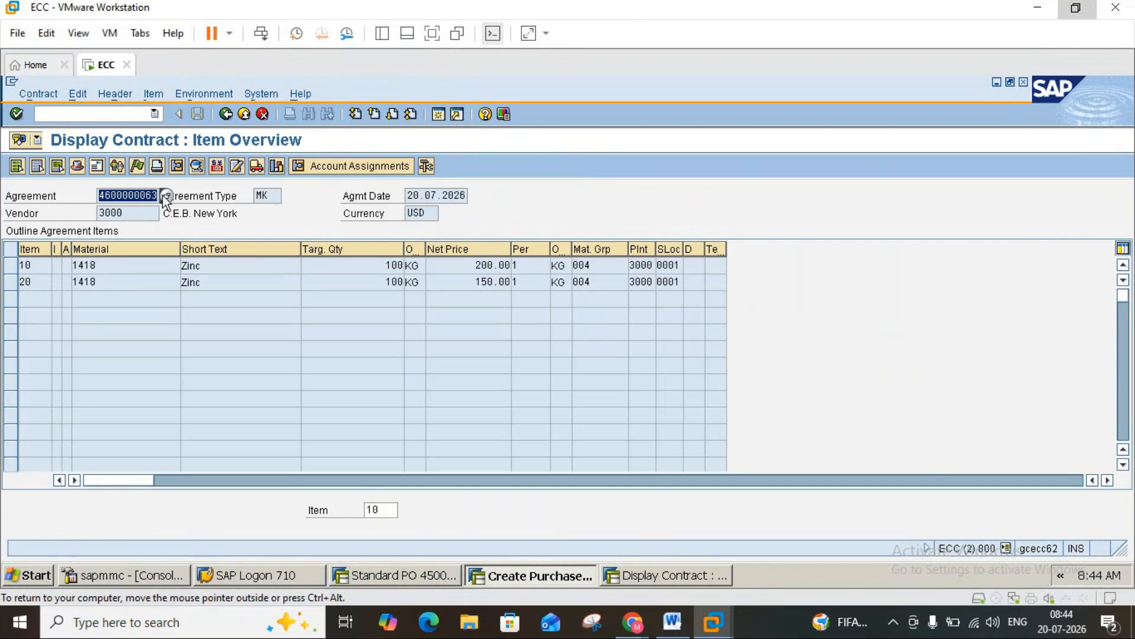
key("ctrl+c")
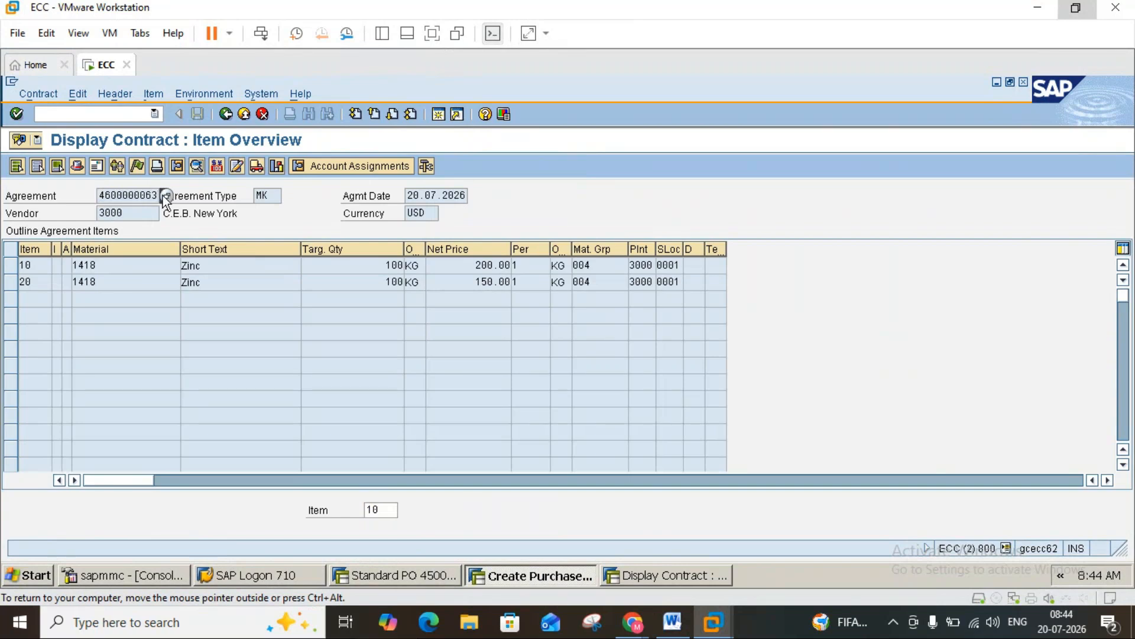
left_click(244, 114)
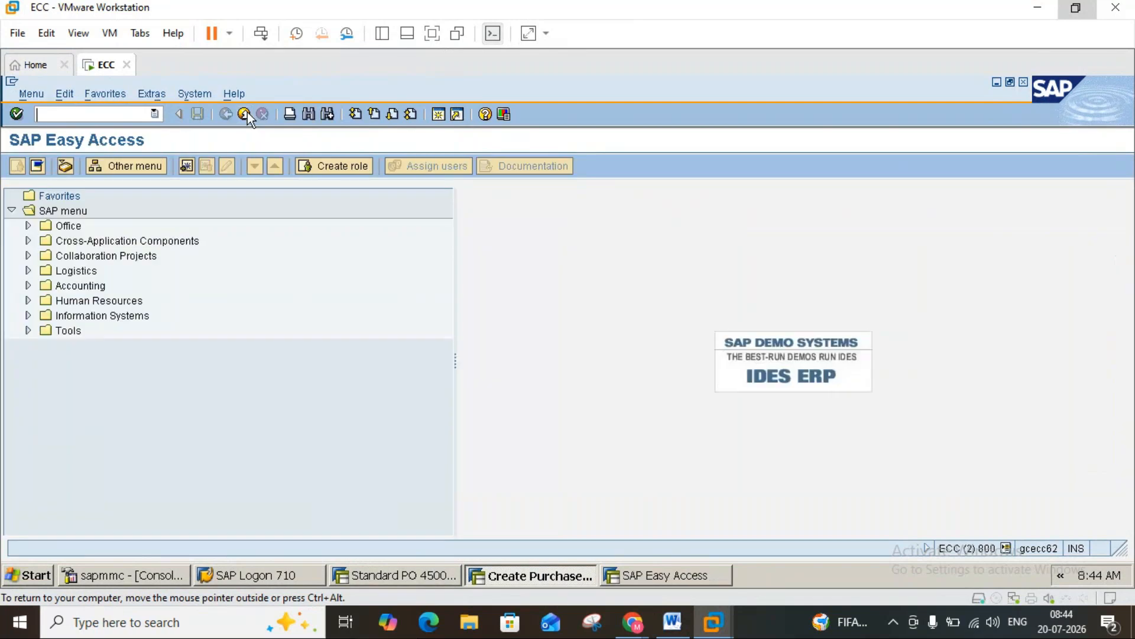
left_click(244, 114)
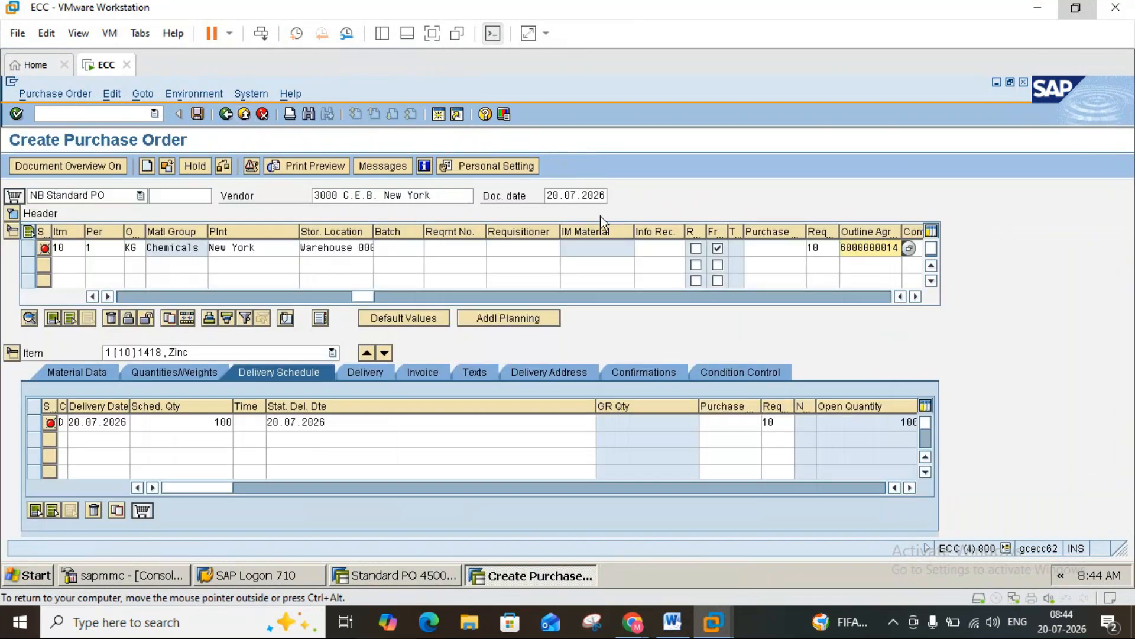
key("Delete")
key("Delete")
key("Delete")
key("Delete")
key("Delete")
key("Delete")
key("Delete")
key("Delete")
key("Delete")
key("Delete")
key("ctrl+v")
key("Return")
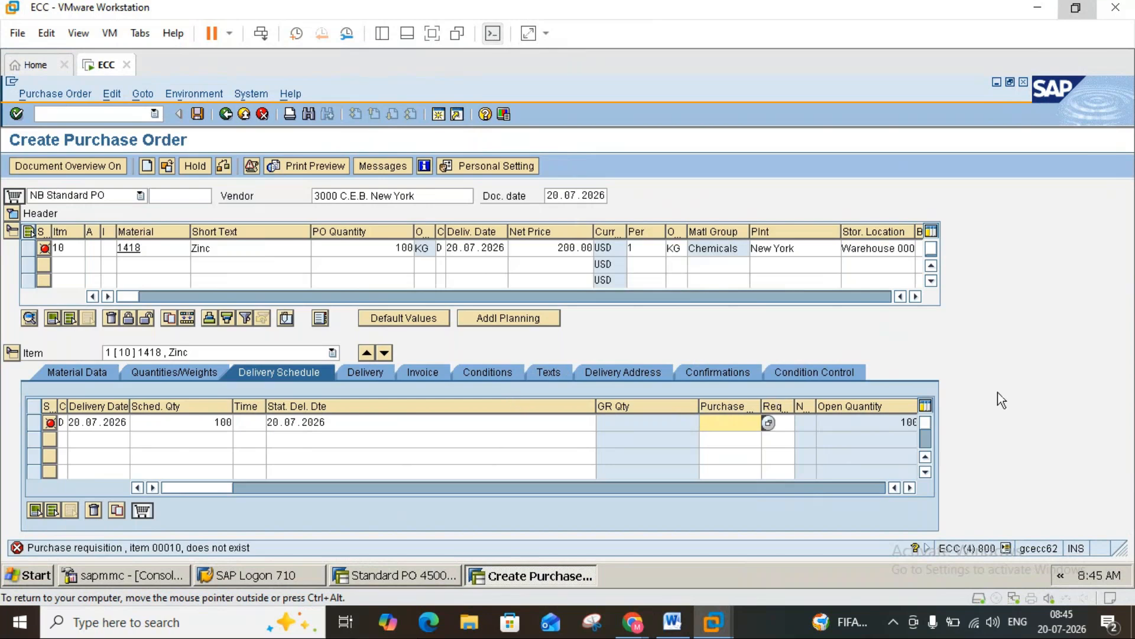
- Examine the purchase requisition, requisition item and outline agreement columns of the Zinc item in the item overview
left_click(915, 296)
left_click(915, 296)
left_click(916, 296)
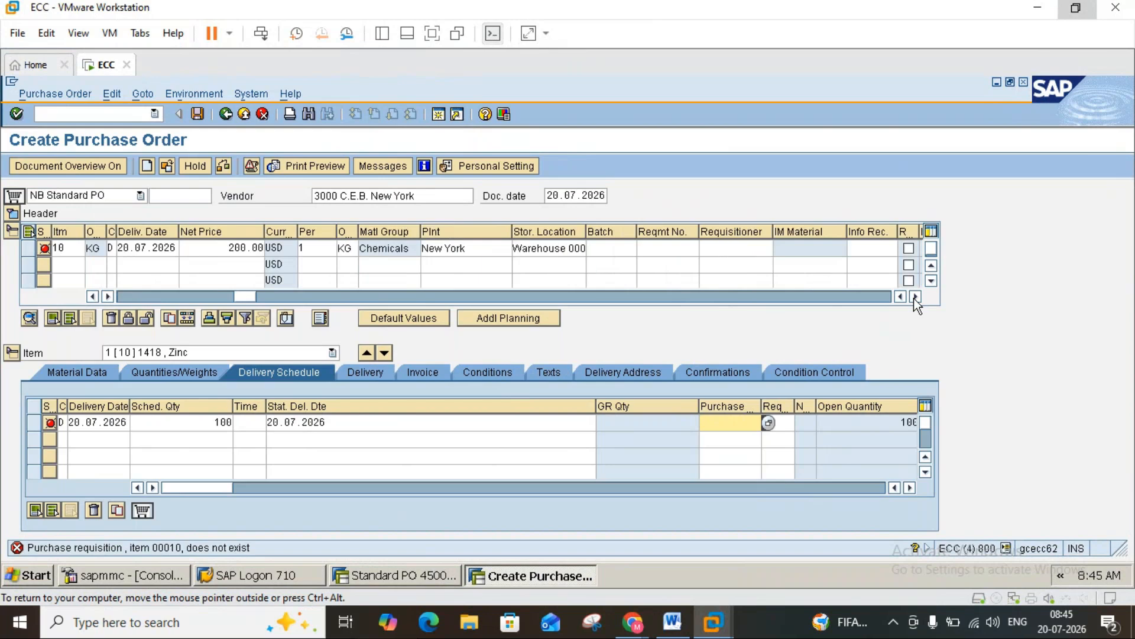
left_click(916, 296)
left_click(916, 296)
left_click(915, 296)
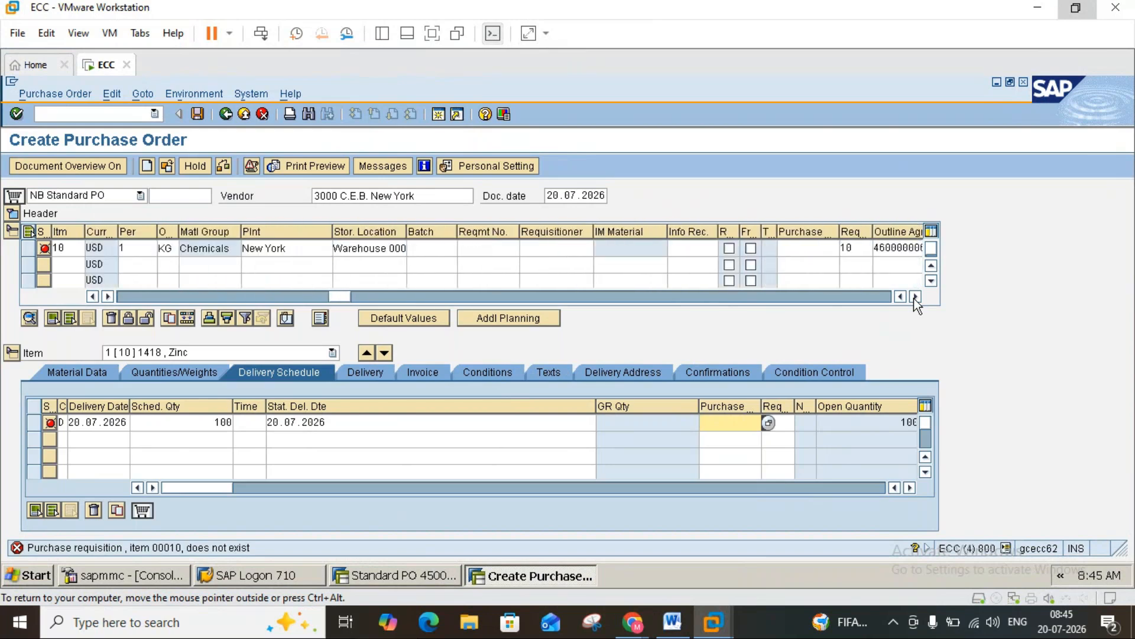
left_click(916, 296)
left_click(915, 296)
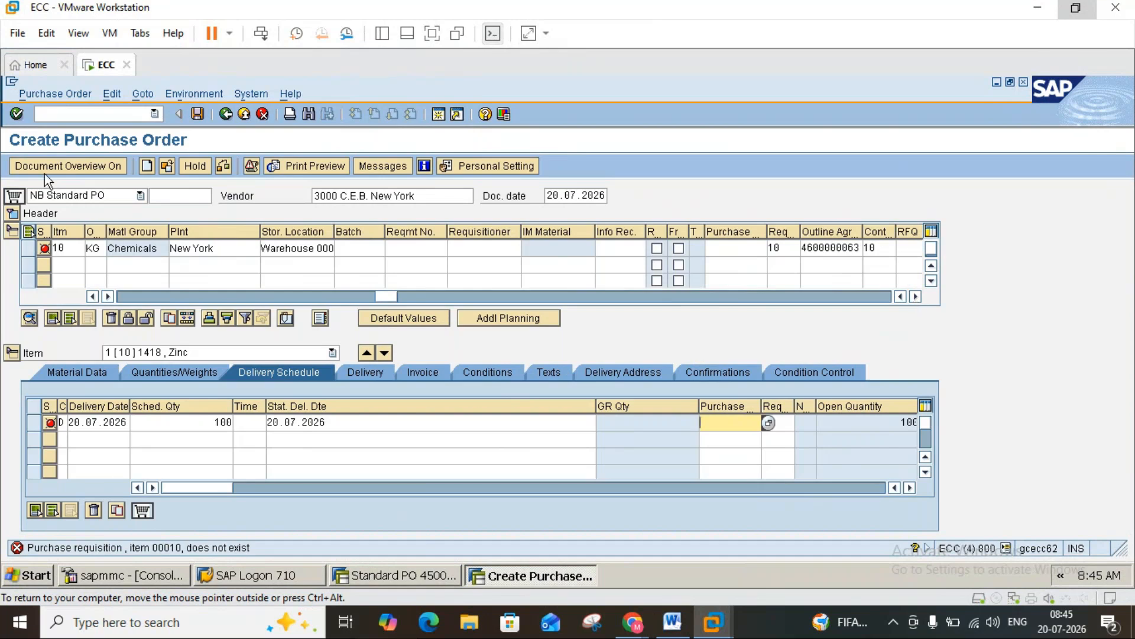
- Leave the purchase order without saving and start a new one with ME21N
left_click(243, 114)
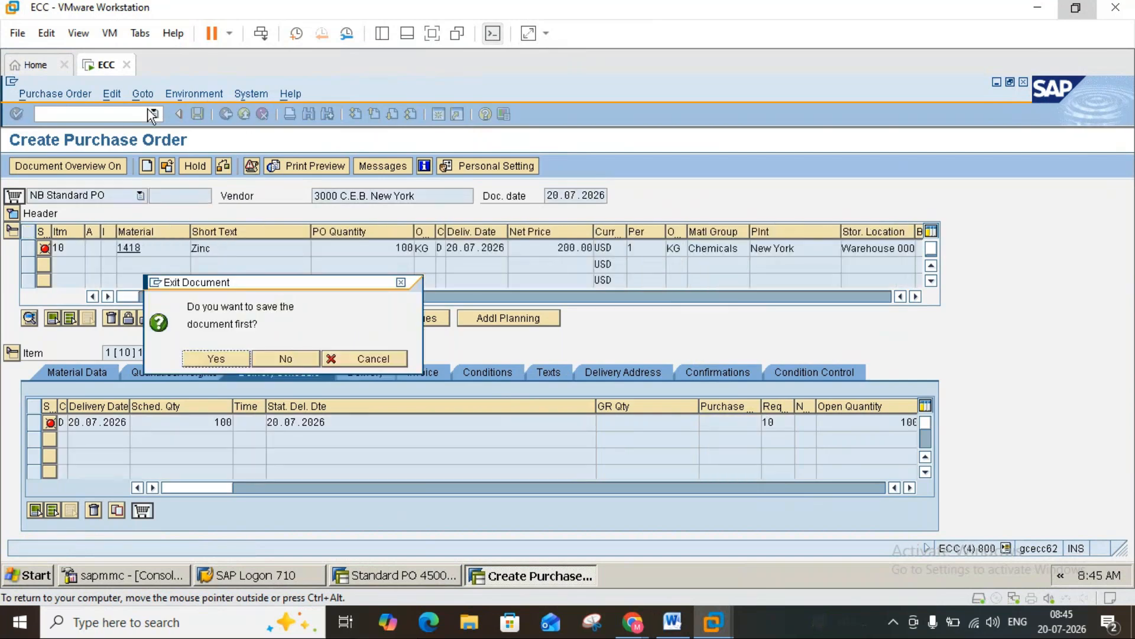
left_click(297, 360)
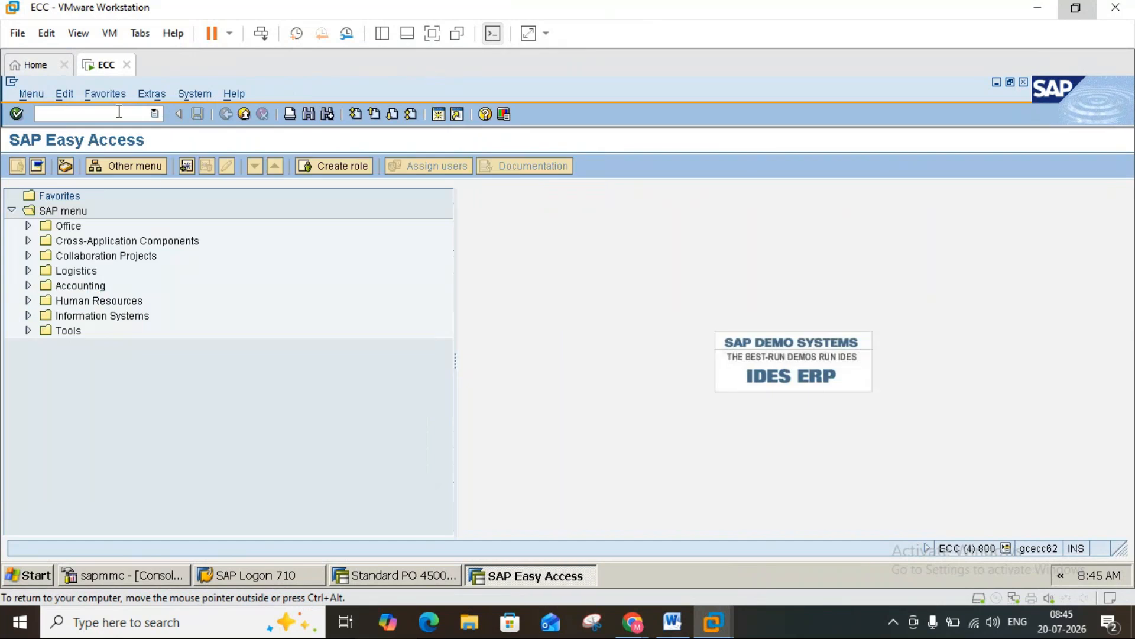
type("me21n")
key("Return")
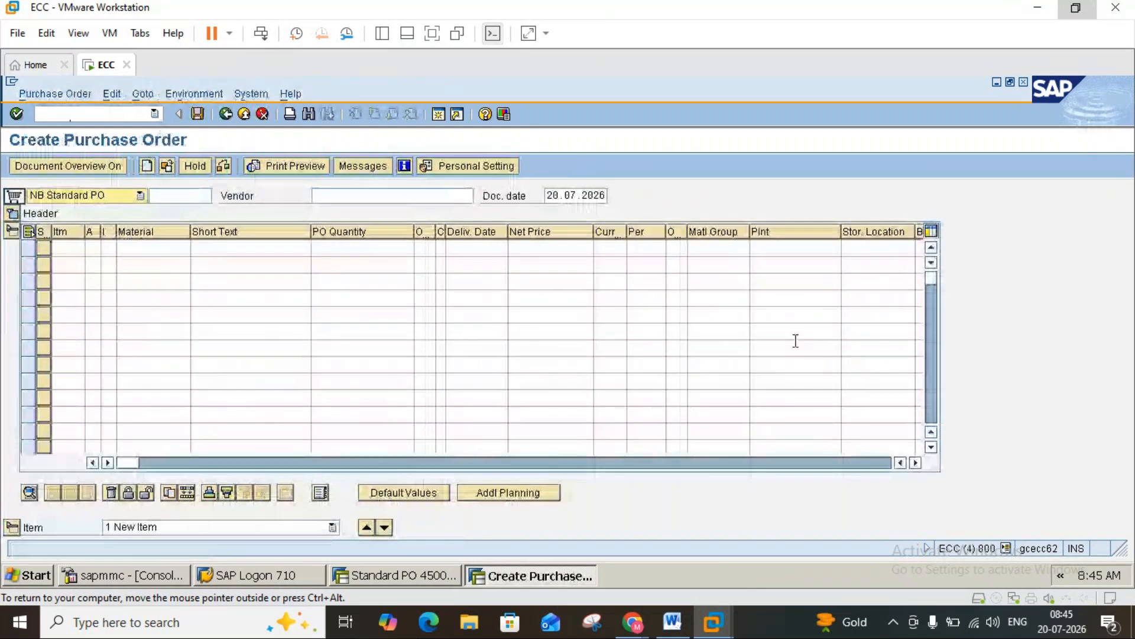
left_click(915, 463)
left_click(915, 463)
left_click(915, 463)
left_click(915, 463)
left_click(914, 463)
left_click(915, 463)
left_click(914, 463)
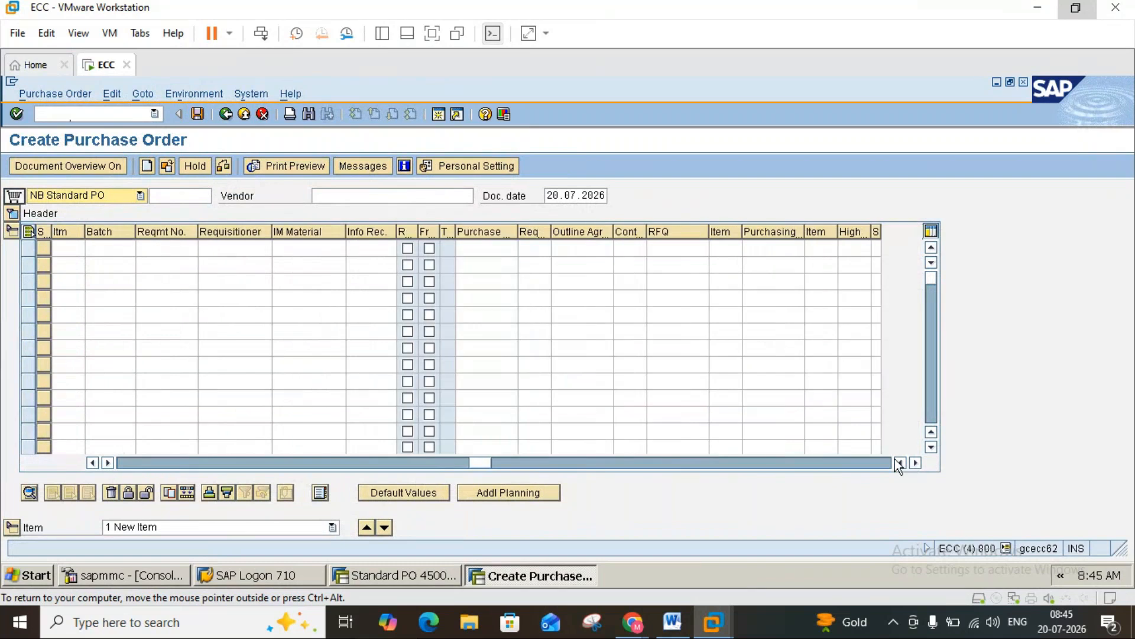
left_click(576, 248)
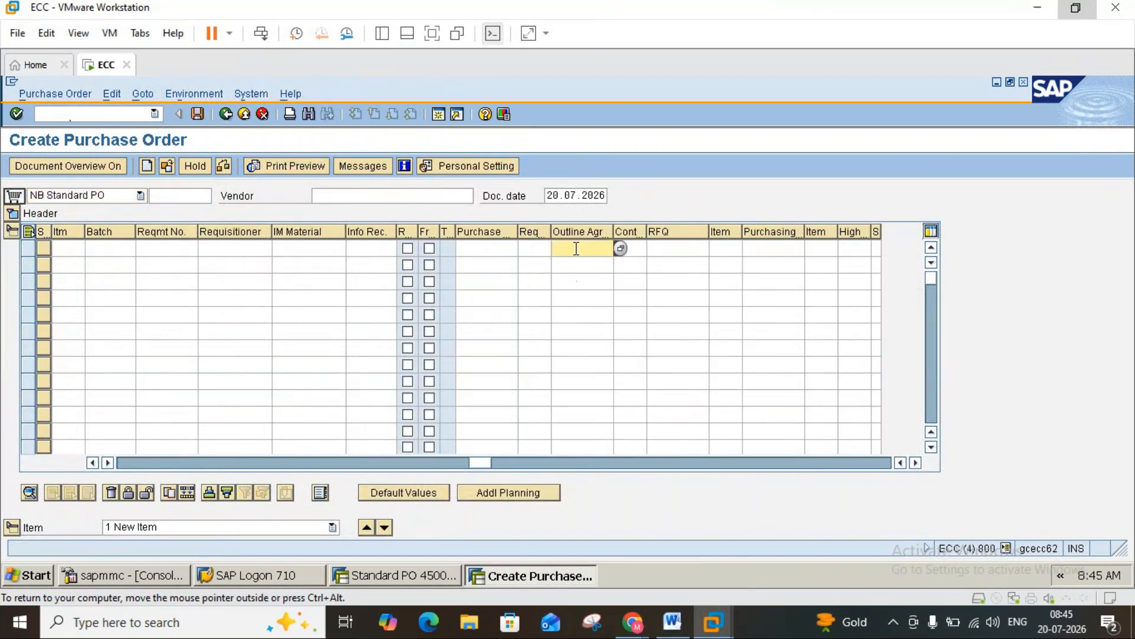
key("ctrl+v")
key("Return")
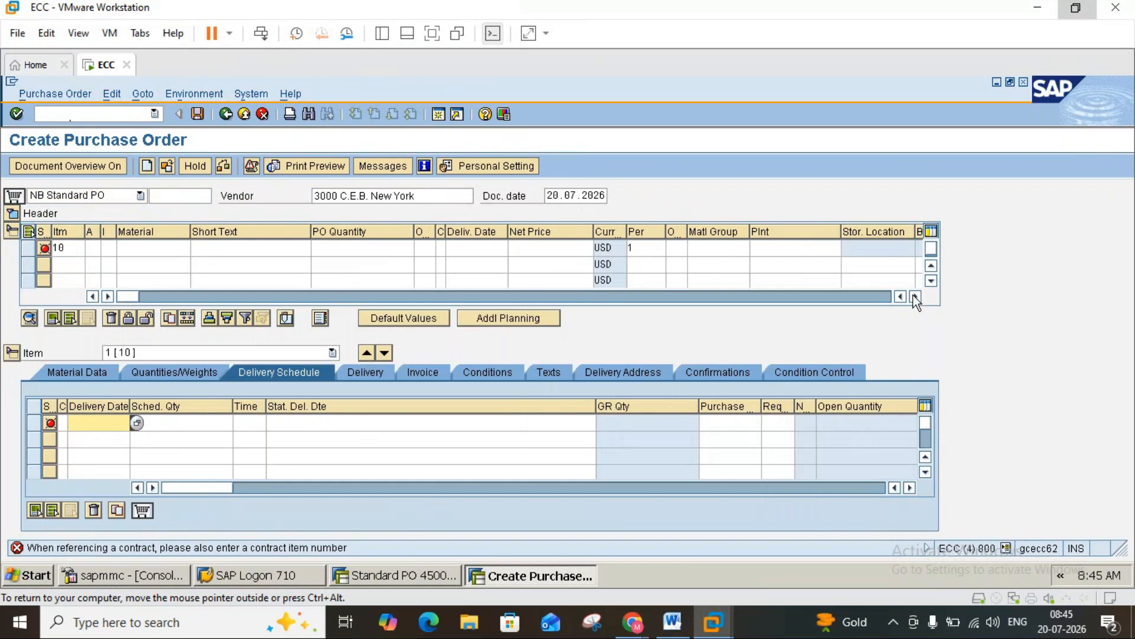
- Set the first item's contract item to 10 and its PO quantity to 100 KG
left_click_drag(914, 297, 914, 297)
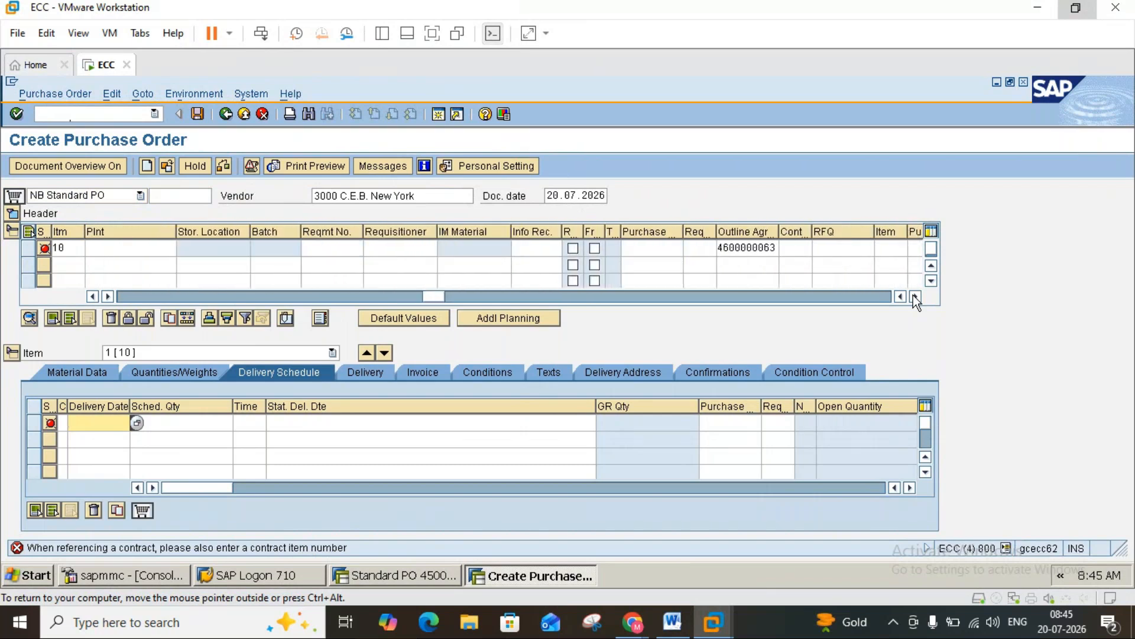
left_click(792, 248)
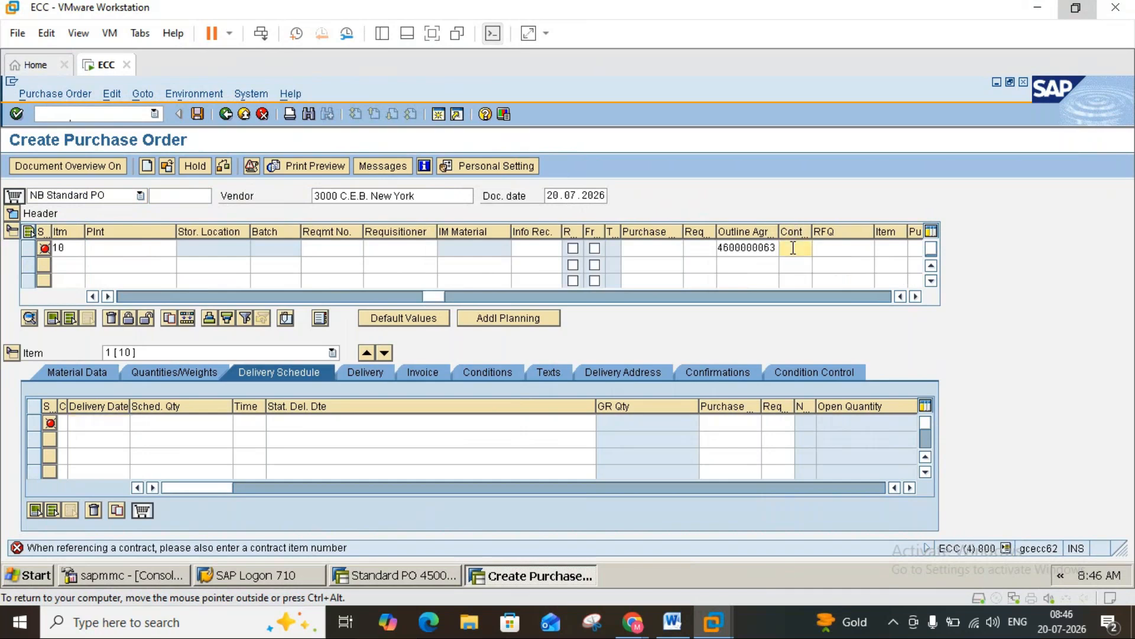
type("10")
key("Return")
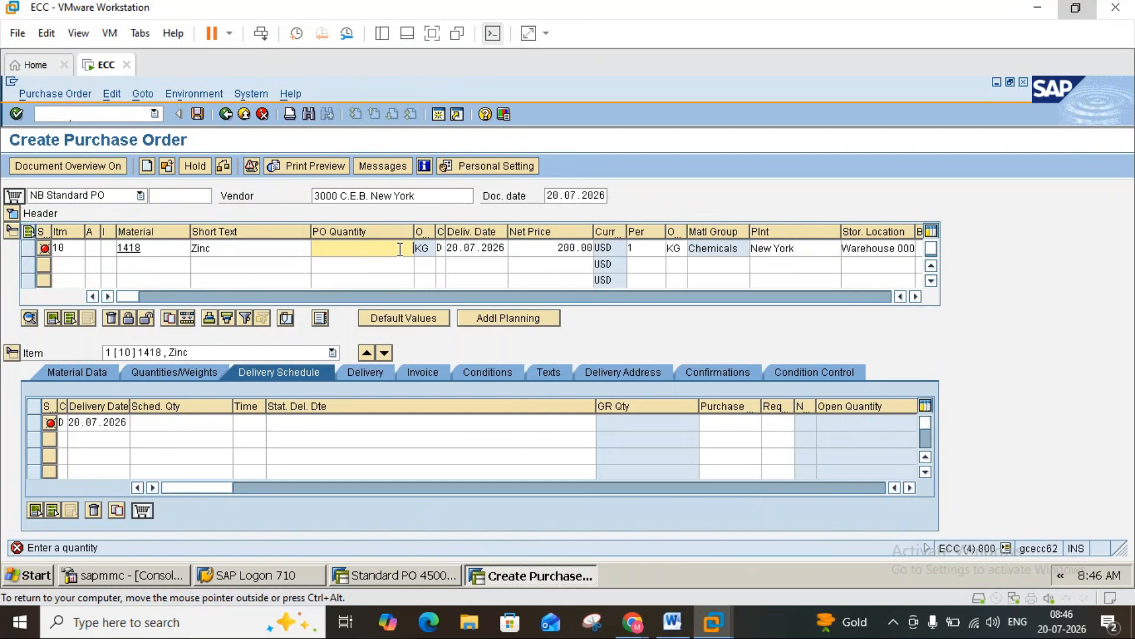
type("100")
key("Return")
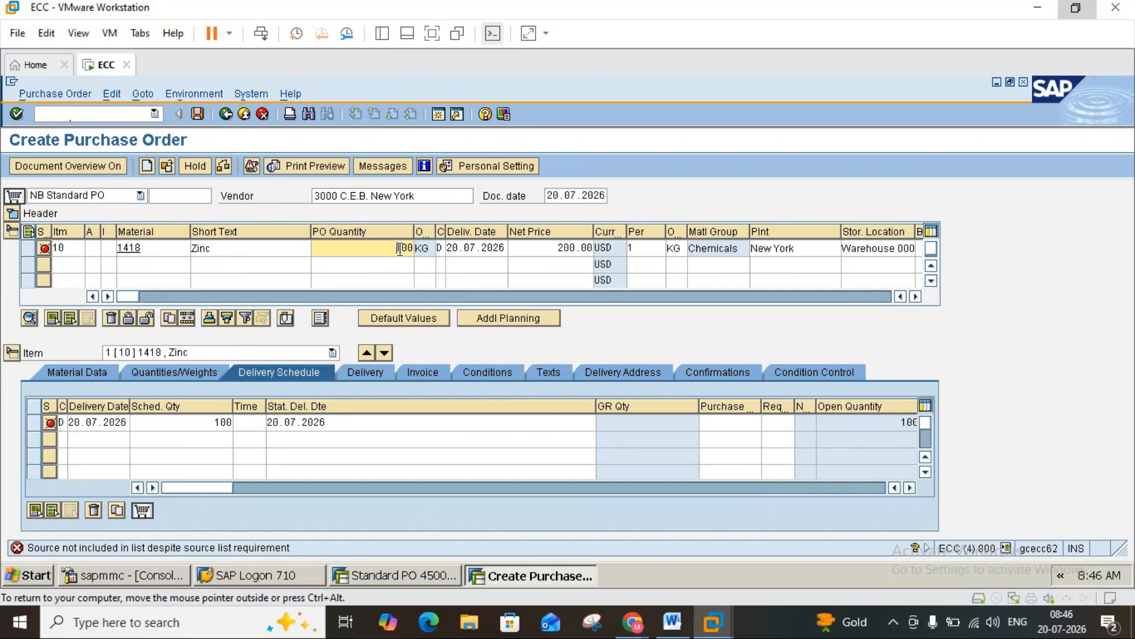
- Exit the purchase order without saving it
left_click(247, 117)
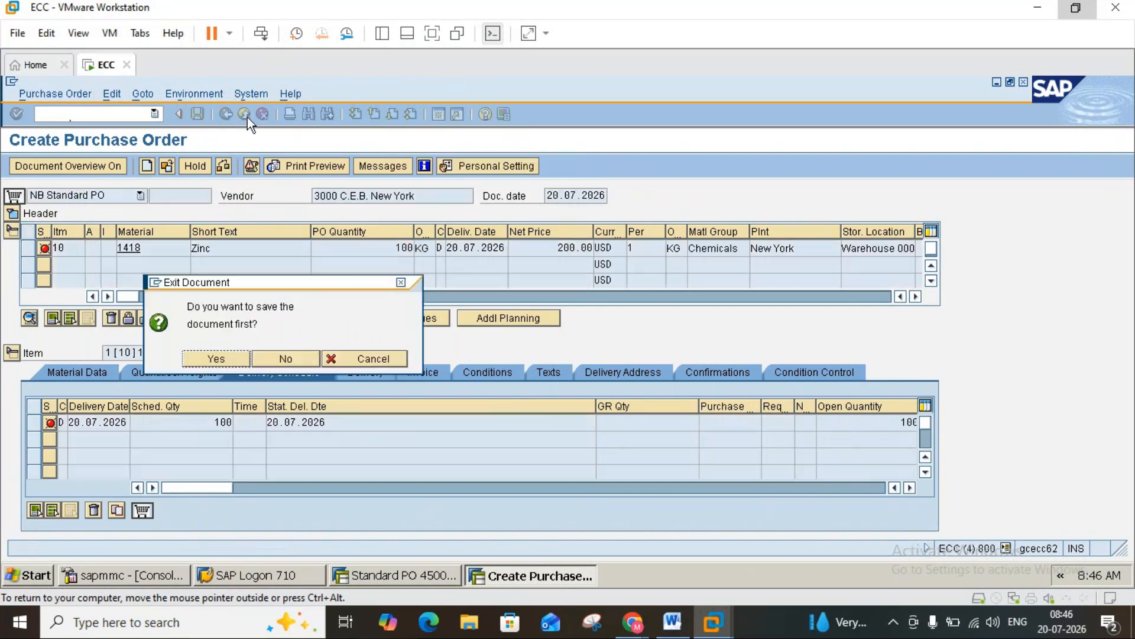
left_click(285, 358)
type("me11")
key("Return")
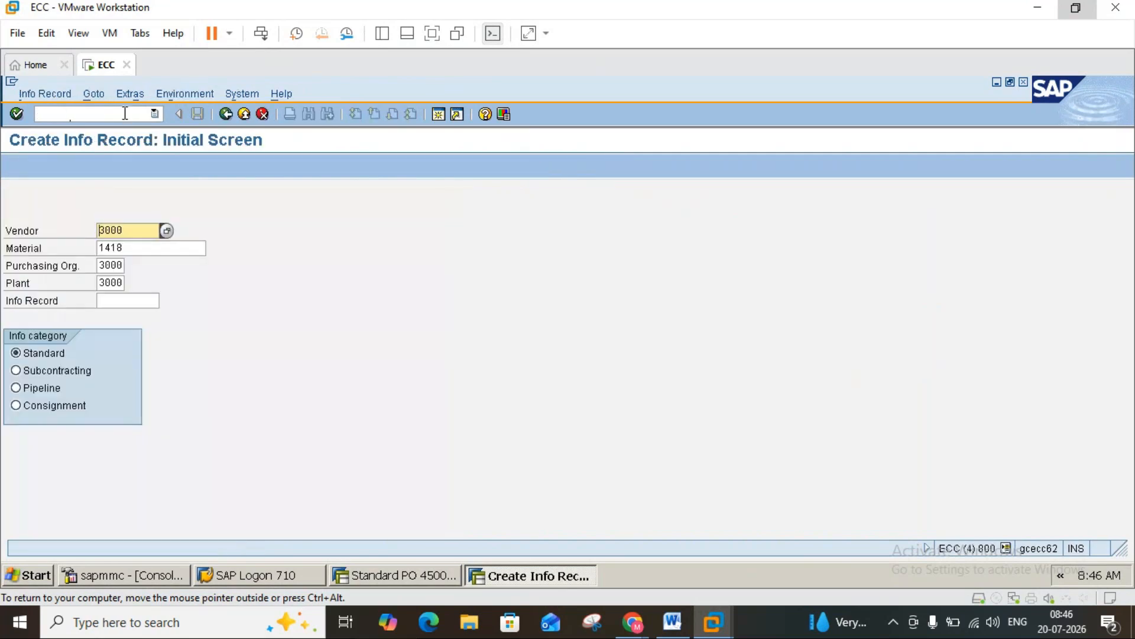
left_click(242, 114)
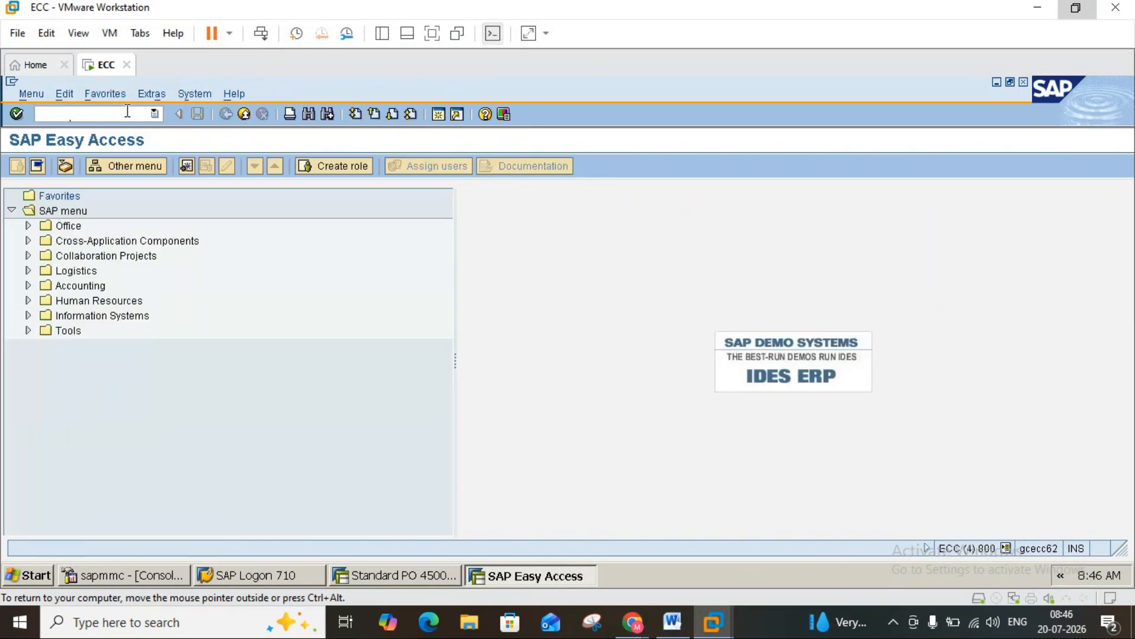
- Open source list maintenance with ME01 for material 1418 in plant 3000
type("me01")
key("Return")
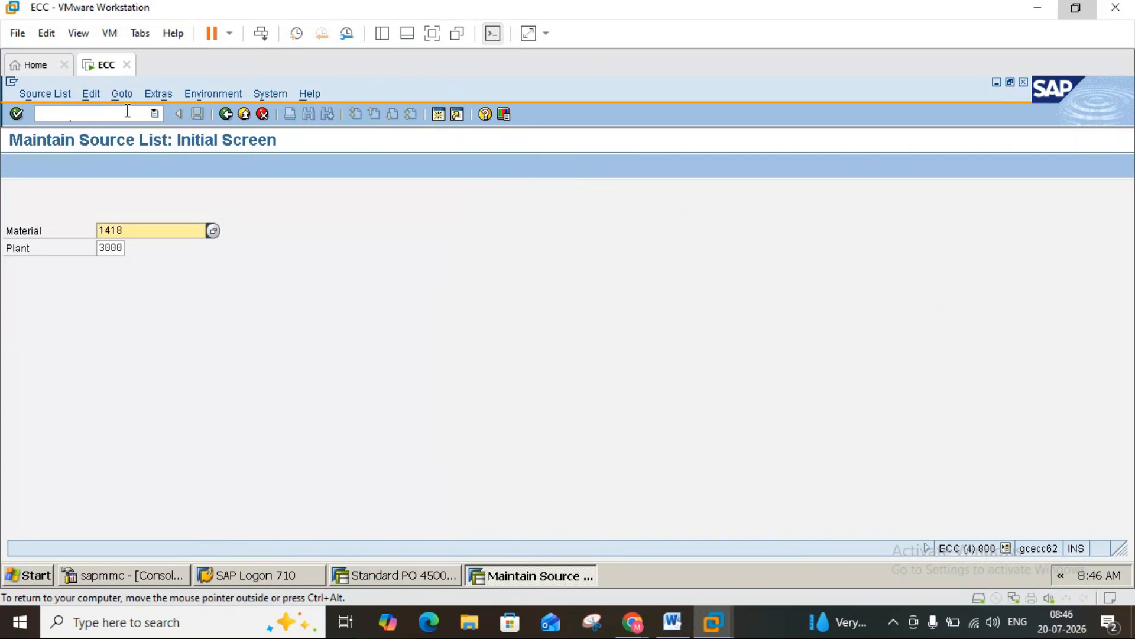
key("Return")
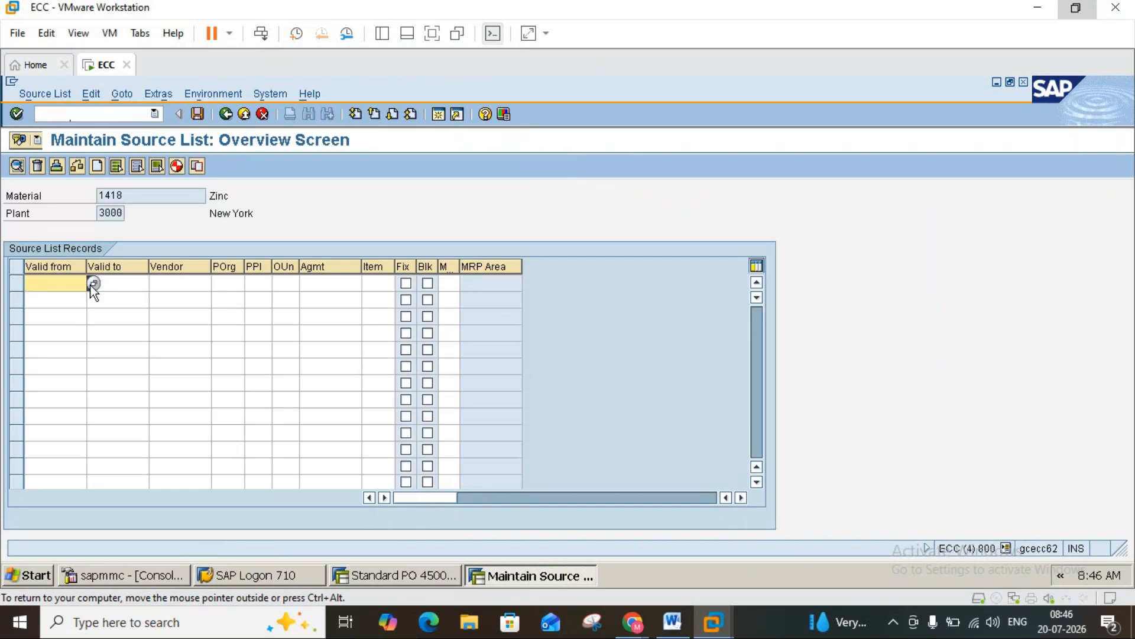
- Set the first source list record's validity from 20.07.2026 to 31.07.2026
left_click(93, 291)
key("F4")
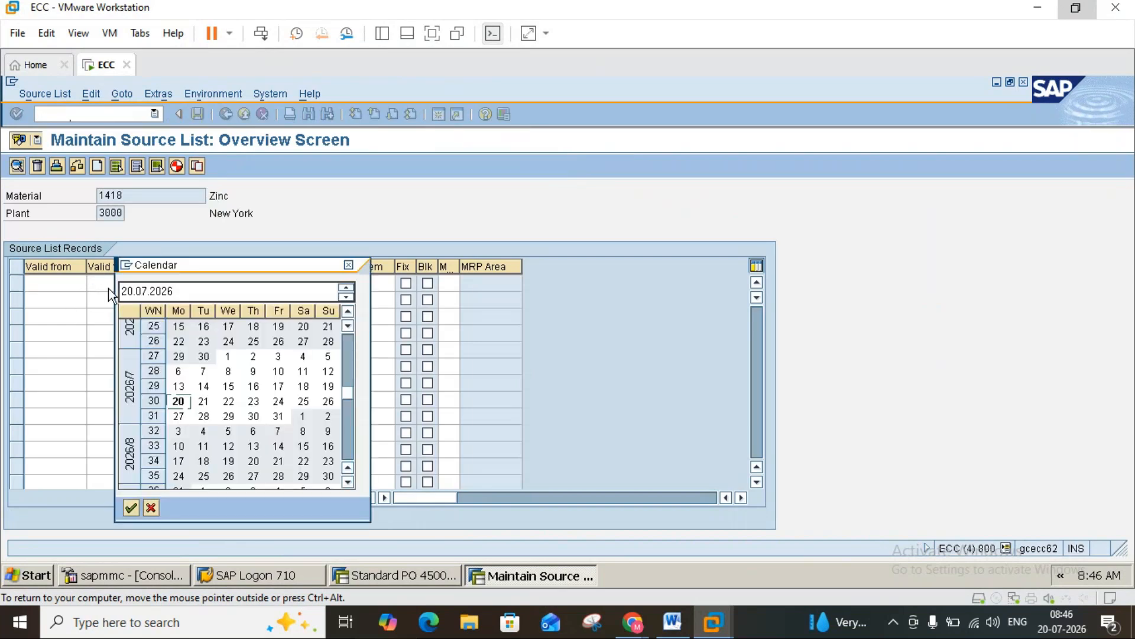
double_click(176, 402)
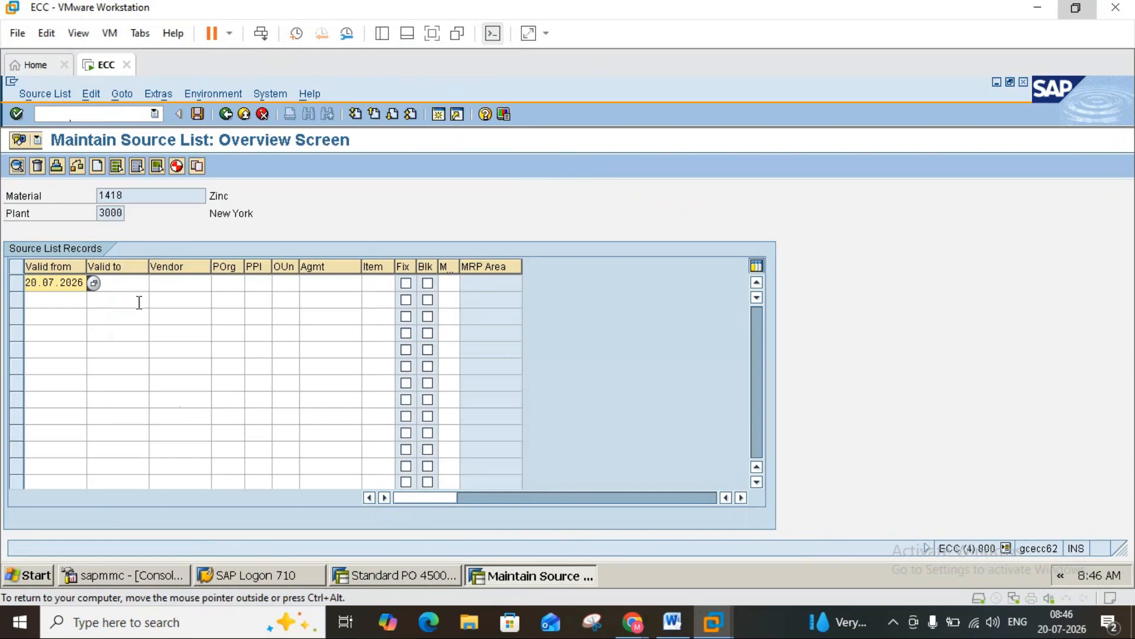
key("Return")
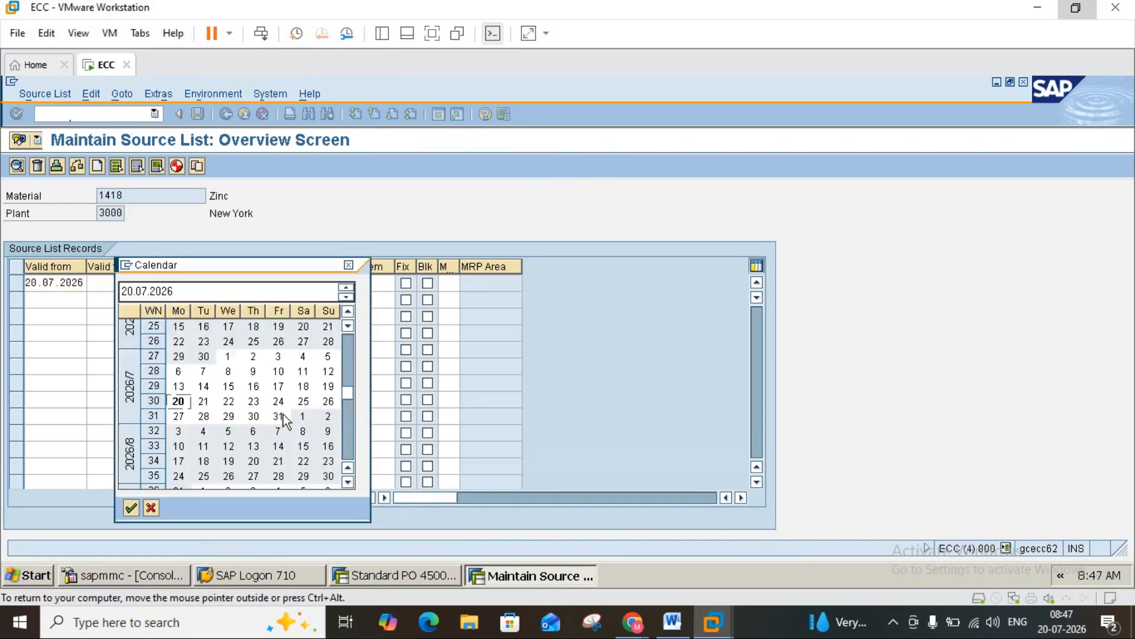
double_click(283, 414)
- Assign vendor 3000 and purchasing organization 3000 to the first source list record
left_click(193, 284)
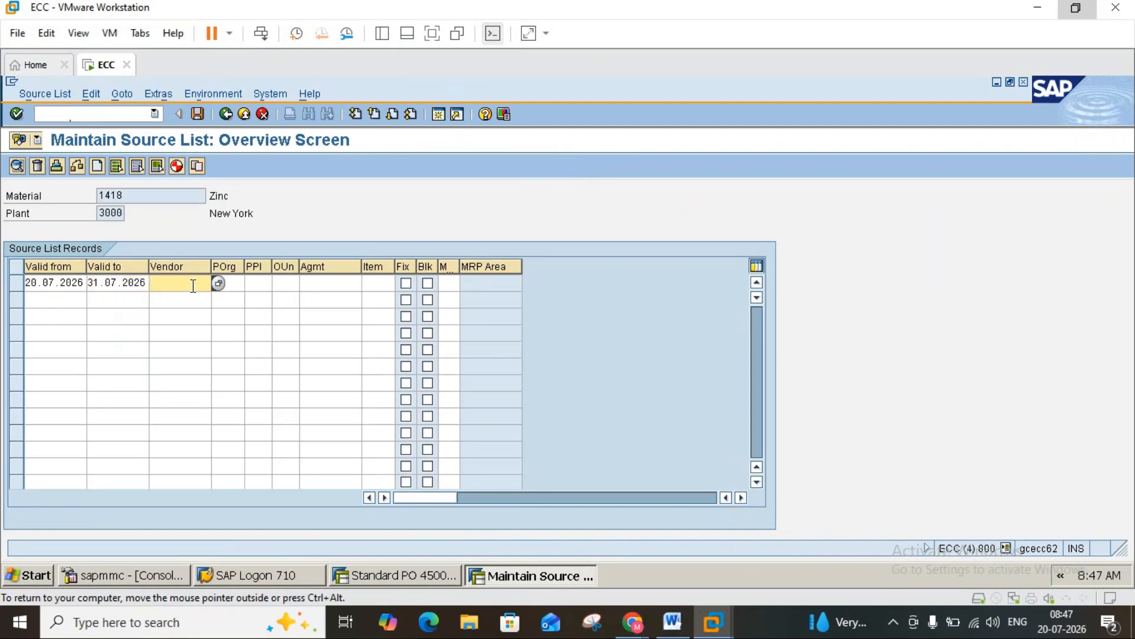
type("3000")
left_click(233, 288)
type("3000")
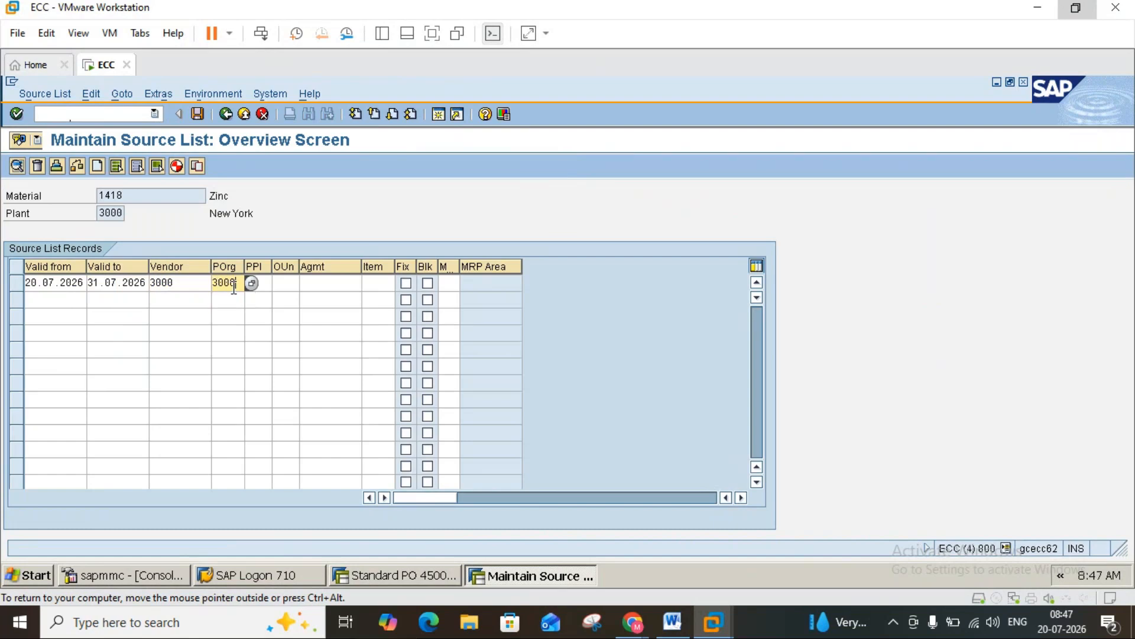
left_click(313, 288)
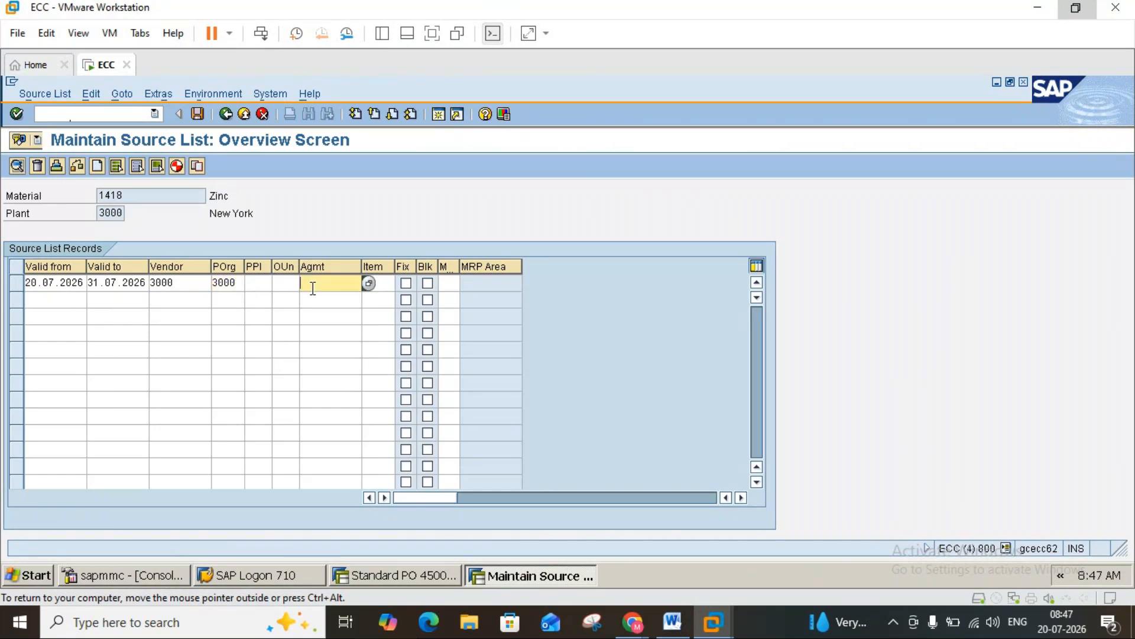
key("ctrl+v")
key("Return")
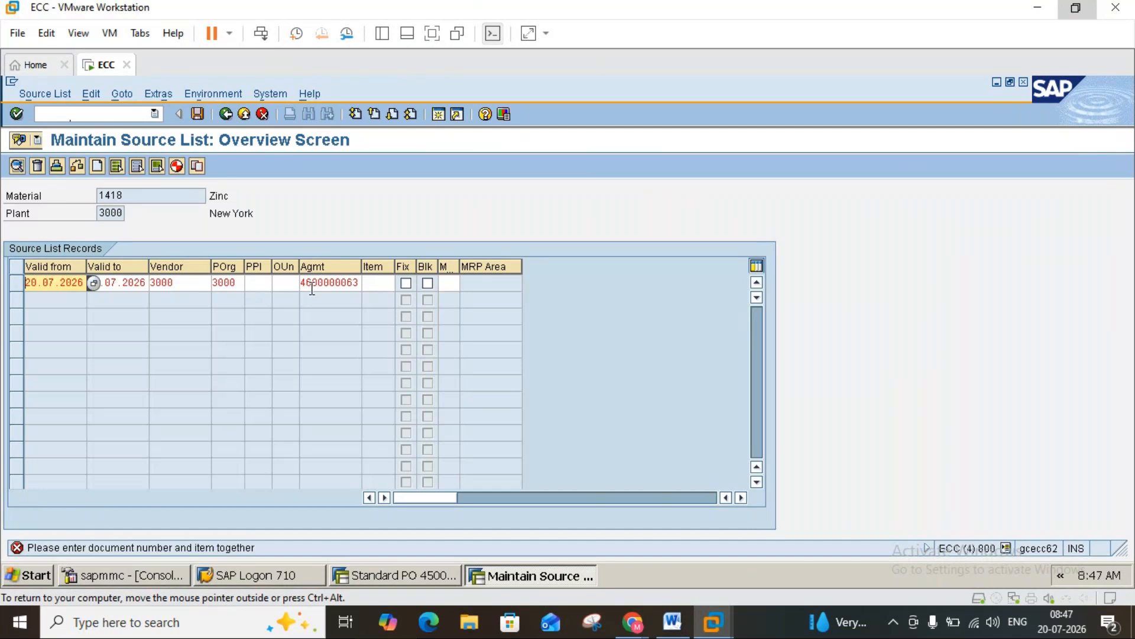
- Clear the agreement number from the first source list record, save the source list and leave its maintenance
left_click(302, 285)
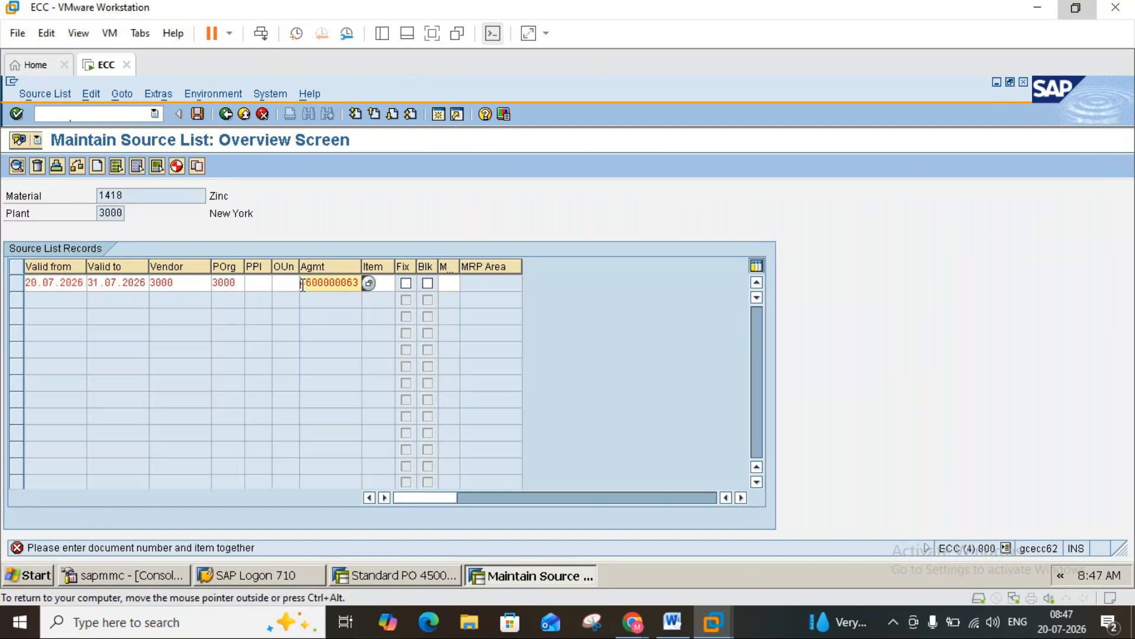
key("Delete")
key("Delete")
key("Delete")
key("Delete")
key("Delete")
key("Delete")
key("Delete")
key("Delete")
key("Delete")
key("Return")
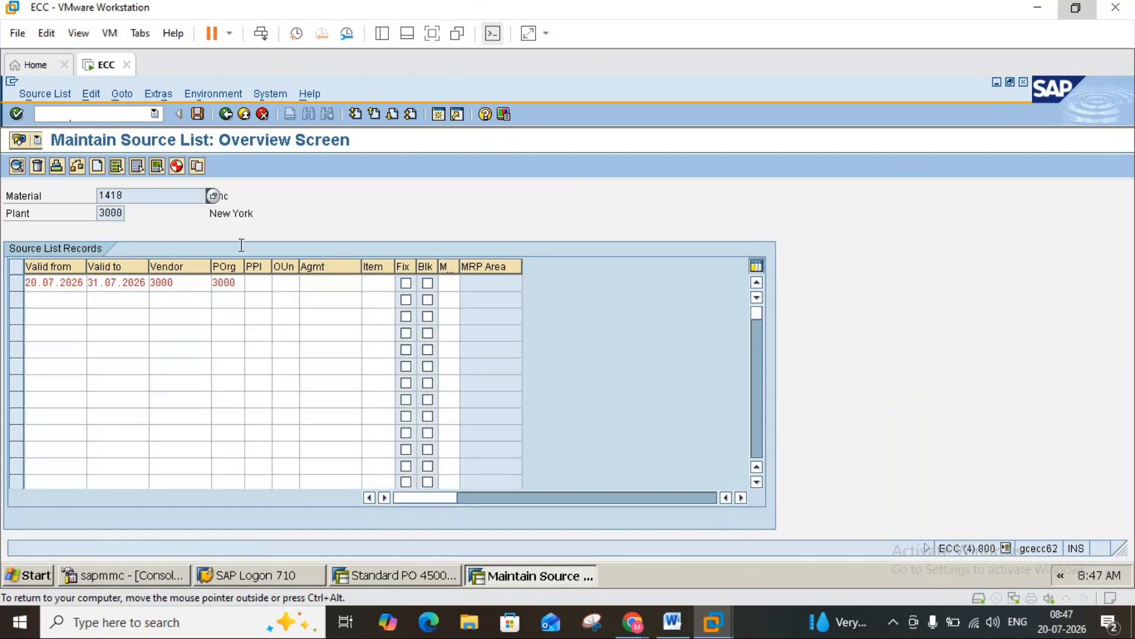
left_click(197, 114)
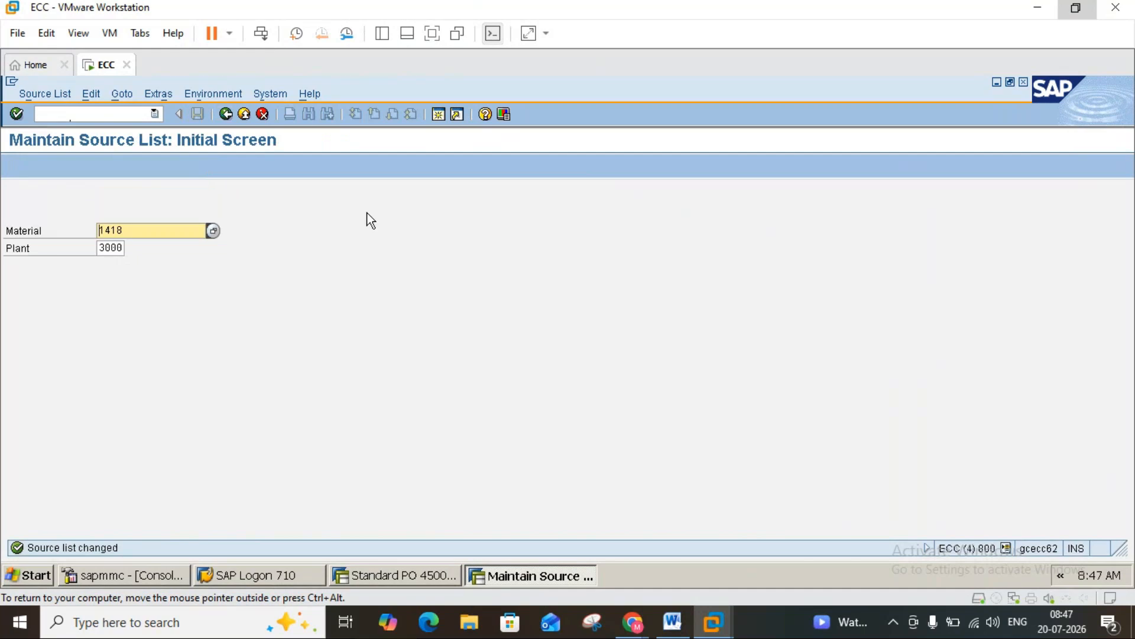
left_click(243, 117)
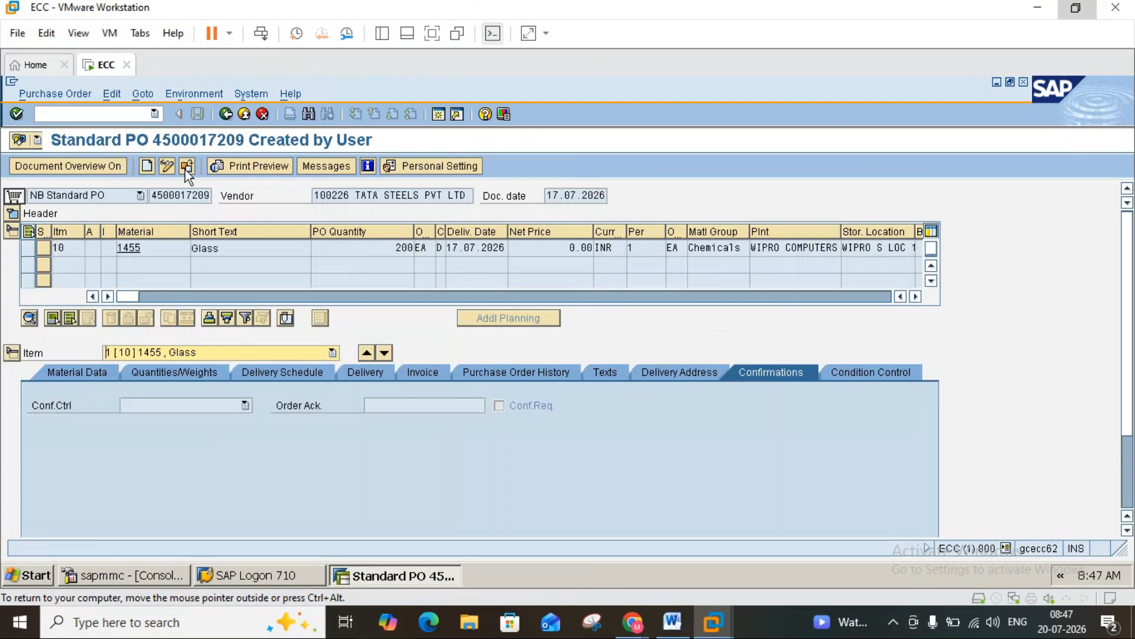
- Examine the Glass purchase order's item columns and invoice settings in change mode, and leave the order
left_click(169, 166)
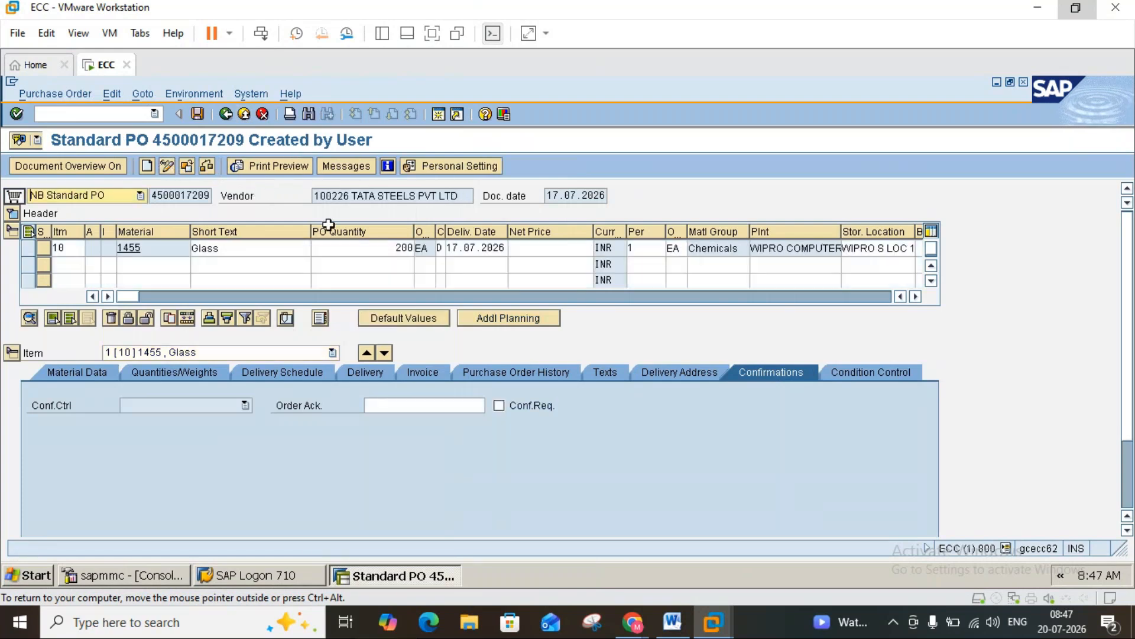
left_click(913, 295)
left_click(914, 296)
left_click(913, 296)
left_click(914, 296)
left_click(913, 296)
left_click(914, 296)
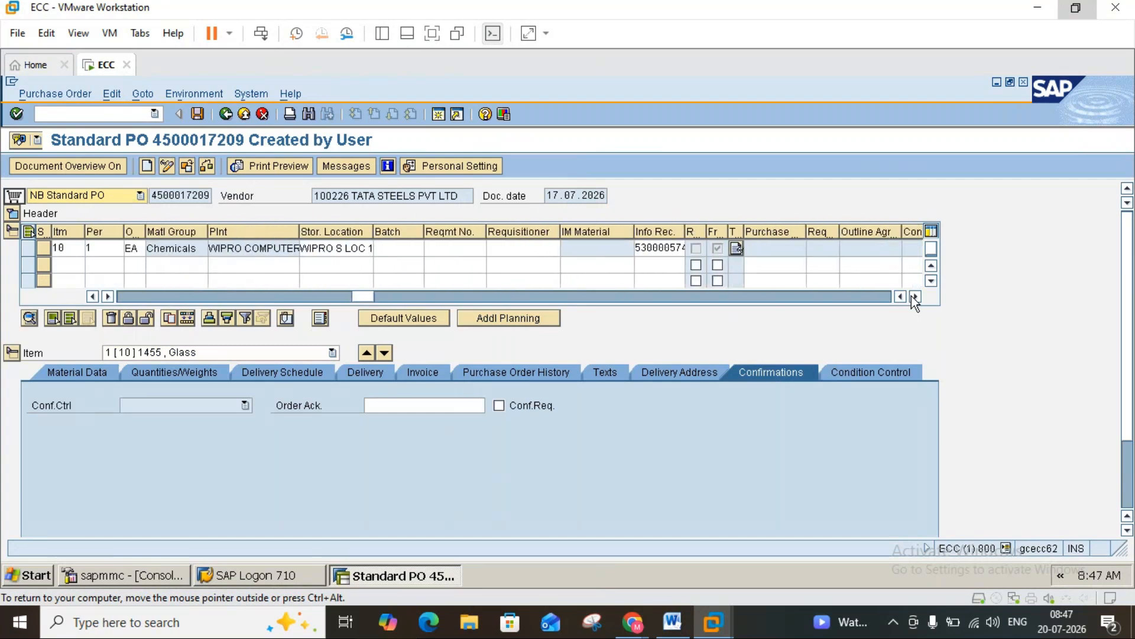
left_click(430, 375)
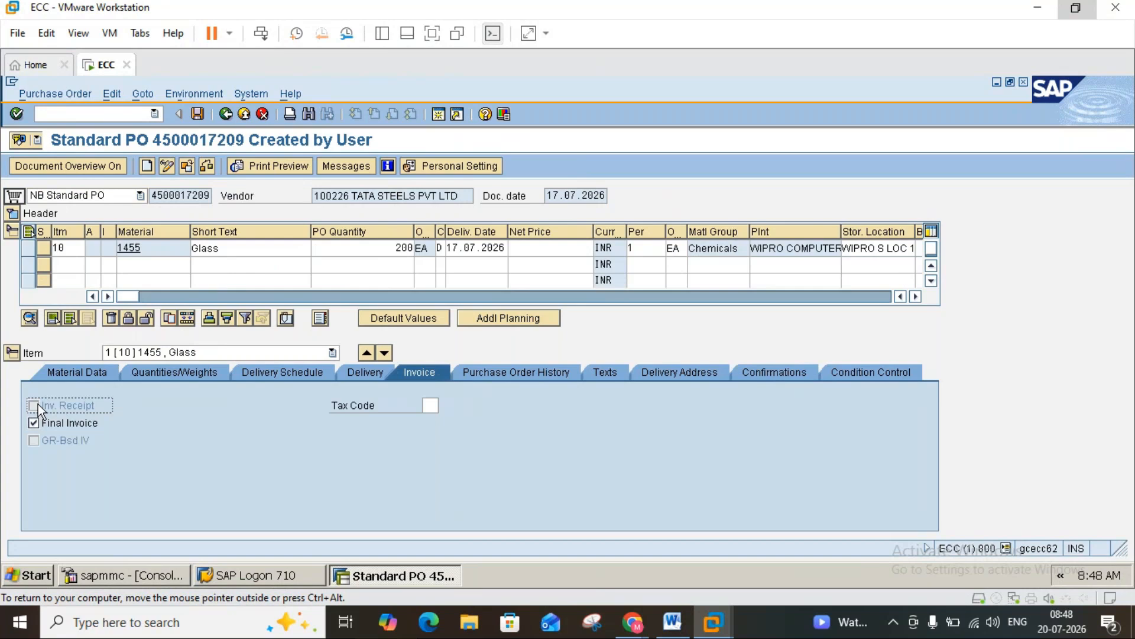
left_click(245, 115)
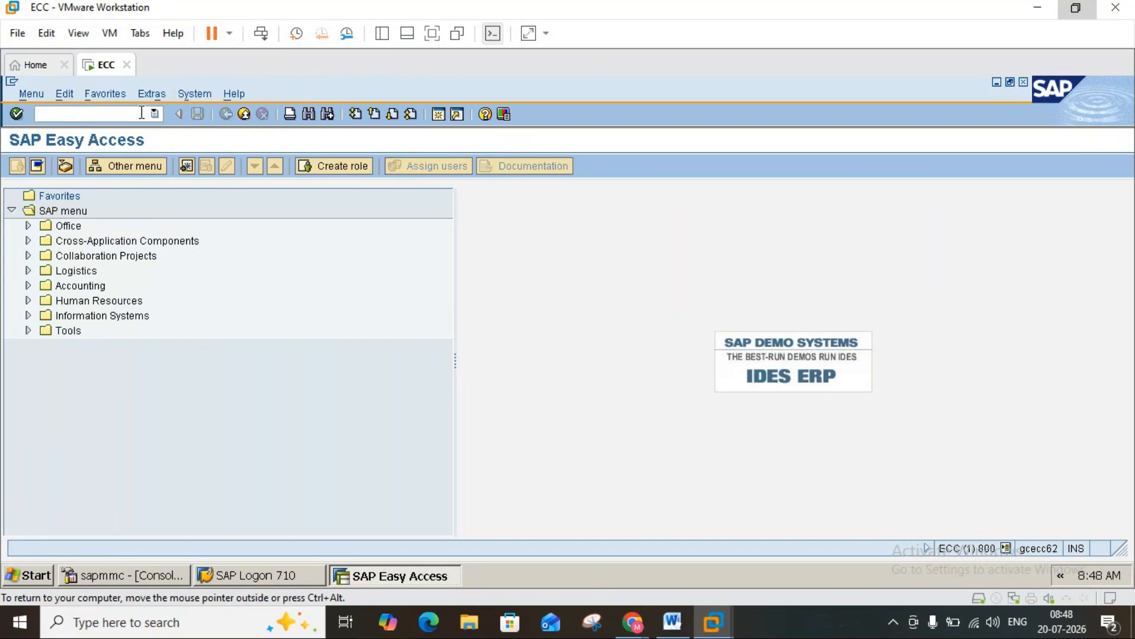
type("me21n")
key("Return")
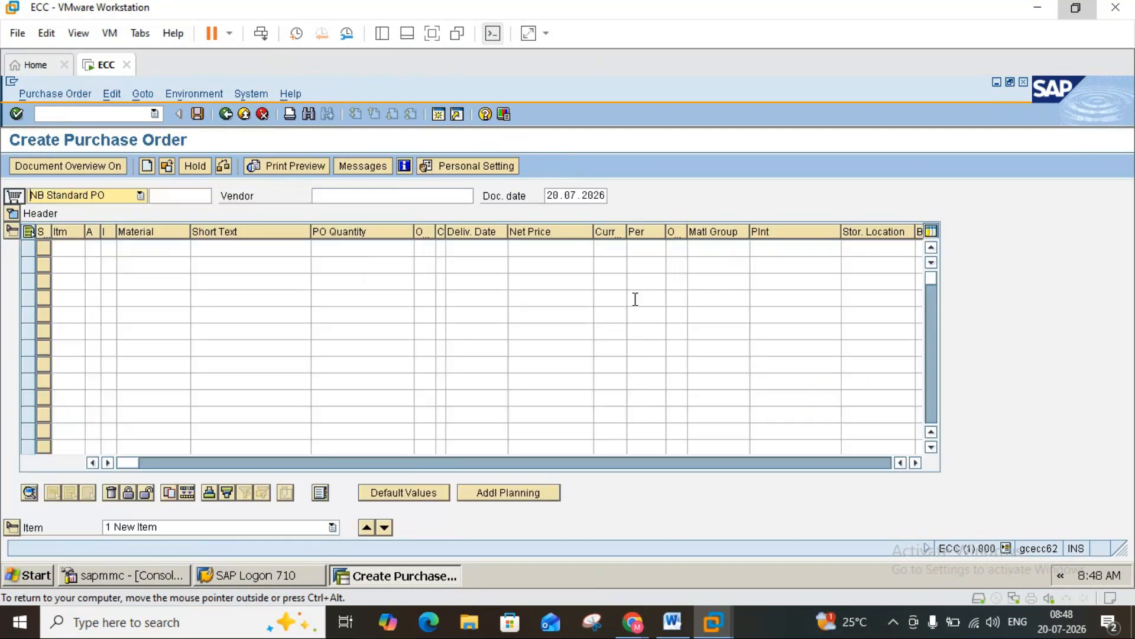
left_click(919, 464)
left_click(918, 465)
left_click(918, 464)
left_click(919, 464)
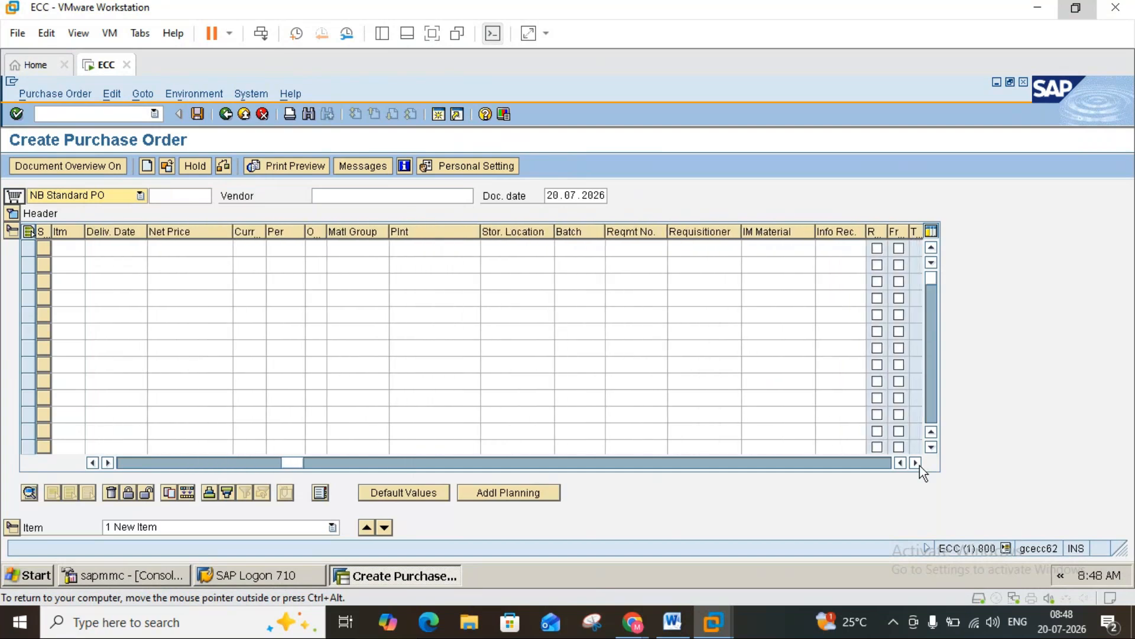
left_click(918, 464)
left_click(919, 464)
left_click(918, 465)
left_click(919, 464)
left_click(918, 464)
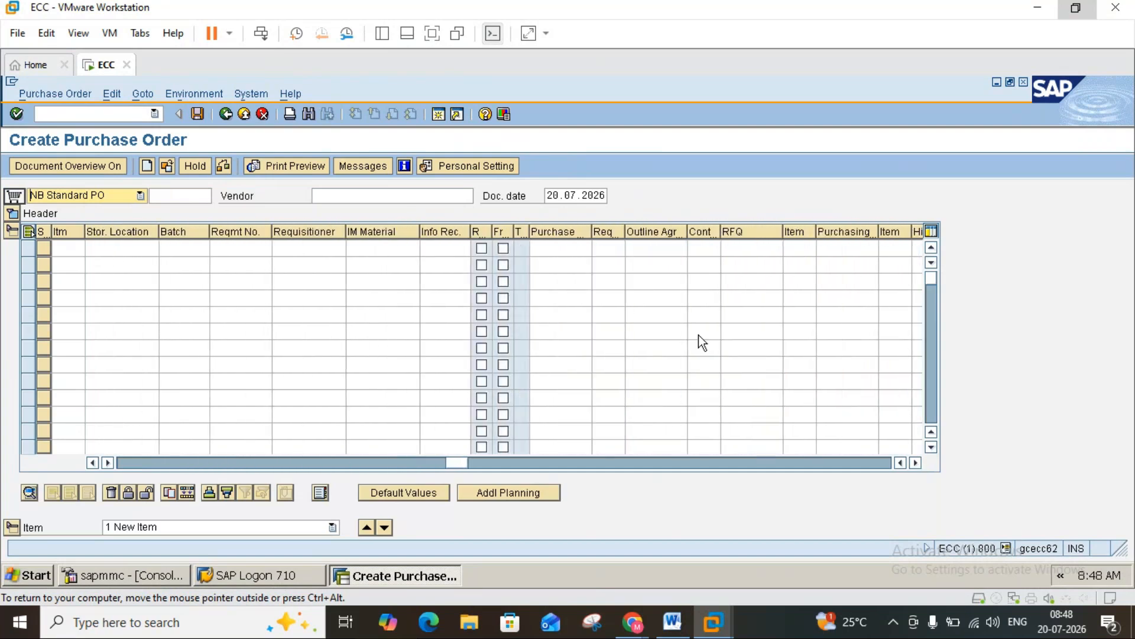
left_click(645, 247)
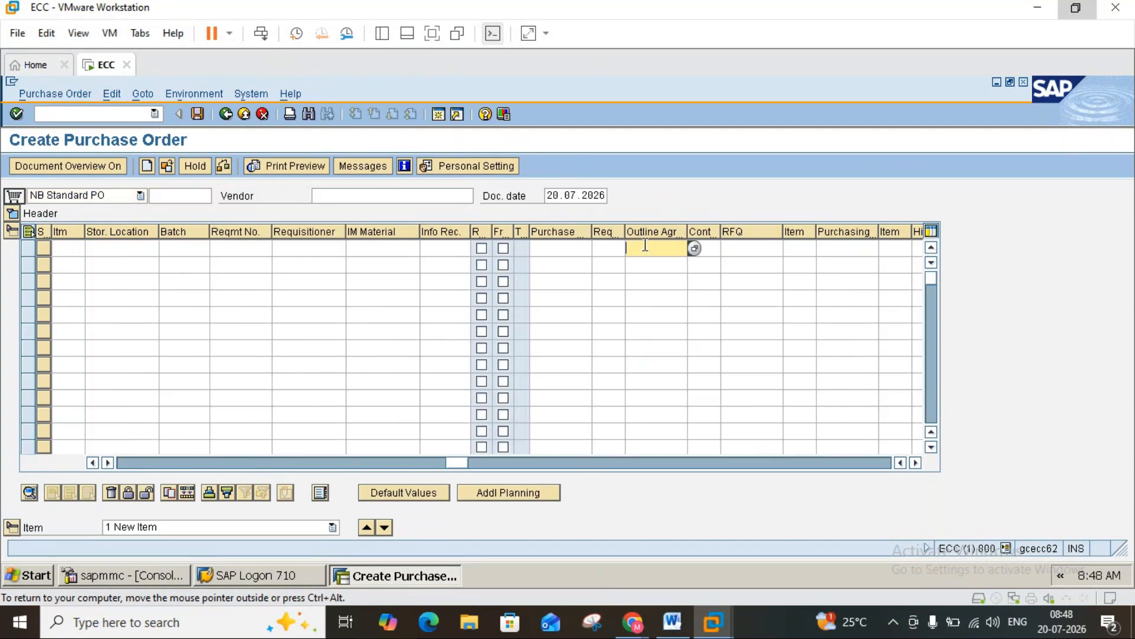
key("ctrl+v")
key("Return")
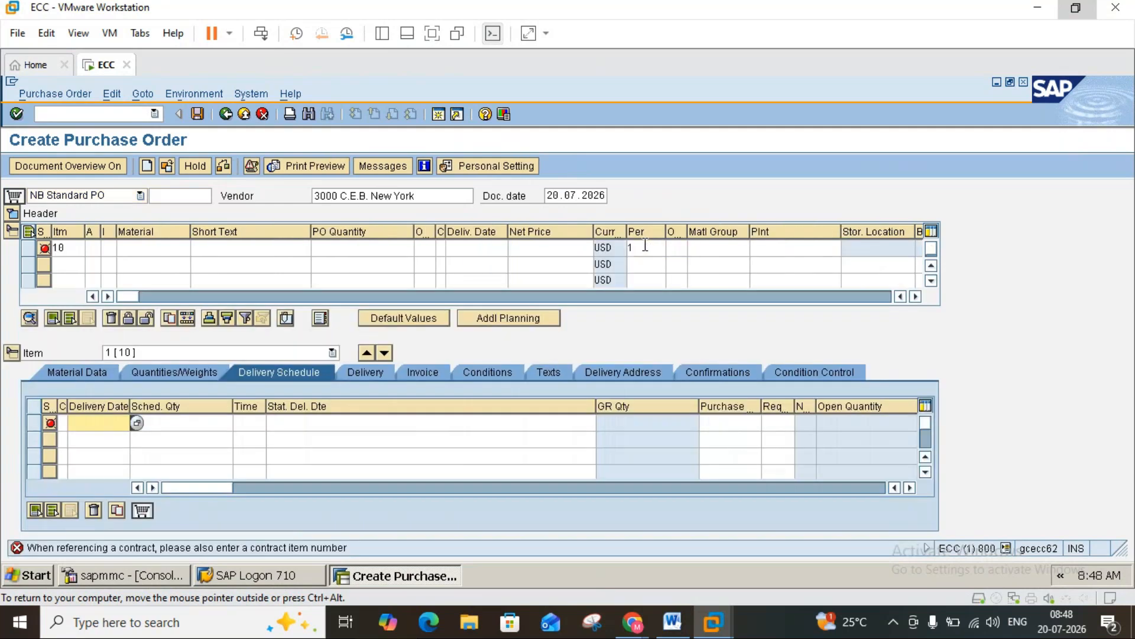
- Set the contract item number of the first purchase order item to 10
mouse_move(641, 628)
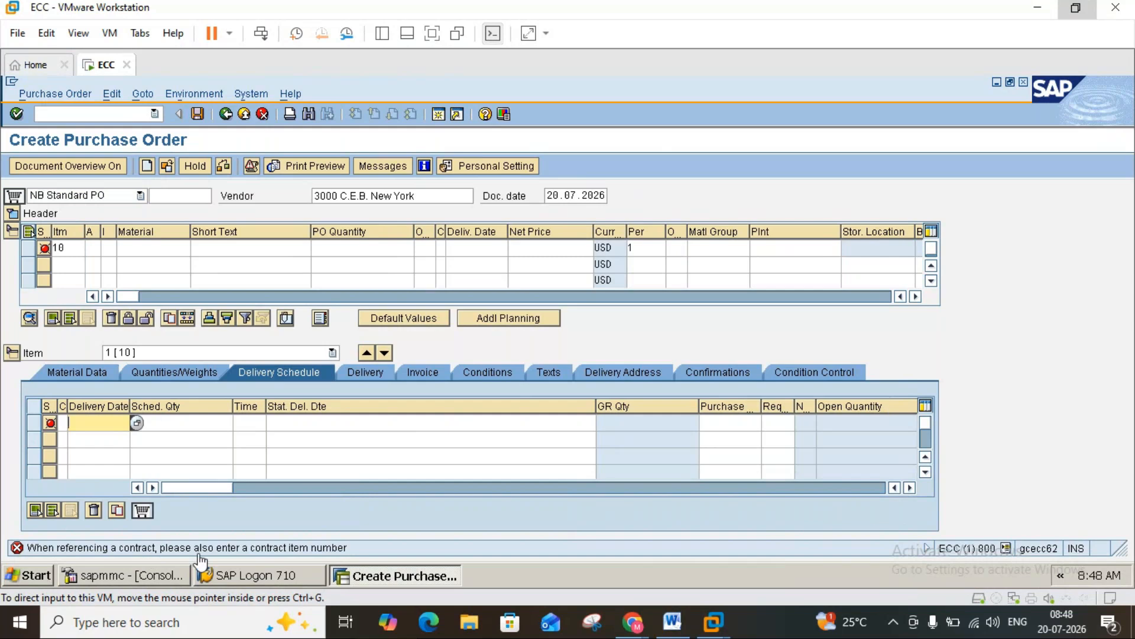
left_click(916, 297)
left_click(916, 296)
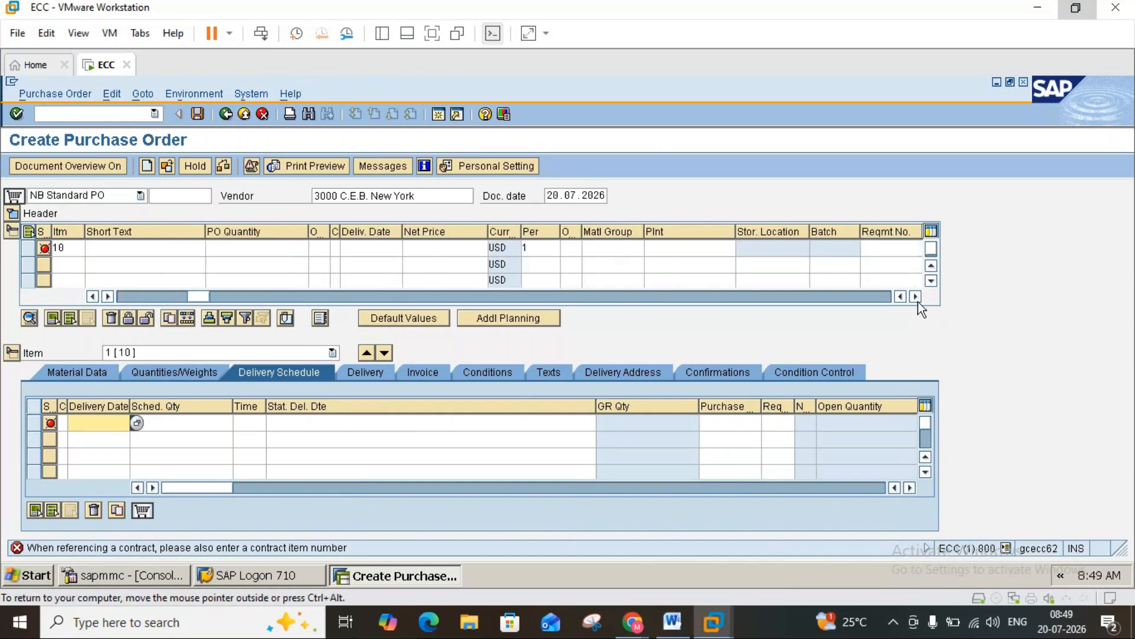
left_click(916, 296)
left_click(916, 297)
left_click(916, 297)
left_click(916, 297)
left_click(916, 297)
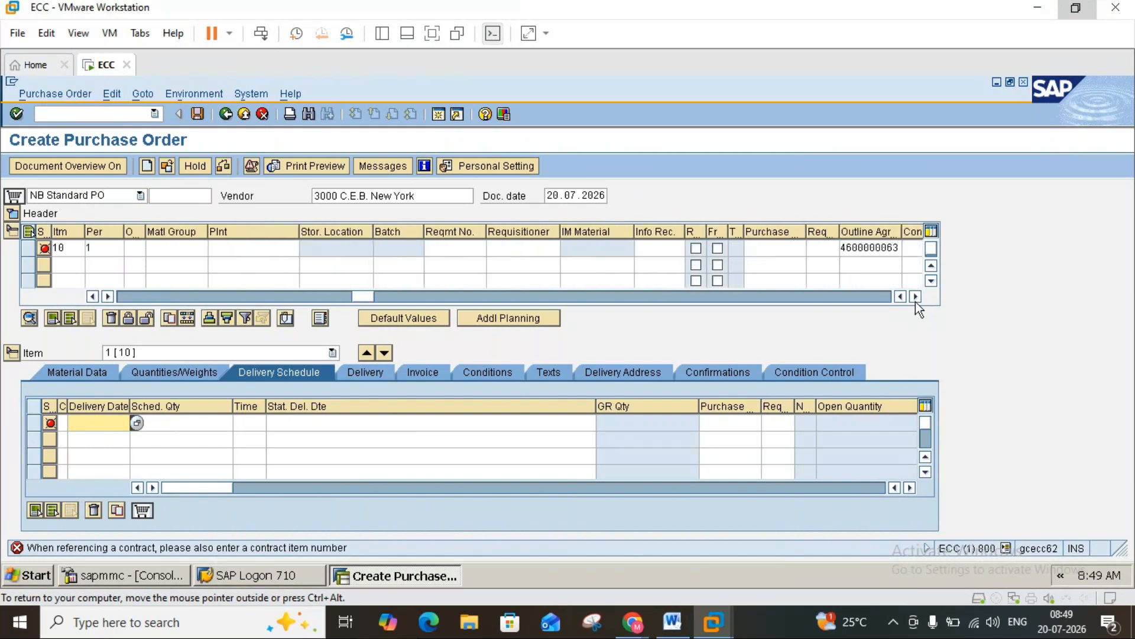
left_click(916, 297)
left_click(916, 297)
left_click(857, 246)
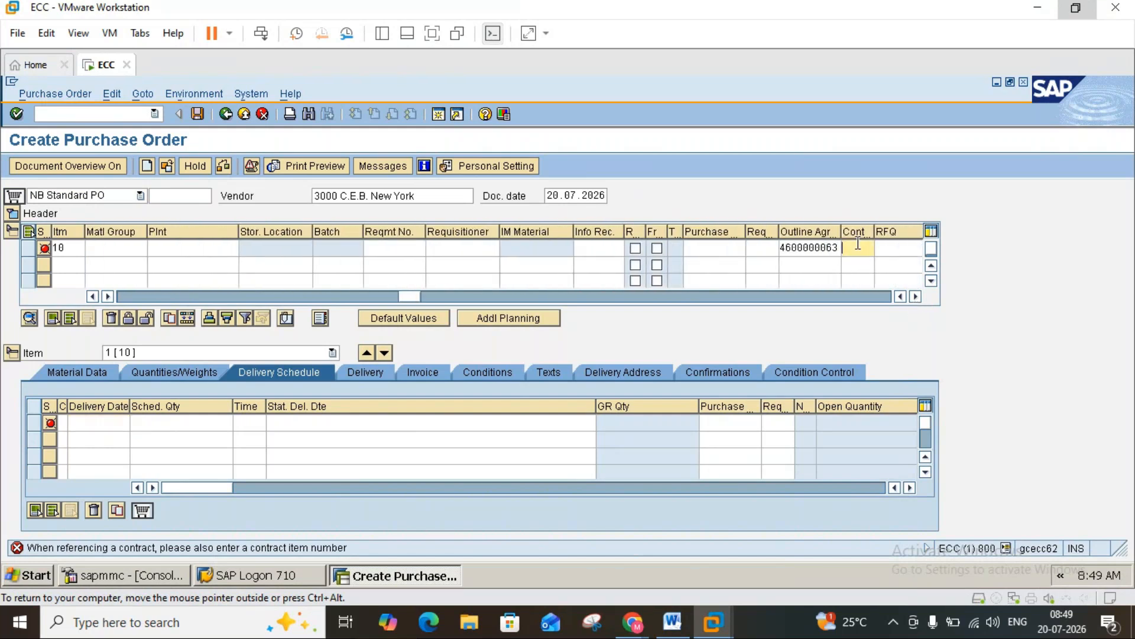
type("10")
key("Return")
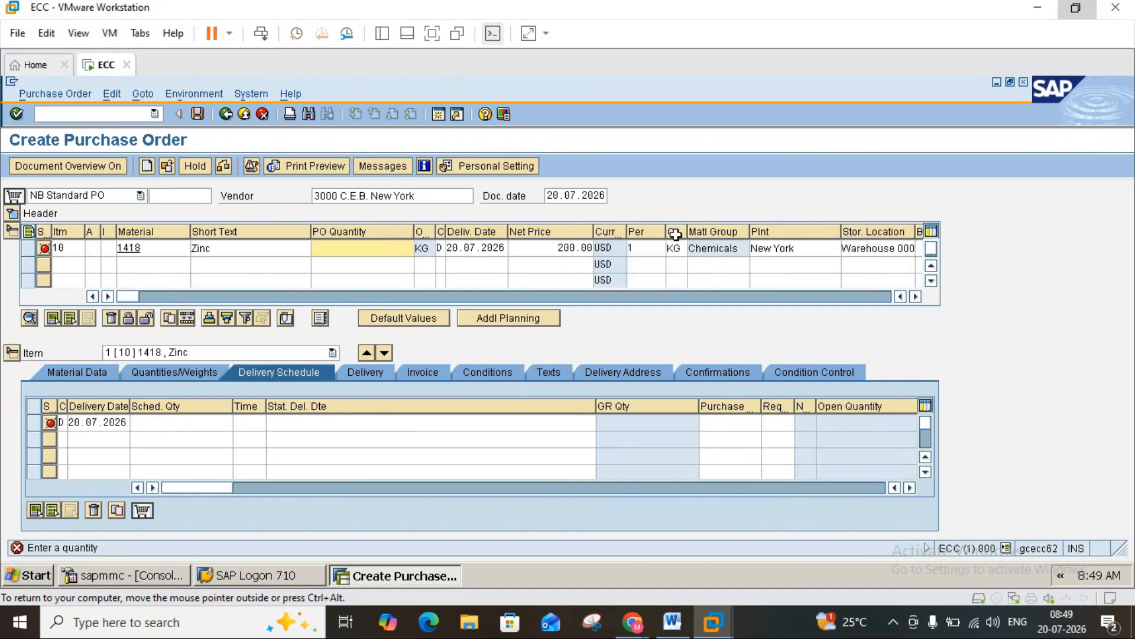
- Set the Zinc item's order quantity to 100 KG and expand the purchase order header
type("100")
key("Return")
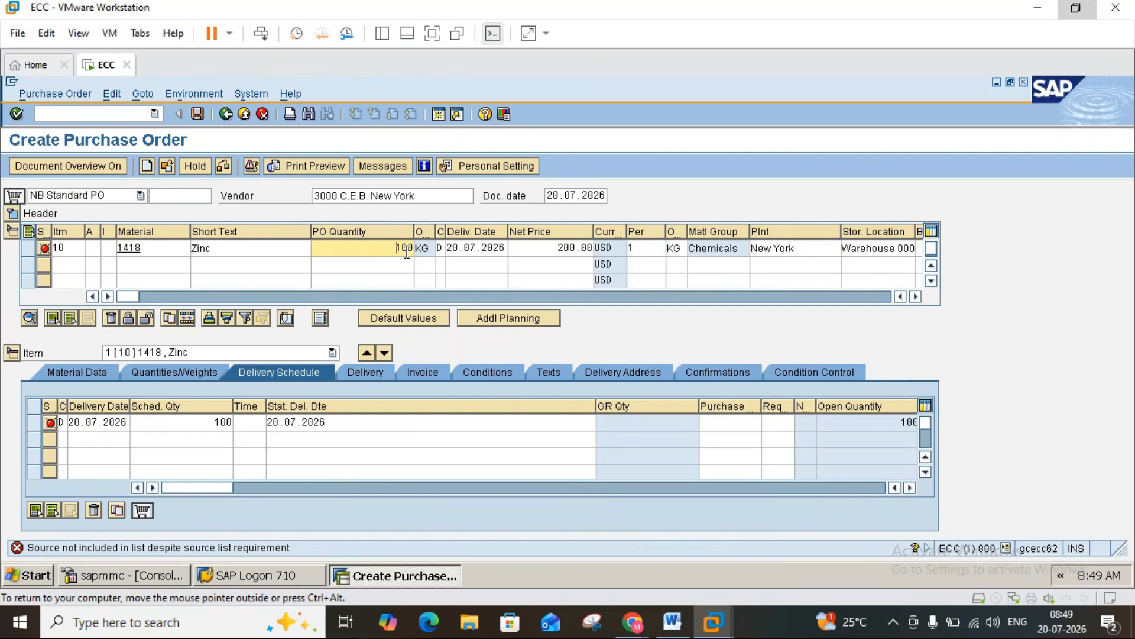
left_click(12, 216)
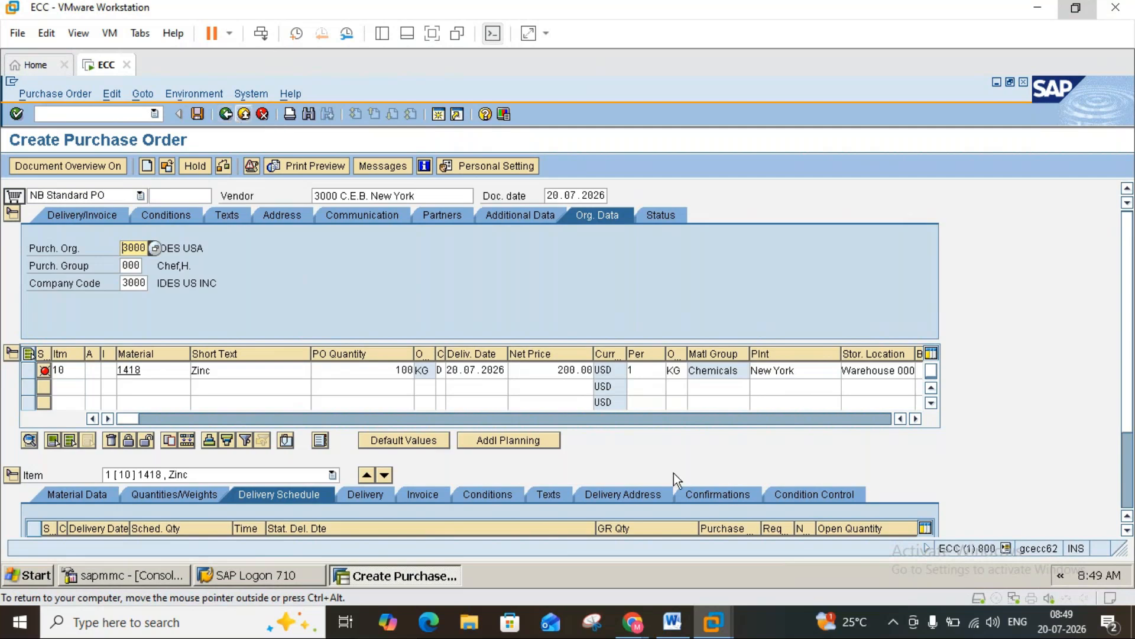
- Switch to the Word notes and review the quantity contract procedure, selecting the instructions for maintaining the source list from the item row
left_click(673, 622)
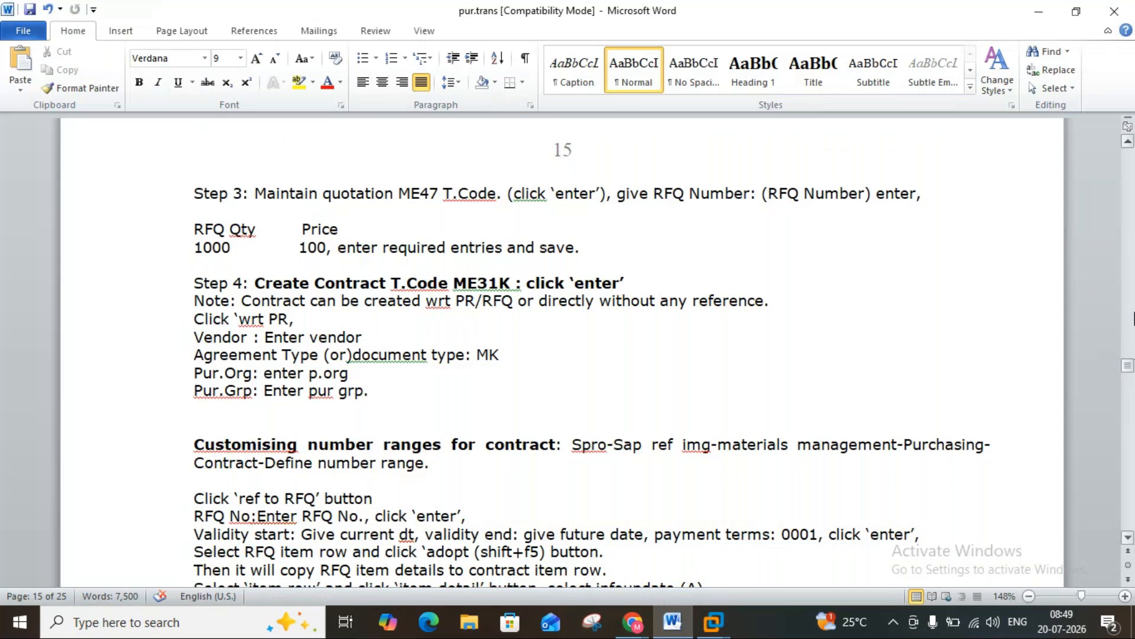
scroll(1132, 239, "up", 7)
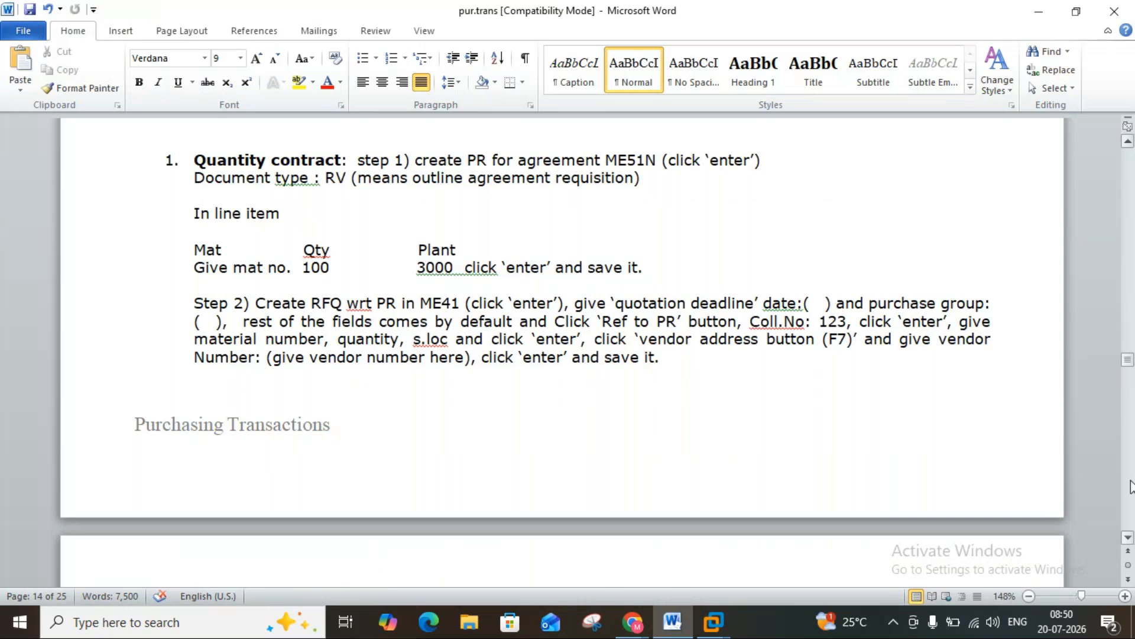
left_click(1128, 540)
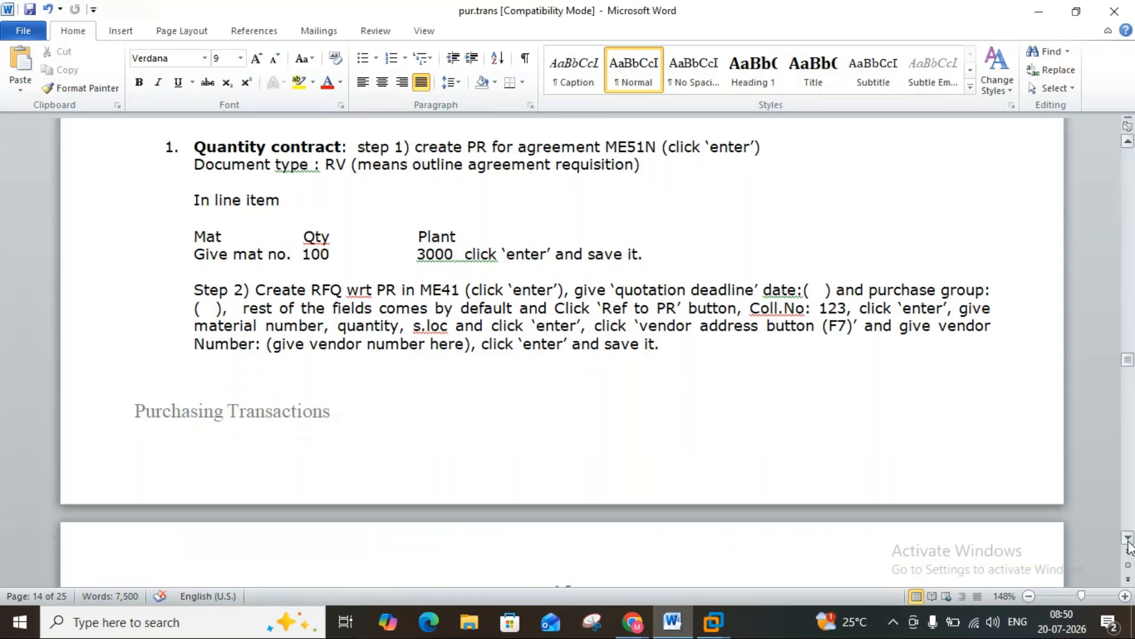
left_click_drag(1128, 539, 1128, 539)
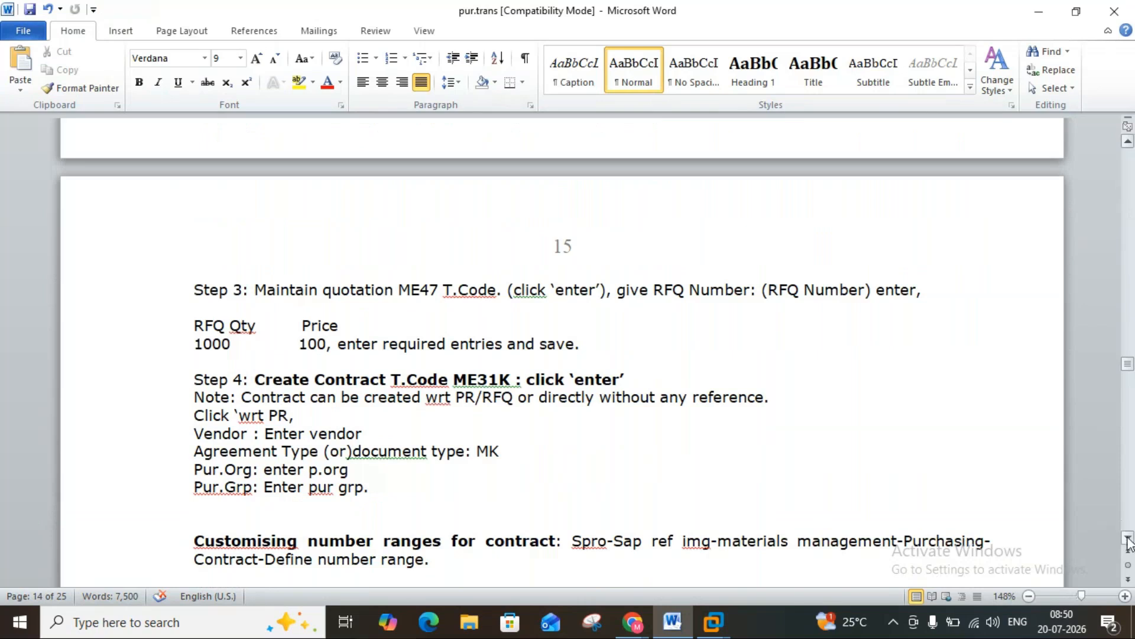
left_click_drag(1128, 539, 1127, 539)
left_click(187, 341)
left_click_drag(187, 340, 336, 359)
left_click_drag(429, 360, 494, 365)
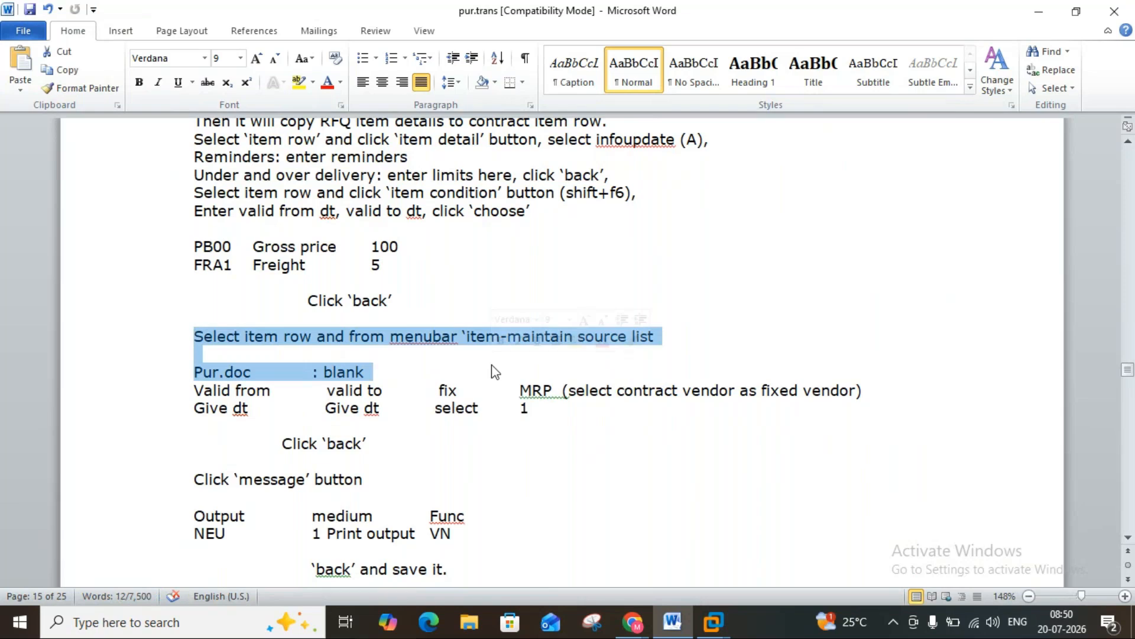
- Switch back to SAP in VMware and exit the purchase order without saving it
left_click(713, 621)
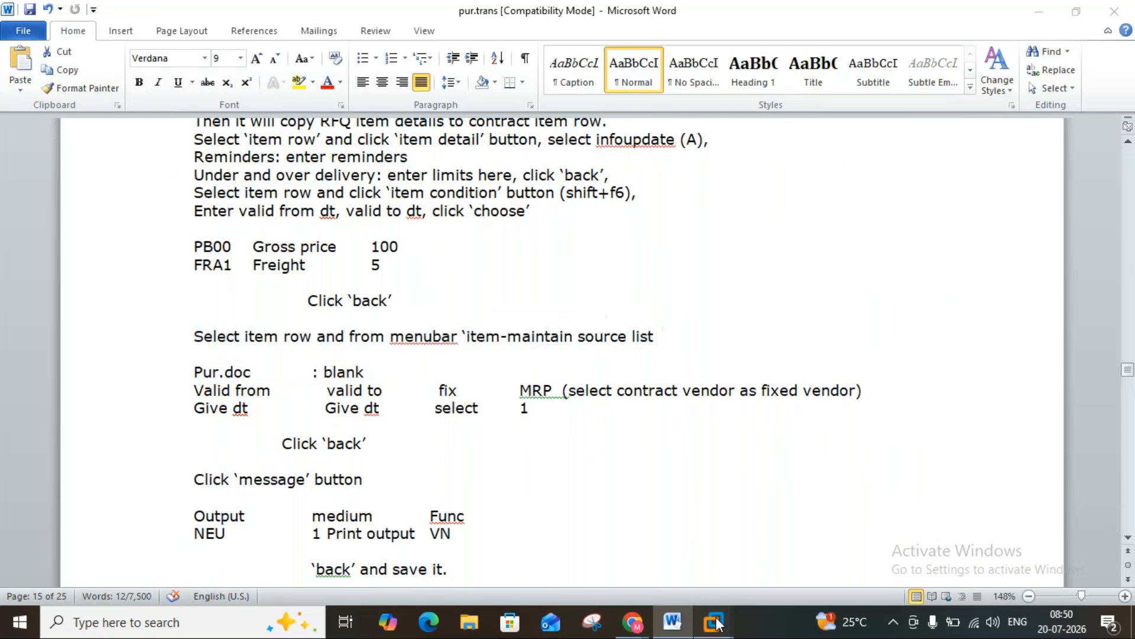
left_click(751, 541)
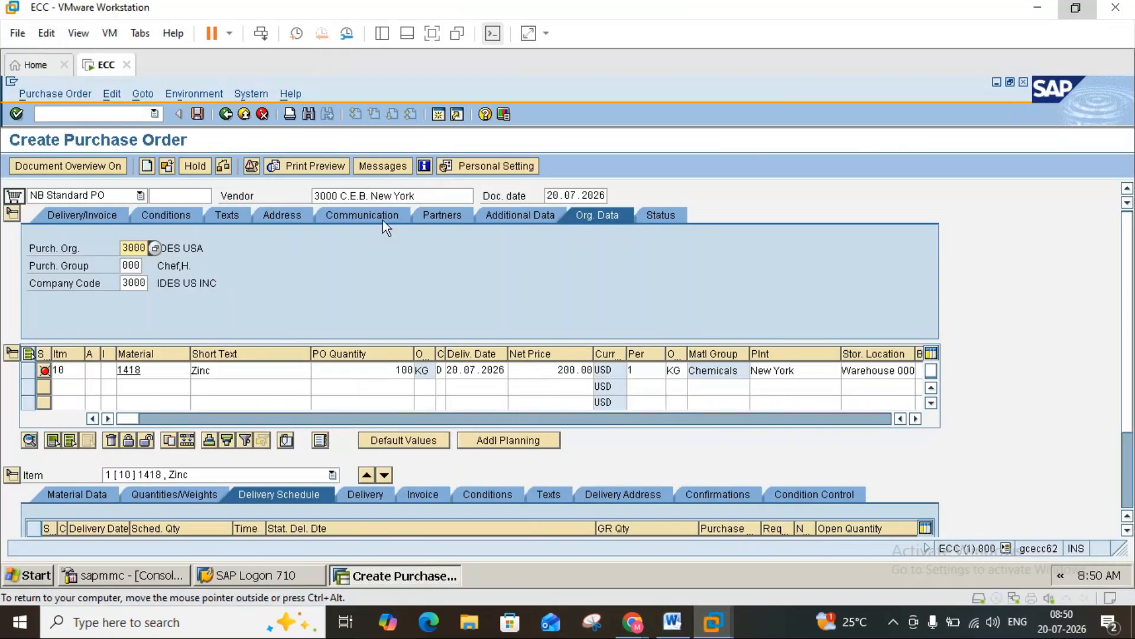
left_click(261, 115)
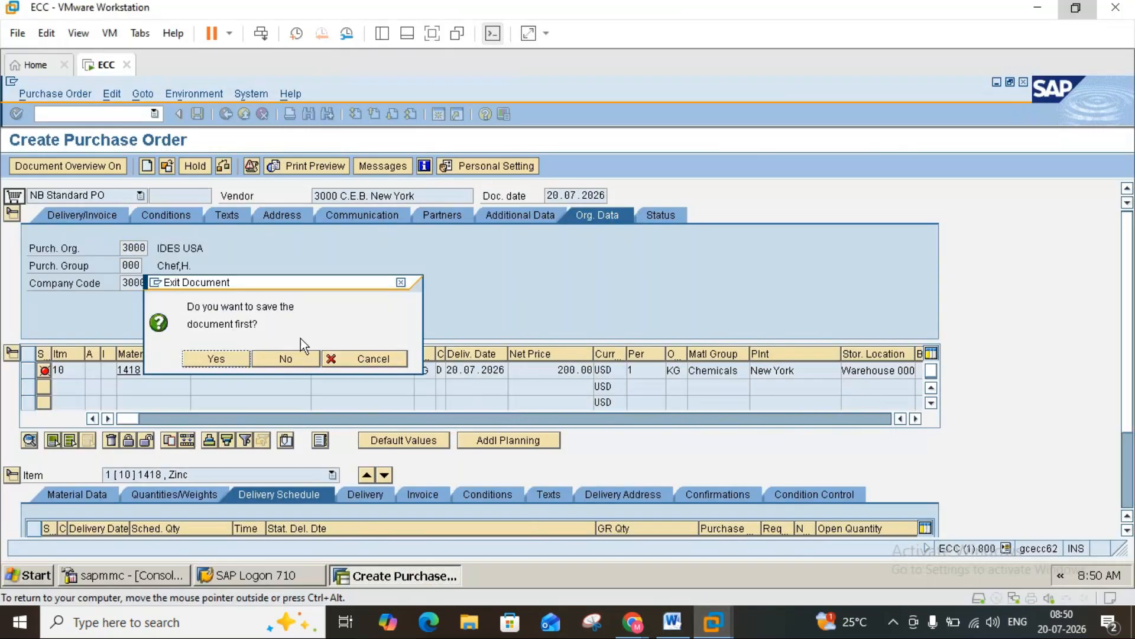
left_click(286, 355)
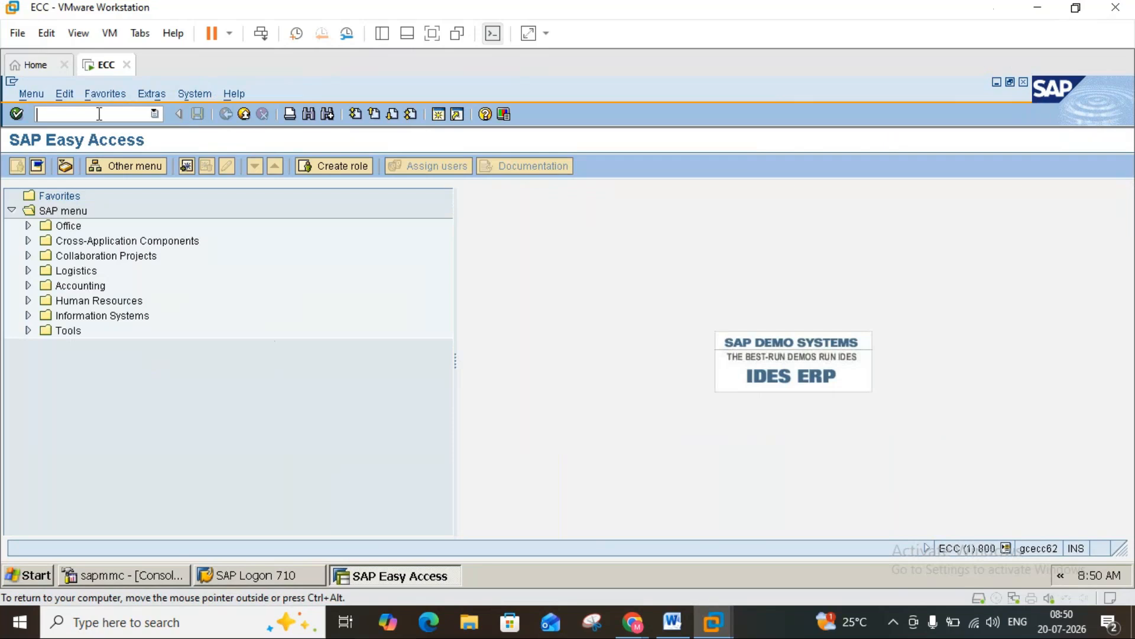
type("me32k")
key("Return")
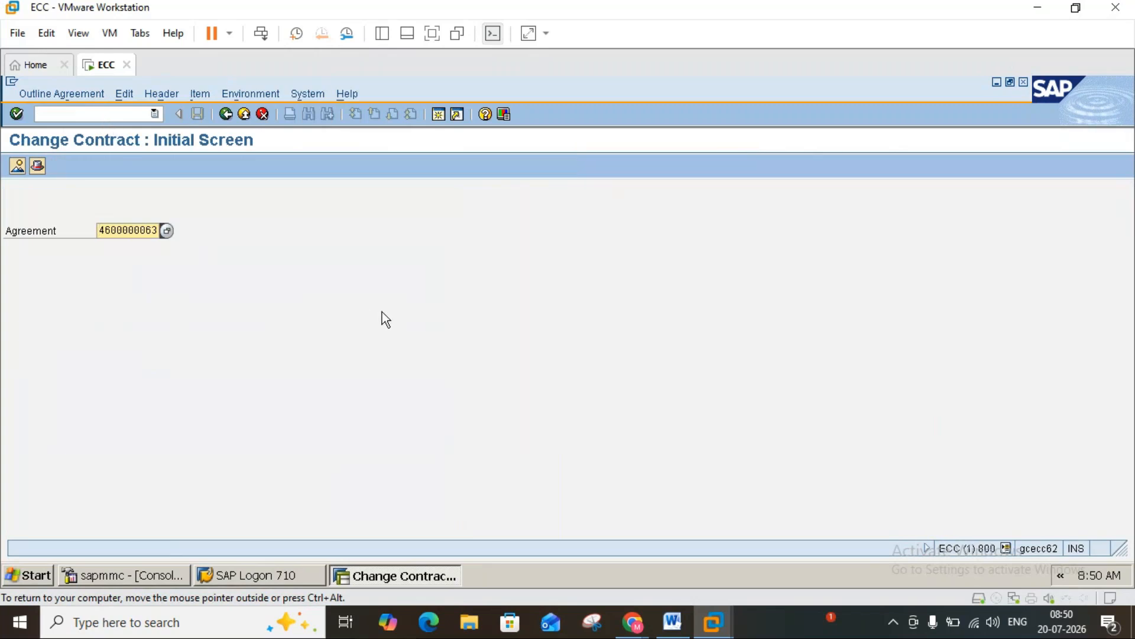
key("Return")
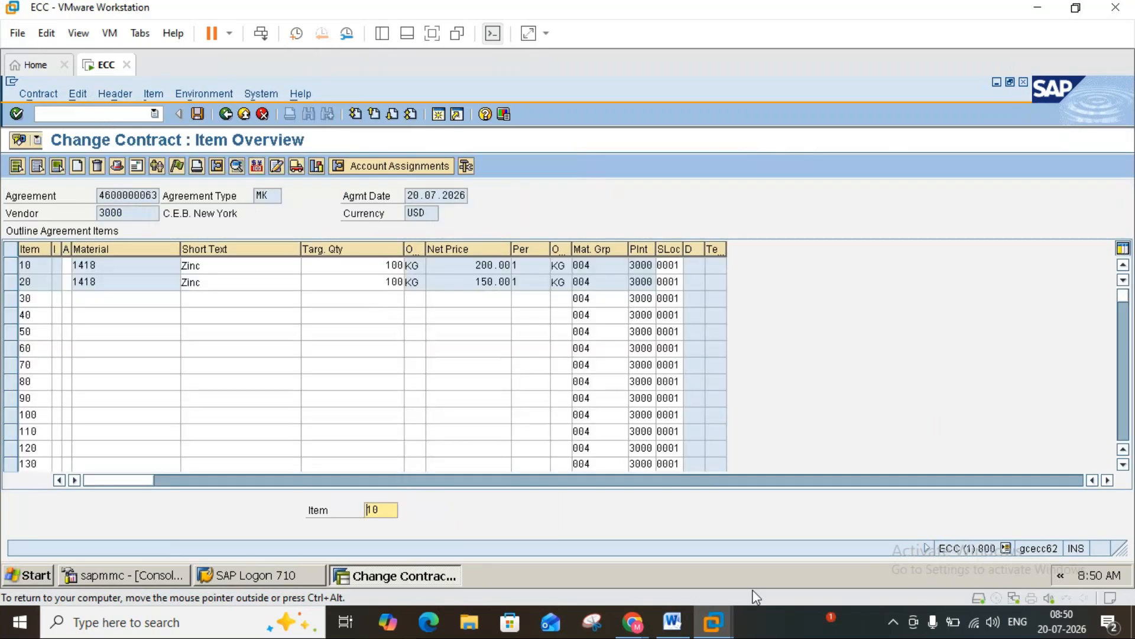
left_click(672, 622)
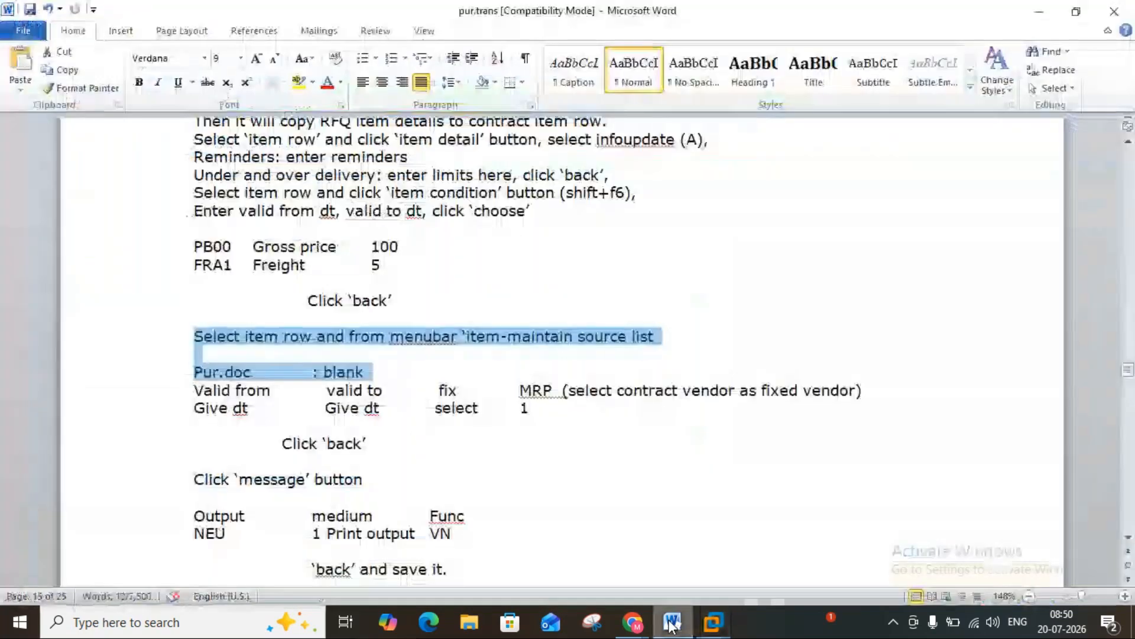
left_click(713, 622)
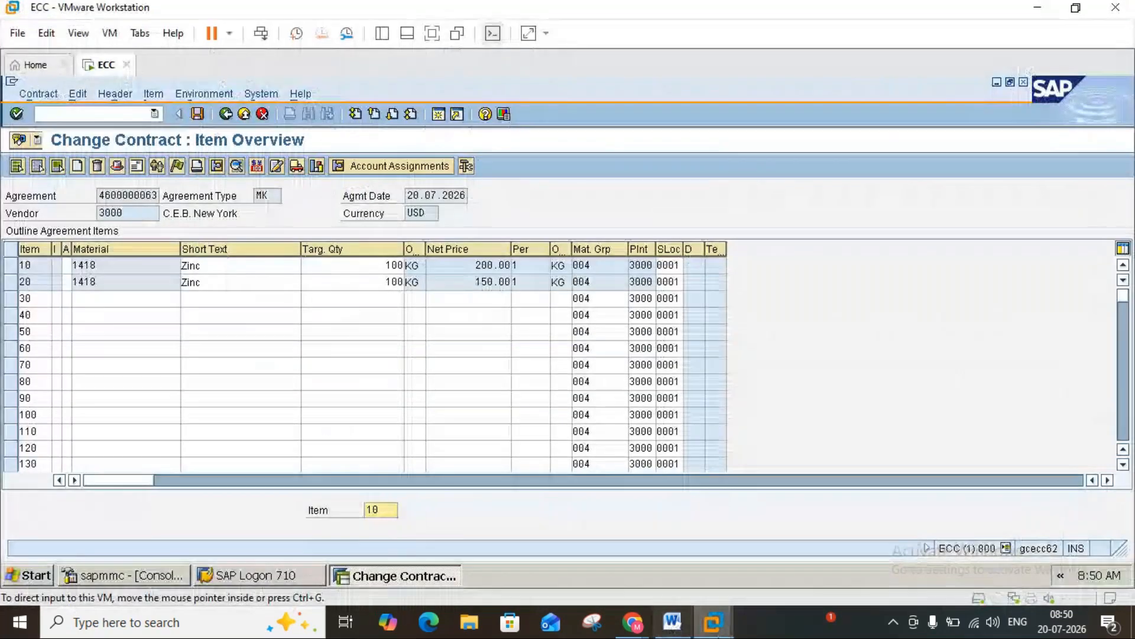
- Select contract item 10 and open its source list for maintenance, checking the source list instructions in Word
left_click(13, 265)
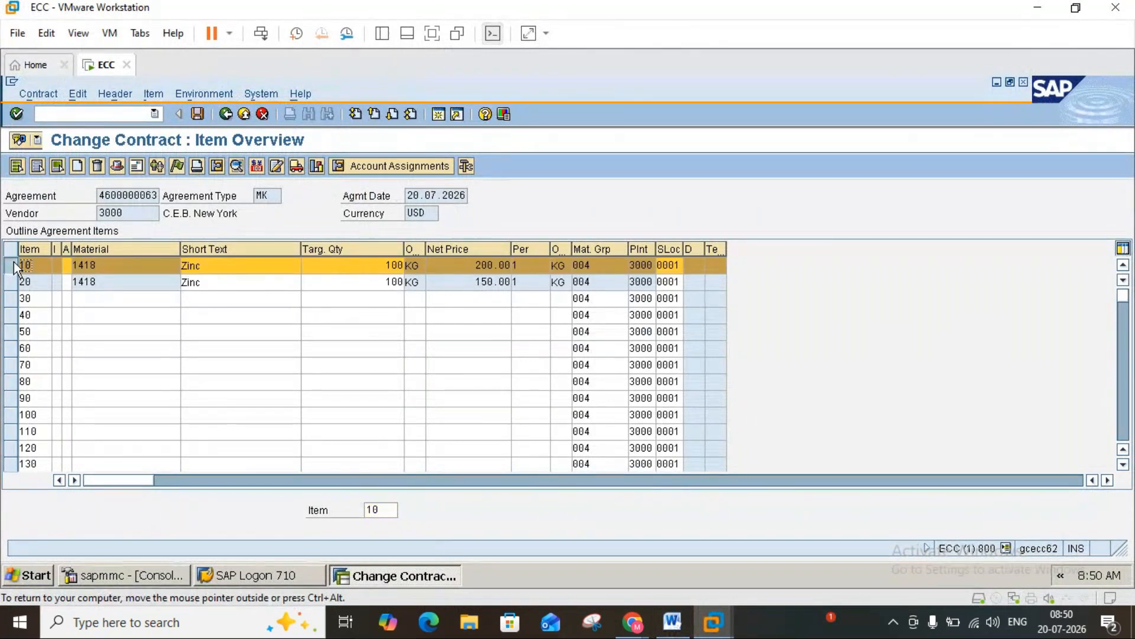
left_click(680, 630)
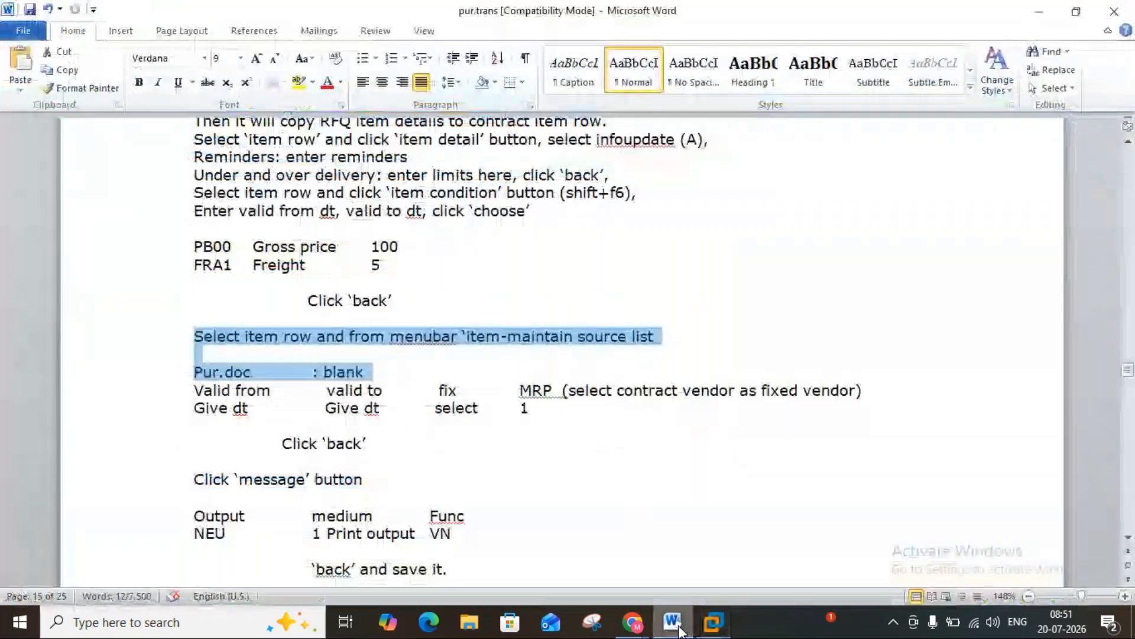
left_click(679, 629)
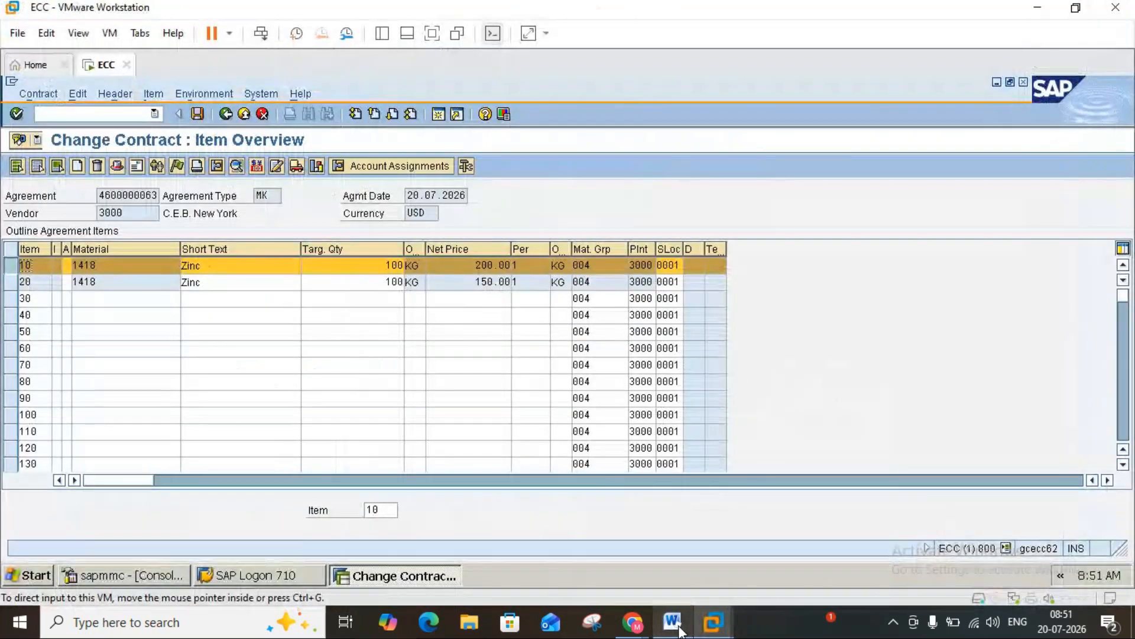
left_click(150, 99)
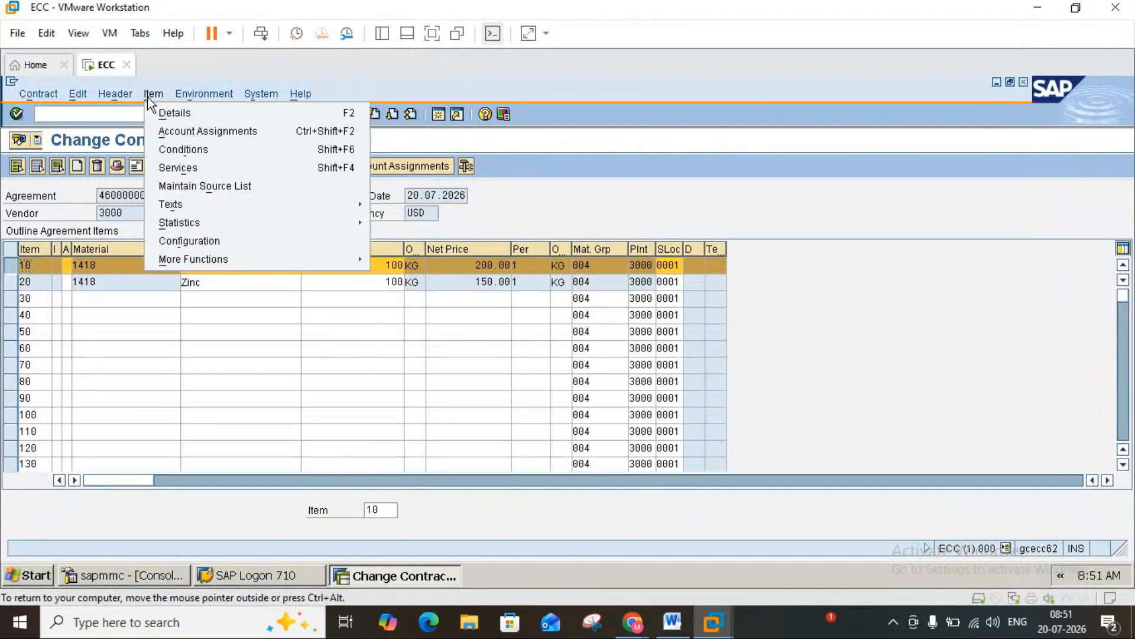
left_click(229, 188)
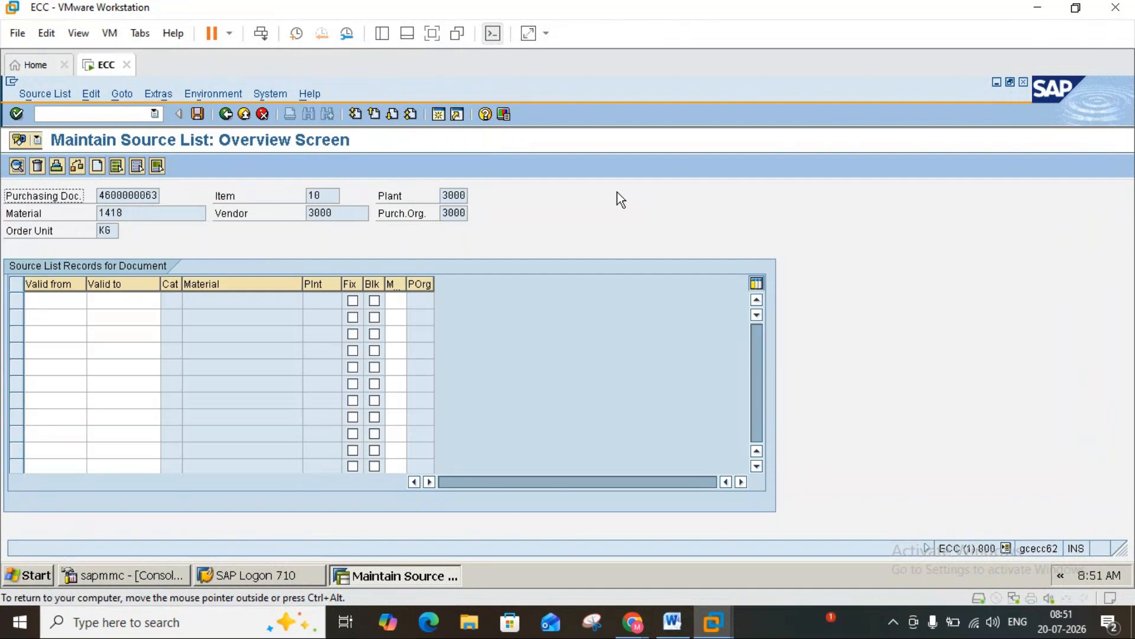
- Set the first source list record's validity from 20.07.2026 to 31.07.2026
left_click(75, 298)
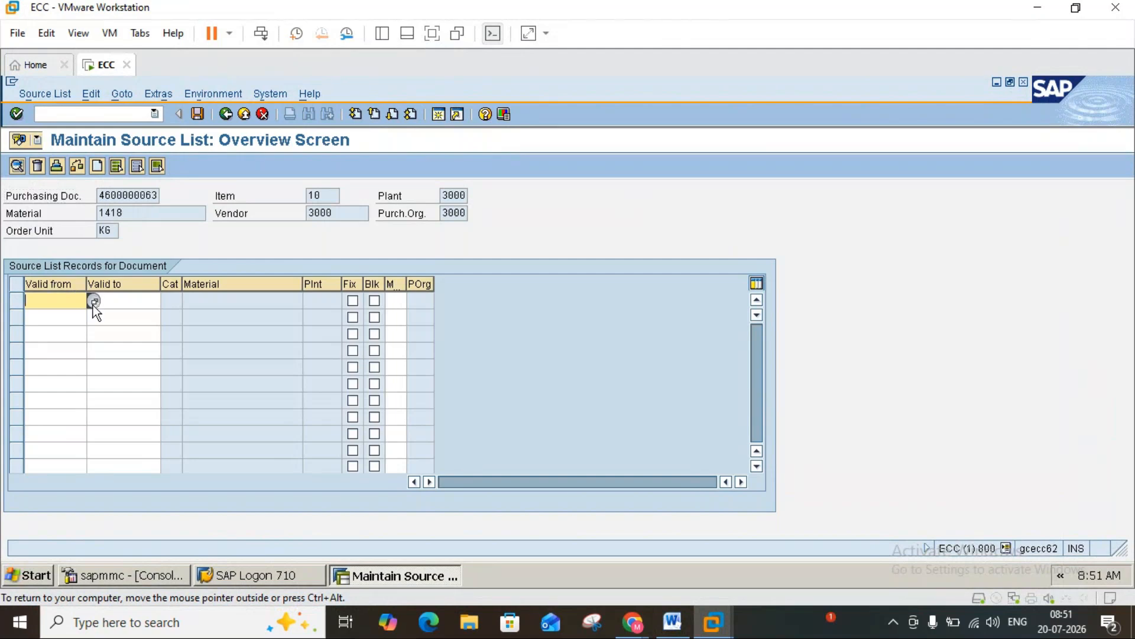
left_click(93, 302)
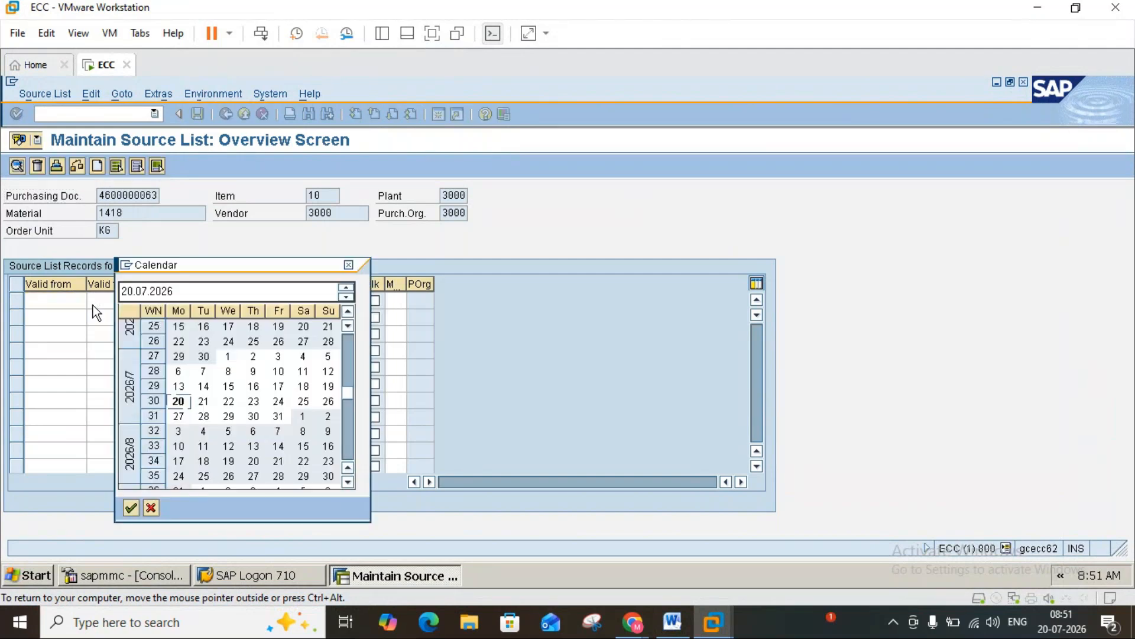
double_click(177, 402)
left_click(139, 300)
left_click(168, 300)
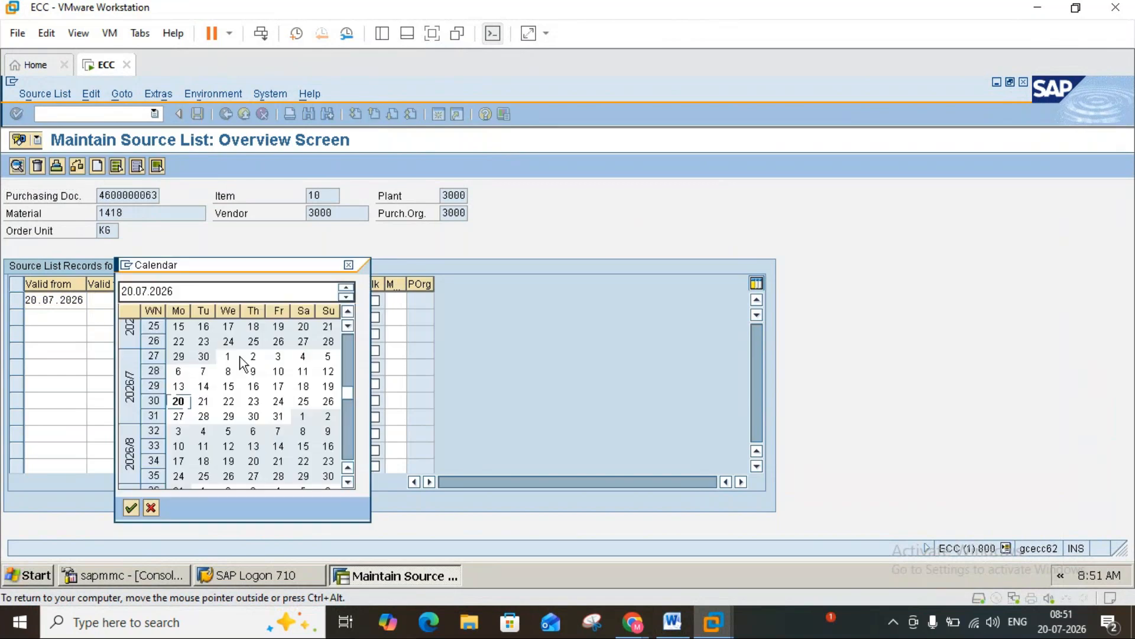
double_click(278, 415)
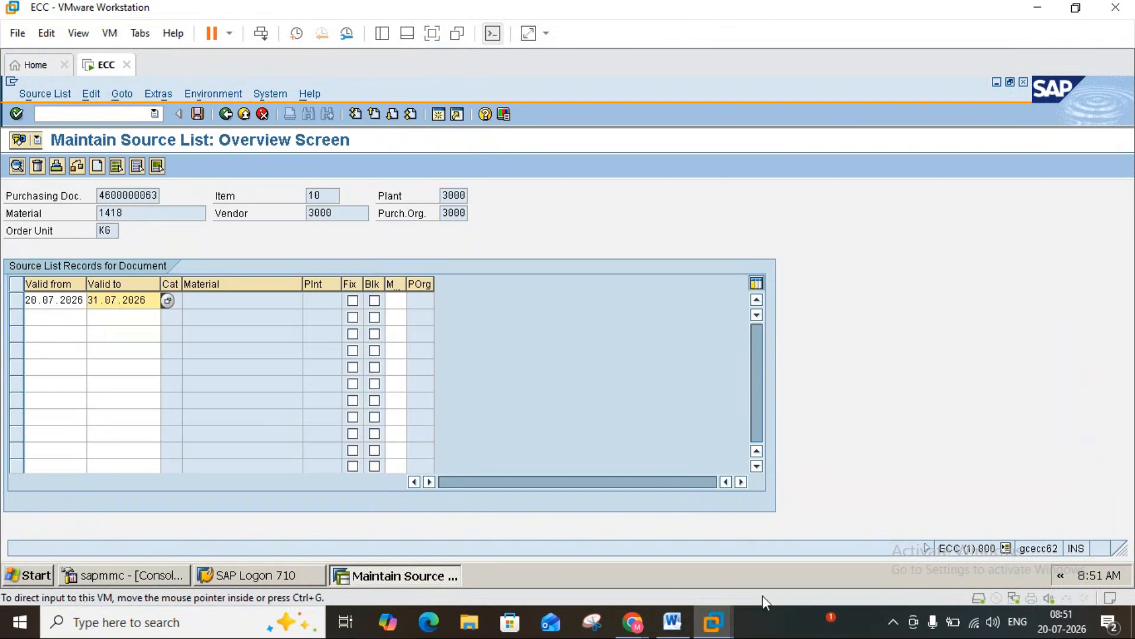
- Mark the source list record as fixed, consulting the Word notes, and return to the contract's item overview
left_click(672, 622)
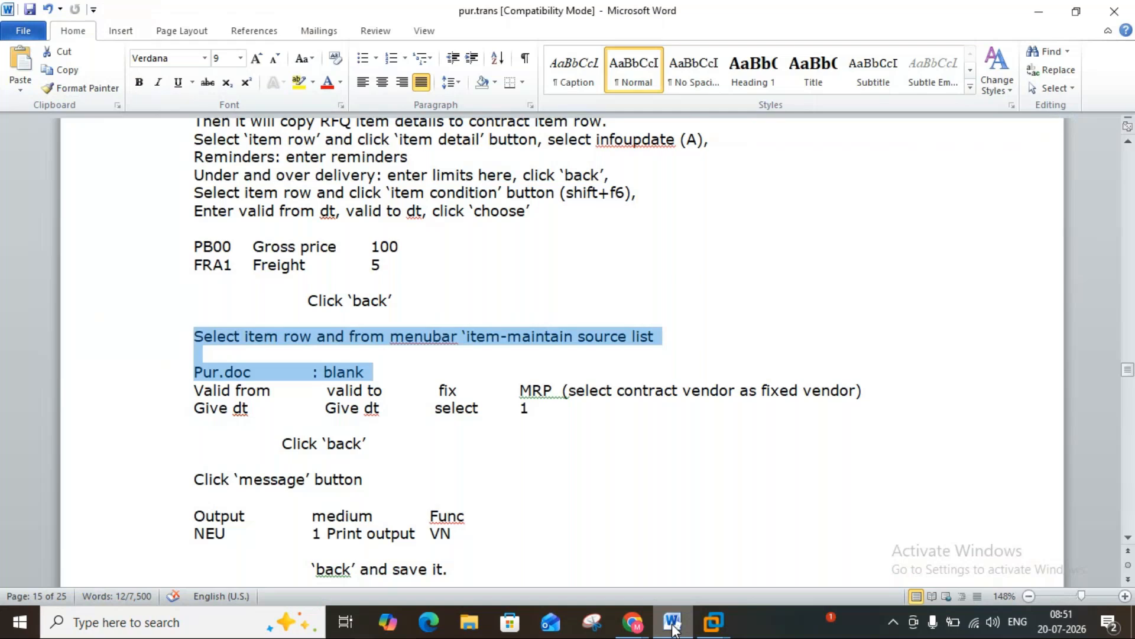
left_click(672, 624)
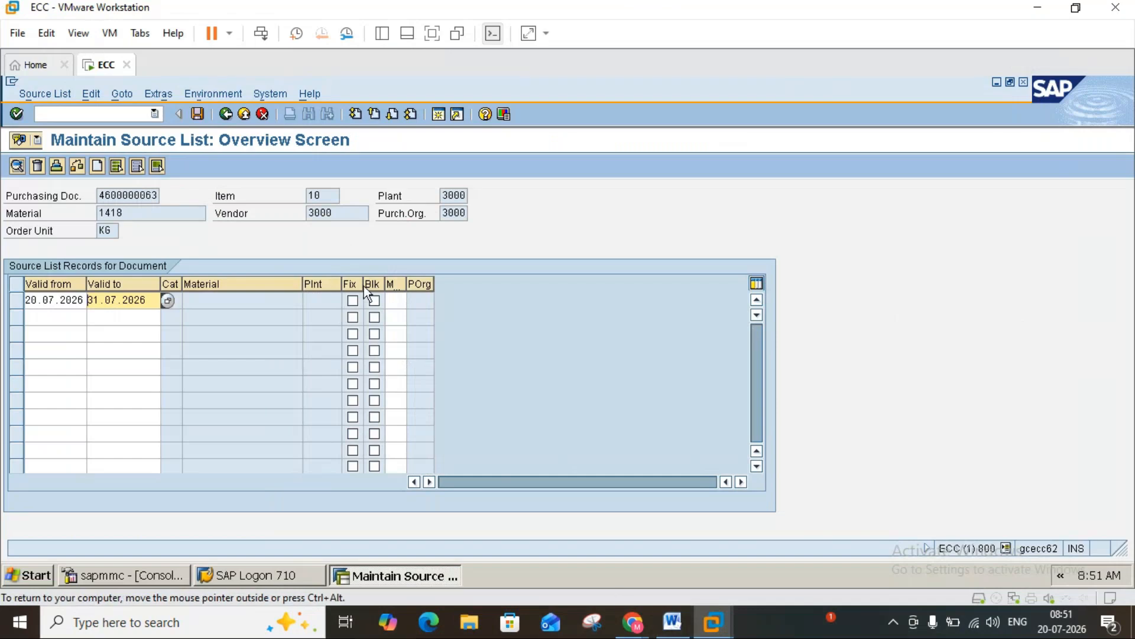
left_click(358, 298)
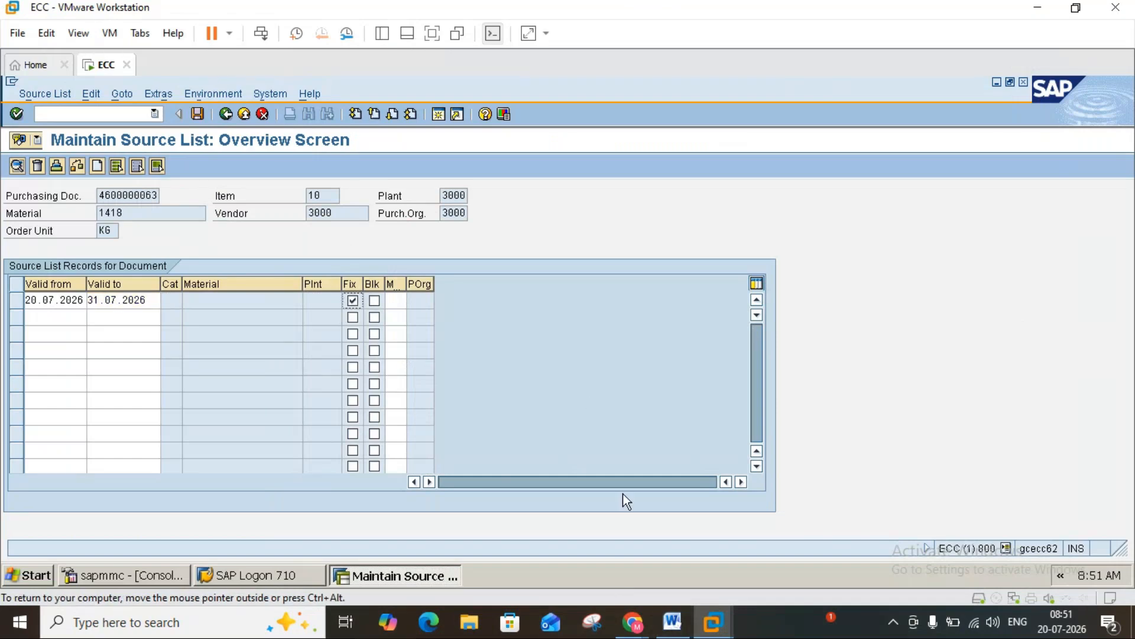
left_click(671, 623)
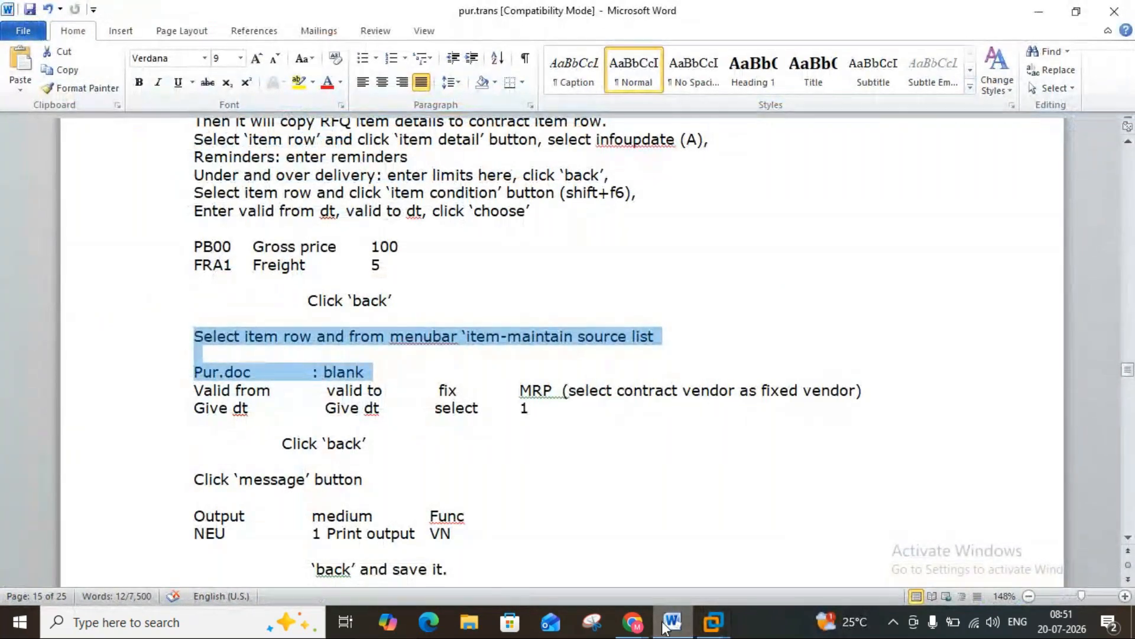
left_click(667, 625)
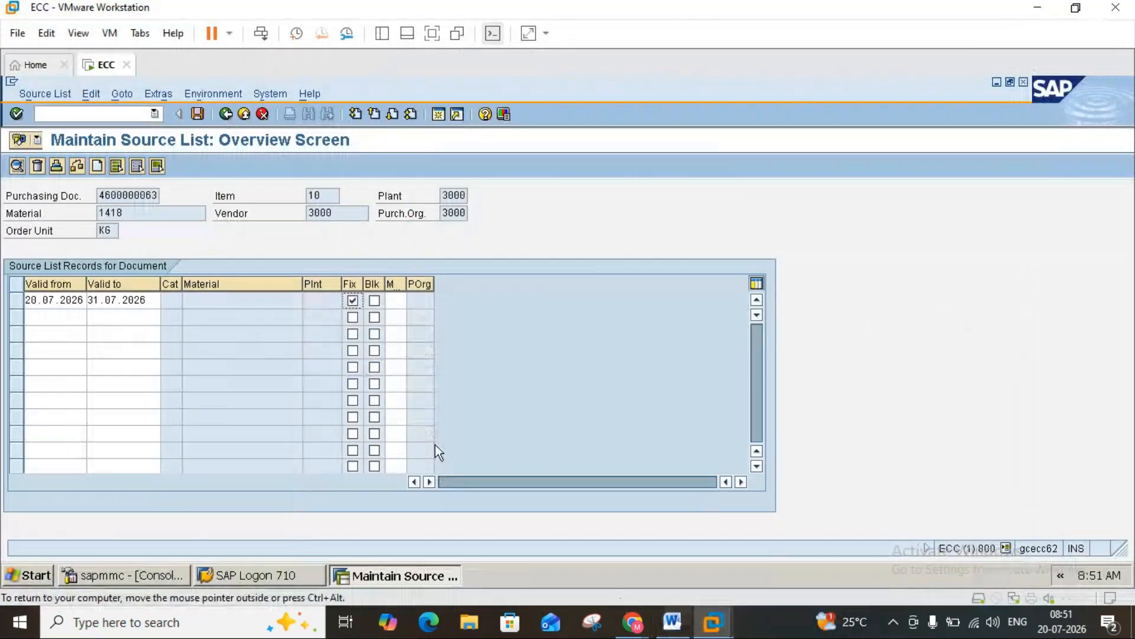
left_click(227, 114)
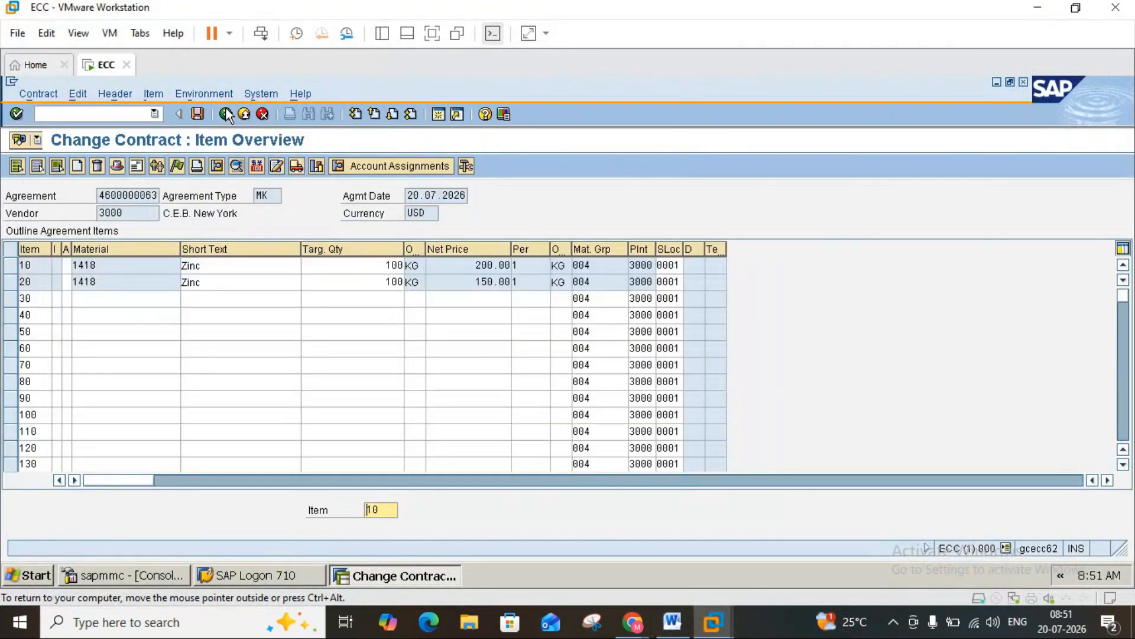
- Open the contract's output messages and compare them with the message and printing instructions in the Word notes
left_click(198, 167)
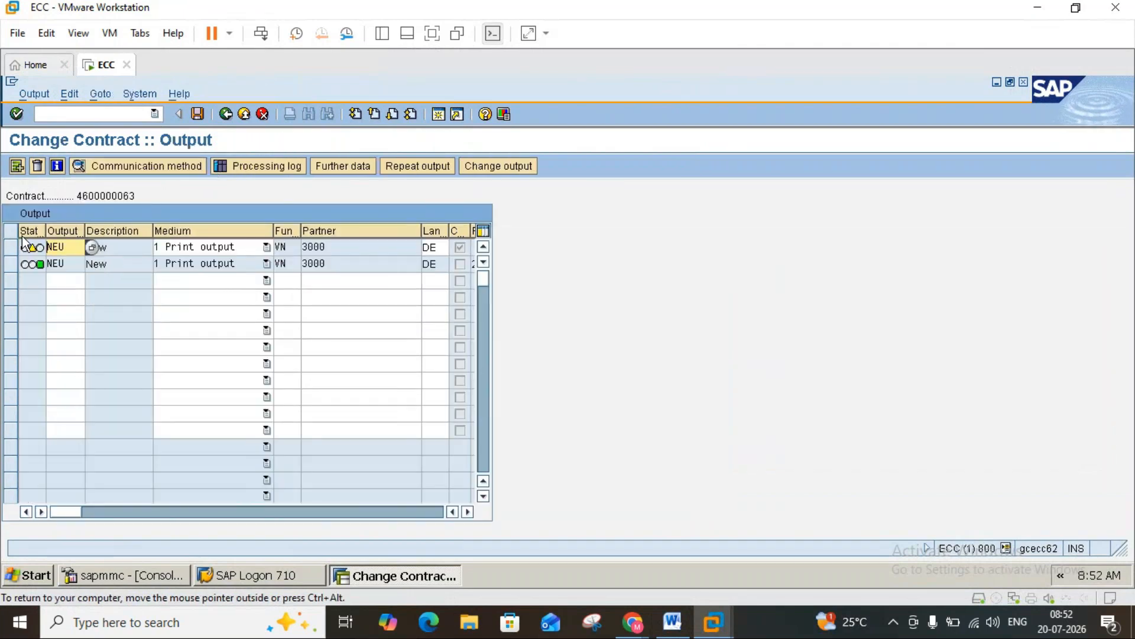
left_click(673, 630)
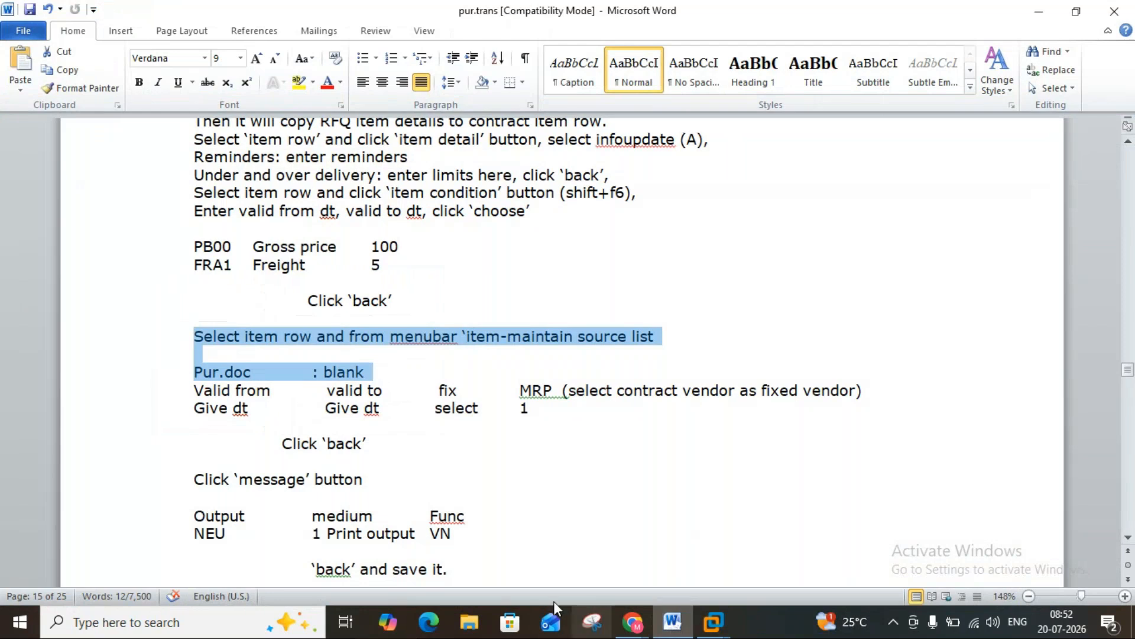
left_click(673, 627)
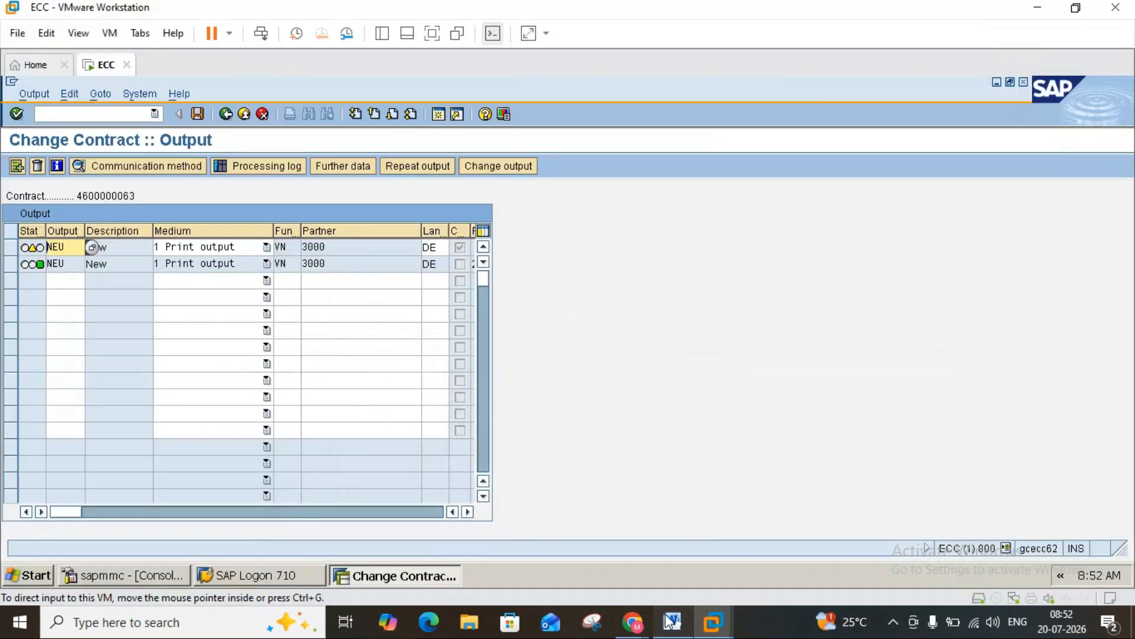
left_click(670, 620)
left_click(1128, 538)
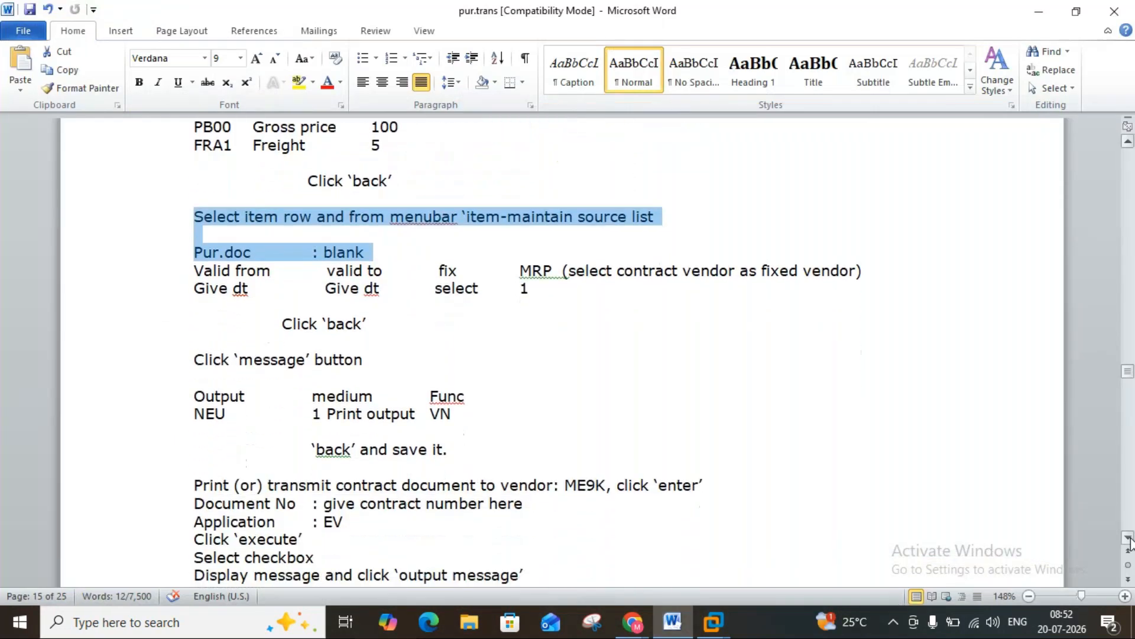
scroll(1128, 540, "down", 6)
- Switch back to SAP in VMware, leave the output messages and save the changed contract
left_click(714, 621)
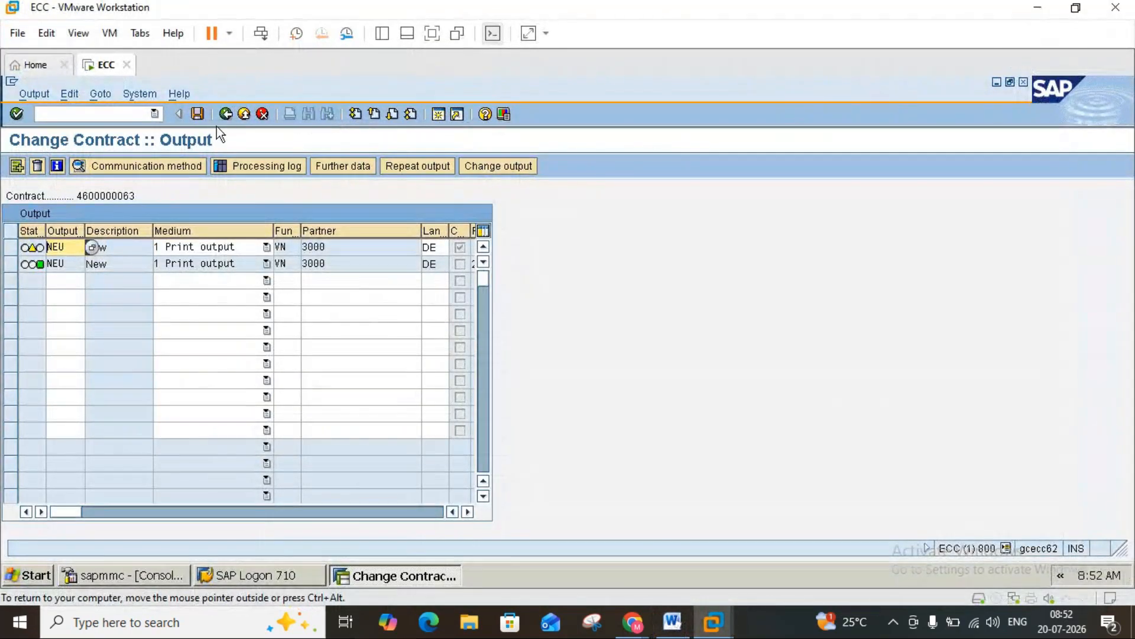
left_click(225, 114)
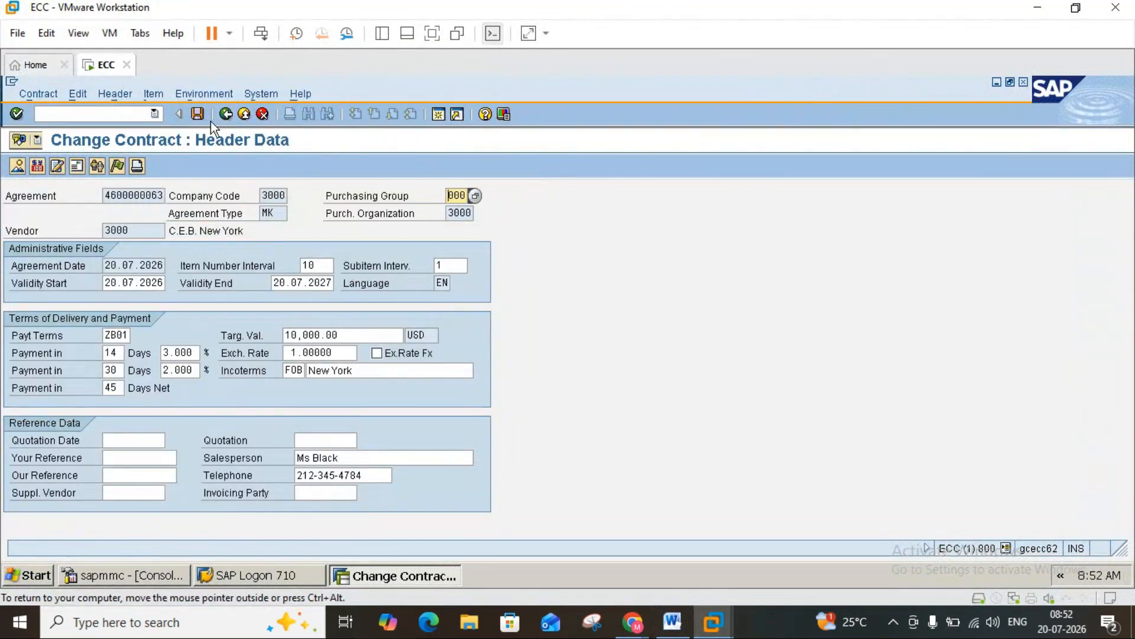
left_click(197, 114)
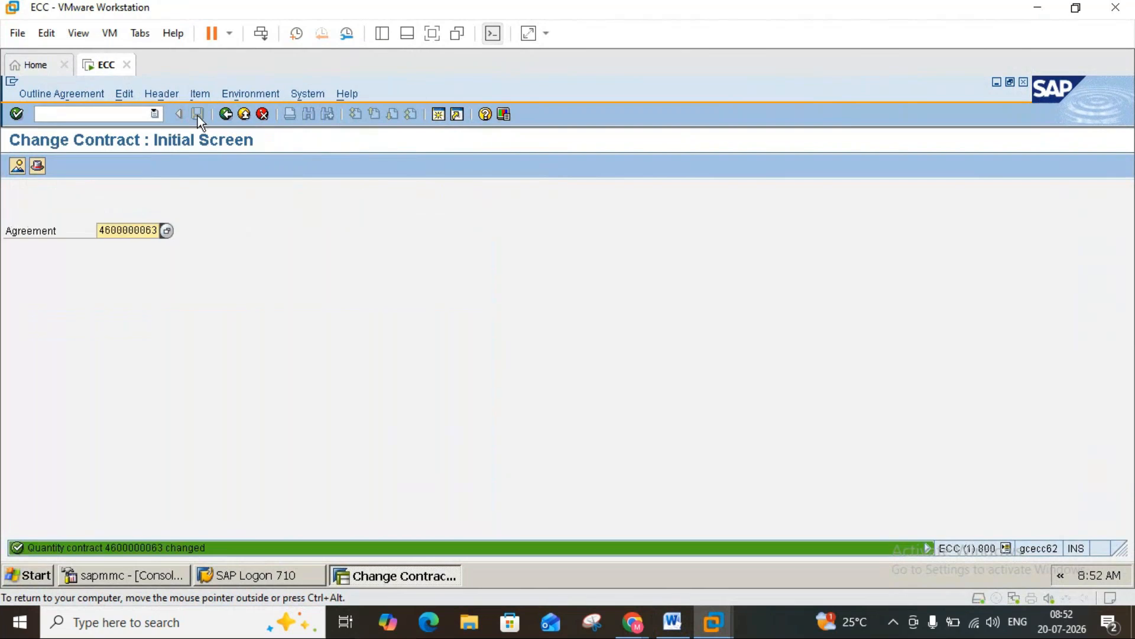
- Leave the contract change transaction and start a new purchase order with ME21N
left_click(242, 115)
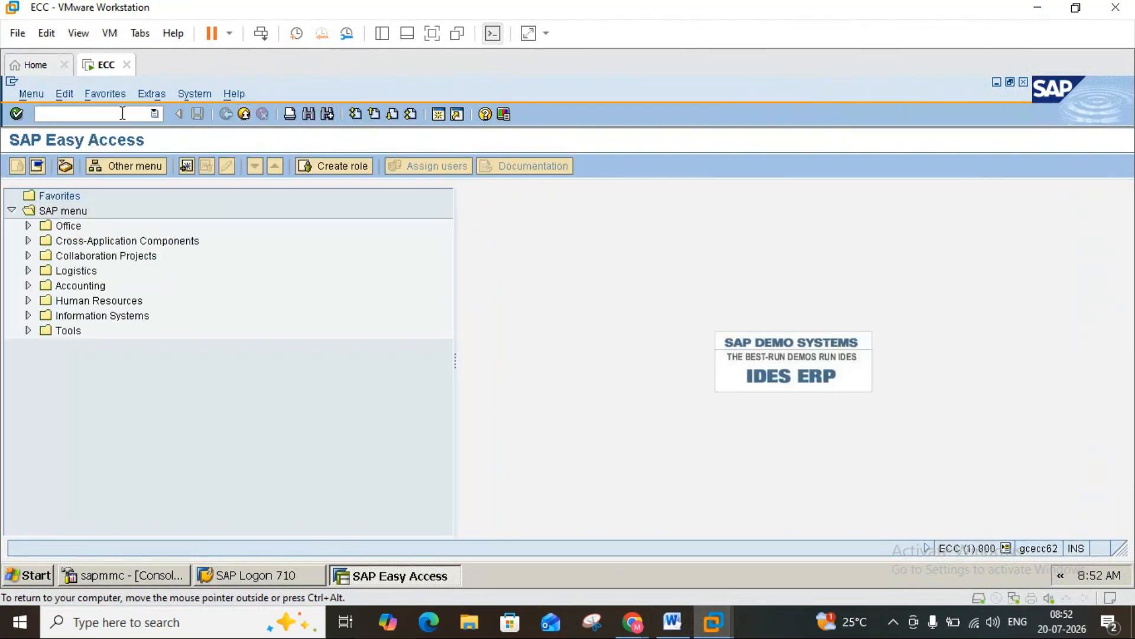
type("me21n")
key("Return")
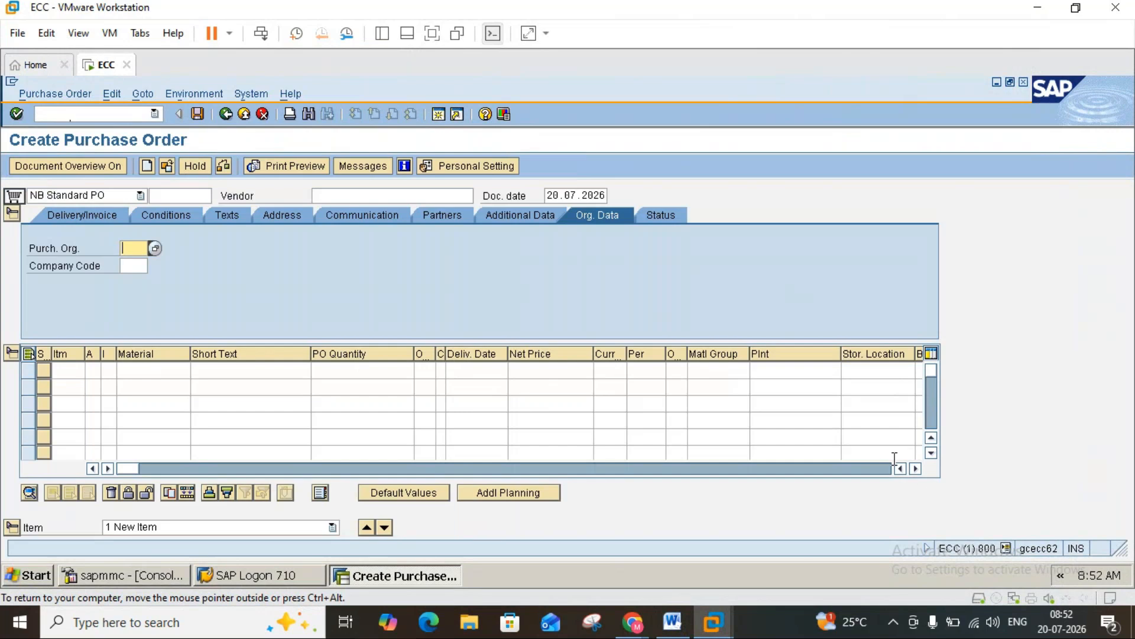
left_click(920, 469)
left_click(920, 470)
left_click(920, 470)
left_click(920, 470)
left_click(920, 469)
left_click(920, 470)
left_click(920, 470)
left_click(920, 470)
left_click(920, 470)
left_click(920, 470)
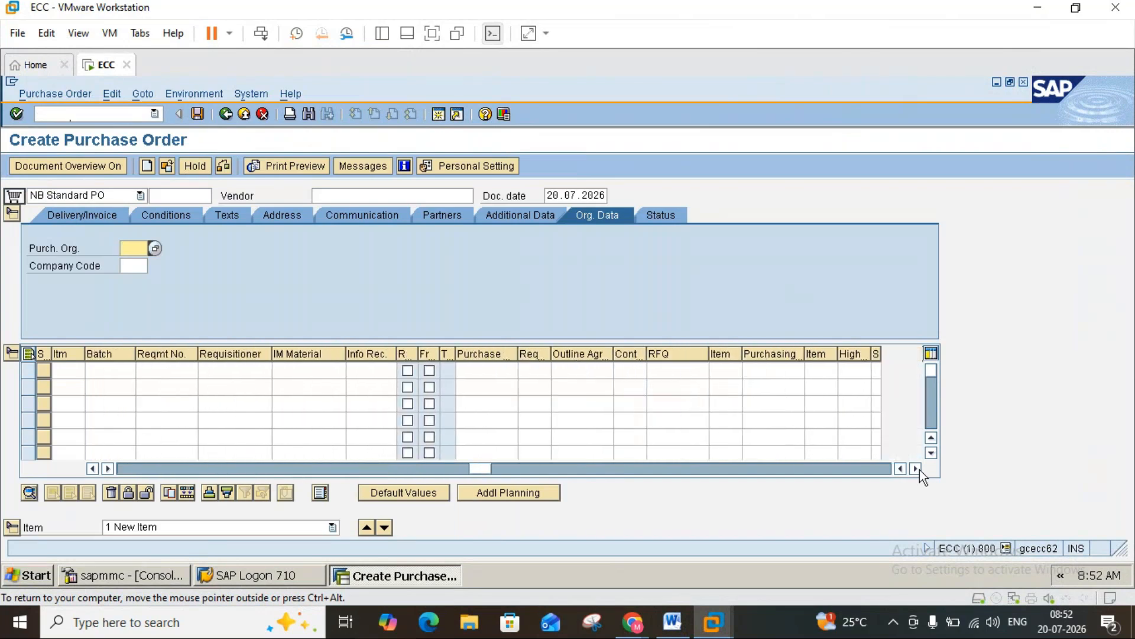
left_click(920, 470)
left_click(920, 470)
left_click(469, 369)
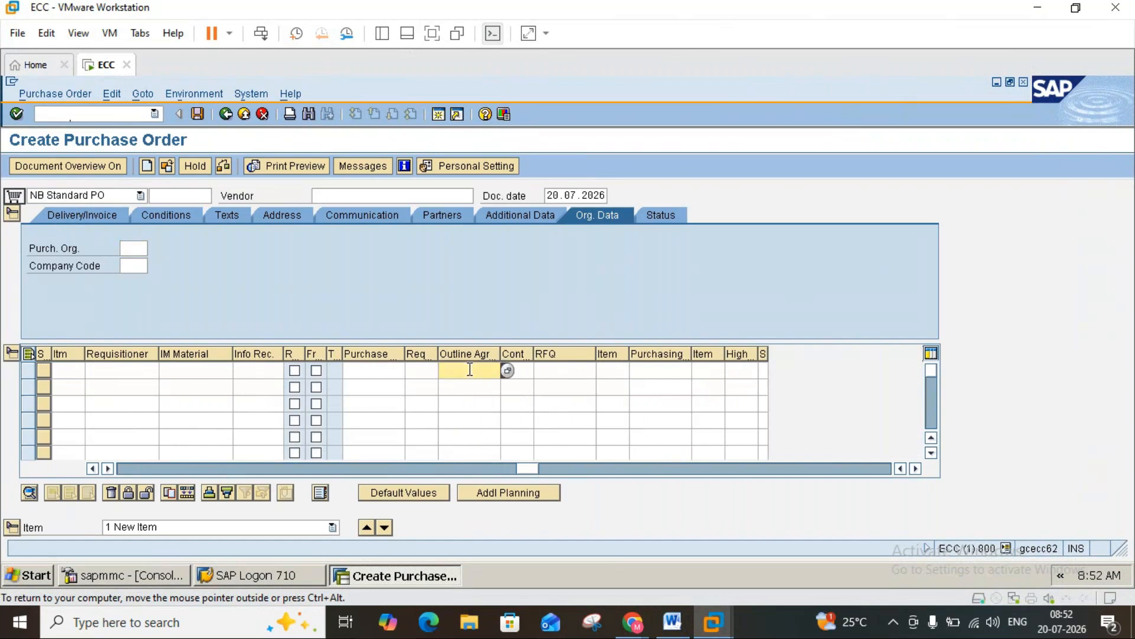
key("ctrl+v")
left_click(524, 372)
type("10")
key("Return")
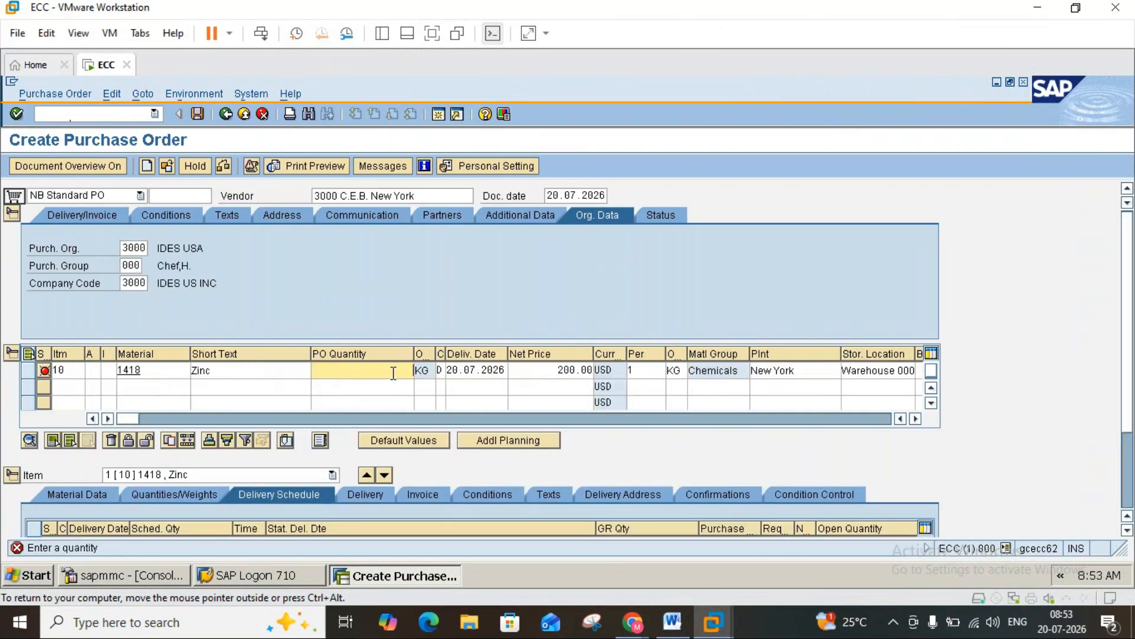
type("100")
key("Return")
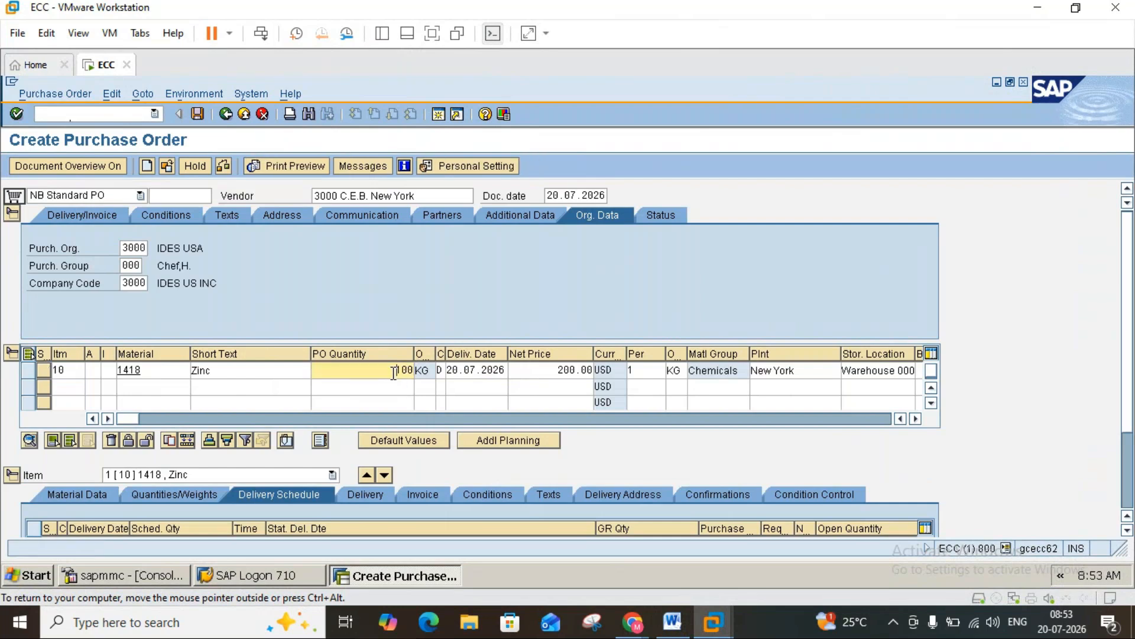
- Switch to the Word notes and read the contract release order procedure through to the contract's release documentation check
left_click(674, 621)
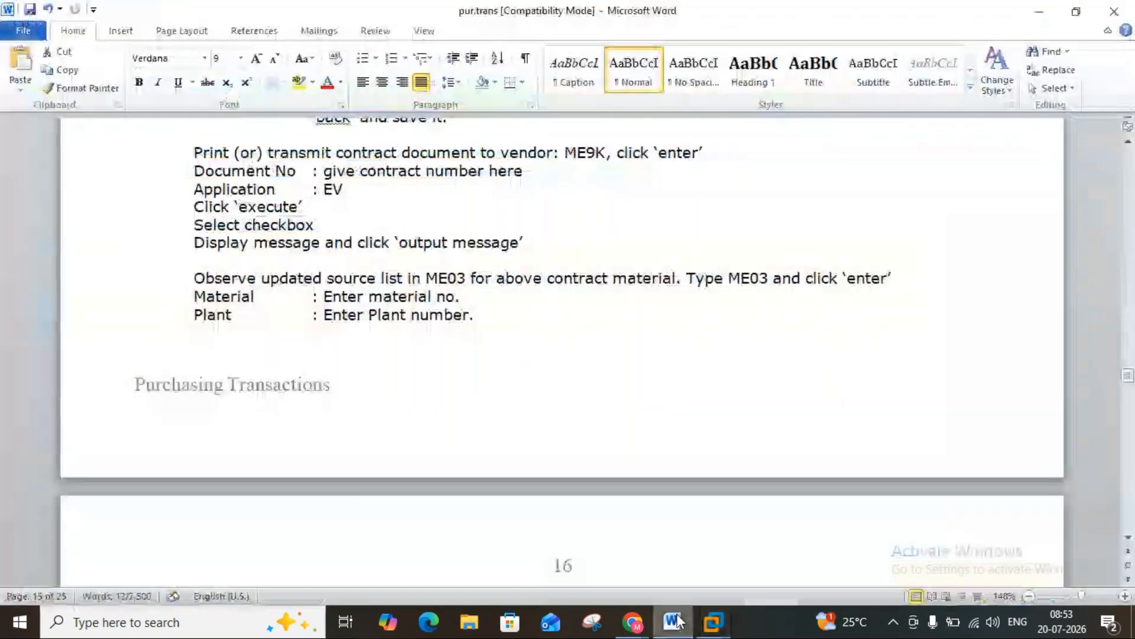
left_click(1128, 537)
left_click(1128, 536)
left_click(1129, 537)
left_click(1128, 536)
scroll(1128, 537, "down", 5)
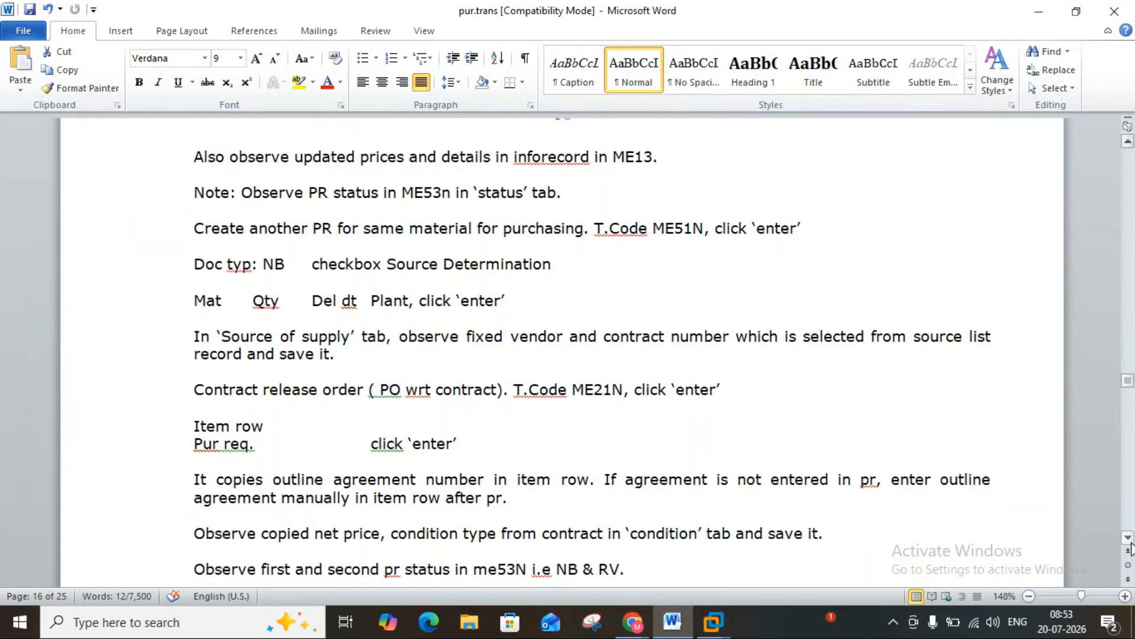
scroll(1130, 548, "down", 4)
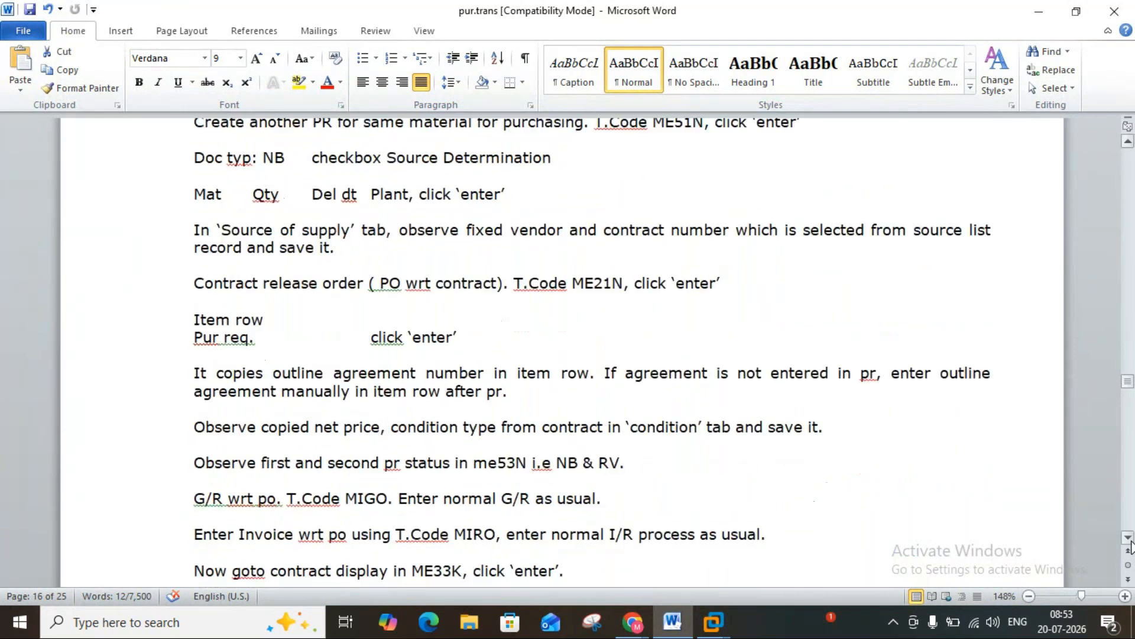
scroll(1131, 548, "down", 2)
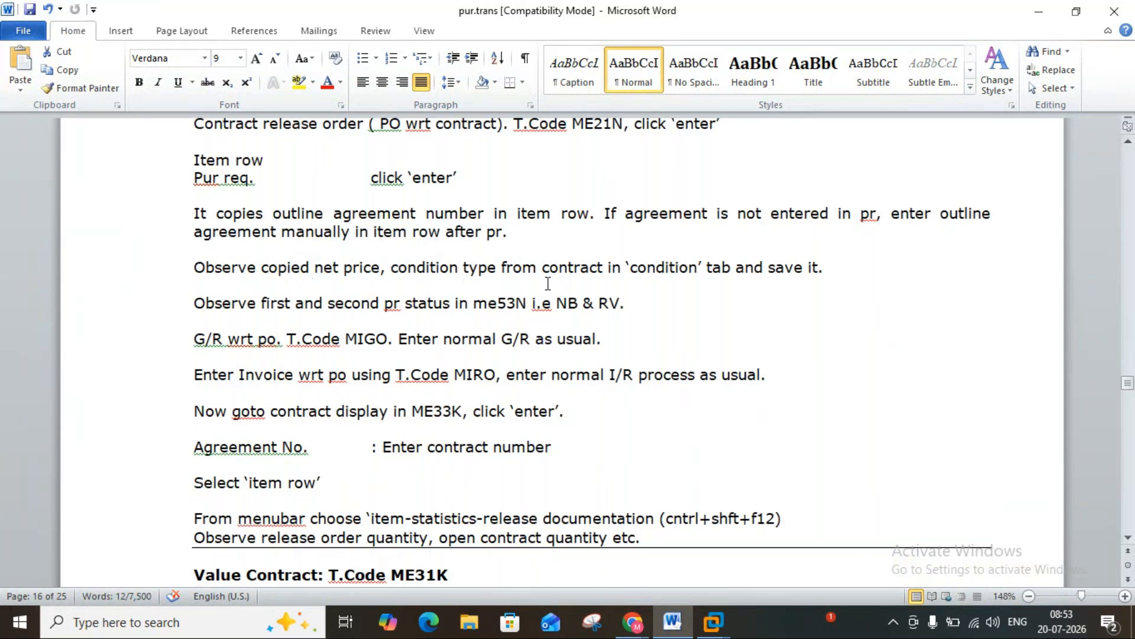
- Switch back to SAP in VMware, check the Zinc item's conditions and save the purchase order despite the system messages
left_click(713, 621)
left_click(784, 540)
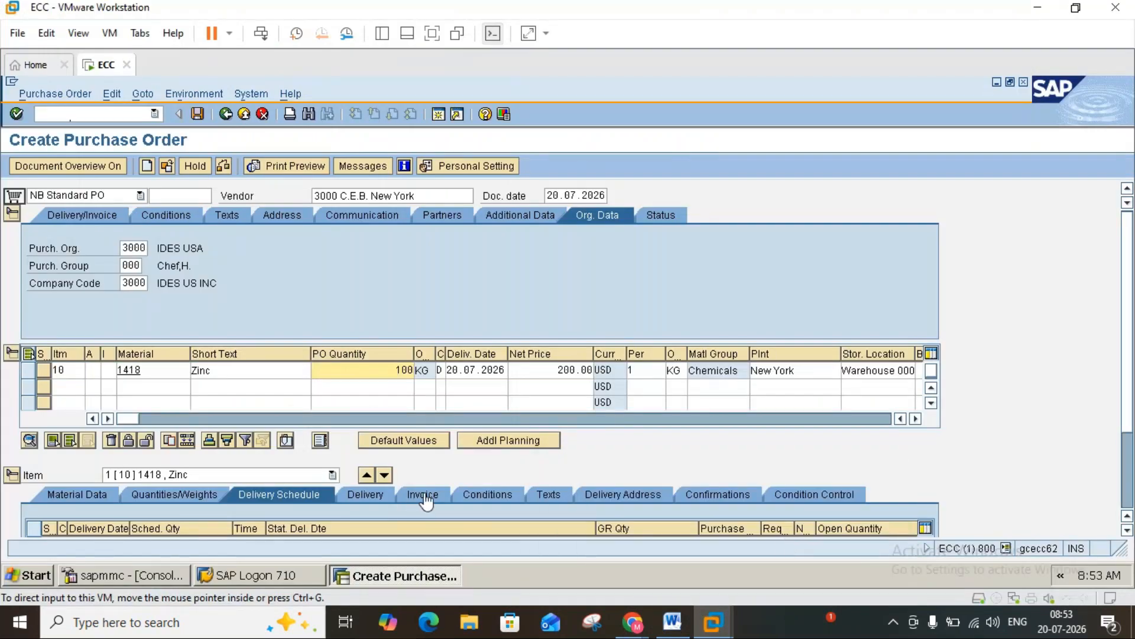
left_click(466, 493)
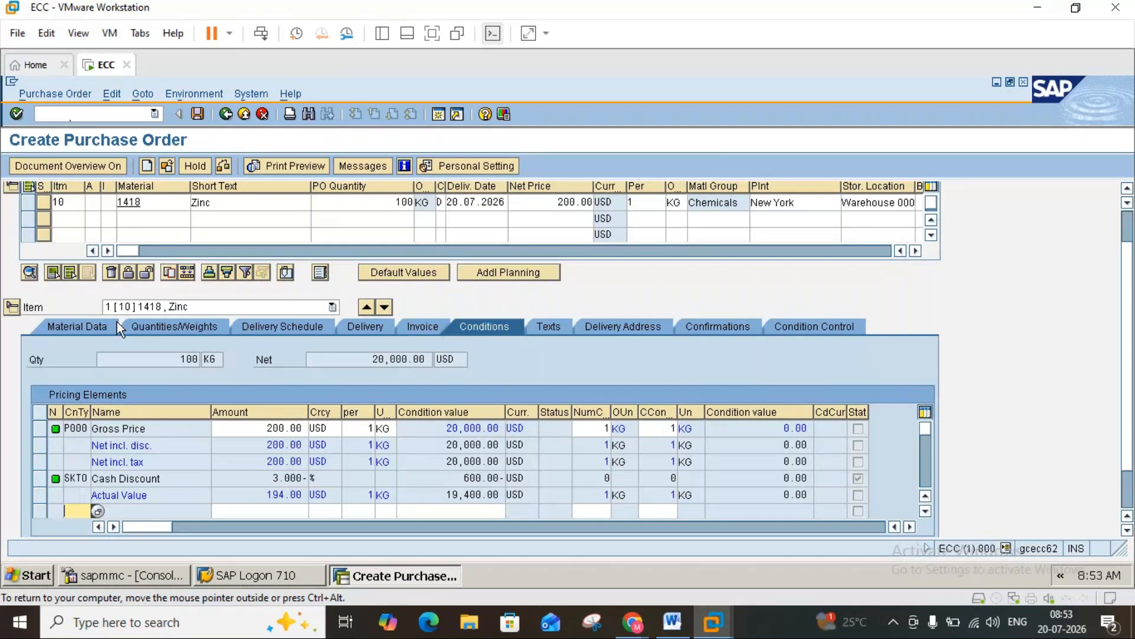
left_click(197, 112)
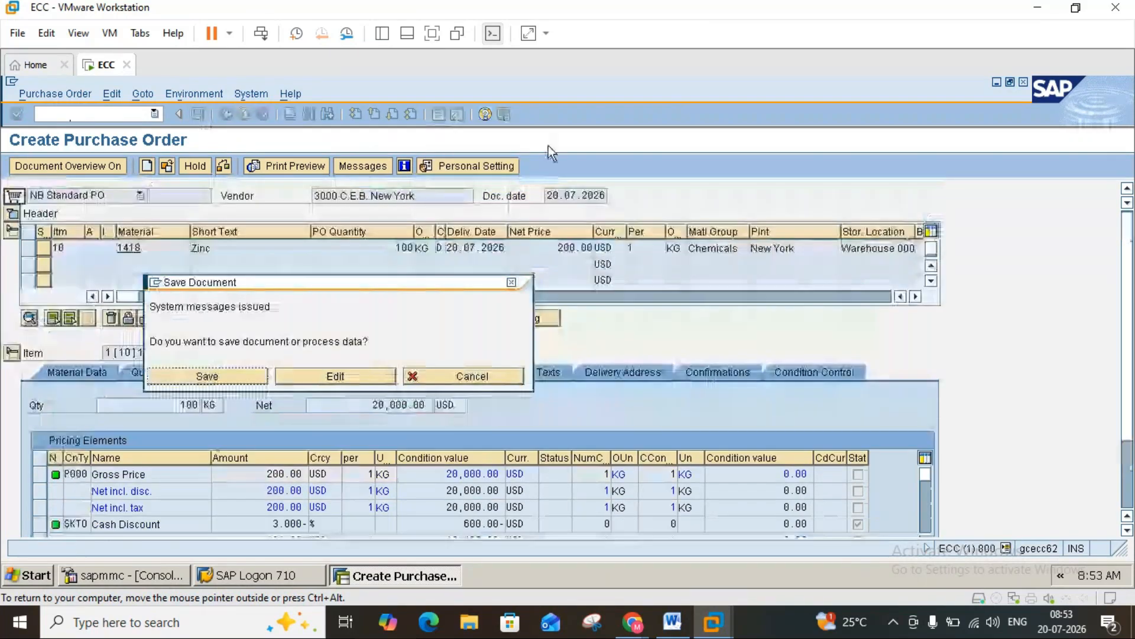
left_click(255, 375)
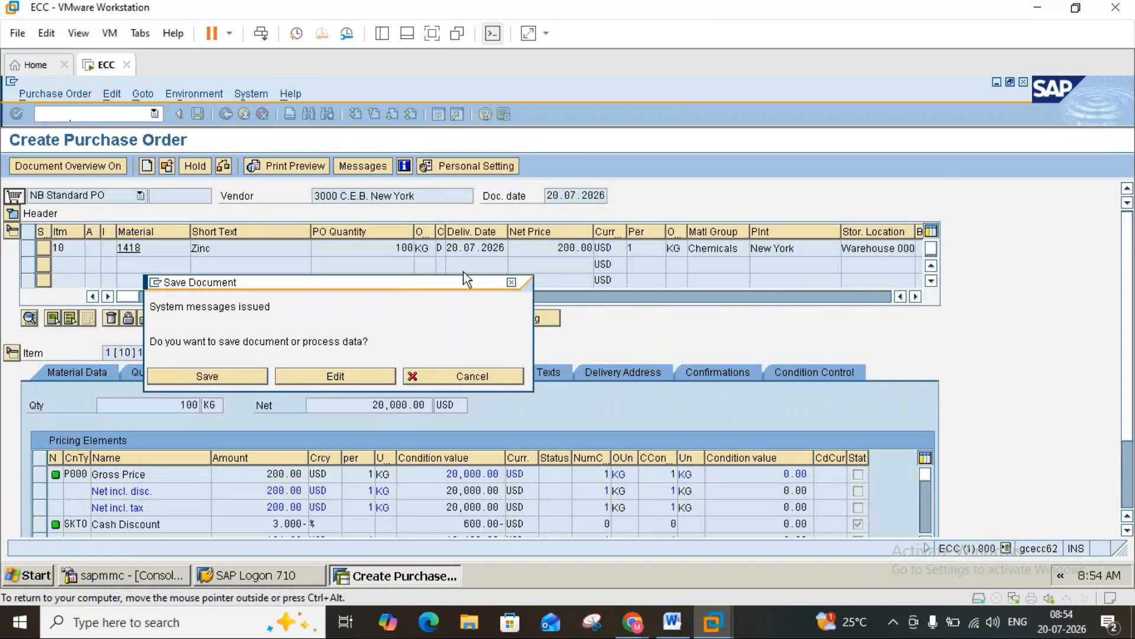
- Consult the Word notes for the steps following the release order and return to SAP in VMware
left_click(671, 620)
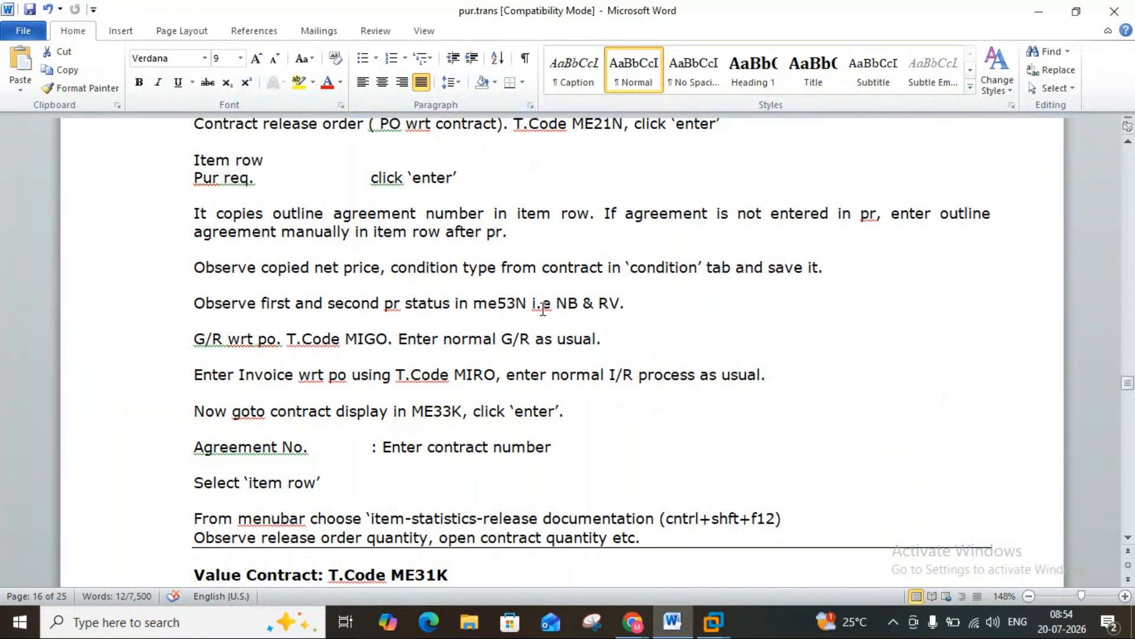
mouse_move(714, 621)
left_click(770, 523)
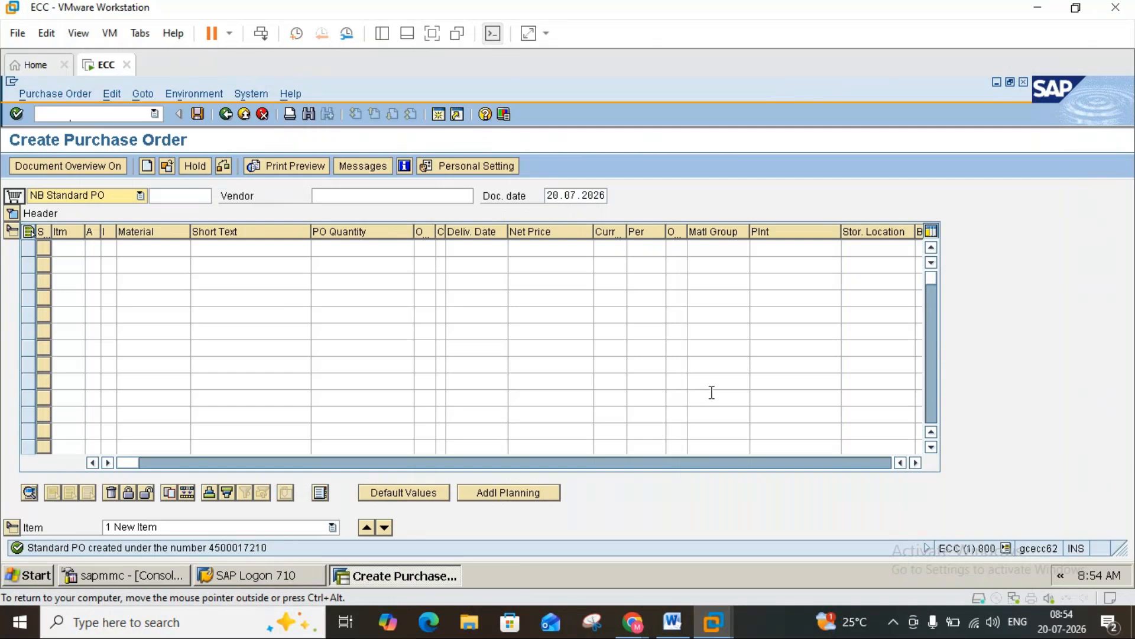
left_click(673, 628)
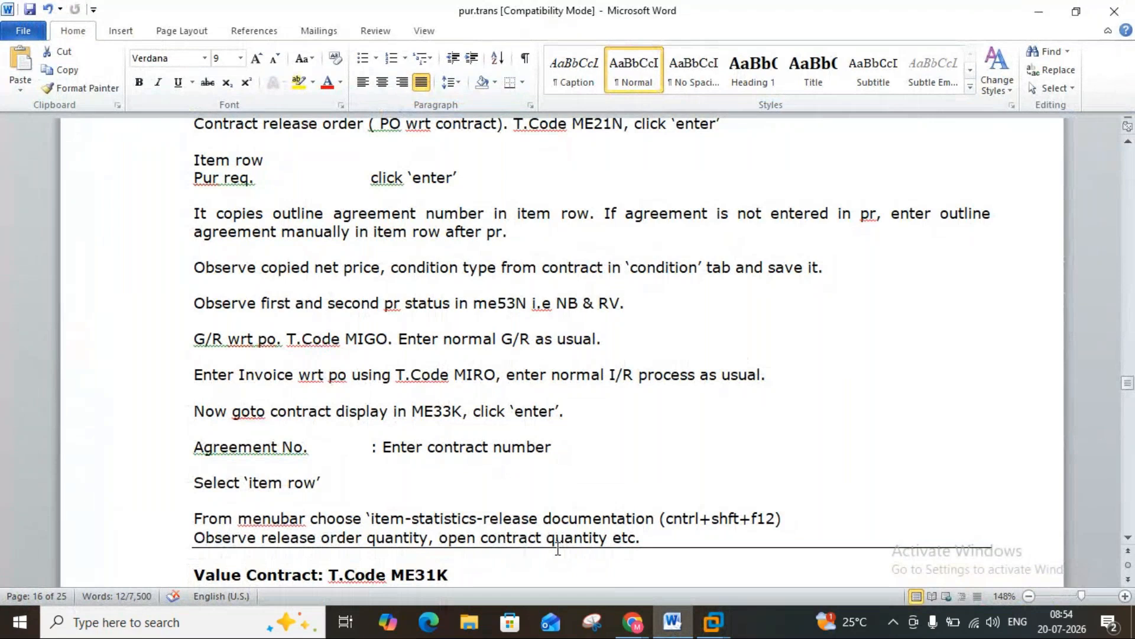
left_click(713, 621)
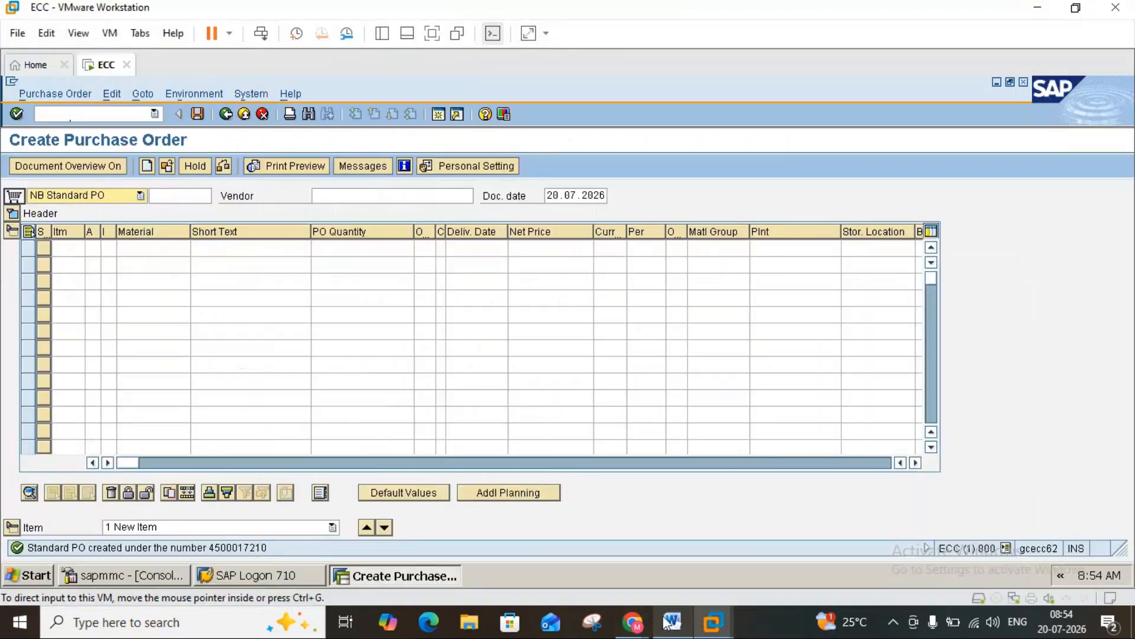
- Leave purchase order creation and start a goods receipt with MIGO
left_click(262, 114)
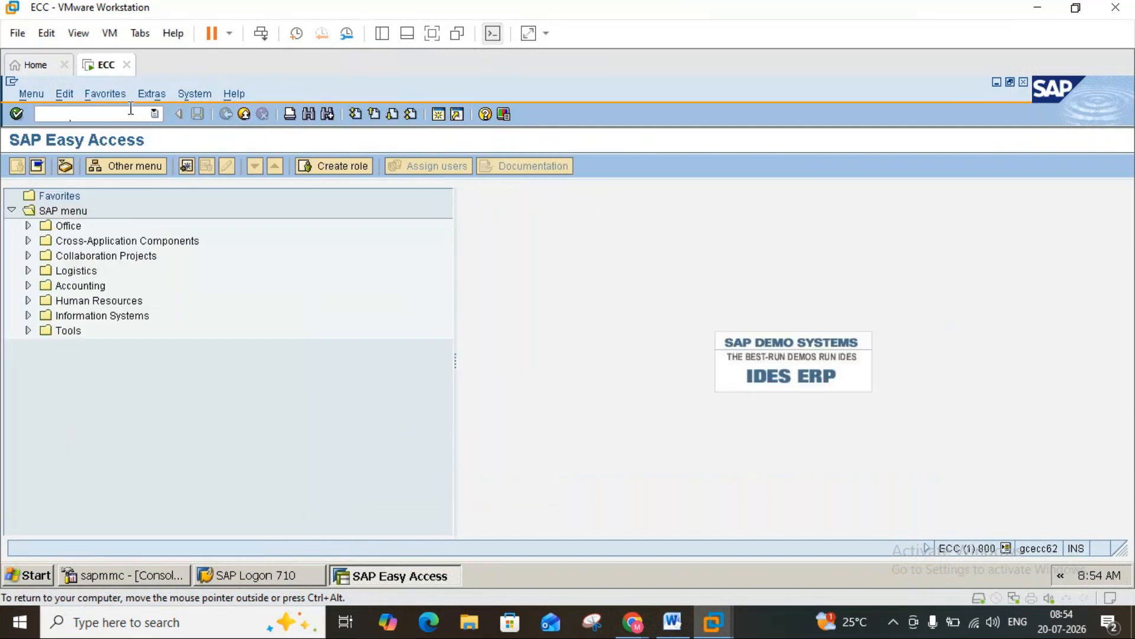
type("migo")
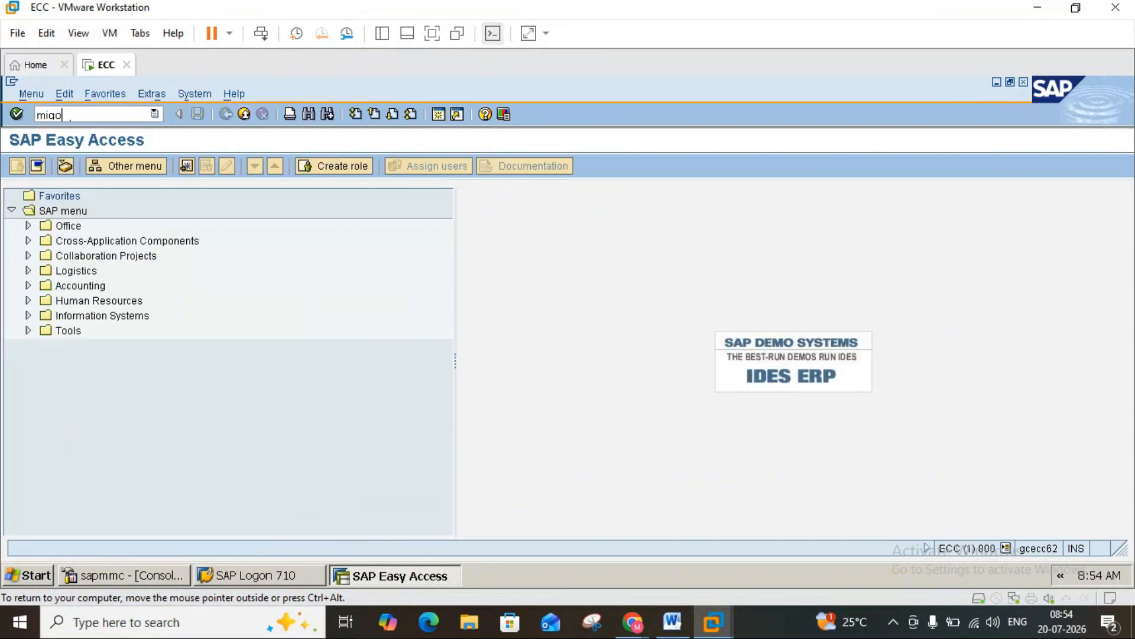
key("Return")
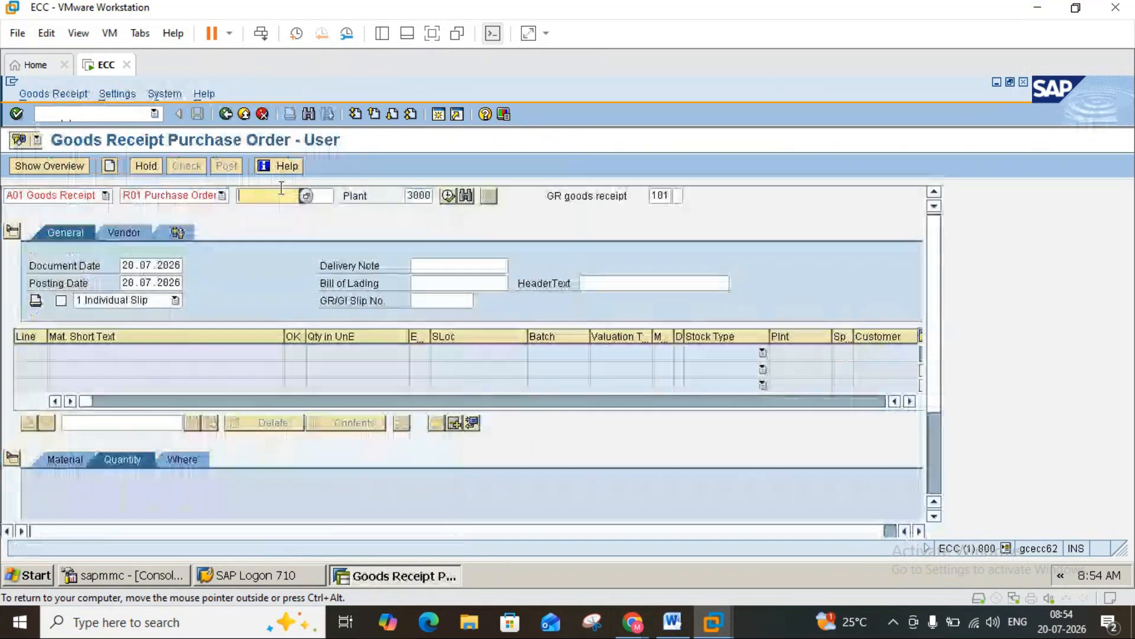
- Load the newly saved purchase order into the goods receipt by its number and mark the Zinc line as Item OK
left_click(273, 196)
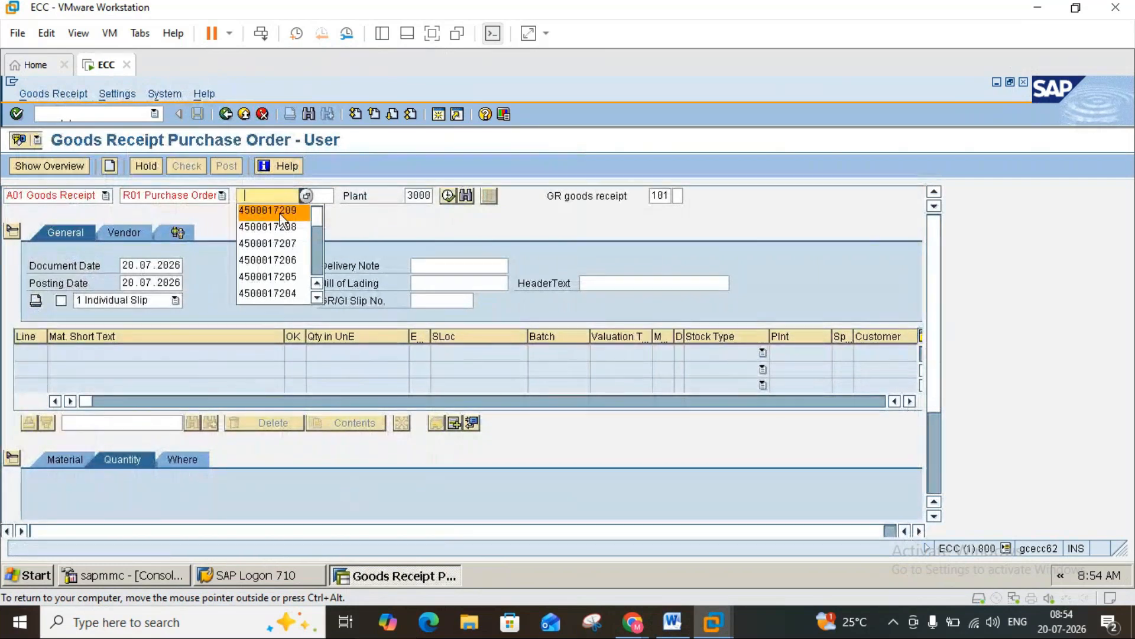
left_click(280, 210)
key("BackSpace")
key("BackSpace")
type("10")
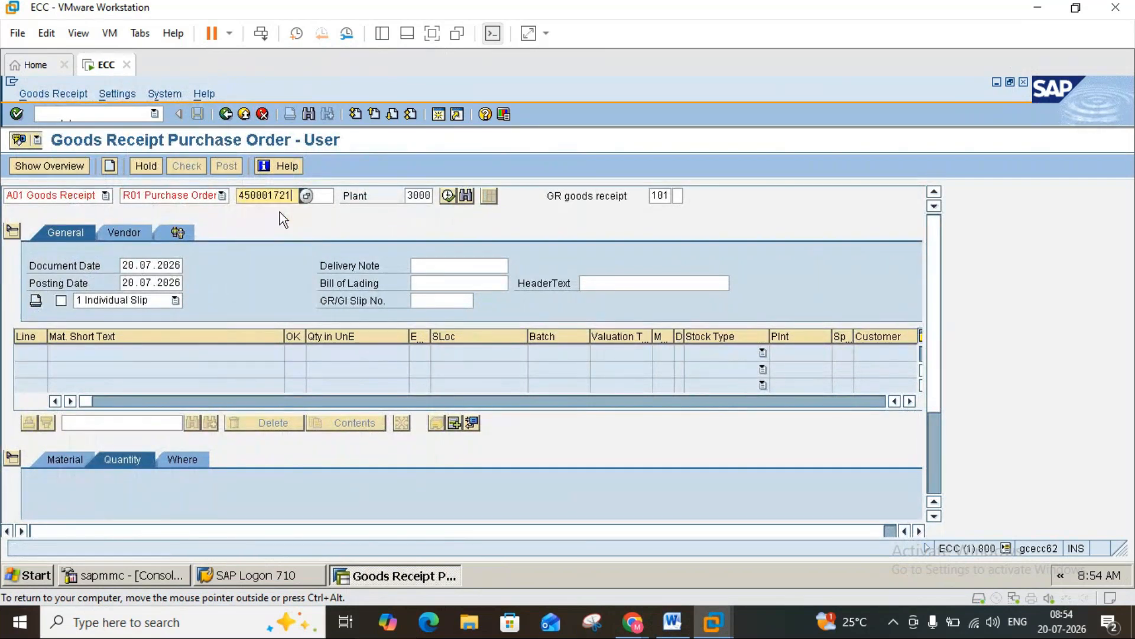
key("Return")
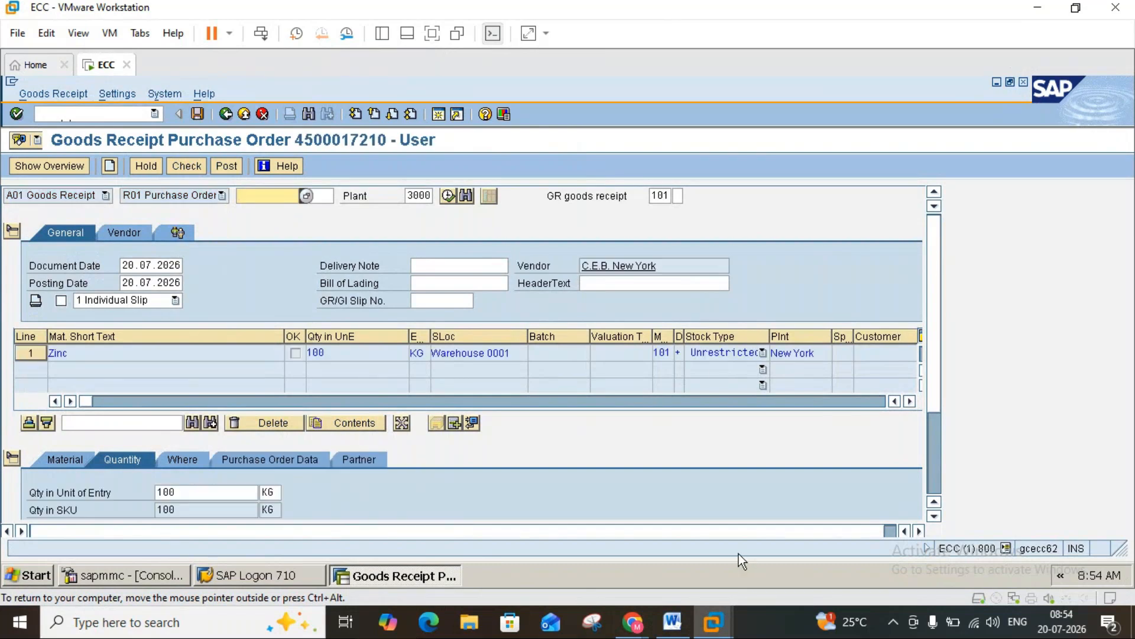
left_click(939, 476)
left_click(68, 510)
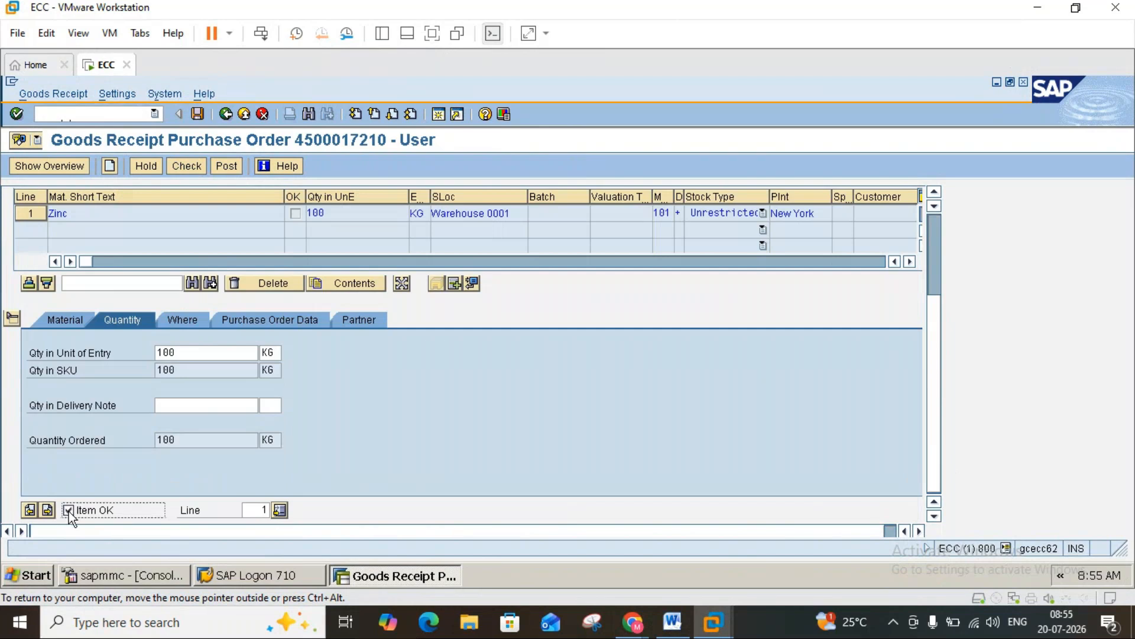
- Try to save the goods receipt in SAP, consulting the MIRO and ME33K steps in the Word notes, and close the message log
left_click(676, 631)
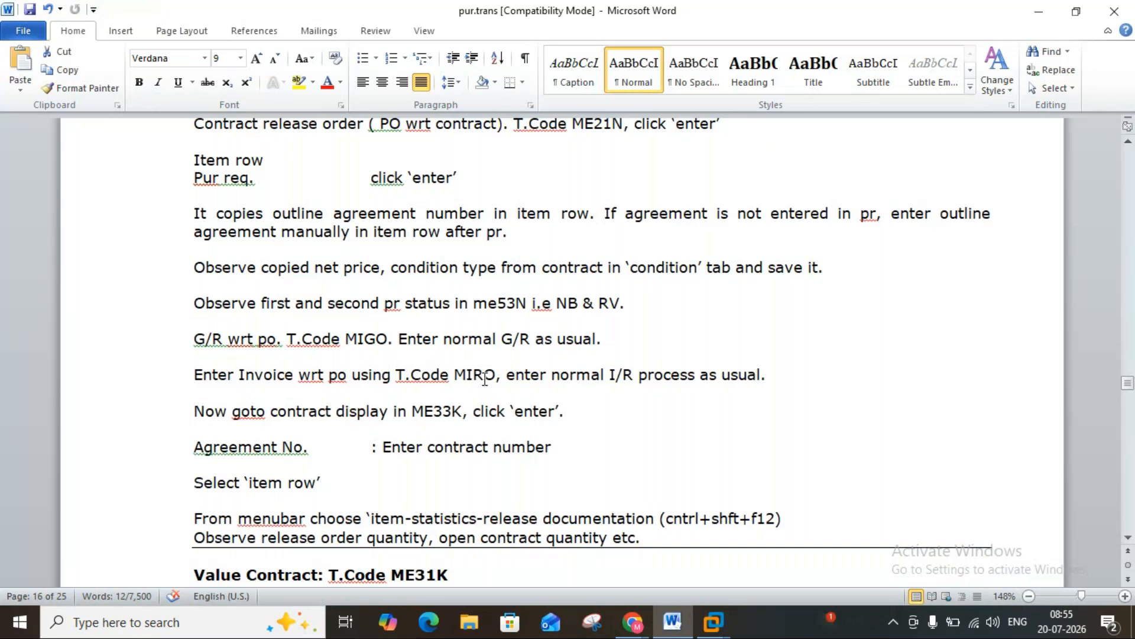
mouse_move(674, 621)
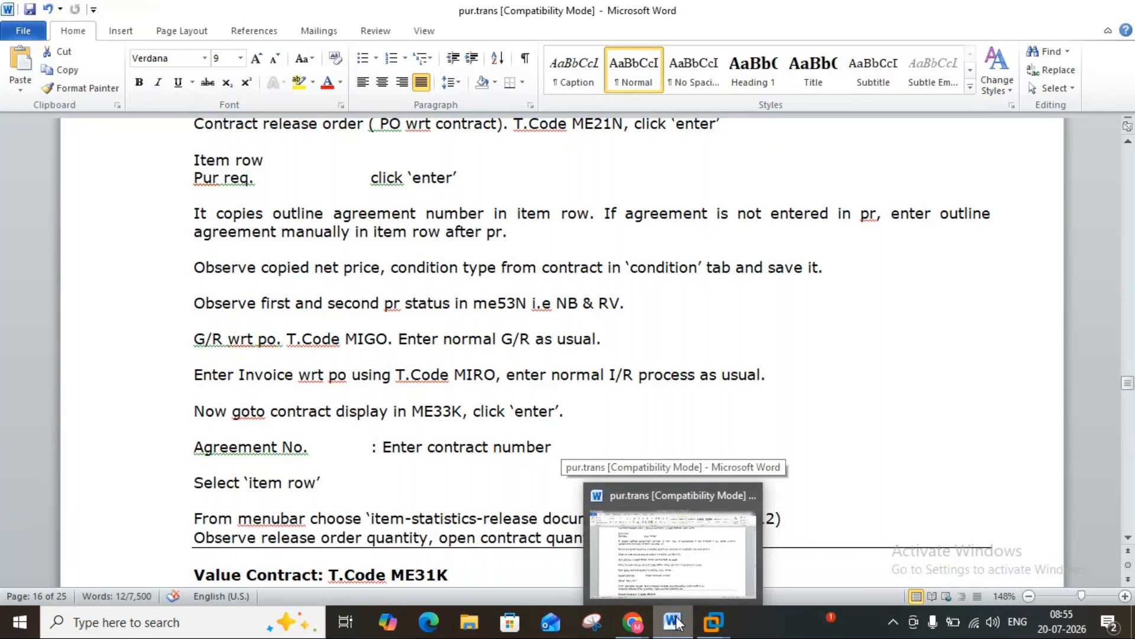
left_click(675, 621)
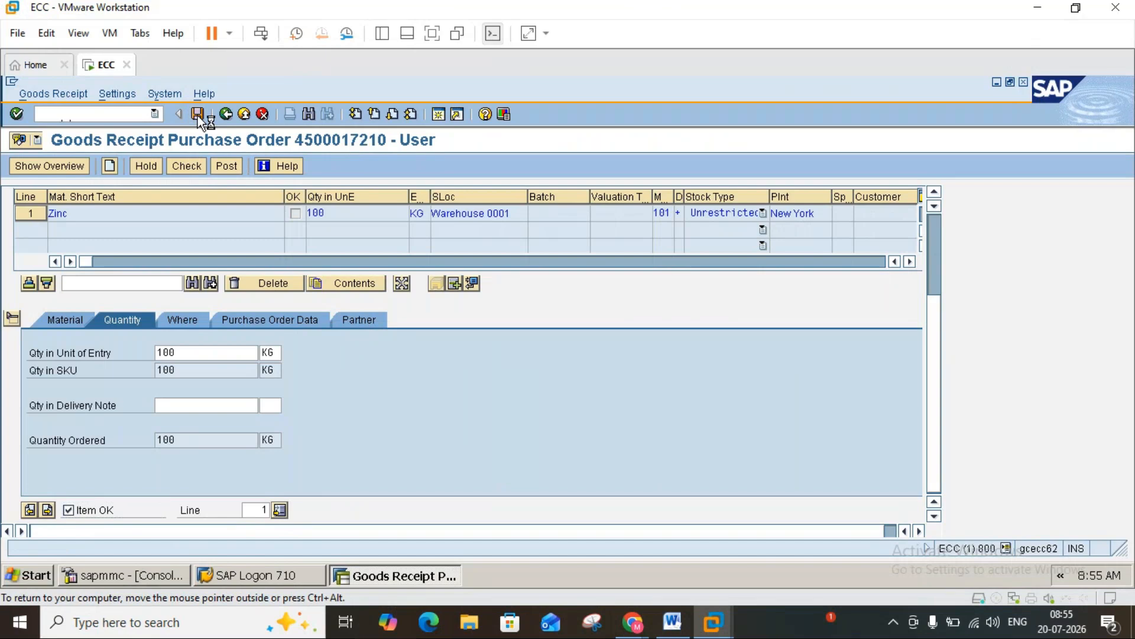
left_click(674, 627)
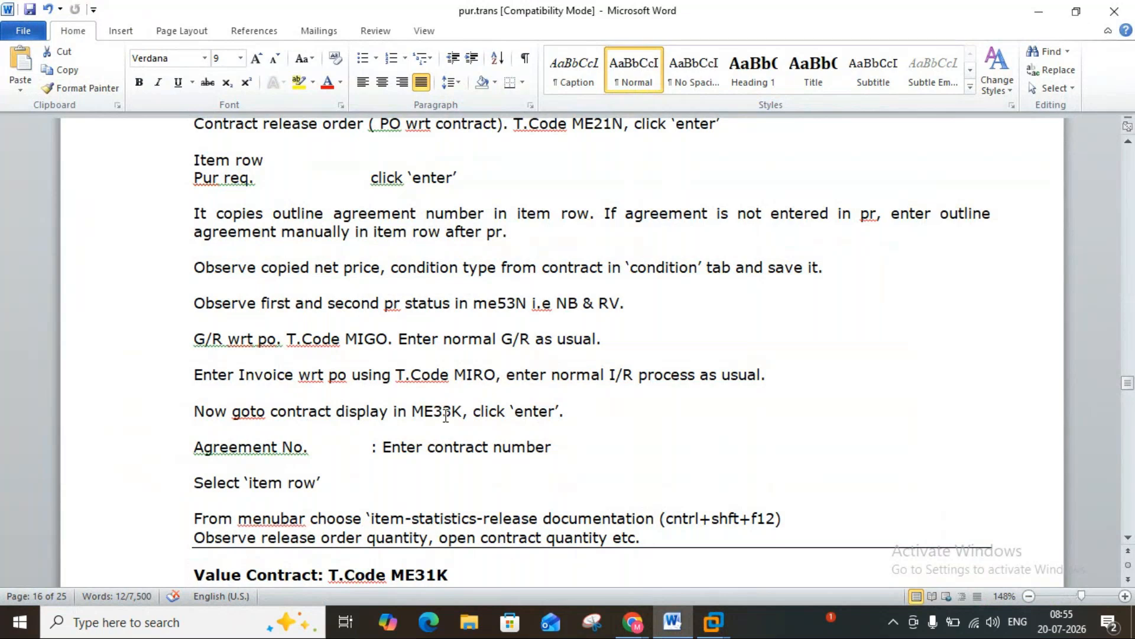
left_click(676, 624)
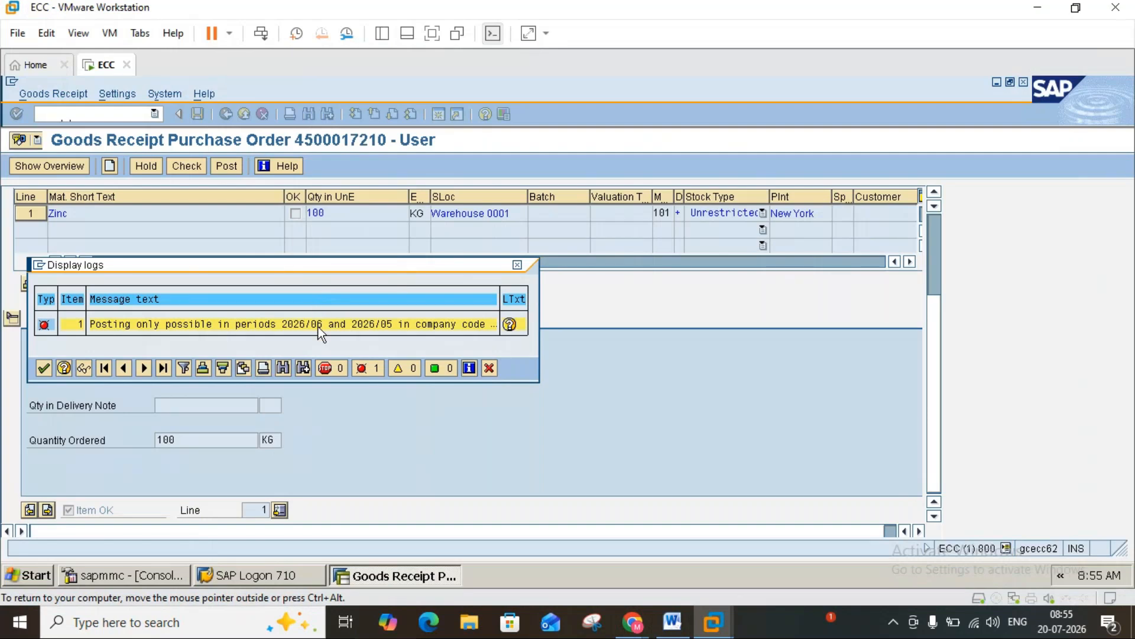
left_click(517, 266)
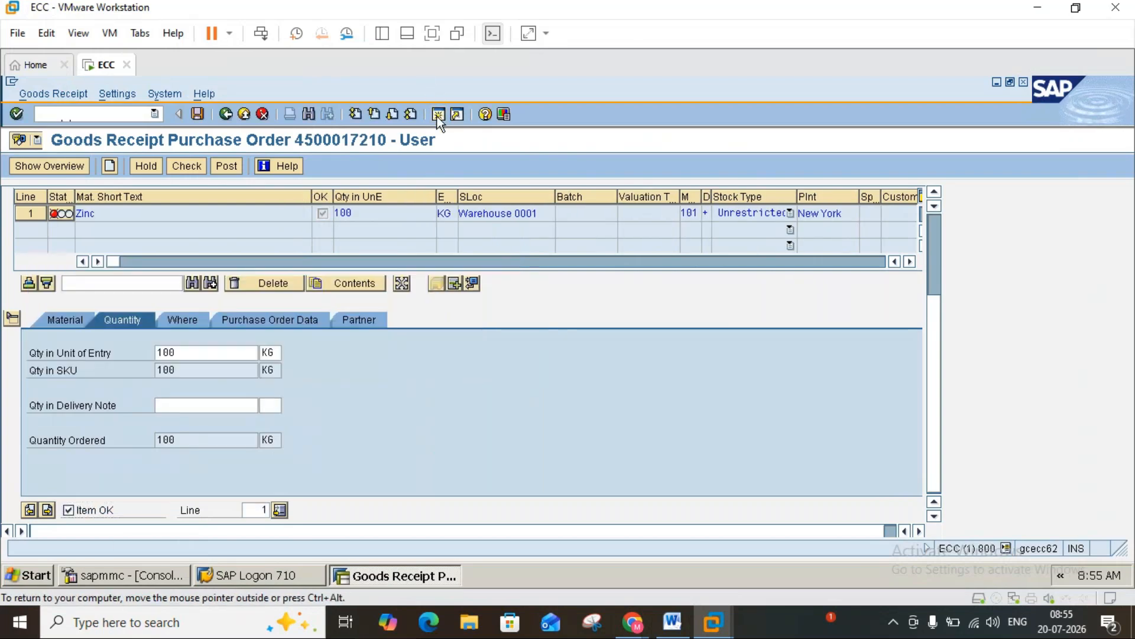
- Open a second SAP session and start the material master period closing with MMPV
left_click(438, 114)
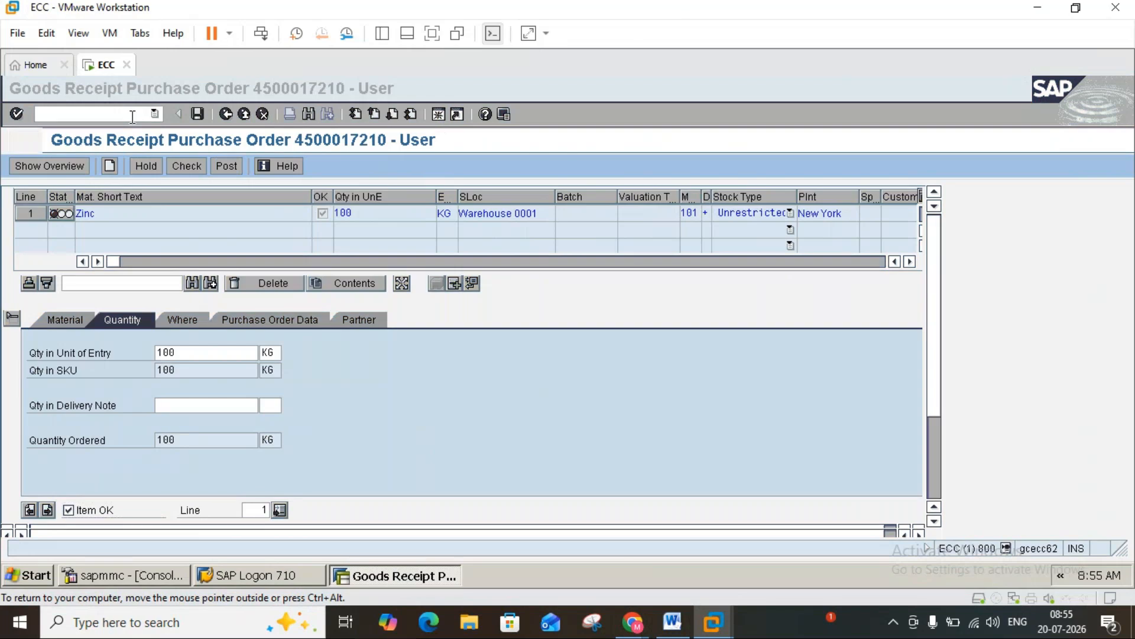
type("mmpv")
key("Return")
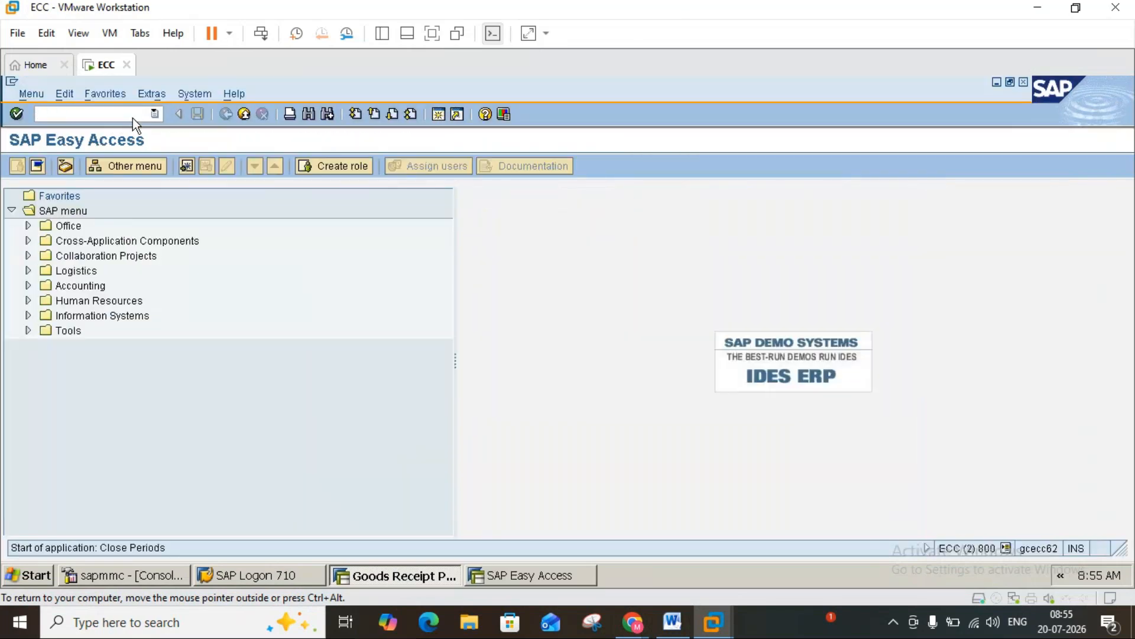
- Run Check and close period for company code 3000 with the date 01.07.2026
type("3000")
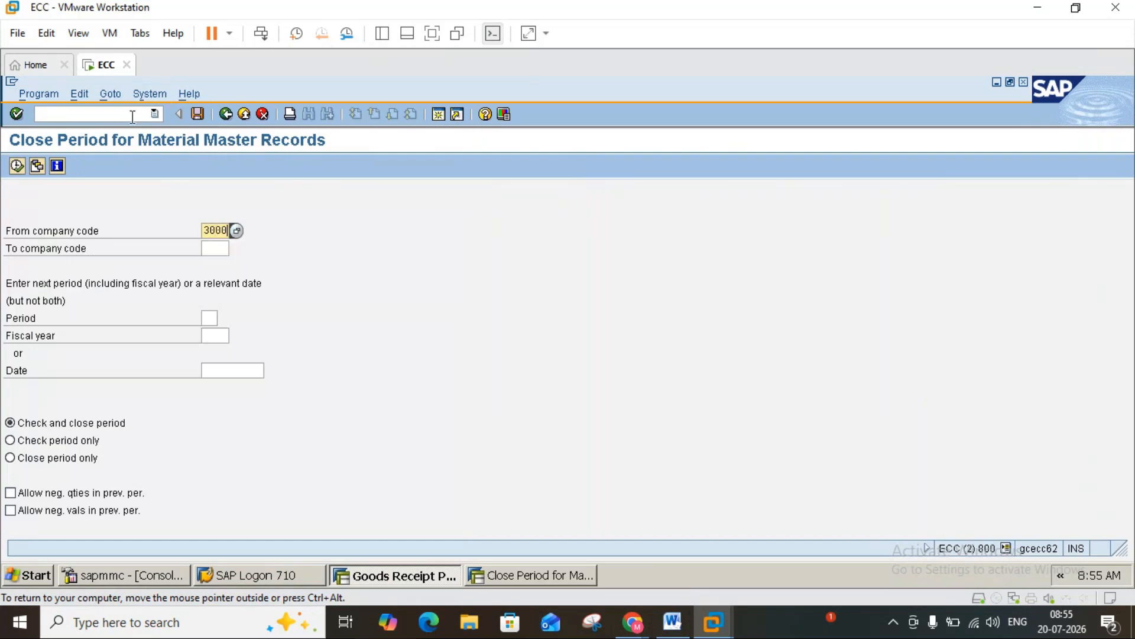
left_click(217, 370)
type("01")
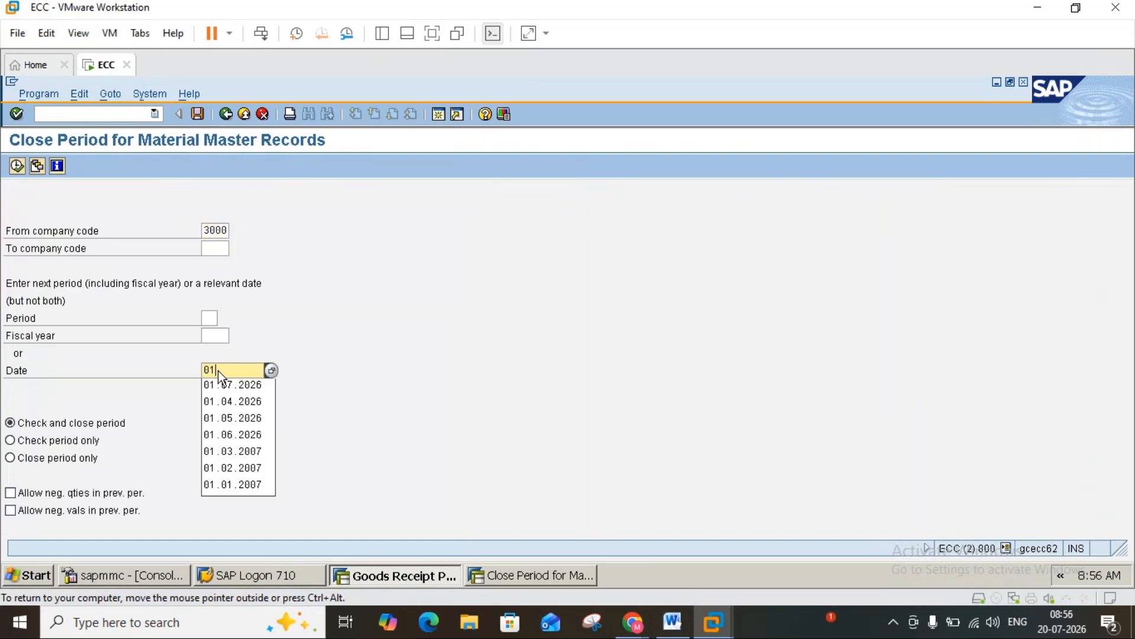
type(".07.2026")
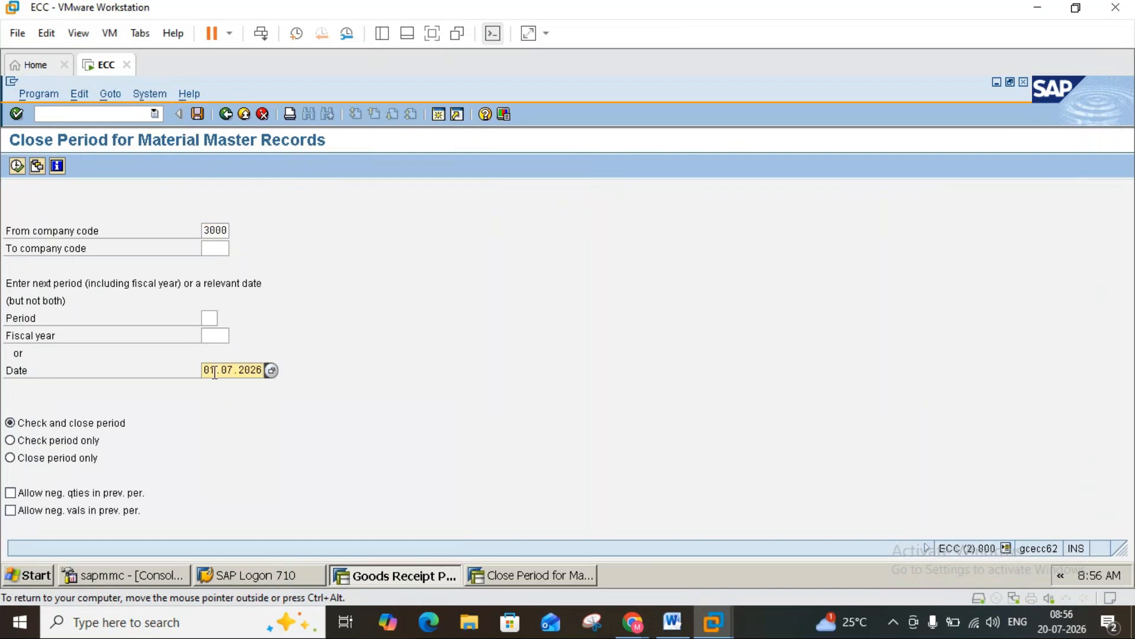
left_click(16, 166)
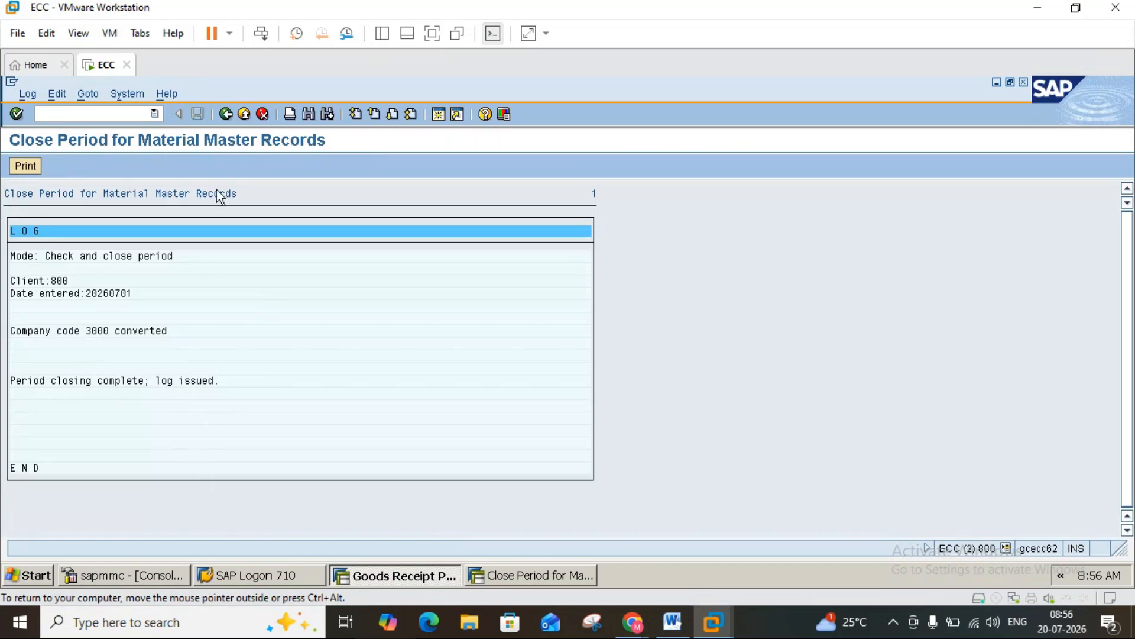
- Leave the period closing transaction and close the second session to return to the goods receipt
left_click(239, 115)
left_click(243, 115)
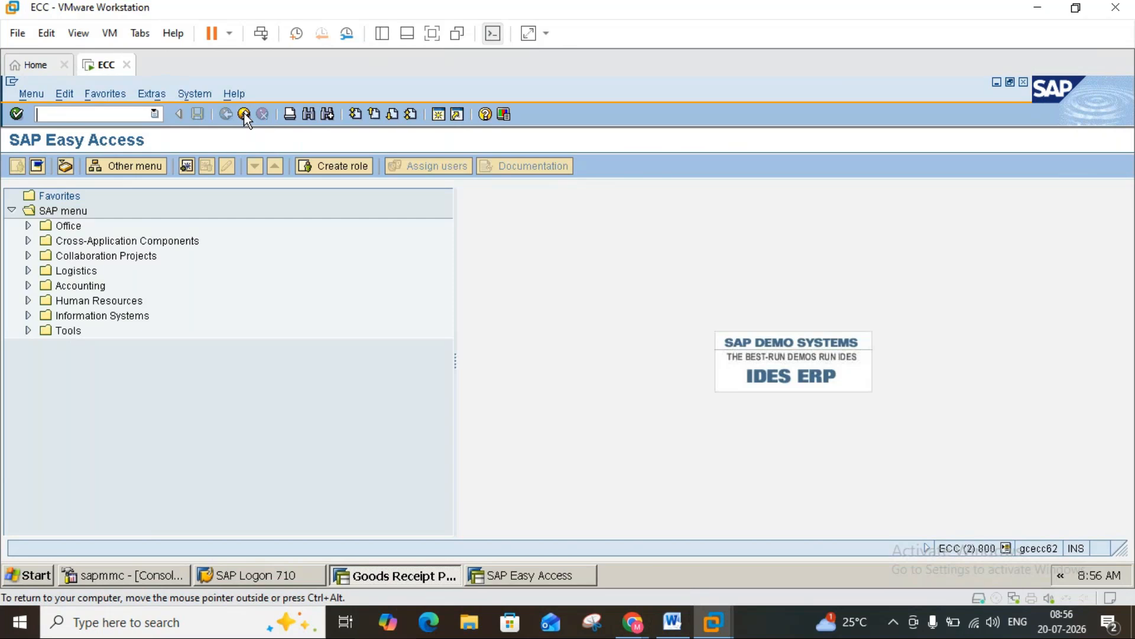
left_click(244, 115)
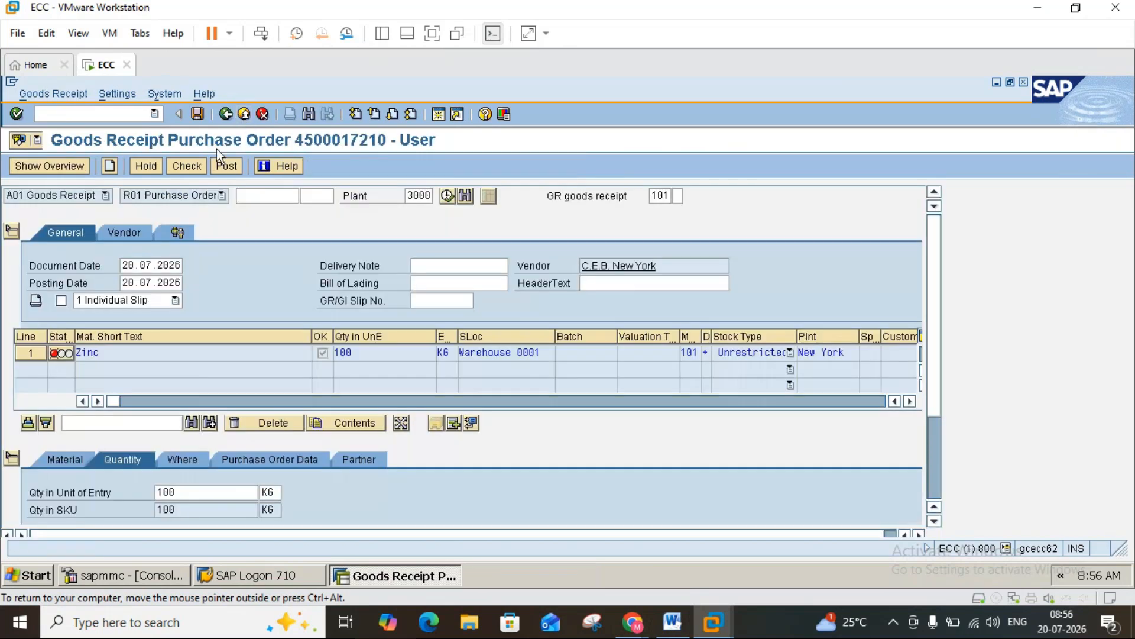
- Check and post the goods receipt for 100 KG of Zinc, consulting the Word notes while it posts
left_click(181, 168)
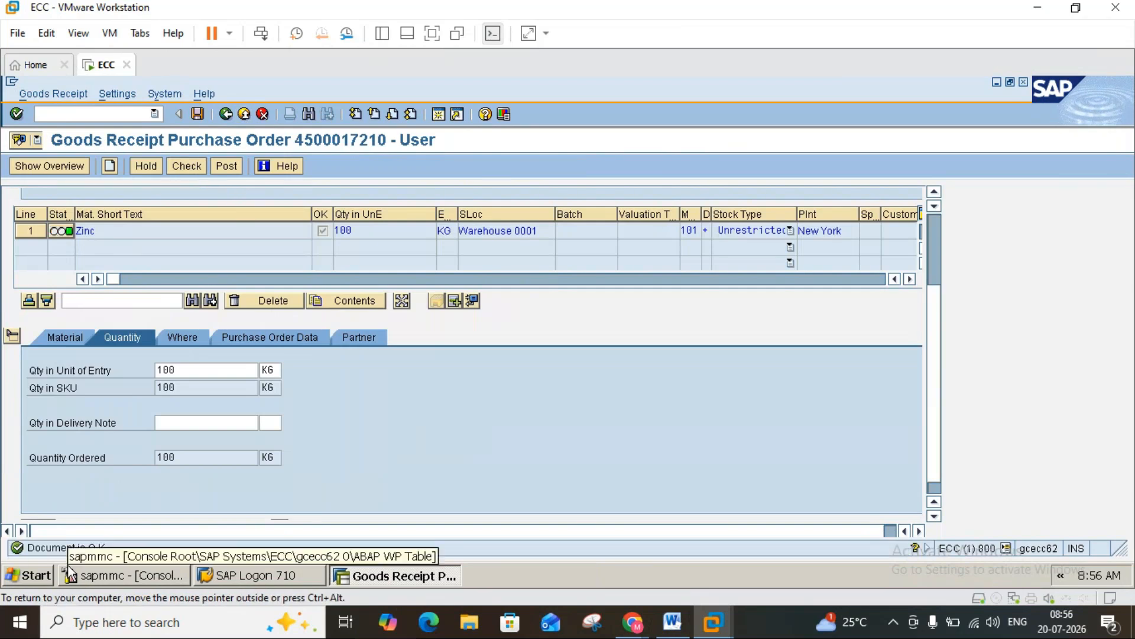
left_click(227, 167)
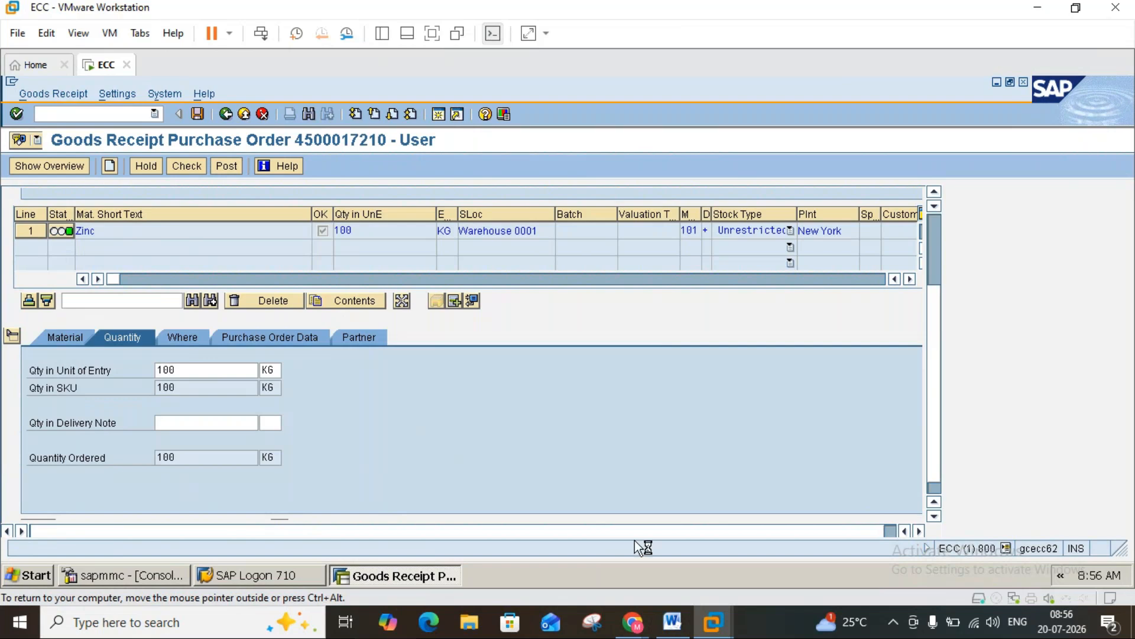
left_click(672, 622)
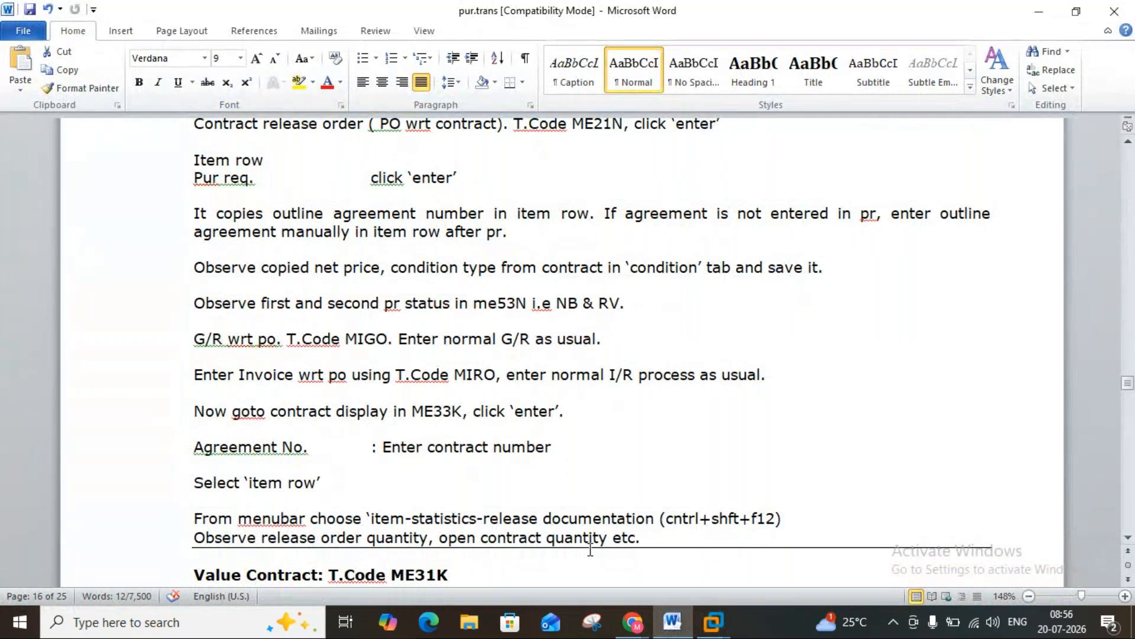
left_click(674, 623)
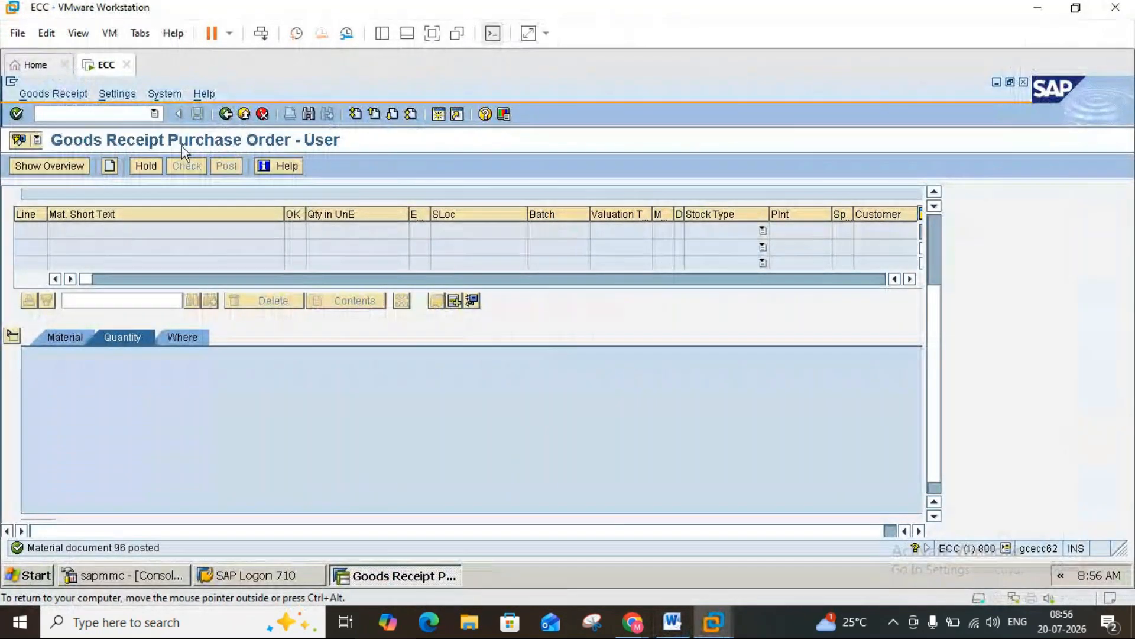
- Leave the goods receipt transaction and start the contract display with ME33K
left_click(225, 114)
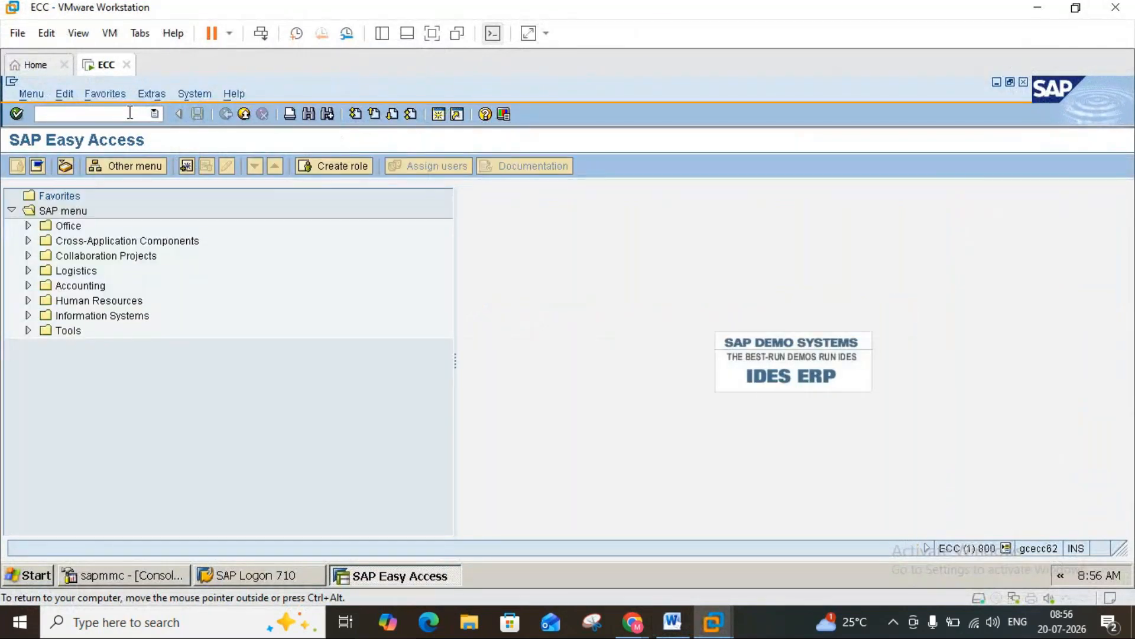
left_click(130, 112)
type("me33k")
key("Return")
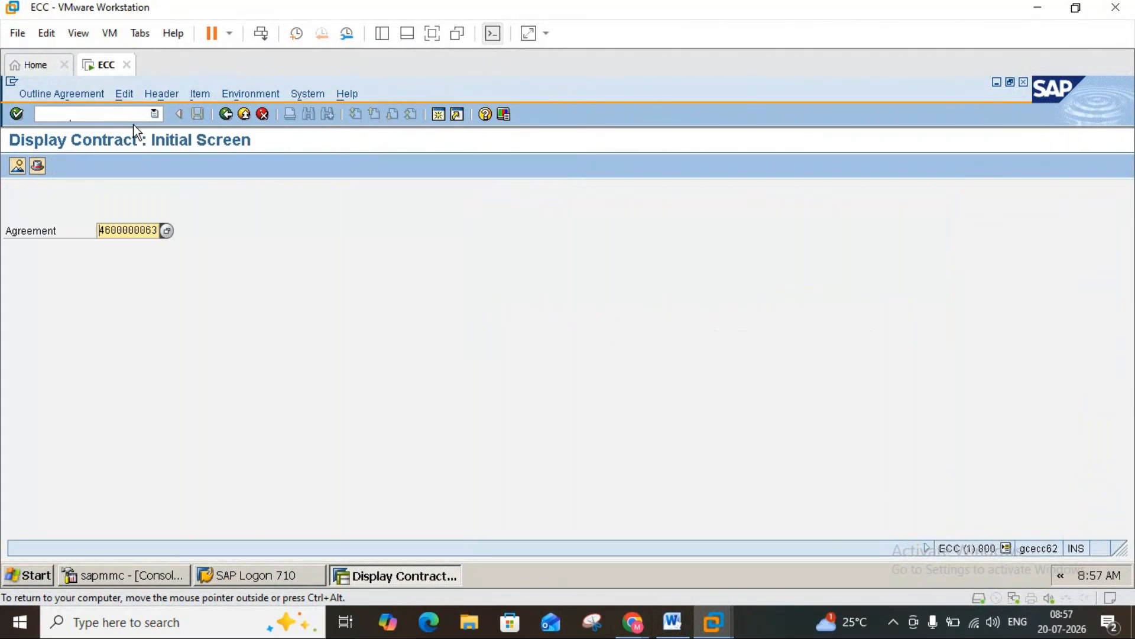
key("Return")
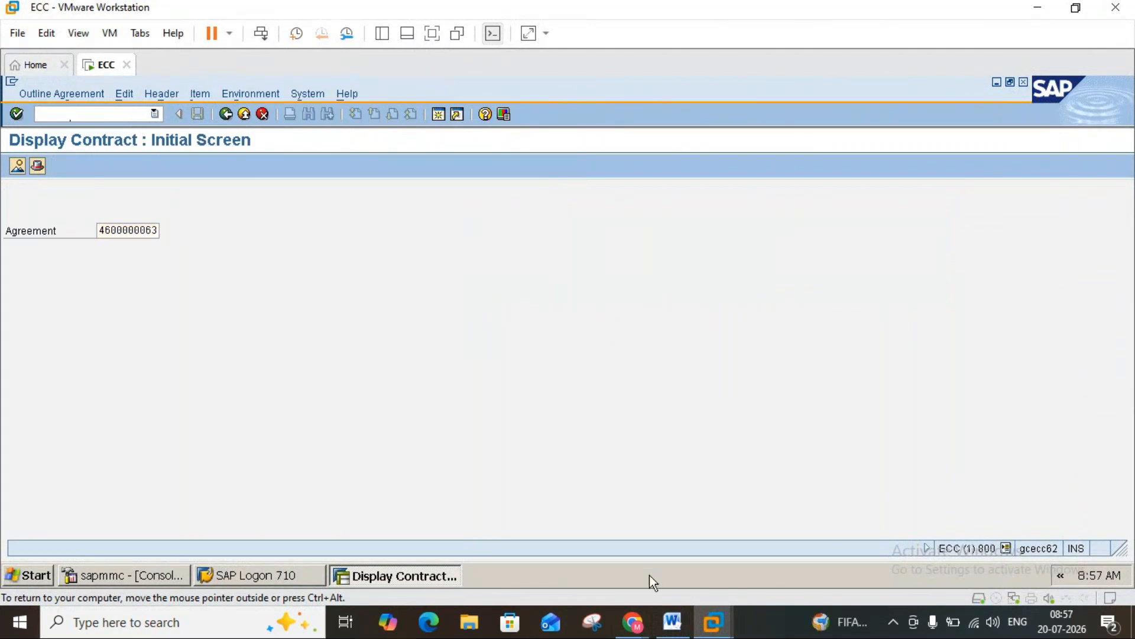
left_click(686, 628)
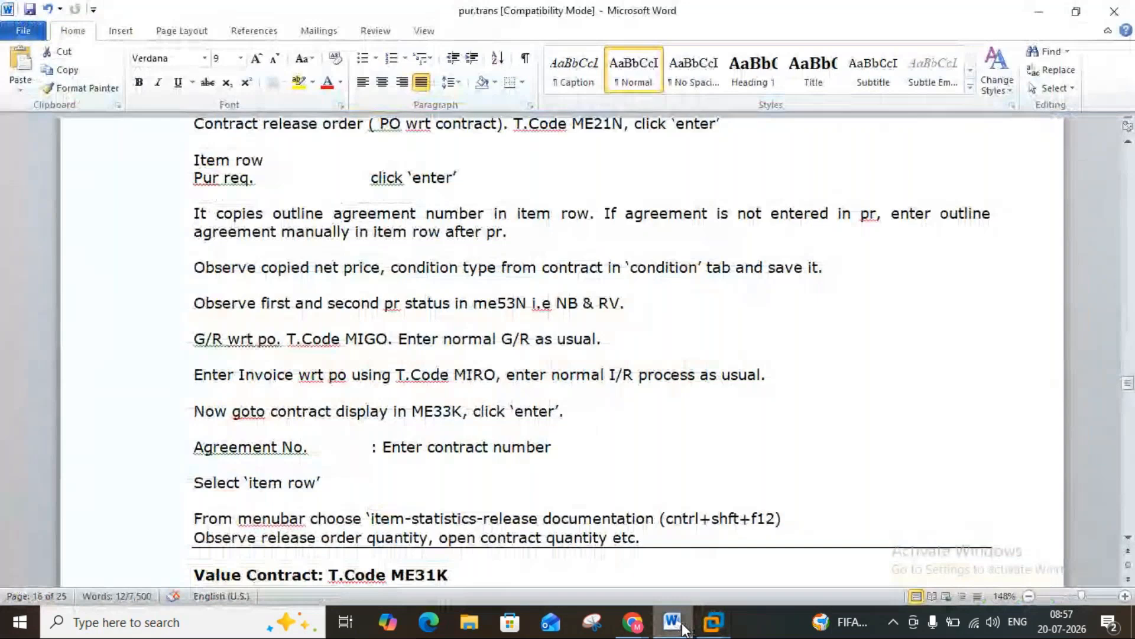
left_click(674, 622)
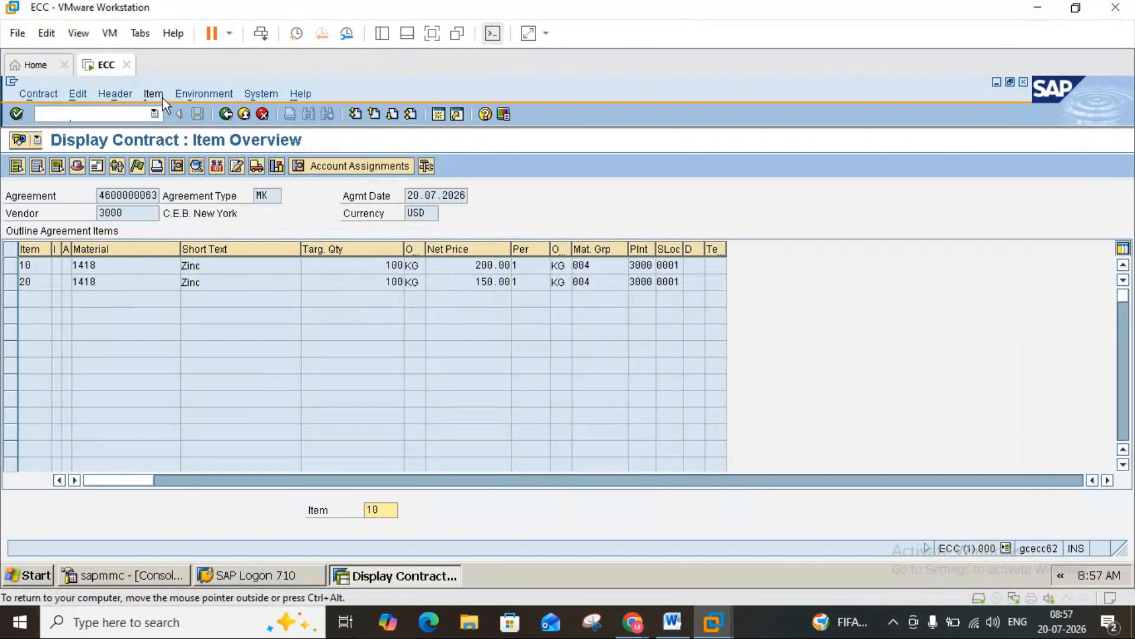
- Select contract item 10 and open its release documentation from the item statistics
left_click(155, 94)
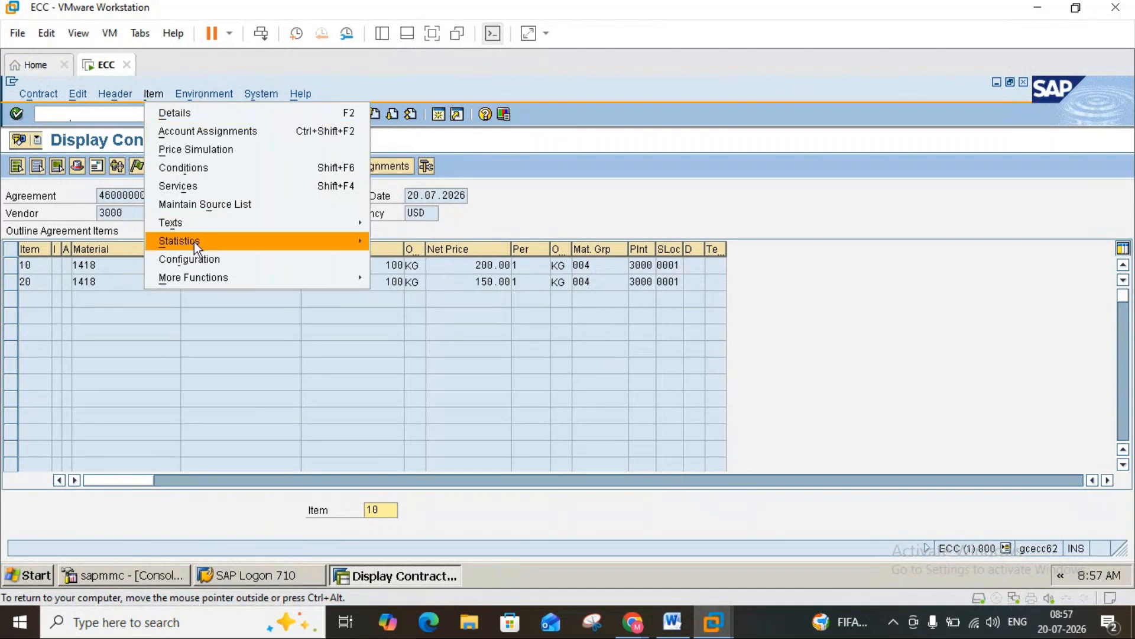
mouse_move(194, 242)
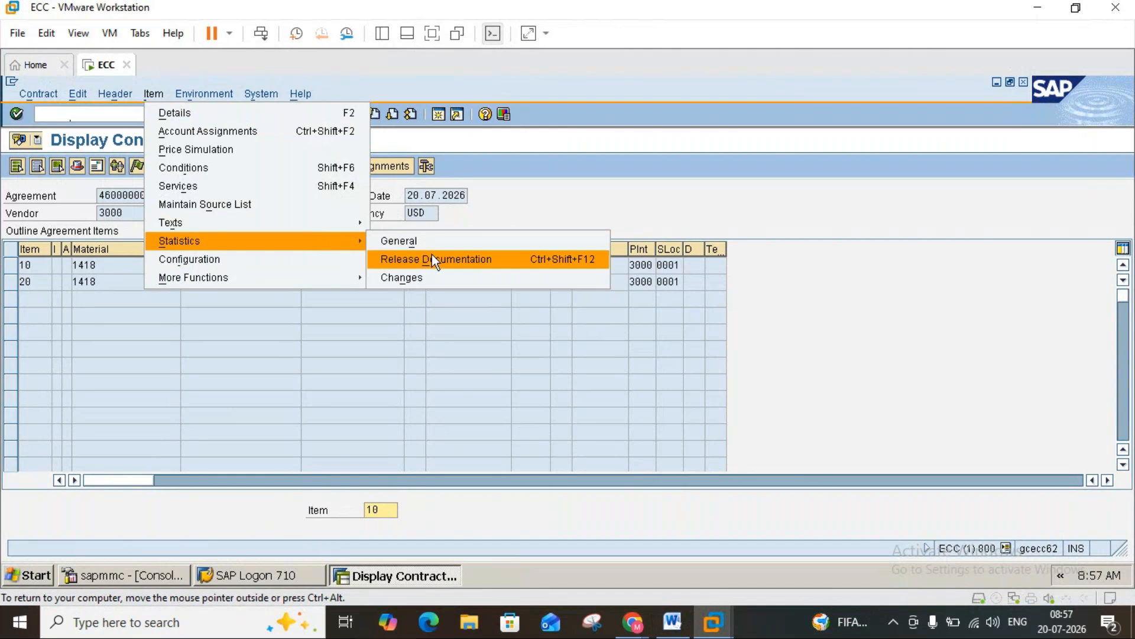
left_click(433, 257)
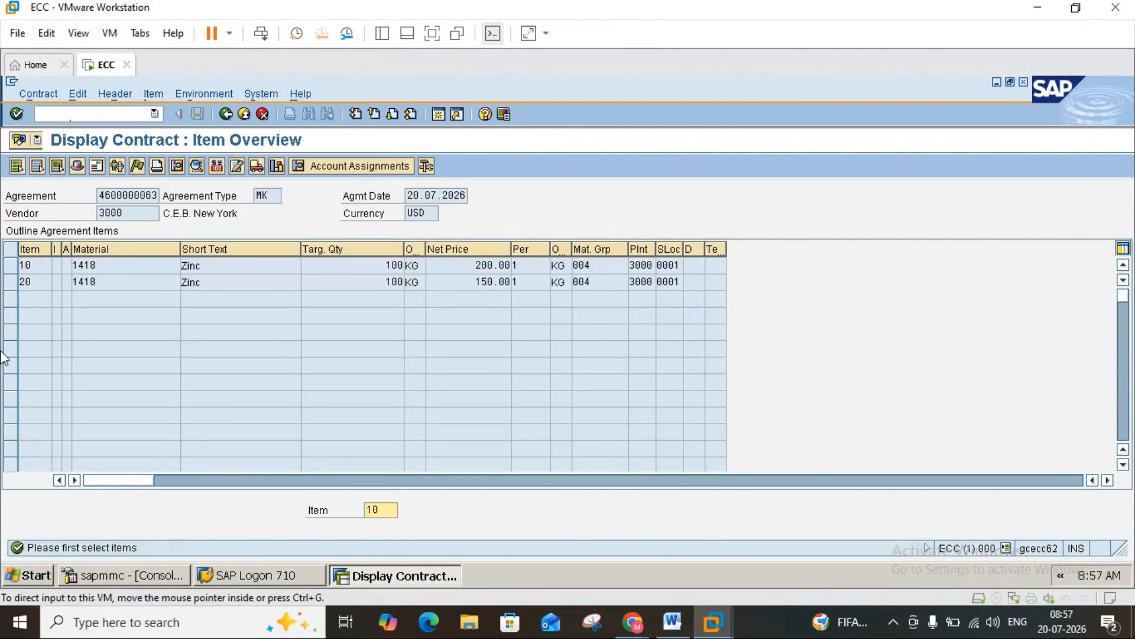
left_click(13, 265)
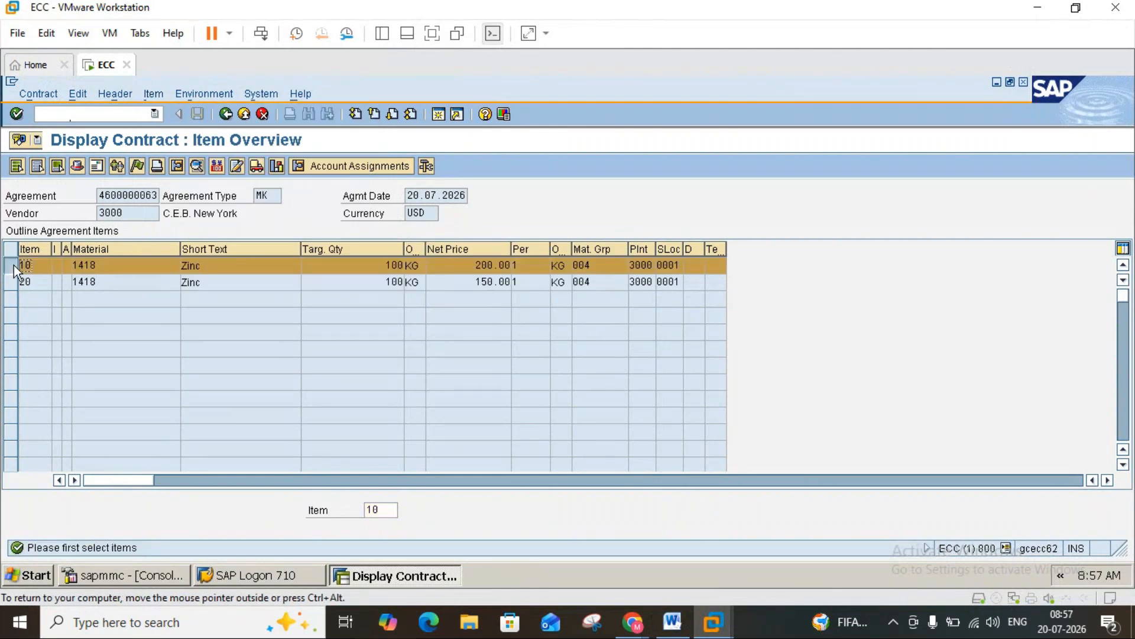
left_click(155, 94)
mouse_move(267, 246)
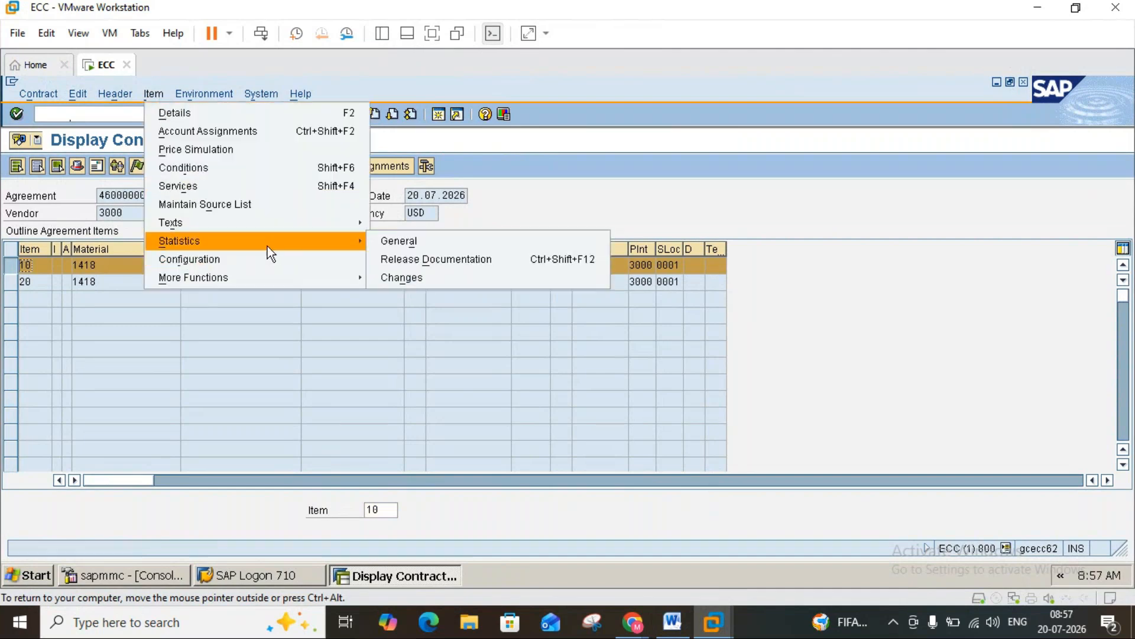
left_click(407, 247)
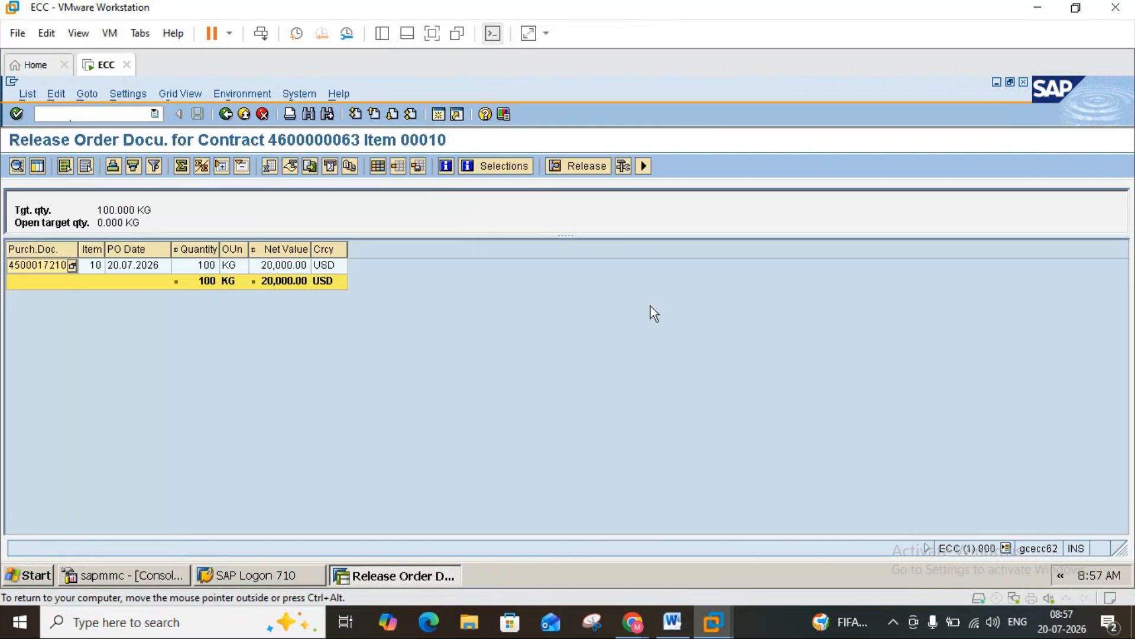
- Compare the release order and open target quantities with the Word notes, and leave the contract display
left_click(674, 624)
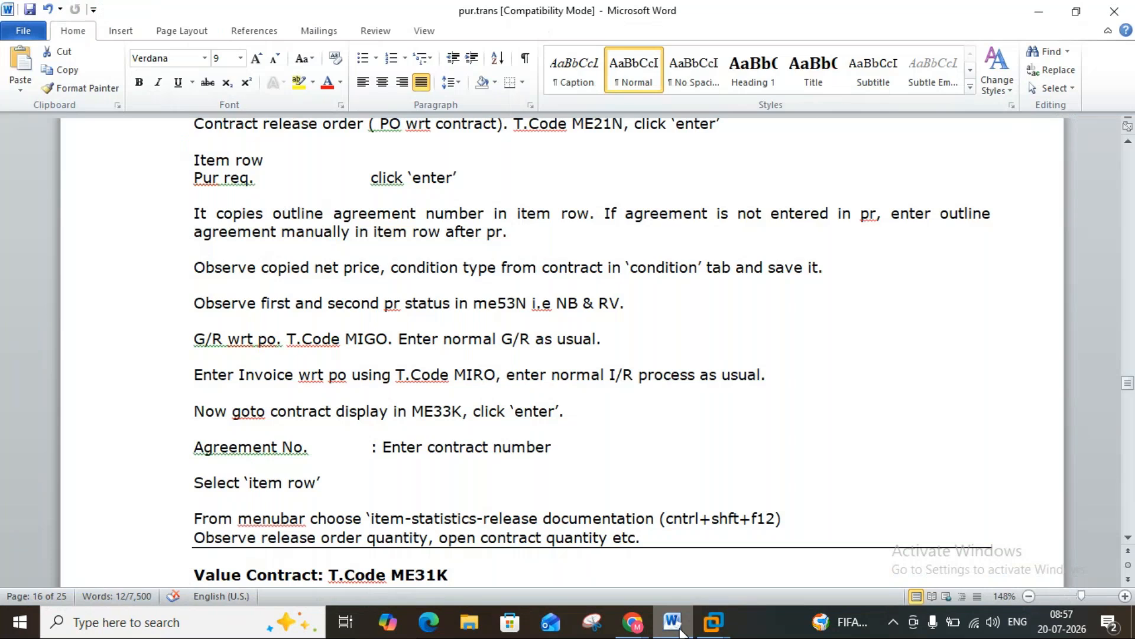
left_click(681, 632)
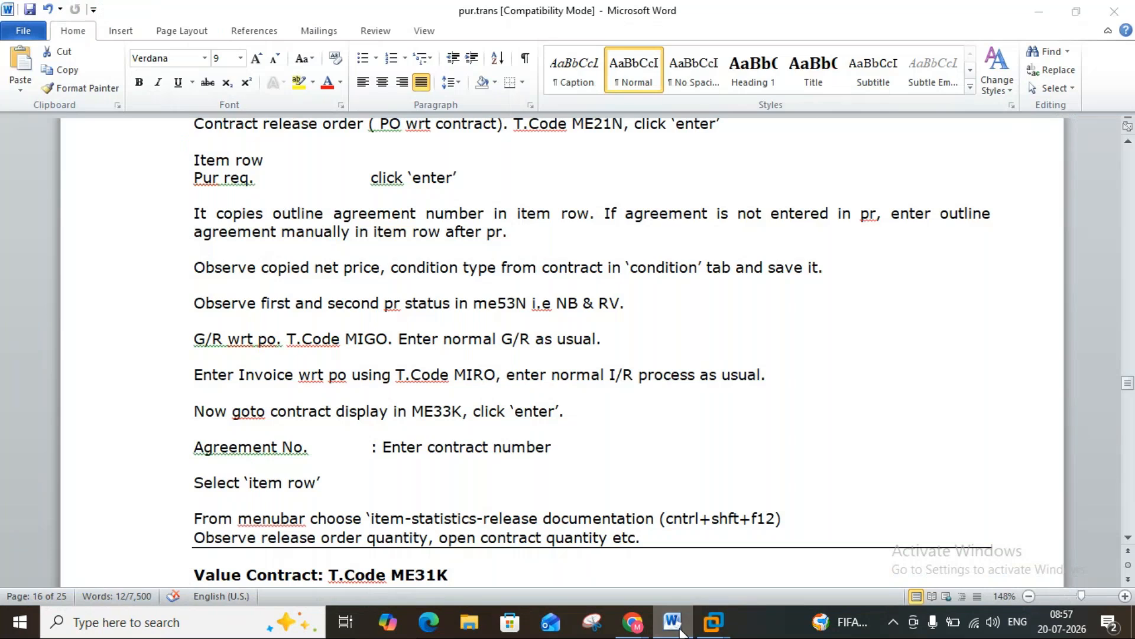
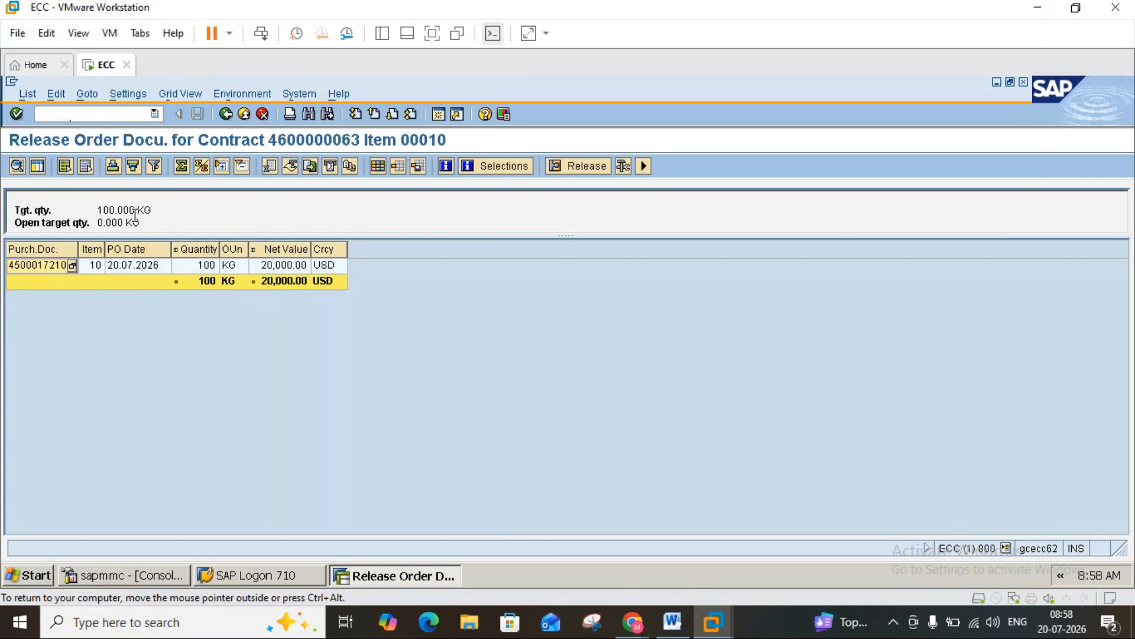
left_click(225, 114)
left_click(226, 114)
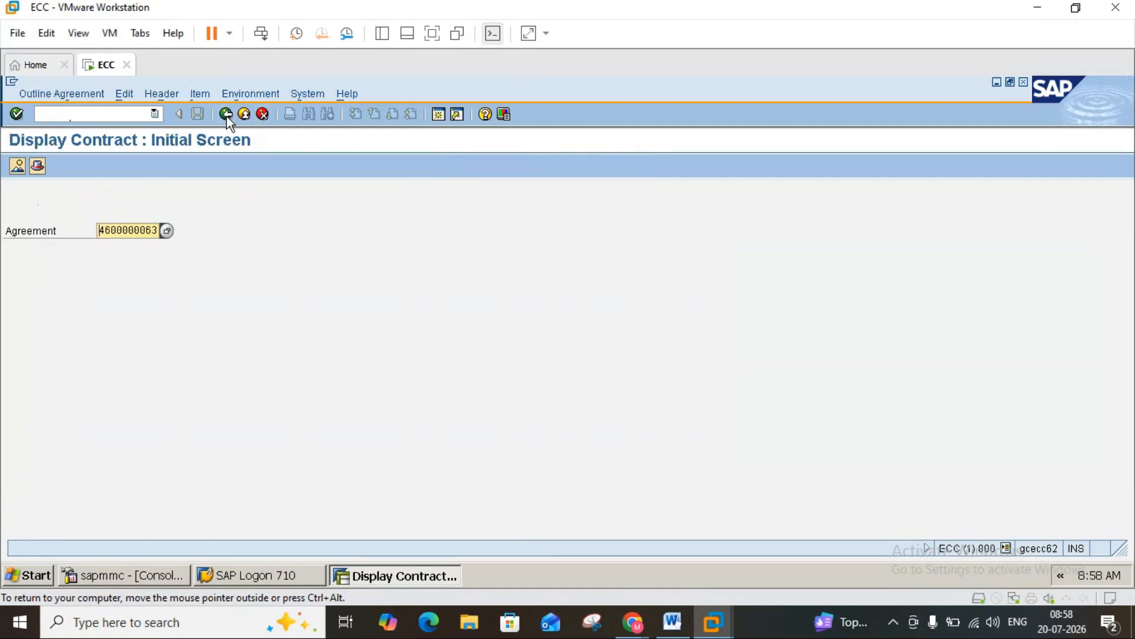
left_click(225, 114)
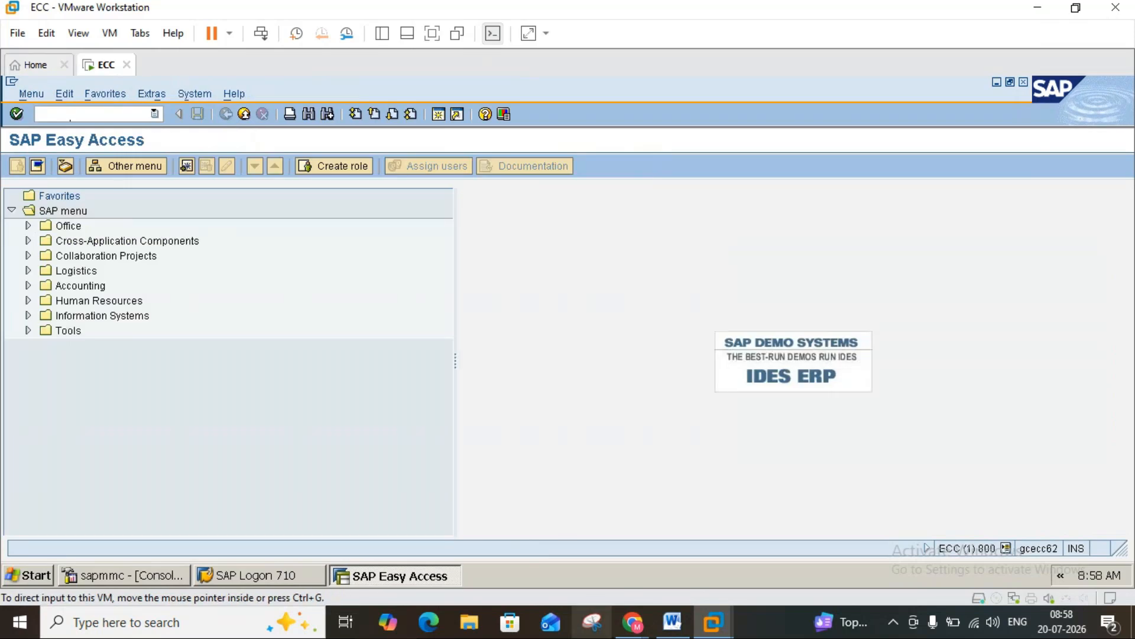
- Read the Value Contract section of the Word notes and highlight the agreement type WK
left_click(665, 632)
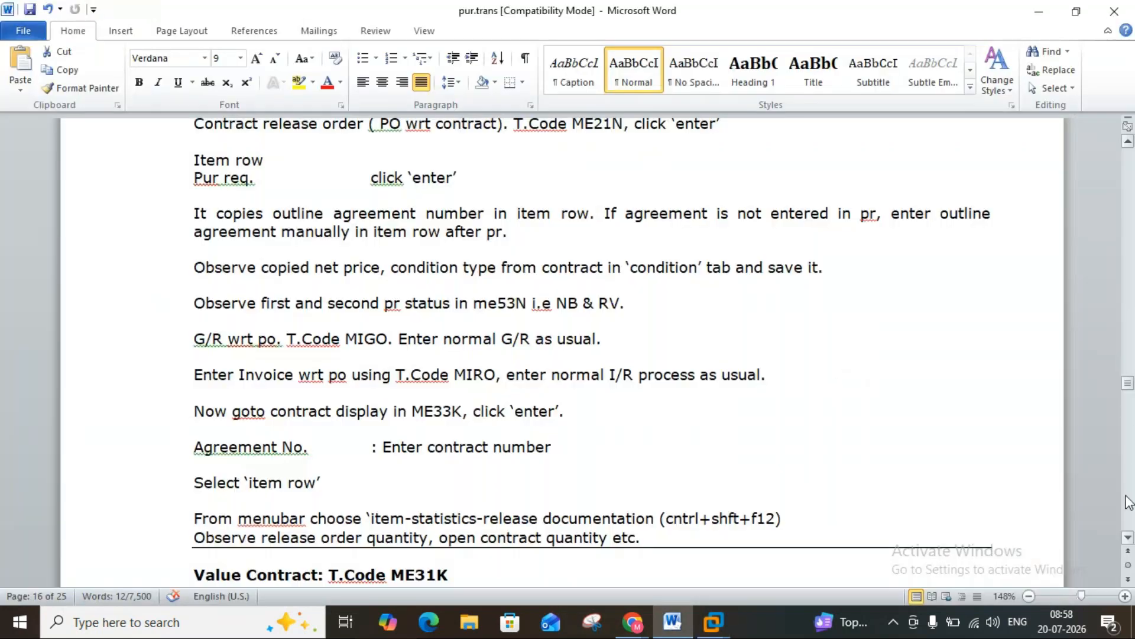
left_click(1128, 537)
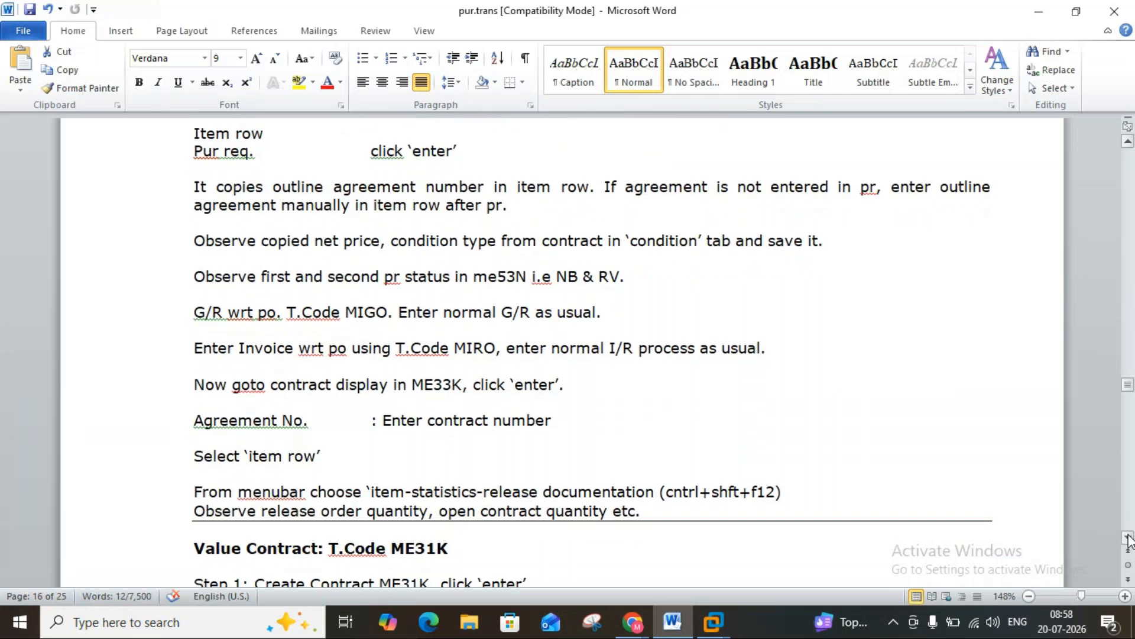
left_click_drag(1128, 538, 1128, 540)
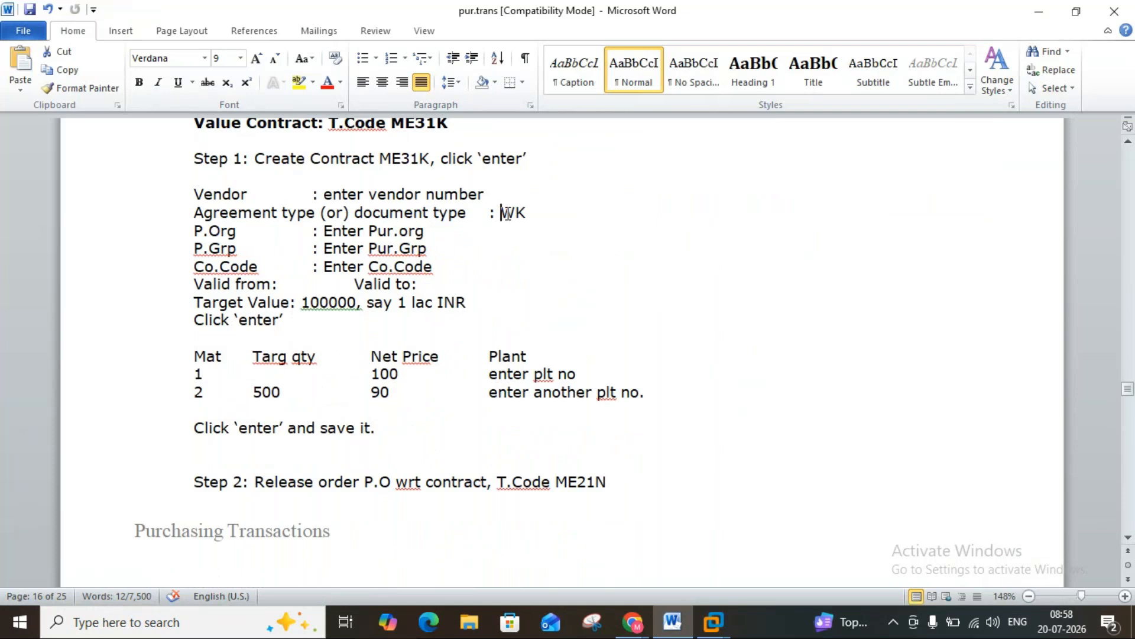
left_click_drag(506, 213, 535, 214)
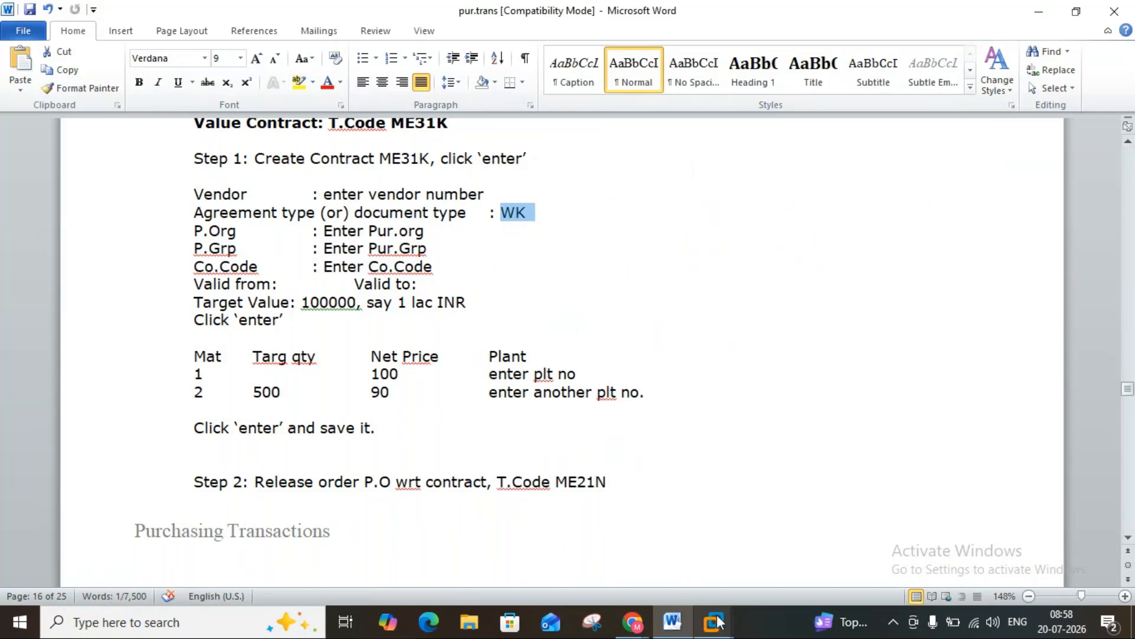
mouse_move(717, 621)
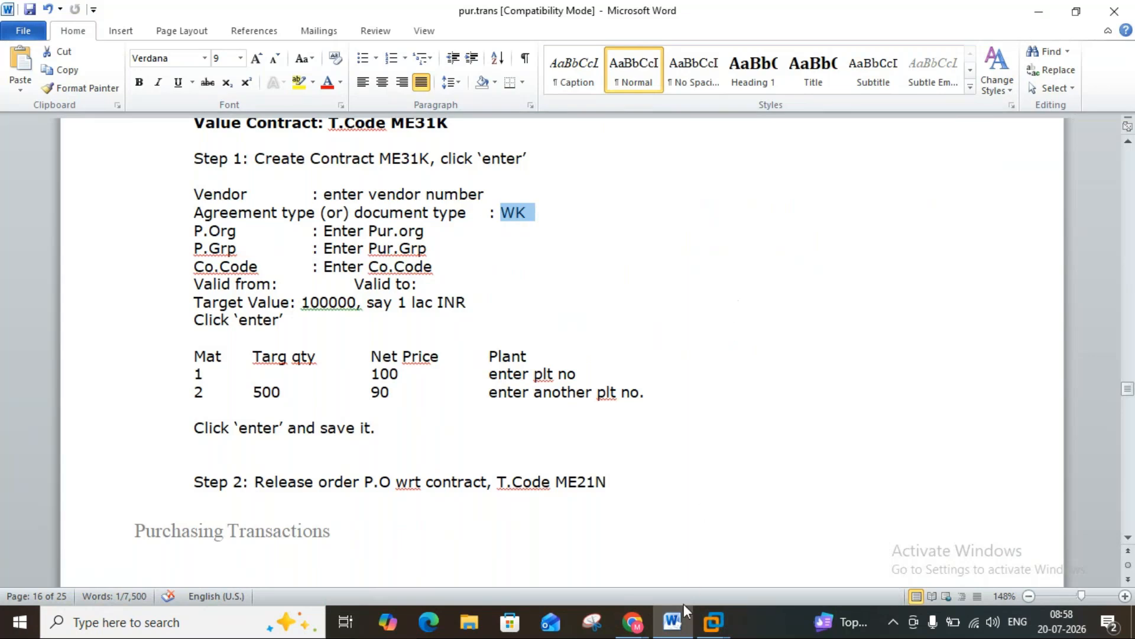
left_click(642, 630)
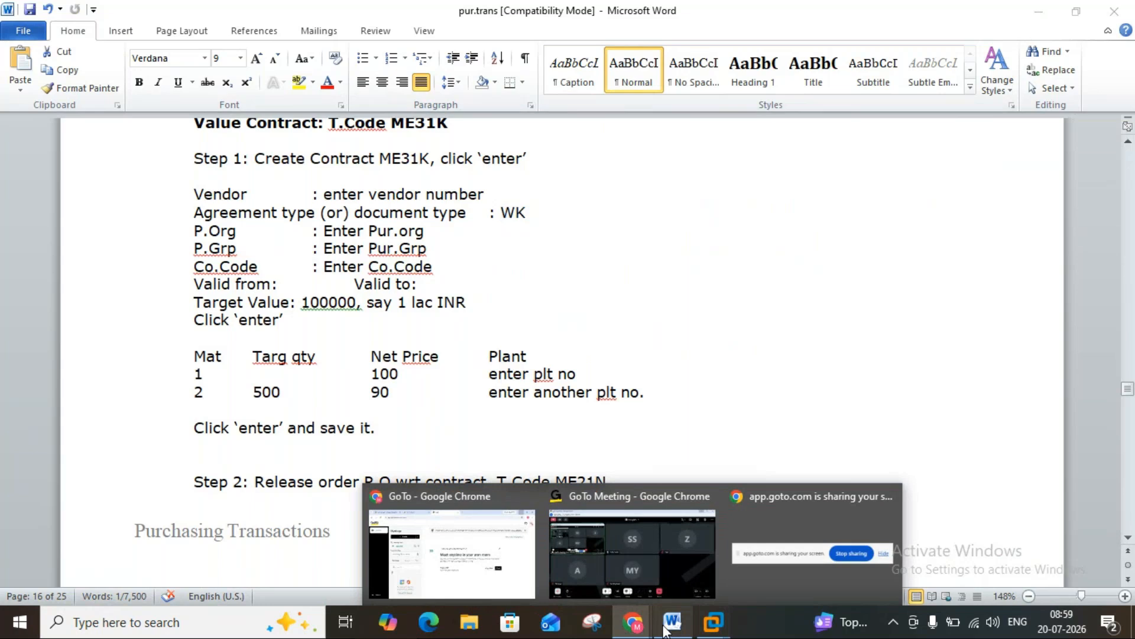
left_click(666, 629)
- Switch to the SAP session in the ECC virtual machine and start contract creation with ME31K
left_click(714, 628)
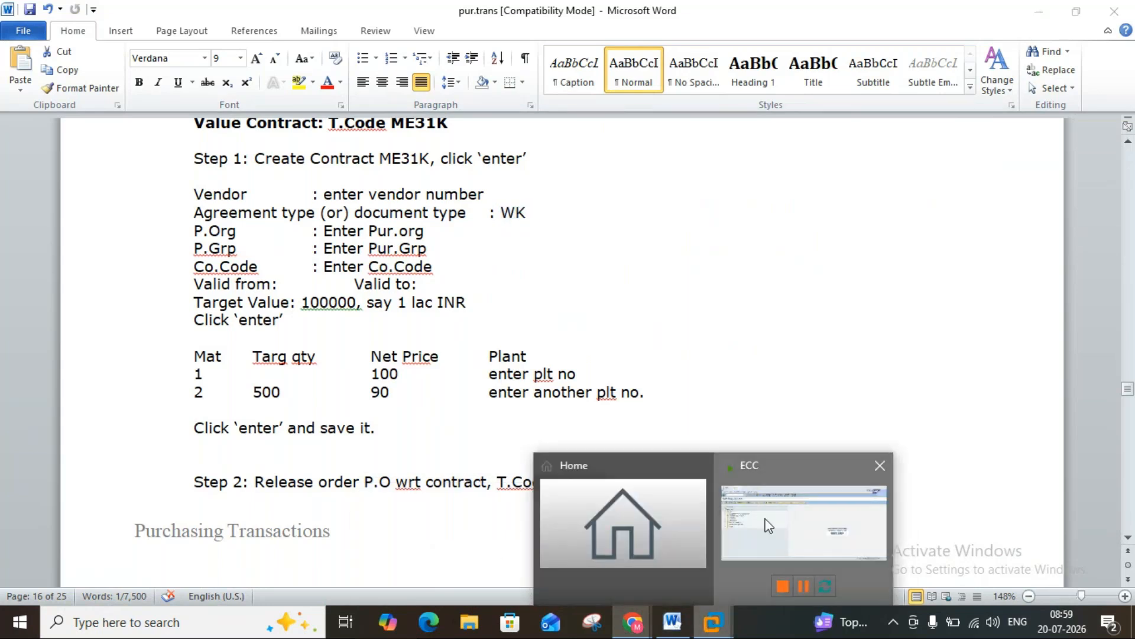
left_click(747, 552)
type("me31k")
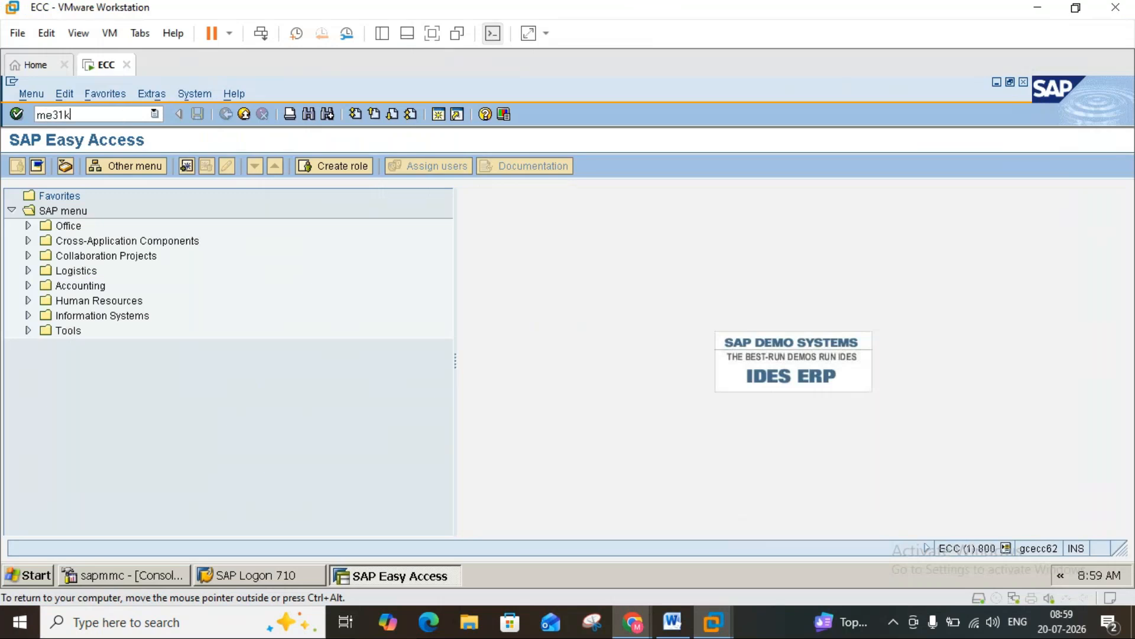
key("Return")
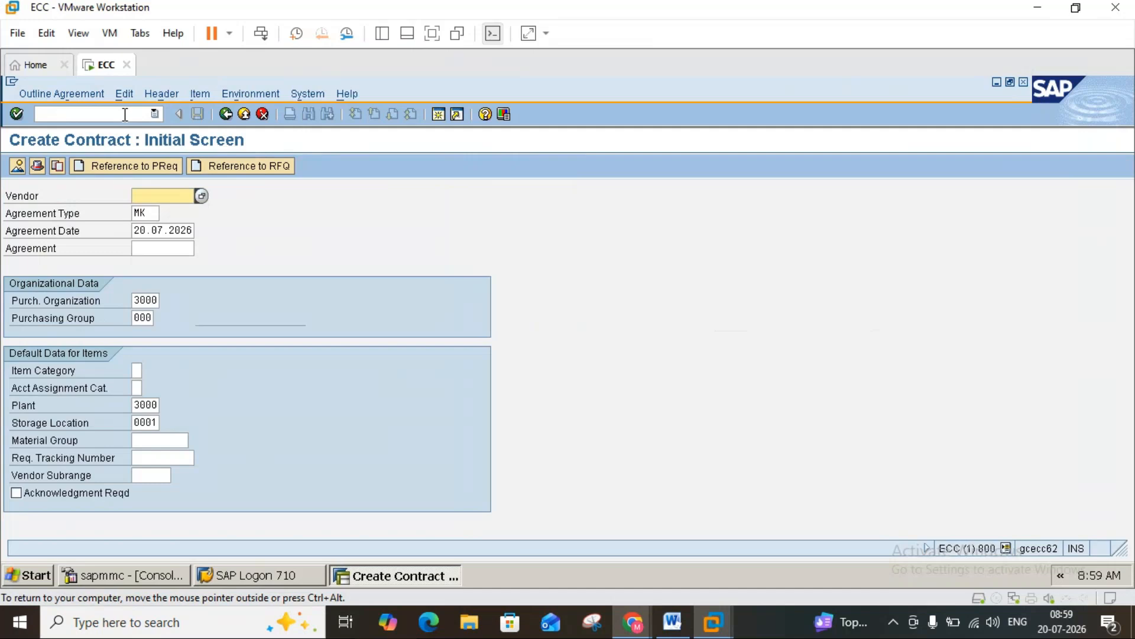
- Set agreement type WK and vendor 3000 for the new contract, consulting the Word notes, and proceed to the header data
left_click(146, 211)
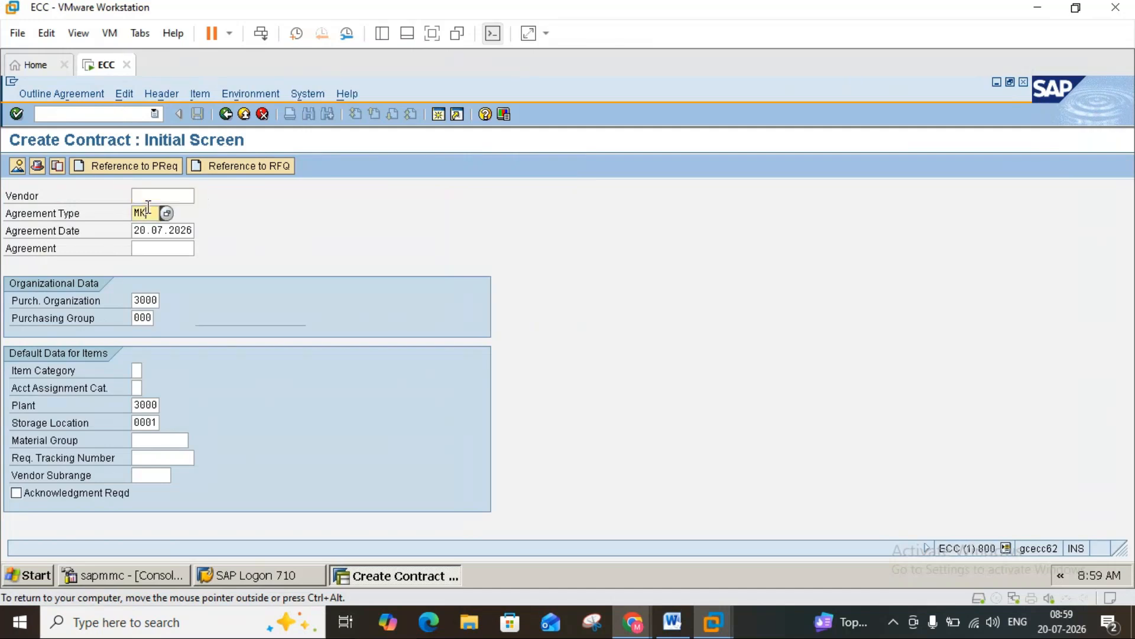
type("wk")
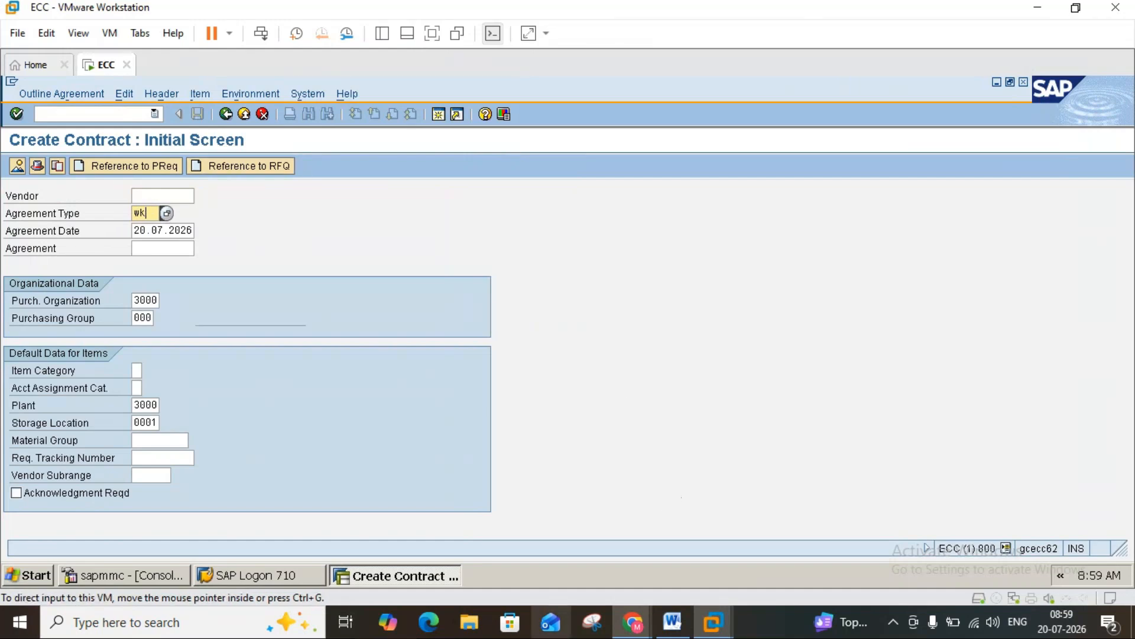
left_click(674, 621)
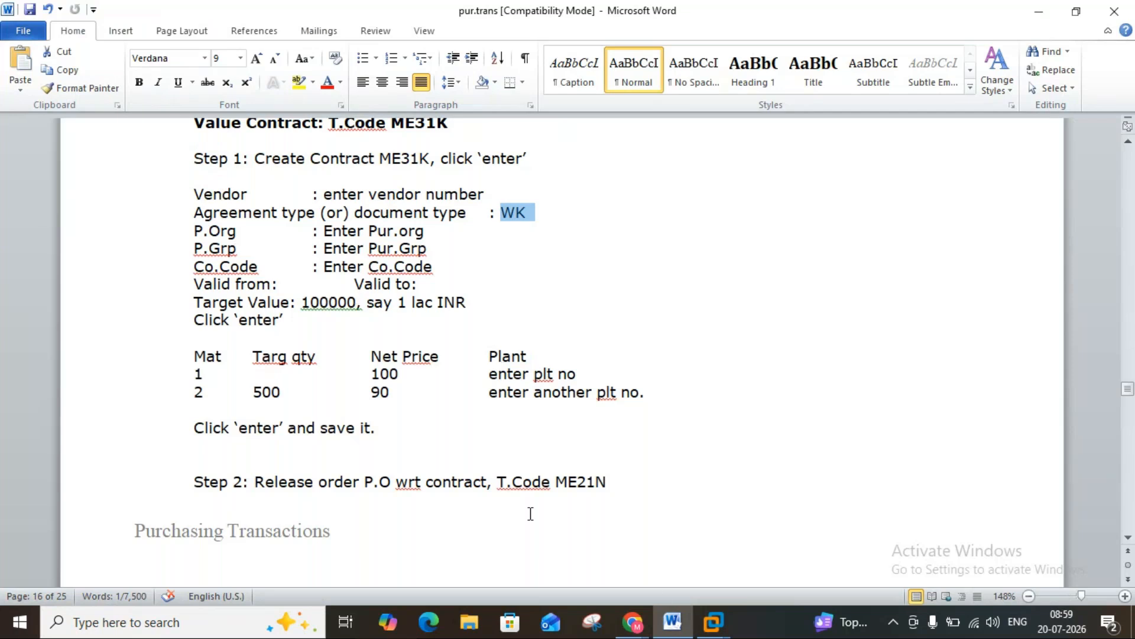
left_click(680, 627)
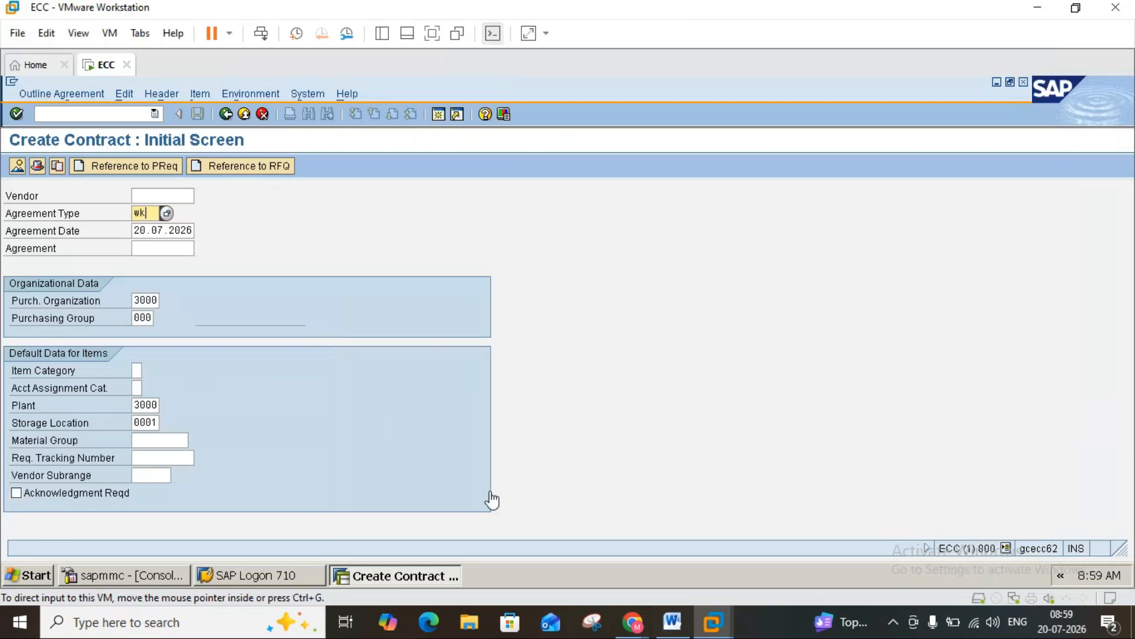
left_click(158, 195)
type("3000")
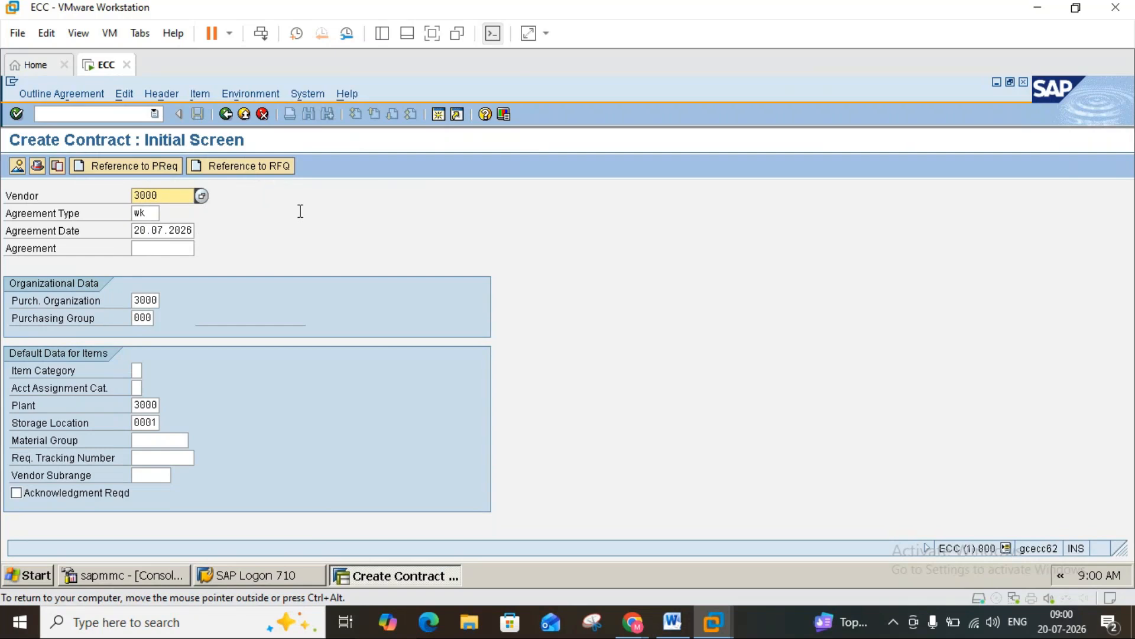
key("Return")
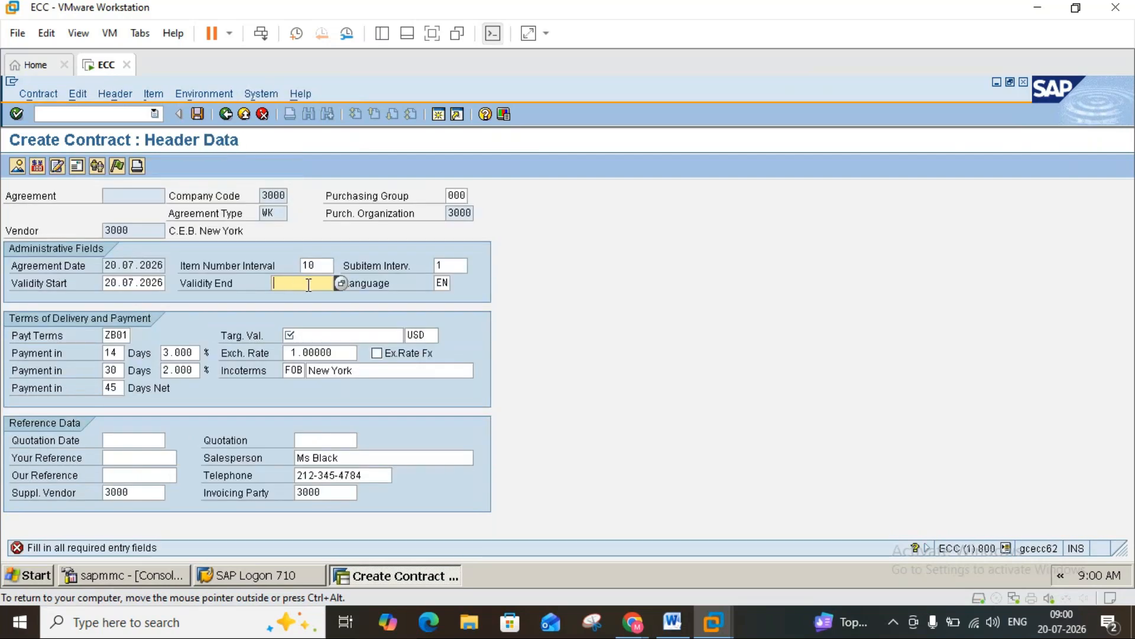
- Set the contract's validity end to 20.07.2027 and target value to 2000000 USD, and proceed to the item overview
left_click(308, 284)
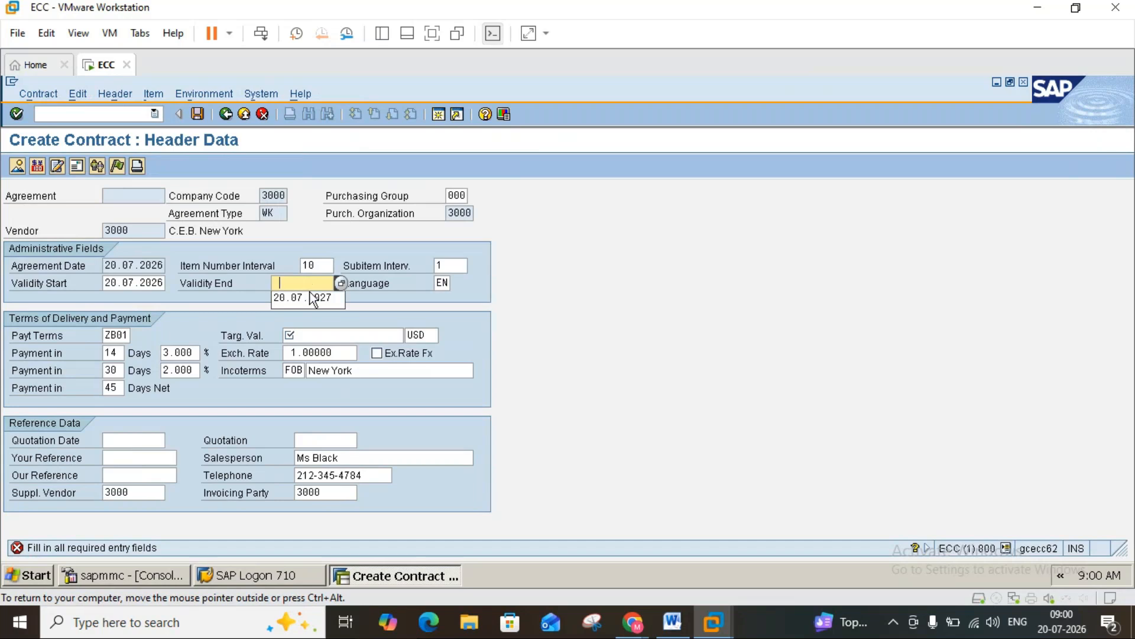
left_click(309, 297)
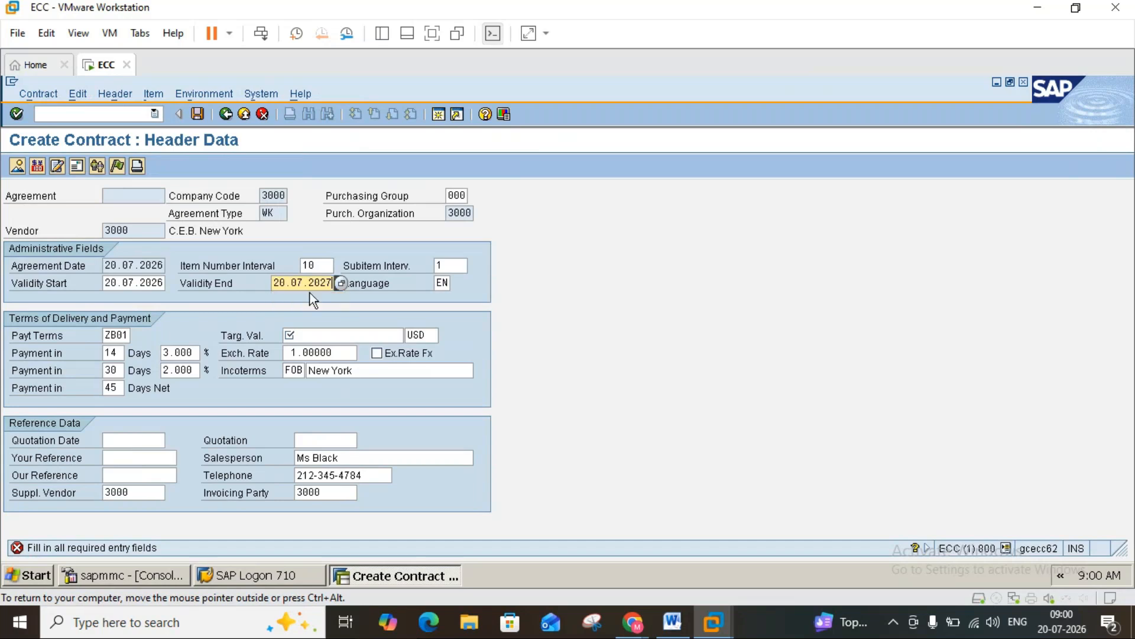
left_click(310, 334)
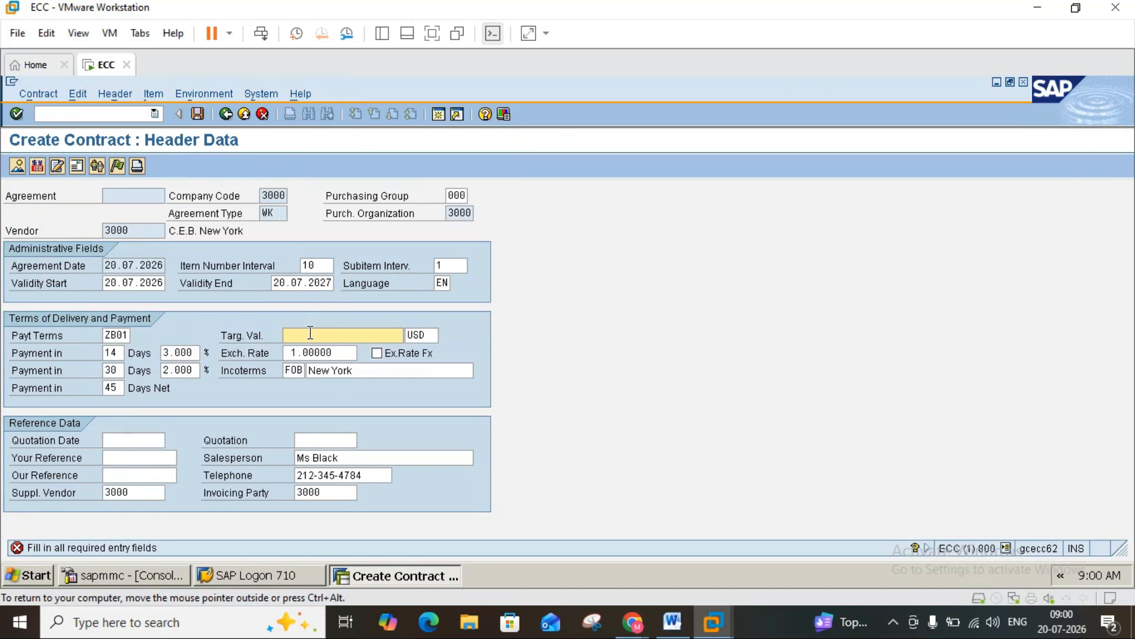
type("2000000")
key("Return")
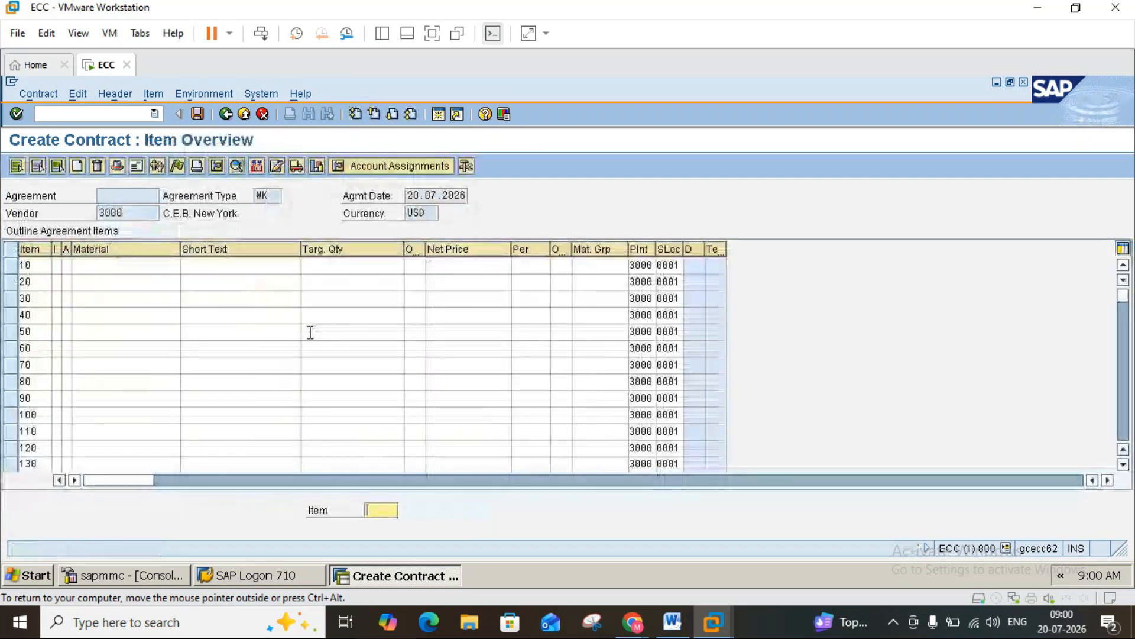
- Set item 10's material to 1448 (Zinc), chosen from a search of the plant 3000 materials
left_click(676, 624)
left_click(675, 624)
left_click(104, 265)
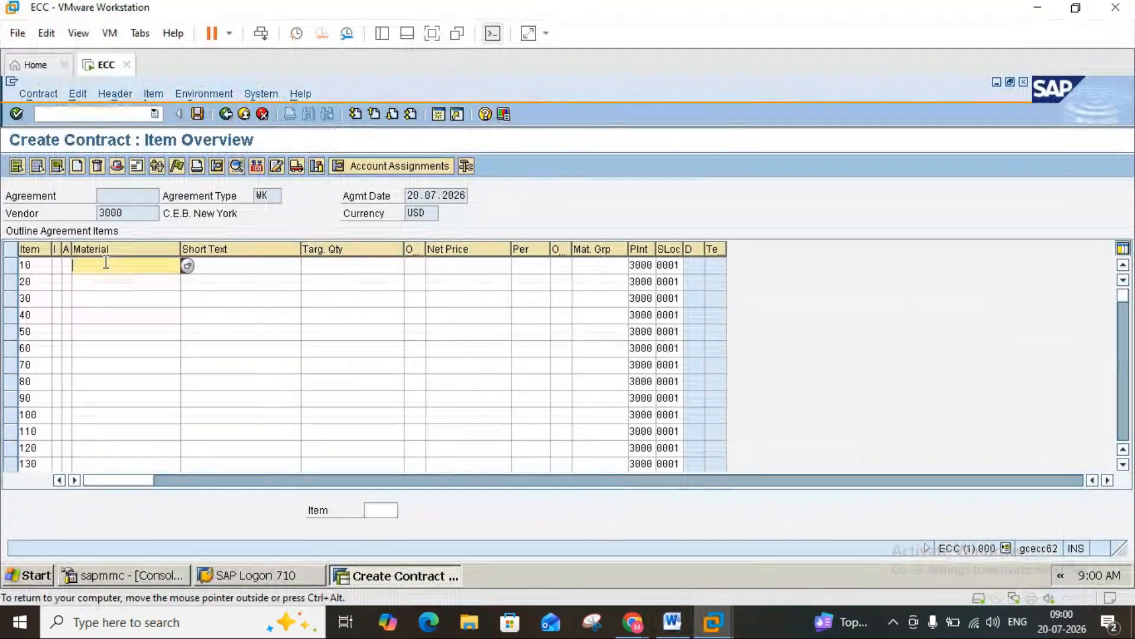
left_click(185, 265)
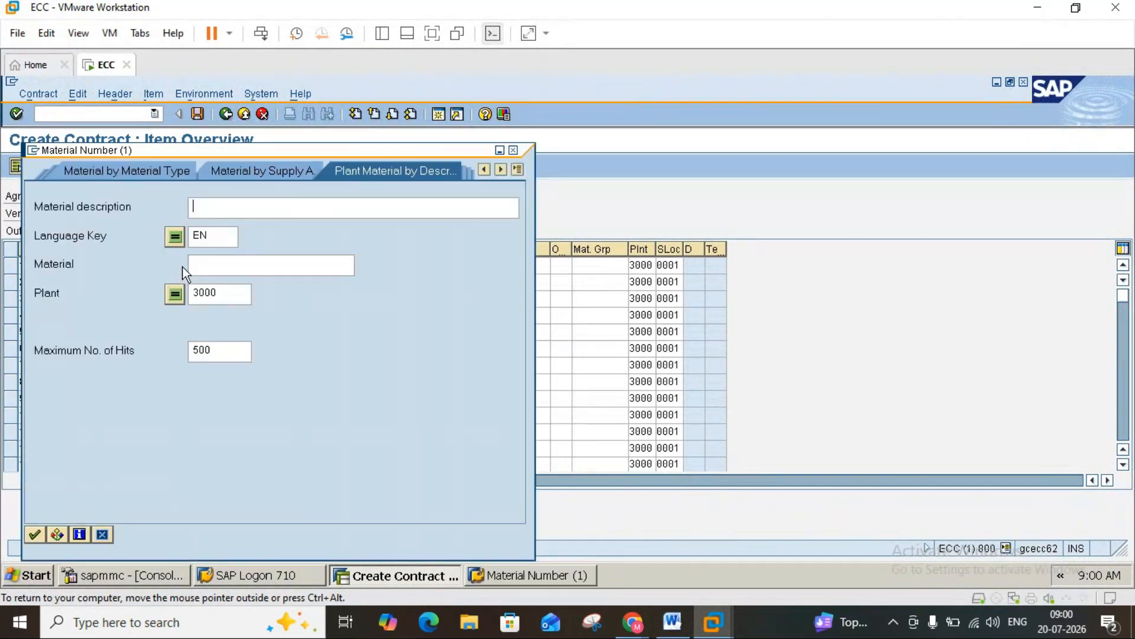
left_click(34, 534)
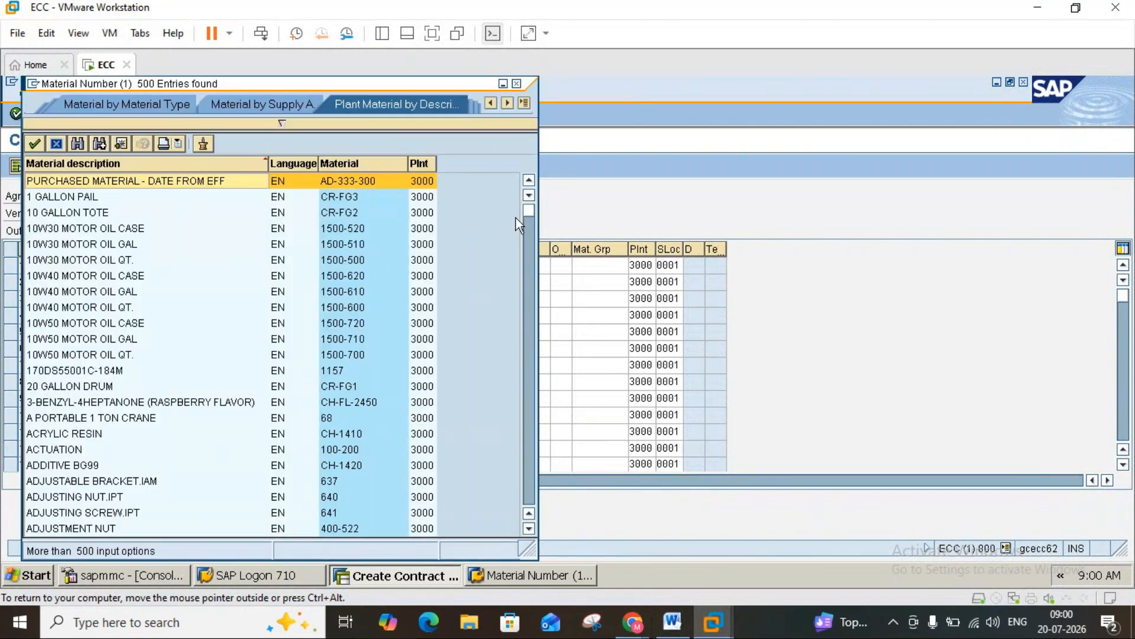
left_click_drag(501, 388, 495, 522)
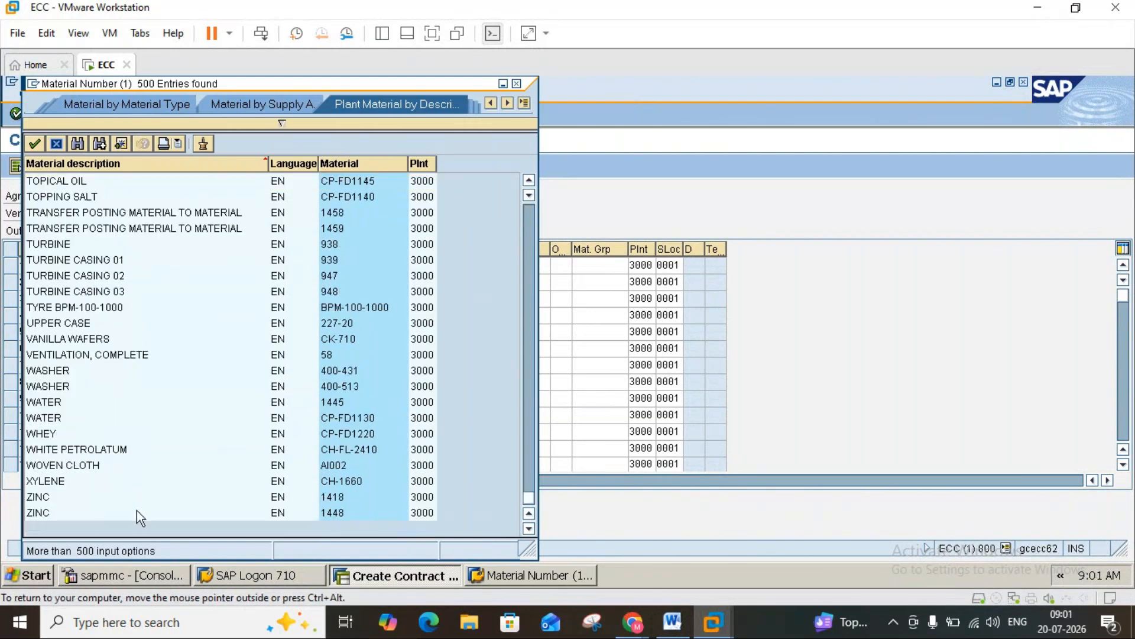
double_click(44, 510)
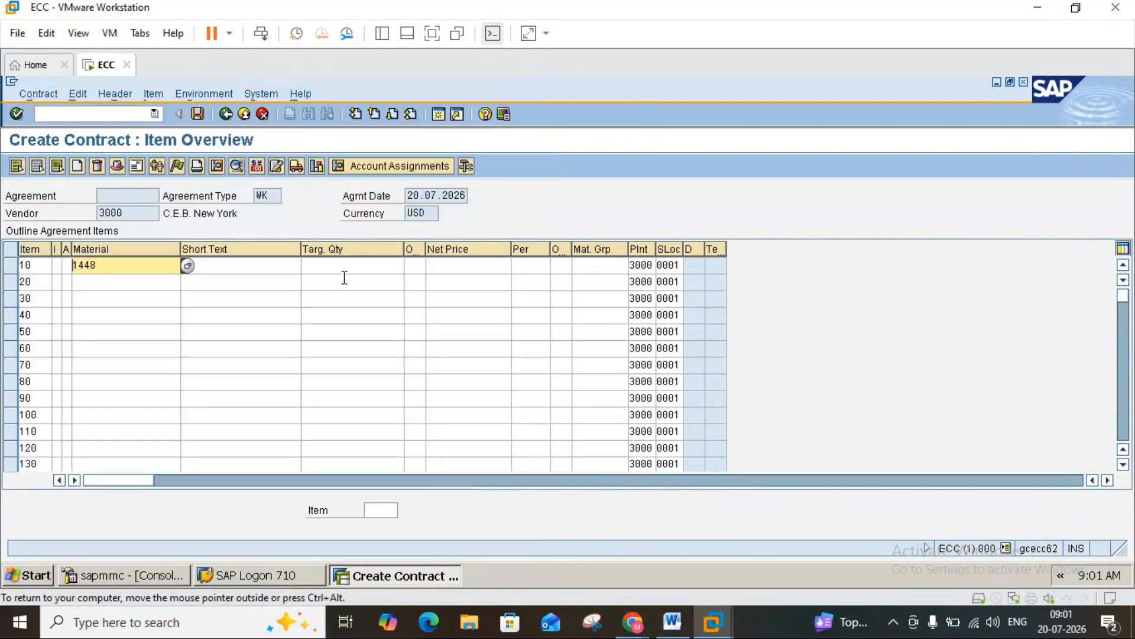
- Set item 10's target quantity to 500 and net price to 100, consulting the value contract item table in the Word notes
left_click(673, 622)
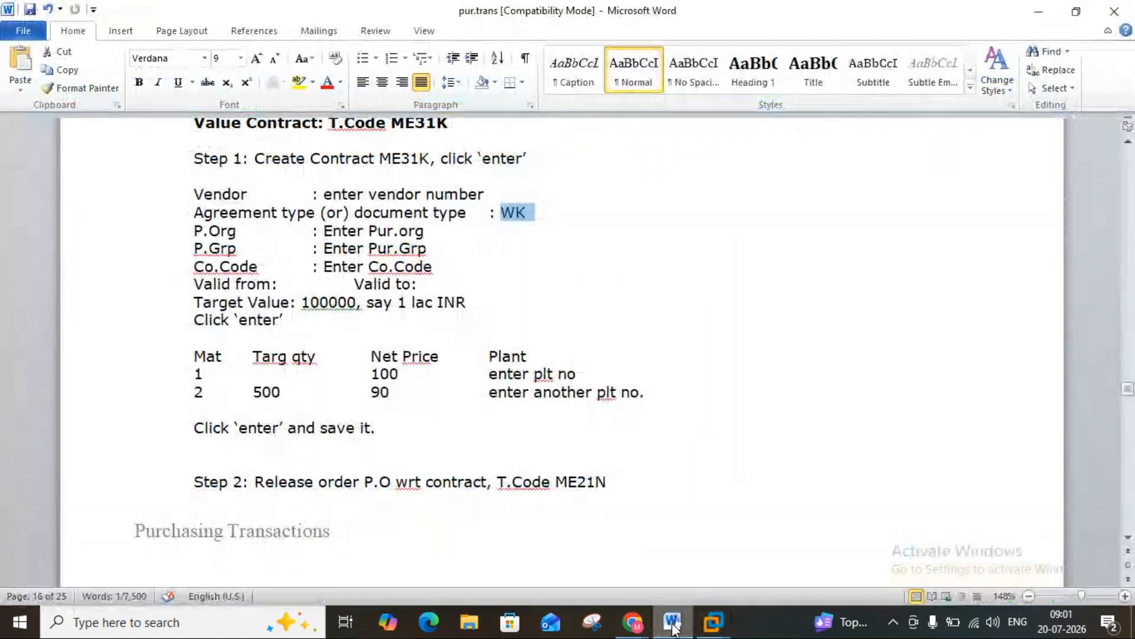
left_click(713, 622)
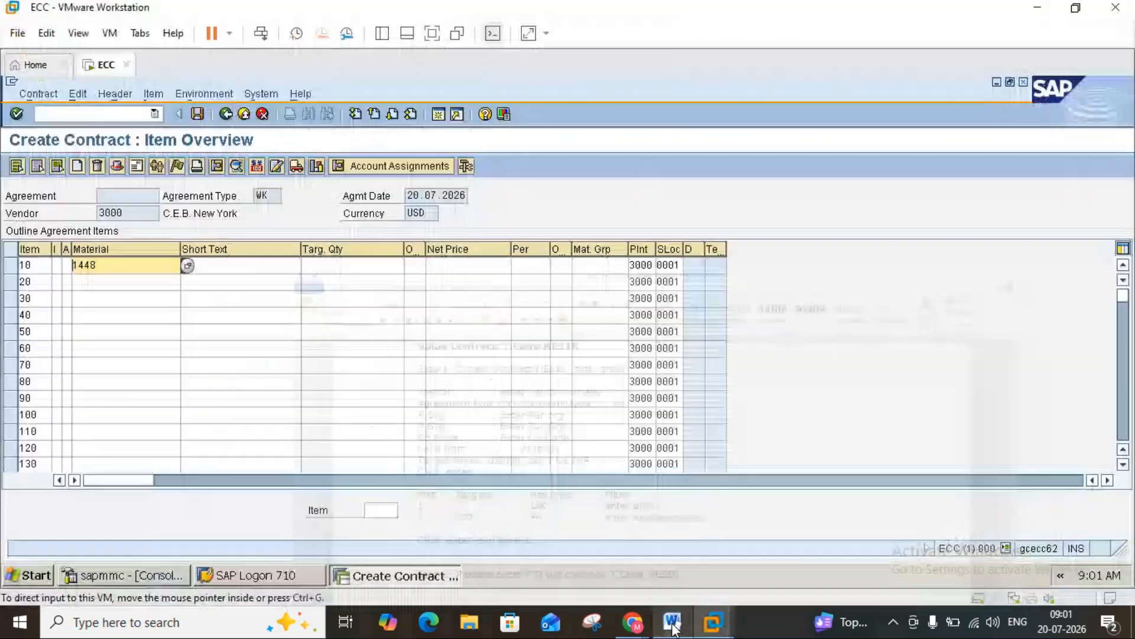
left_click(353, 267)
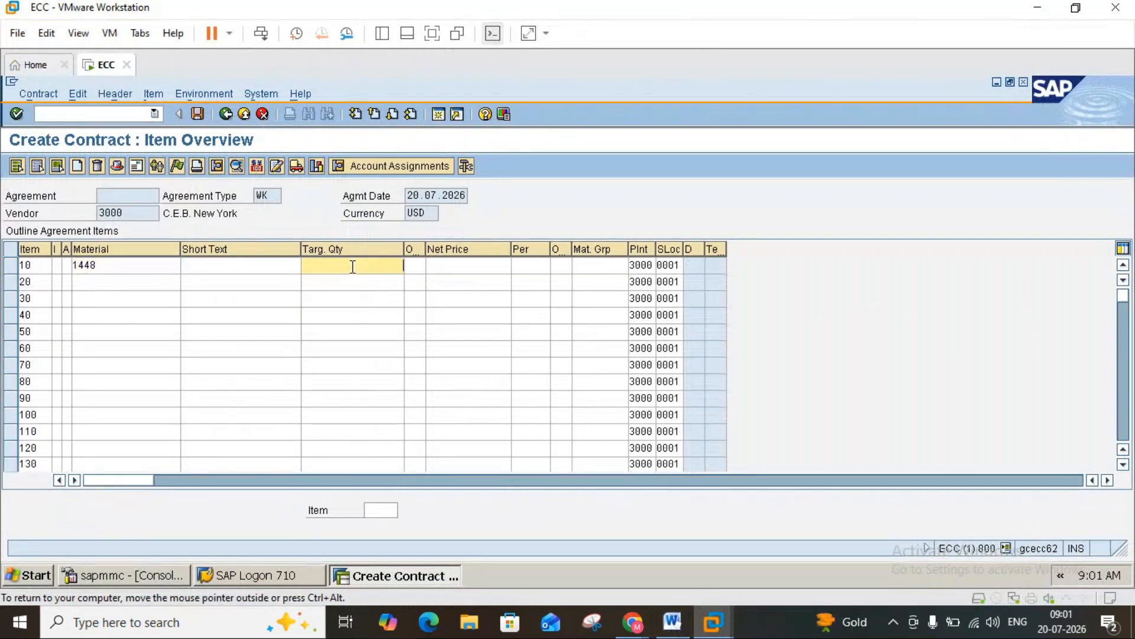
type("500")
left_click(450, 264)
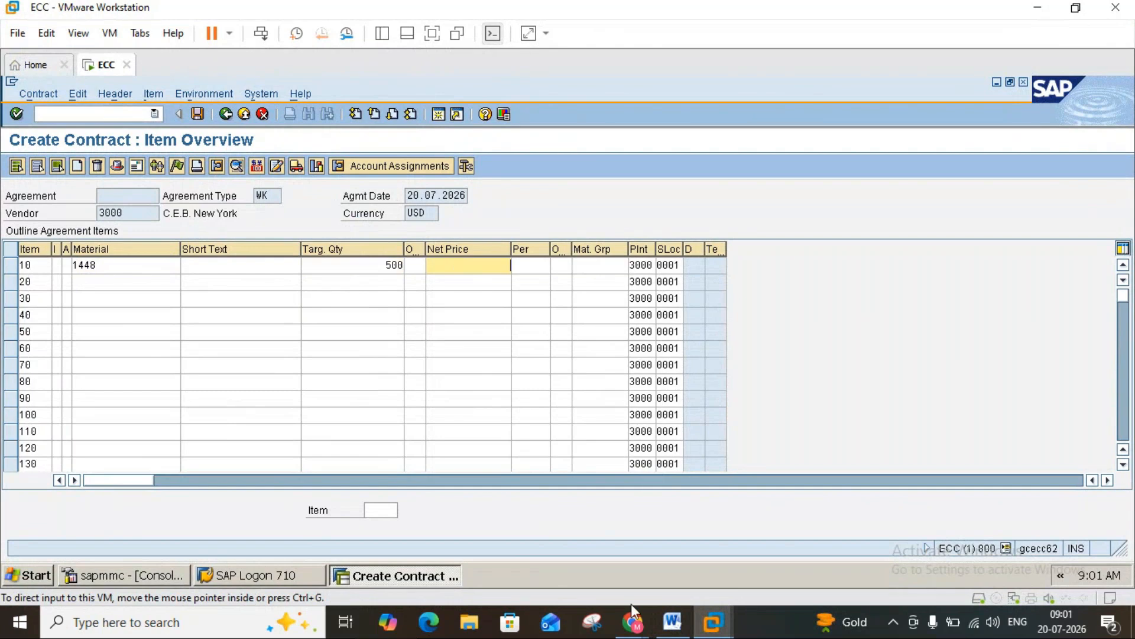
left_click(667, 622)
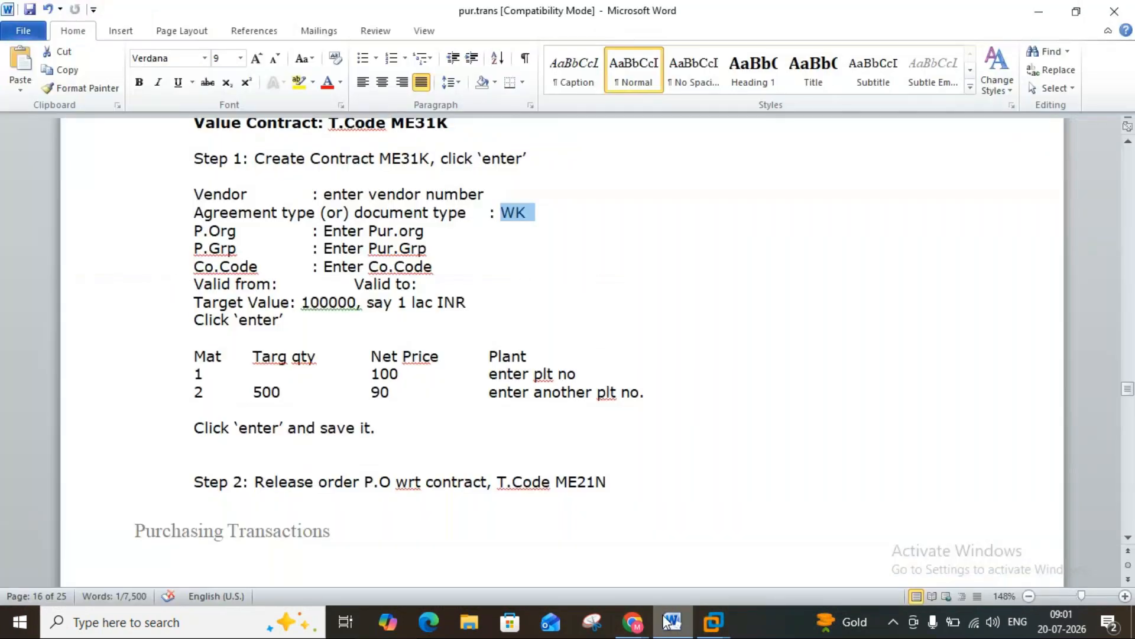
left_click(667, 621)
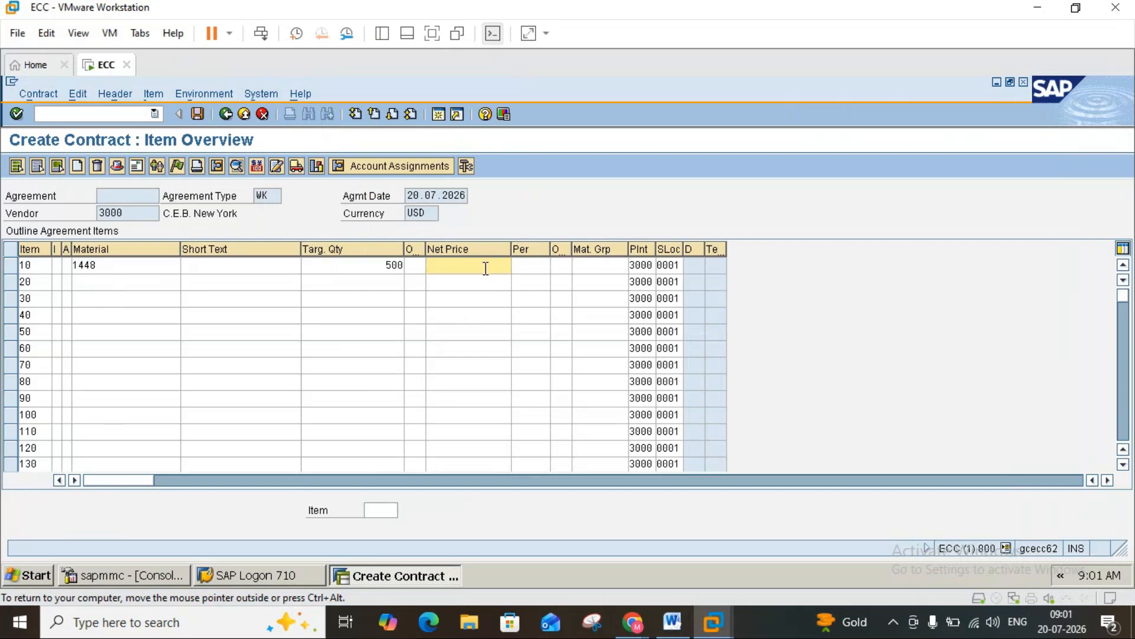
type("100")
left_click(110, 280)
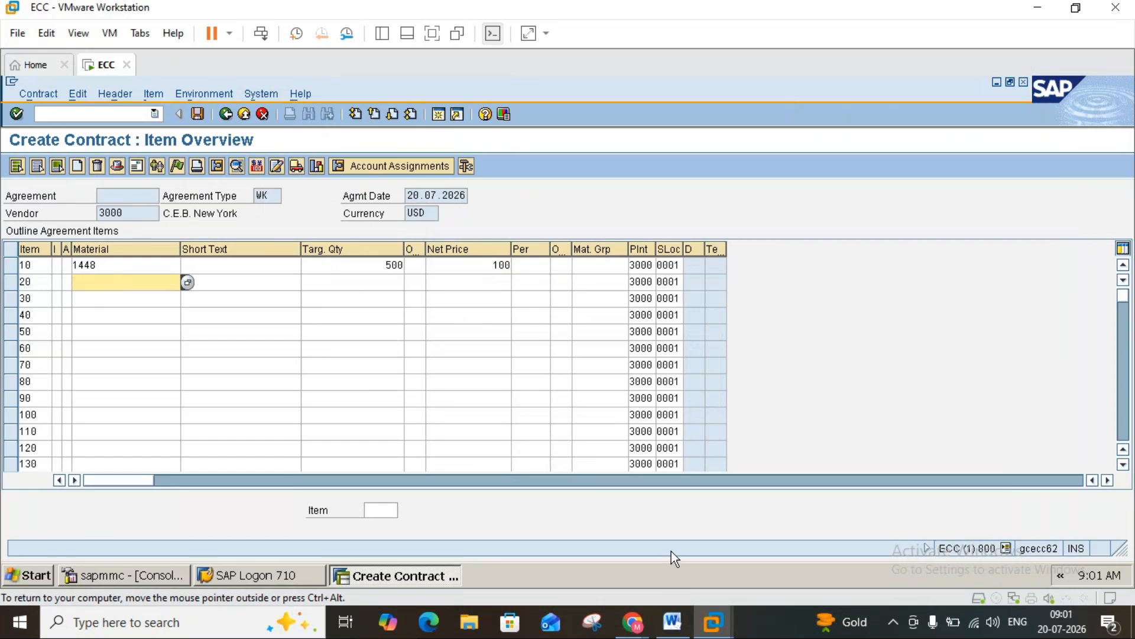
left_click(672, 622)
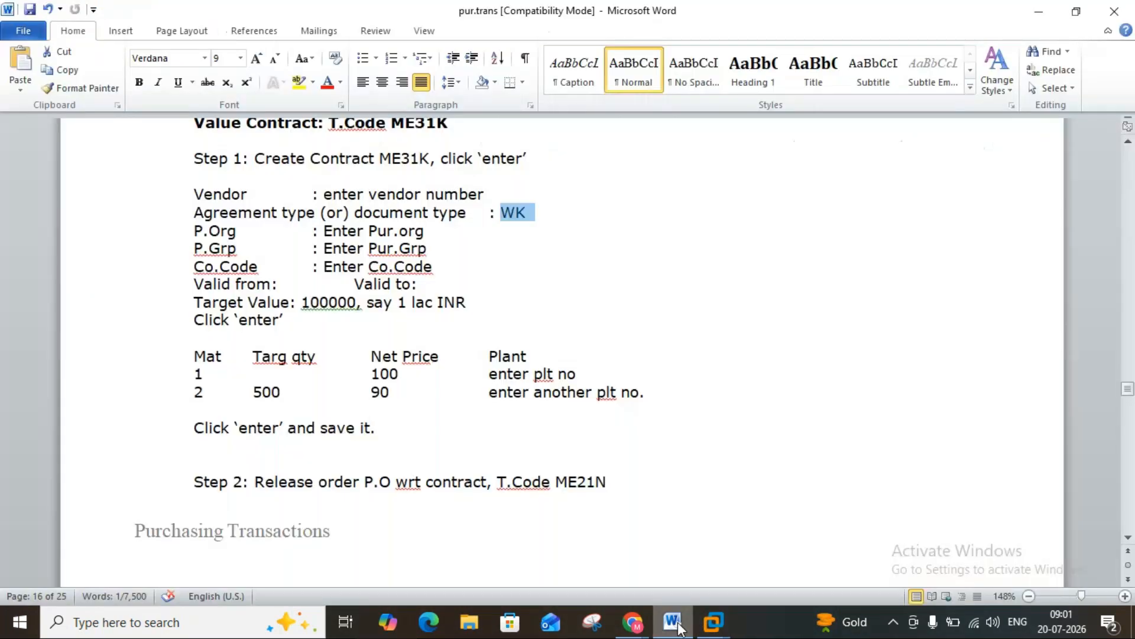
left_click(673, 622)
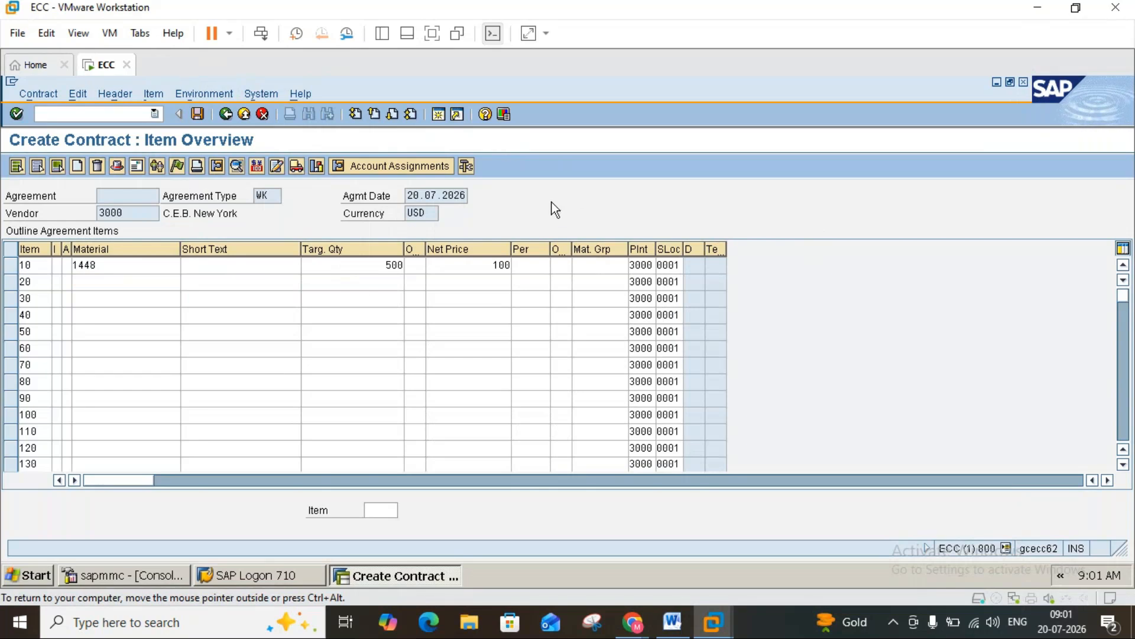
- Add condition R002, Discount (Value), with an amount of 5 USD to item 10 and save the value contract
left_click(11, 268)
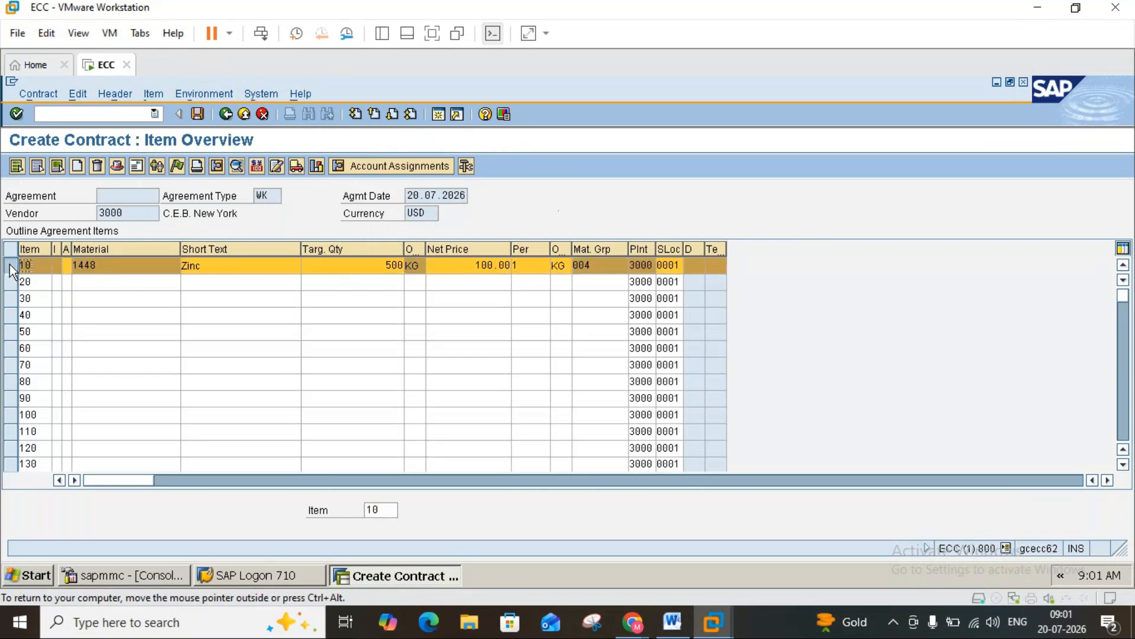
left_click(257, 165)
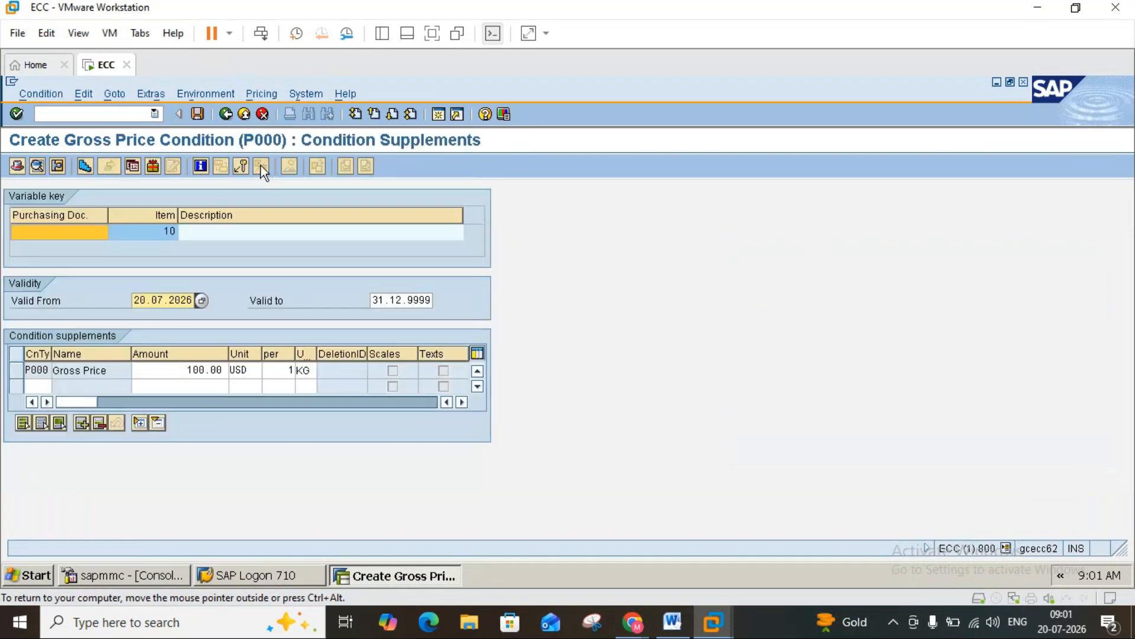
left_click(38, 386)
left_click(58, 387)
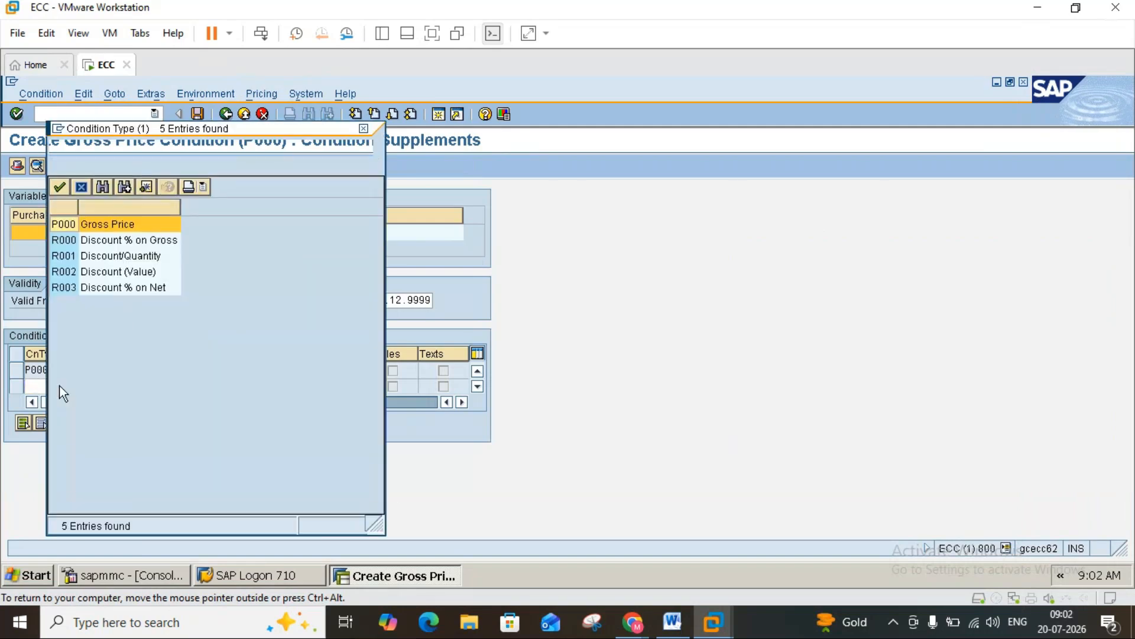
double_click(73, 276)
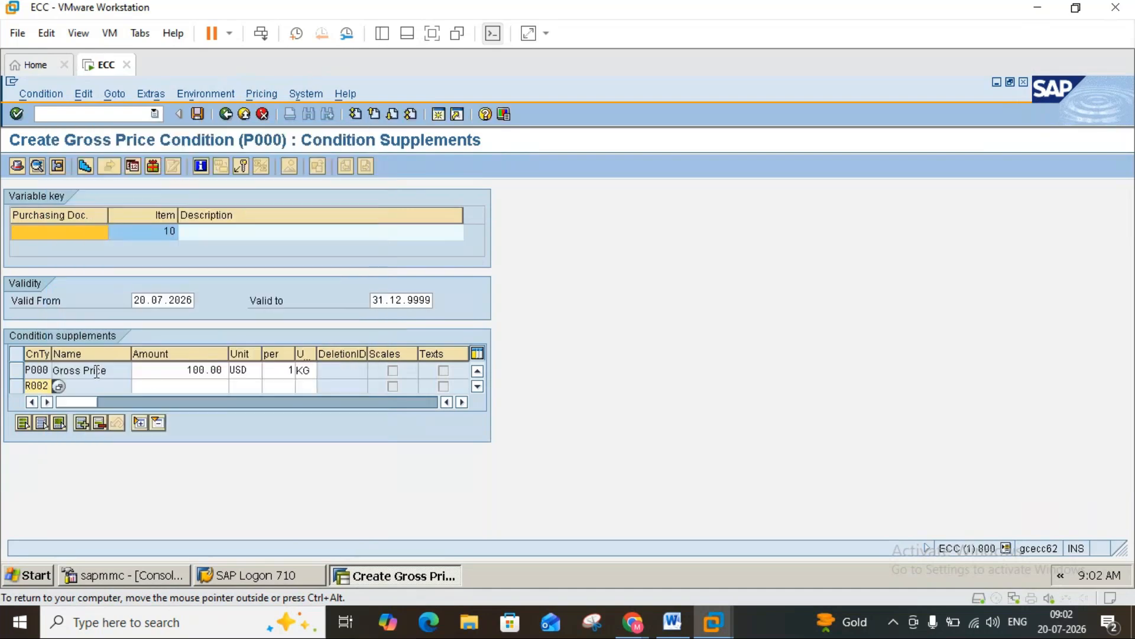
left_click(185, 385)
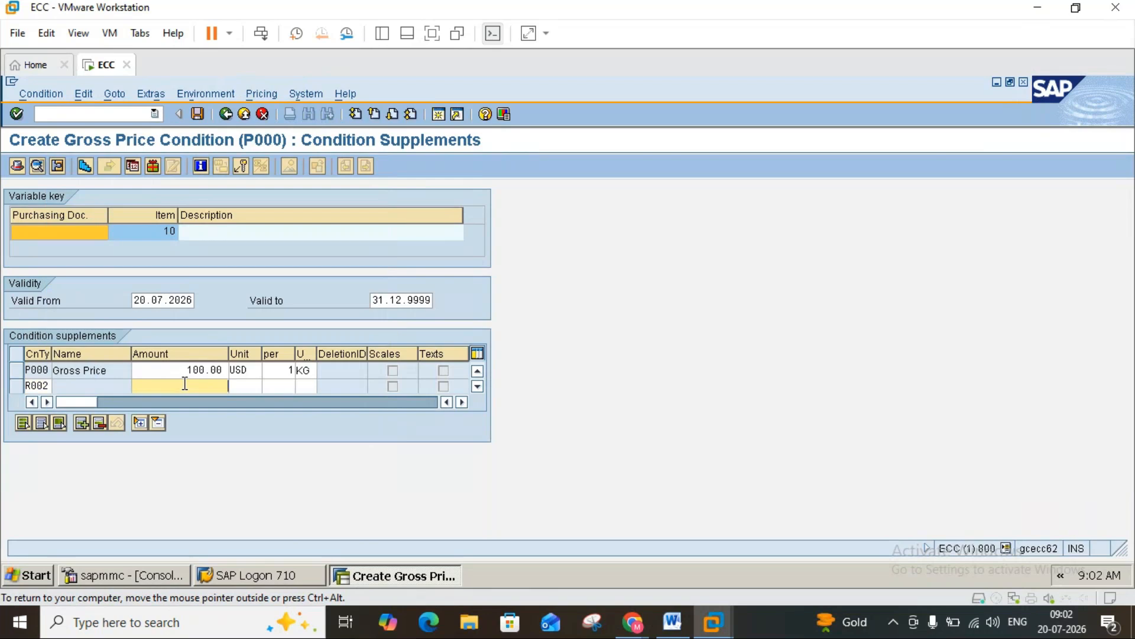
type("5")
key("Return")
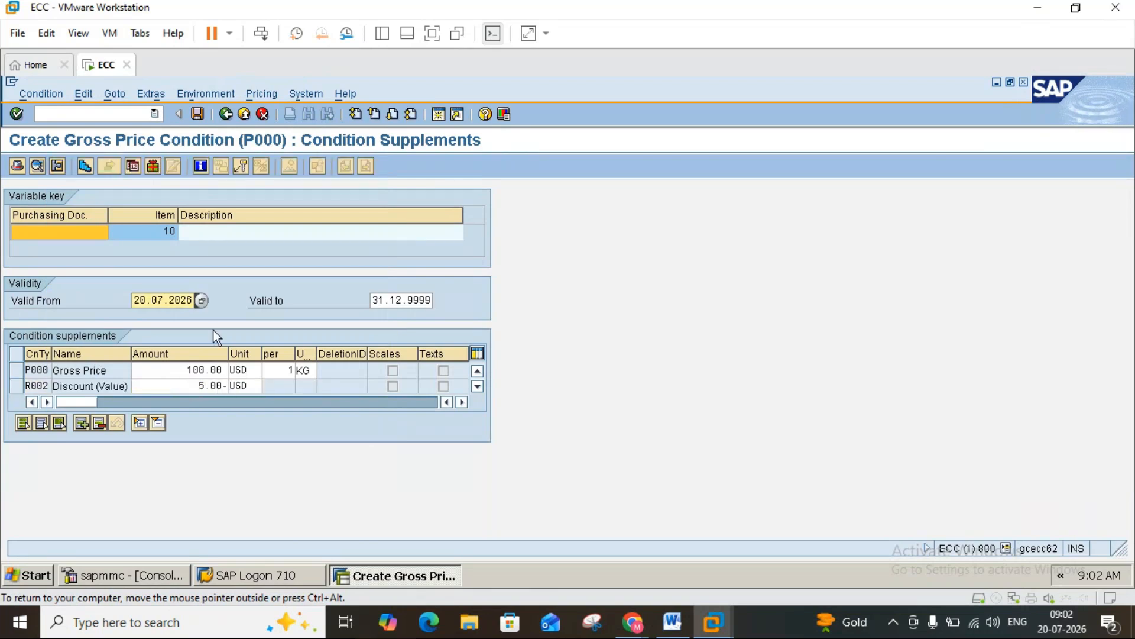
left_click(199, 115)
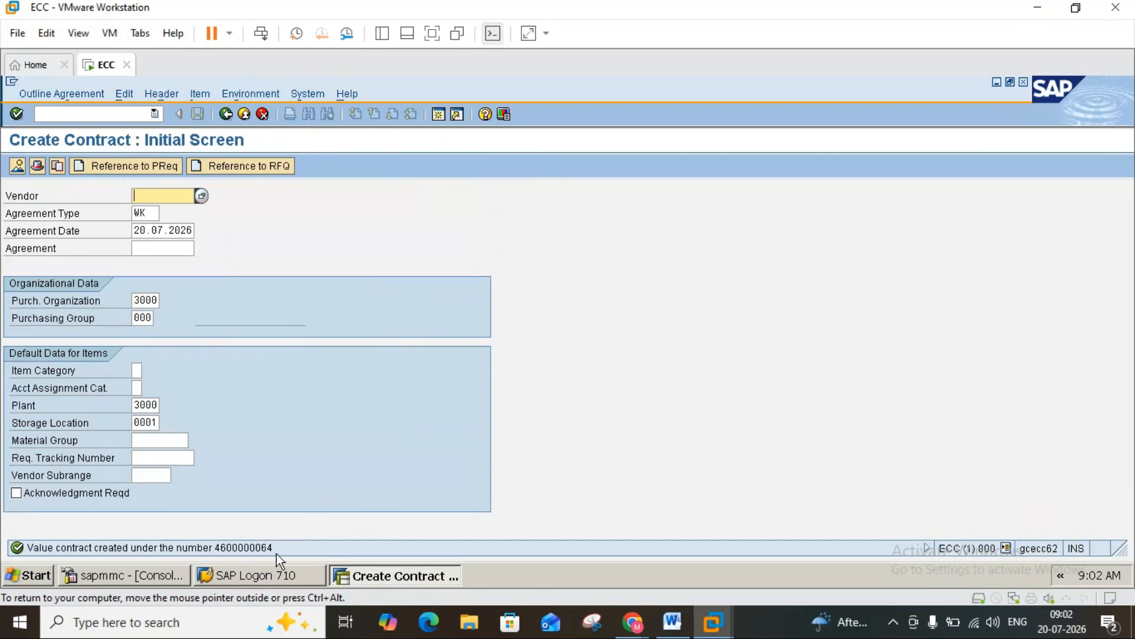
mouse_move(632, 625)
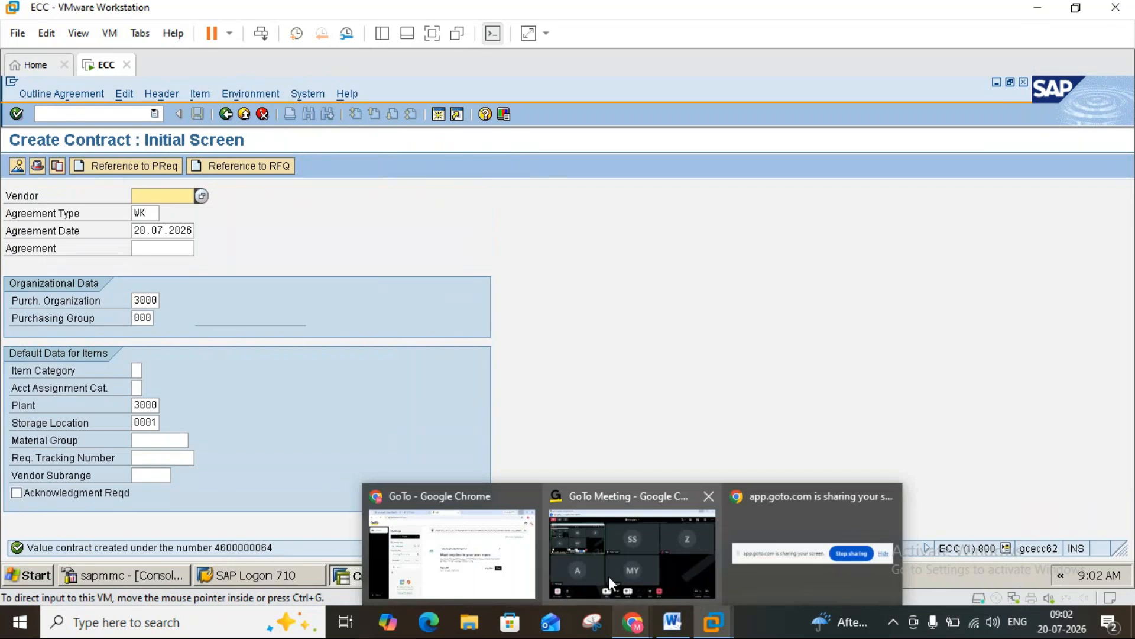
left_click(629, 559)
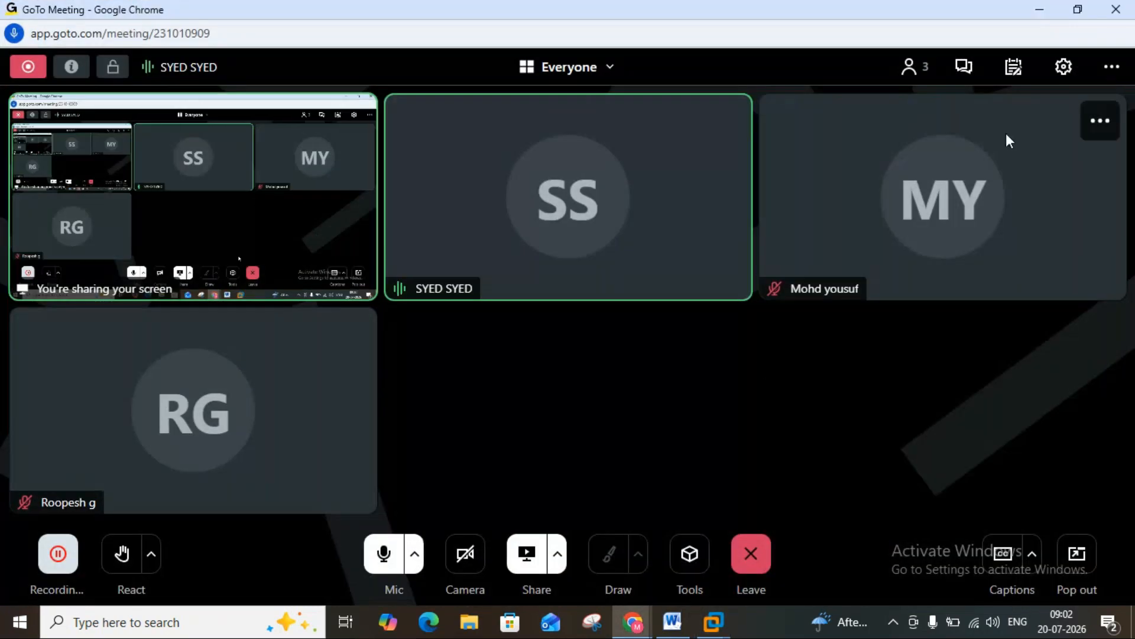
left_click(1039, 10)
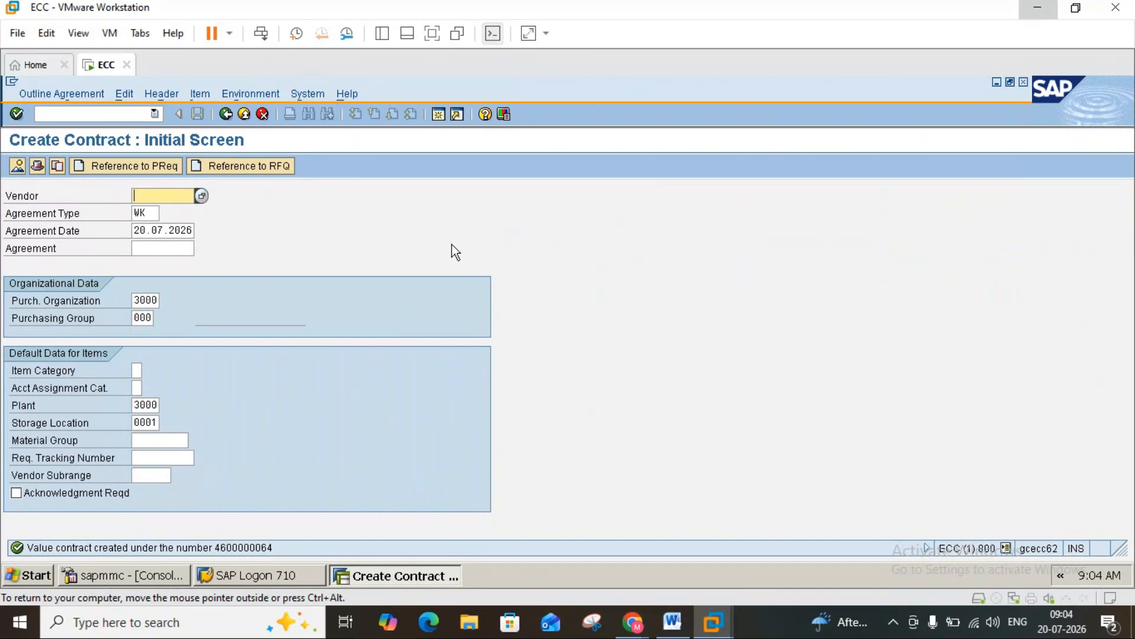
left_click(1041, 8)
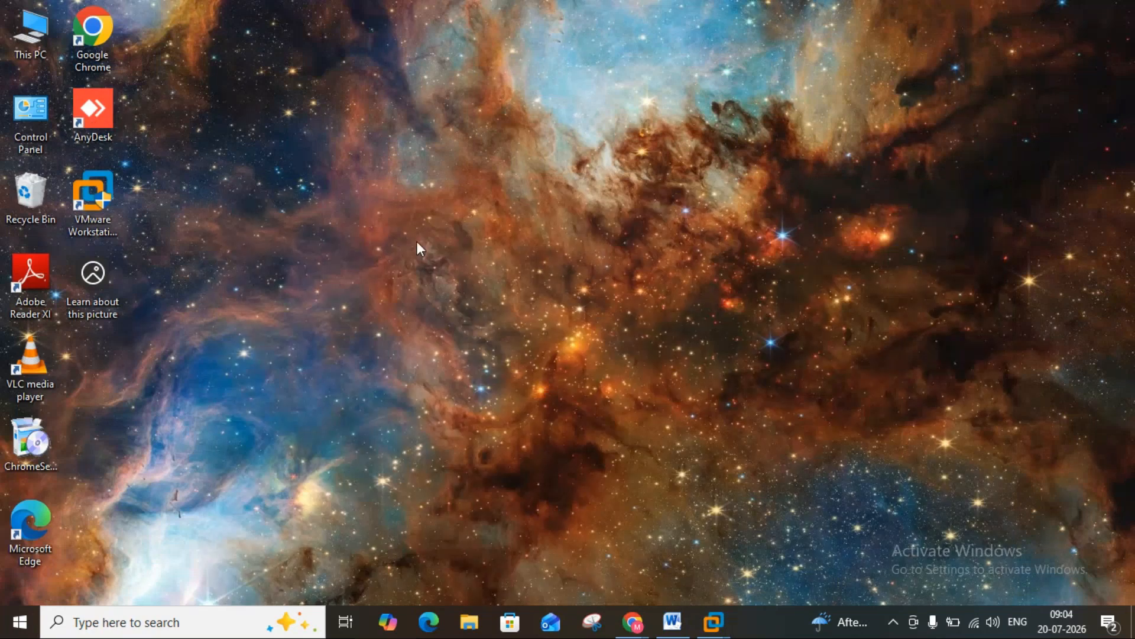
mouse_move(714, 622)
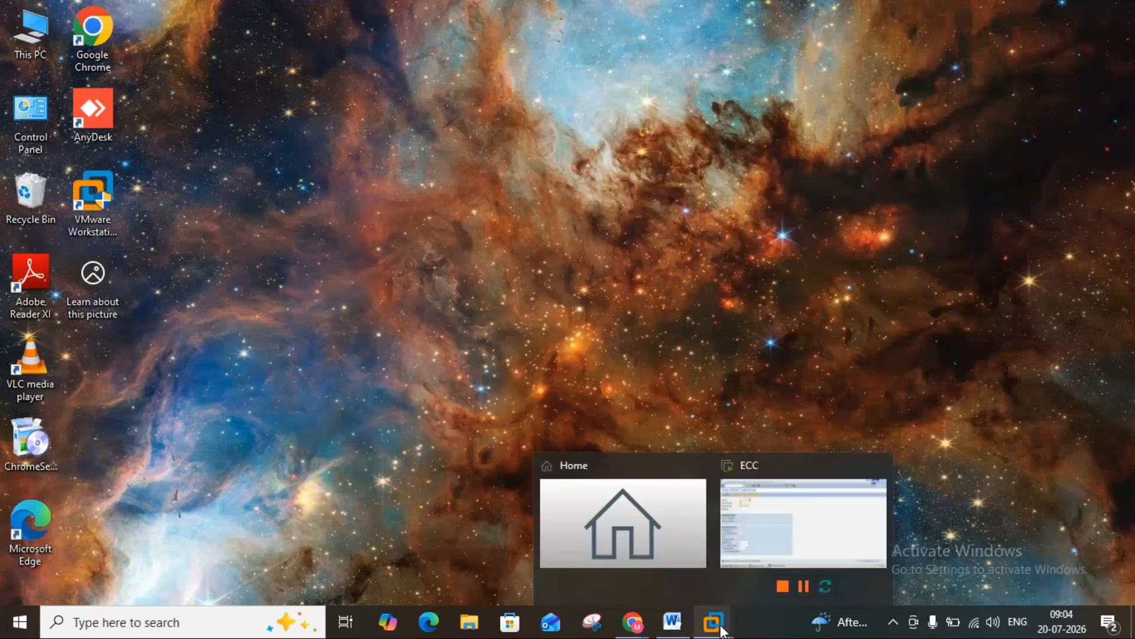
left_click(770, 552)
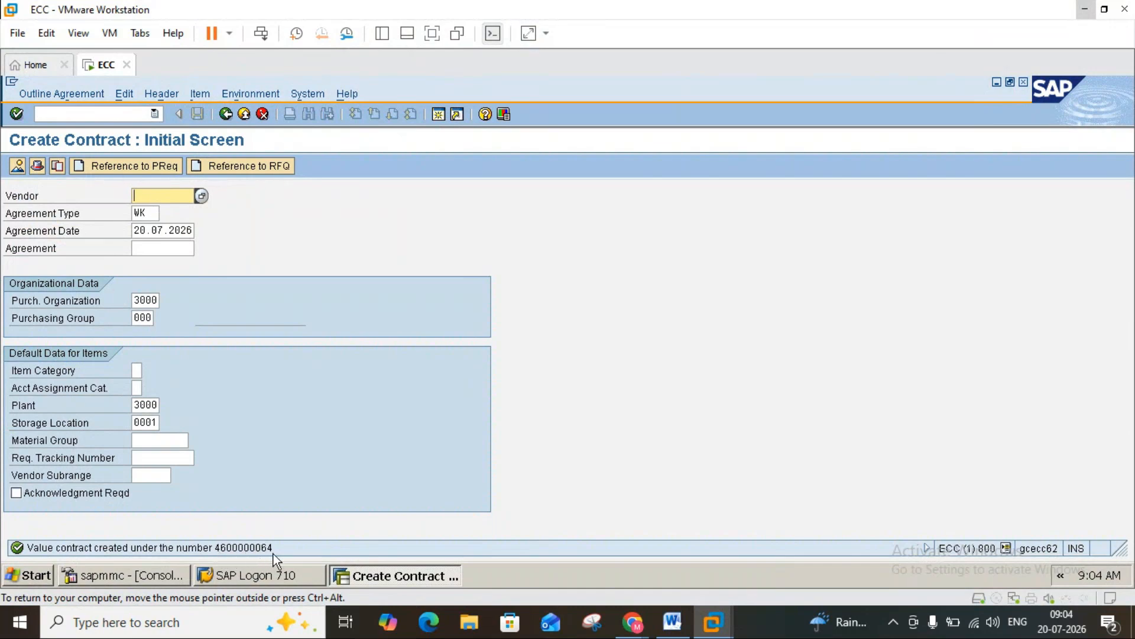
- Read Step 2 of the Value Contract section in the Word notes on creating the release order with reference to the contract
left_click(673, 622)
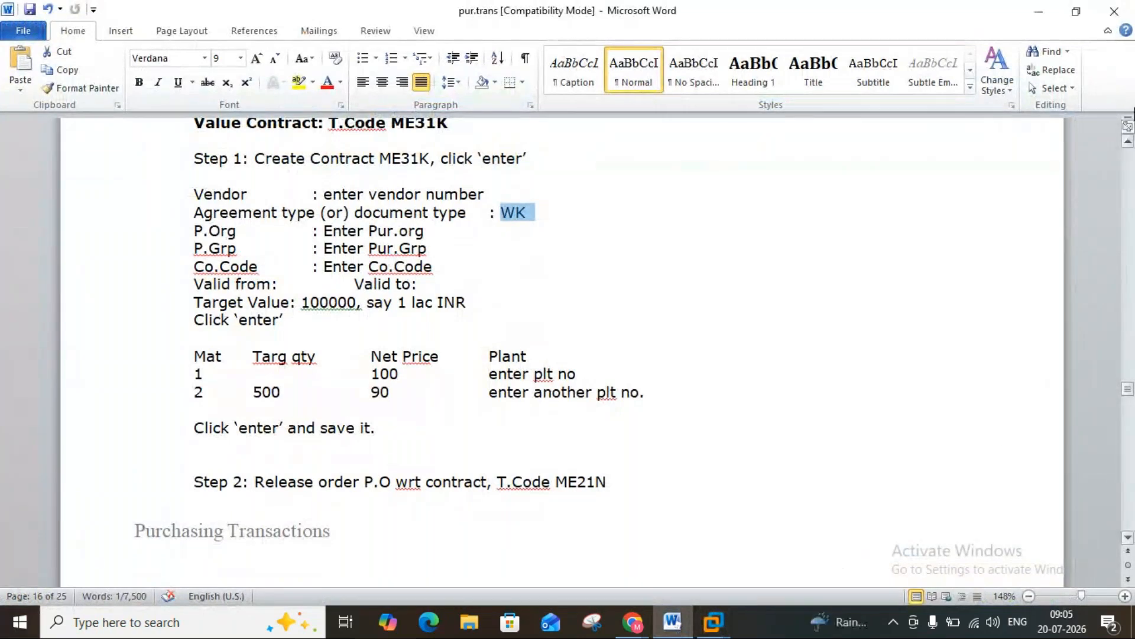
left_click(1129, 538)
left_click(1129, 538)
left_click(1128, 539)
left_click(1128, 538)
left_click(1128, 538)
left_click(1128, 538)
left_click(1128, 538)
left_click(1128, 538)
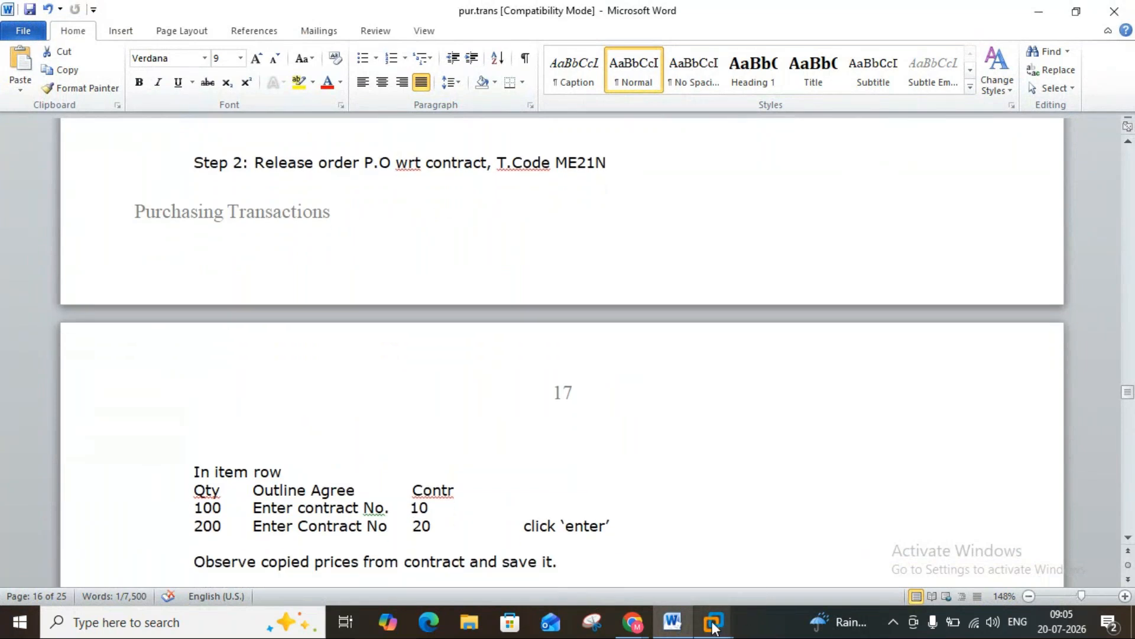
- Switch back to the SAP session, leave contract creation and start a new purchase order with ME21N
mouse_move(713, 627)
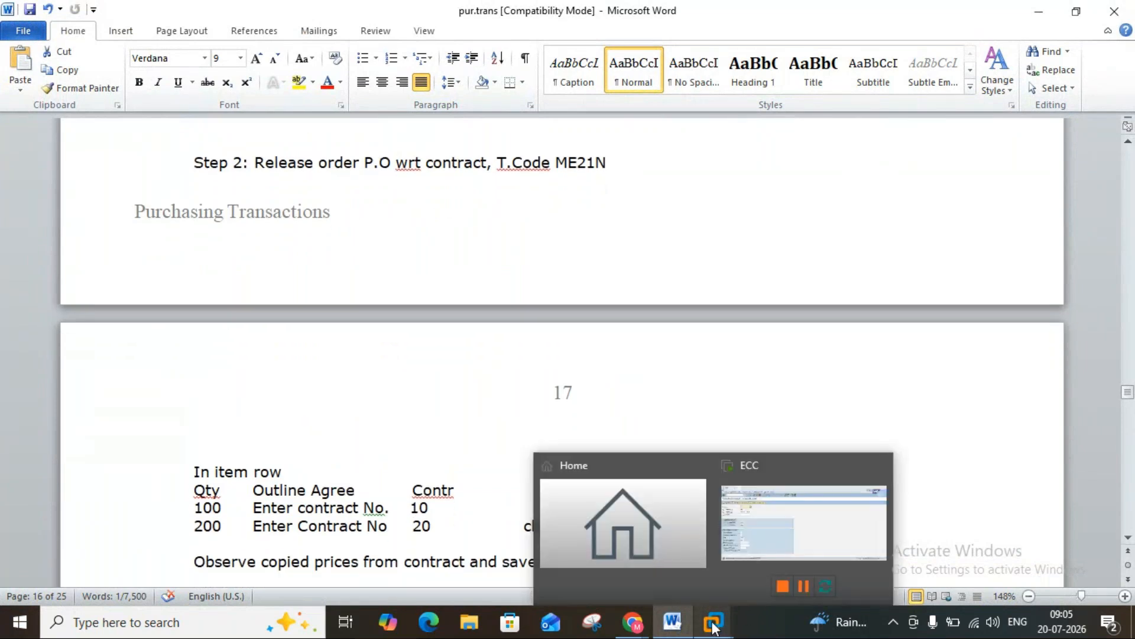
left_click(768, 530)
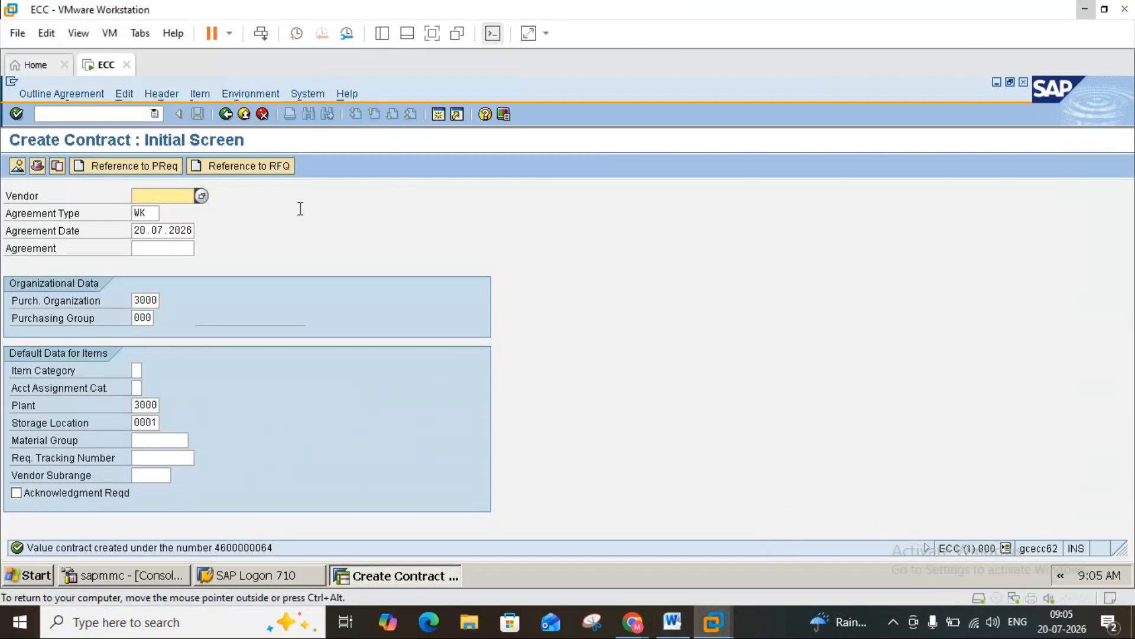
left_click(246, 114)
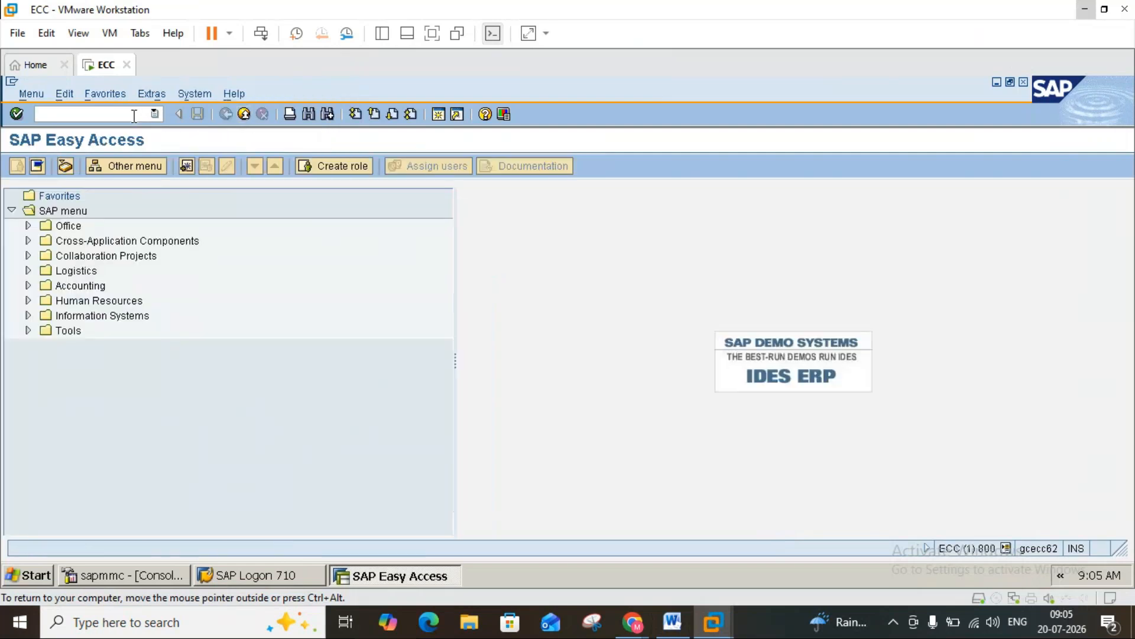
type("me21n")
key("Return")
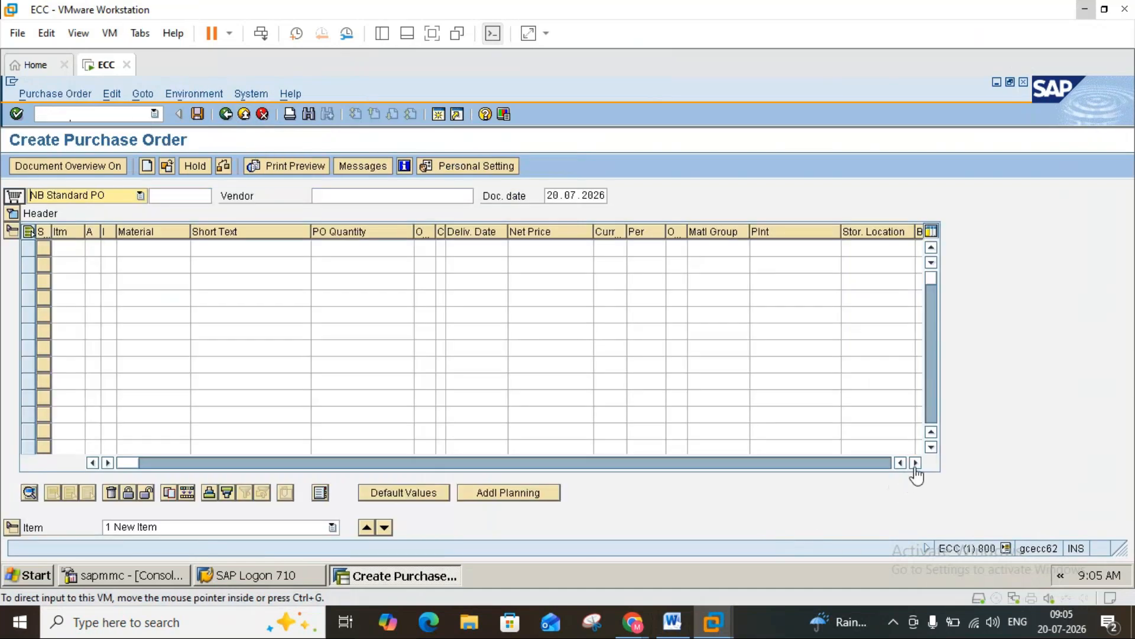
left_click(915, 464)
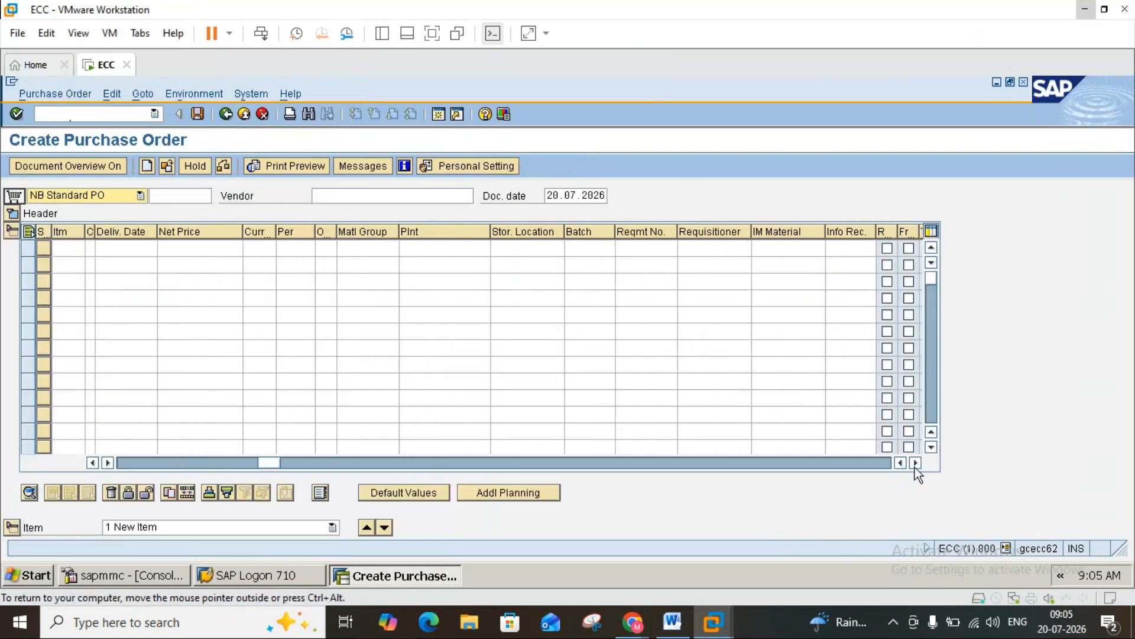
left_click(914, 467)
left_click(914, 467)
left_click(915, 467)
left_click(914, 467)
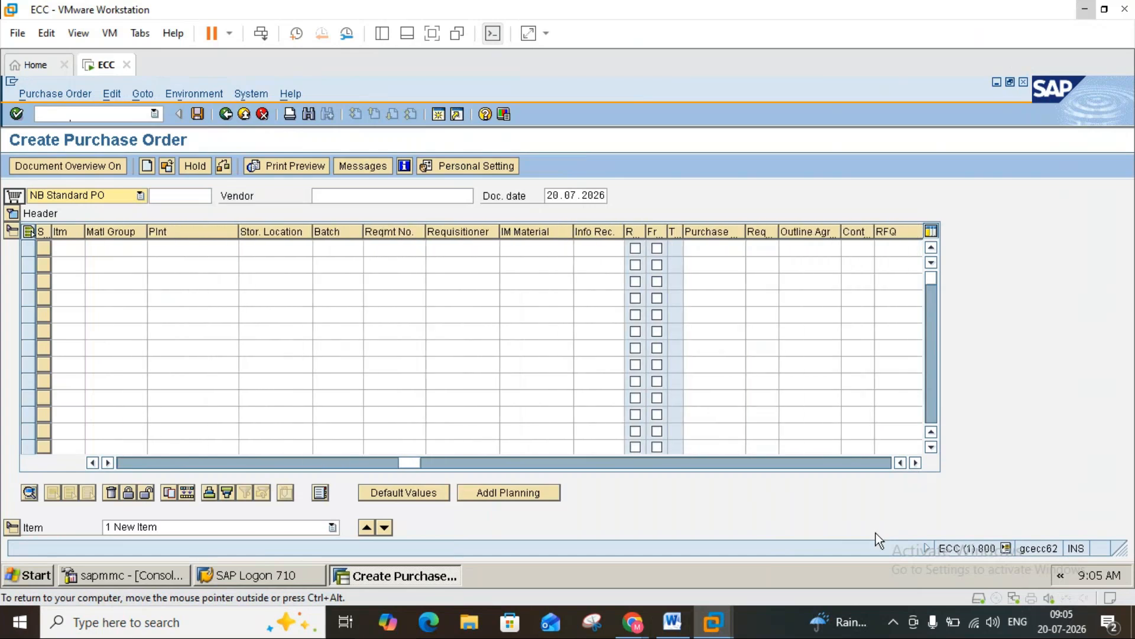
left_click(898, 247)
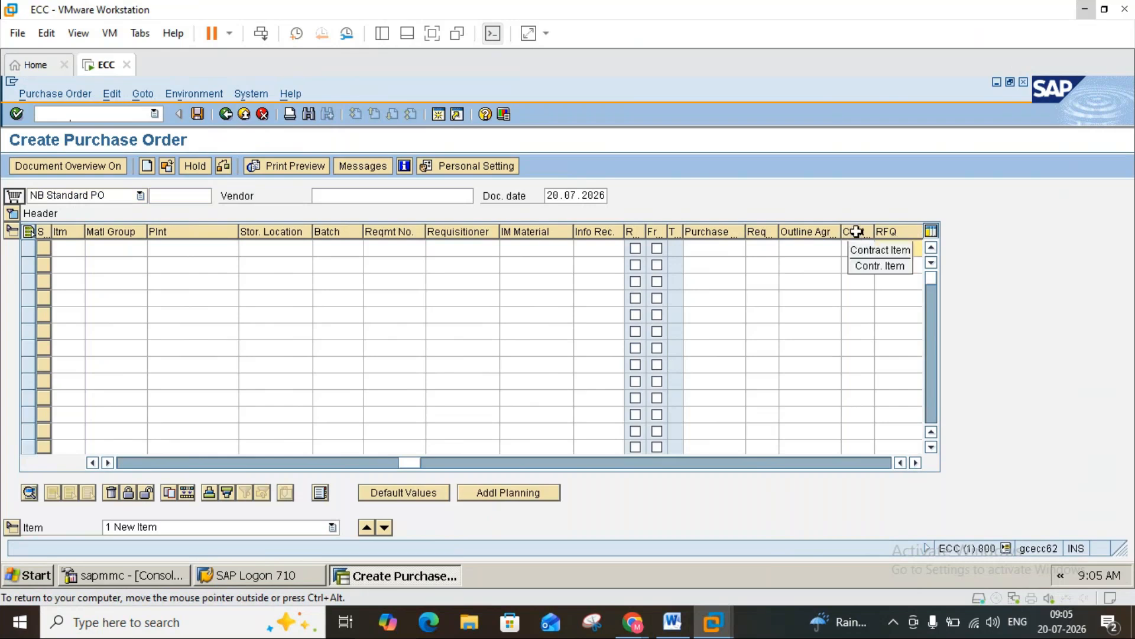
left_click(804, 248)
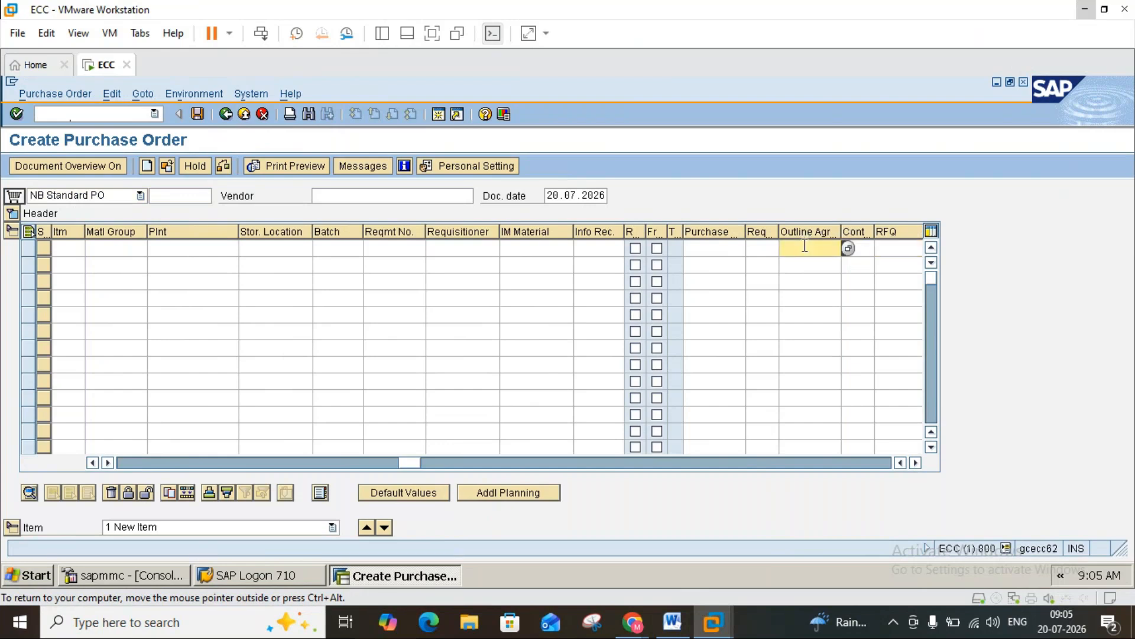
key("ctrl+v")
key("BackSpace")
type("4")
left_click(860, 247)
type("10")
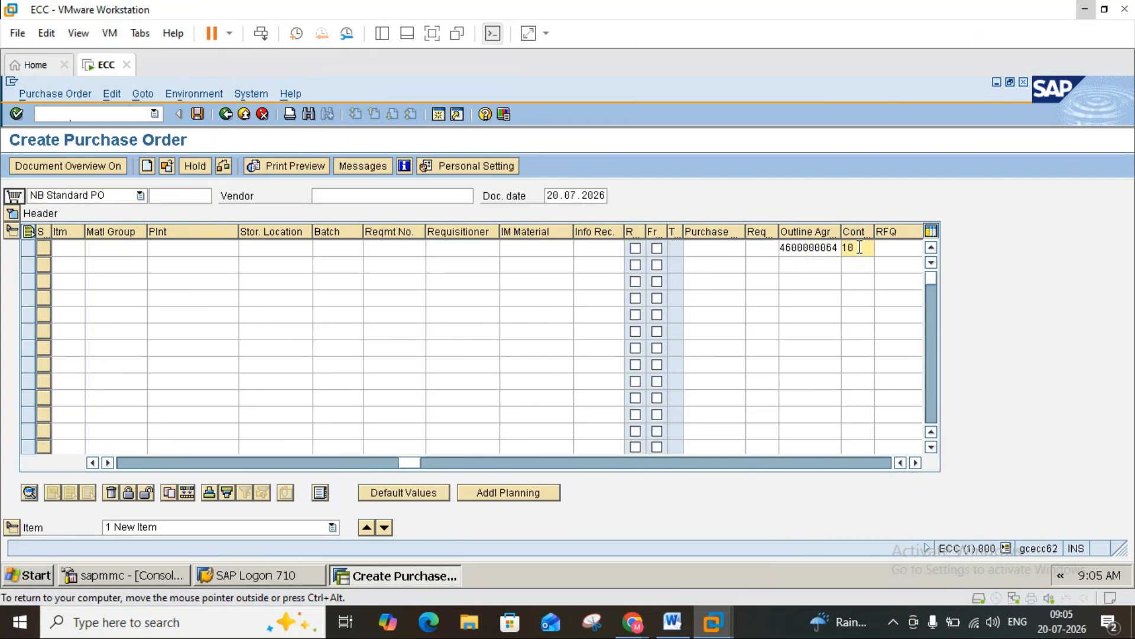
key("Return")
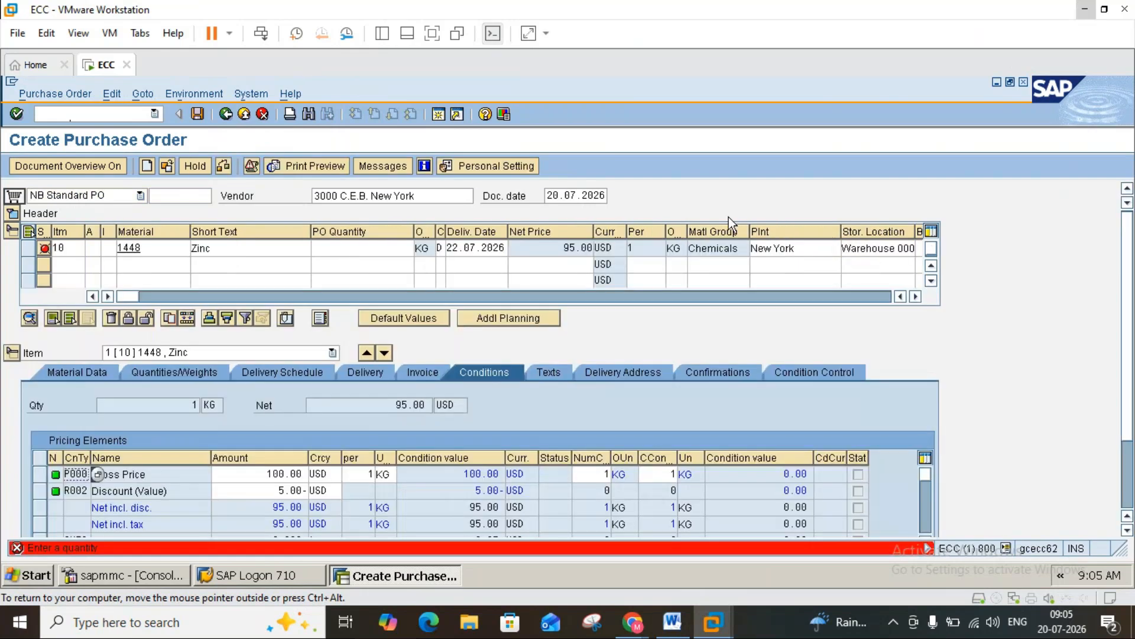
- Try a PO quantity of 100 for the Zinc item and leave the purchase order without saving it
left_click(370, 247)
type("1")
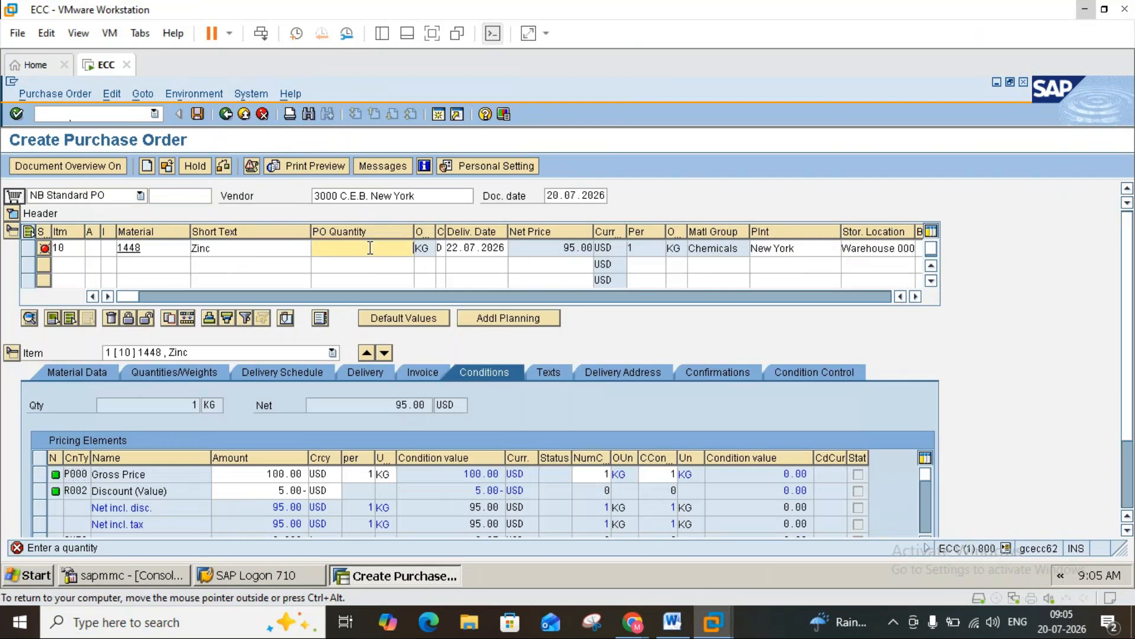
type("00")
key("Return")
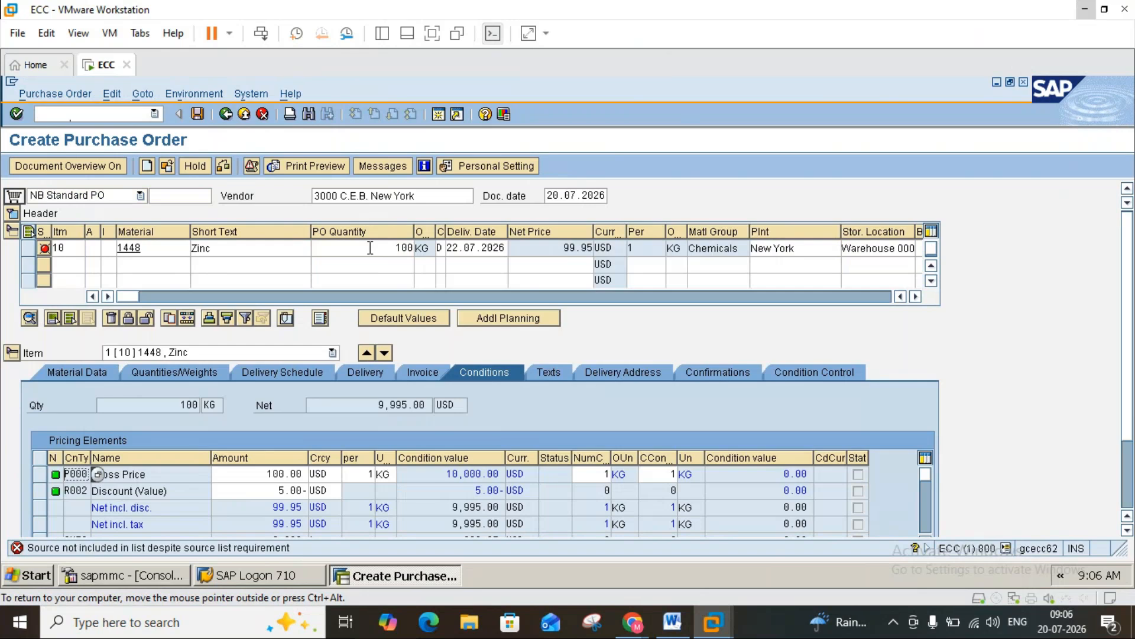
left_click(247, 115)
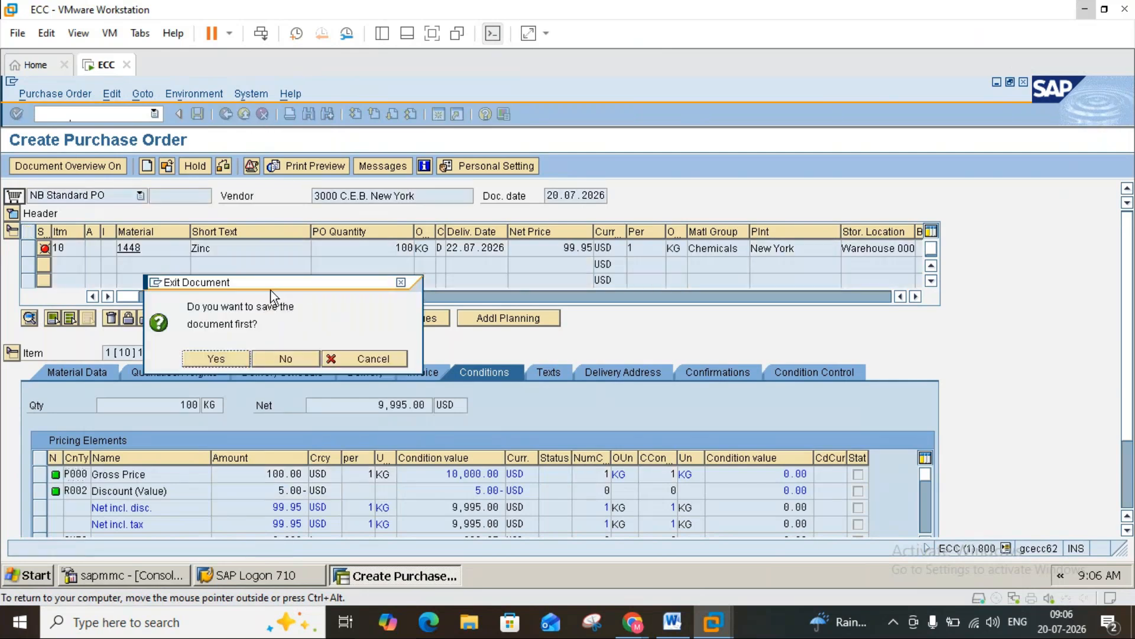
left_click(279, 358)
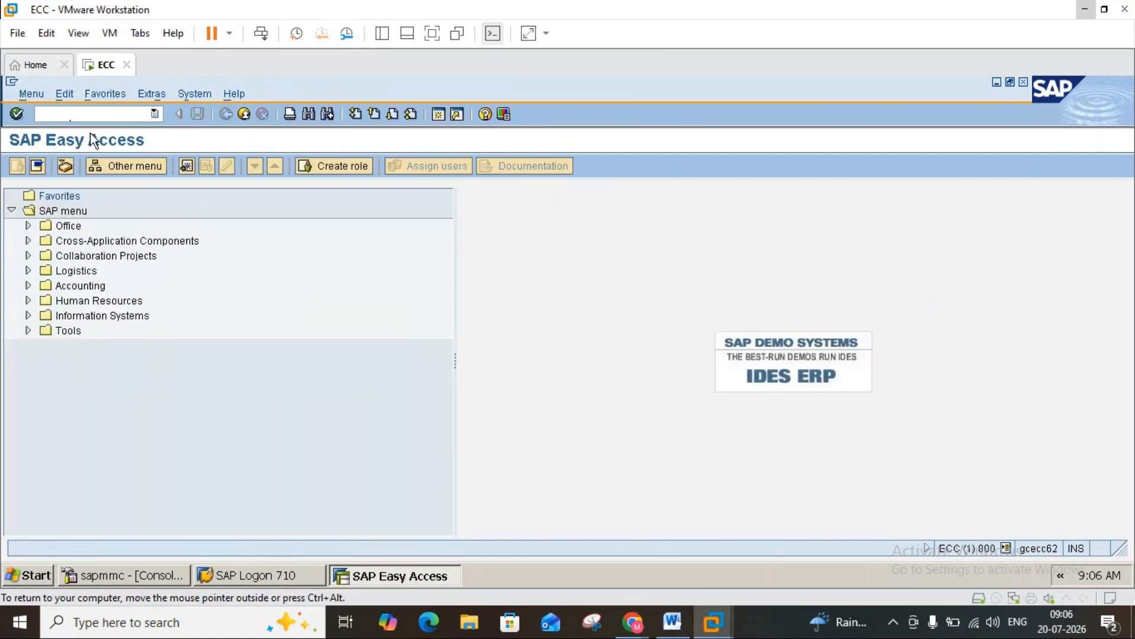
type("m")
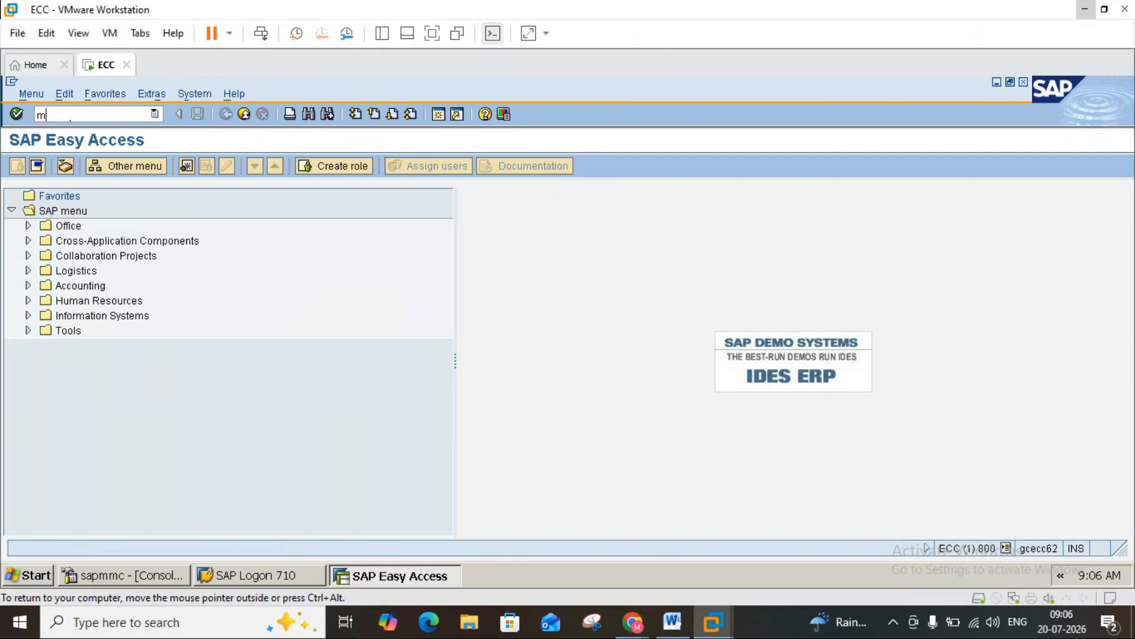
type("e32k")
key("Return")
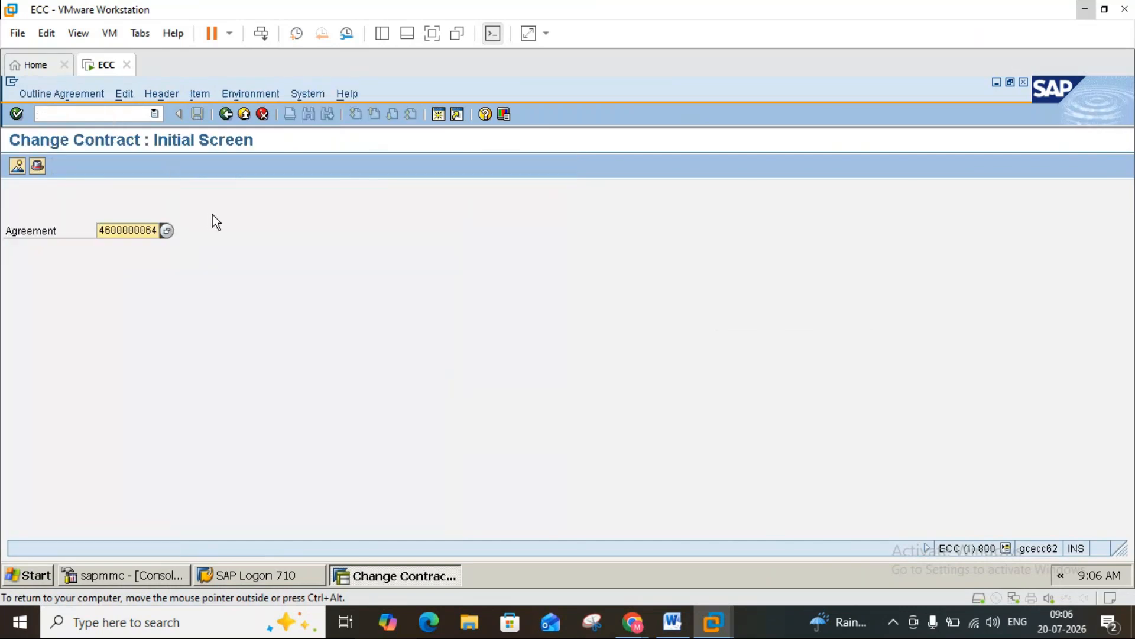
key("Return")
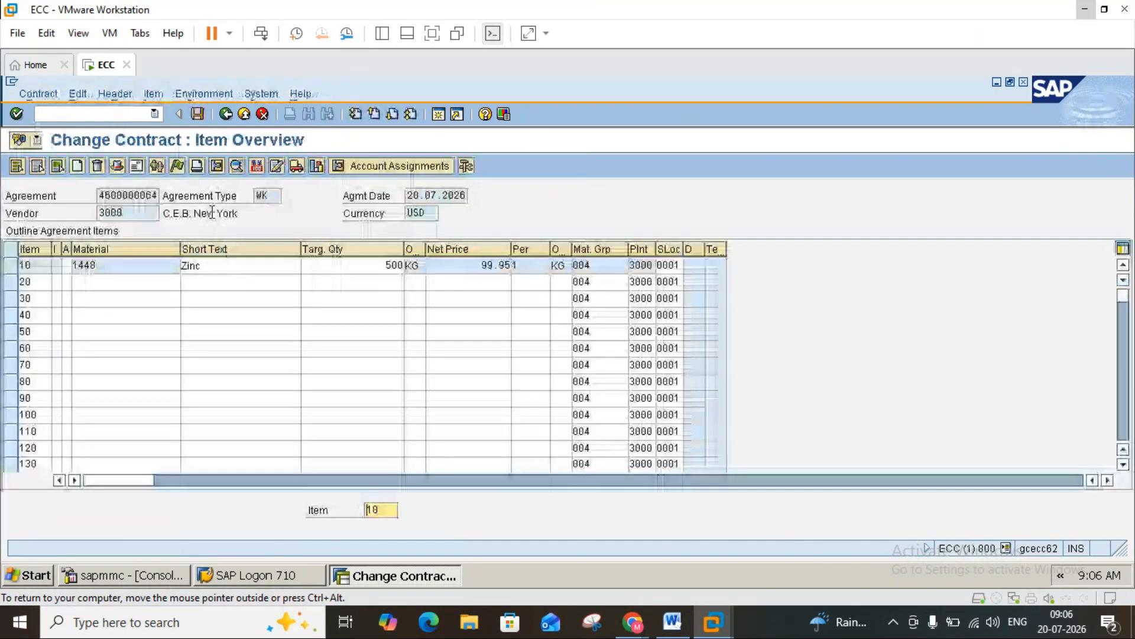
left_click(17, 267)
left_click(155, 94)
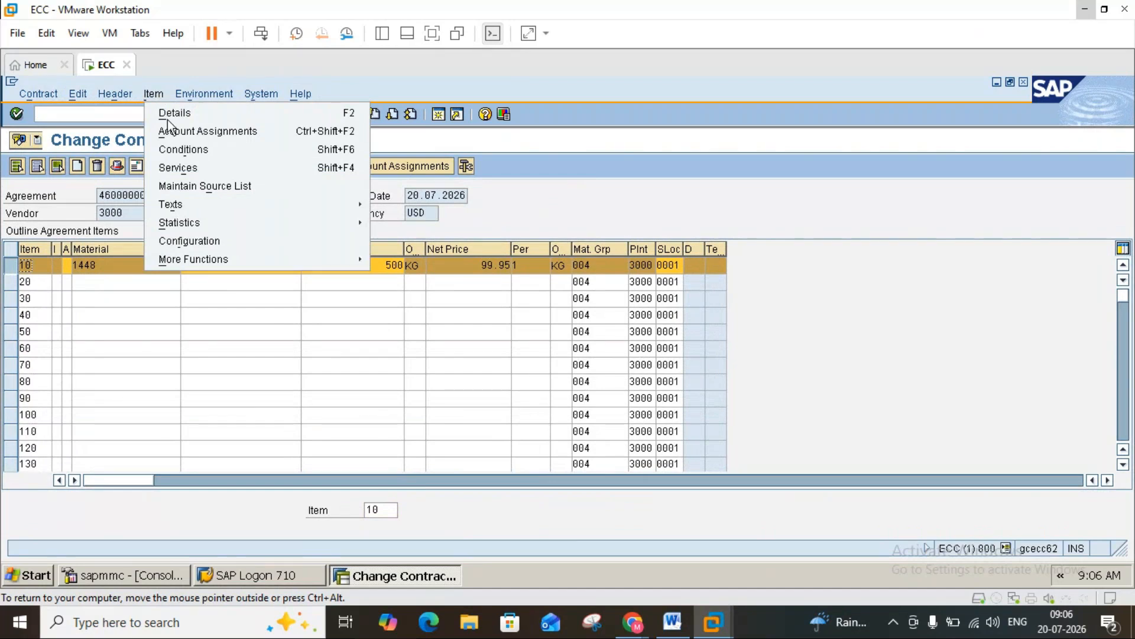
left_click(218, 188)
- Add a source list record valid from 20.07.2026 to 31.07.2026, mark it as fixed and save
left_click(66, 296)
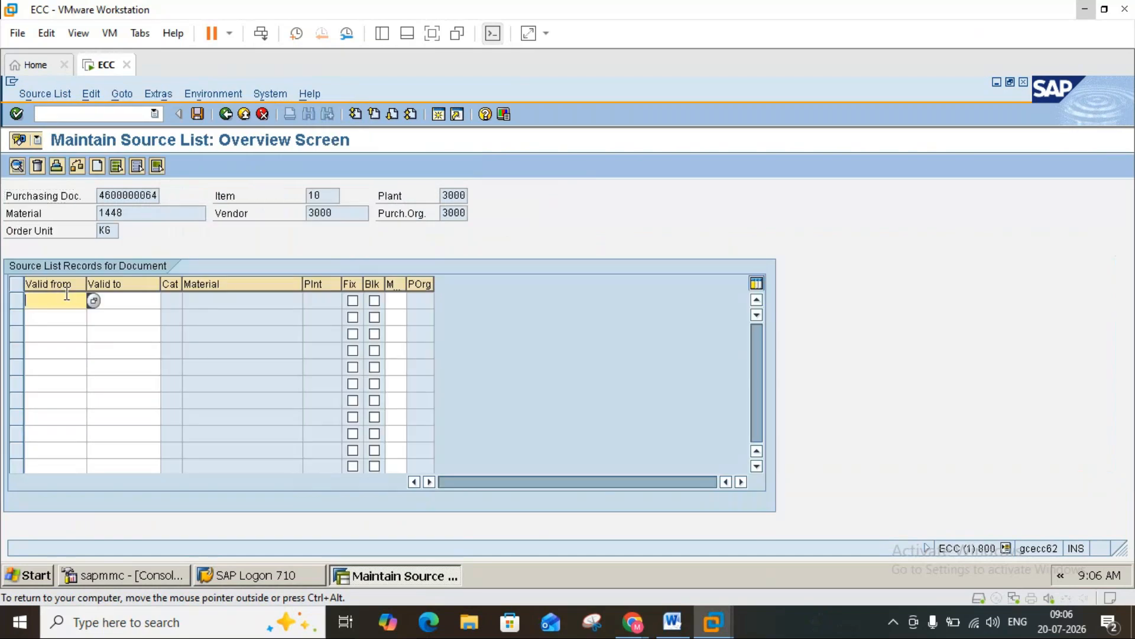
left_click(91, 300)
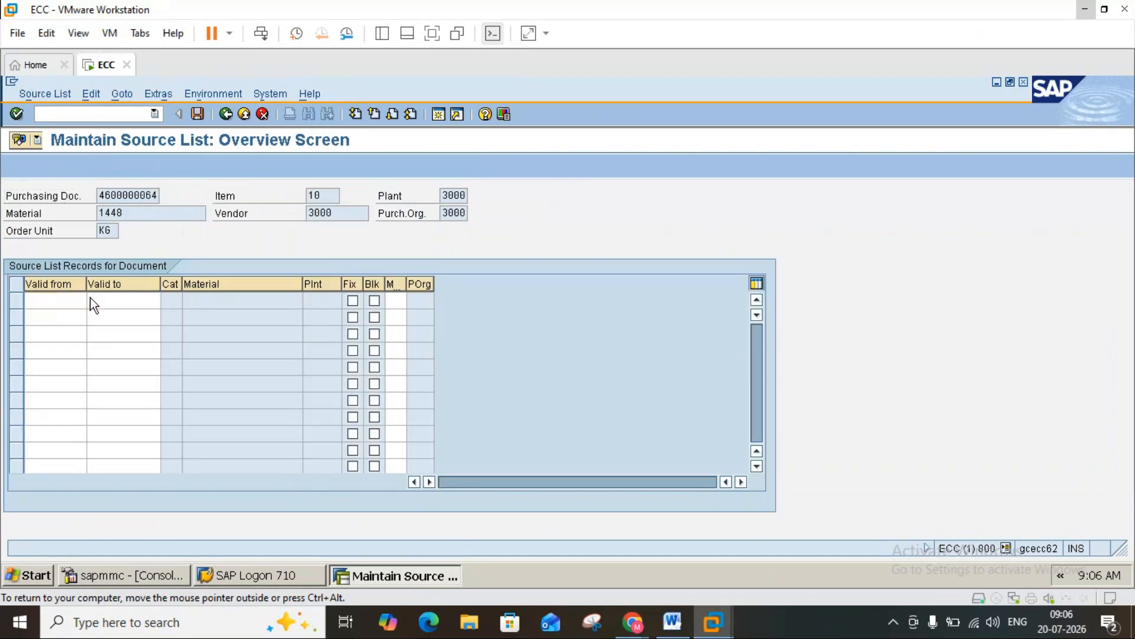
double_click(178, 402)
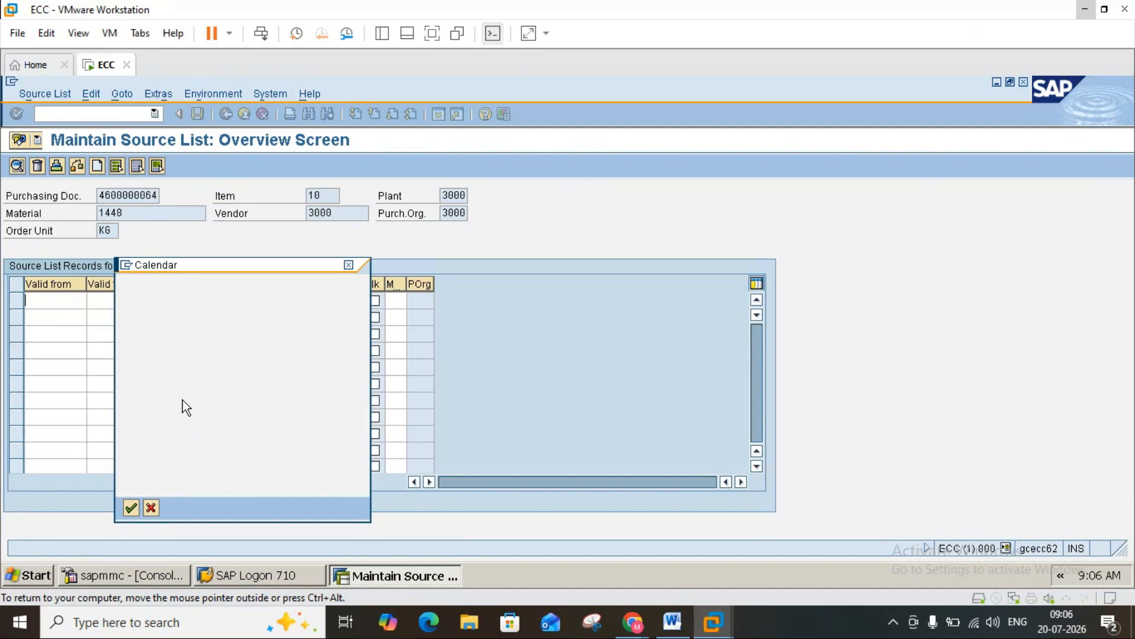
left_click(140, 301)
left_click(168, 301)
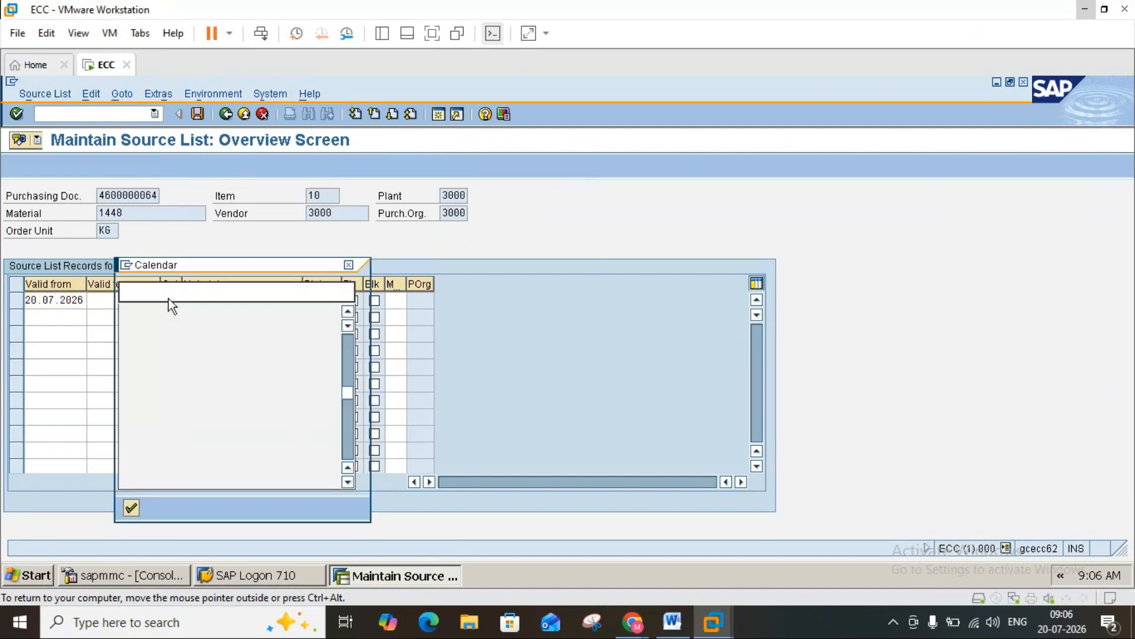
double_click(275, 417)
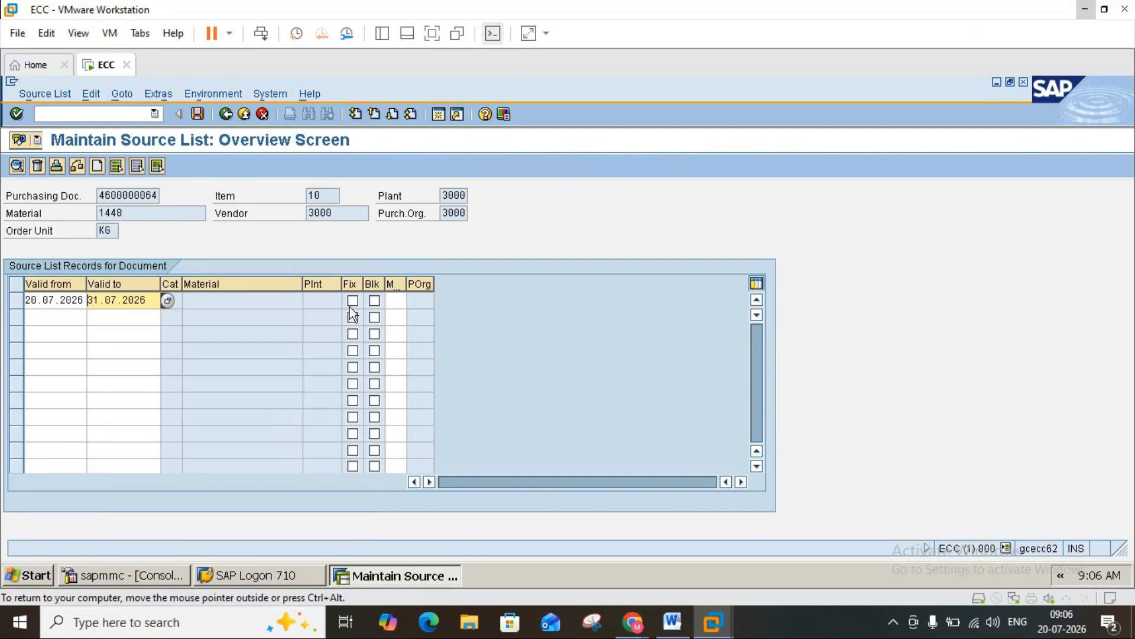
left_click(353, 301)
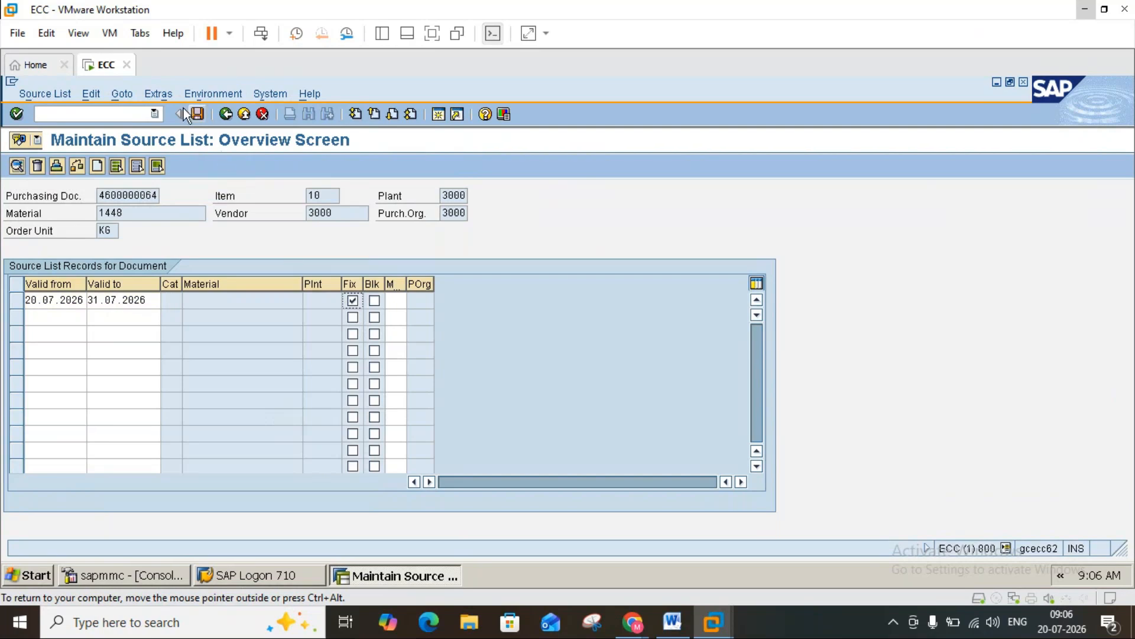
left_click(204, 113)
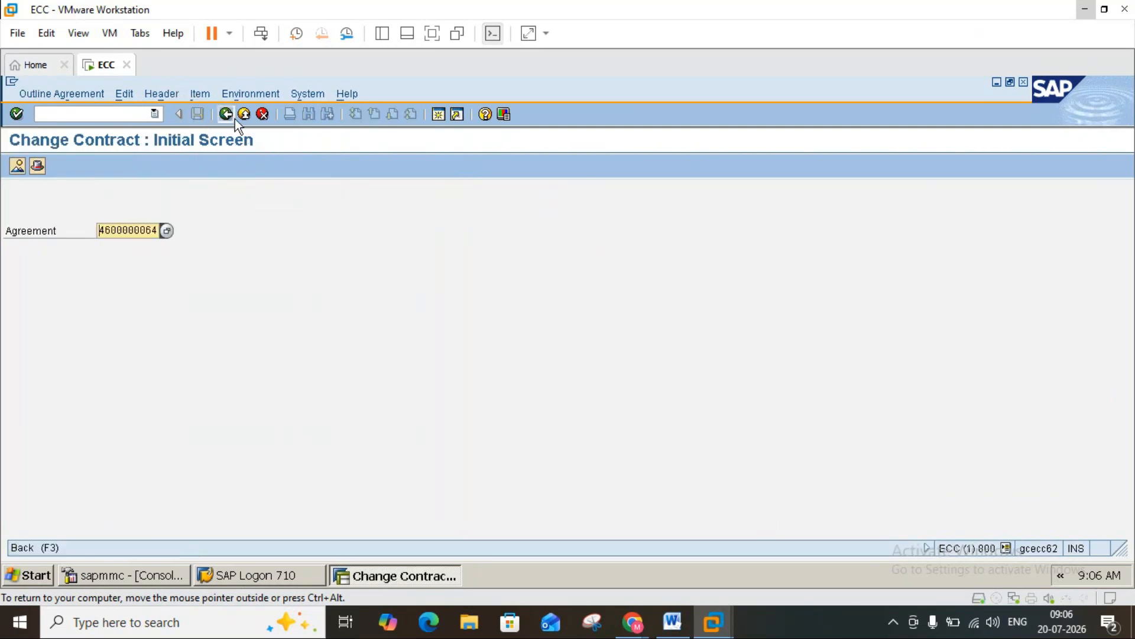
- Leave contract maintenance while staying logged on, and start a new purchase order with ME21N
left_click(246, 117)
left_click(246, 119)
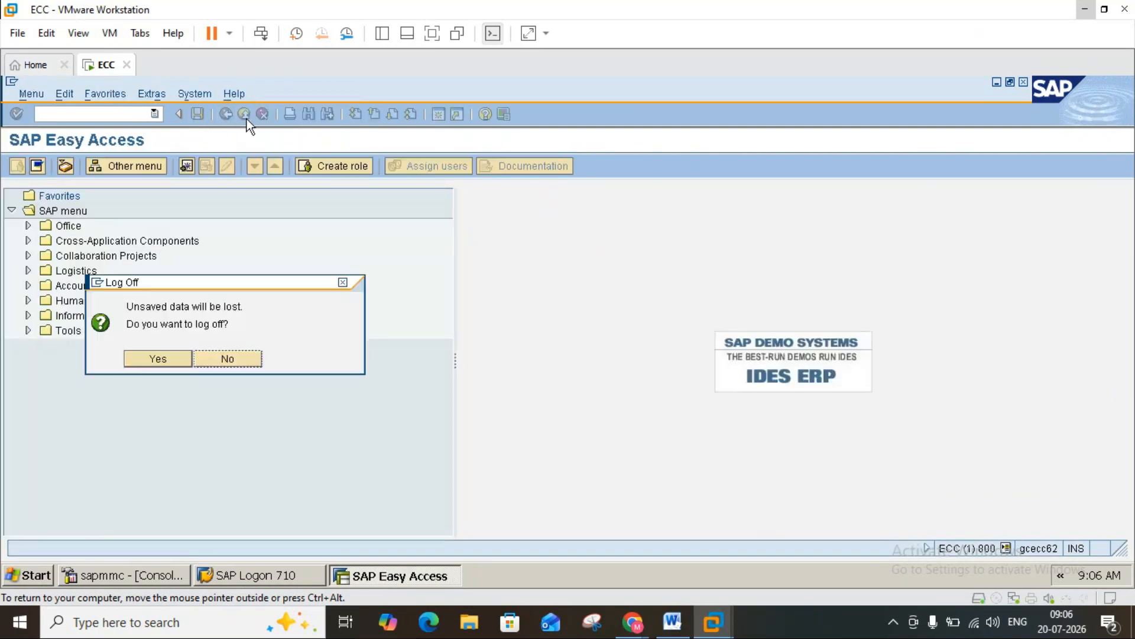
left_click(222, 361)
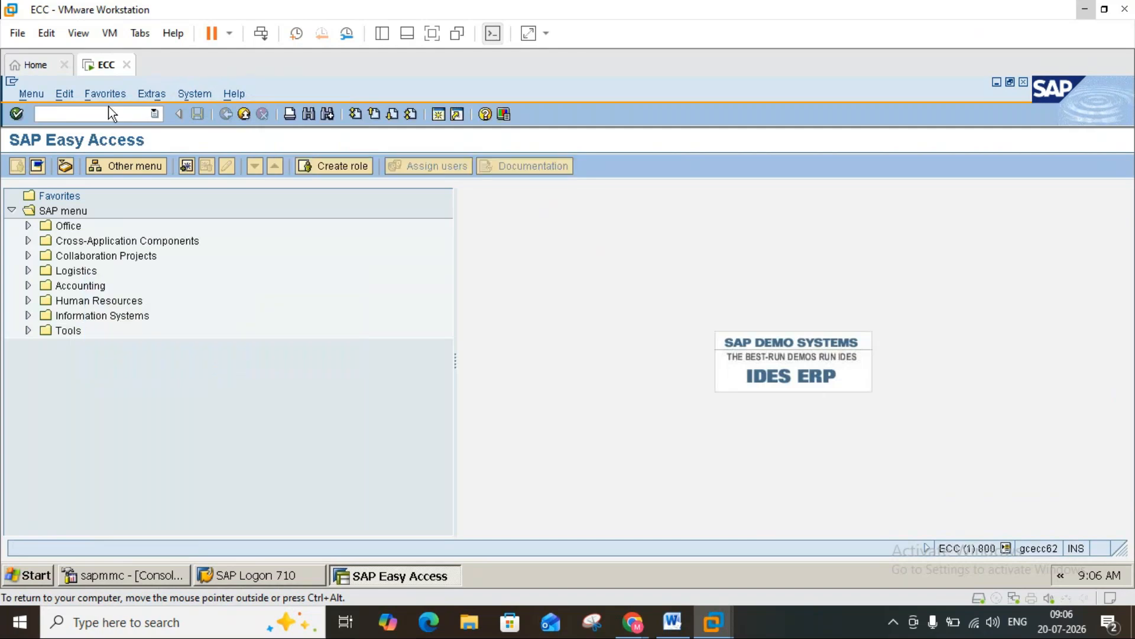
type("me21n")
key("Return")
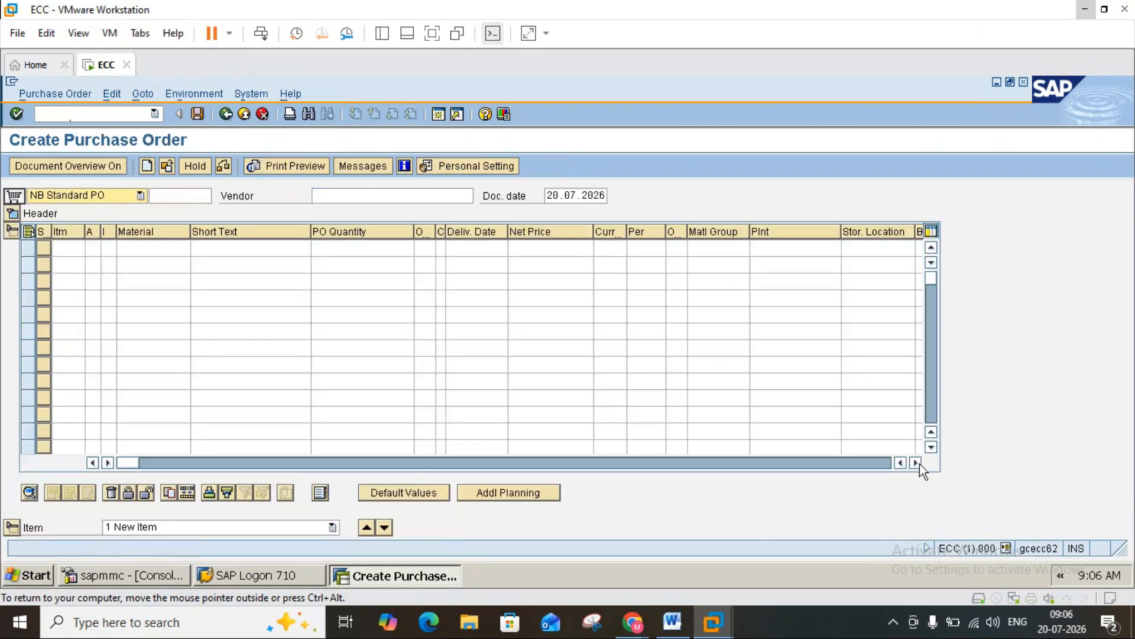
left_click_drag(917, 463, 919, 464)
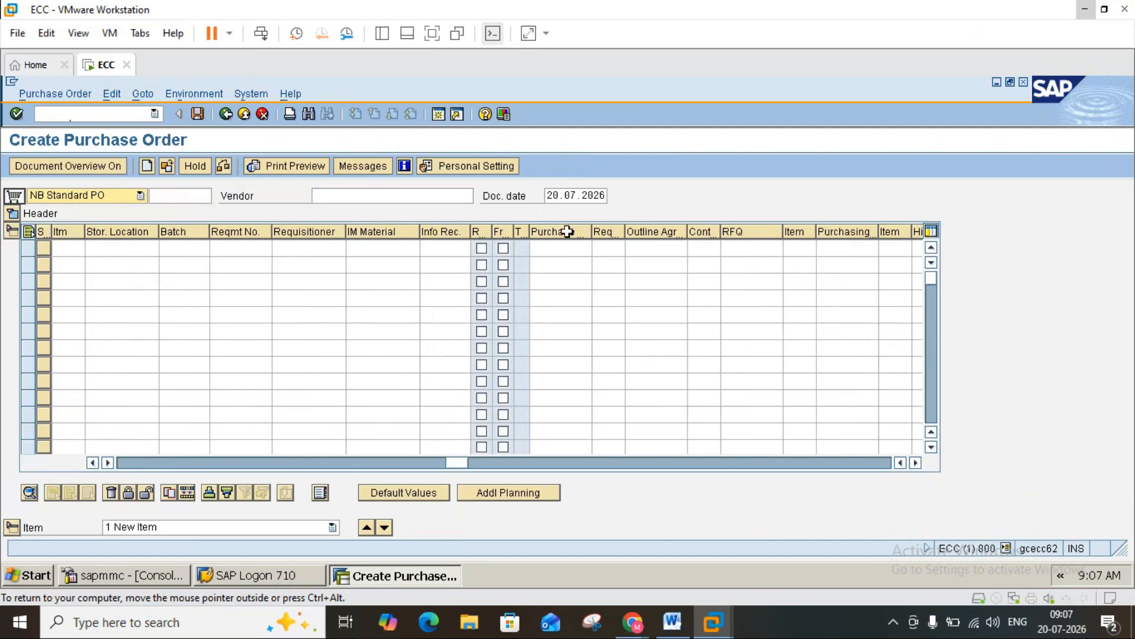
left_click(654, 253)
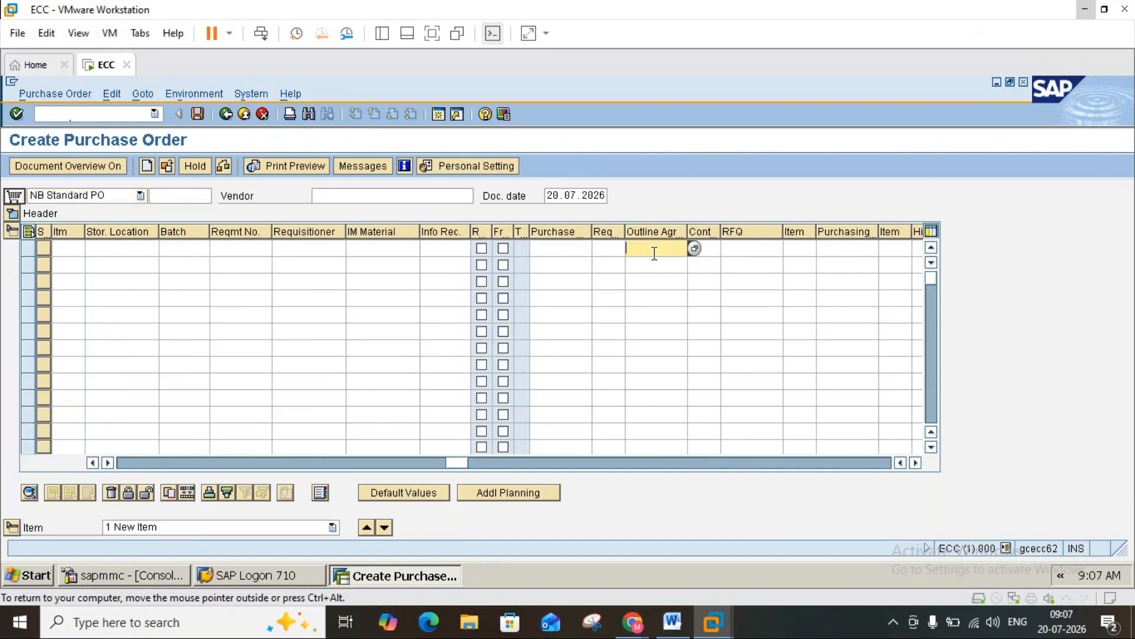
key("ctrl+v")
key("BackSpace")
type("4")
left_click(714, 250)
type("1")
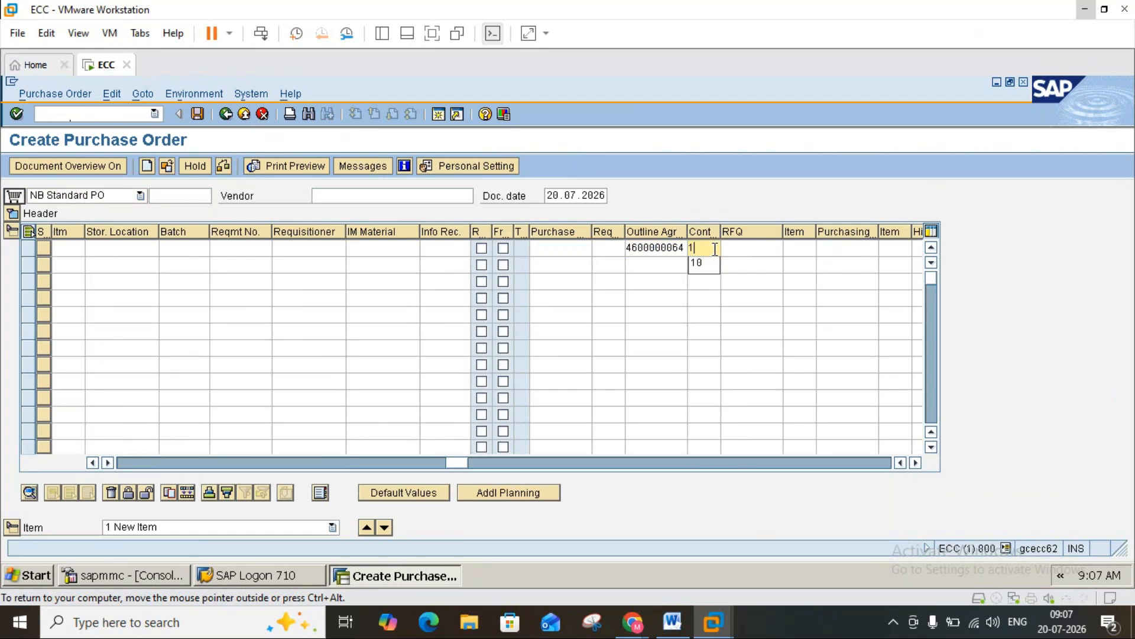
type("0")
key("Return")
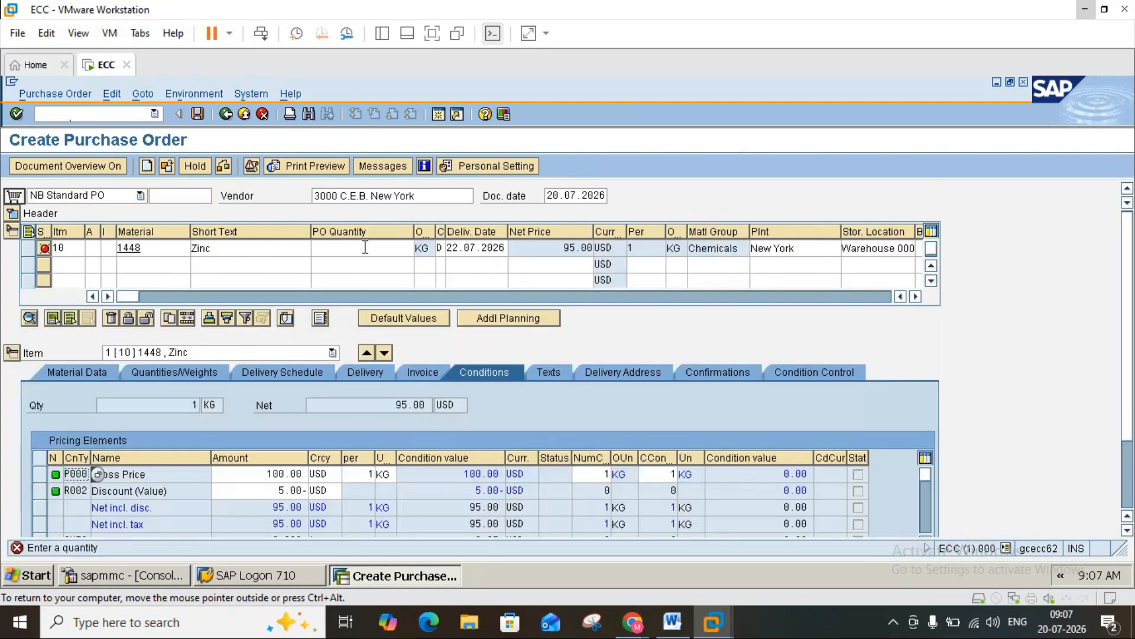
- Try a PO quantity of 200 KG for the Zinc item
left_click(374, 247)
type("200")
key("Return")
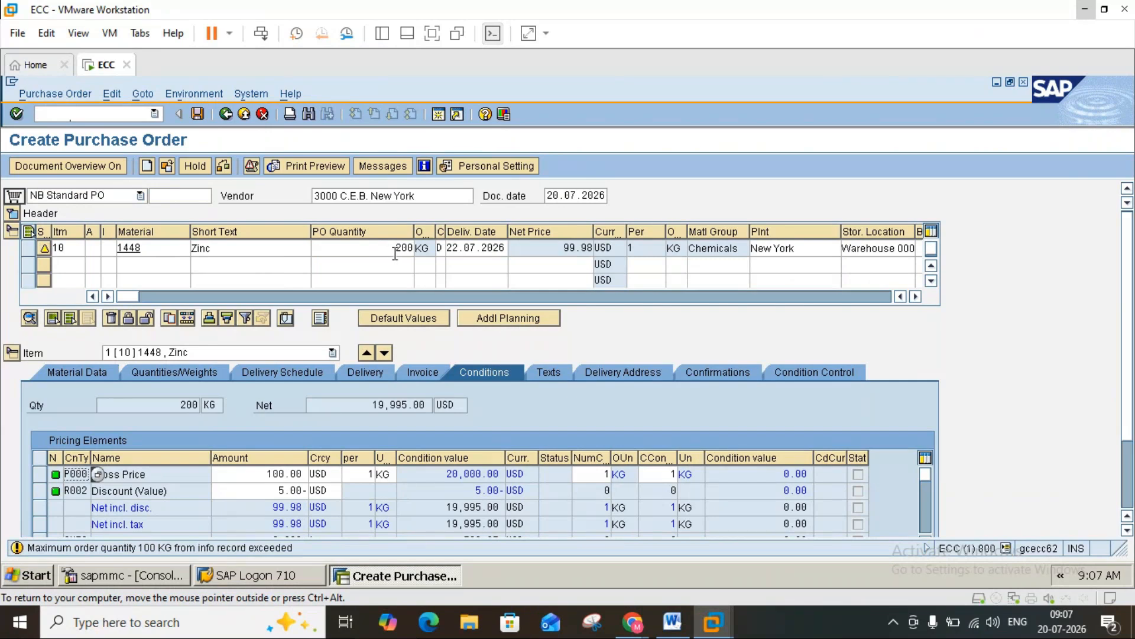
- Set the Zinc item's PO quantity to 100 KG
left_click(395, 253)
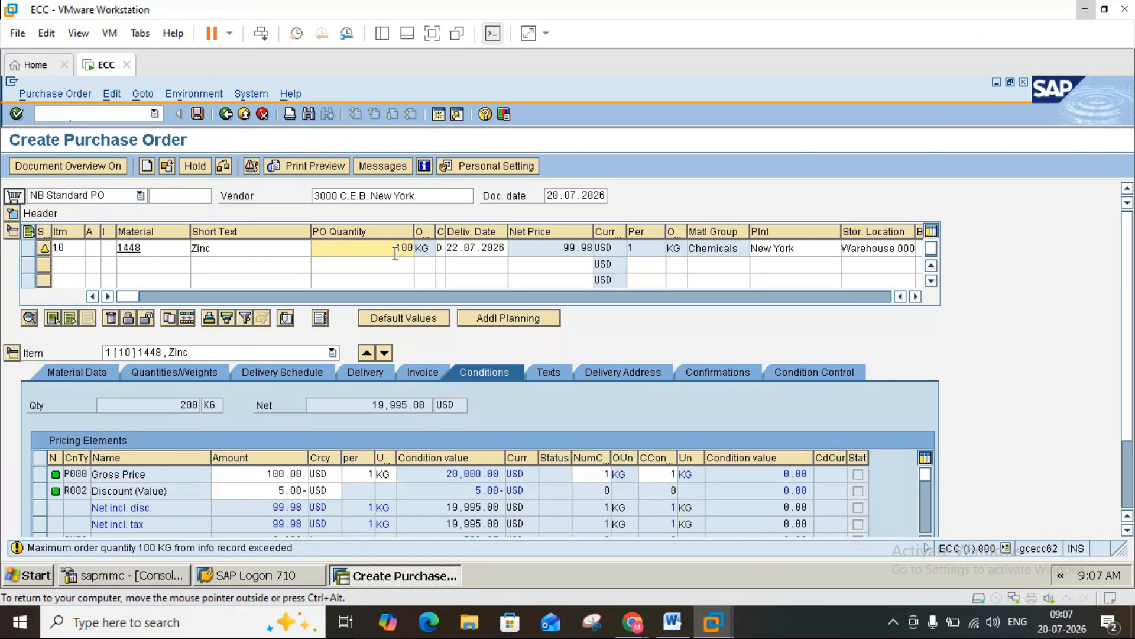
type("1")
key("Return")
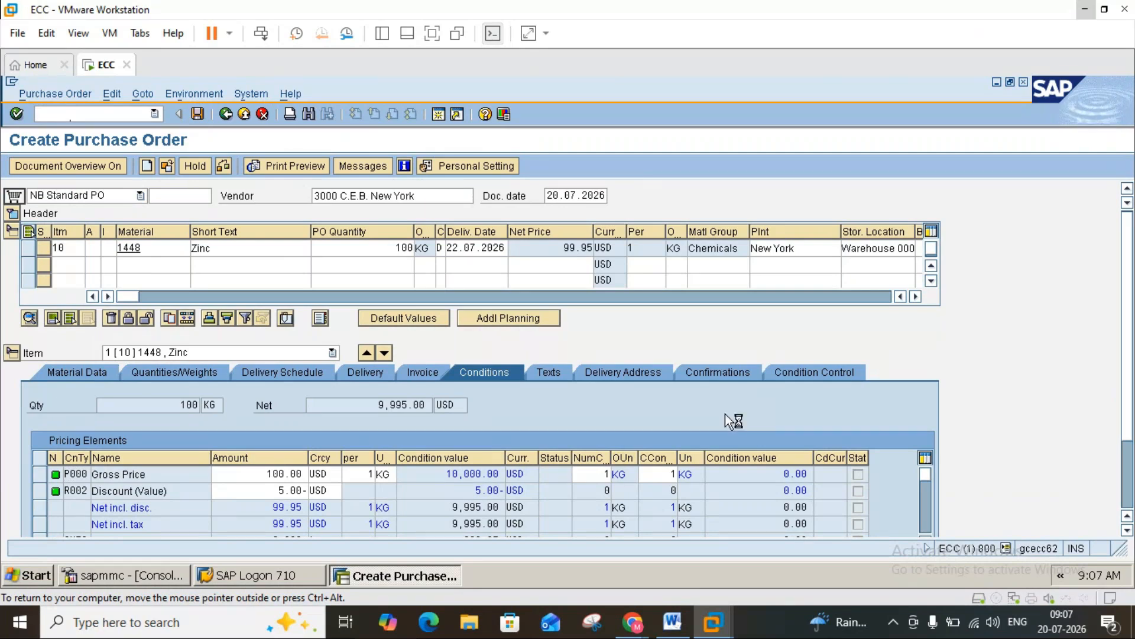
- Switch to the Word notes and read the release order item rows and the steps following them
left_click(673, 629)
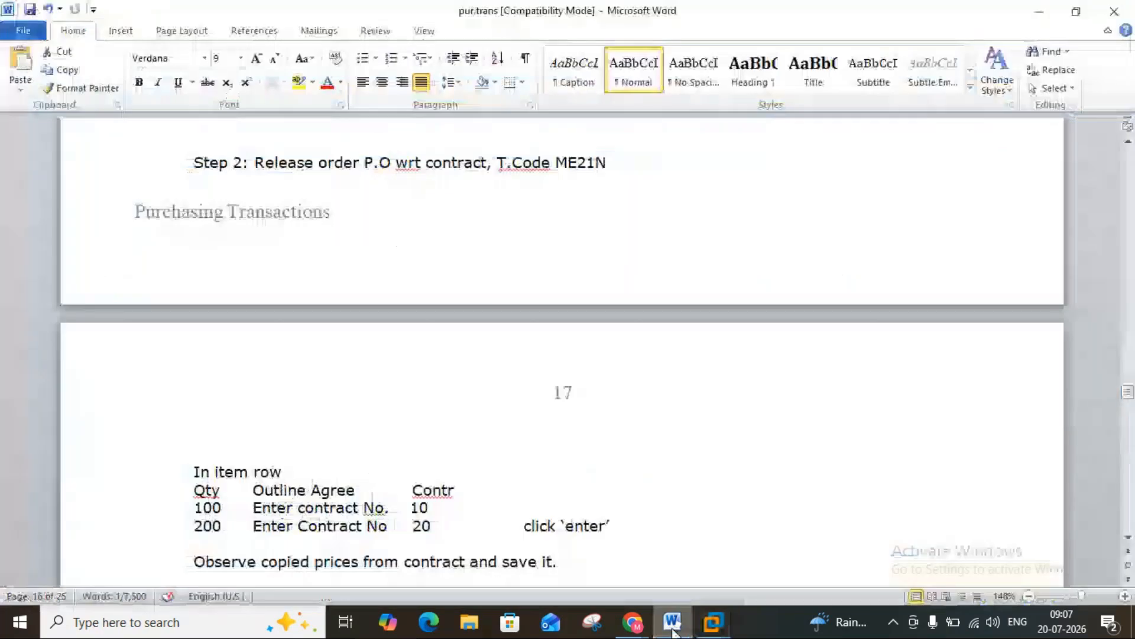
left_click(1129, 537)
scroll(1130, 541, "down", 4)
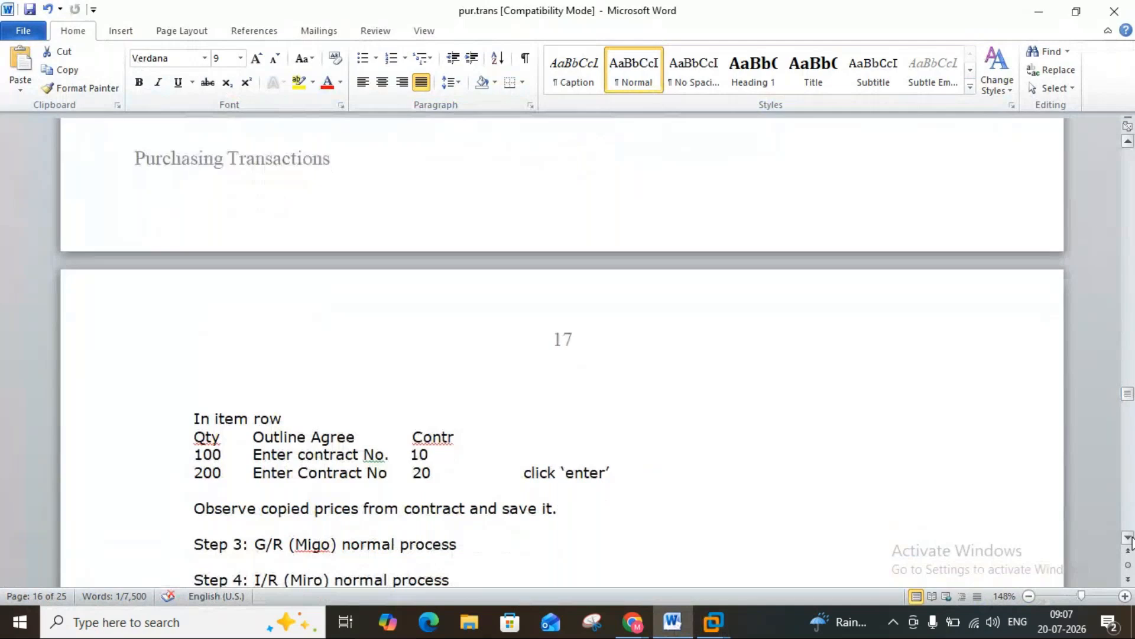
scroll(1130, 541, "down", 3)
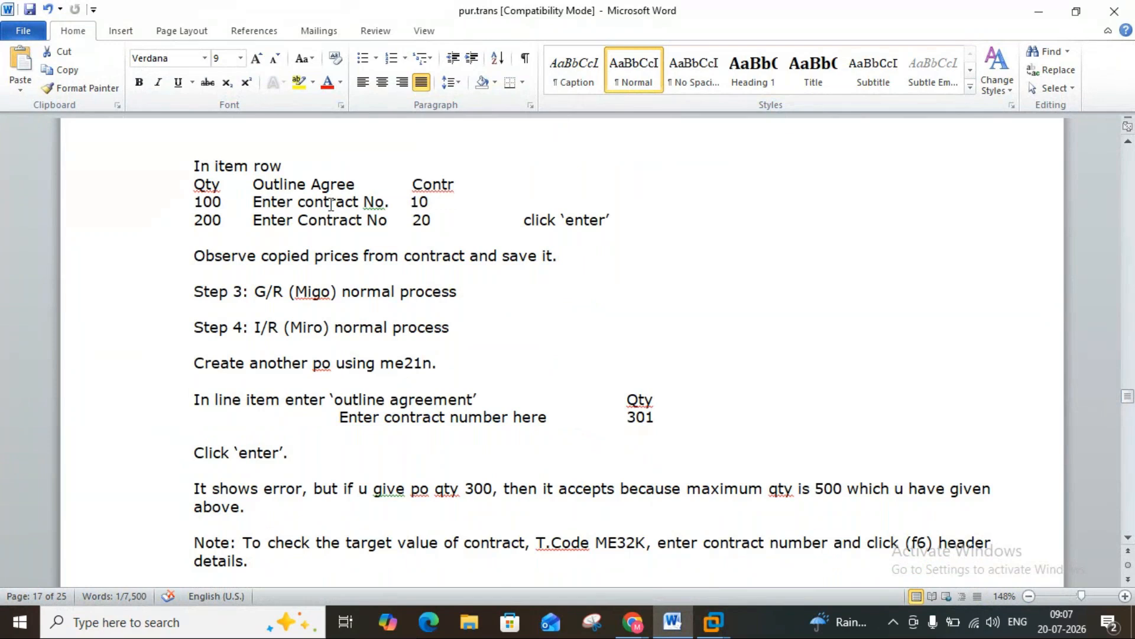
left_click(195, 220)
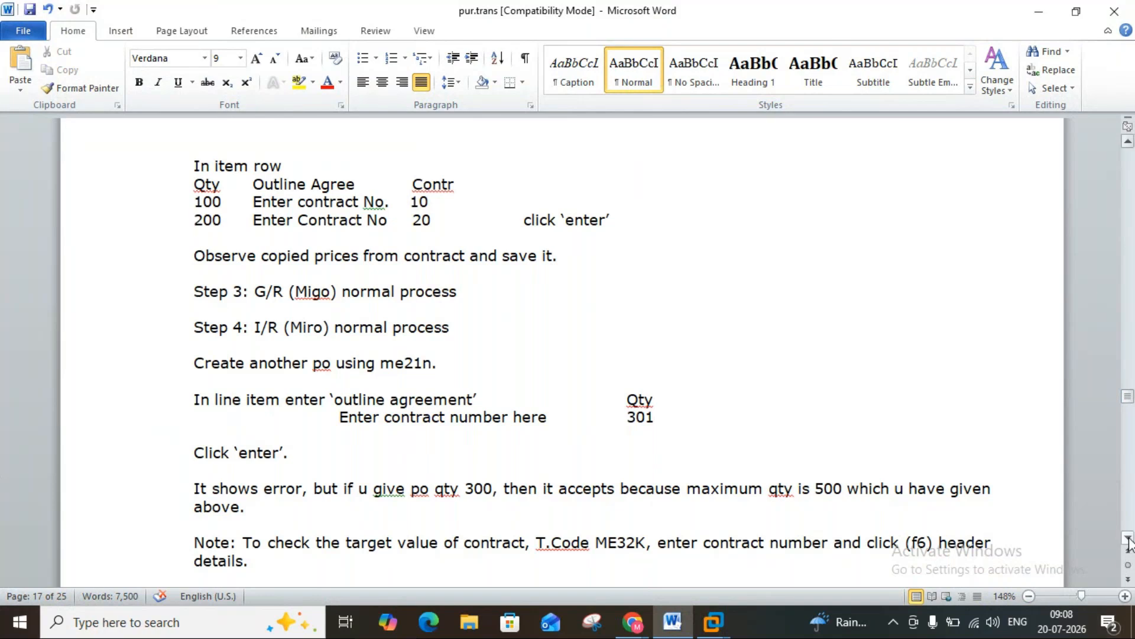
- Read the rest of the value contract notes and the centrally agreed contract section, including its reference purchase organization assignment path
scroll(1129, 539, "down", 4)
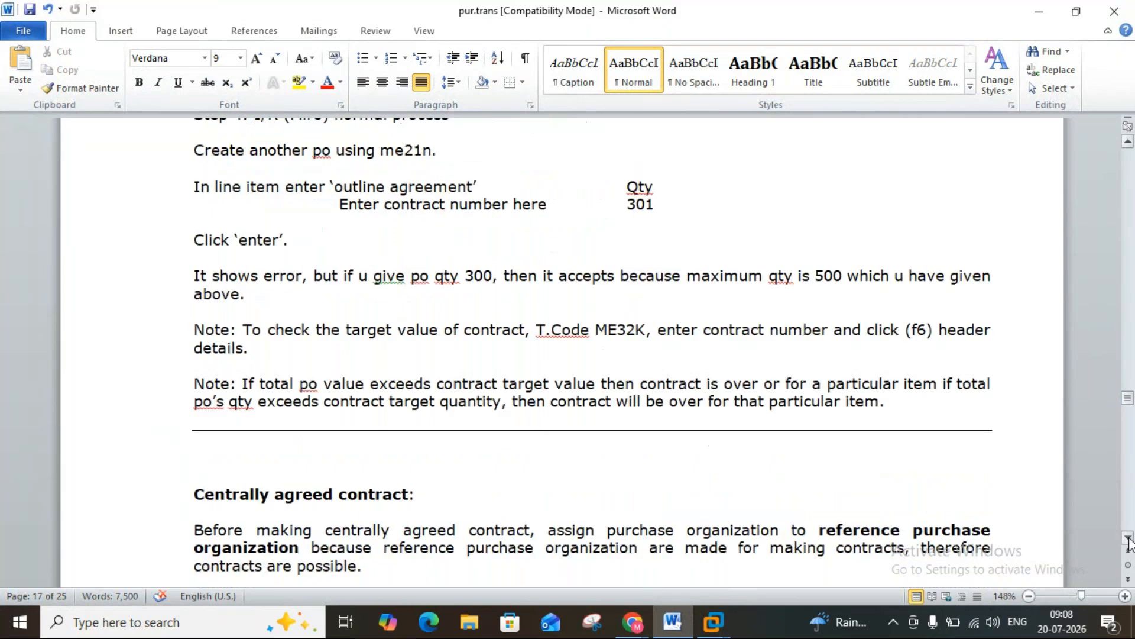
scroll(1129, 539, "down", 1)
scroll(1129, 539, "down", 2)
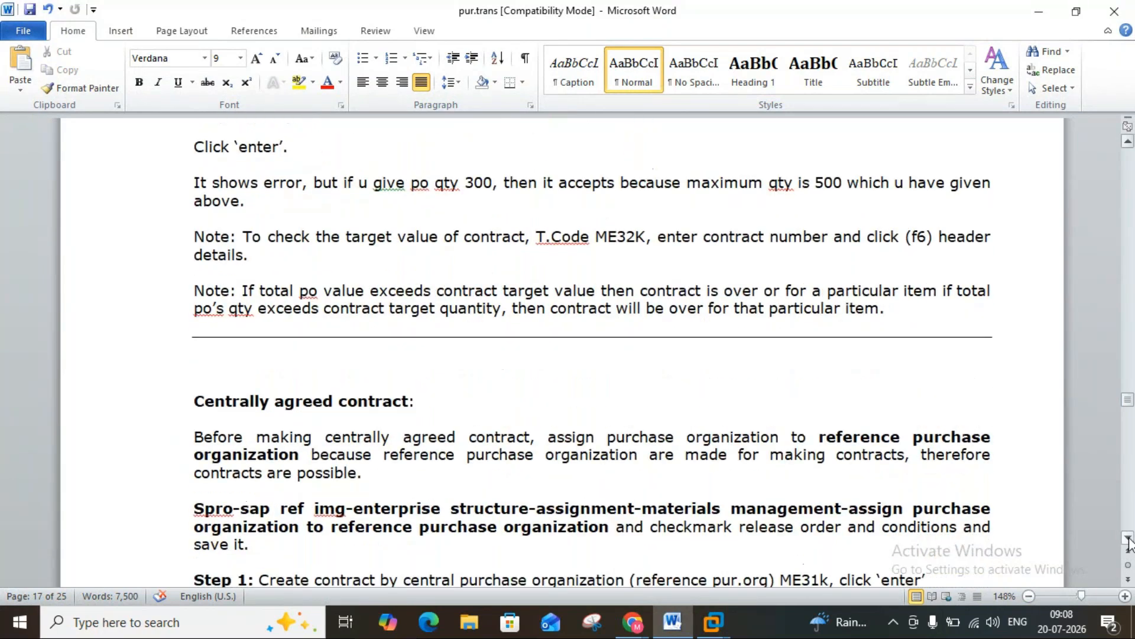
scroll(1129, 540, "down", 2)
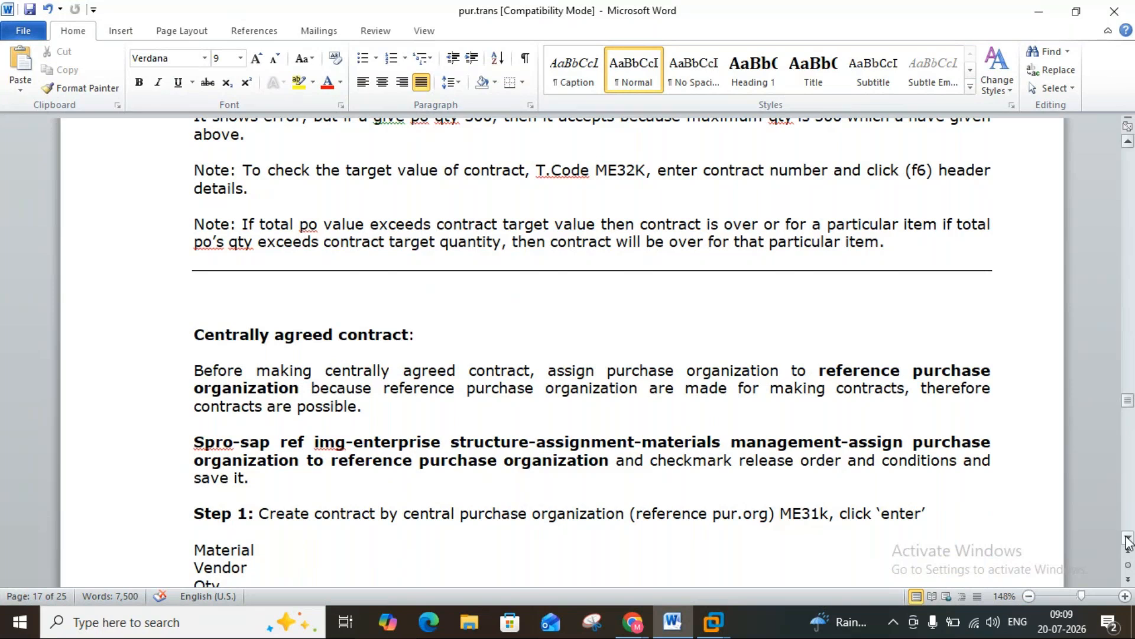
scroll(1127, 543, "down", 2)
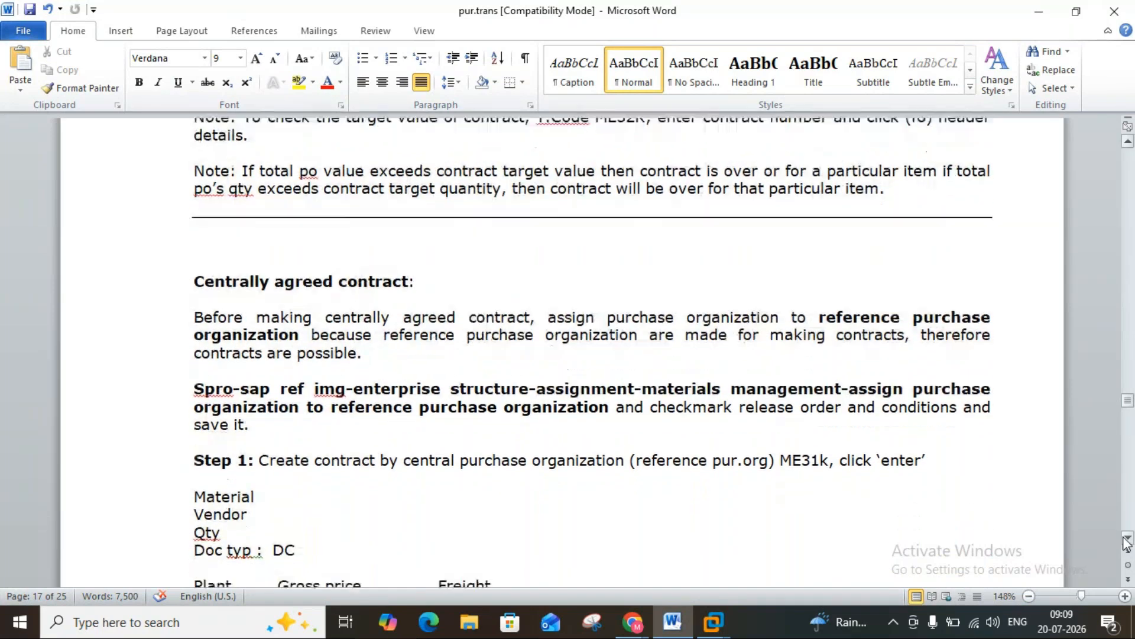
scroll(1127, 543, "down", 2)
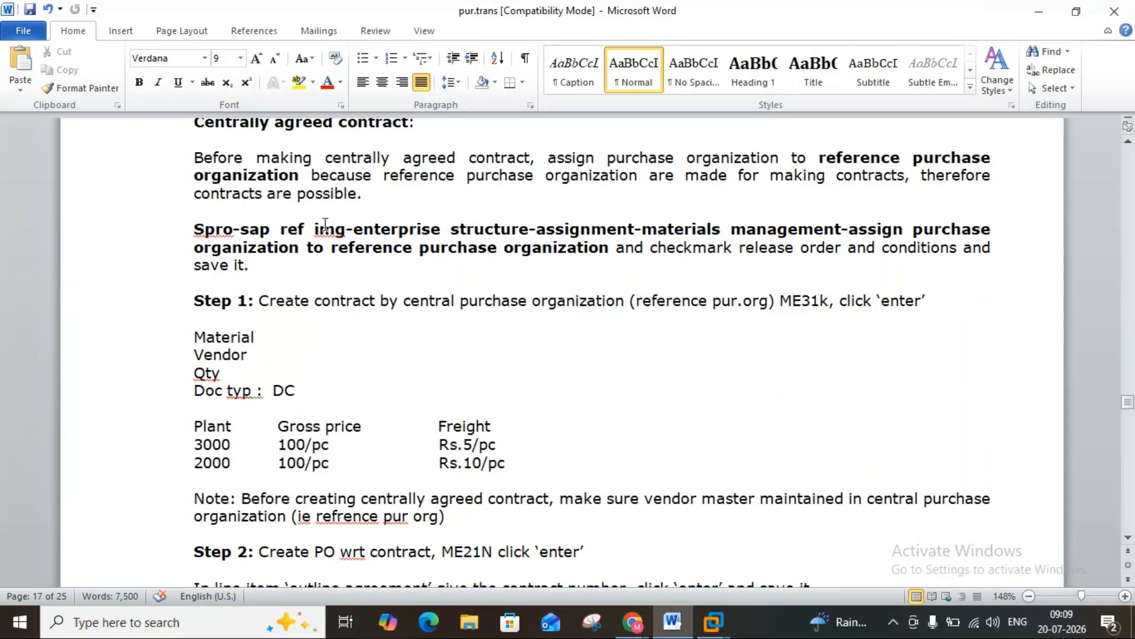
- Switch to SAP in VMware Workstation, leave the purchase order, and open the SAP Reference IMG through transaction spro
mouse_move(712, 621)
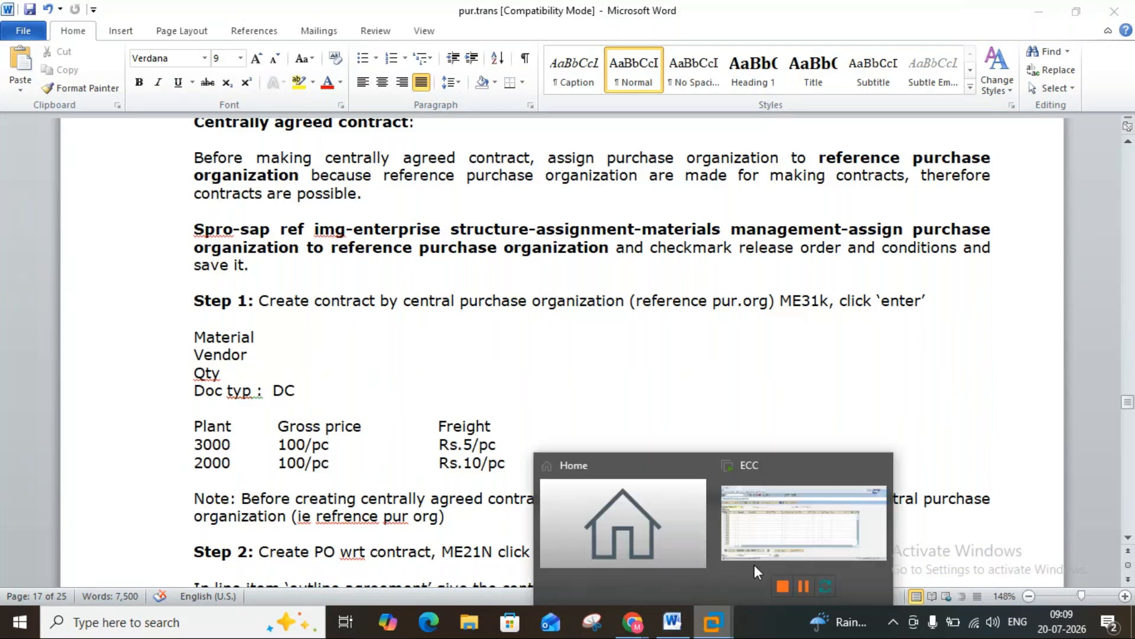
left_click(797, 526)
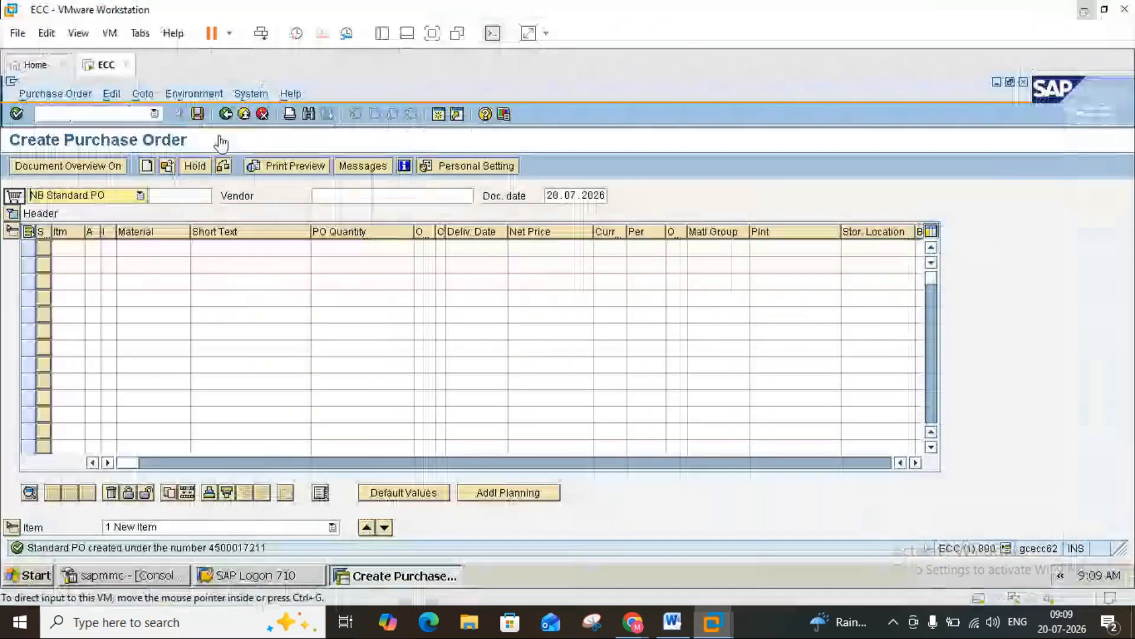
left_click(245, 114)
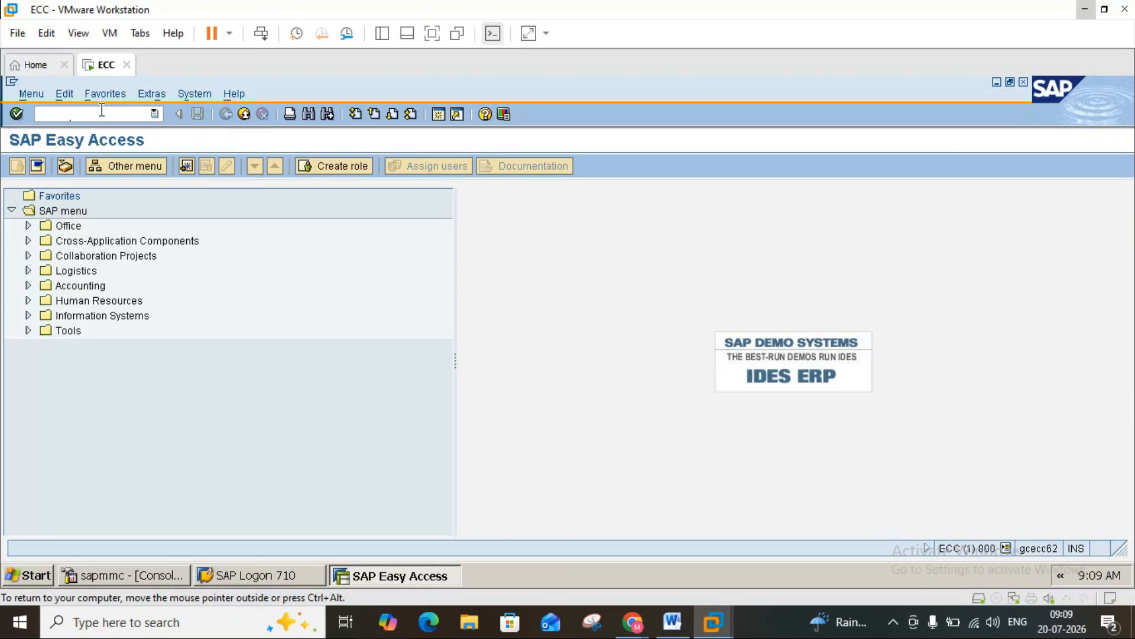
type("spro")
key("Return")
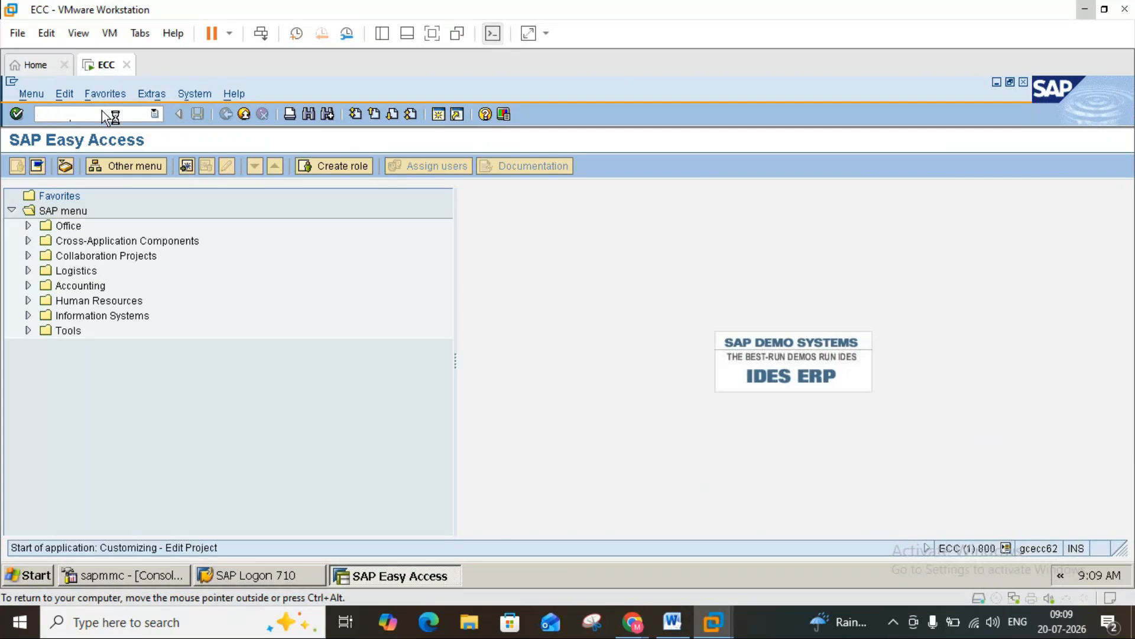
left_click(76, 168)
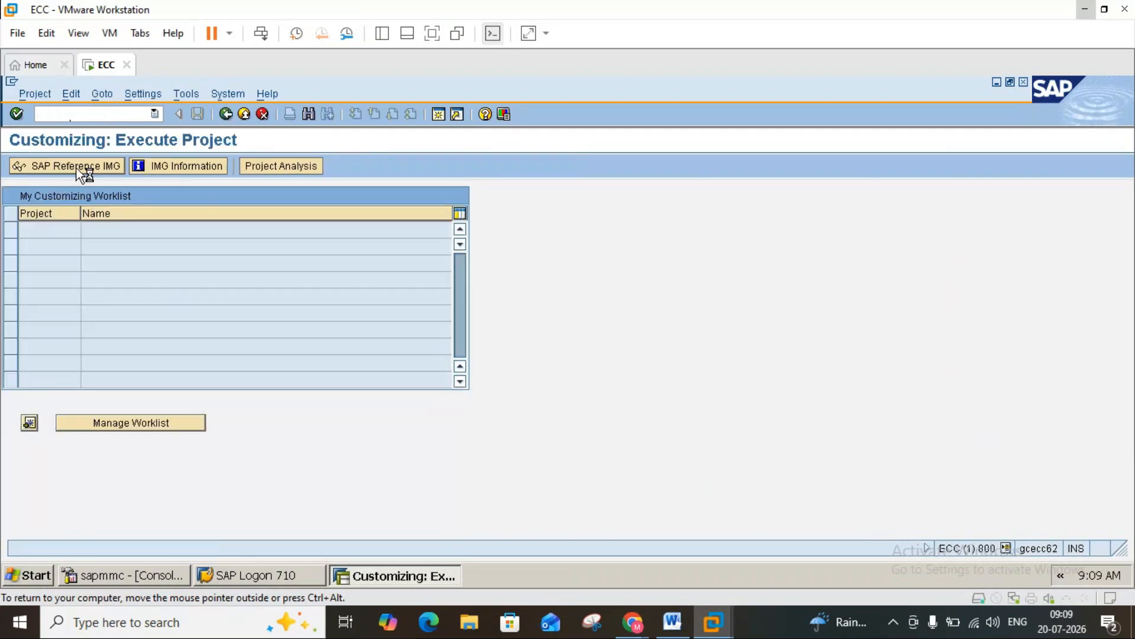
left_click(671, 623)
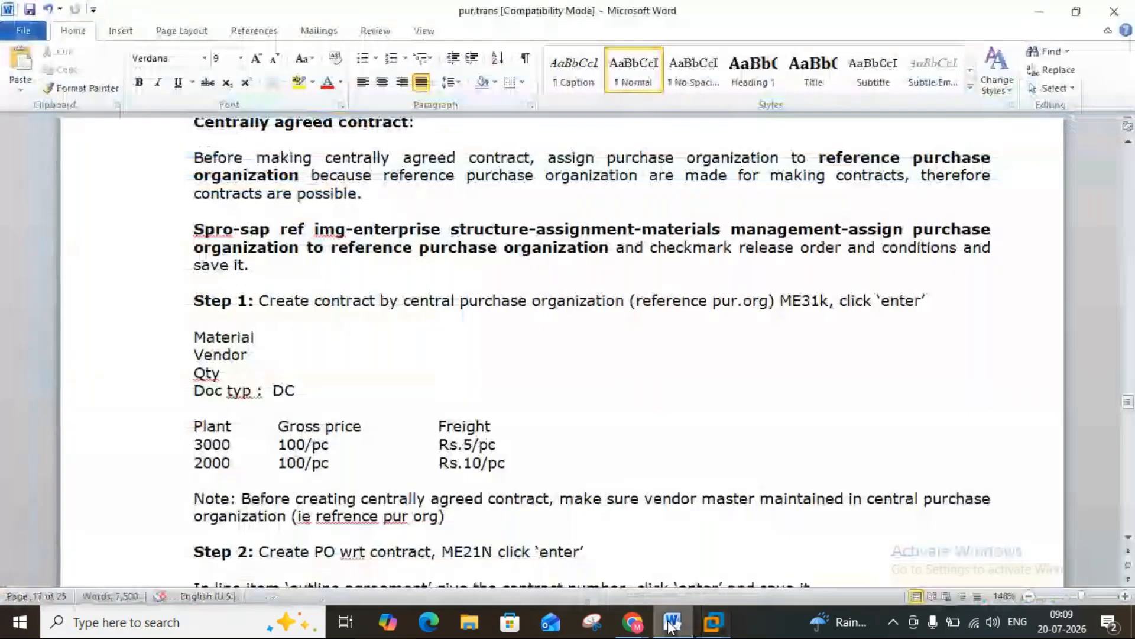
left_click(671, 622)
left_click(83, 164)
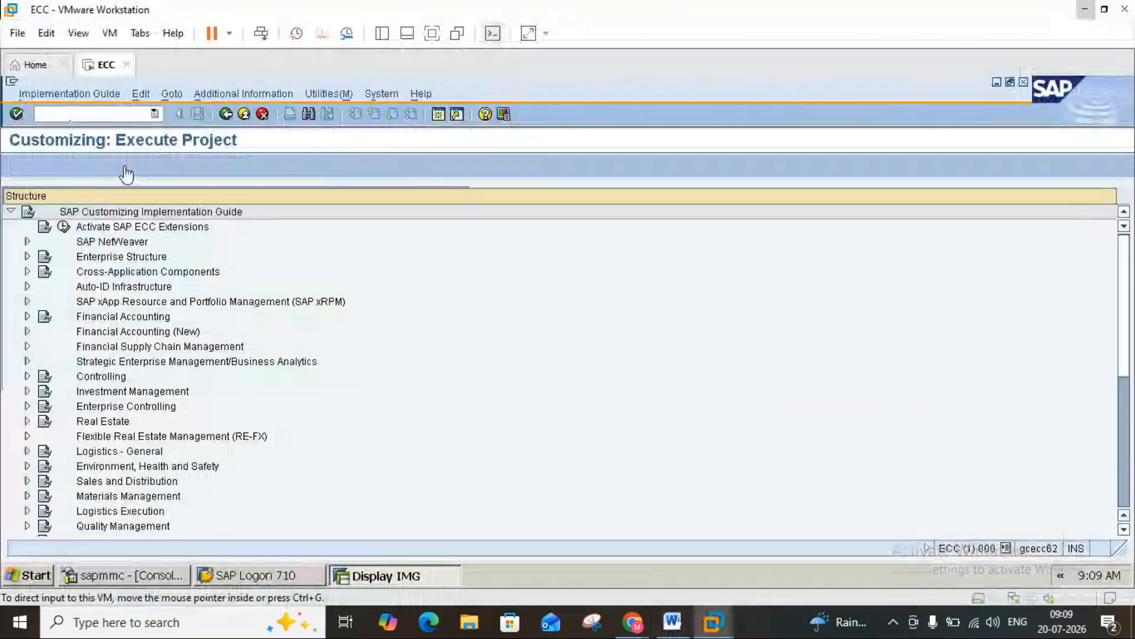
- Expand Enterprise Structure, Assignment and Materials Management in the IMG, checking the path against the Word notes
left_click(27, 256)
left_click(679, 625)
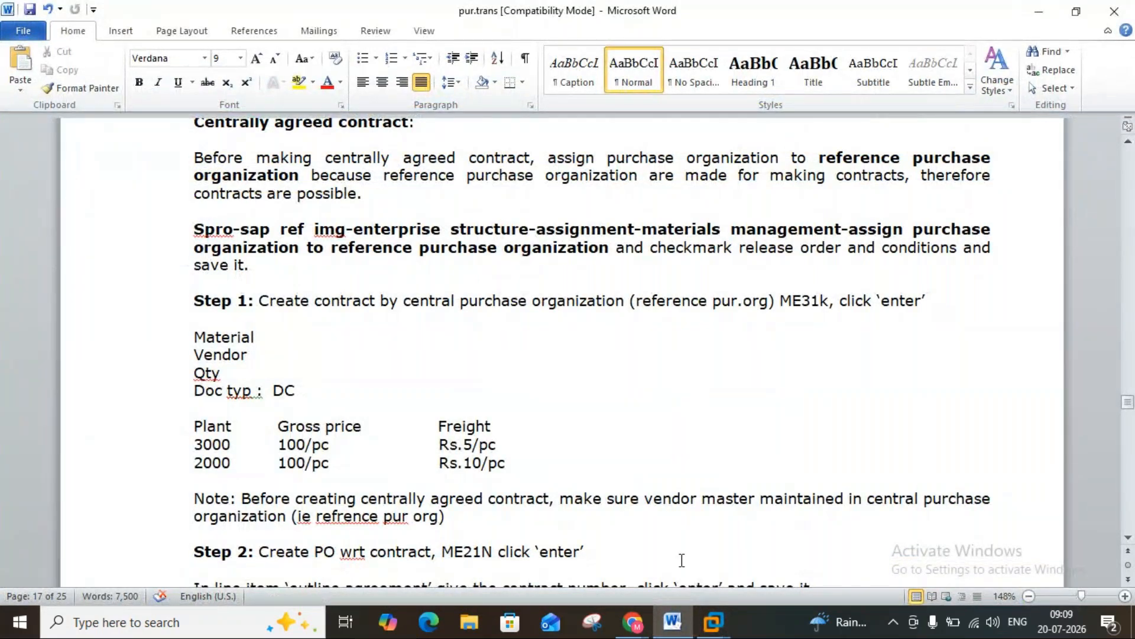
left_click(674, 622)
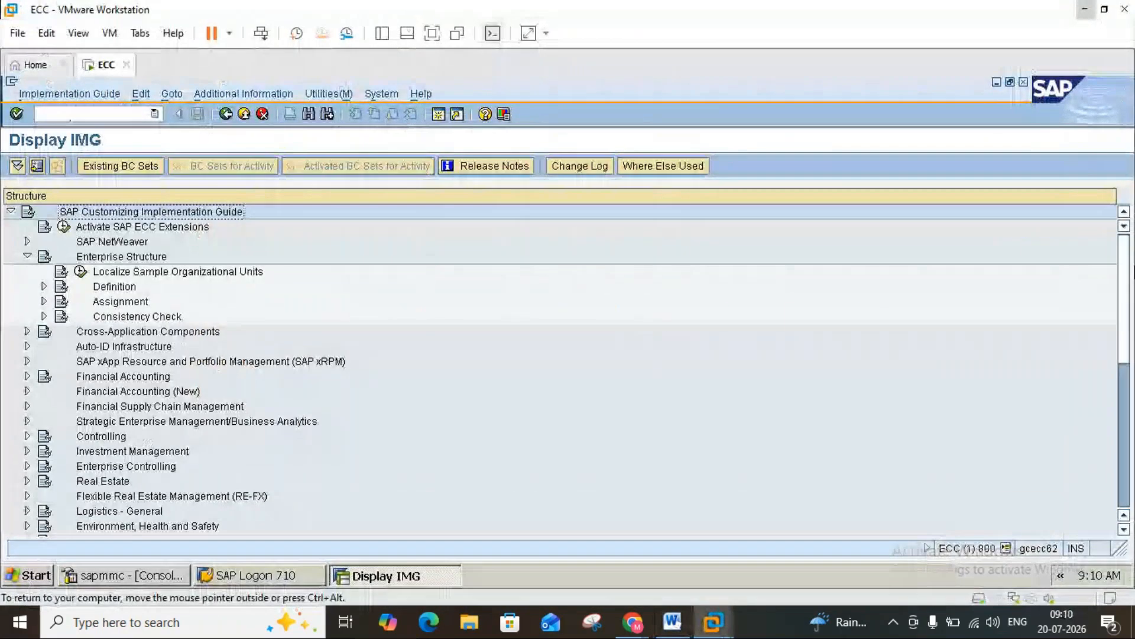
left_click(44, 301)
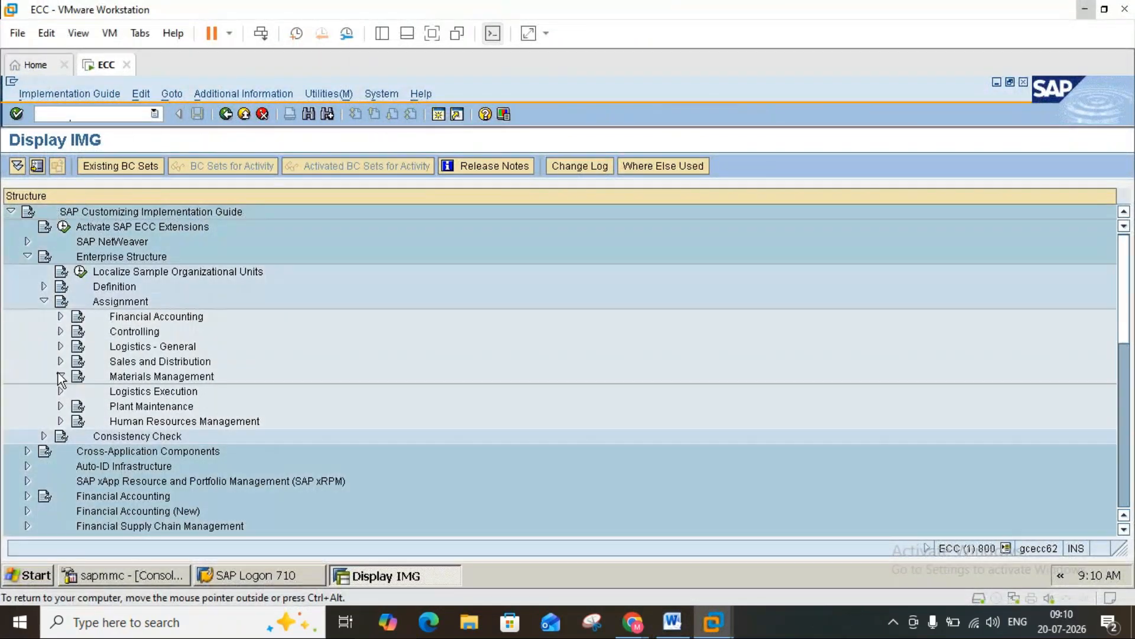
left_click(60, 376)
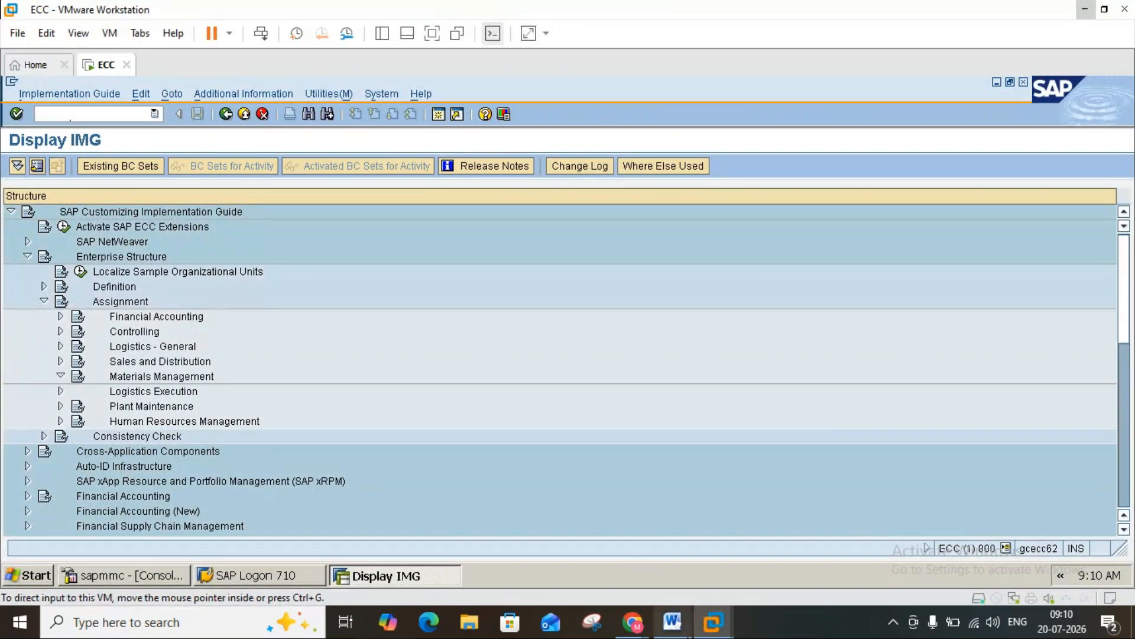
left_click(671, 626)
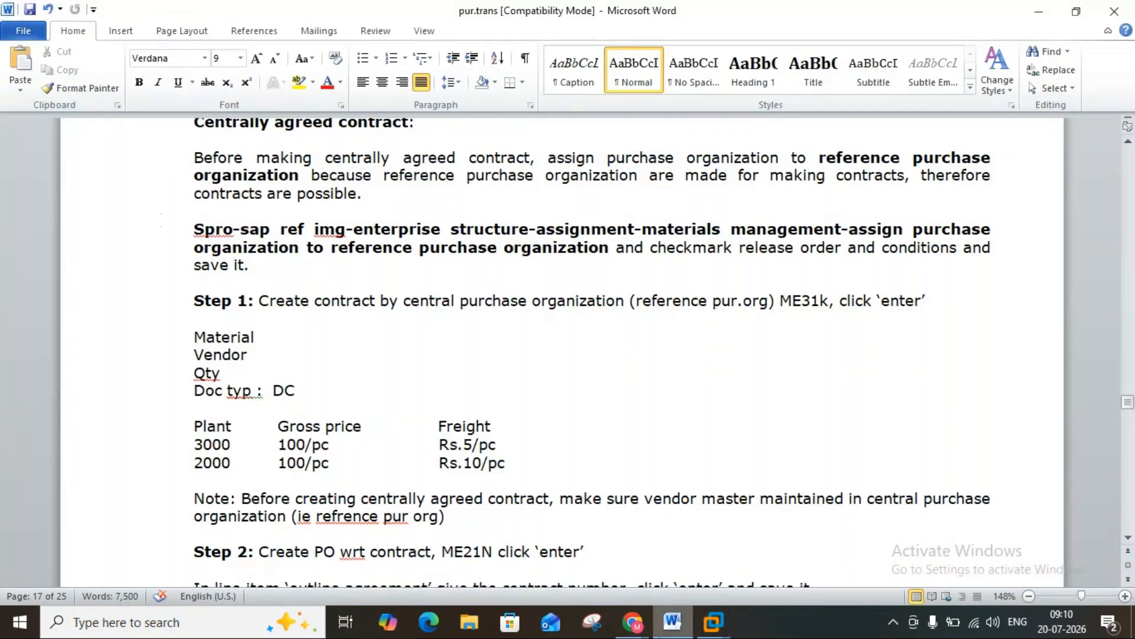
left_click(681, 616)
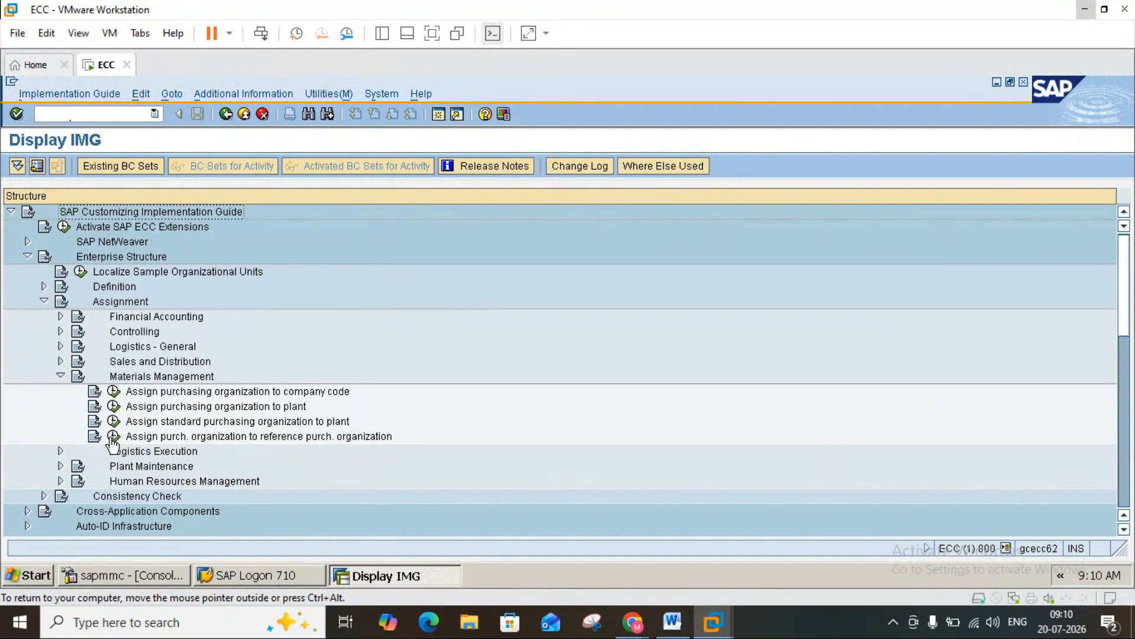
- Execute the activity Assign purch. organization to reference purch. organization and check the Word notes for the required settings
left_click(113, 437)
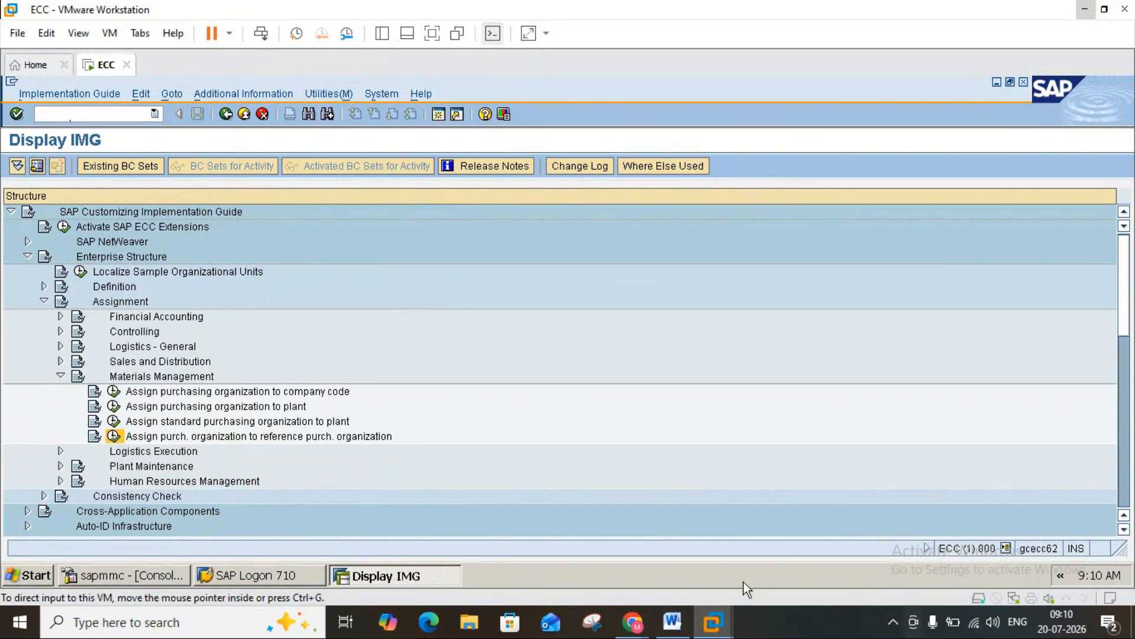
left_click(674, 621)
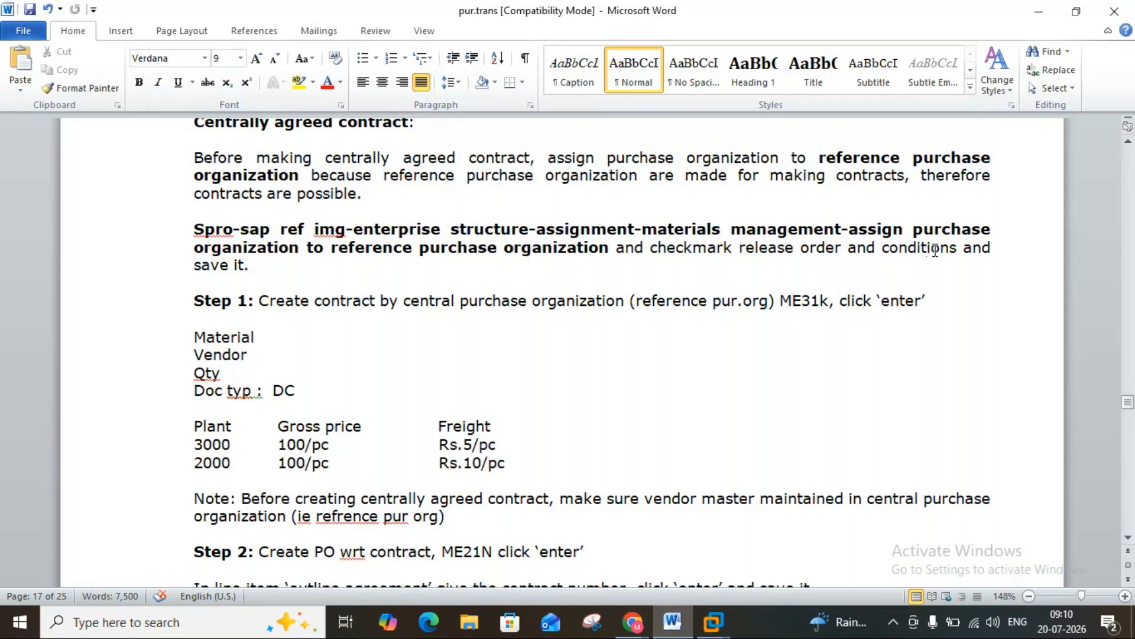
left_click(674, 622)
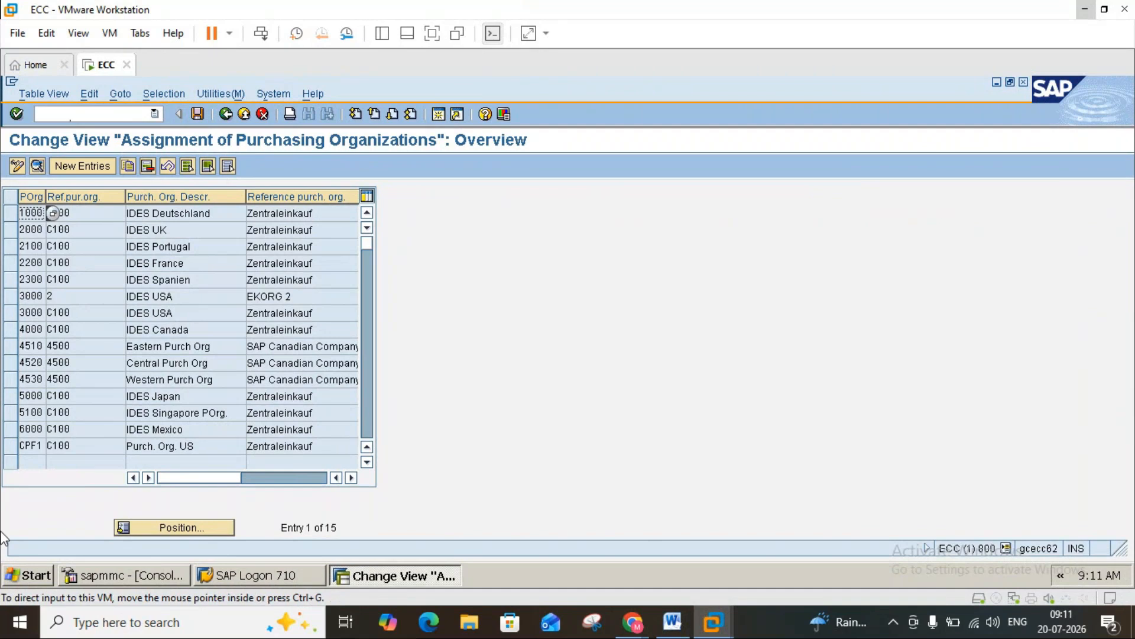
- Select the assignment of purchasing organization 3000 to reference organization 2 and inspect its further columns
left_click(11, 296)
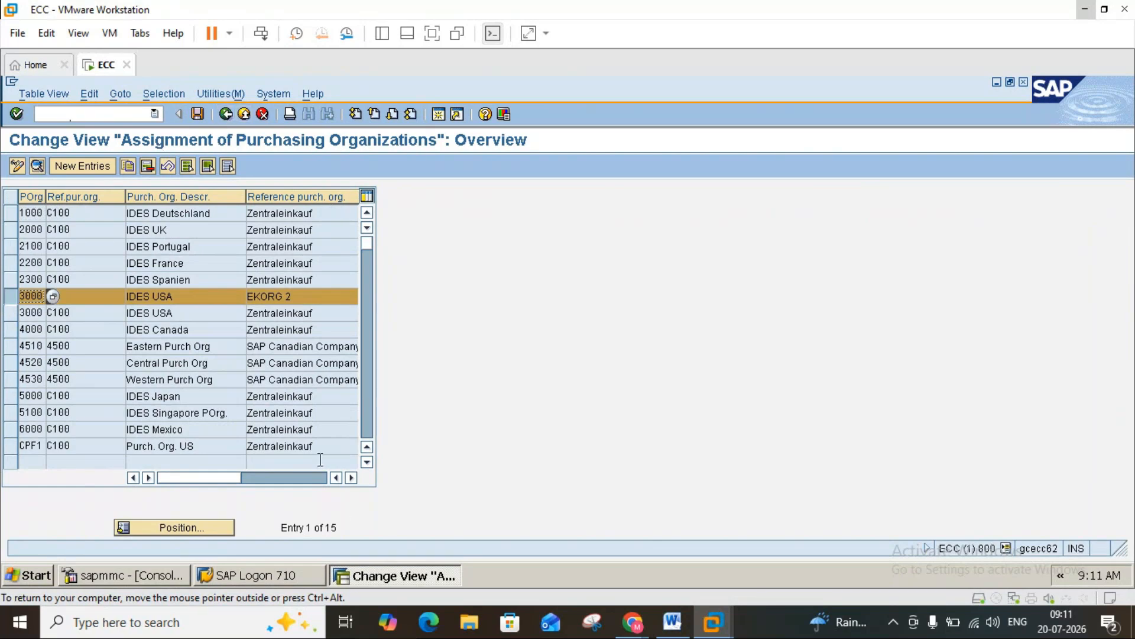
left_click(351, 478)
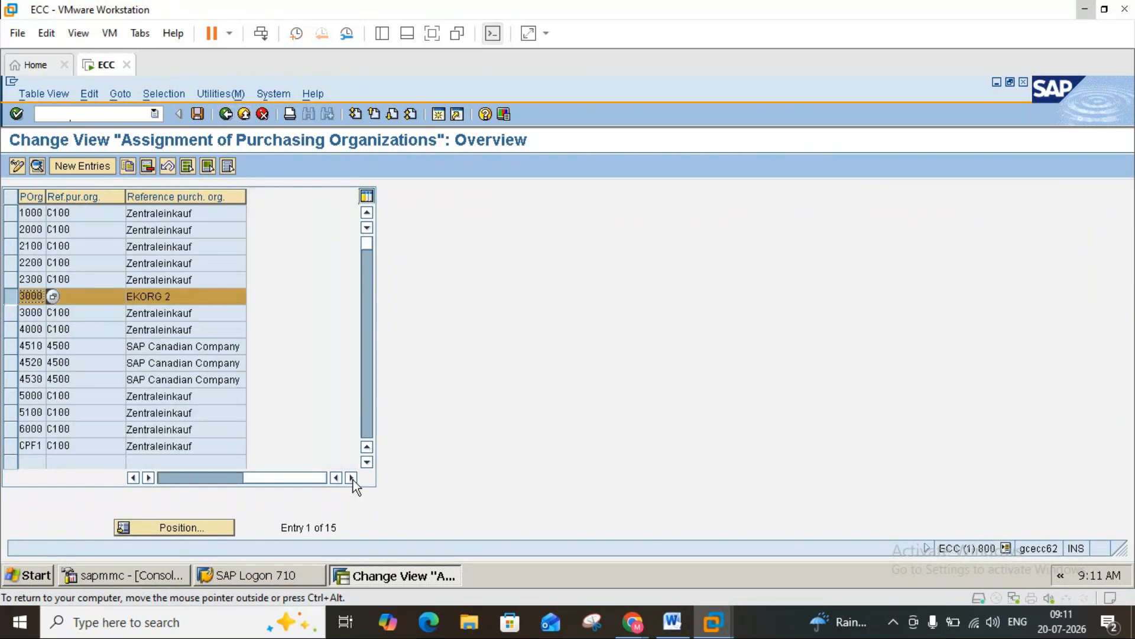
left_click(183, 479)
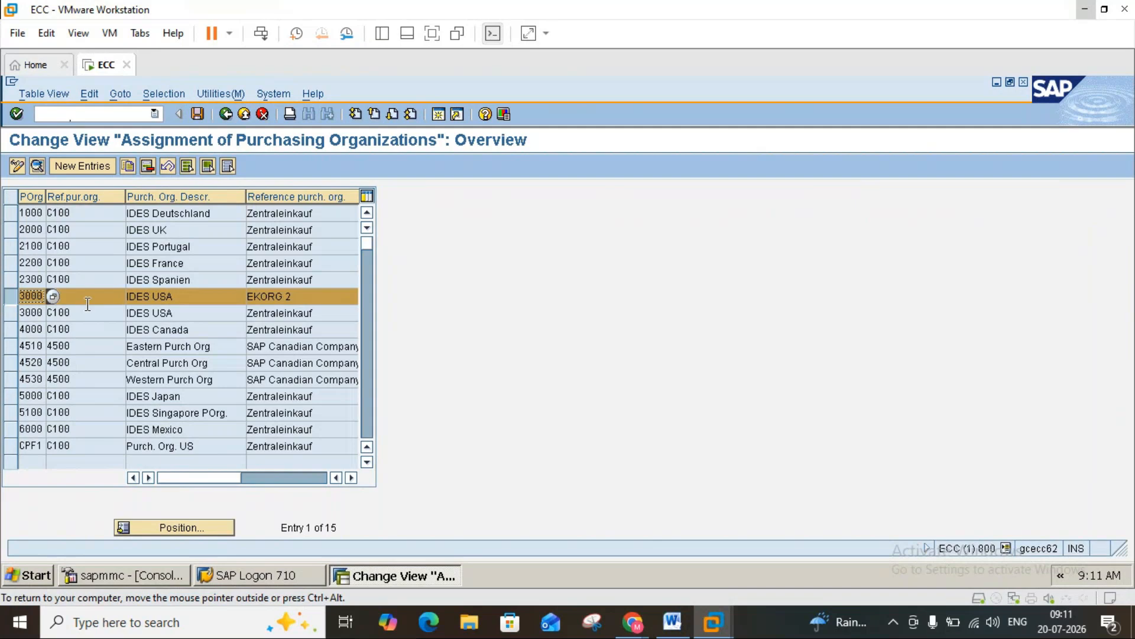
- Examine the details of purchasing organization 3000's assignment to reference organization 2 and review the full assignment list
left_click(39, 165)
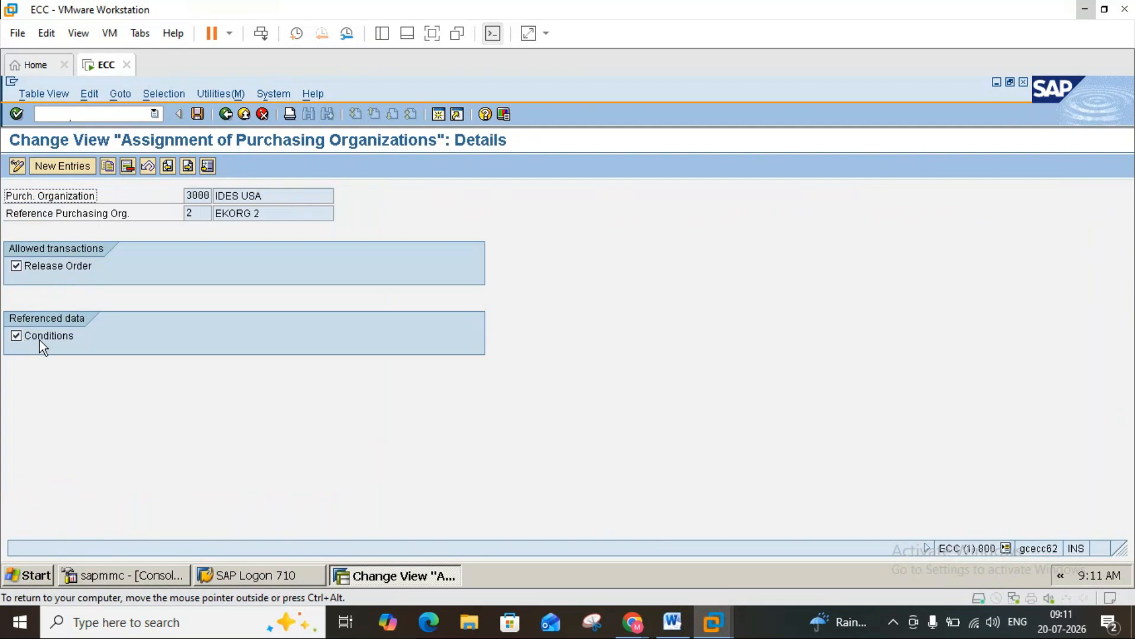
left_click(225, 115)
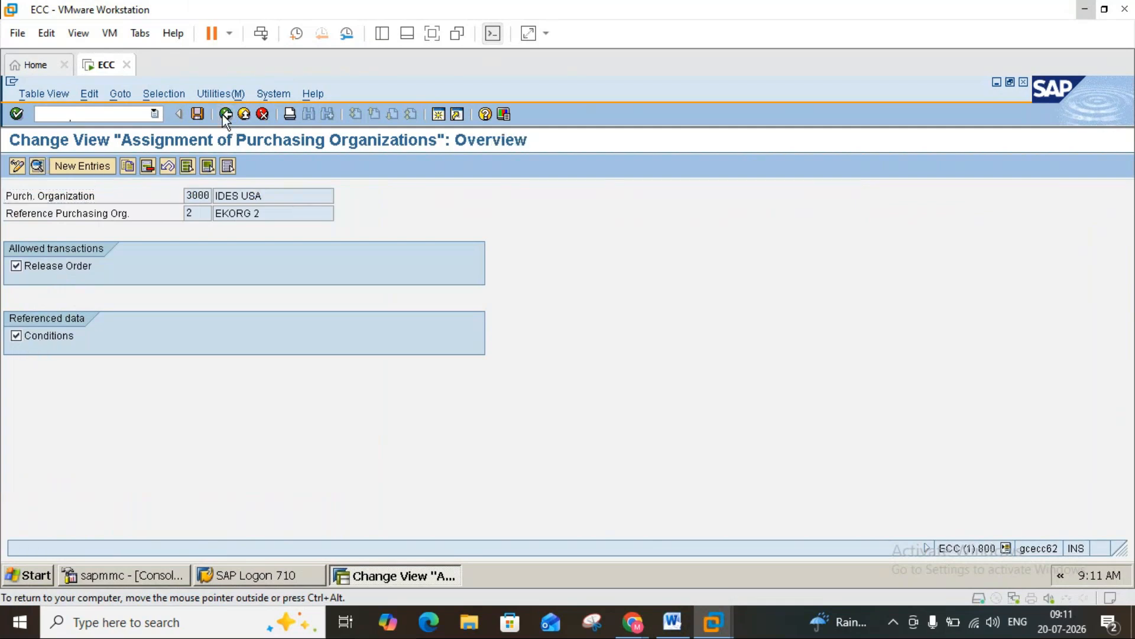
left_click(13, 297)
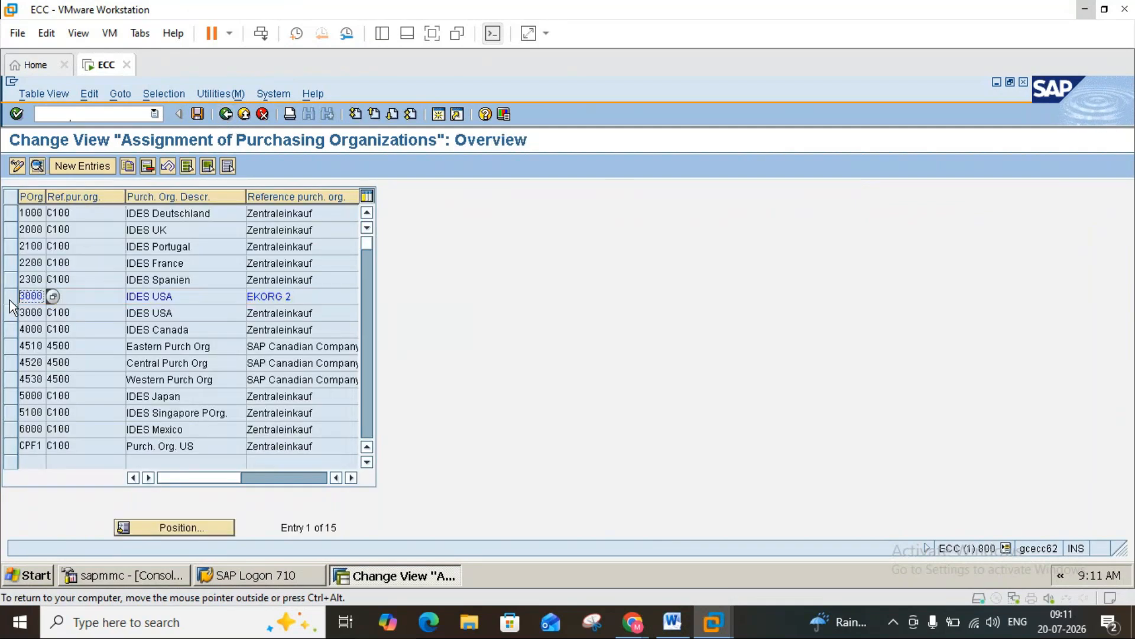
left_click(365, 415)
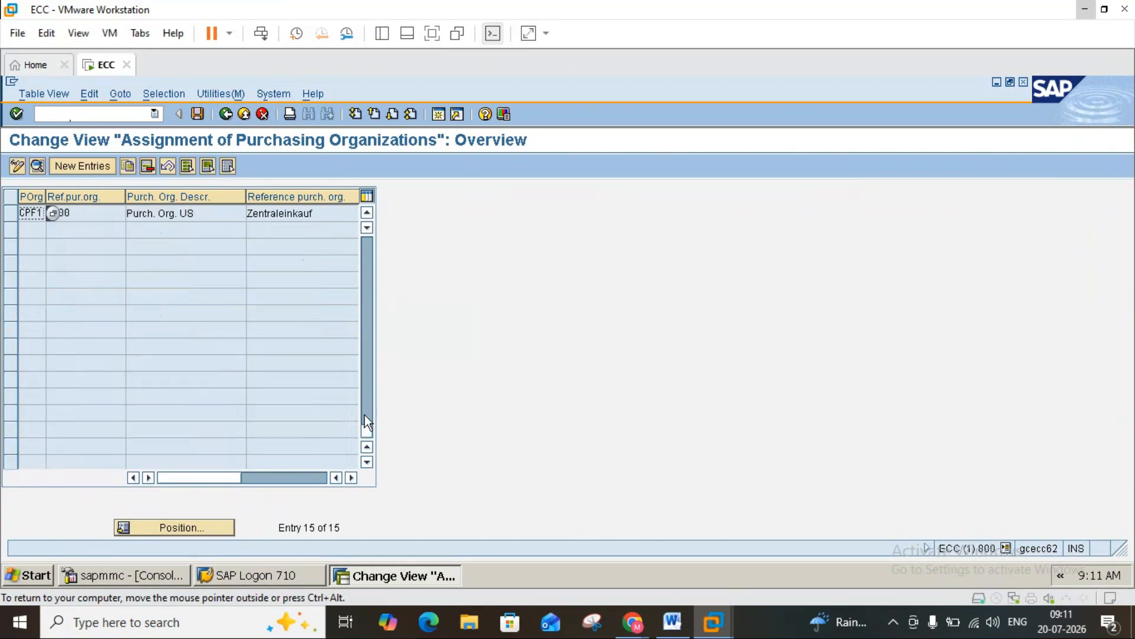
left_click(365, 249)
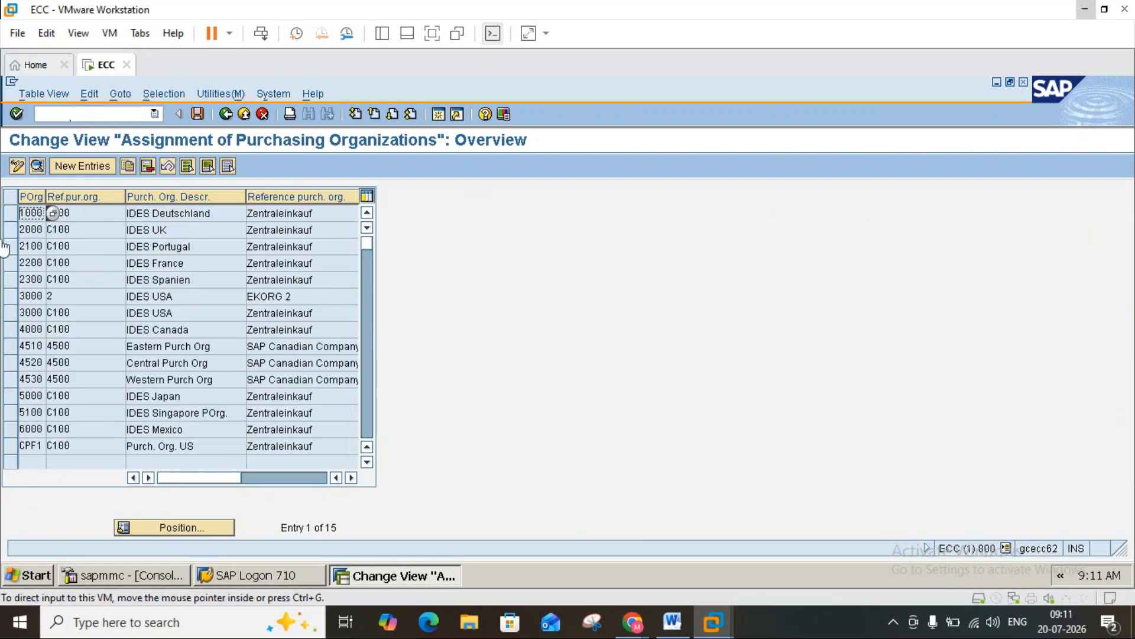
left_click(364, 413)
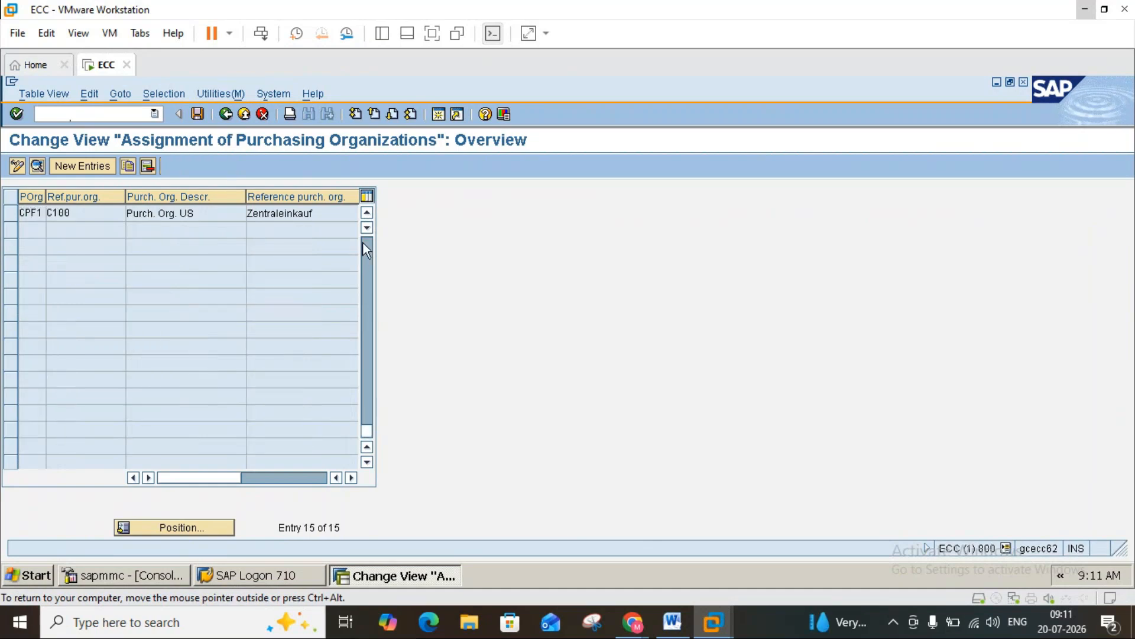
left_click(363, 241)
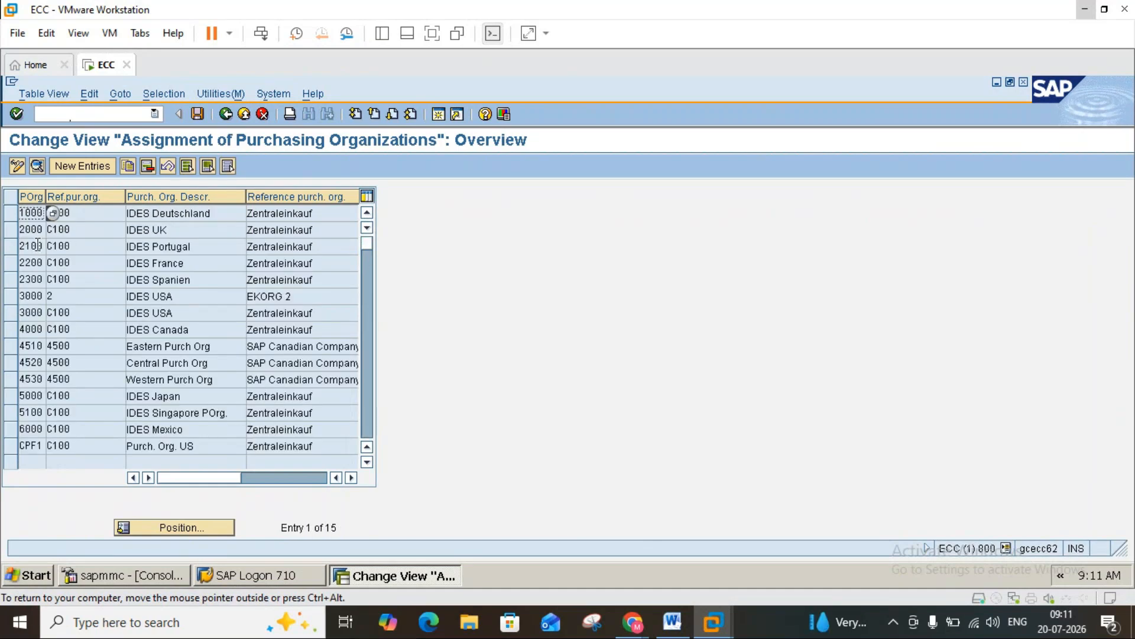
- Check the allowed transactions and referenced data for purchasing organization CPF1, and return to the Implementation Guide
left_click(12, 445)
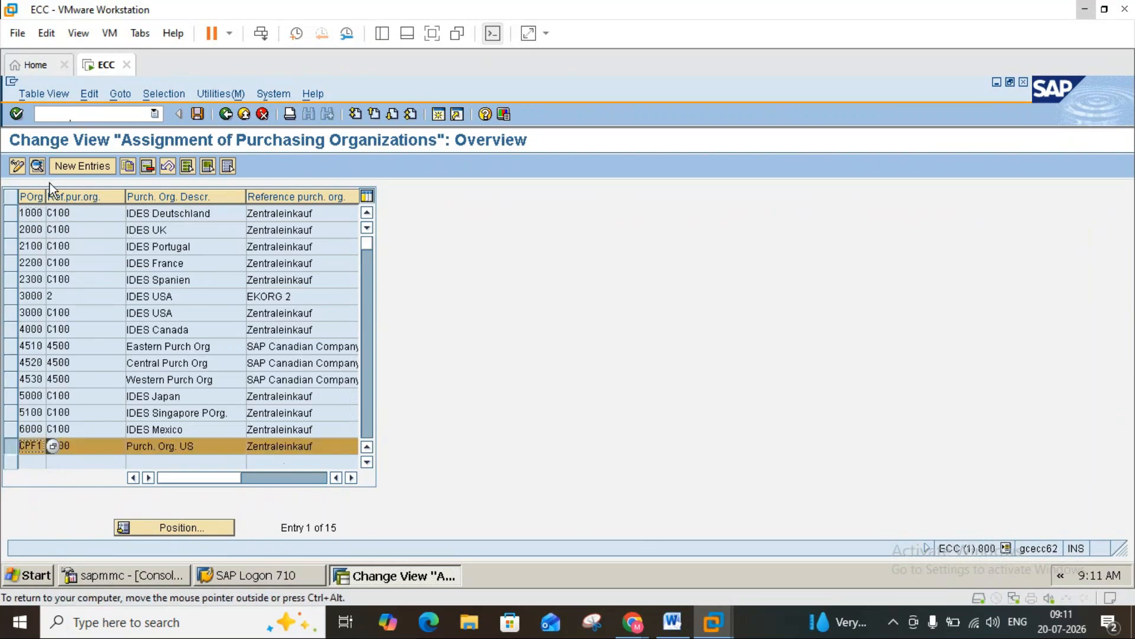
left_click(37, 166)
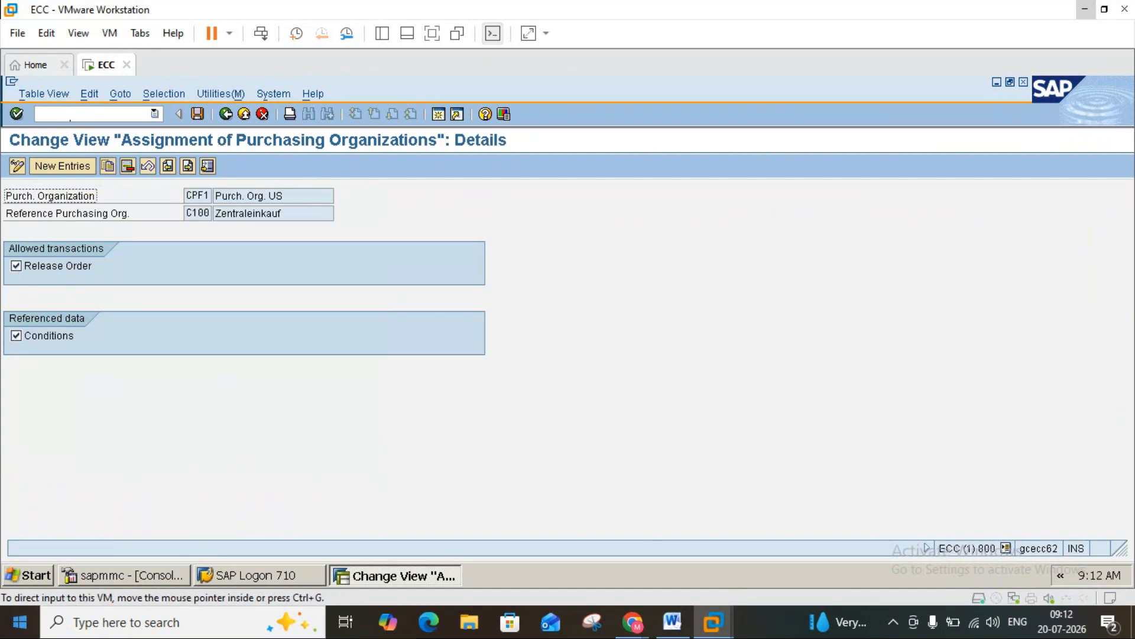
left_click(227, 114)
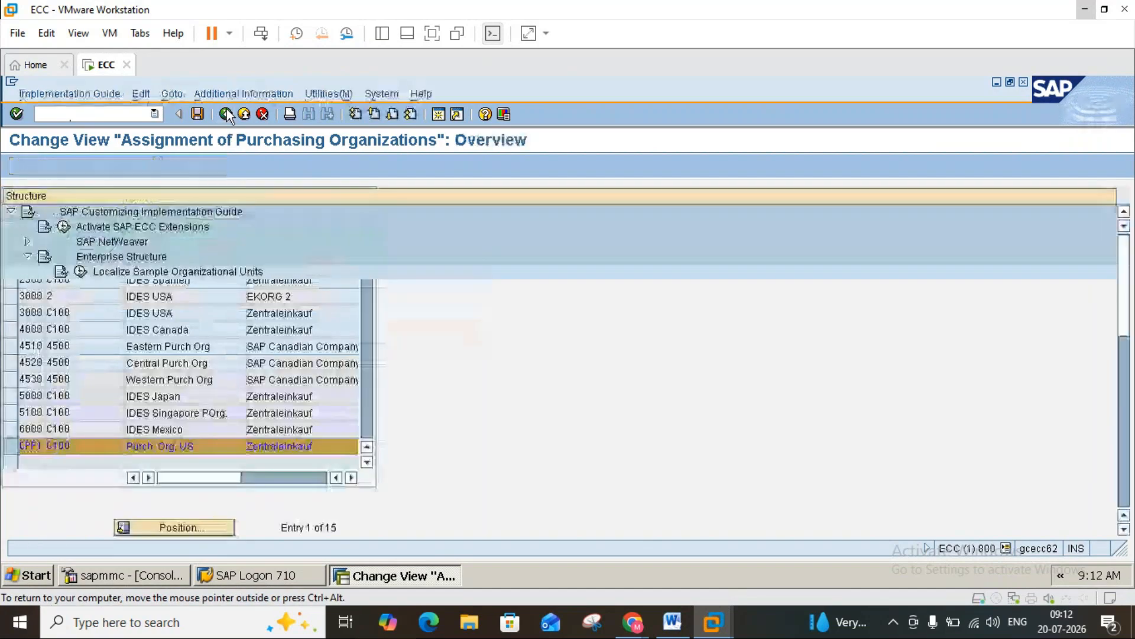
left_click(227, 114)
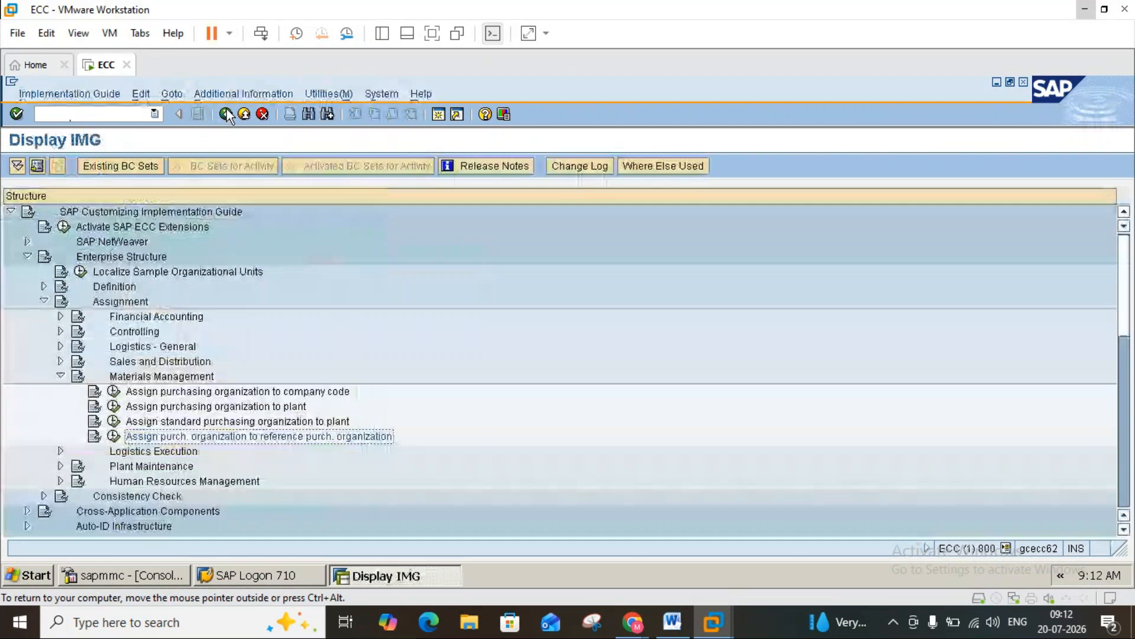
- Consult the centrally agreed contract instructions in the Word notes and return to the SAP session
left_click(672, 622)
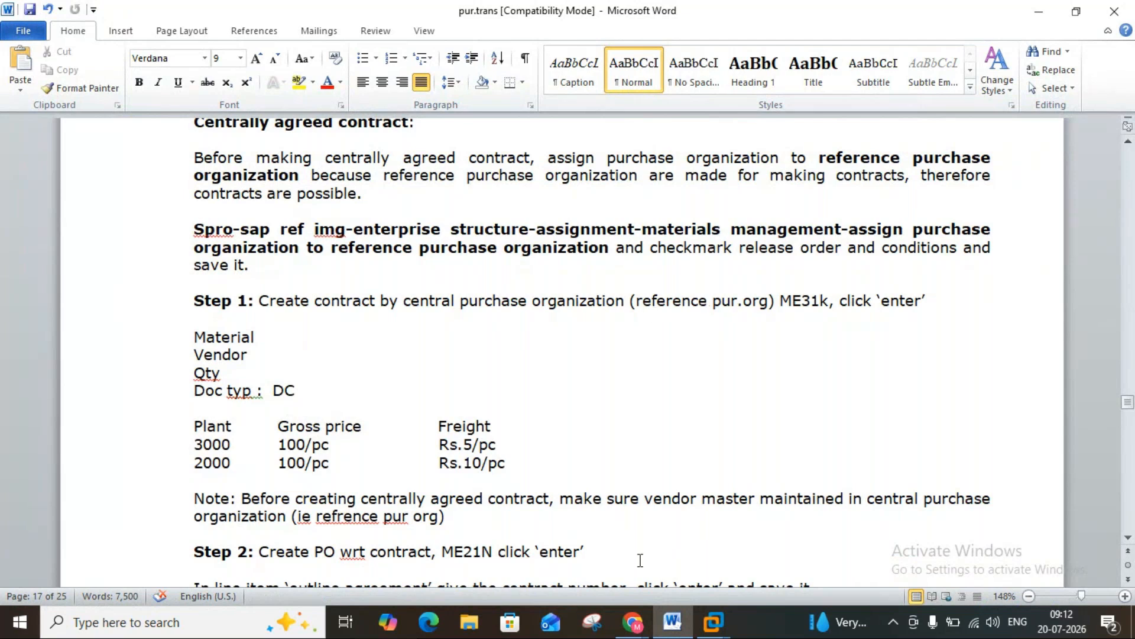
left_click(713, 621)
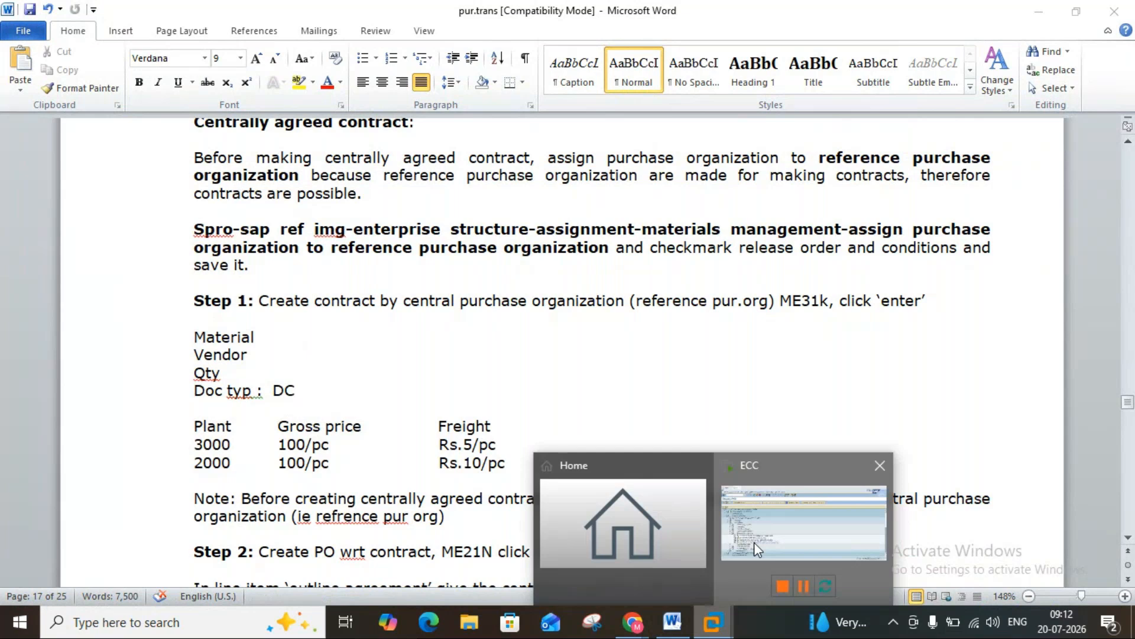
left_click(754, 542)
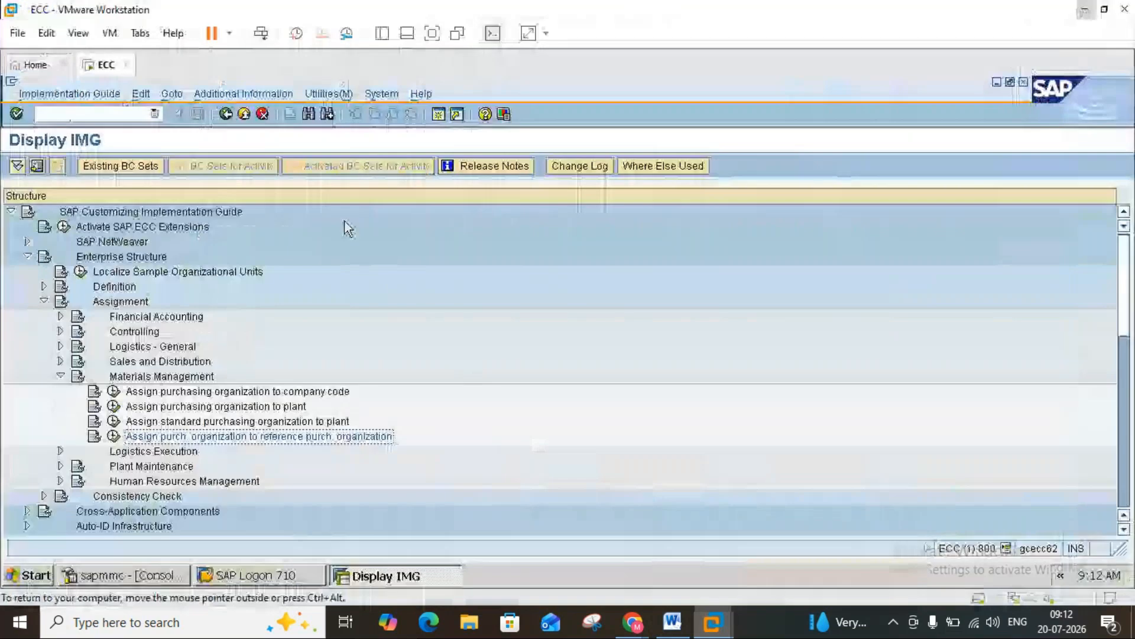
- Leave the Implementation Guide and start transaction ME31K to create a contract
left_click(246, 115)
left_click(246, 115)
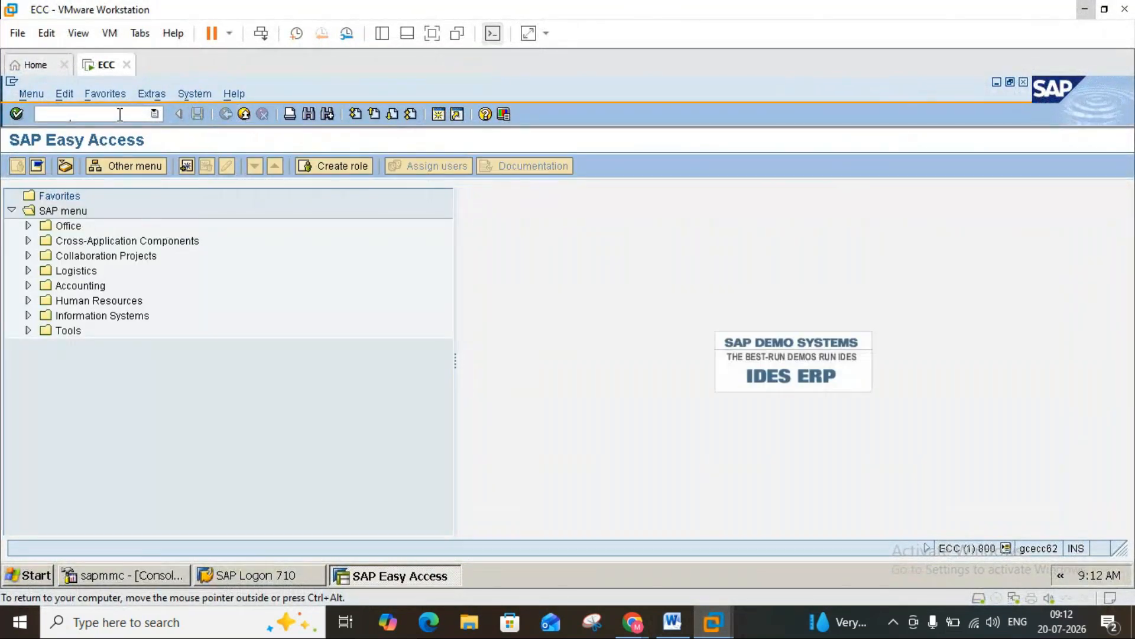
type("me31k")
key("Return")
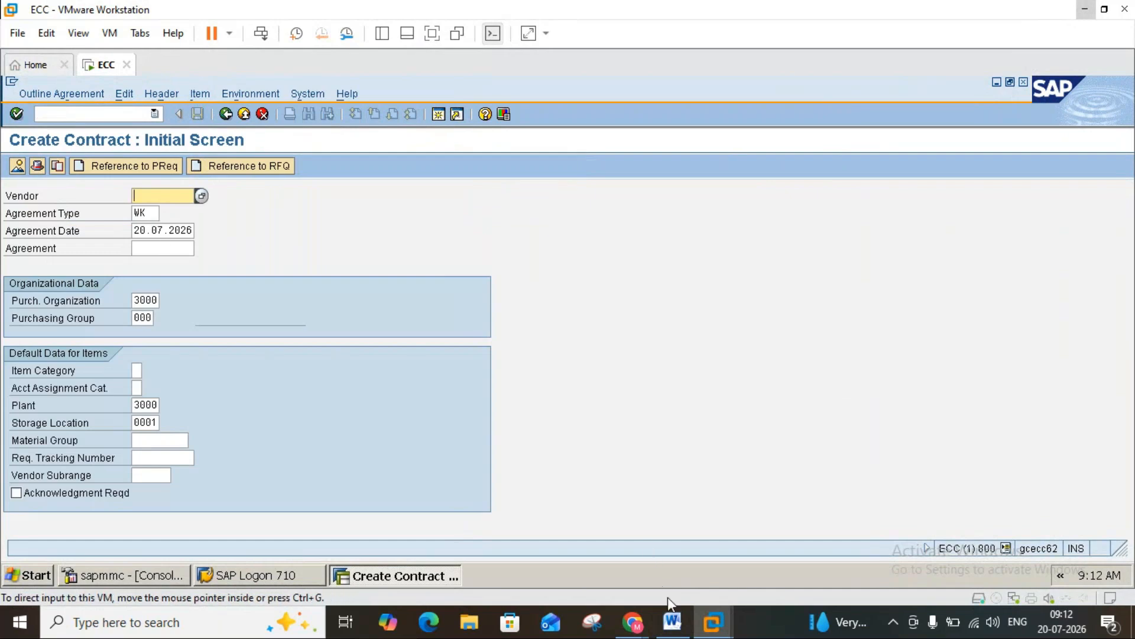
- Check the required document type in the Word notes and set the contract's agreement type to DC, distributed contracts
left_click(670, 618)
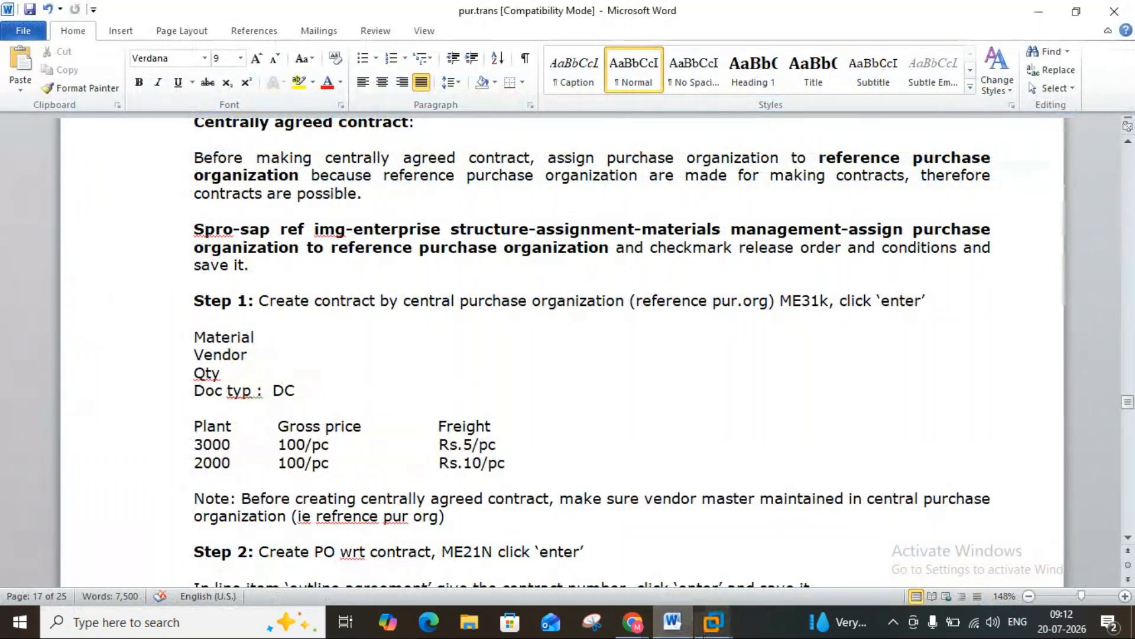
left_click(668, 632)
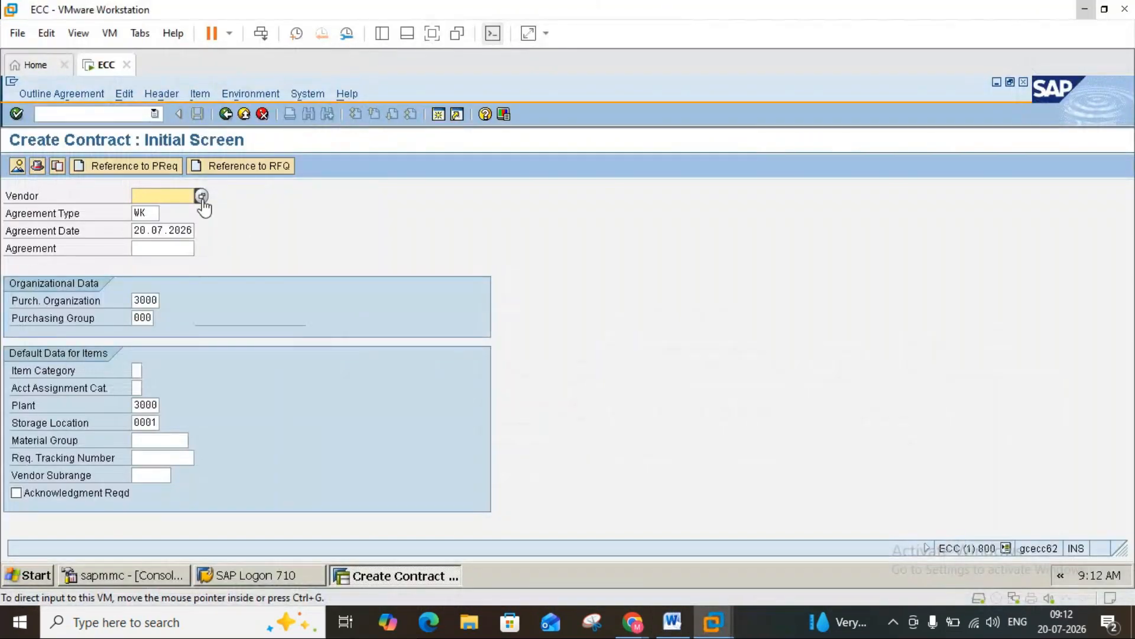
left_click(153, 211)
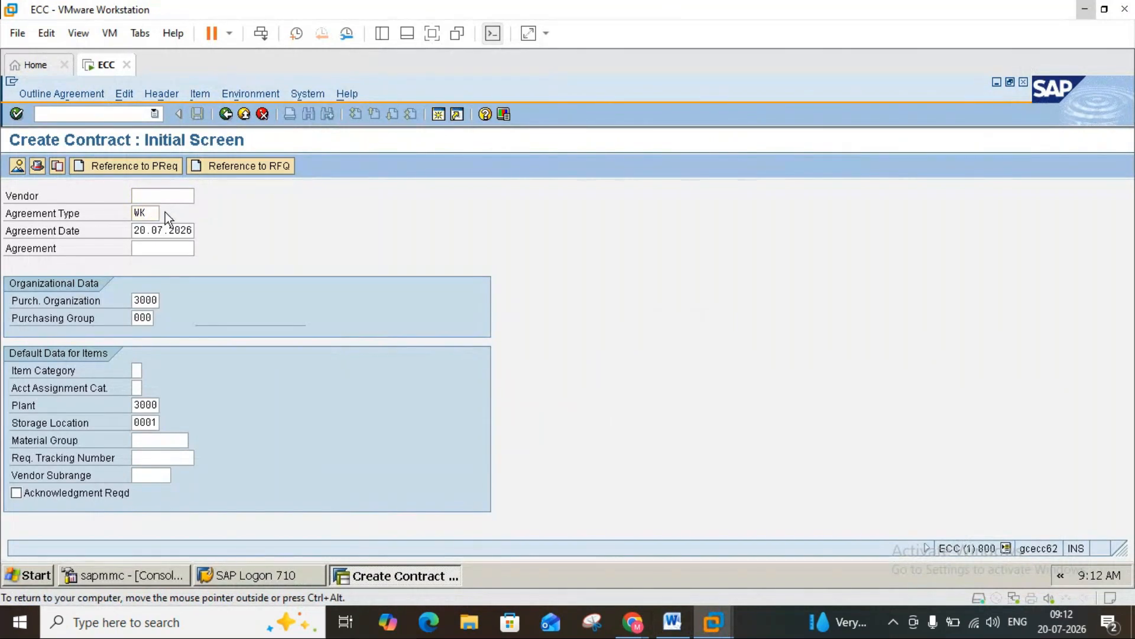
left_click(167, 213)
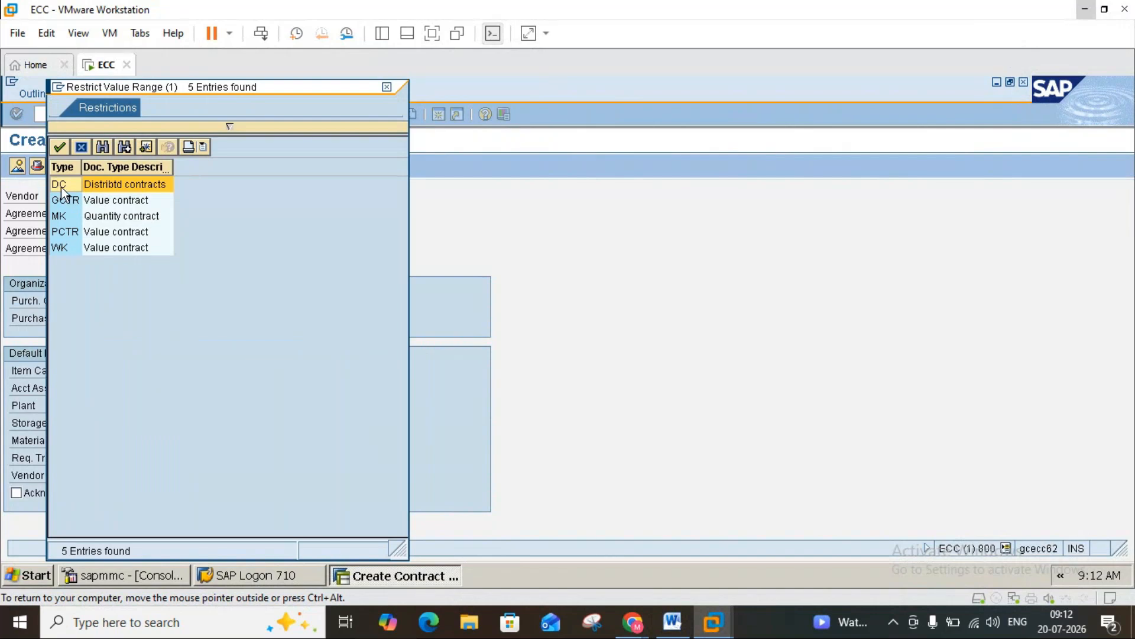
double_click(62, 188)
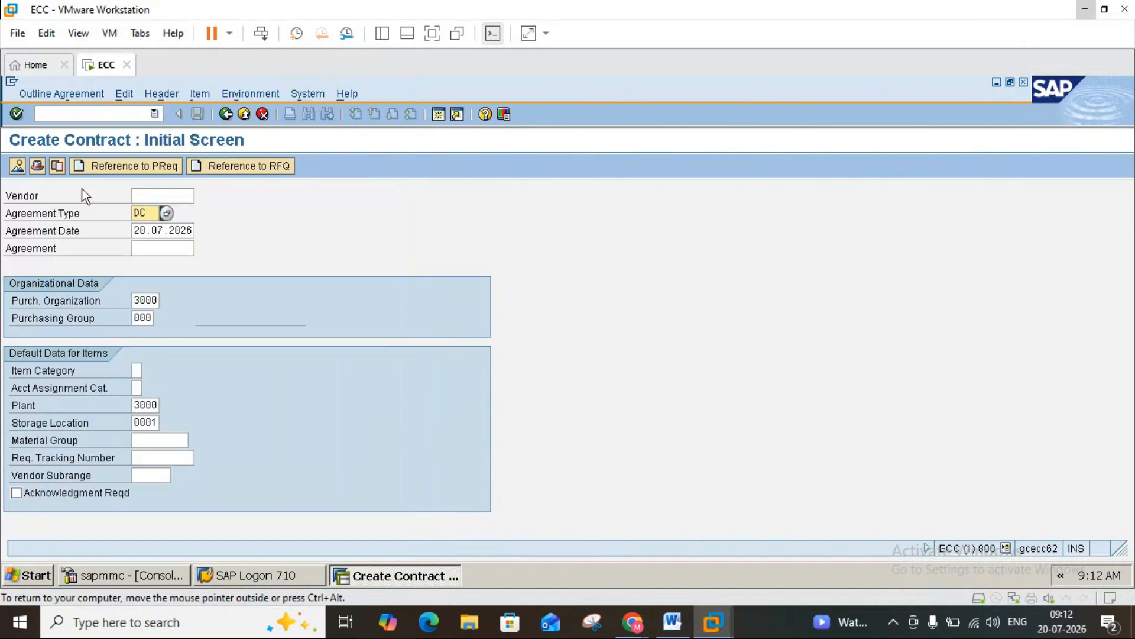
- Review the Word notes on plant prices, freight, vendor master requirements and the purchase order step, and return to the SAP contract screen
left_click(671, 625)
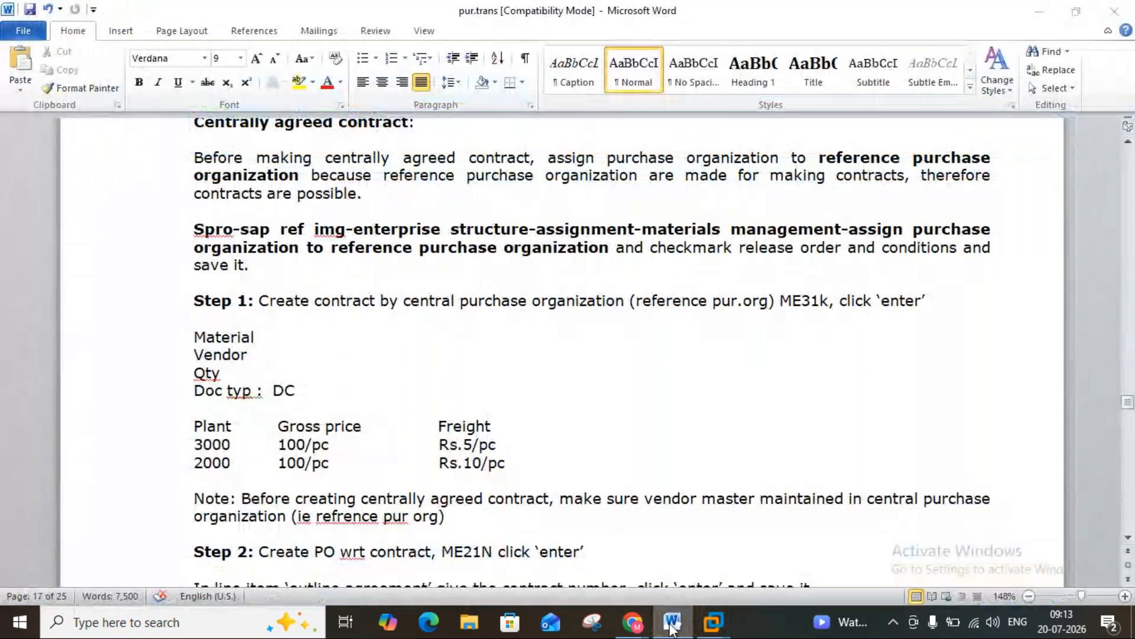
left_click(671, 626)
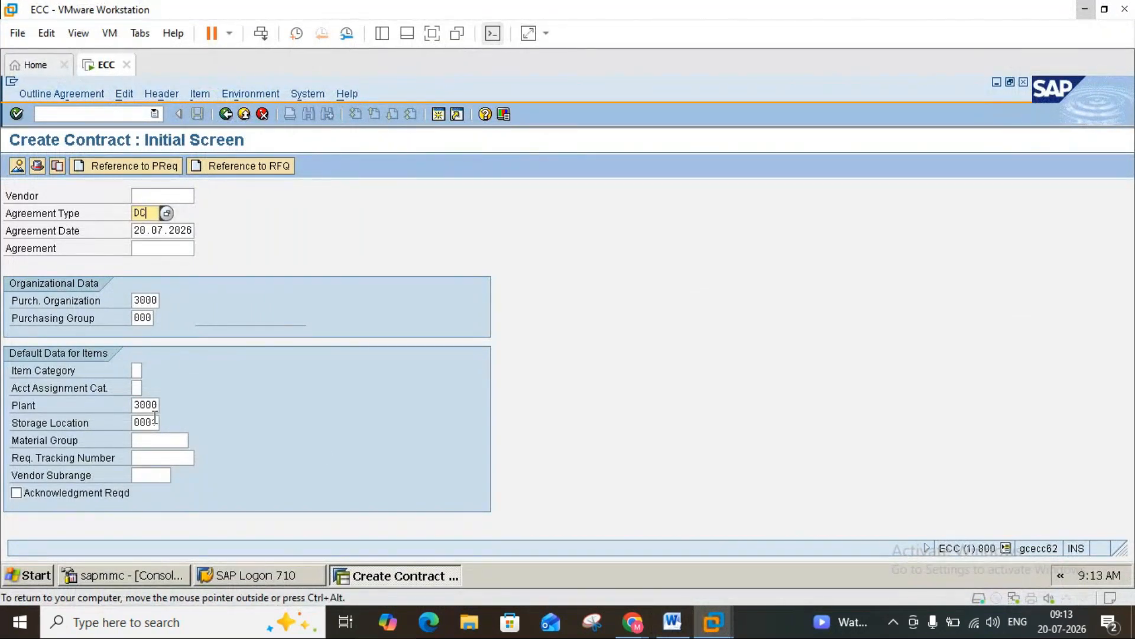
left_click(680, 622)
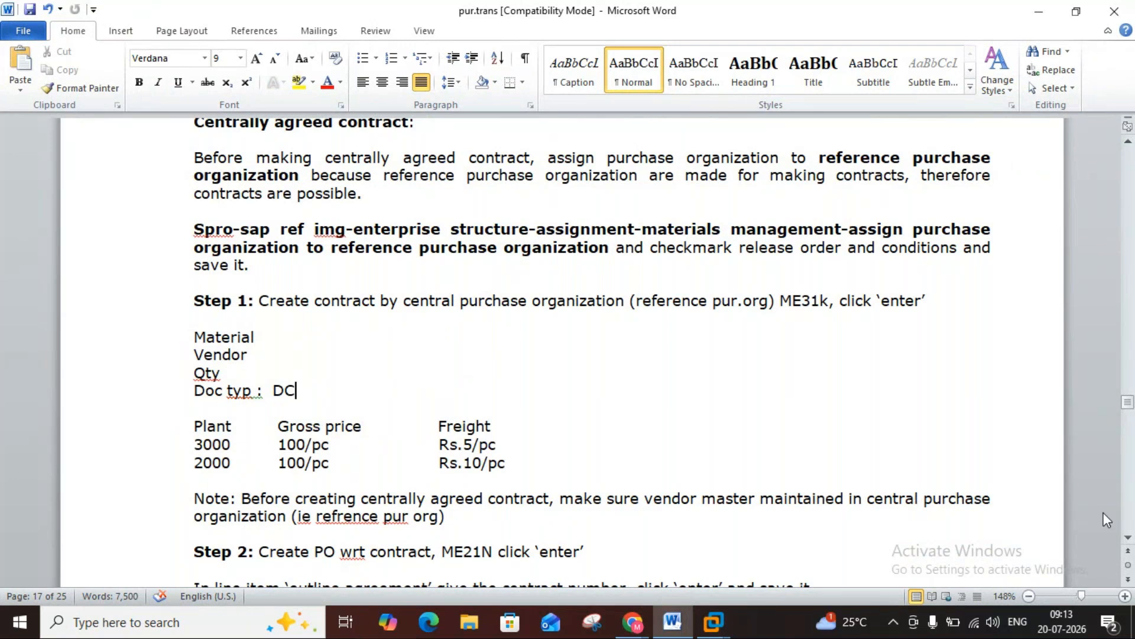
left_click(1128, 538)
left_click(1128, 540)
left_click(1129, 540)
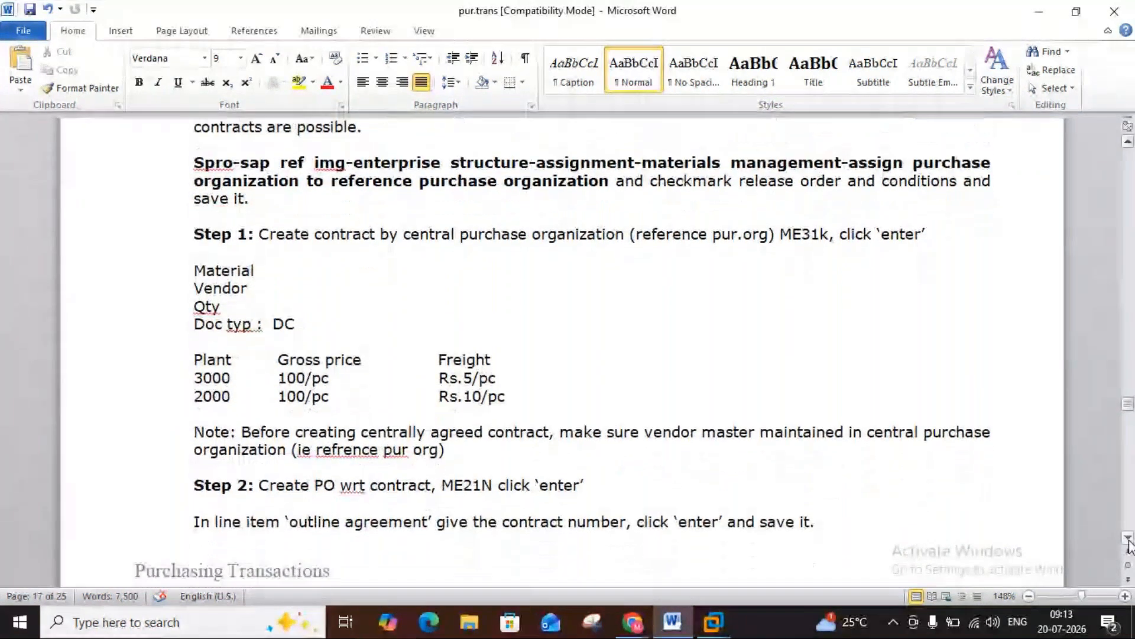
left_click(1129, 540)
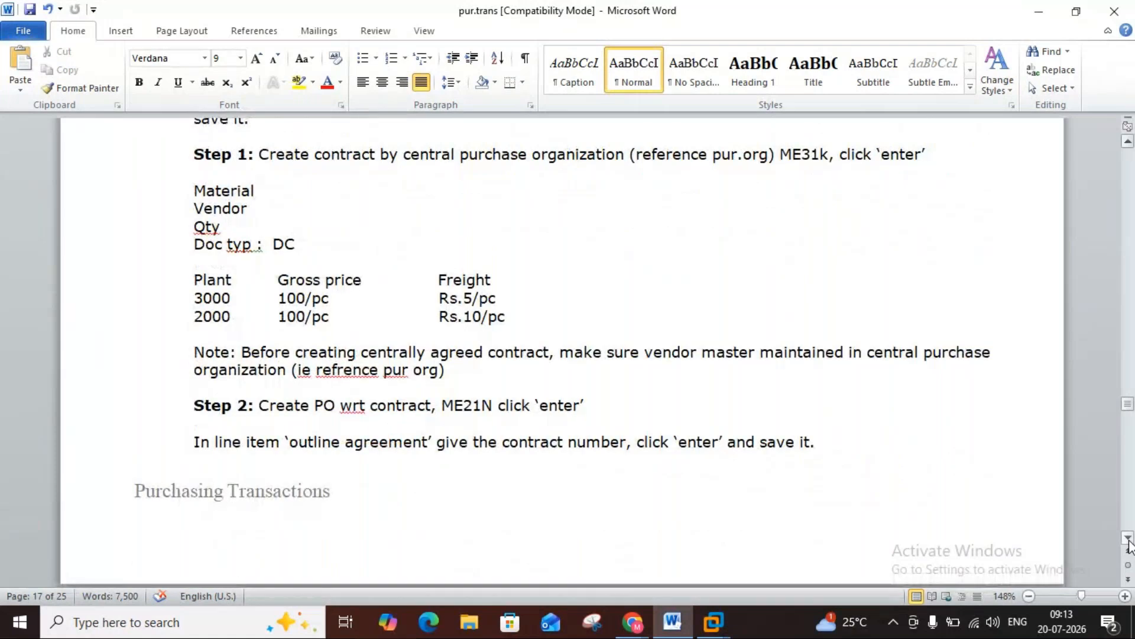
left_click(1128, 539)
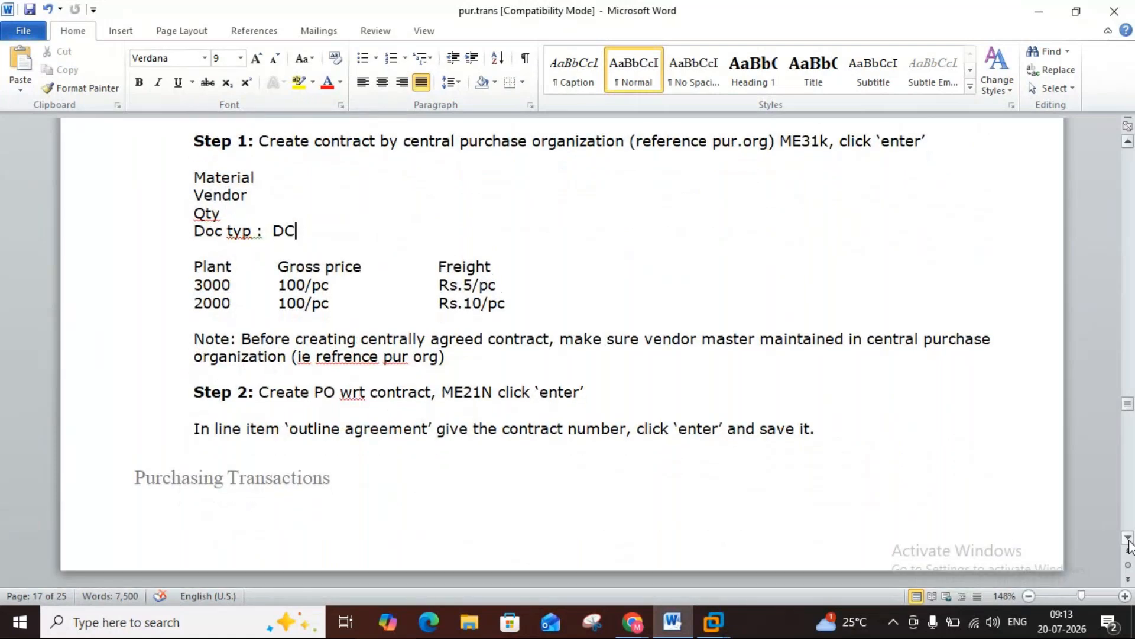
mouse_move(711, 625)
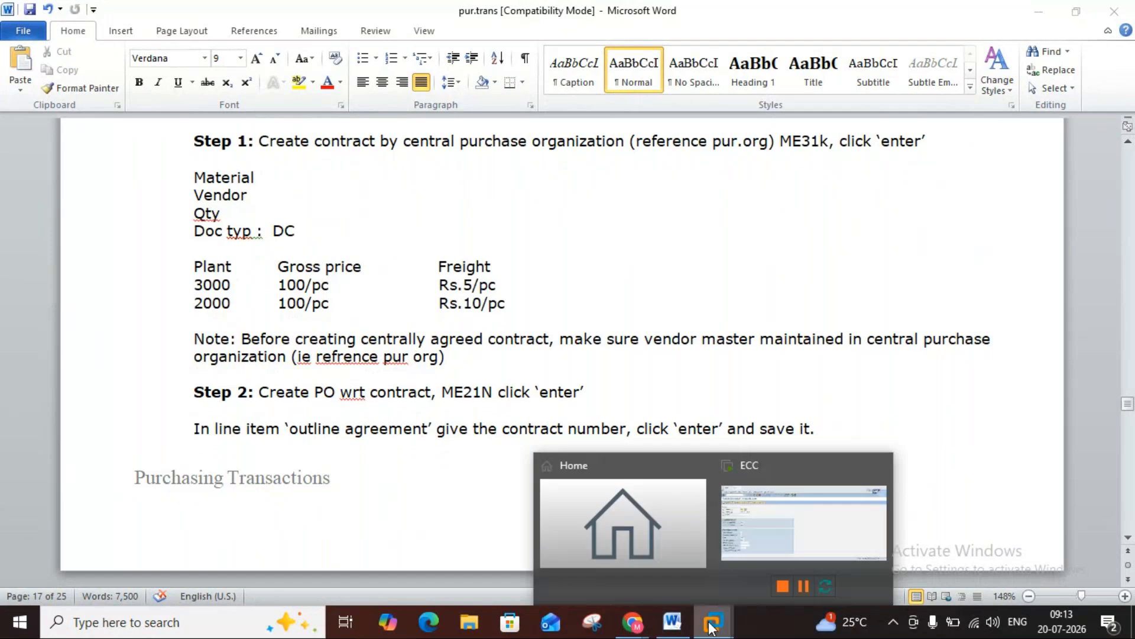
left_click(771, 517)
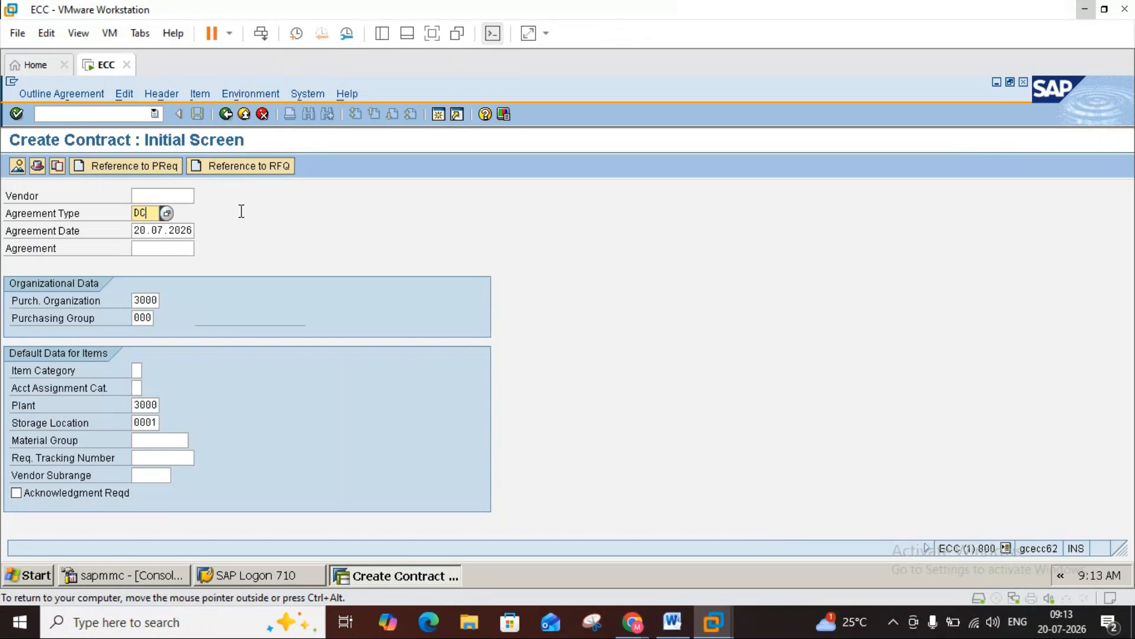
- Enter the vendor number for the contract and proceed to its header data
left_click(174, 195)
type("3000")
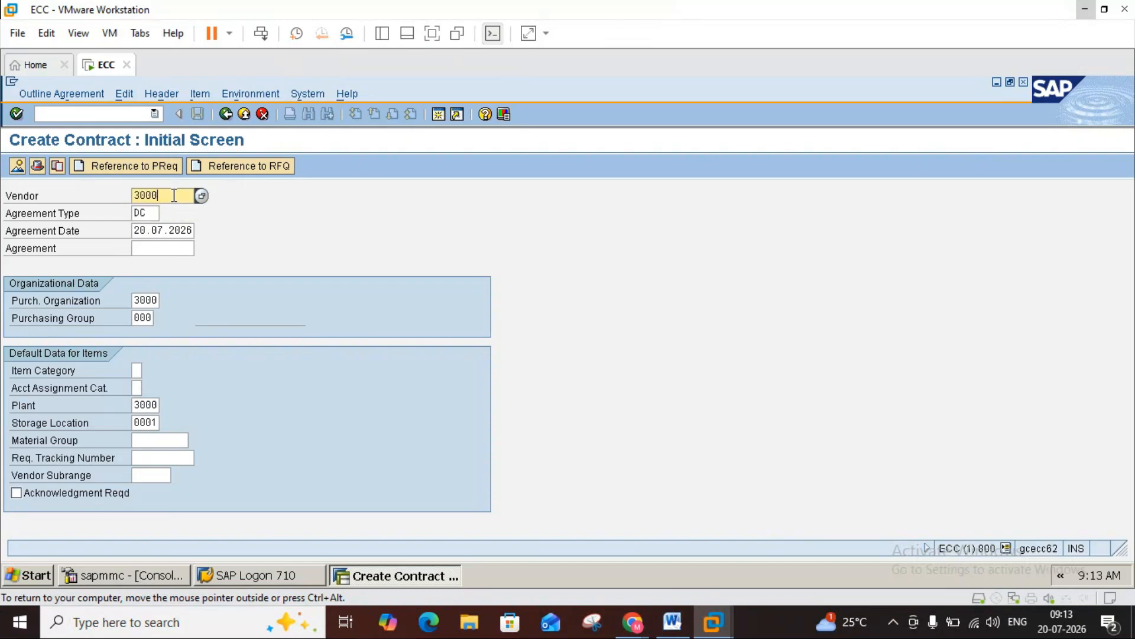
key("Return")
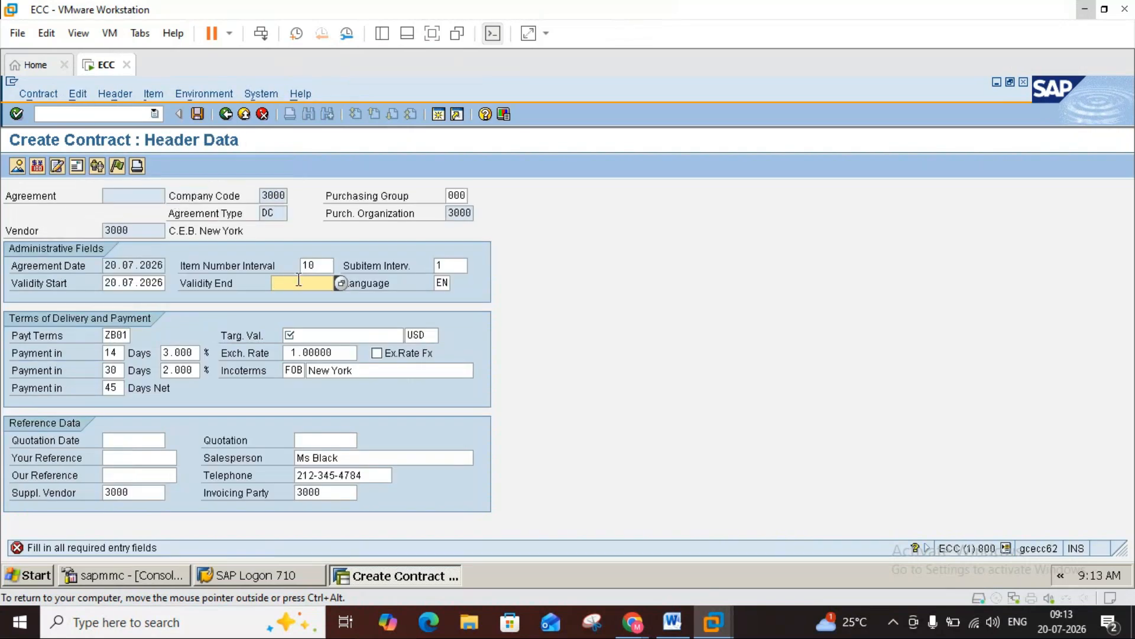
- Set the contract's validity end to 20.07.2027 and its target value to 100000 USD
left_click(300, 280)
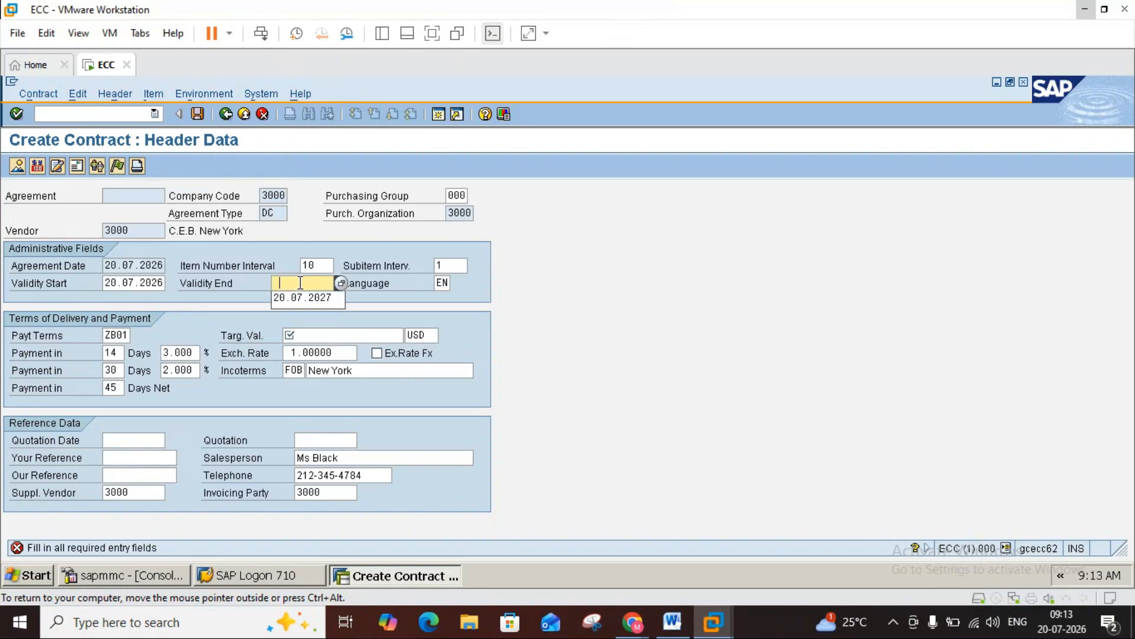
left_click(300, 297)
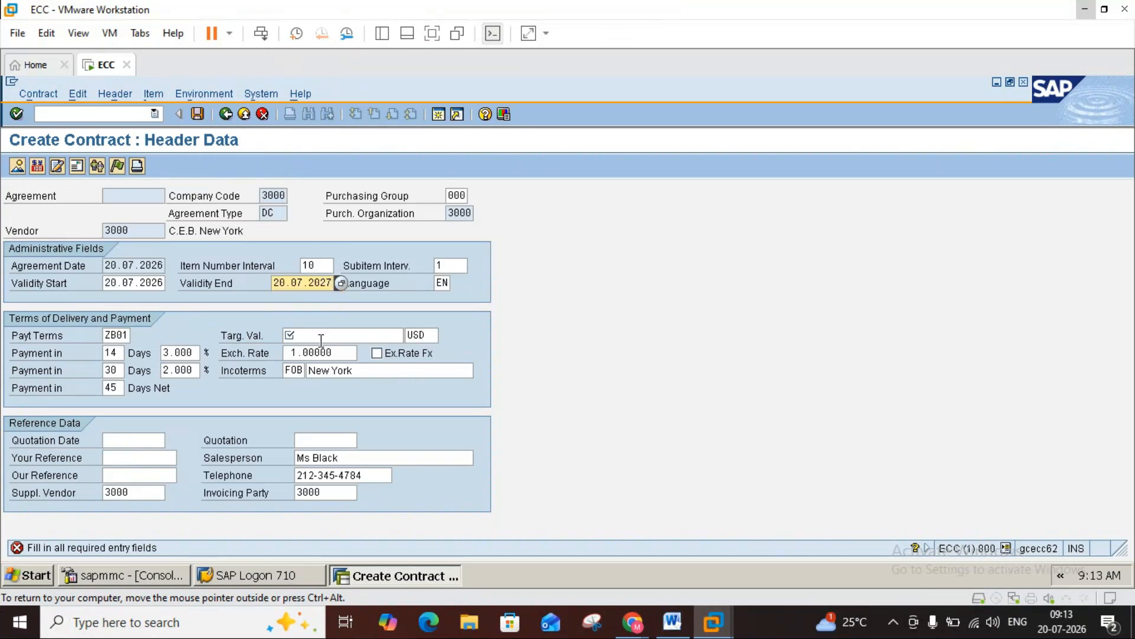
left_click(321, 336)
type("1")
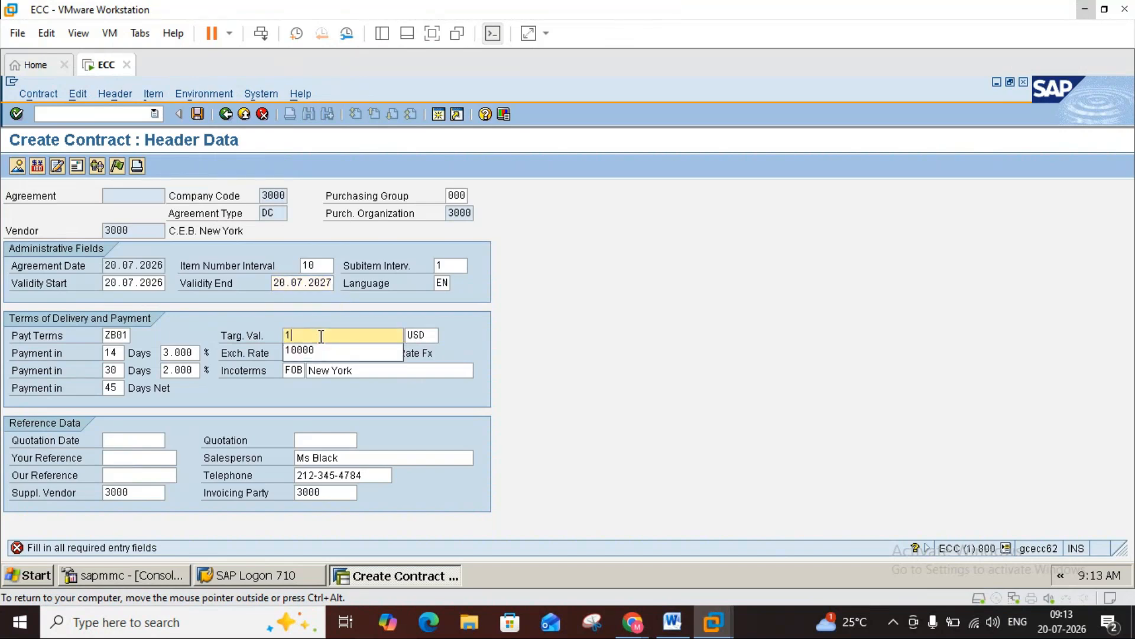
type("00000")
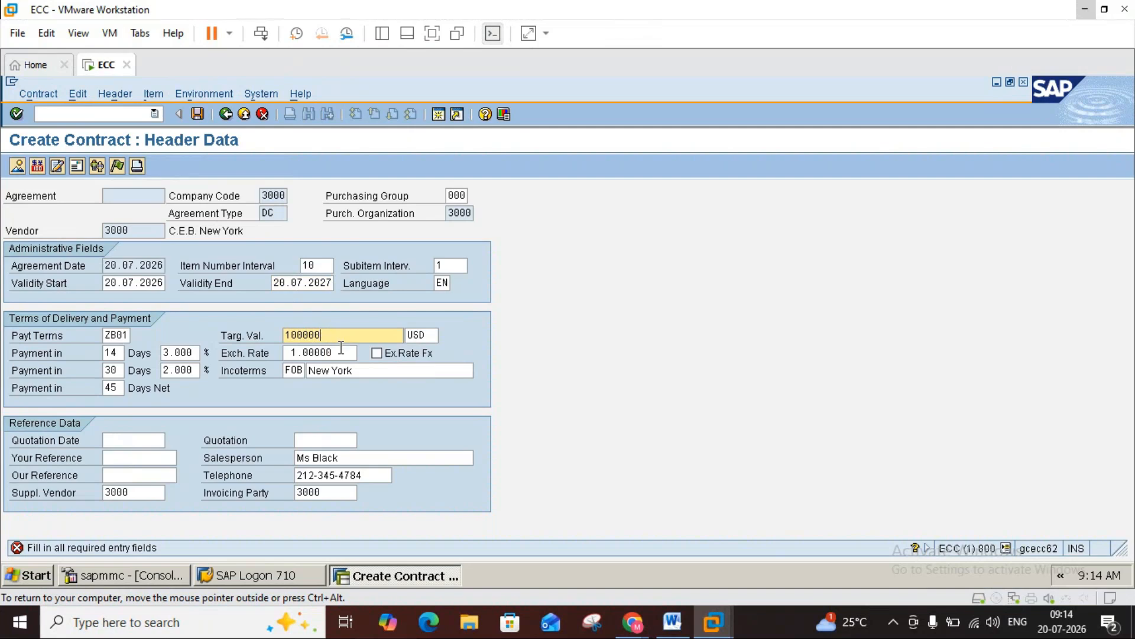
- Add contract item 10 for material 1448 with a target quantity of 10000 and a net price of 100
key("Return")
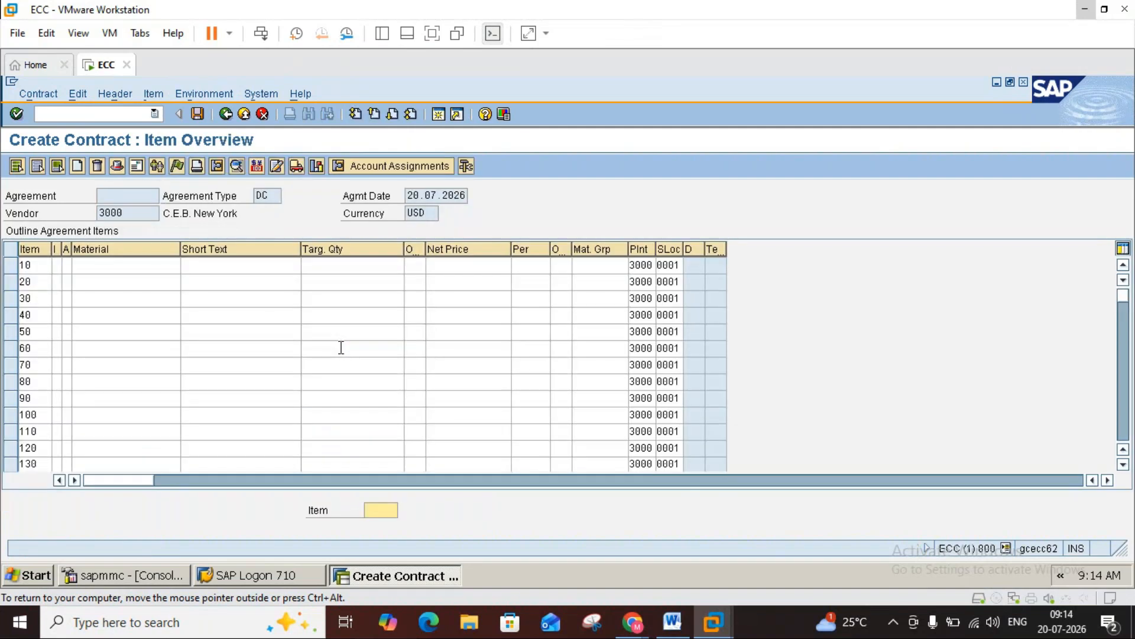
left_click(126, 266)
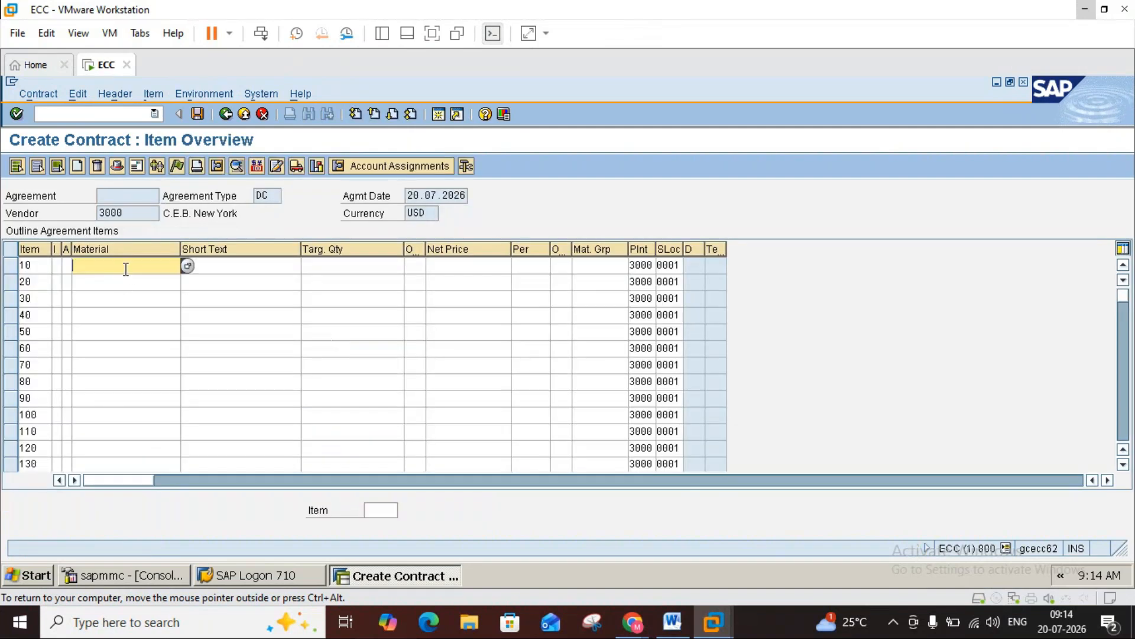
type("1")
left_click(119, 279)
left_click(334, 271)
type("10000")
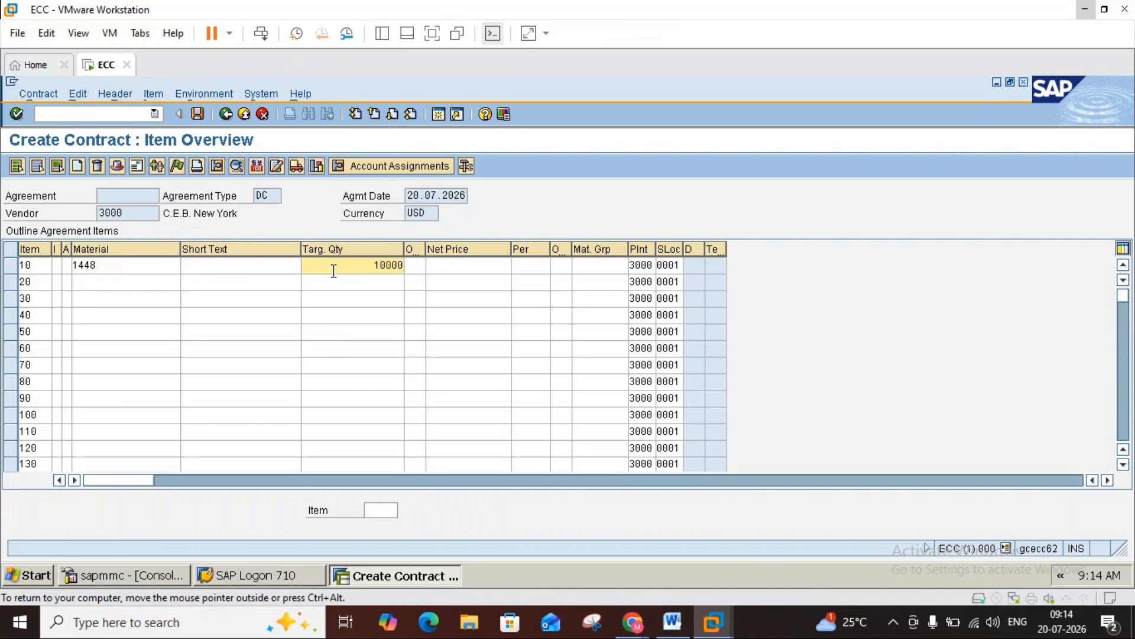
left_click(448, 267)
type("100")
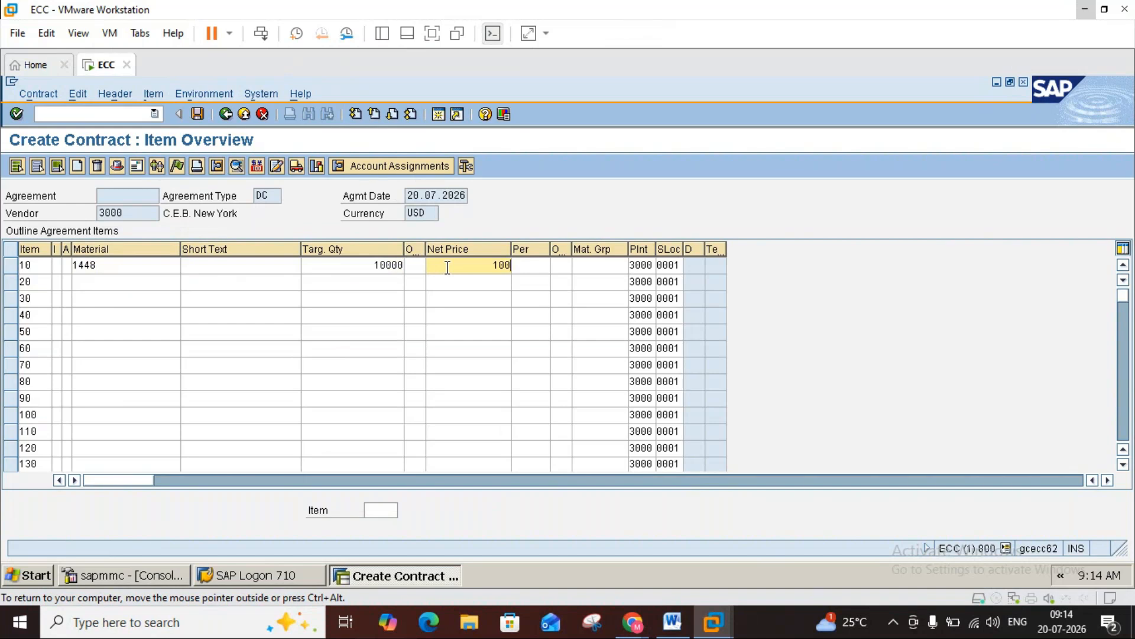
key("Return")
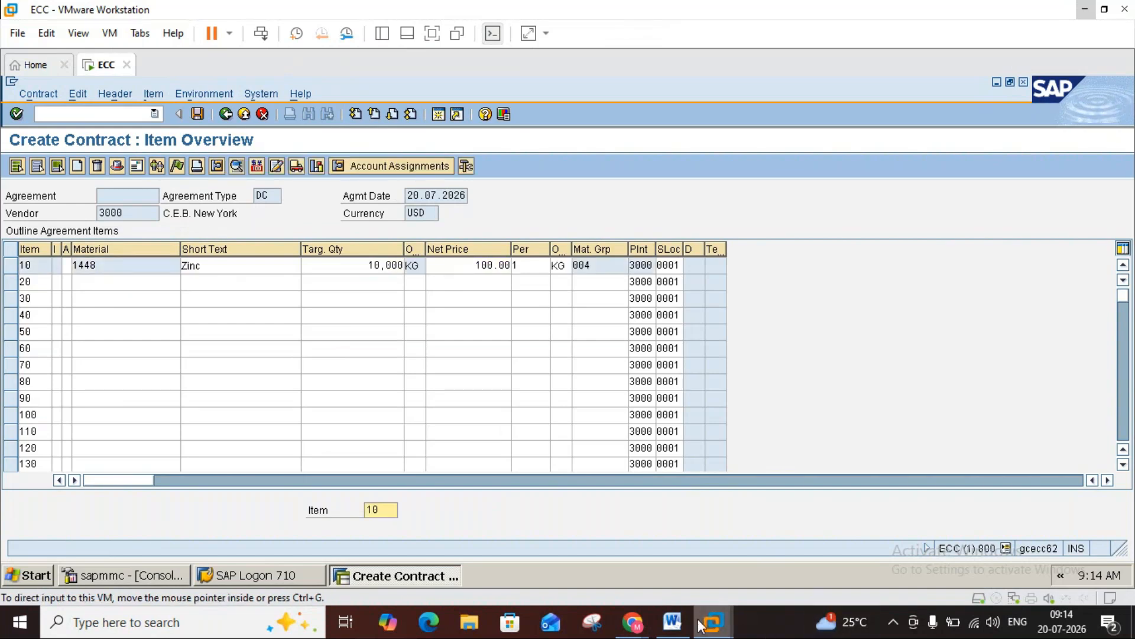
- Review item 10's gross price condition against the plant prices in the Word notes and save the contract
left_click(674, 624)
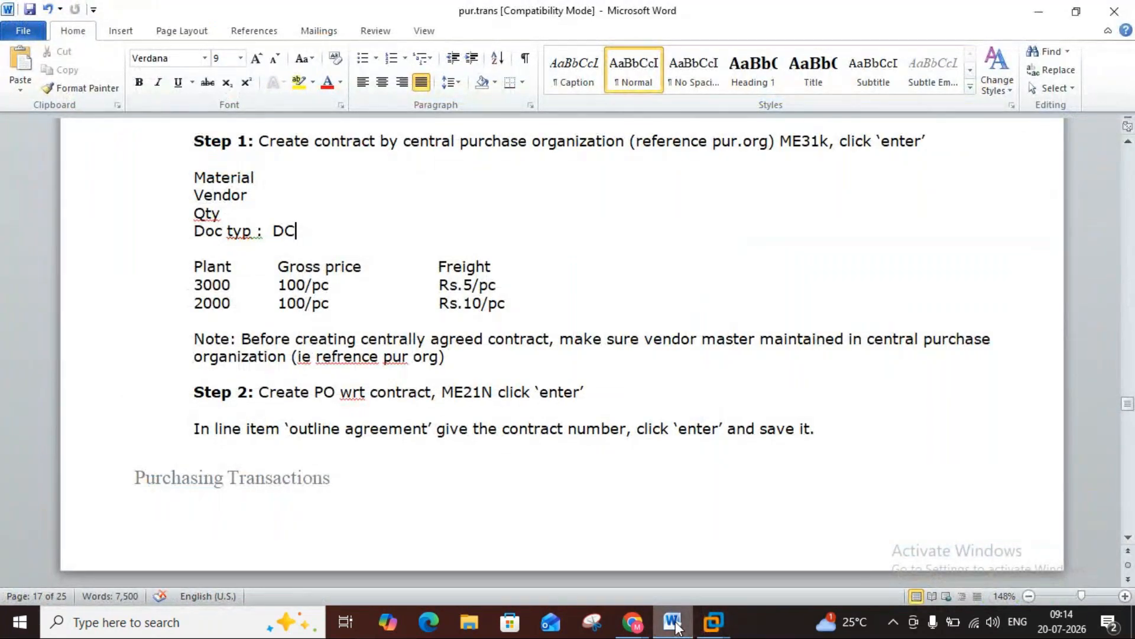
left_click(675, 625)
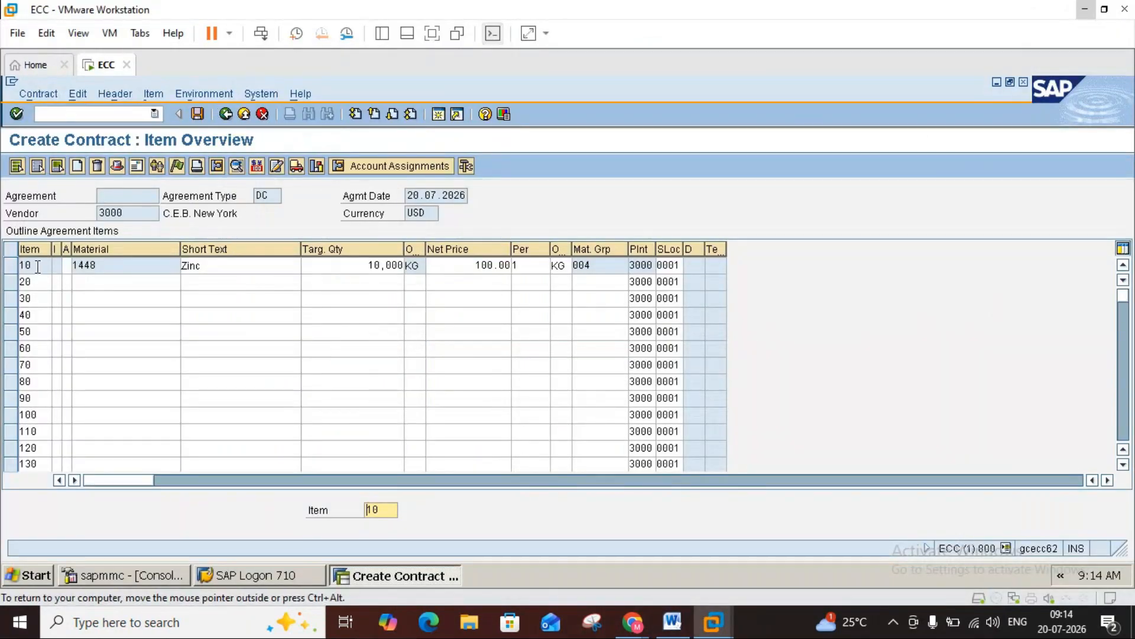
left_click(11, 267)
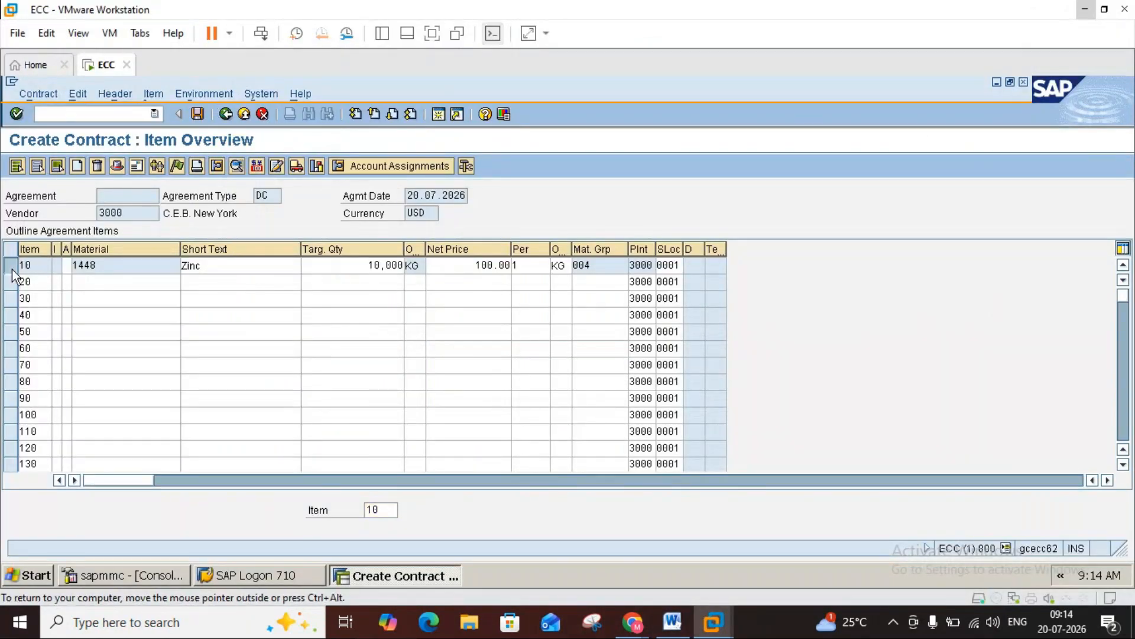
left_click(256, 167)
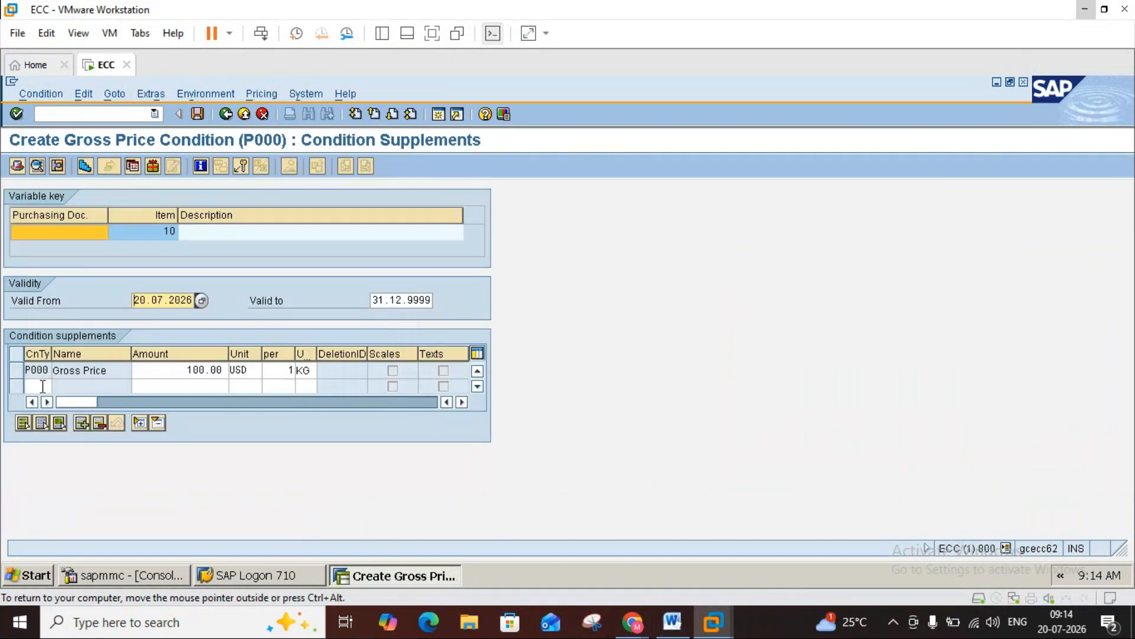
left_click(42, 385)
left_click(228, 118)
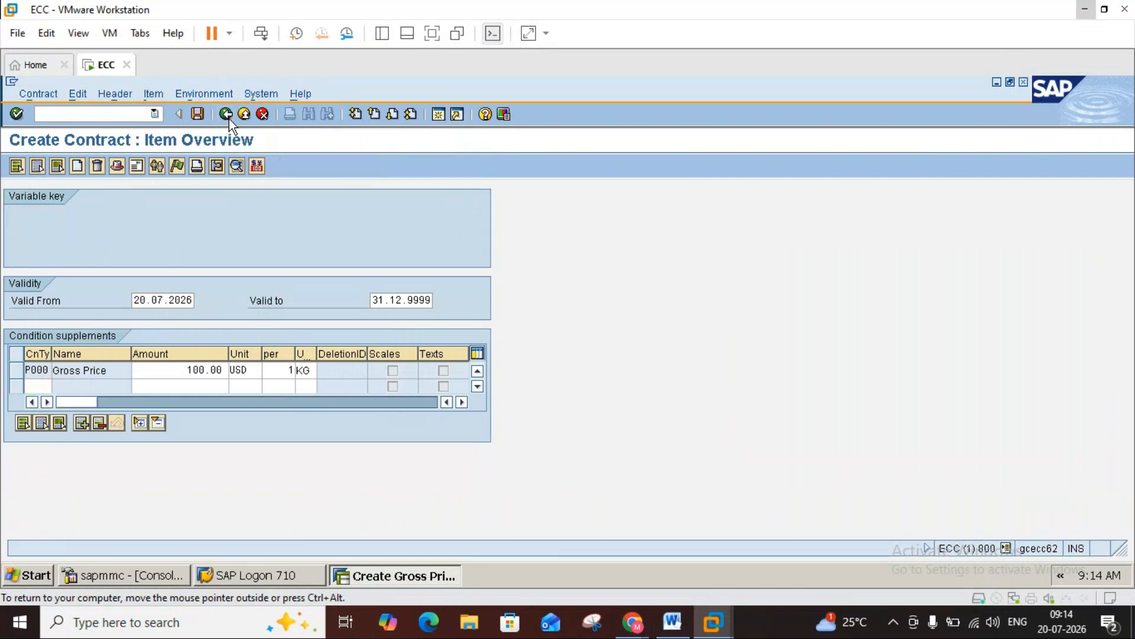
left_click(198, 114)
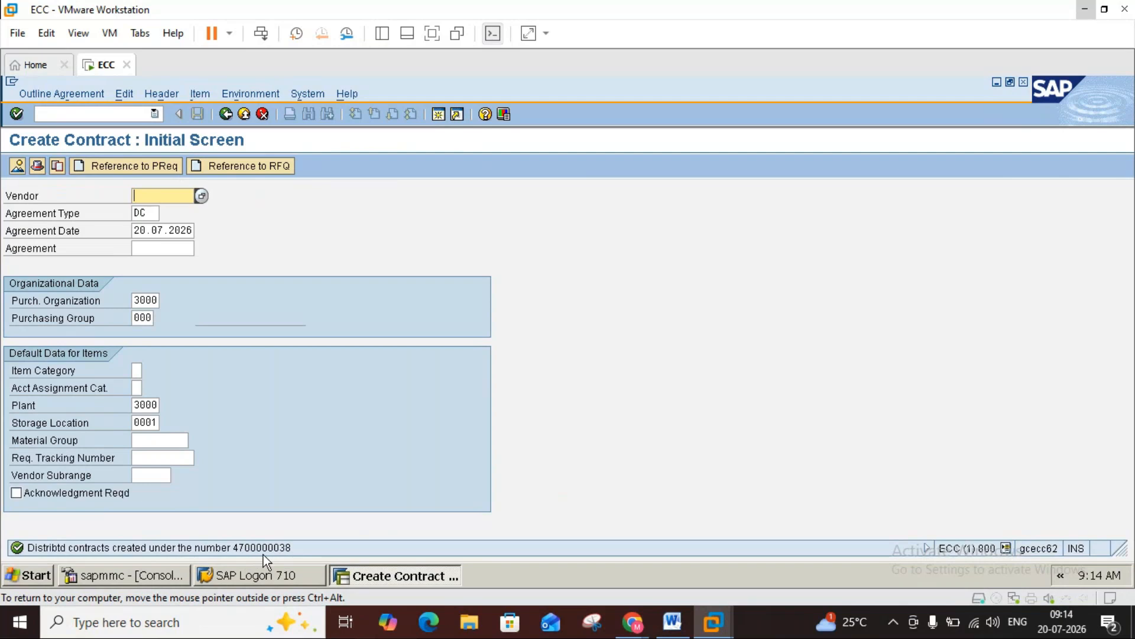
- Read the Word notes on the purchase order, vendor creation and reference contract steps, and return to the SAP contract screen
mouse_move(711, 632)
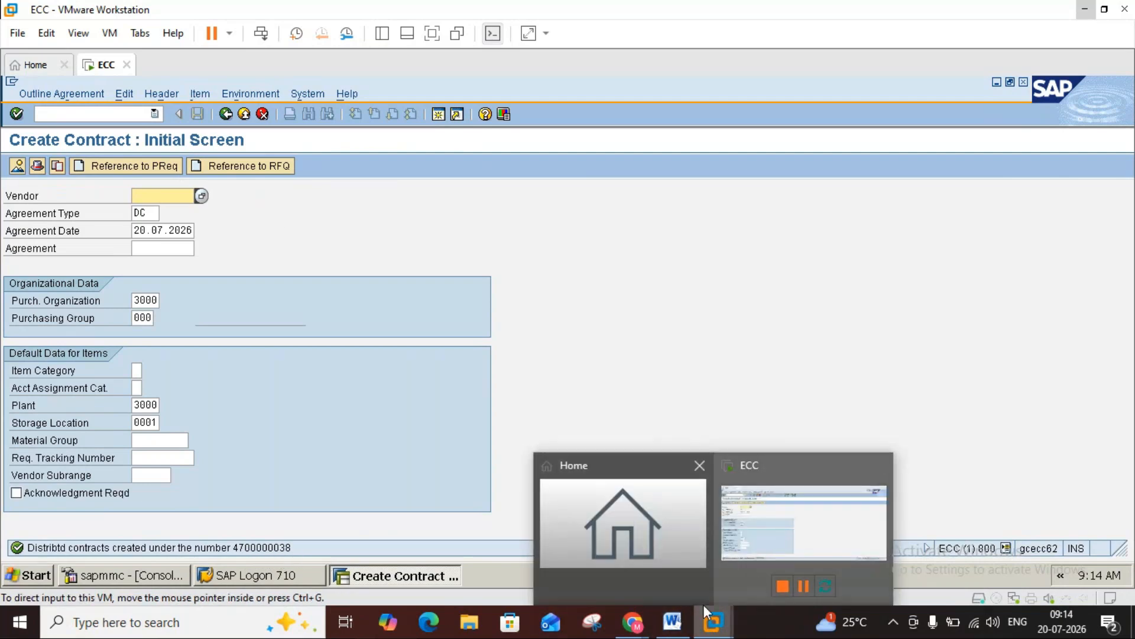
left_click(673, 624)
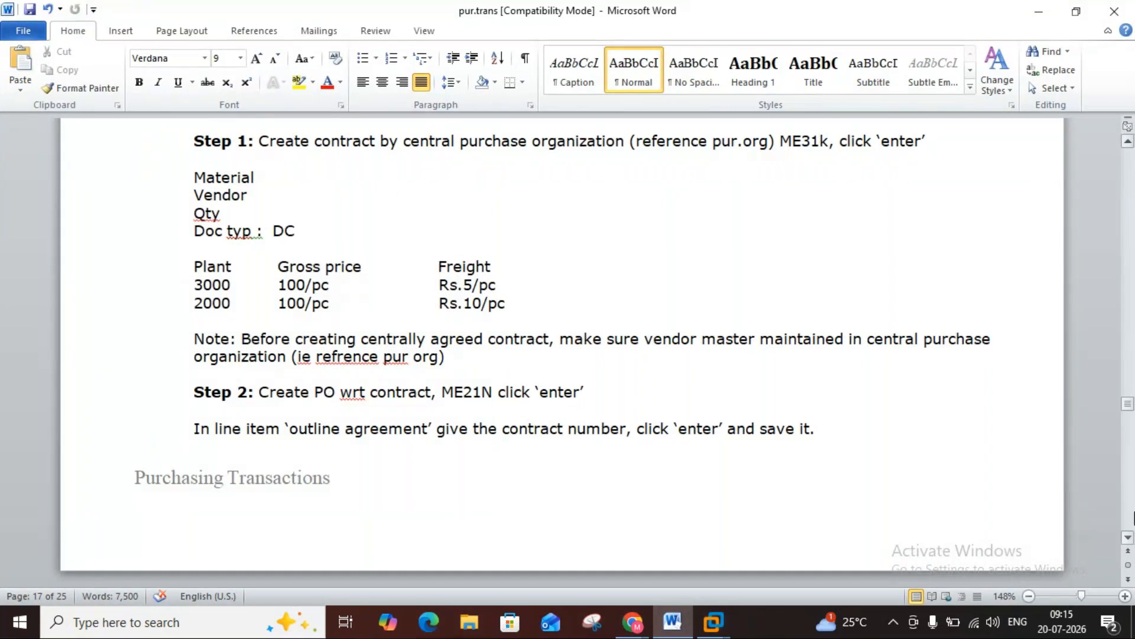
left_click(1127, 539)
left_click(1127, 539)
left_click(1127, 539)
left_click(1128, 540)
left_click(1128, 540)
left_click(1128, 540)
left_click(1128, 540)
left_click(1128, 539)
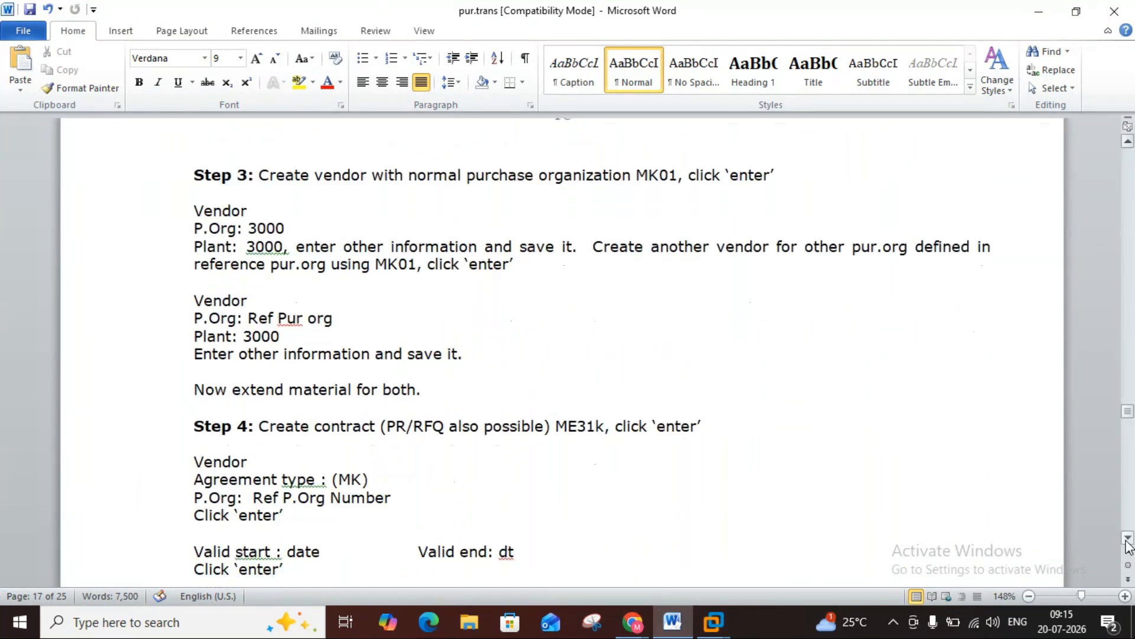
left_click(1128, 541)
left_click(1128, 540)
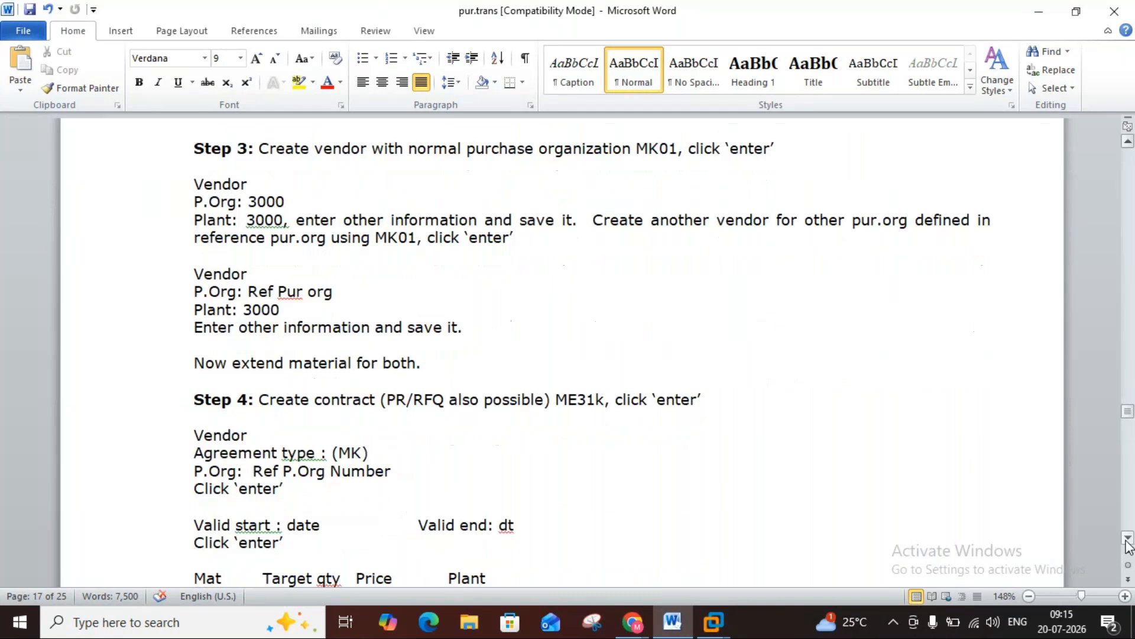
left_click(674, 622)
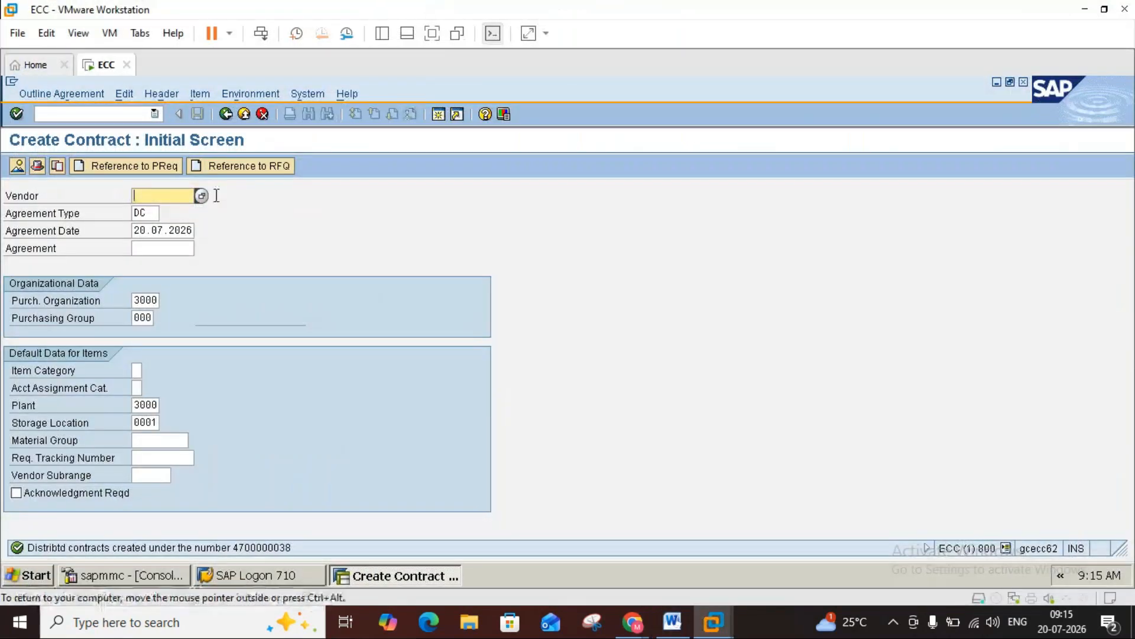
- Leave contract creation and start a new purchase order with transaction ME21N
left_click(249, 120)
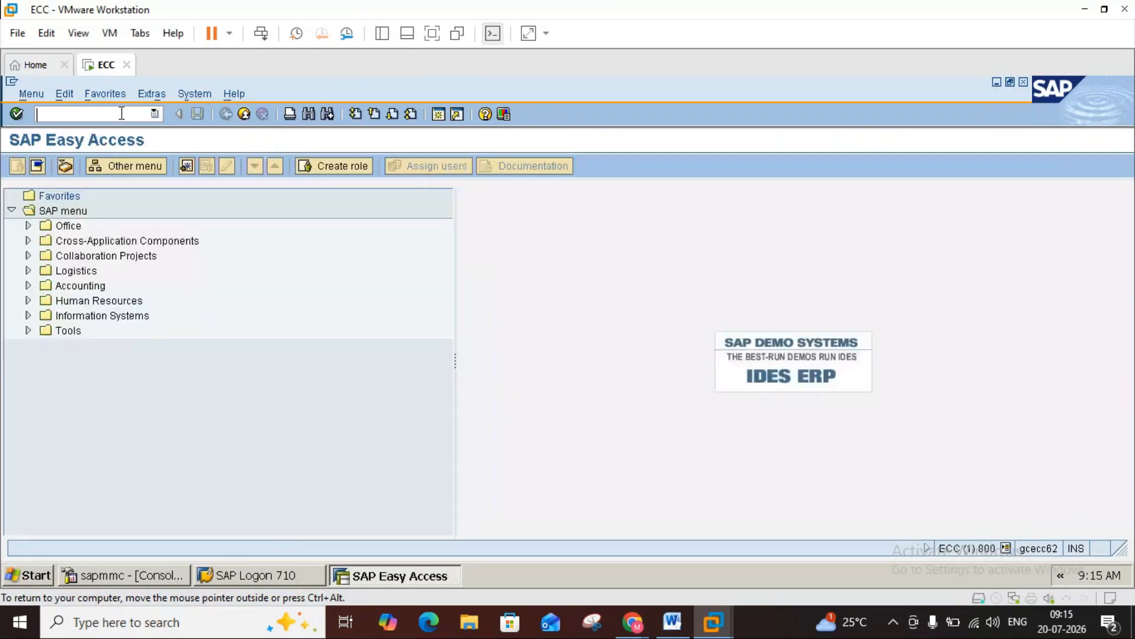
type("me21n")
key("Return")
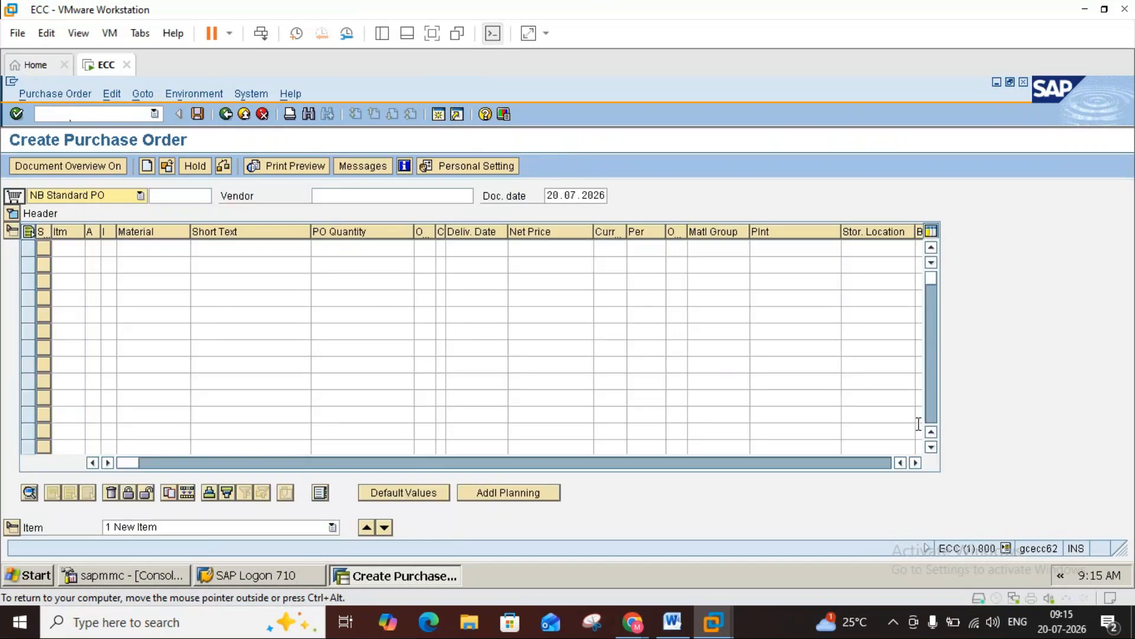
- Reference the newly created contract as the outline agreement on the purchase order's first item line
left_click(916, 463)
left_click(916, 463)
left_click(916, 463)
left_click(915, 463)
left_click(916, 463)
left_click(916, 463)
left_click(916, 463)
left_click(916, 463)
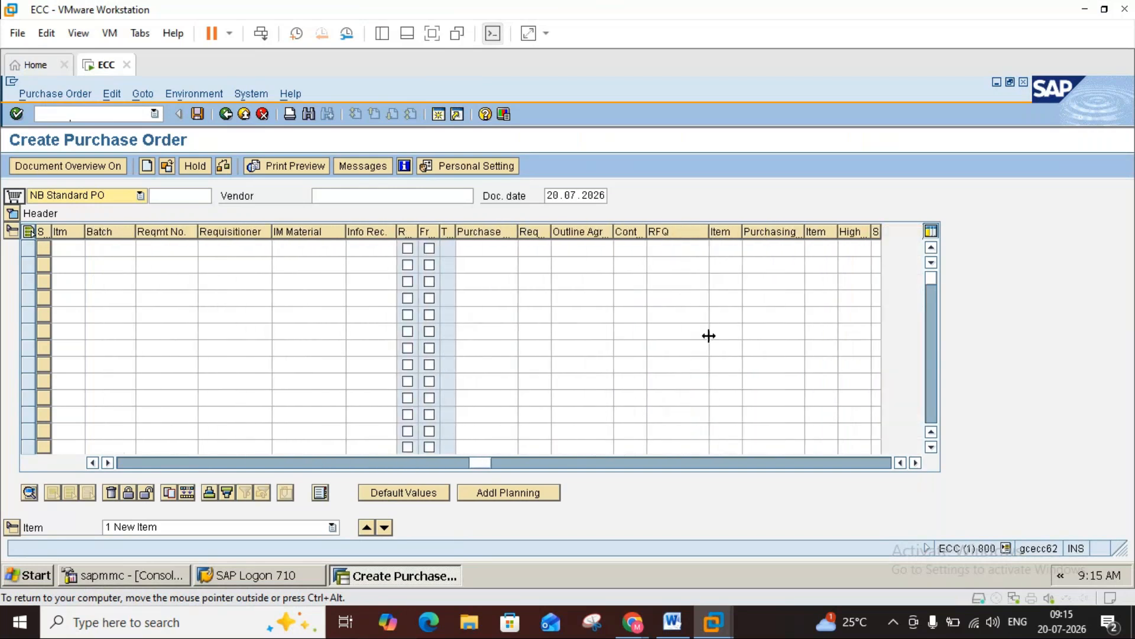
left_click(580, 251)
key("ctrl+v")
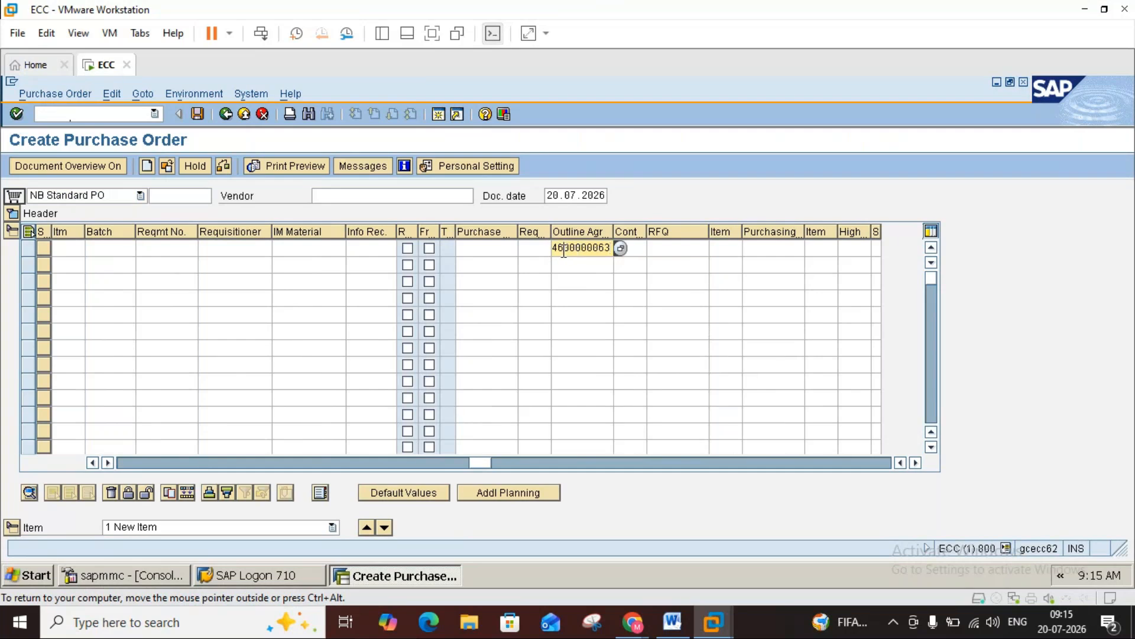
left_click(563, 251)
key("BackSpace")
type("7")
left_click(611, 248)
key("BackSpace")
type("2")
key("BackSpace")
key("BackSpace")
type("33")
key("Return")
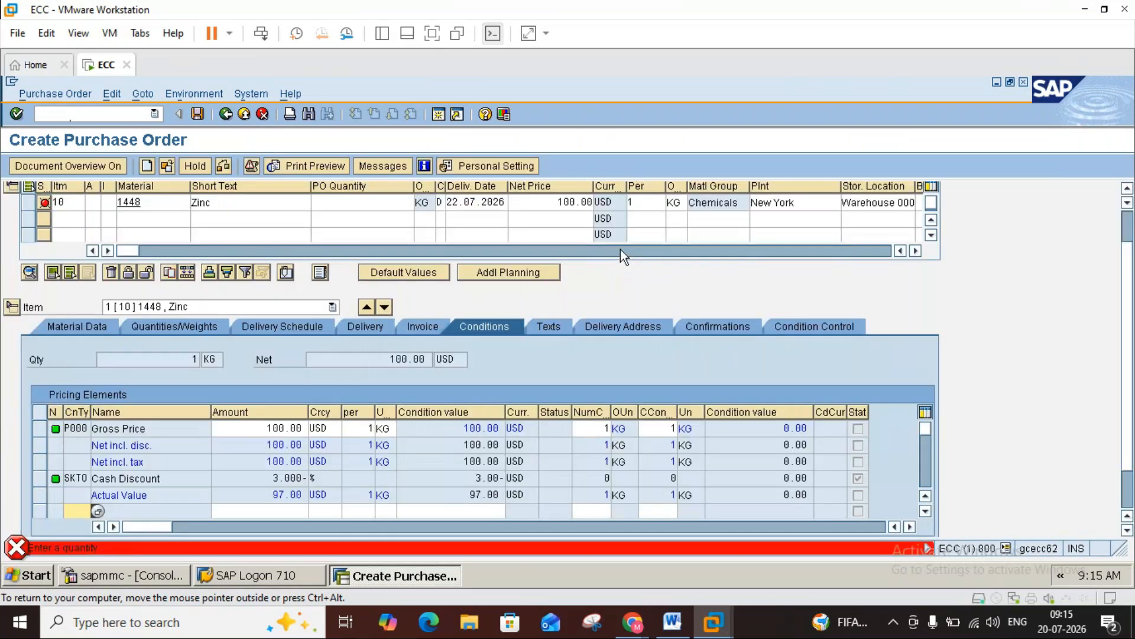
- Try a purchase order quantity of 100 KG for the Zinc item and exit the order without saving
left_click(394, 204)
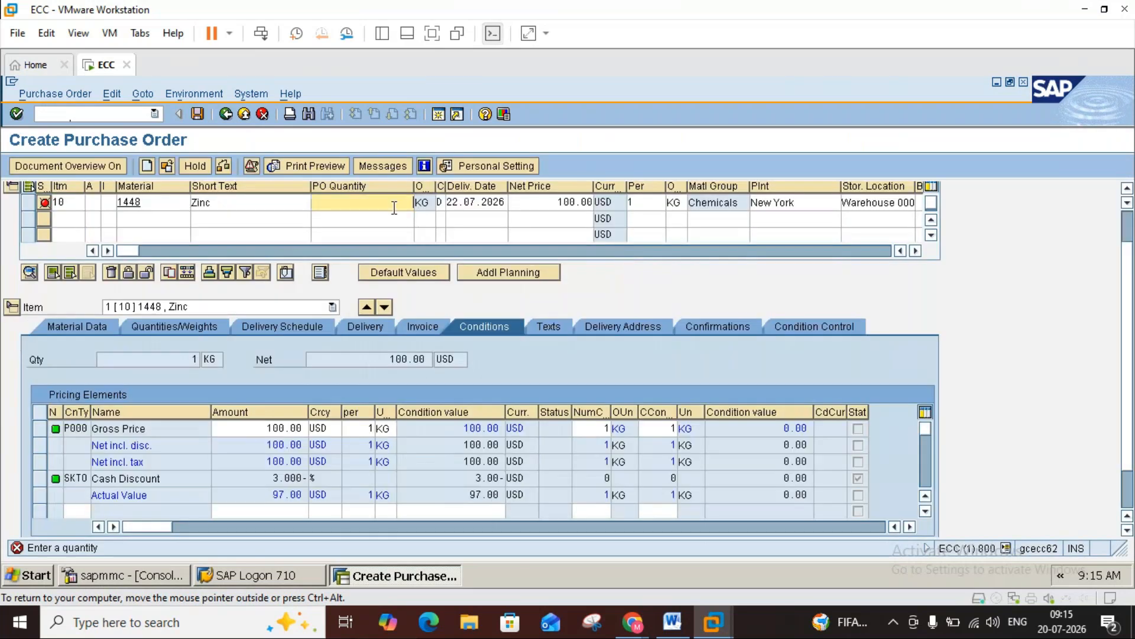
type("100")
key("Return")
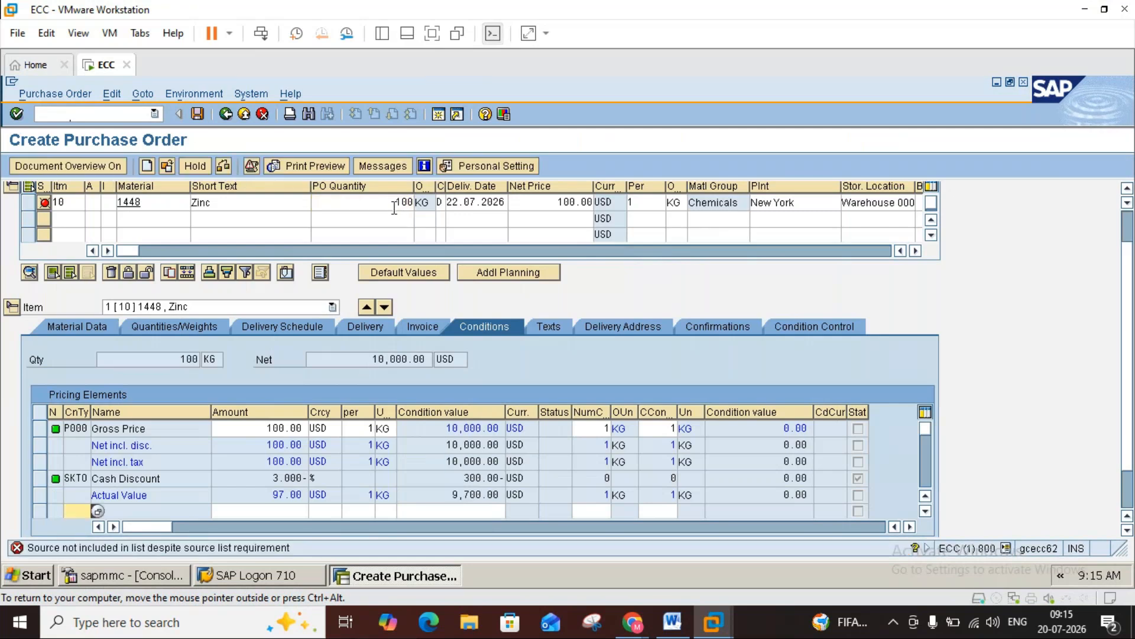
left_click(244, 114)
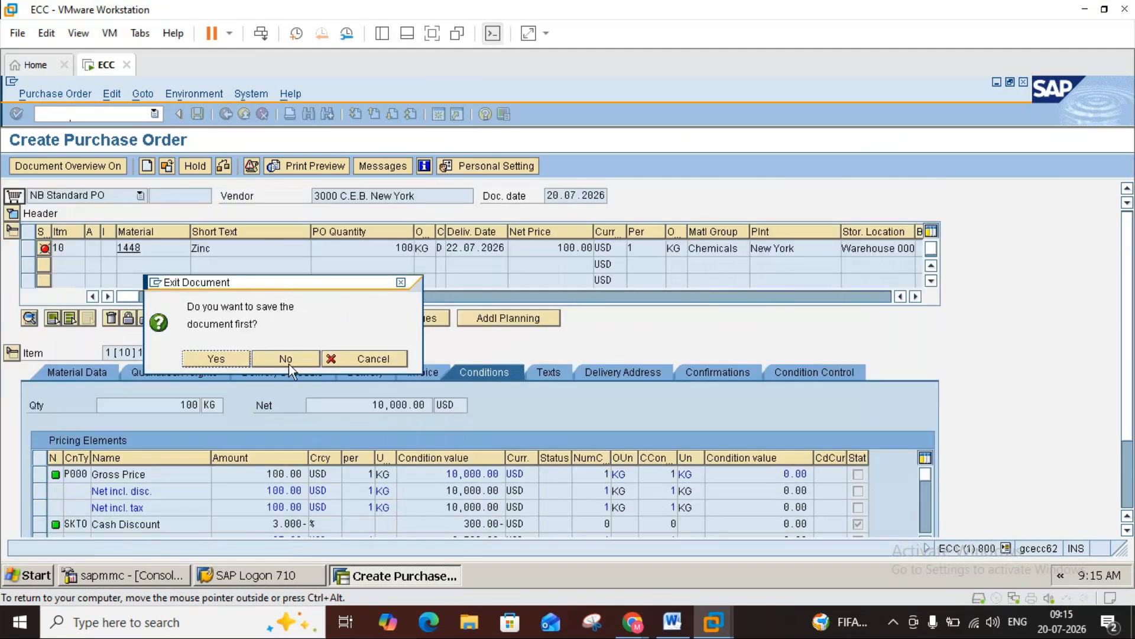
left_click(286, 358)
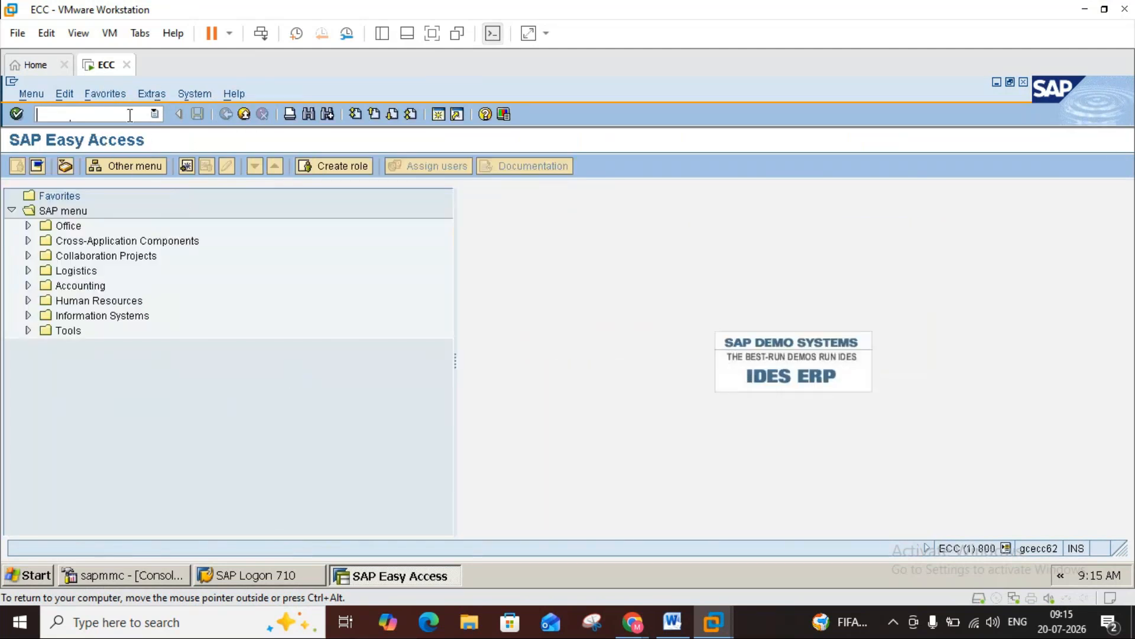
- Open the newly created contract for changes with ME32K and start source list maintenance for item 10
type("me32k")
key("Return")
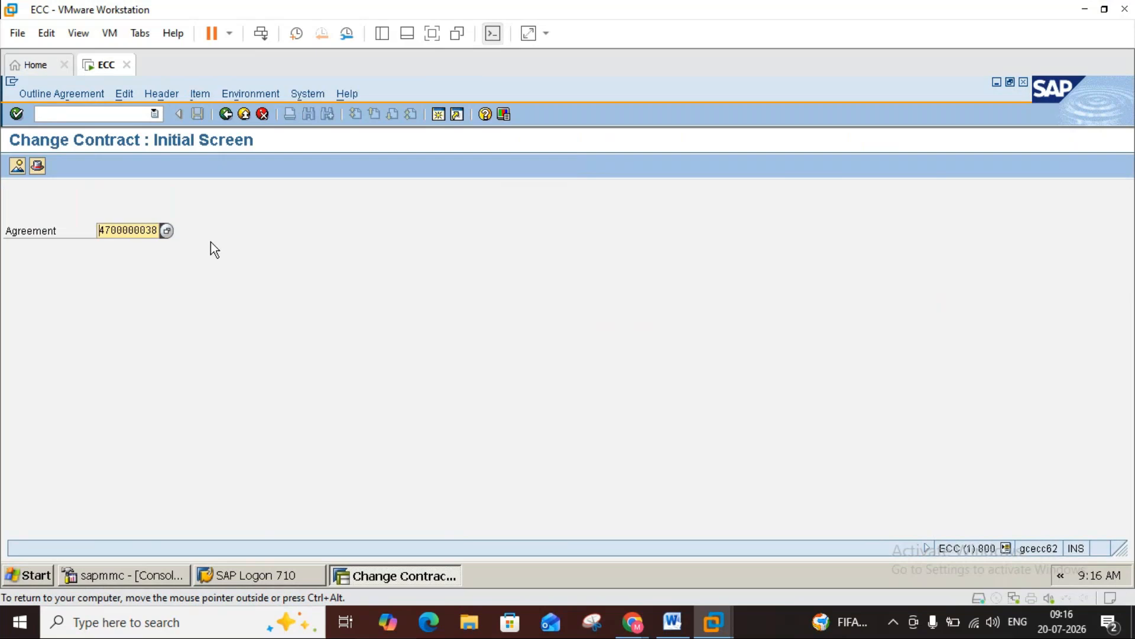
key("Return")
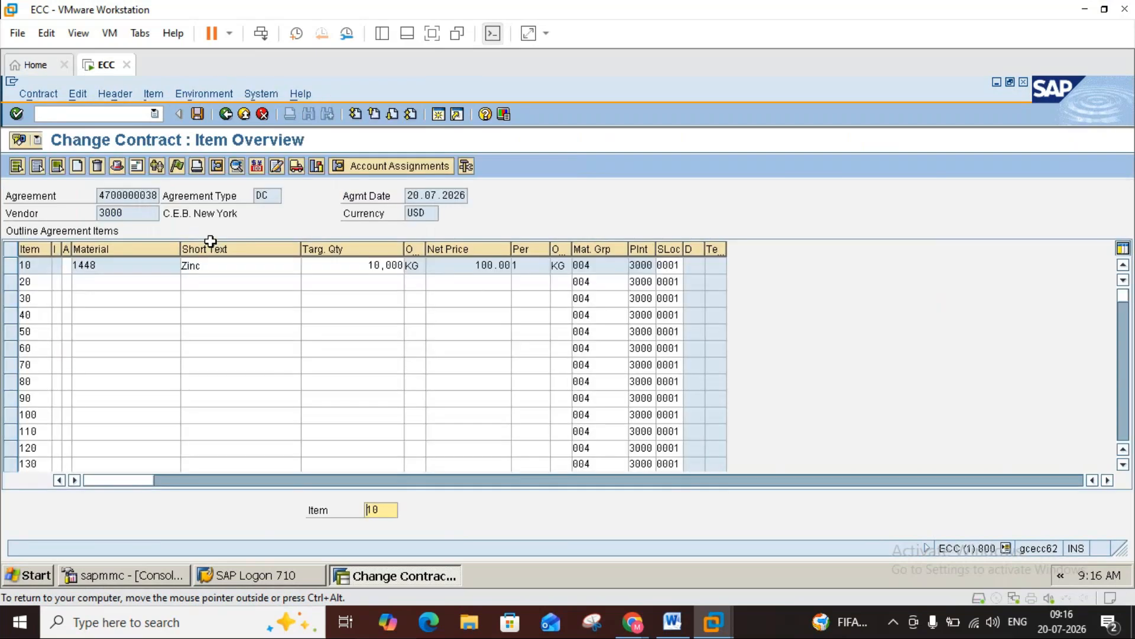
left_click(10, 265)
left_click(153, 93)
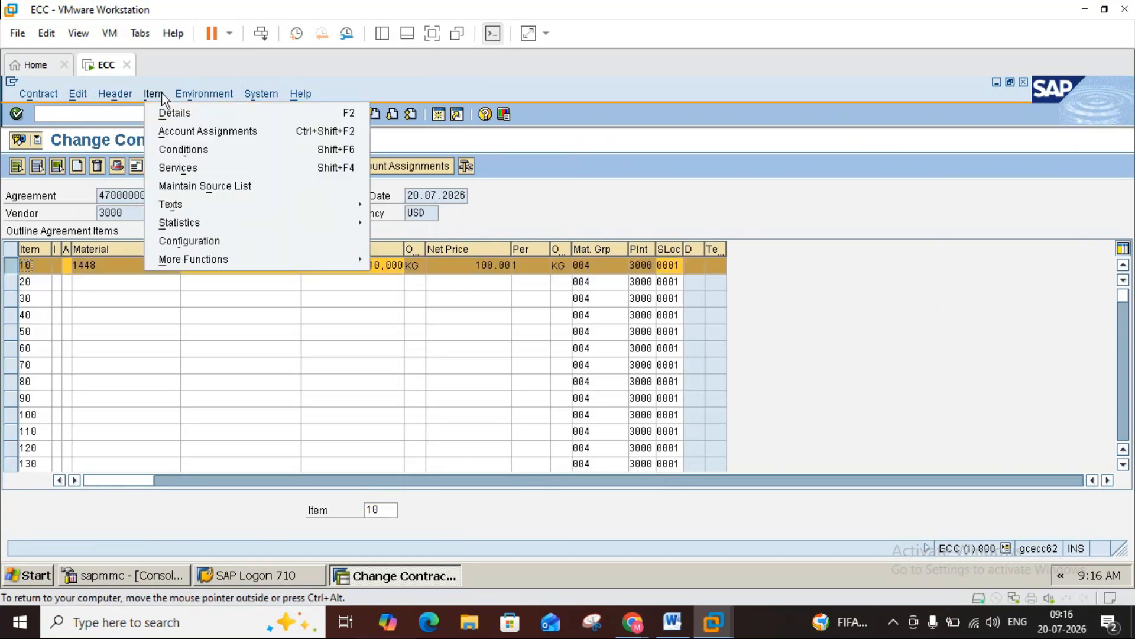
left_click(210, 187)
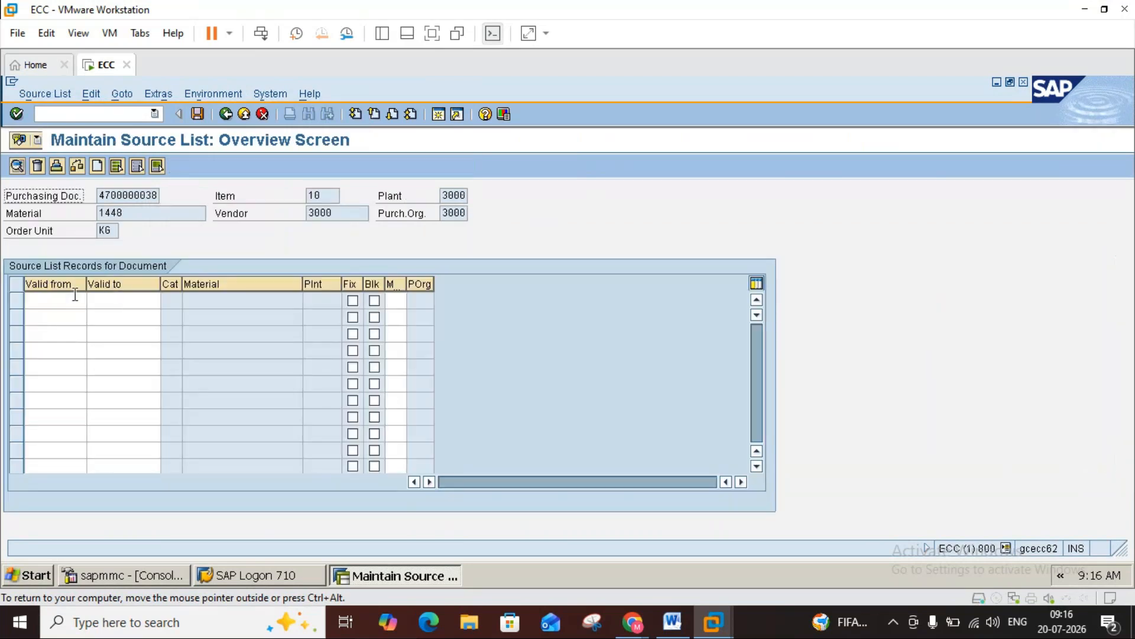
- Add a source list record valid from 20.07.2026 to 31.07.2026, save the contract and leave the change transaction
left_click(93, 301)
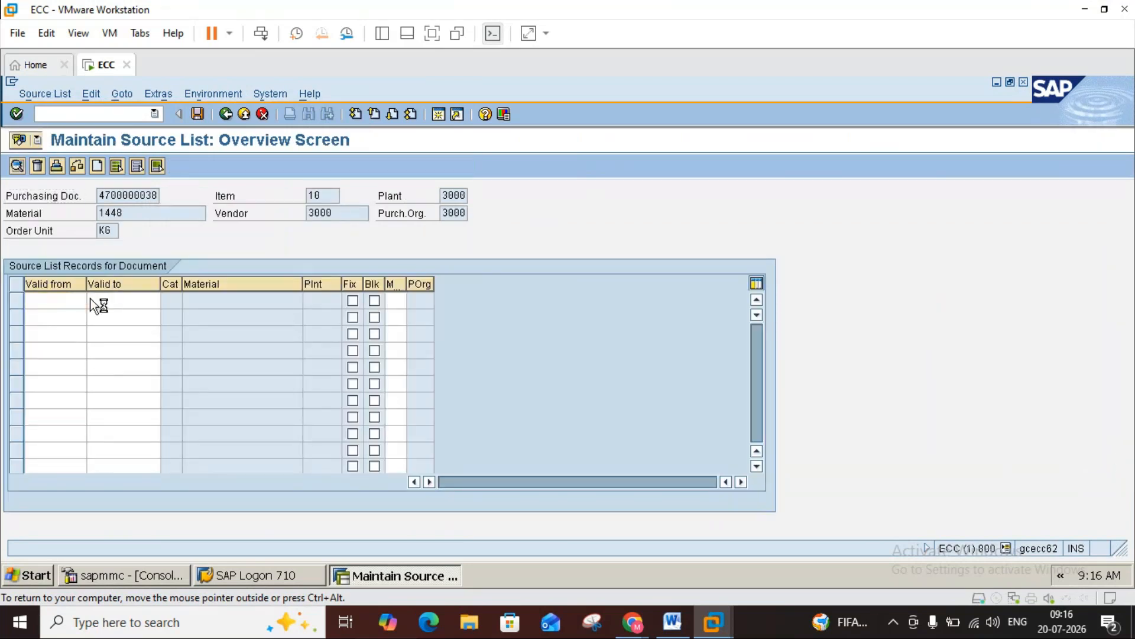
double_click(181, 396)
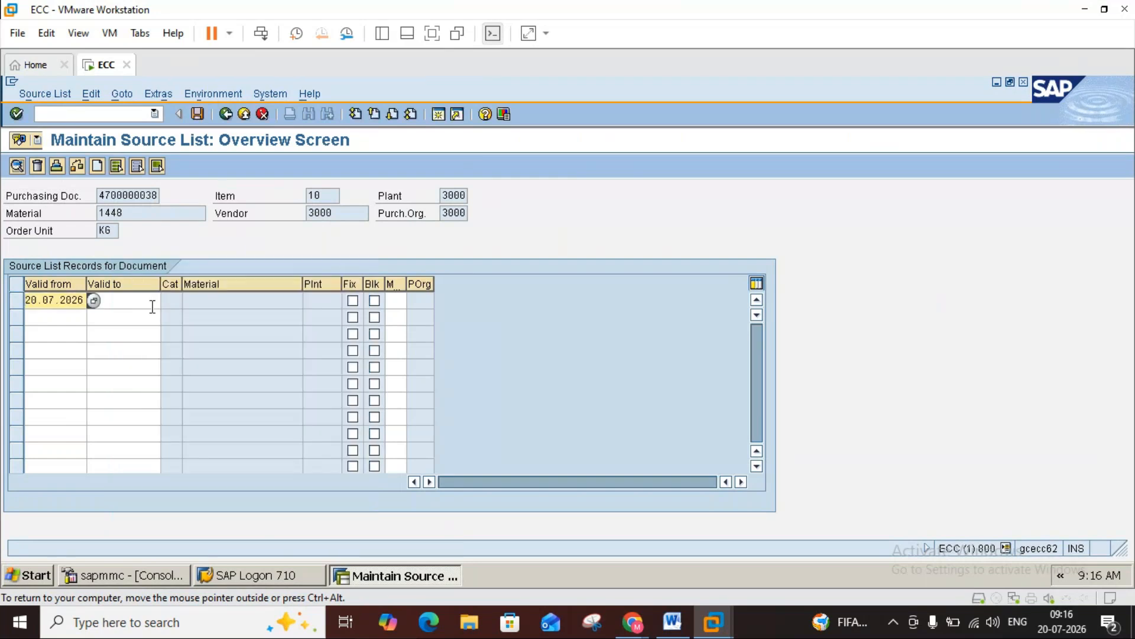
left_click(152, 305)
left_click(167, 302)
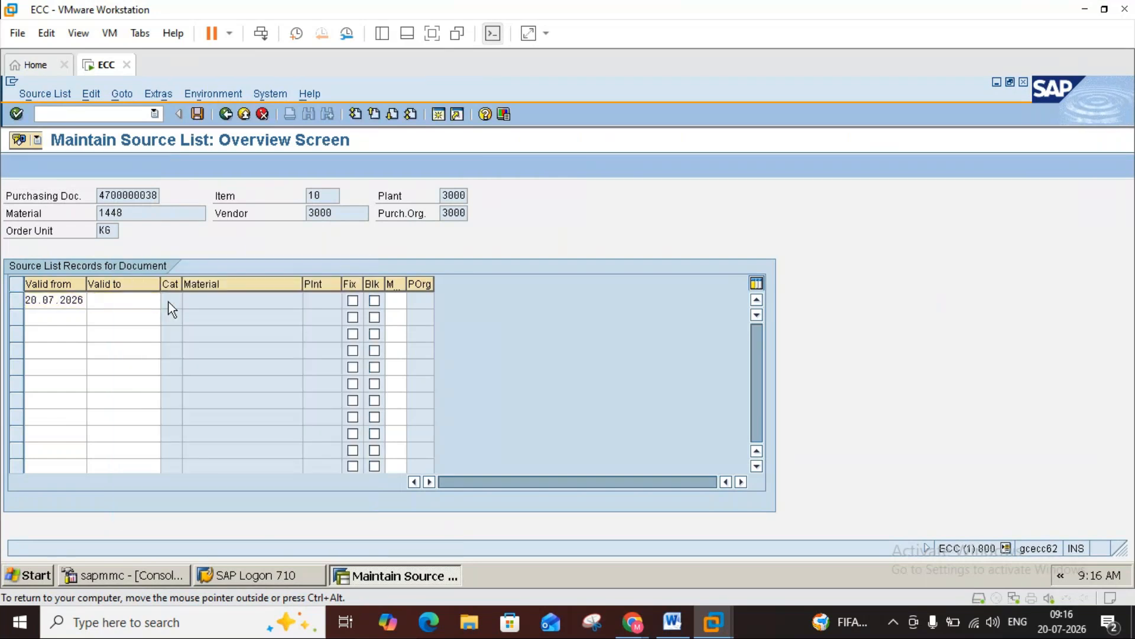
double_click(278, 416)
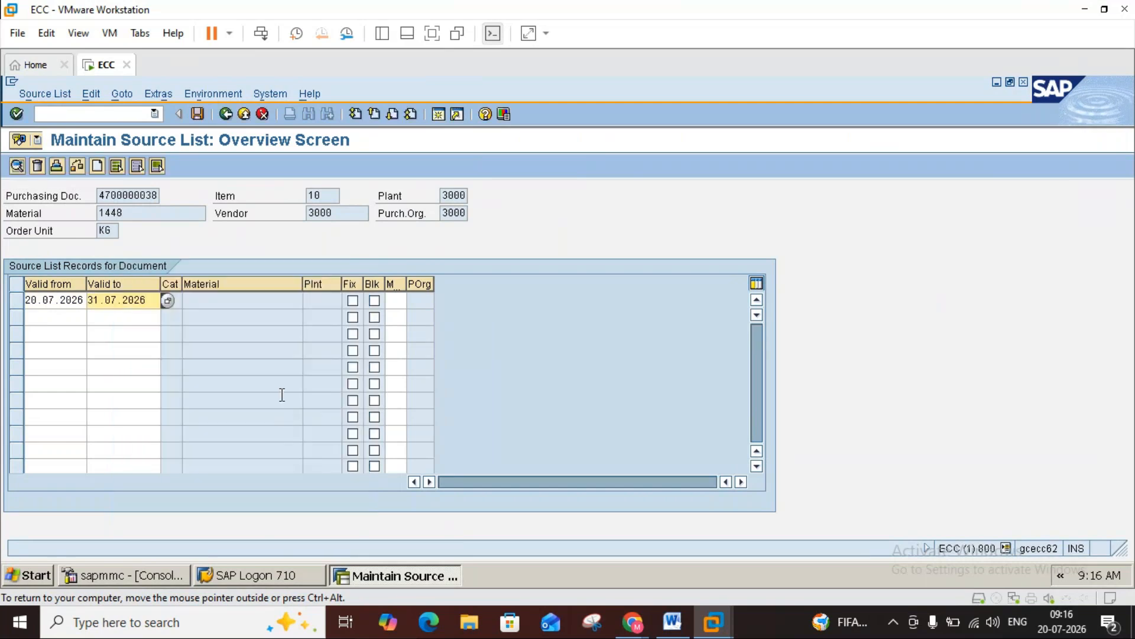
left_click(199, 118)
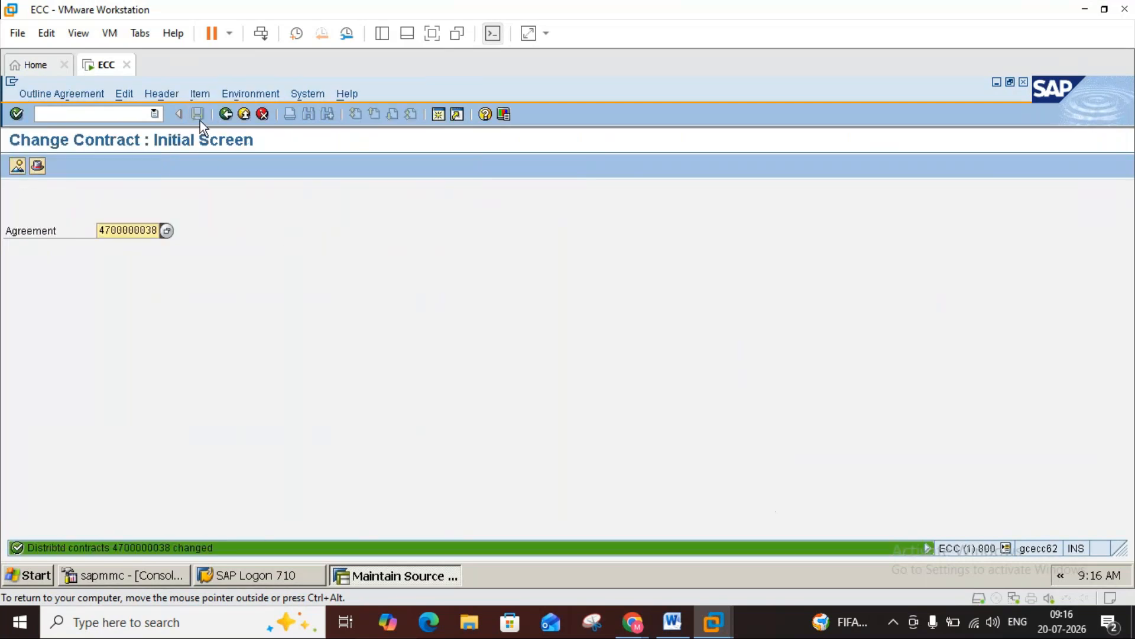
left_click(245, 114)
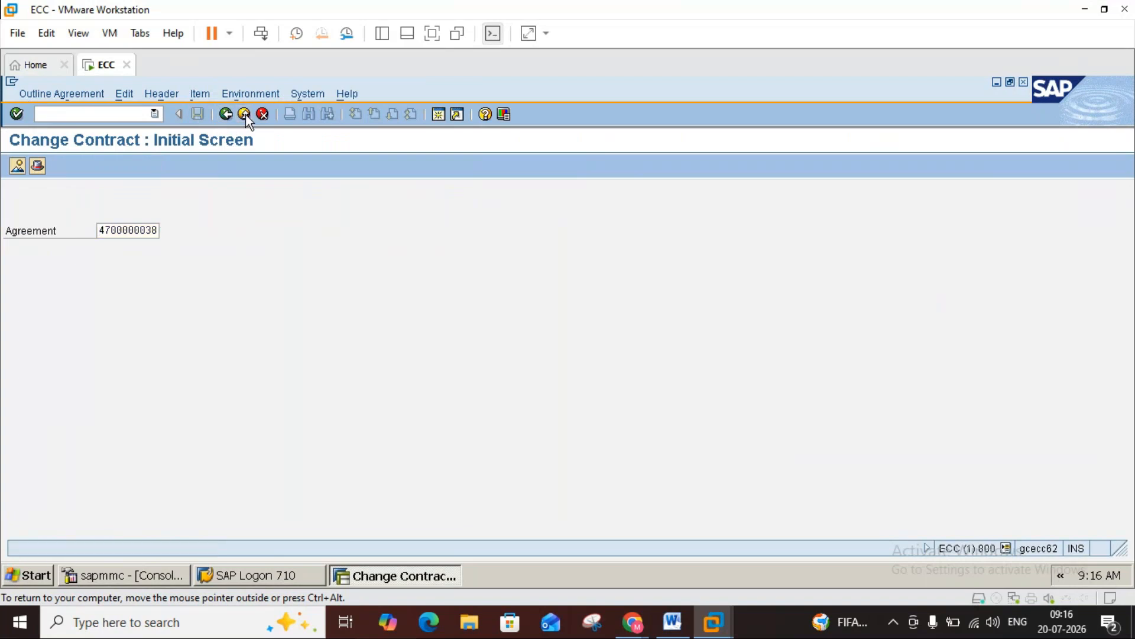
- Leave the contract change transaction without logging off and start a new purchase order with ME21N
left_click(244, 114)
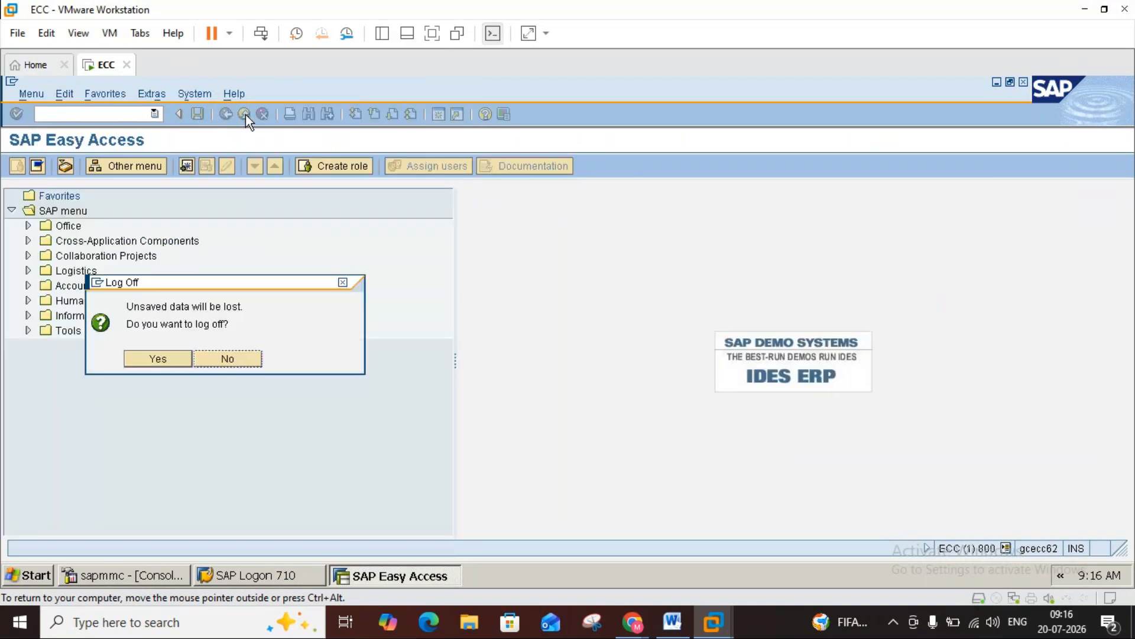
left_click(213, 359)
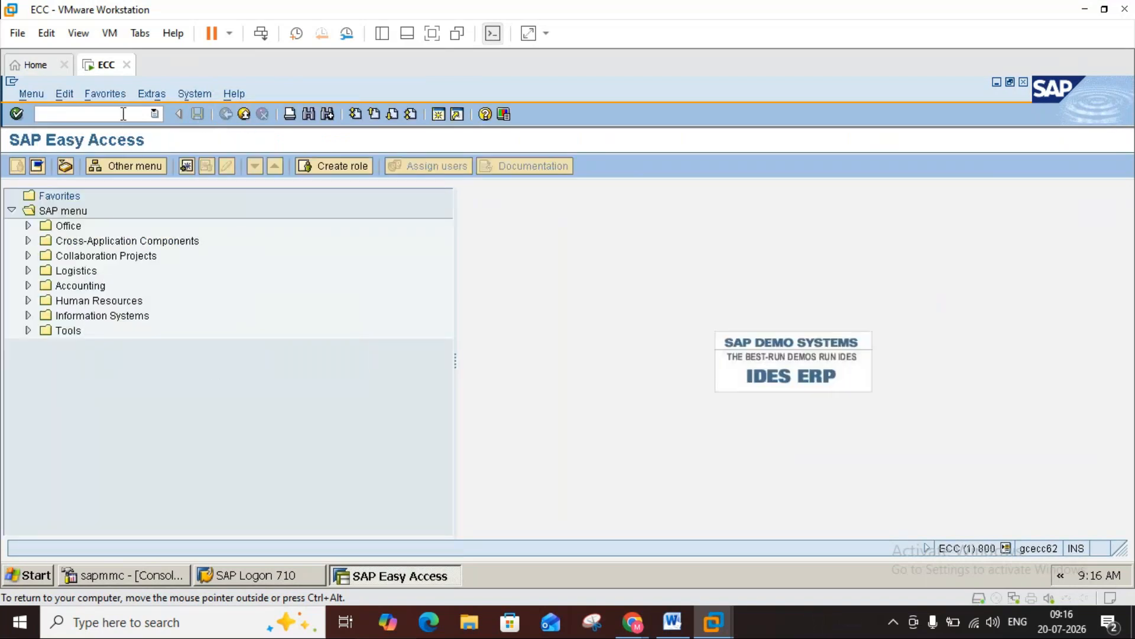
type("me21n")
key("Return")
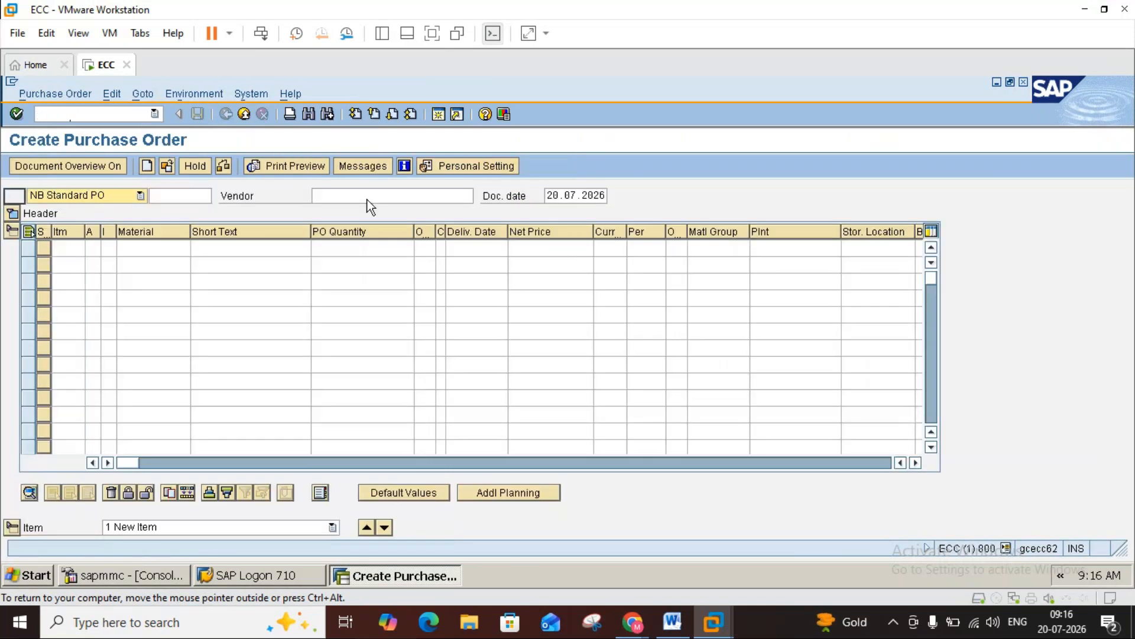
- Enter the newly created contract as the outline agreement on the new purchase order's first item, dismissing the USB device prompt
left_click(914, 465)
left_click(915, 464)
left_click(915, 464)
left_click(914, 465)
left_click(914, 465)
left_click(914, 464)
left_click(914, 465)
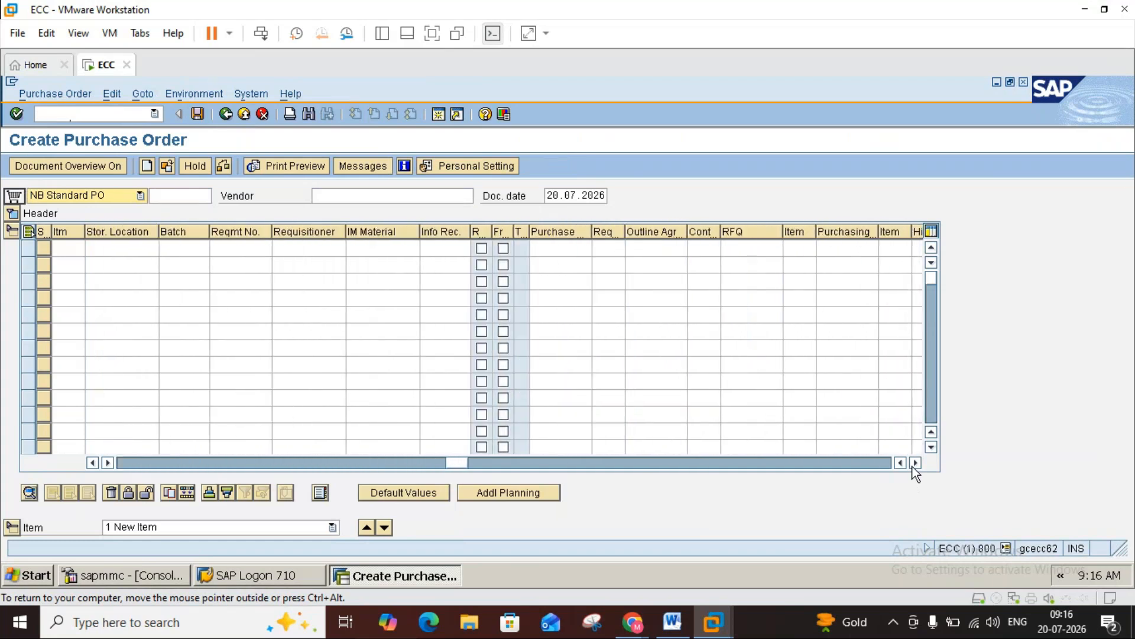
left_click(651, 247)
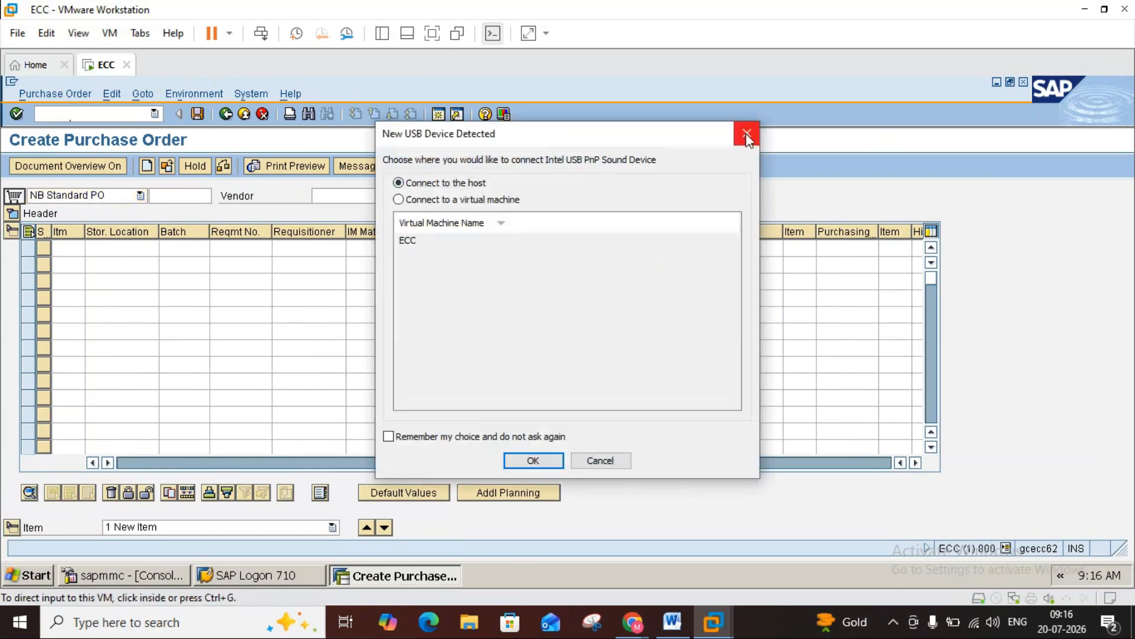
left_click(745, 133)
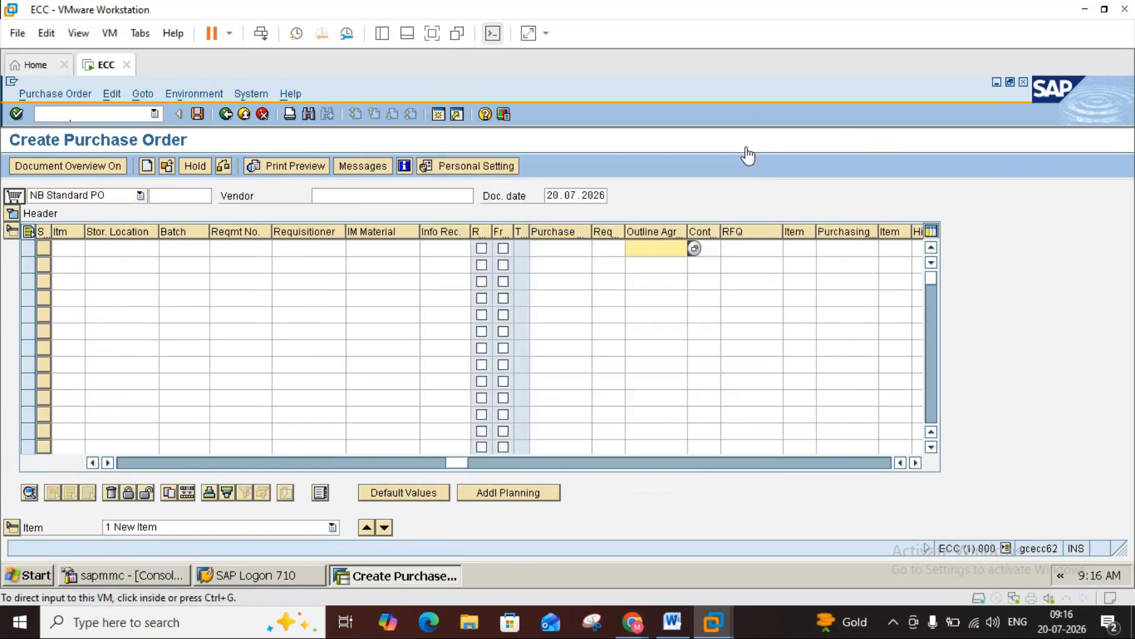
left_click(658, 245)
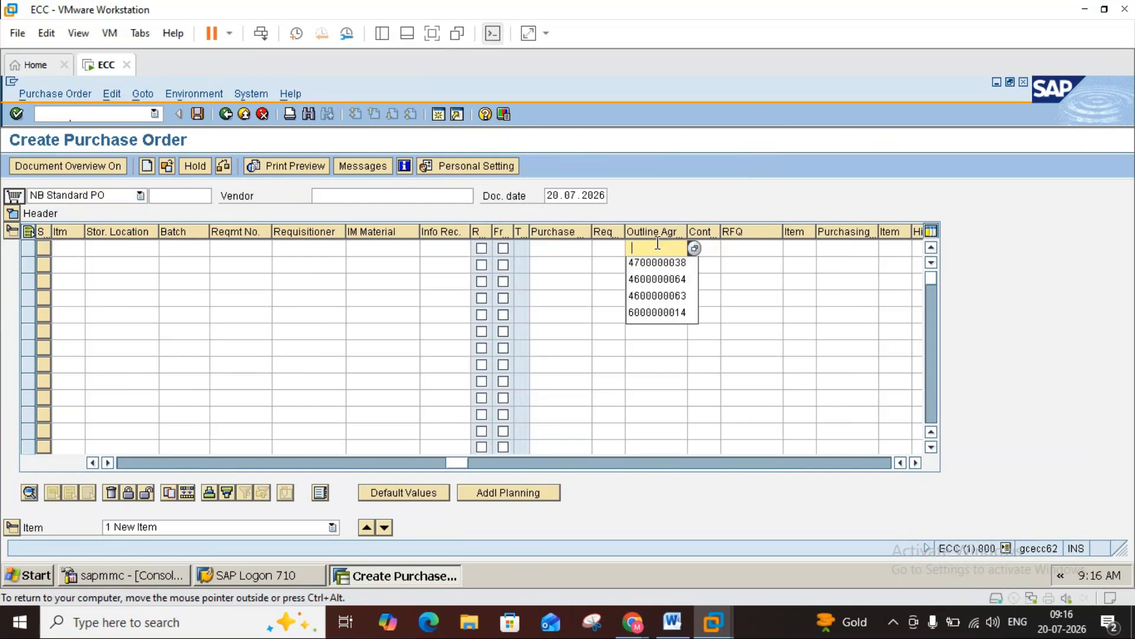
left_click(660, 264)
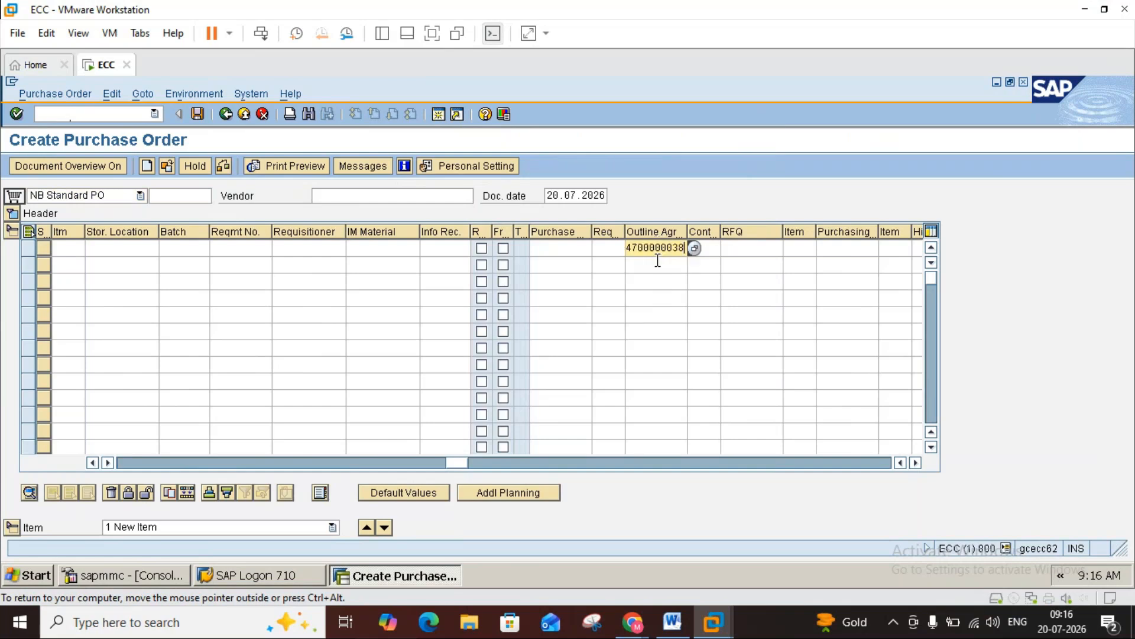
key("Return")
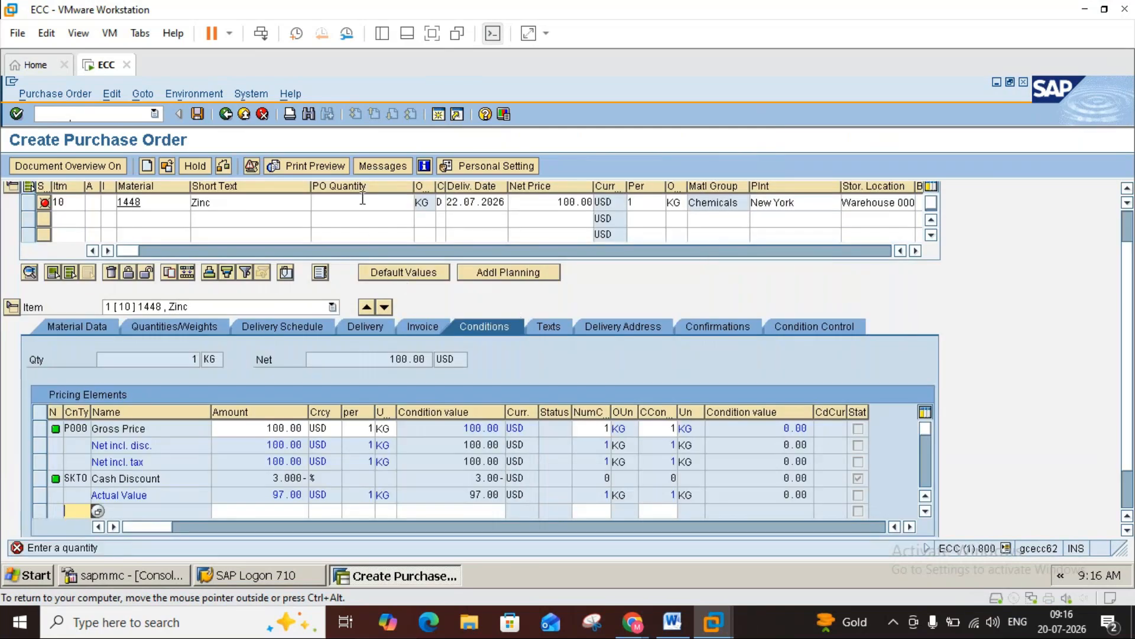
- Set the Zinc item's PO quantity to 100 KG and confirm the item check
left_click(363, 201)
type("100")
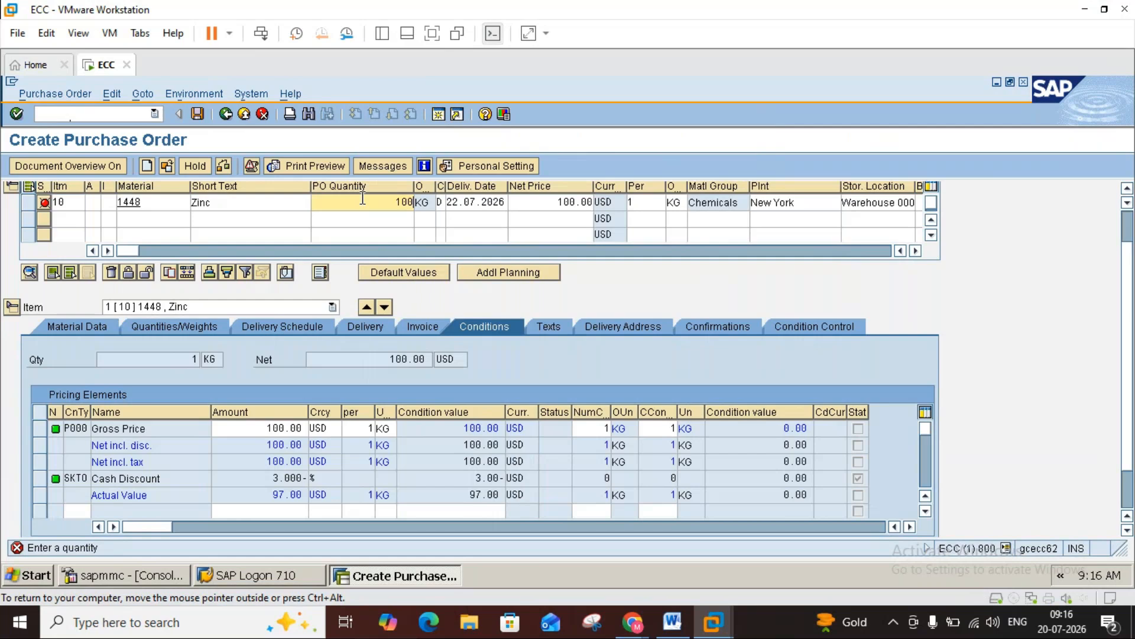
key("Return")
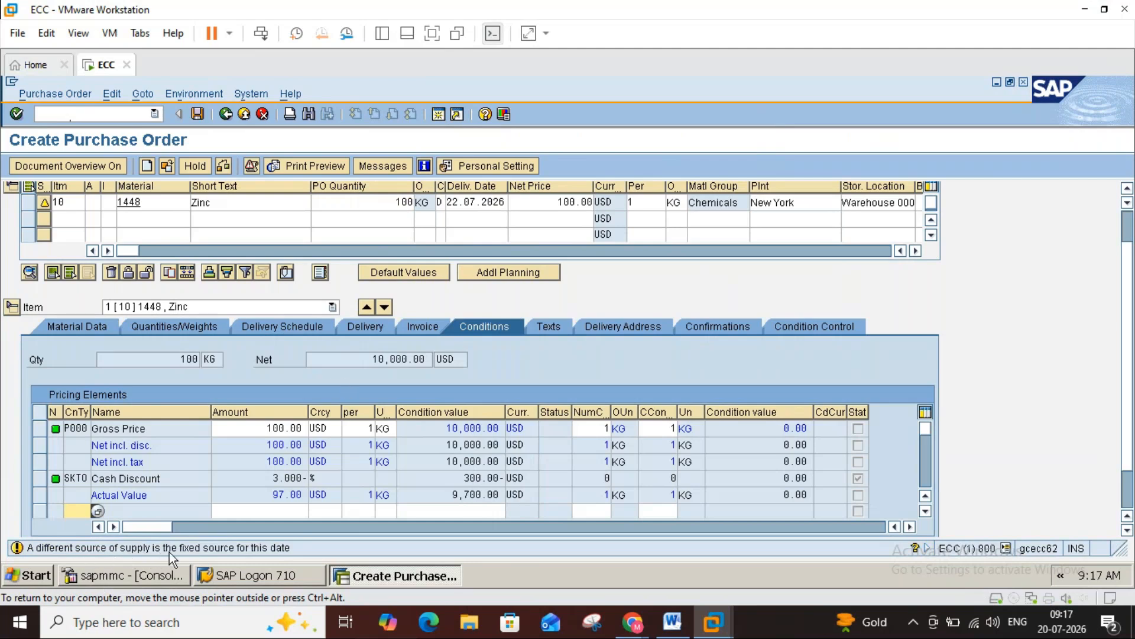
key("Return")
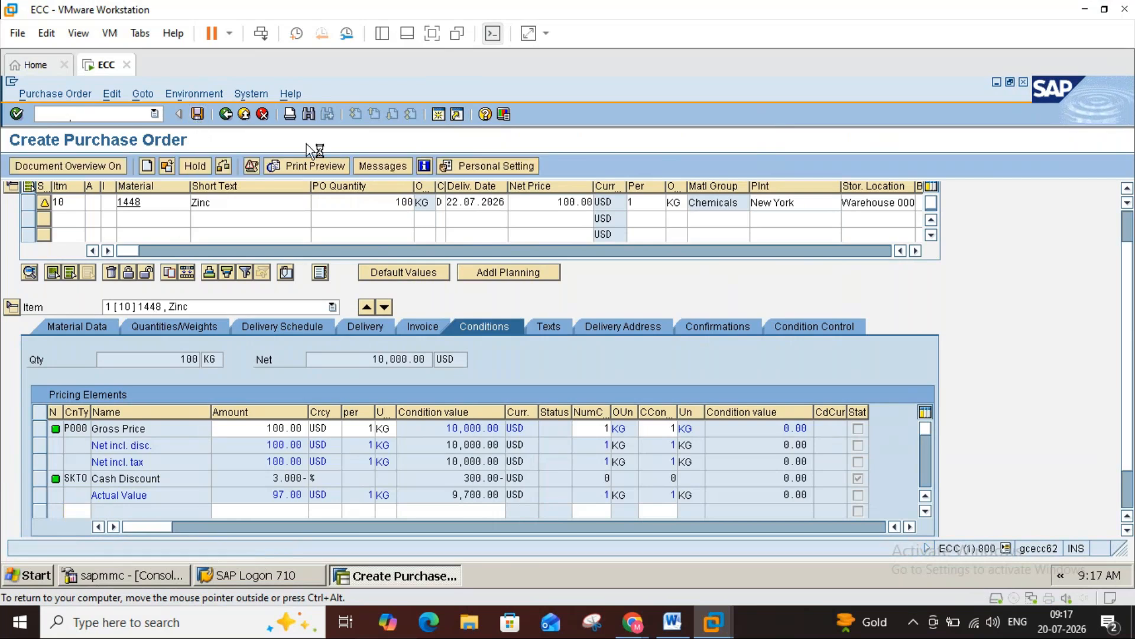
- Switch to the pur.trans Word document and look through the contract procedure, from creating the PO in Step 2 to Step 7
left_click(674, 623)
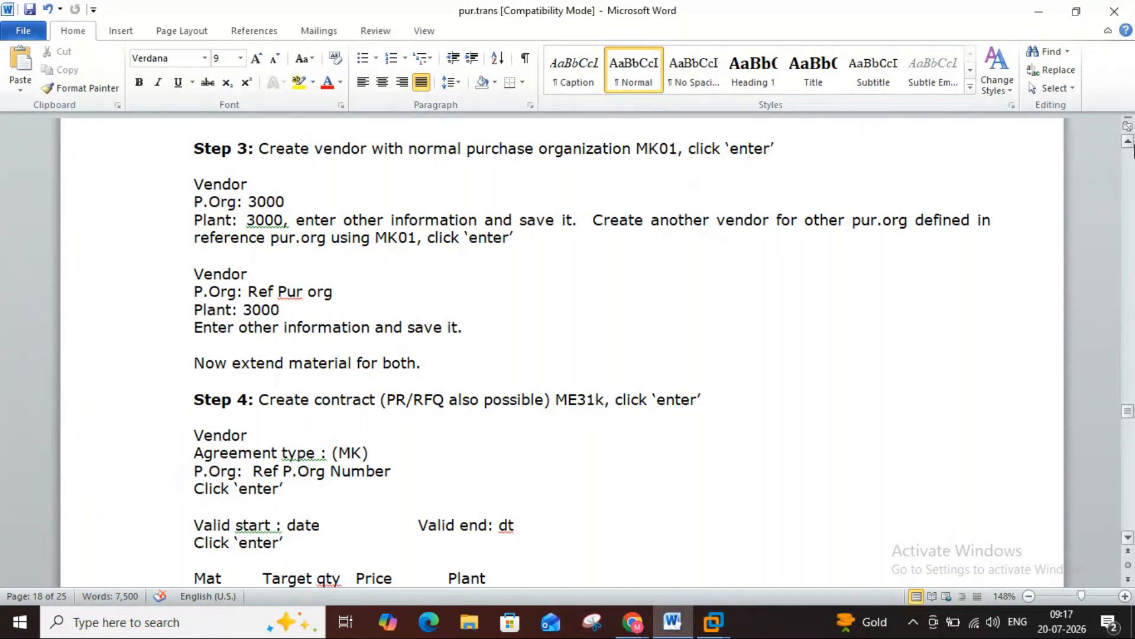
left_click(1128, 144)
left_click_drag(1127, 143, 1128, 144)
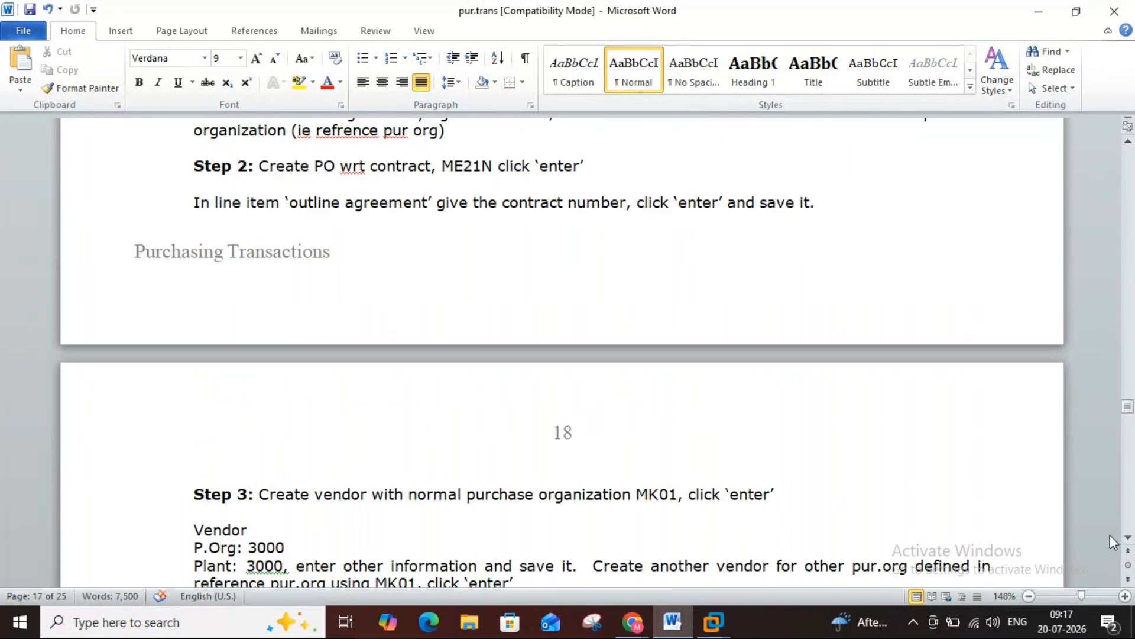
left_click_drag(1127, 540, 1127, 540)
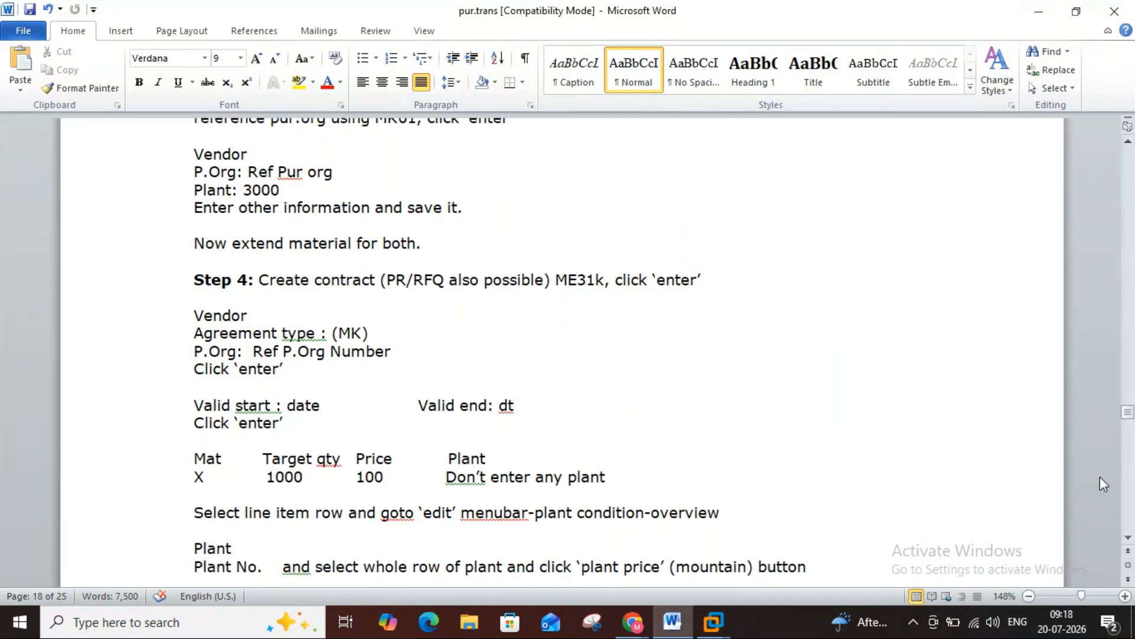
scroll(1129, 540, "down", 4)
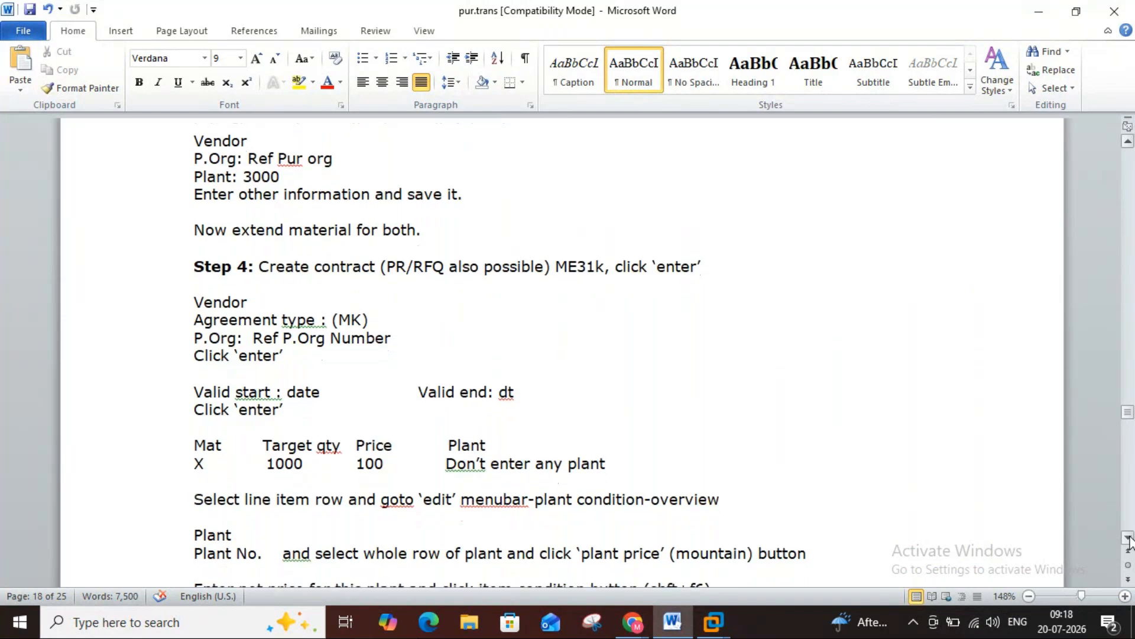
scroll(1129, 539, "down", 5)
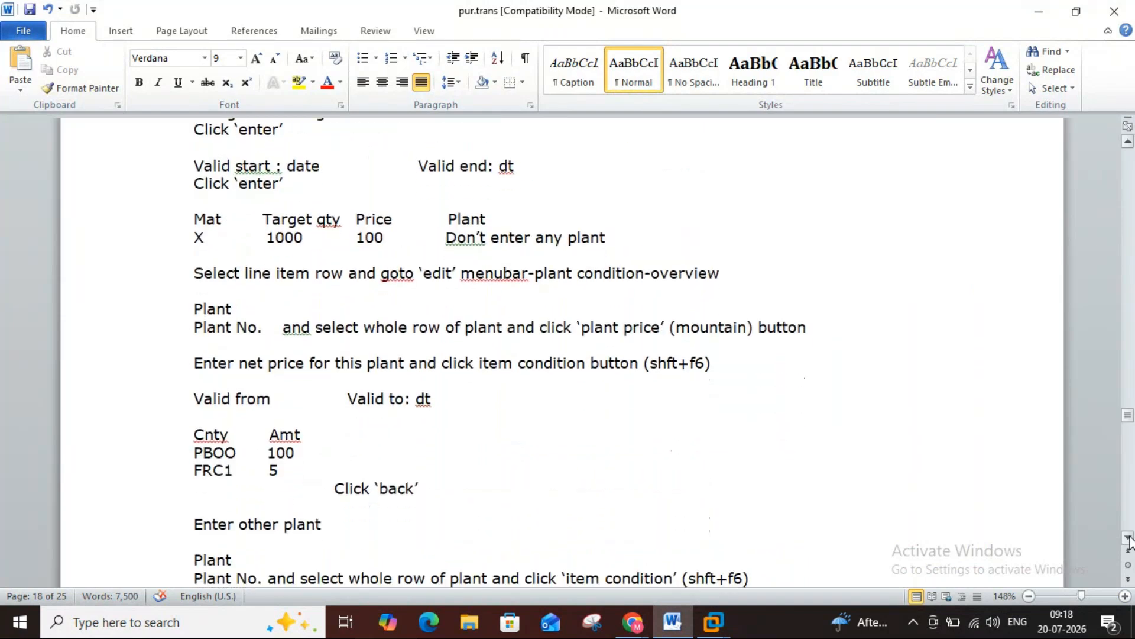
scroll(1129, 539, "down", 2)
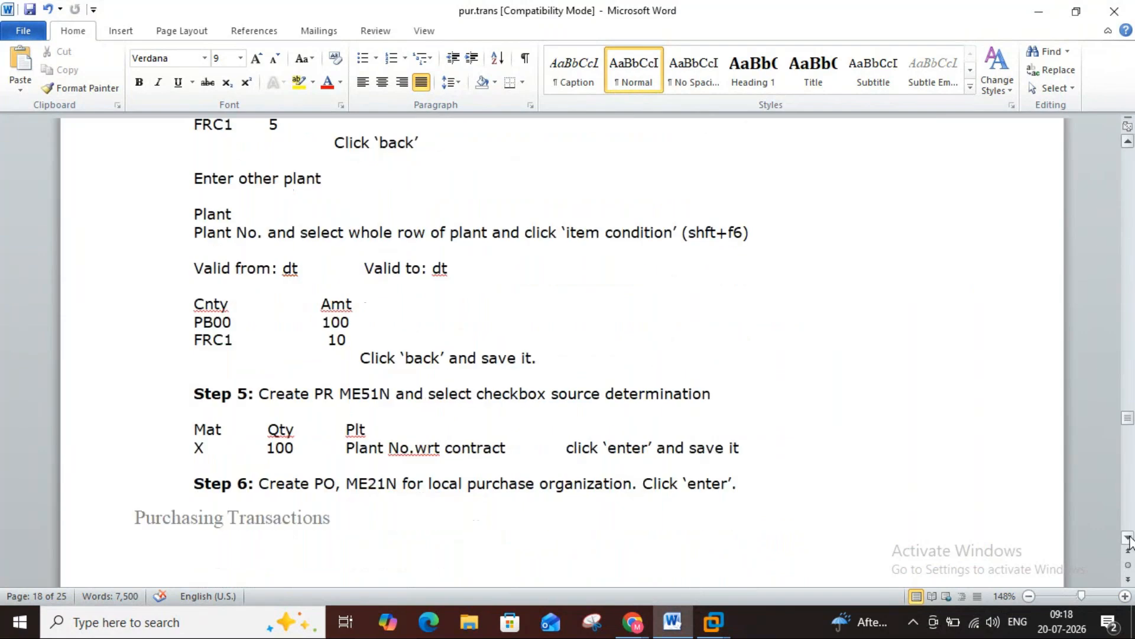
scroll(1128, 539, "down", 5)
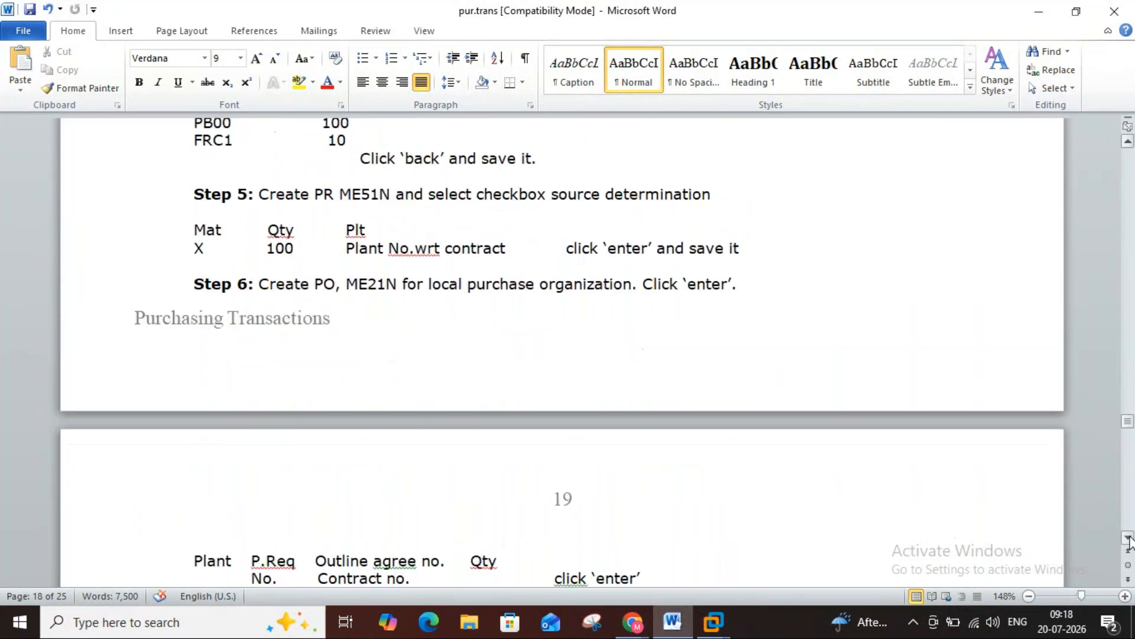
scroll(1129, 539, "down", 2)
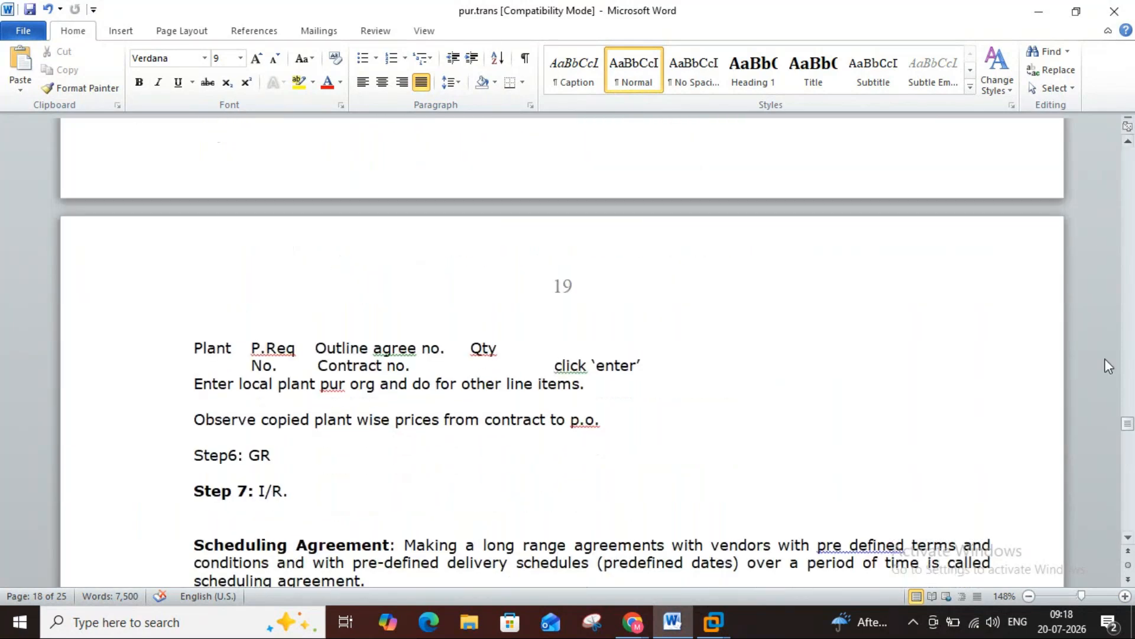
left_click(1128, 218)
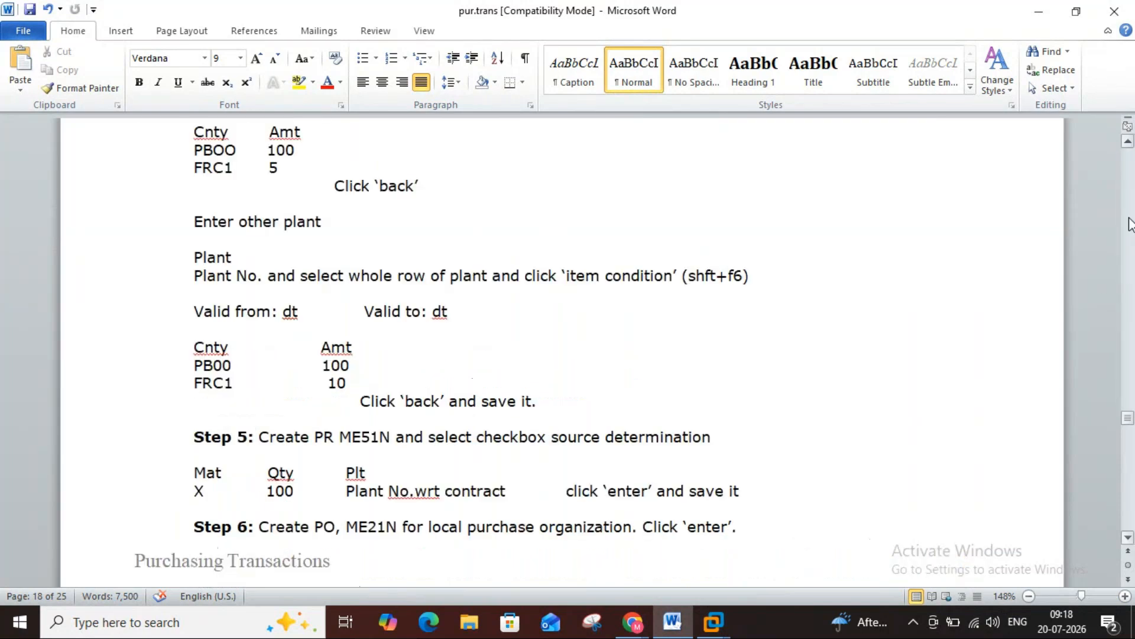
left_click(1130, 224)
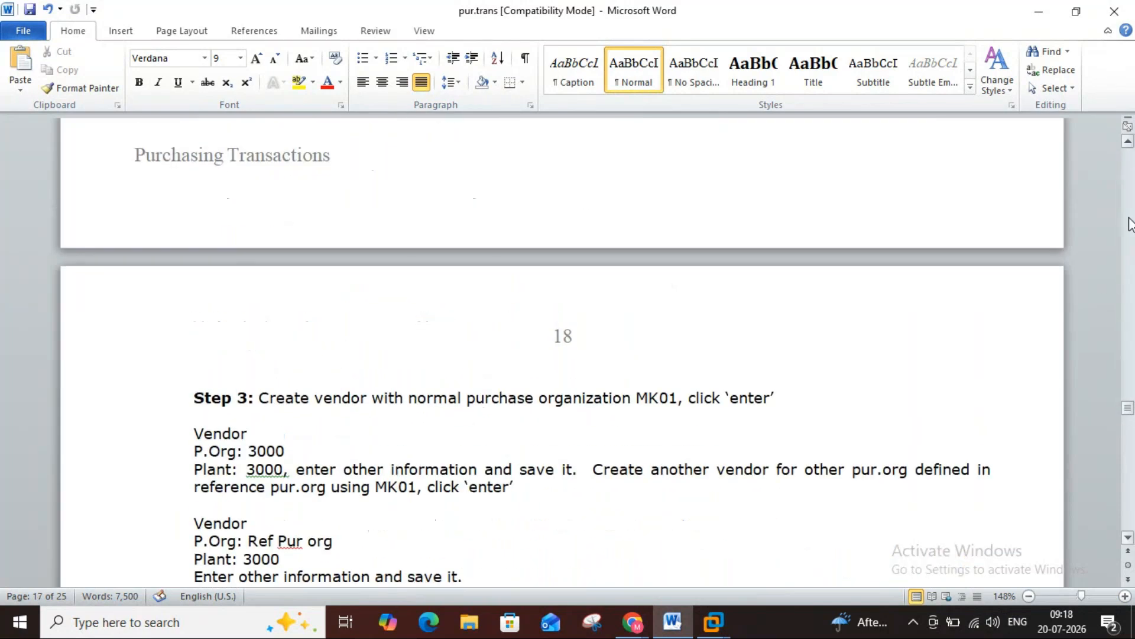
- Read Steps 3 to 7 of the contract procedure in detail, covering vendor creation, plant conditions, requisition and purchase order
left_click(1129, 538)
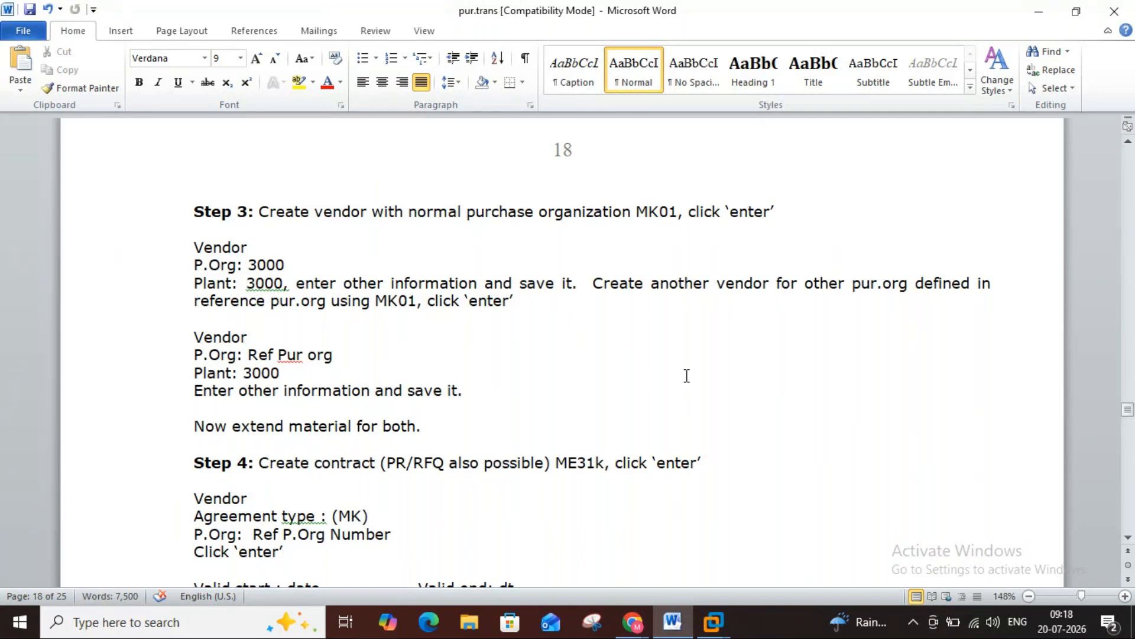
left_click(1128, 537)
left_click(1129, 537)
left_click(1129, 536)
left_click(1129, 537)
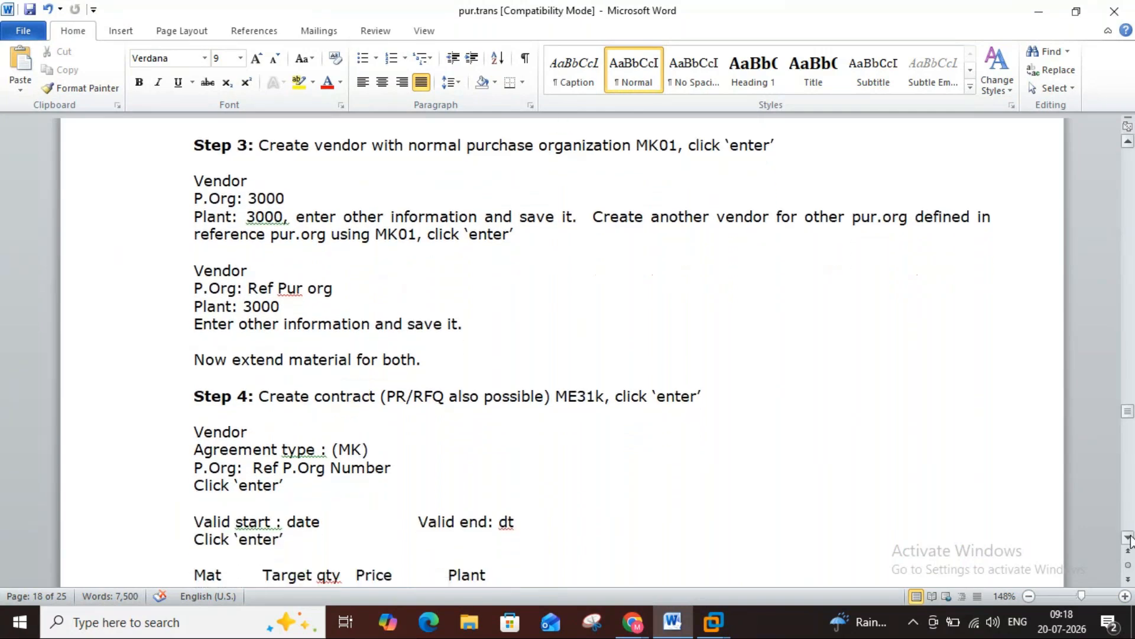
left_click(1130, 537)
scroll(1129, 537, "down", 3)
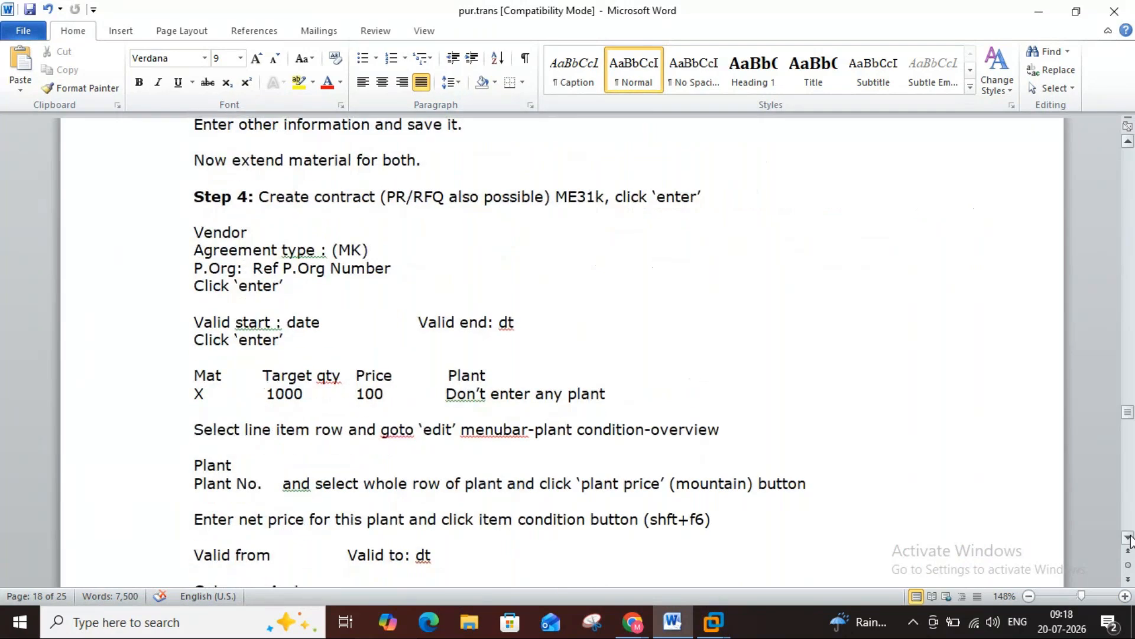
scroll(1129, 538, "down", 10)
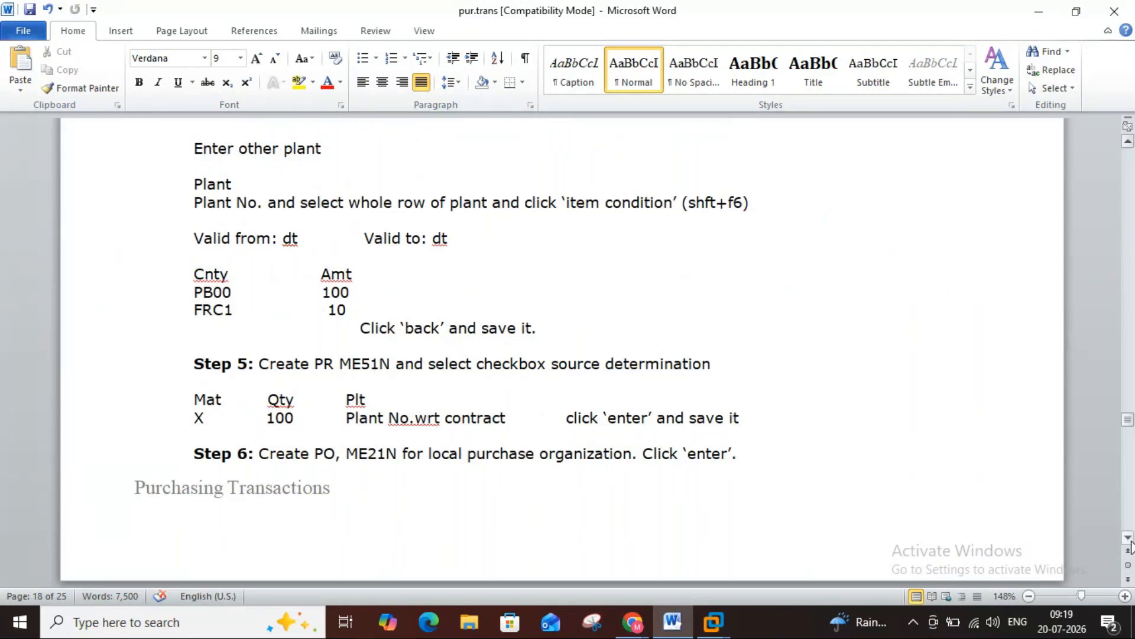
left_click(1129, 538)
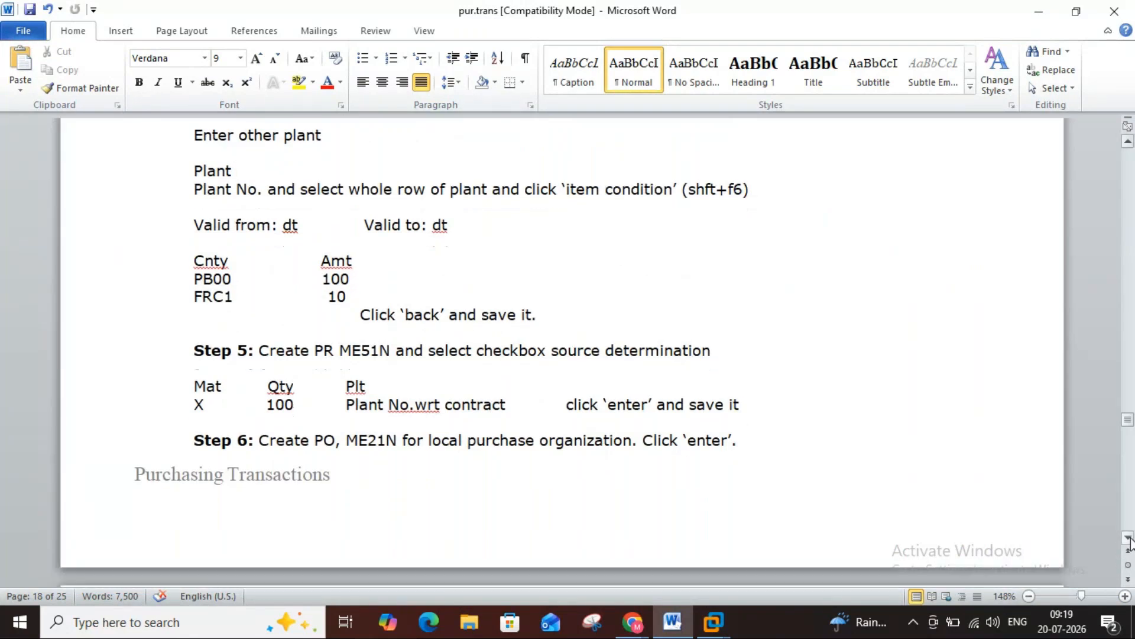
scroll(1128, 538, "down", 5)
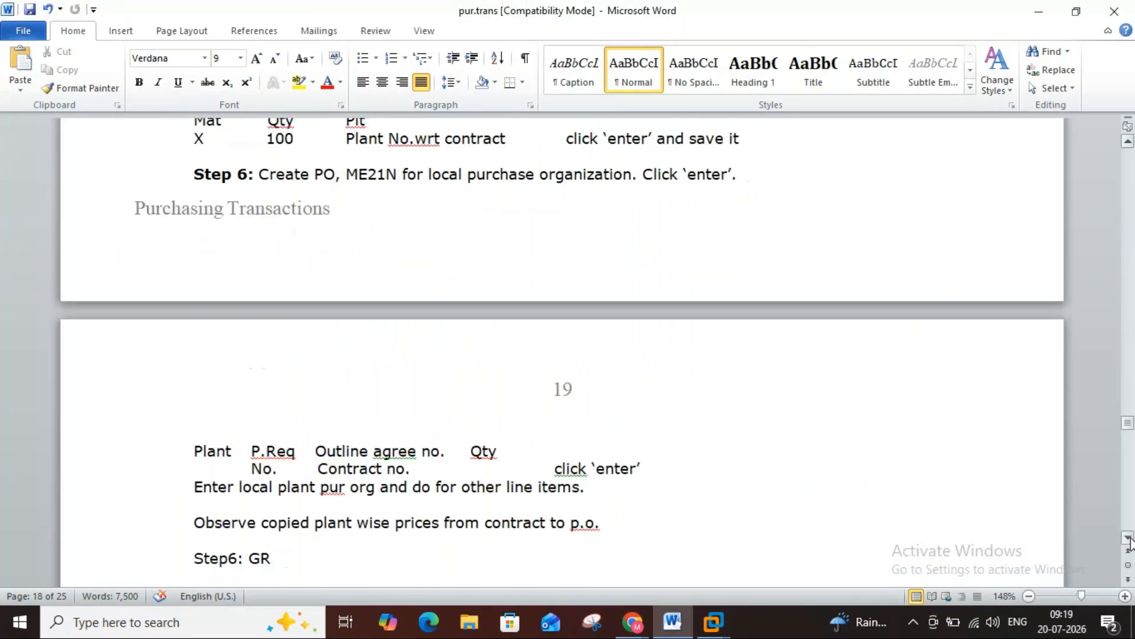
scroll(1129, 539, "down", 2)
scroll(1130, 539, "down", 1)
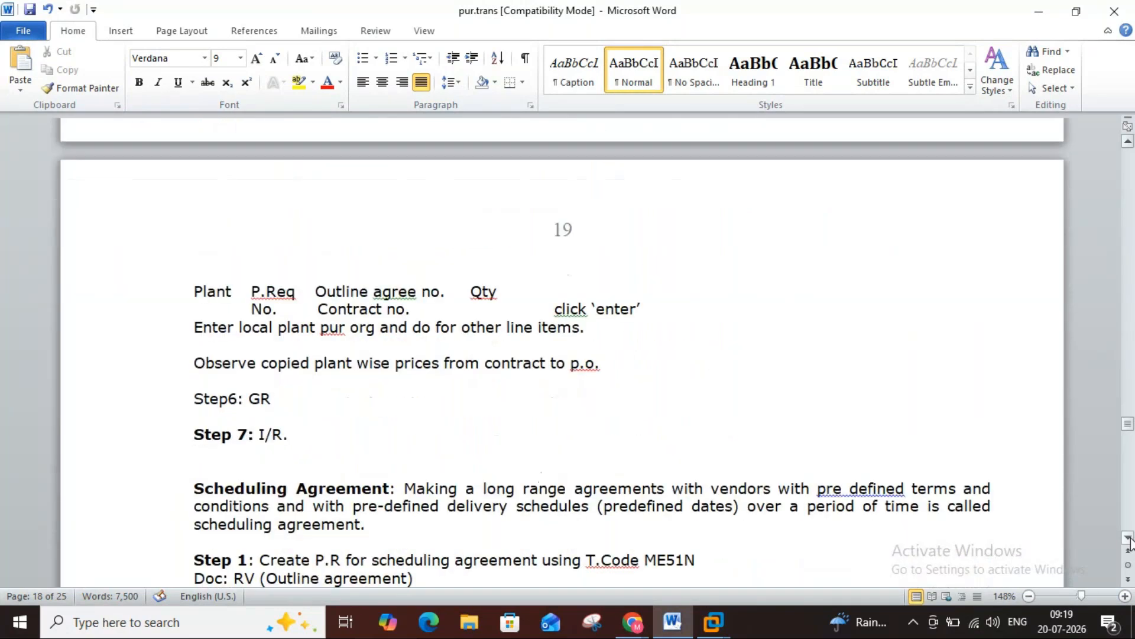
scroll(1129, 539, "down", 1)
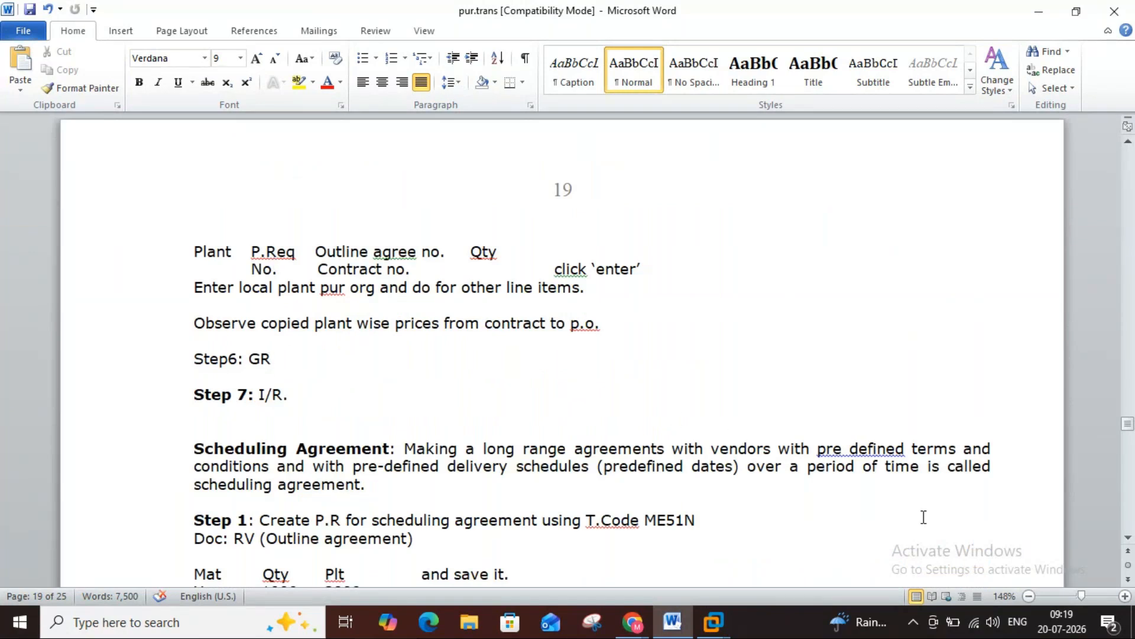
- Read the first steps of the Scheduling Agreement section, select the transaction code ME31L and switch back to SAP
left_click(1127, 538)
left_click(1127, 538)
left_click(1128, 538)
left_click(1128, 539)
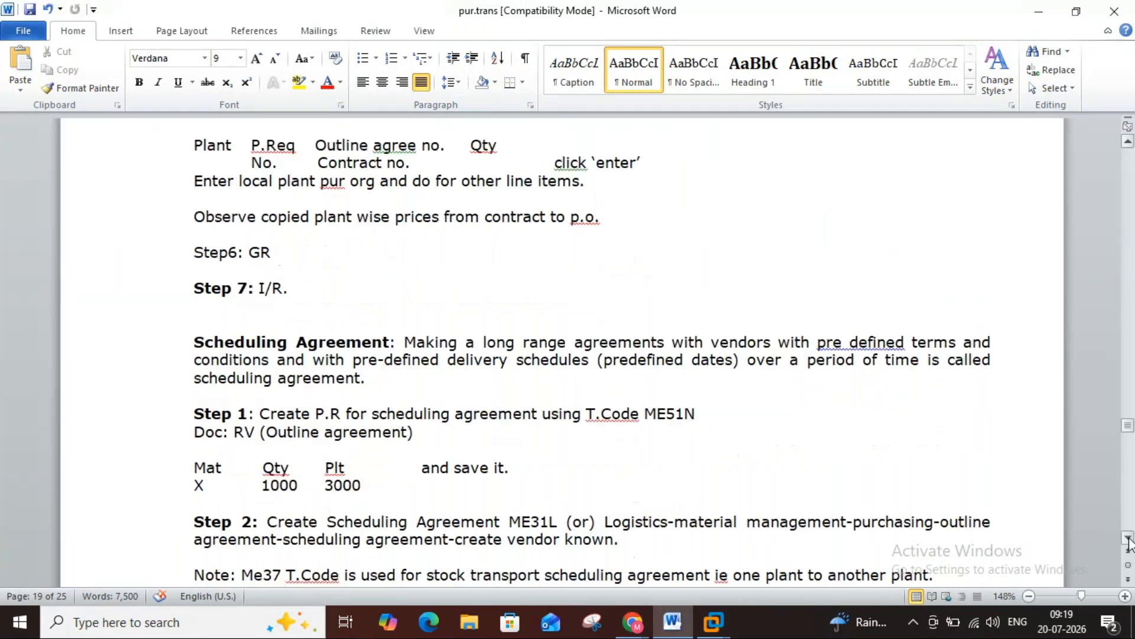
left_click(1128, 538)
left_click(1129, 539)
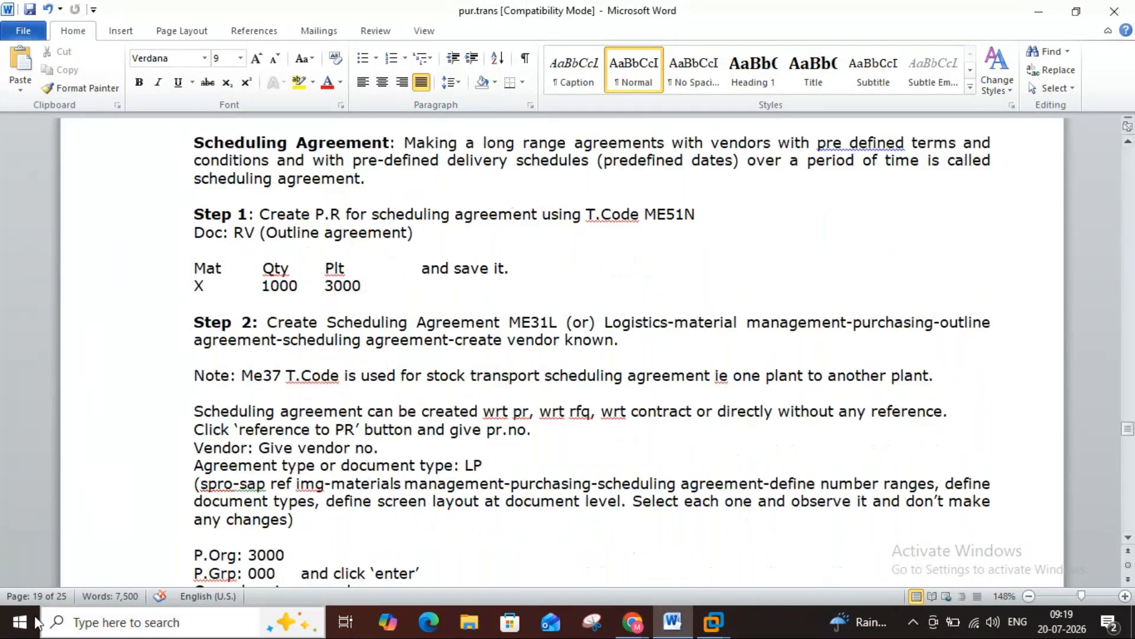
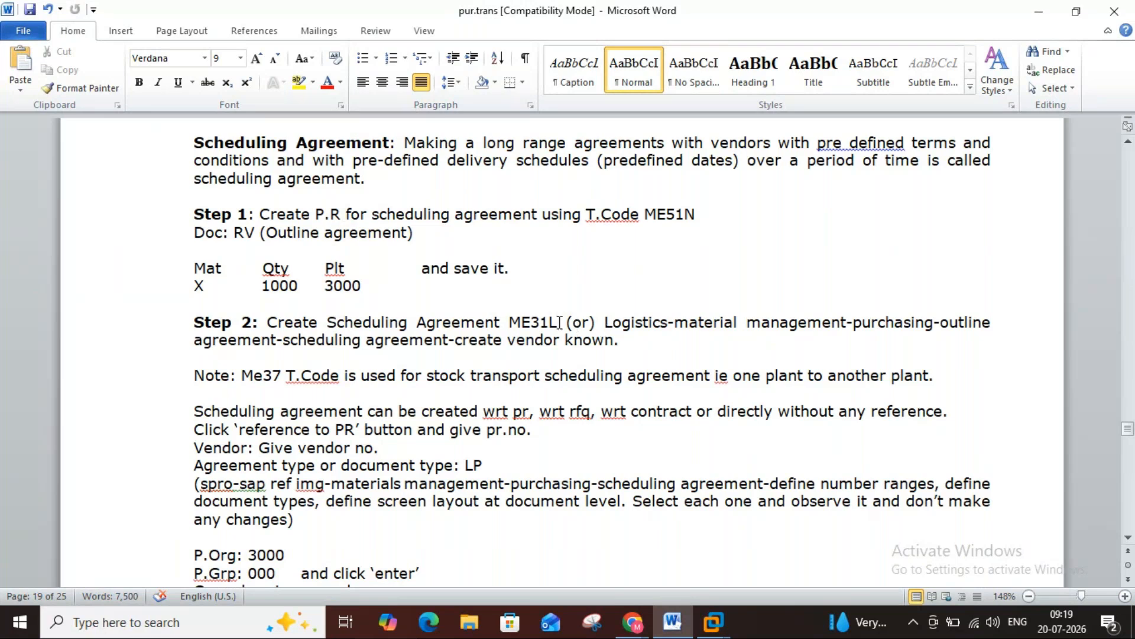
left_click_drag(559, 322, 508, 322)
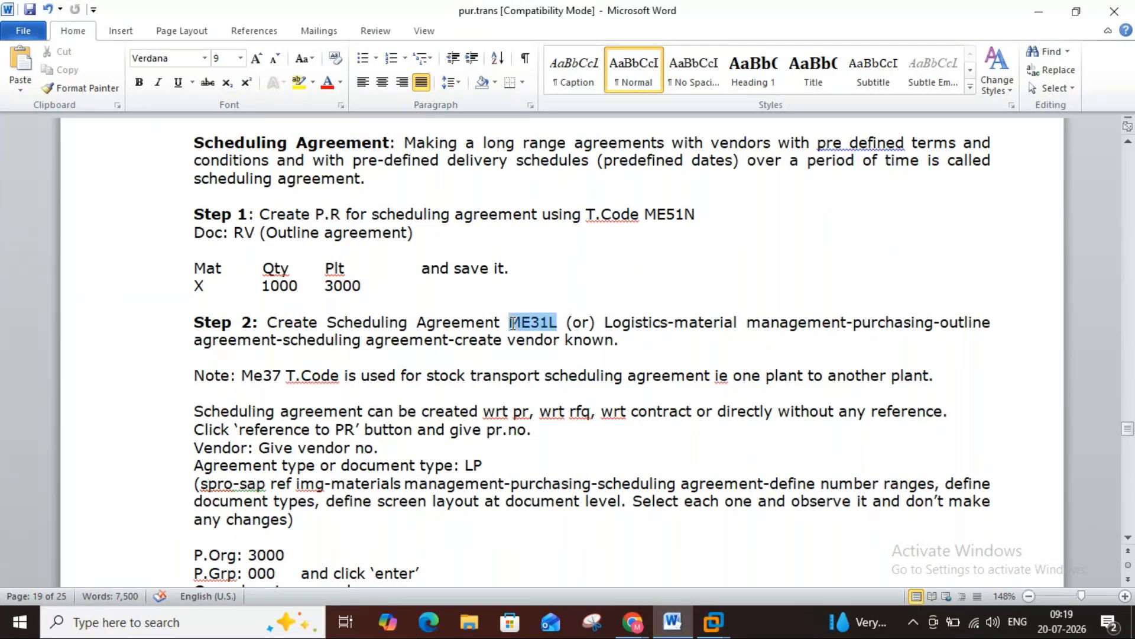
left_click(672, 622)
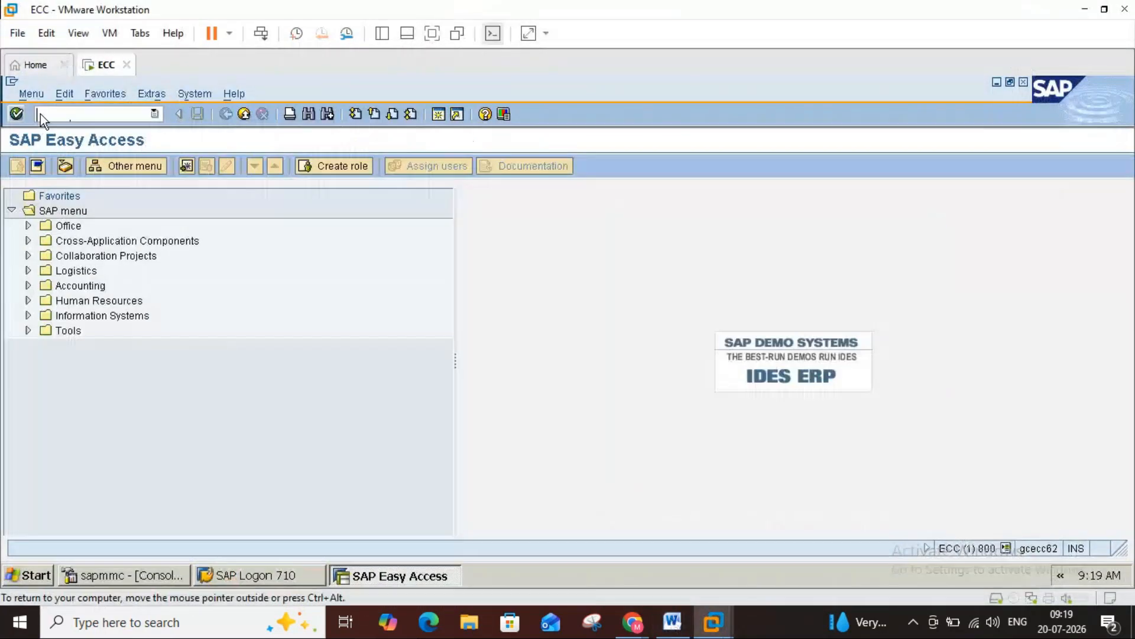
- Start transaction ME31L to create a scheduling agreement
left_click(112, 113)
type("me31l")
key("Return")
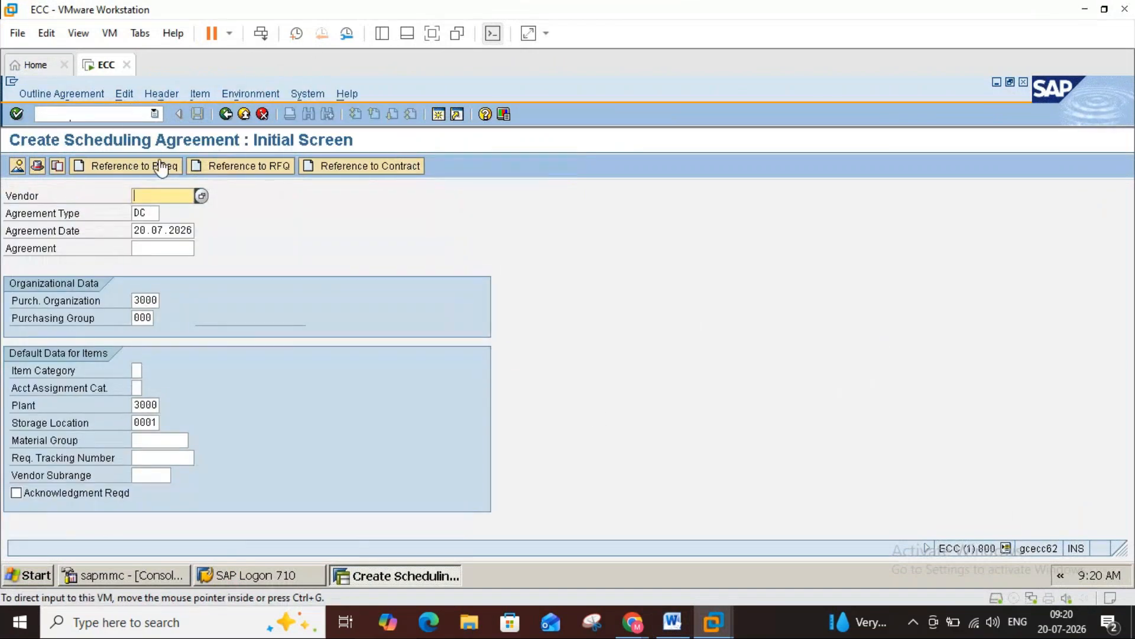
- Switch to the pur.trans Word document, read the Step 2 header entries for the scheduling agreement and return to SAP
left_click(672, 622)
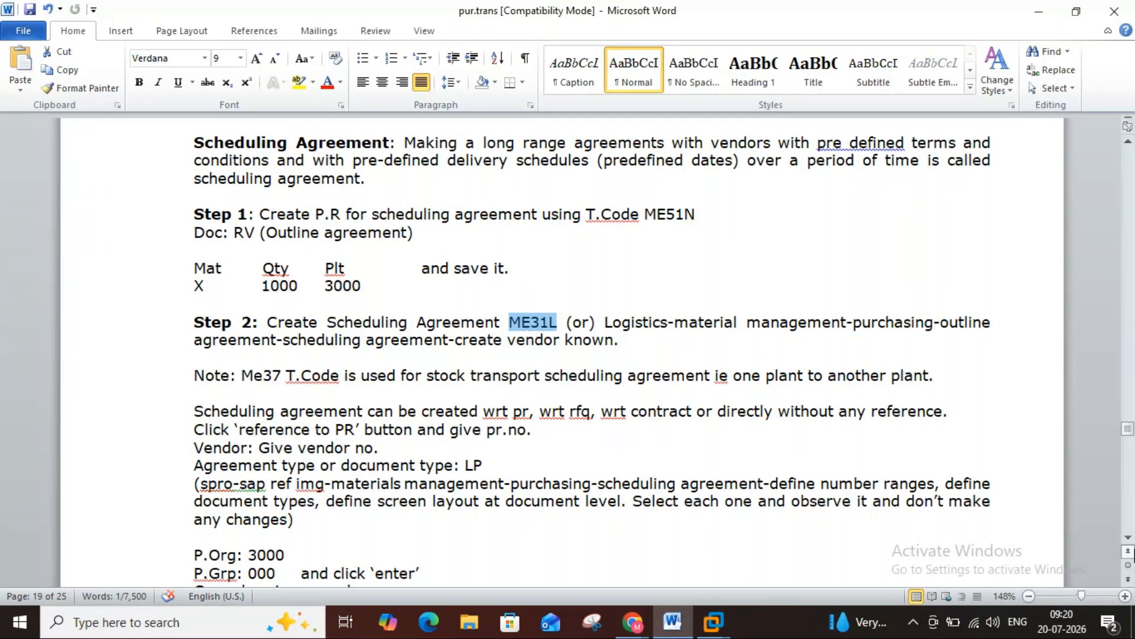
left_click_drag(1129, 538, 1129, 538)
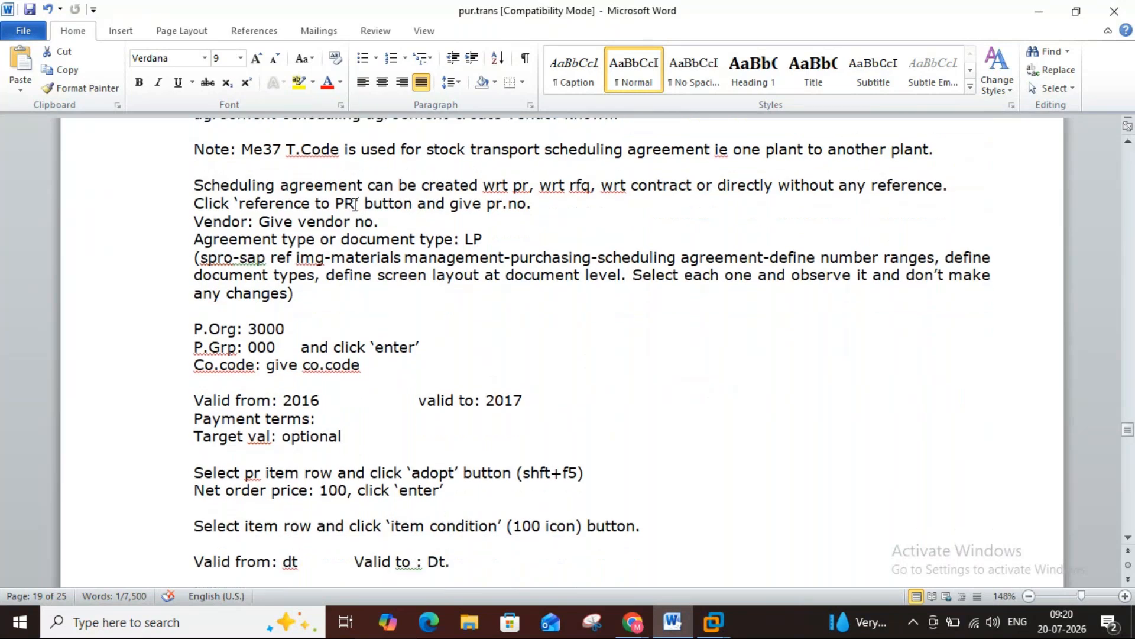
left_click(713, 621)
left_click(740, 544)
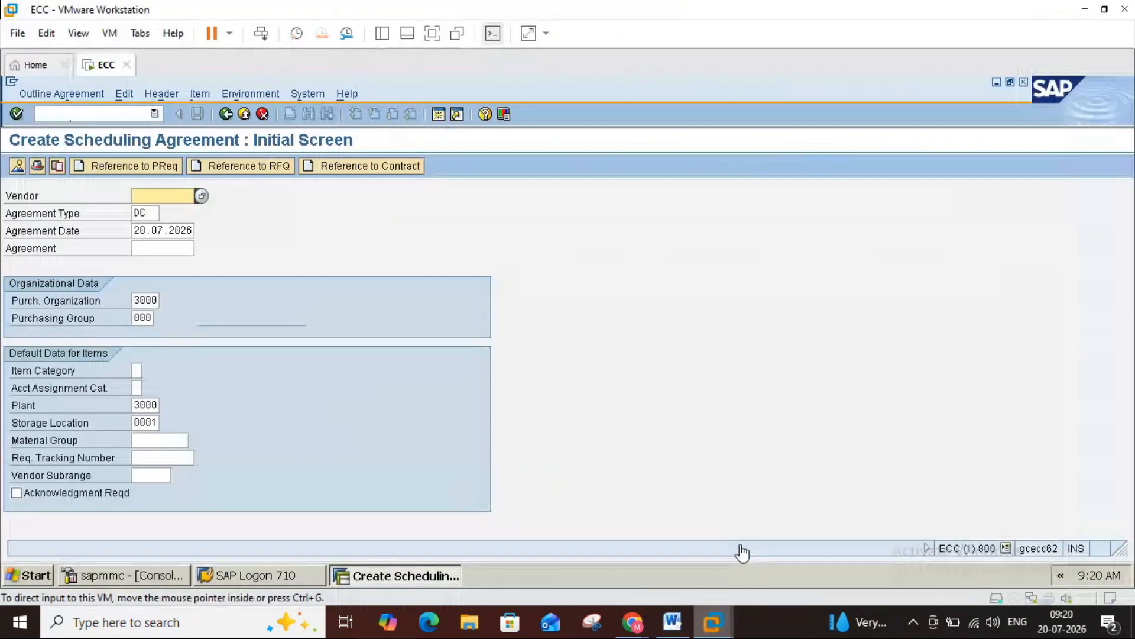
- Enter vendor 1000 and purchasing organization 1000 for the scheduling agreement
left_click(159, 194)
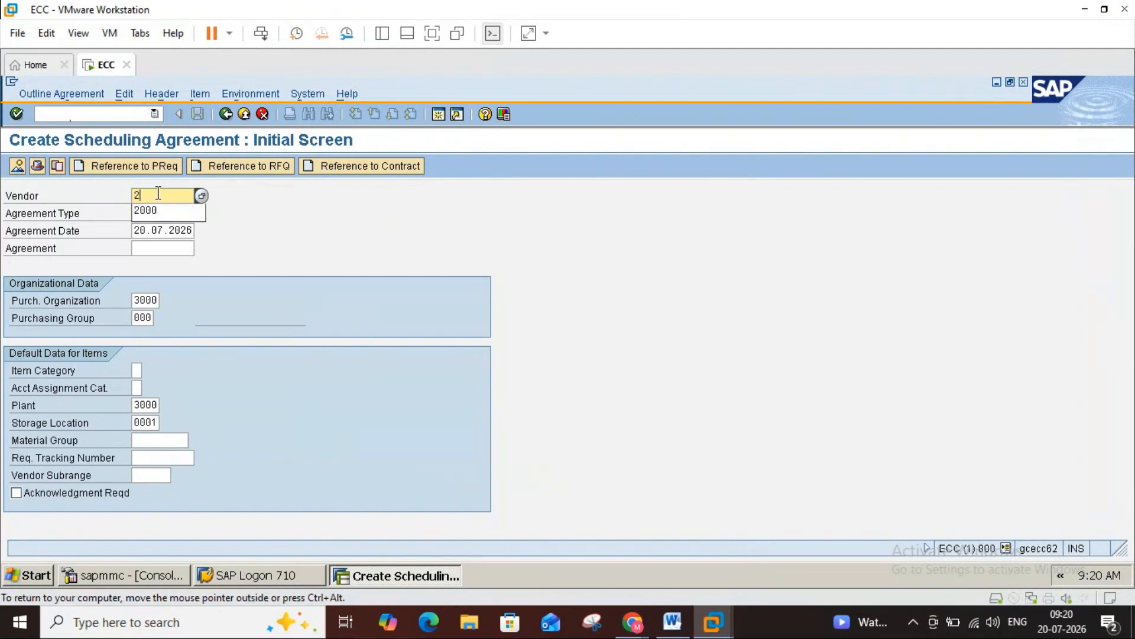
type("1000")
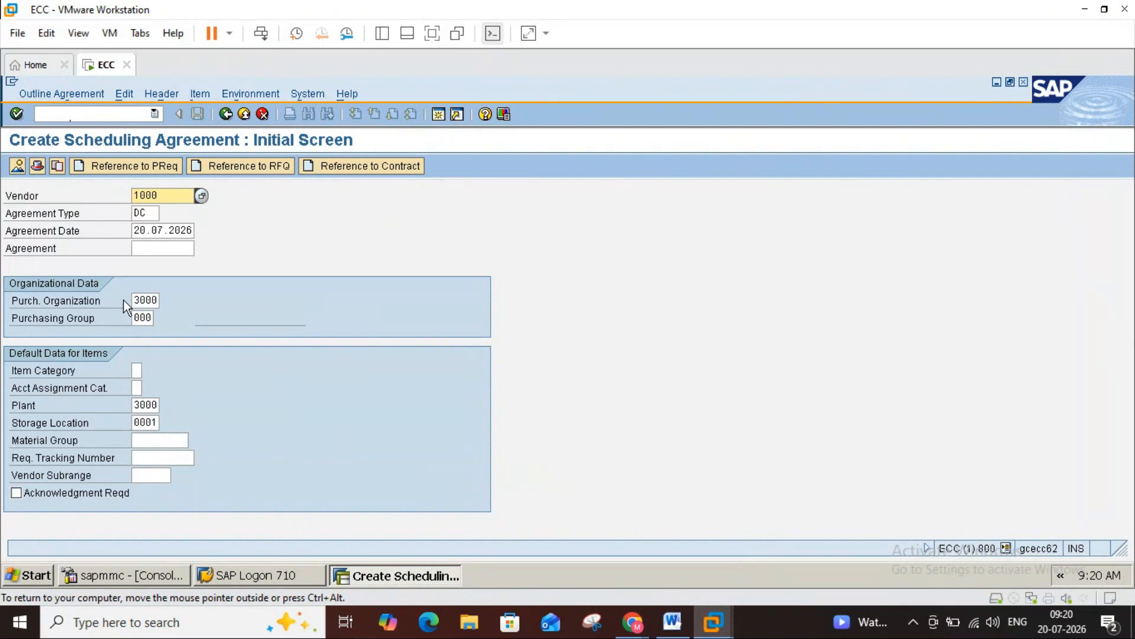
left_click(161, 300)
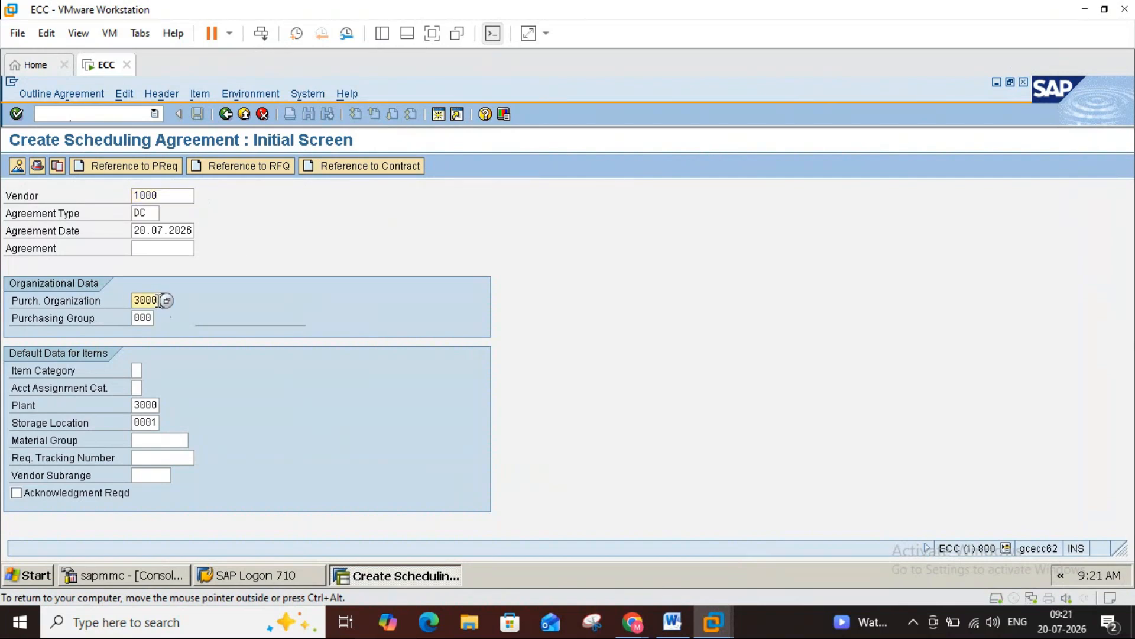
key("BackSpace")
key("BackSpace")
key("BackSpace")
key("BackSpace")
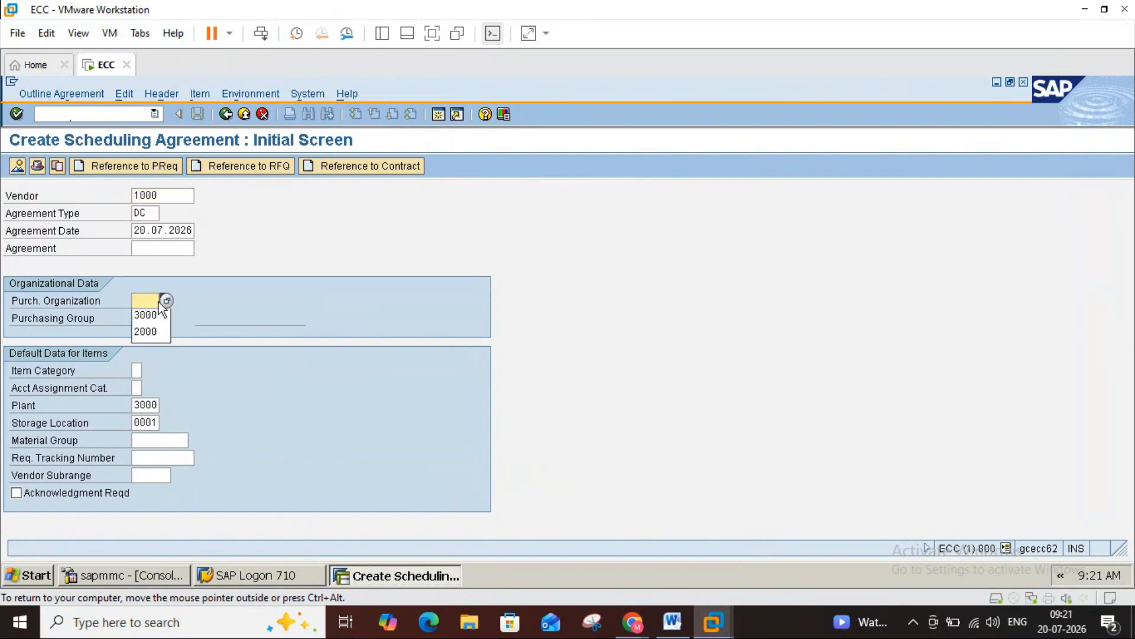
type("1000")
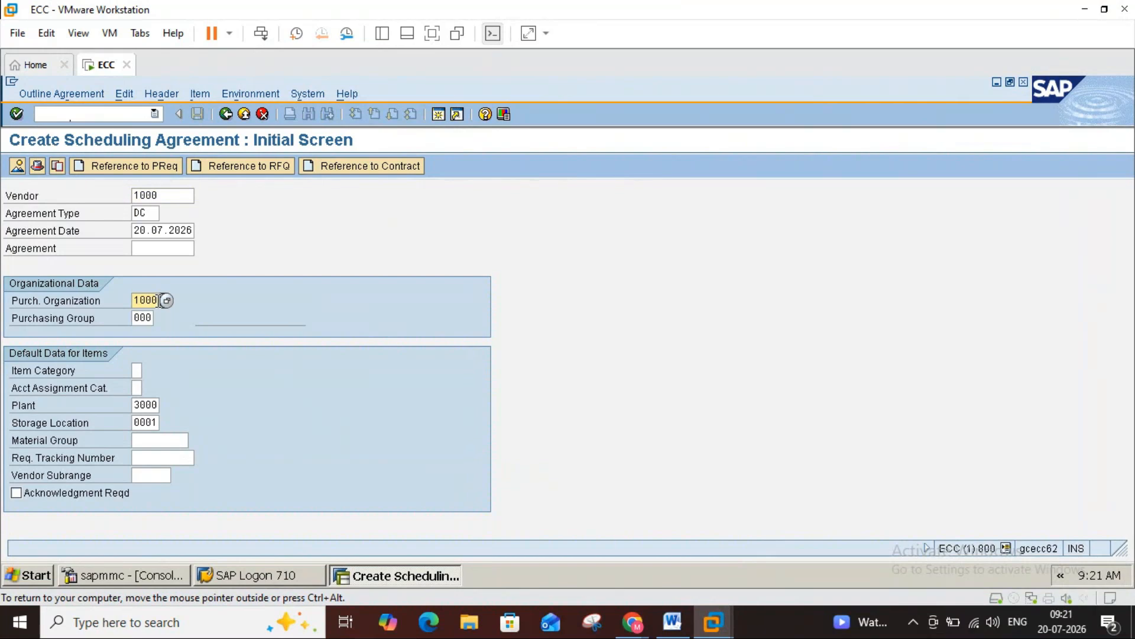
- Set the default plant for items to 1000 and submit the initial screen
left_click(136, 405)
key("Delete")
type("1")
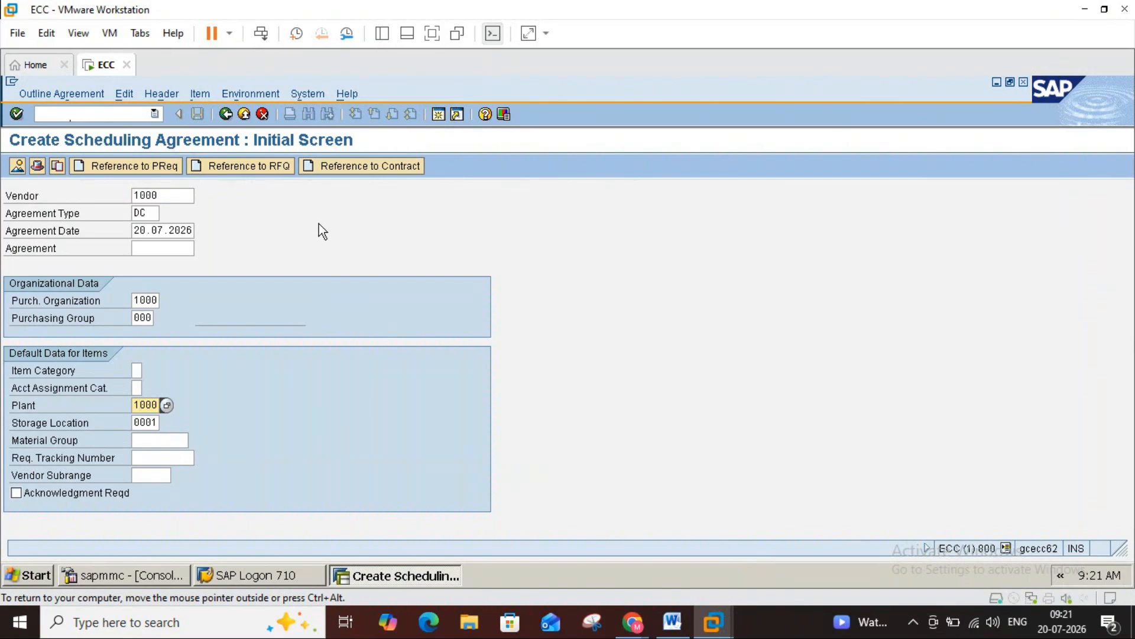
key("Return")
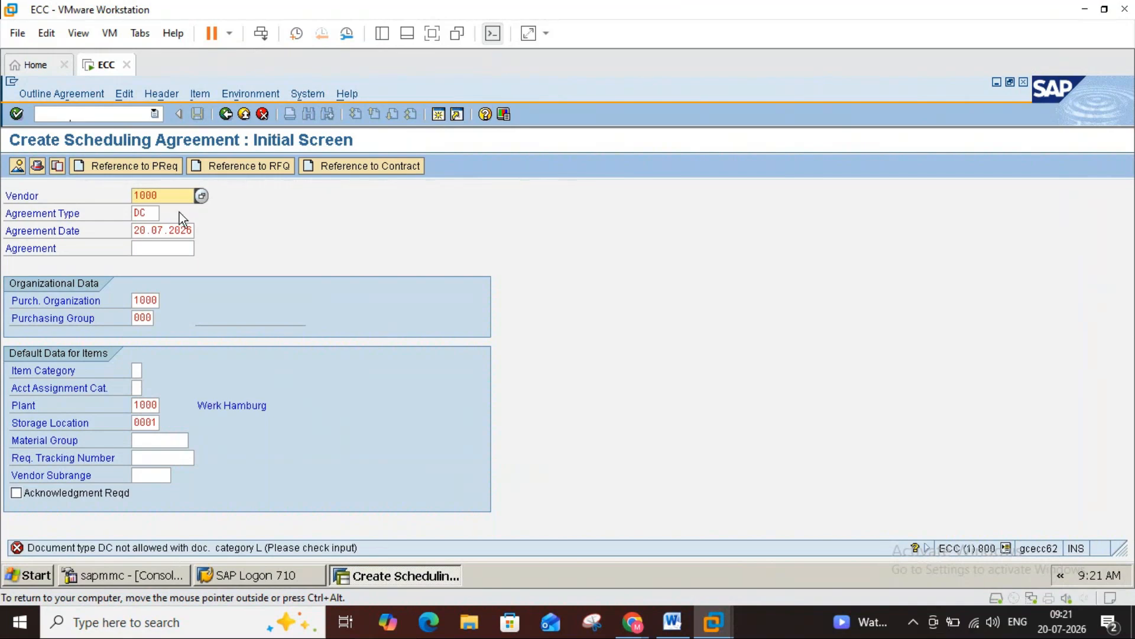
- Check the agreement type in the Word document, set it to LP (Scheduling agreement) in SAP and continue to the header data
left_click(672, 622)
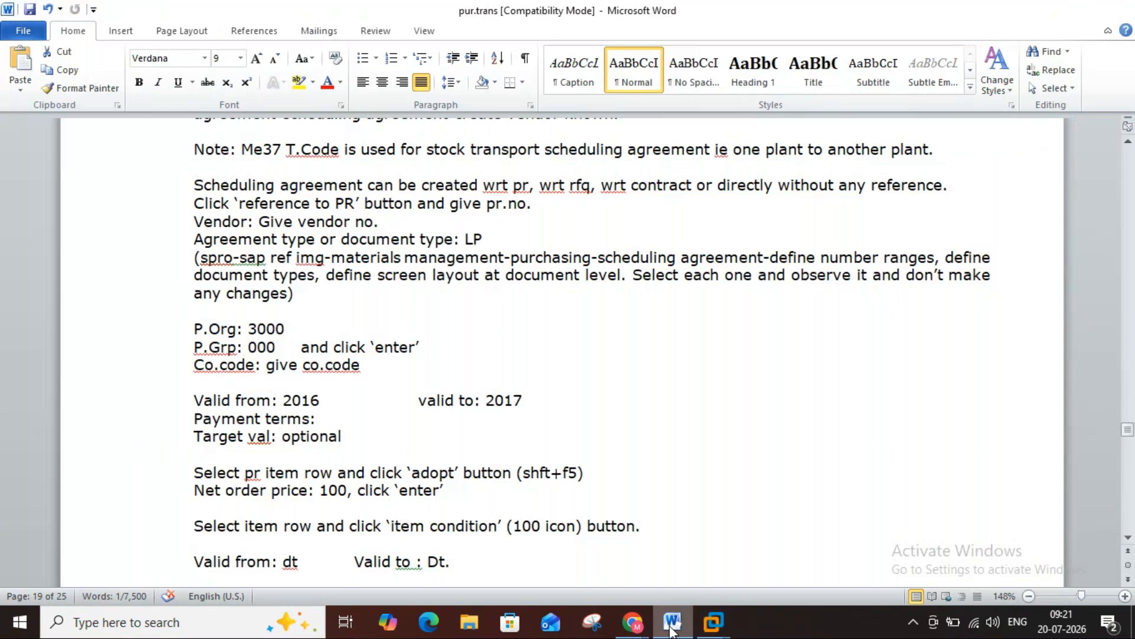
left_click(672, 622)
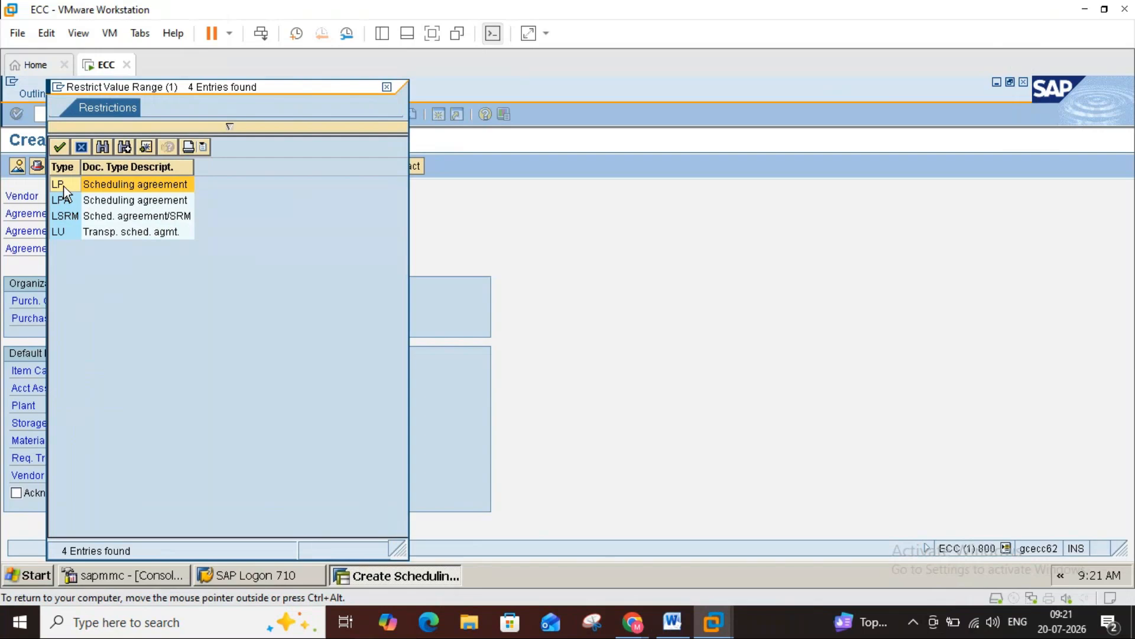
double_click(63, 186)
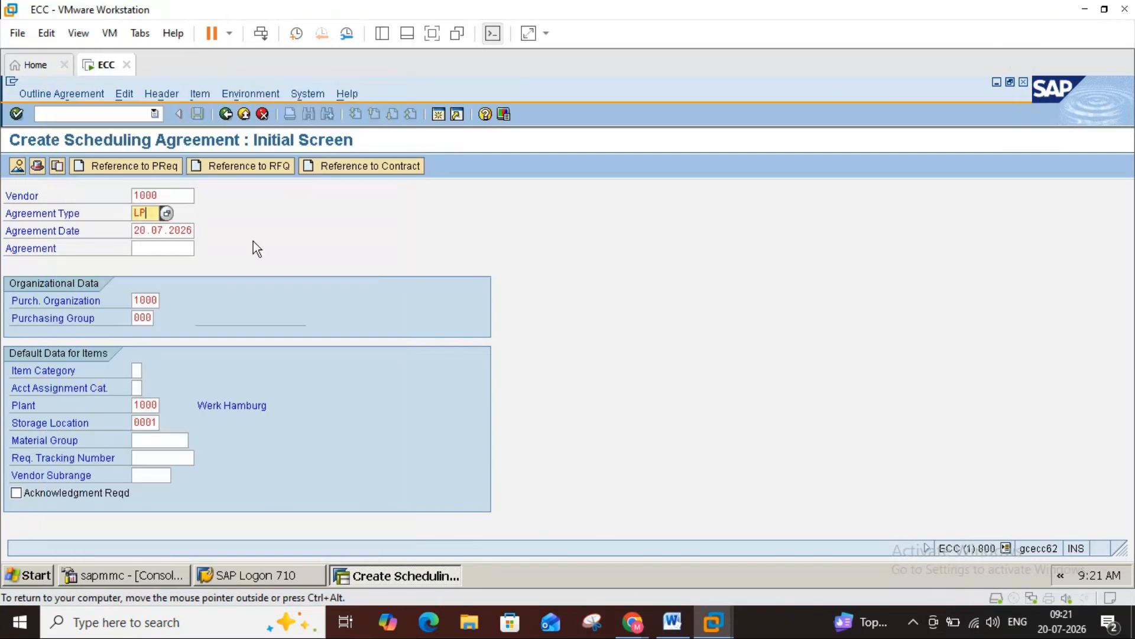
key("Return")
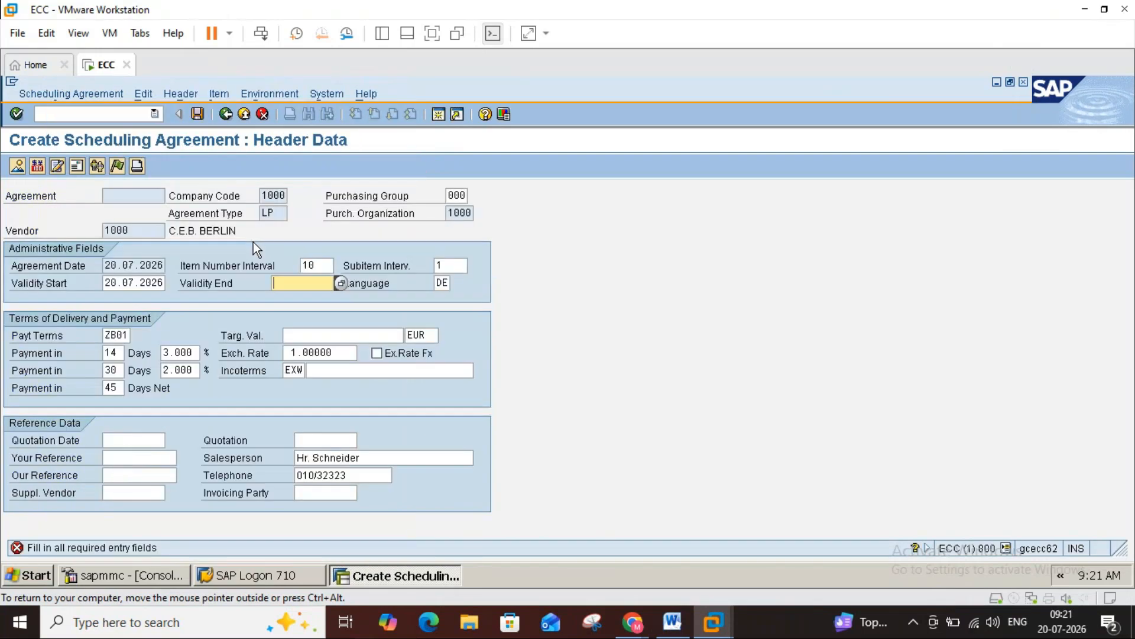
- Set the agreement's validity end to 20.07.2027 and continue to the item overview
left_click(288, 282)
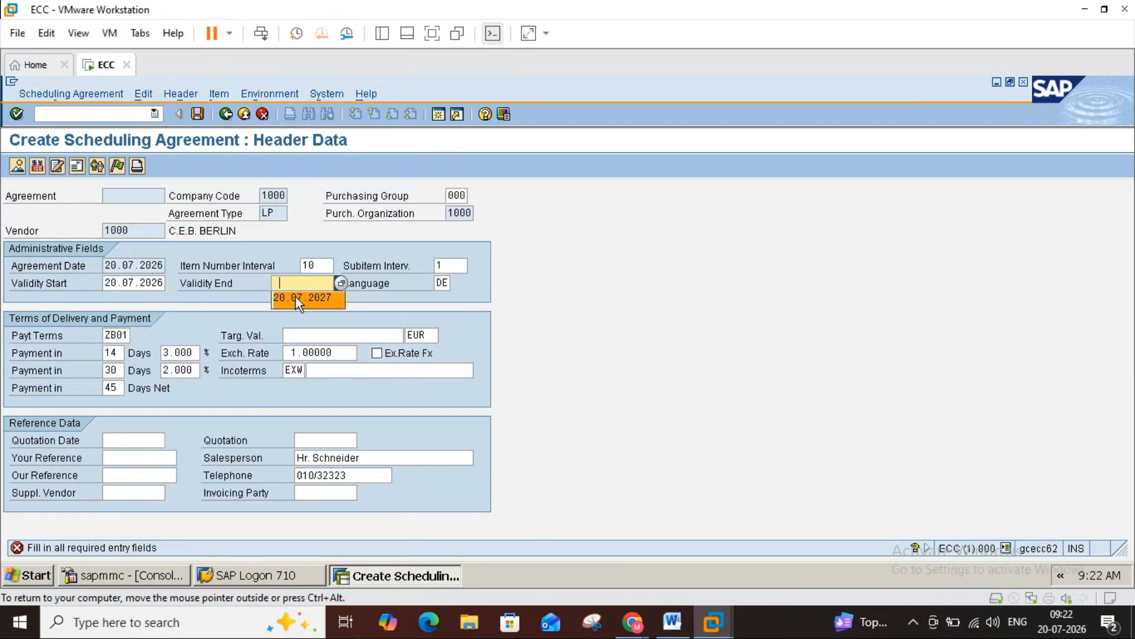
left_click(296, 301)
key("Return")
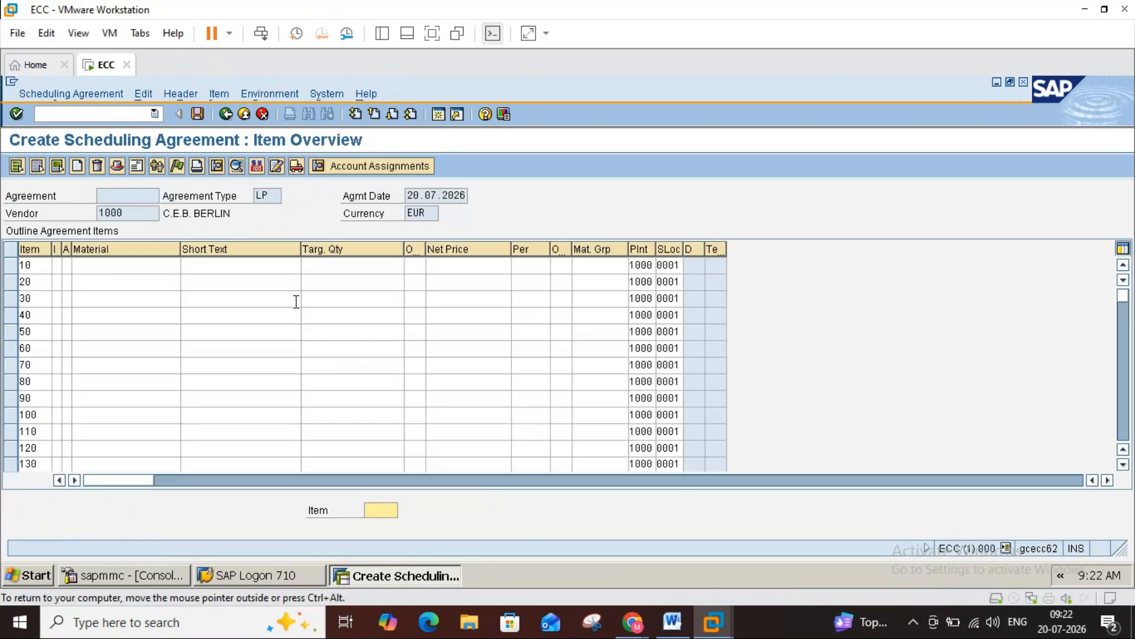
- Look up the materials of plant 1000 and choose ZINC (1448) as the material of item 10
left_click(121, 266)
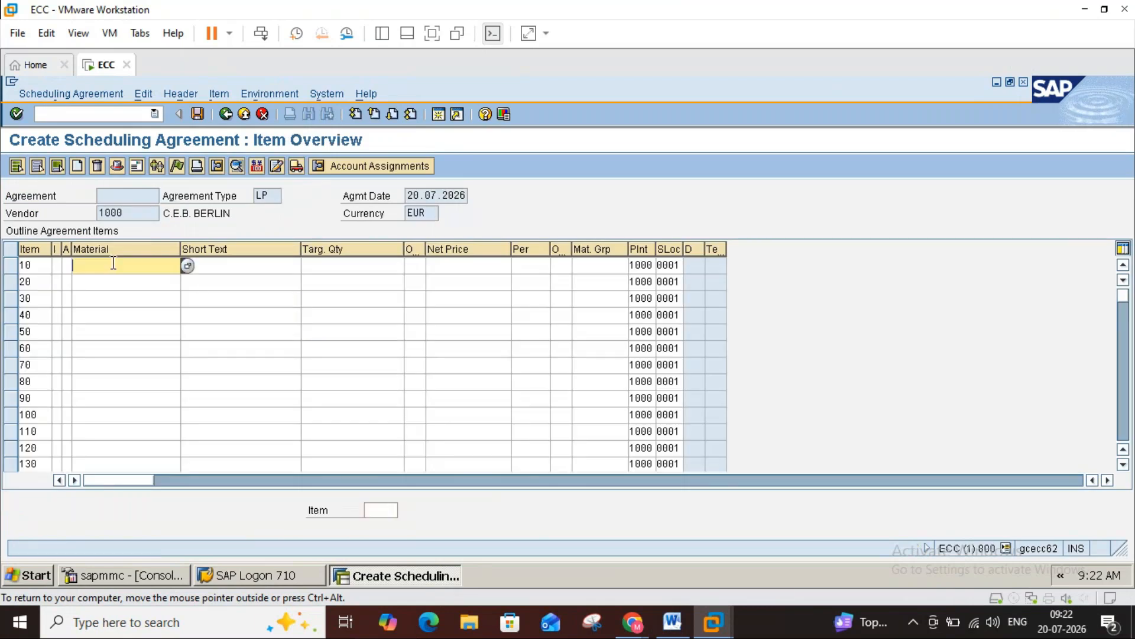
left_click(188, 266)
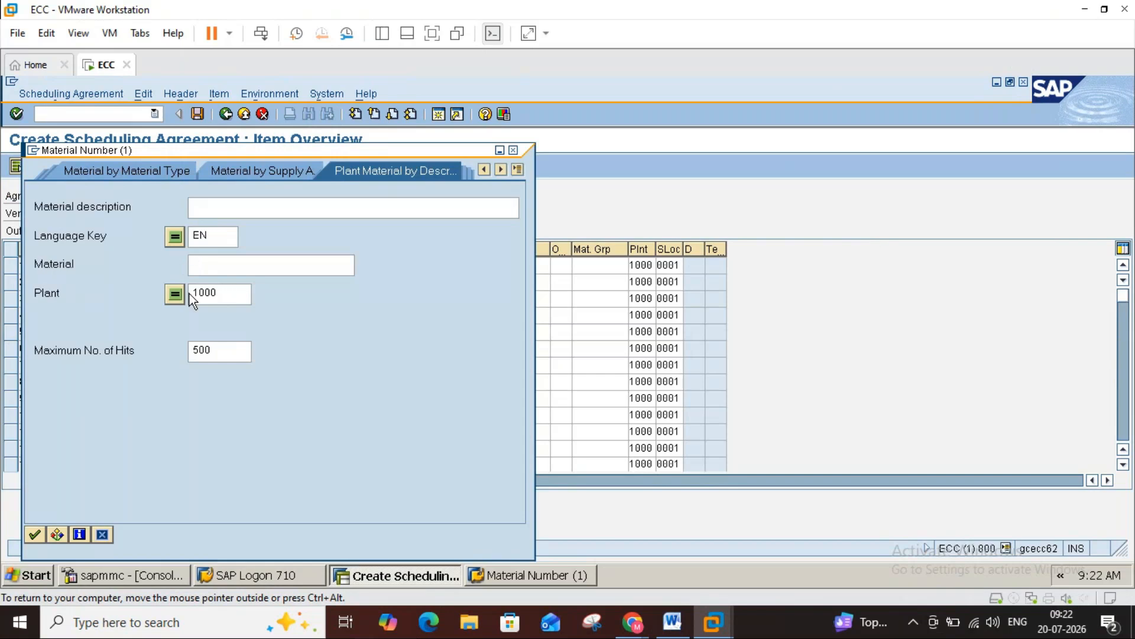
left_click(36, 533)
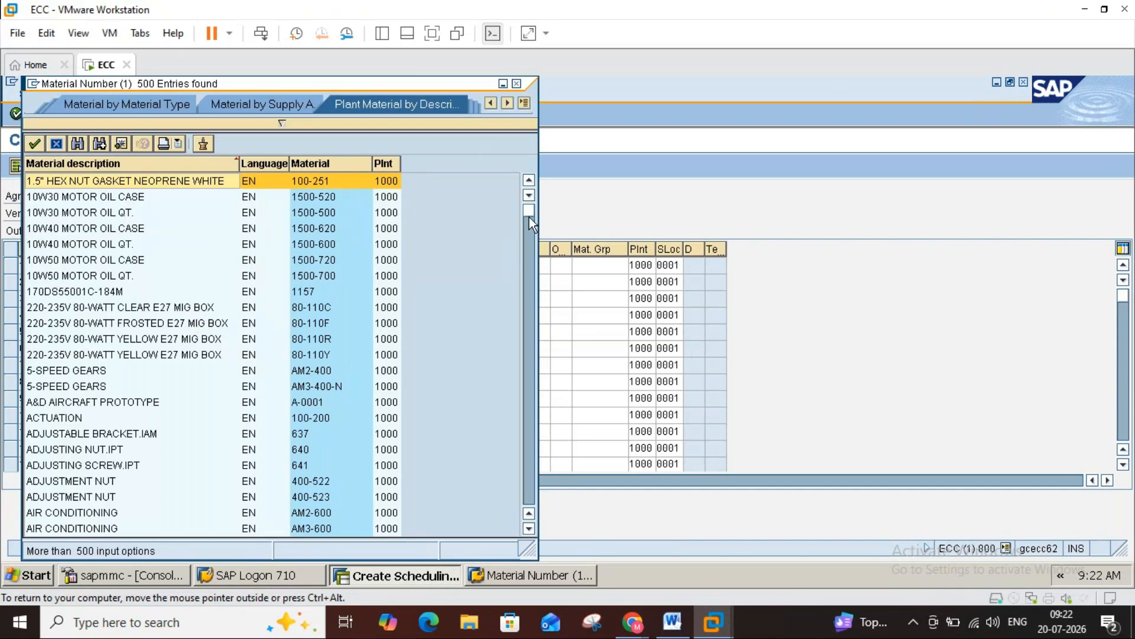
left_click_drag(529, 294, 528, 528)
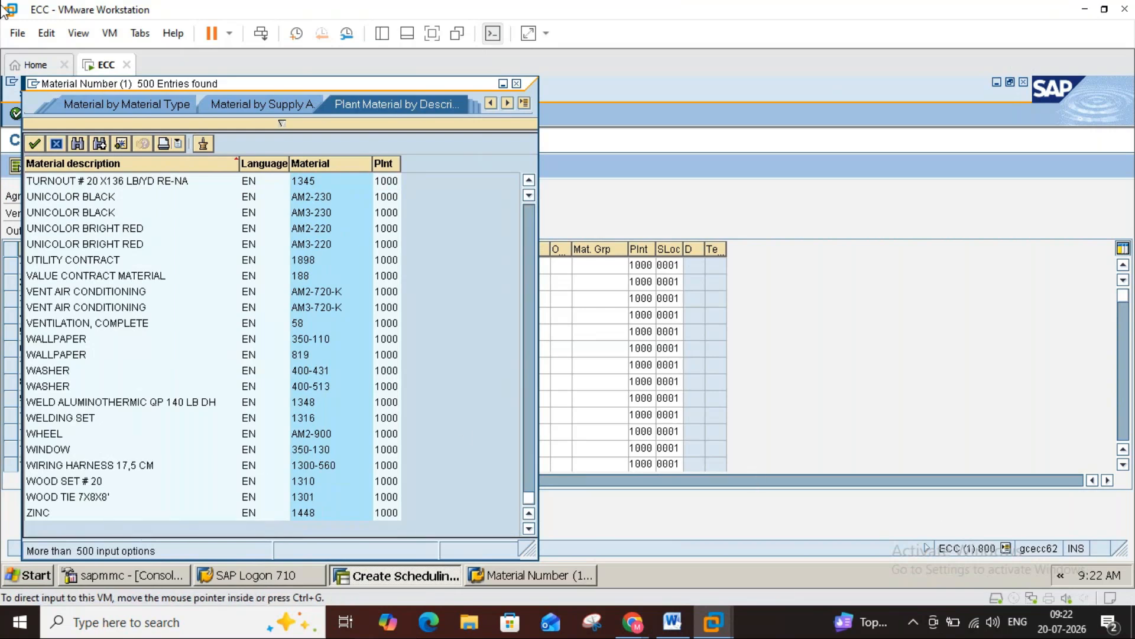
double_click(45, 512)
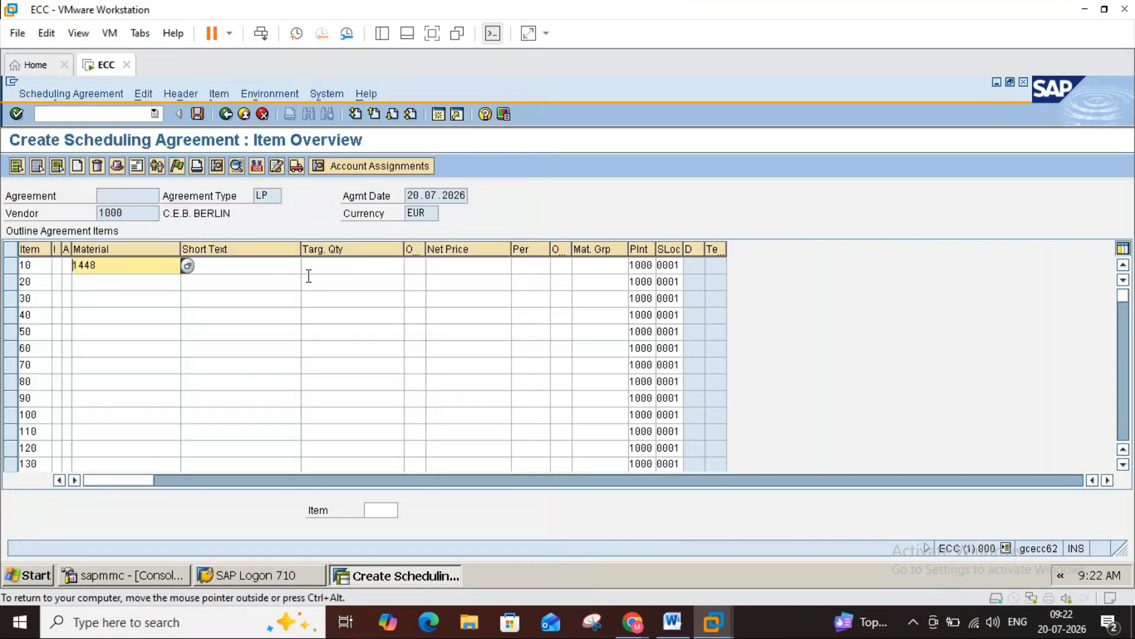
- Read the net price, item condition and item detail instructions in the Word document and return to SAP
left_click(674, 624)
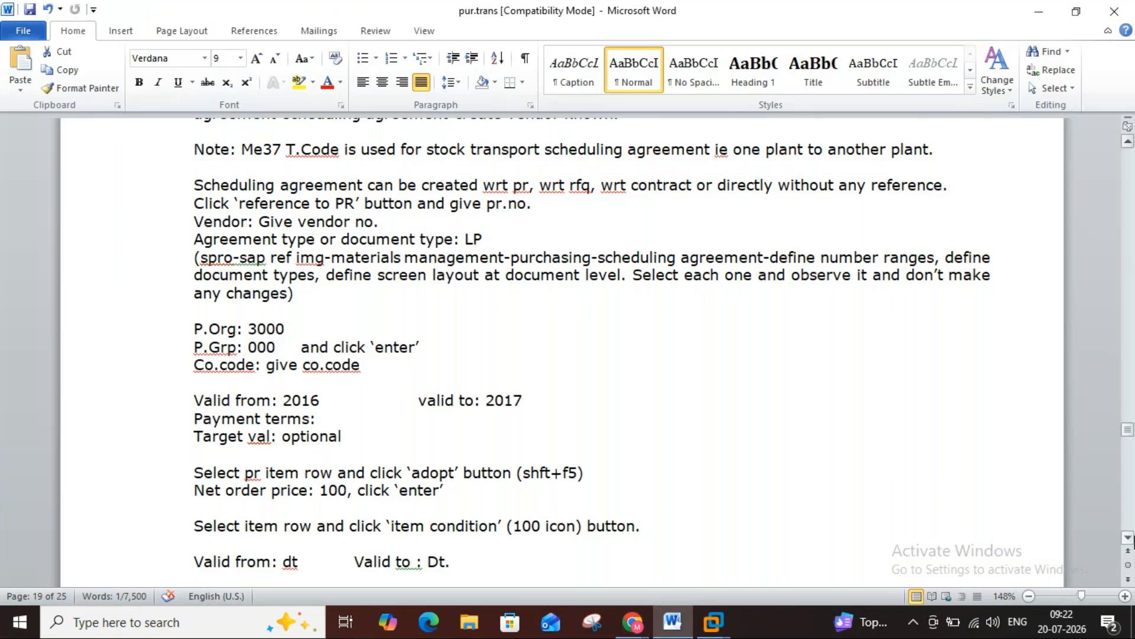
scroll(1131, 538, "down", 2)
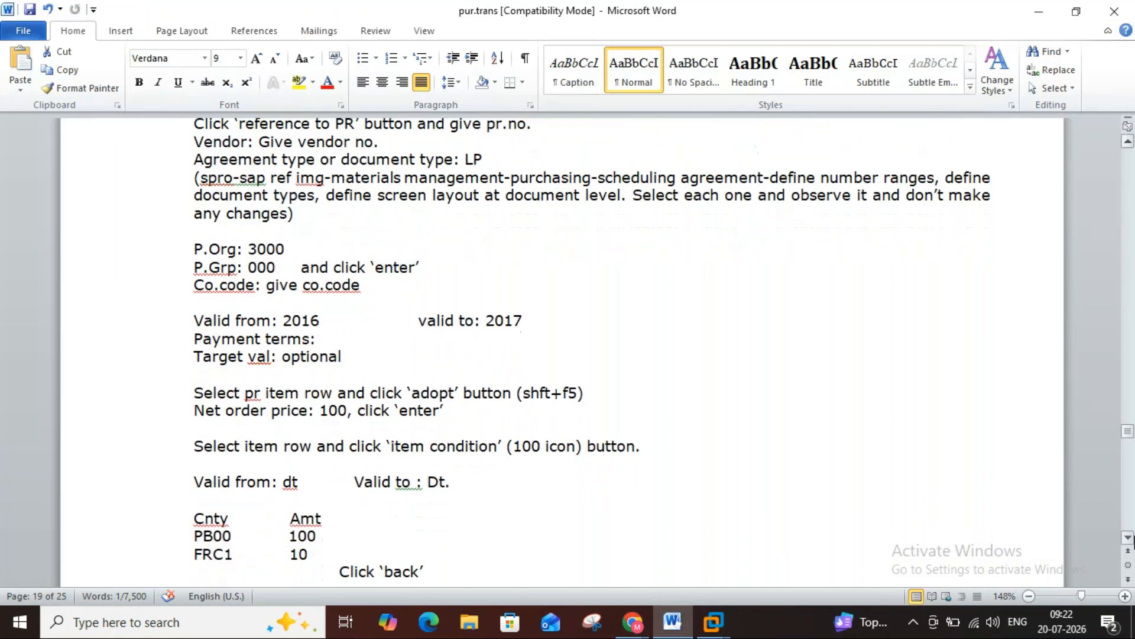
scroll(1130, 538, "down", 2)
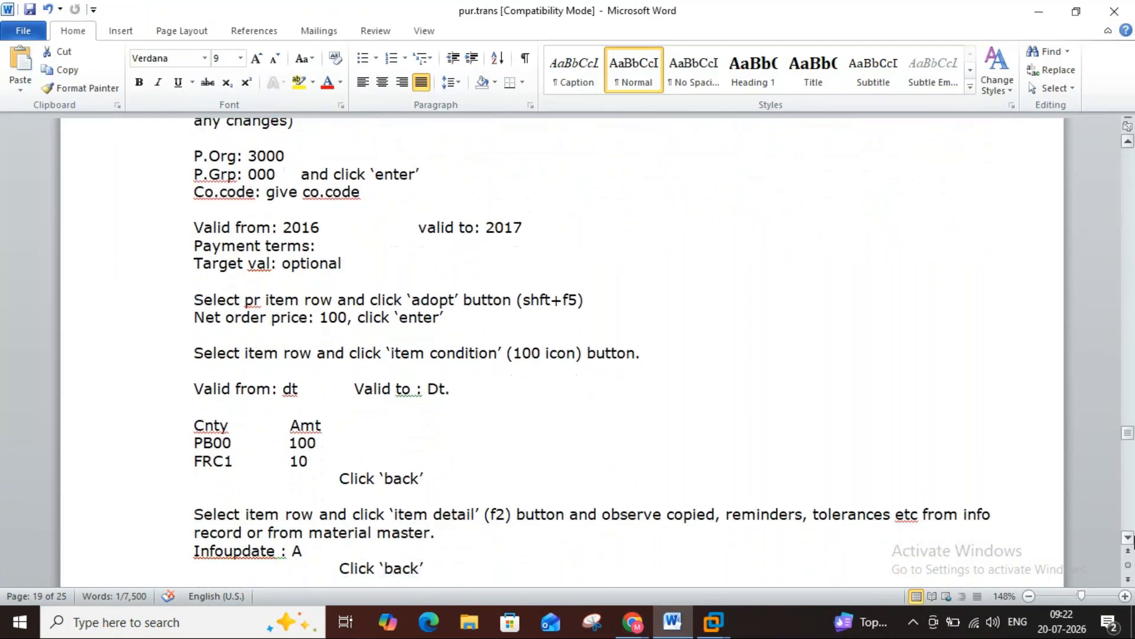
left_click(684, 618)
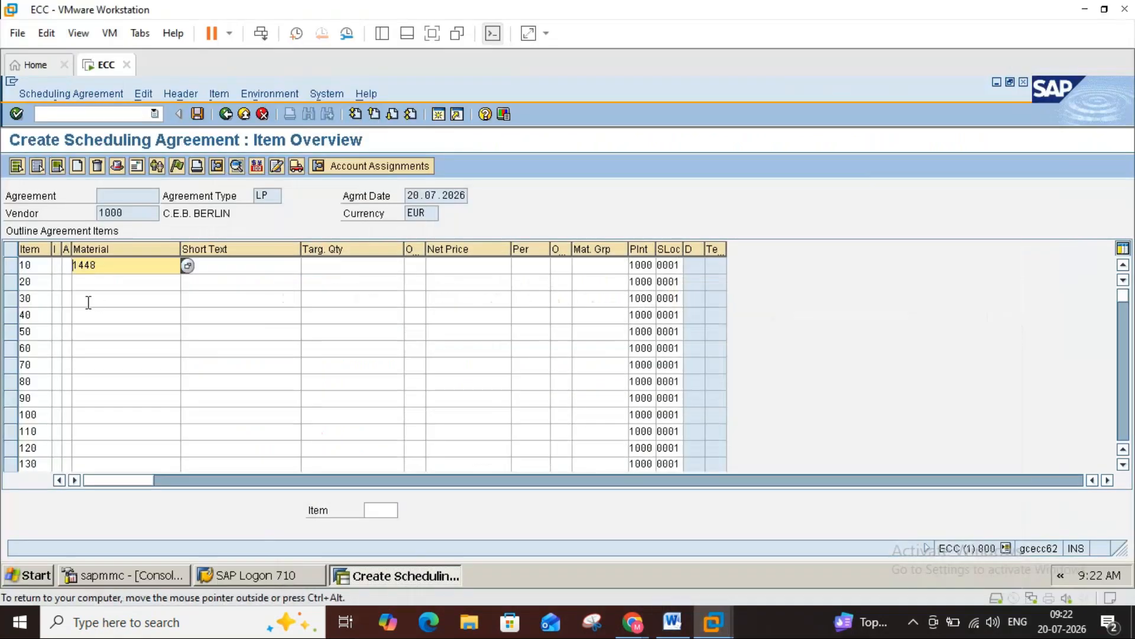
- Enter a target quantity of 30000 and a net price of 100 for item 10
left_click(357, 263)
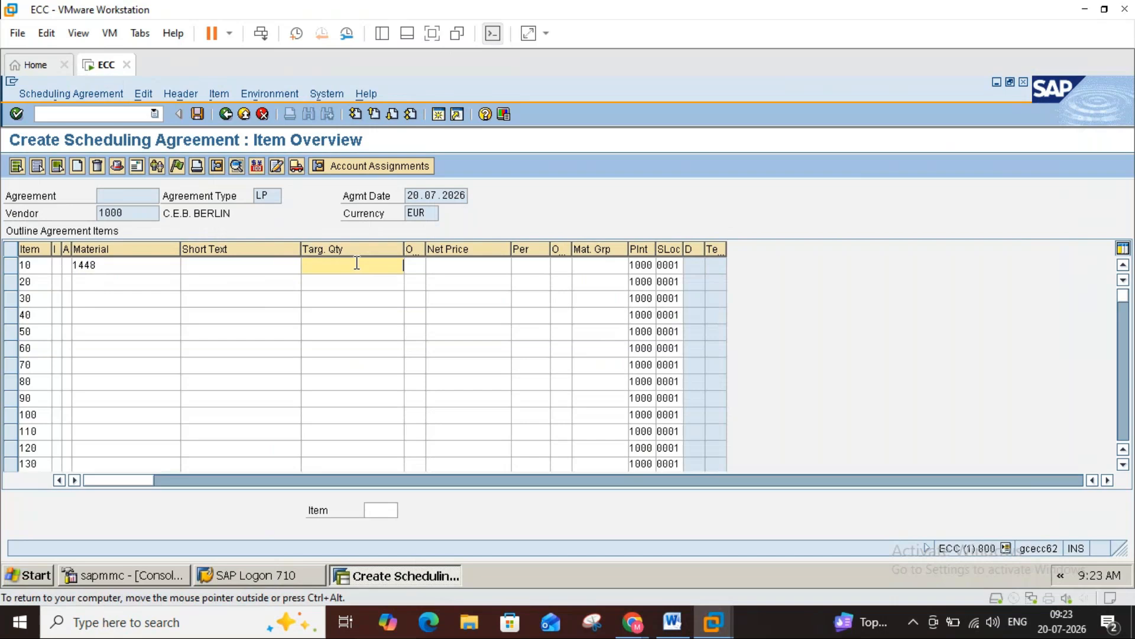
type("2")
type("3")
key("BackSpace")
key("BackSpace")
type("30000")
left_click(467, 263)
type("100")
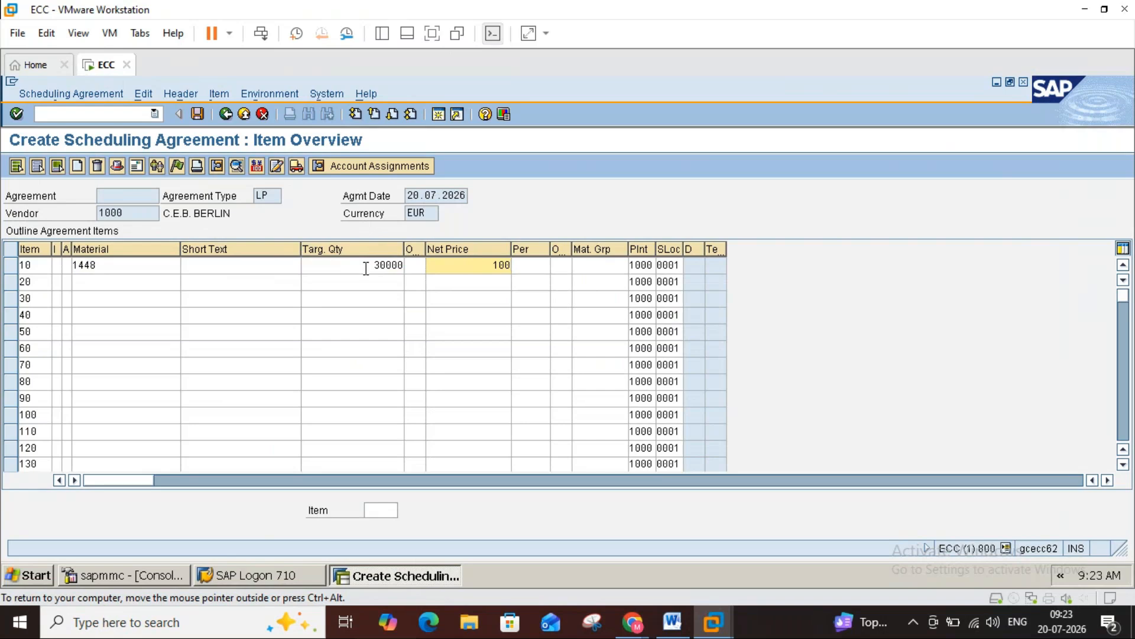
- Open the item conditions of item 10, acknowledging the warnings on the way
left_click(10, 264)
left_click(253, 166)
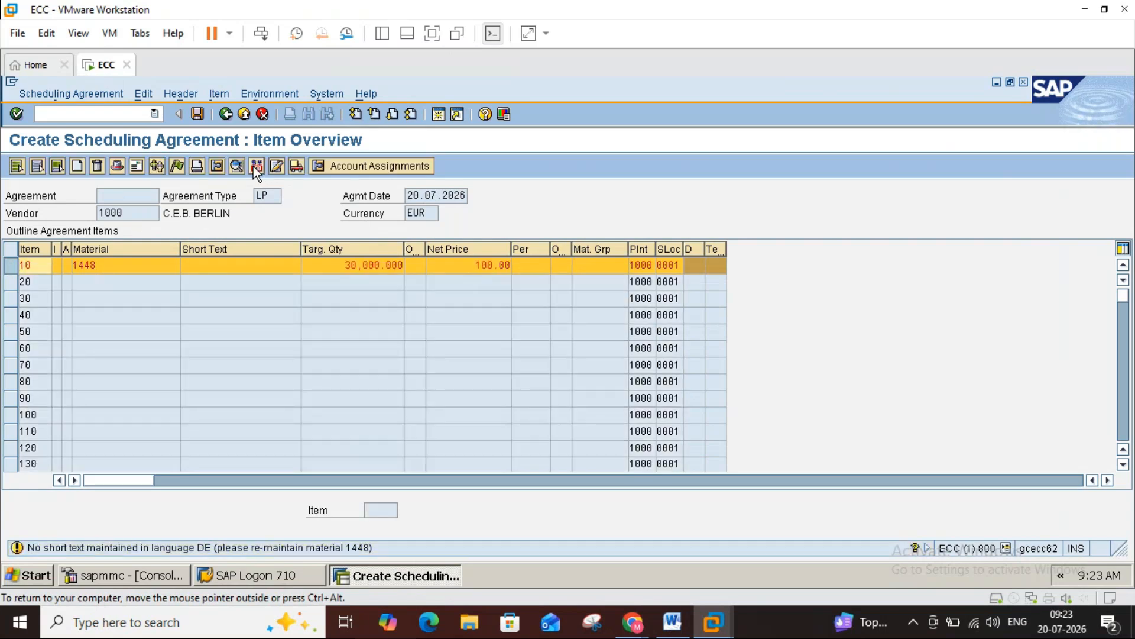
left_click(253, 165)
key("Return")
key("Return")
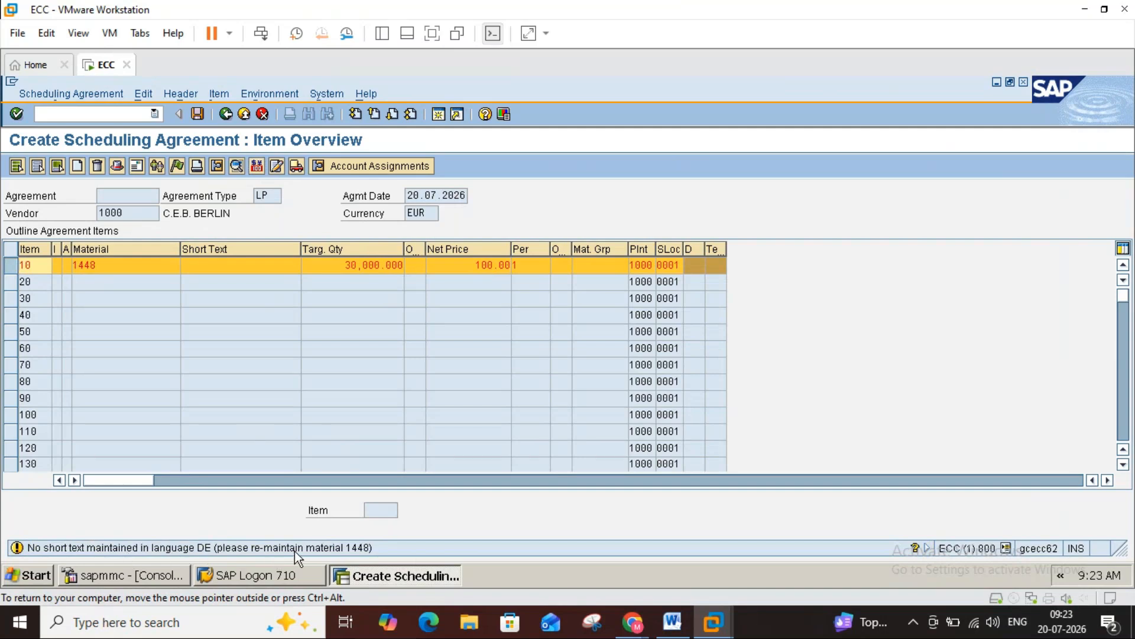
key("Return")
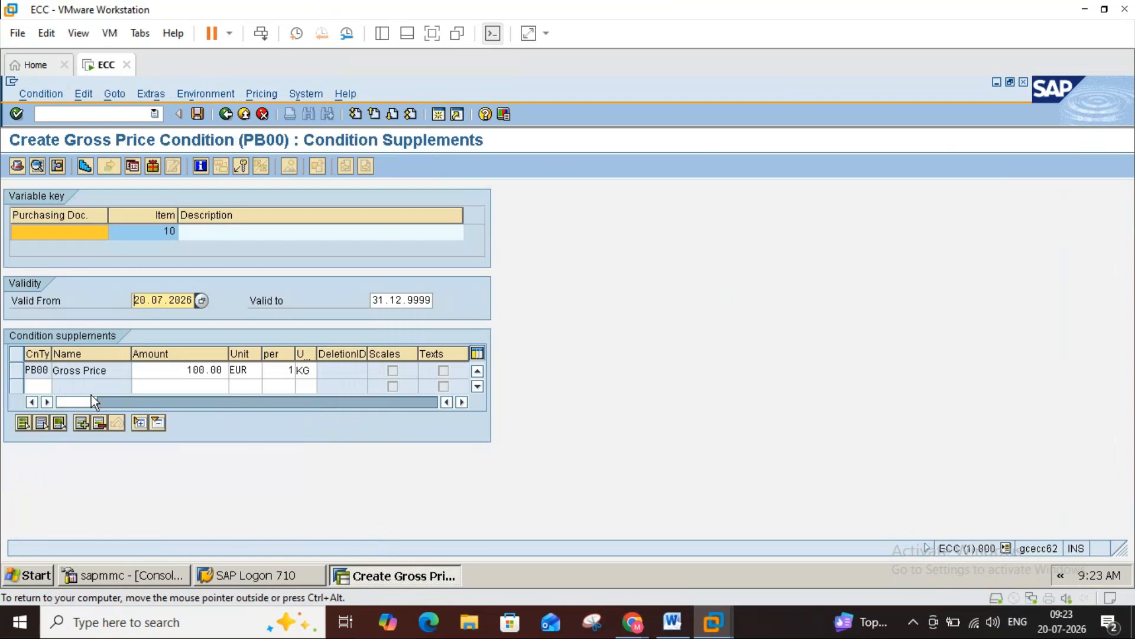
- Add condition type FRA1 (Freight %) with an amount of 5 below the gross price and confirm it
left_click(34, 384)
left_click(59, 387)
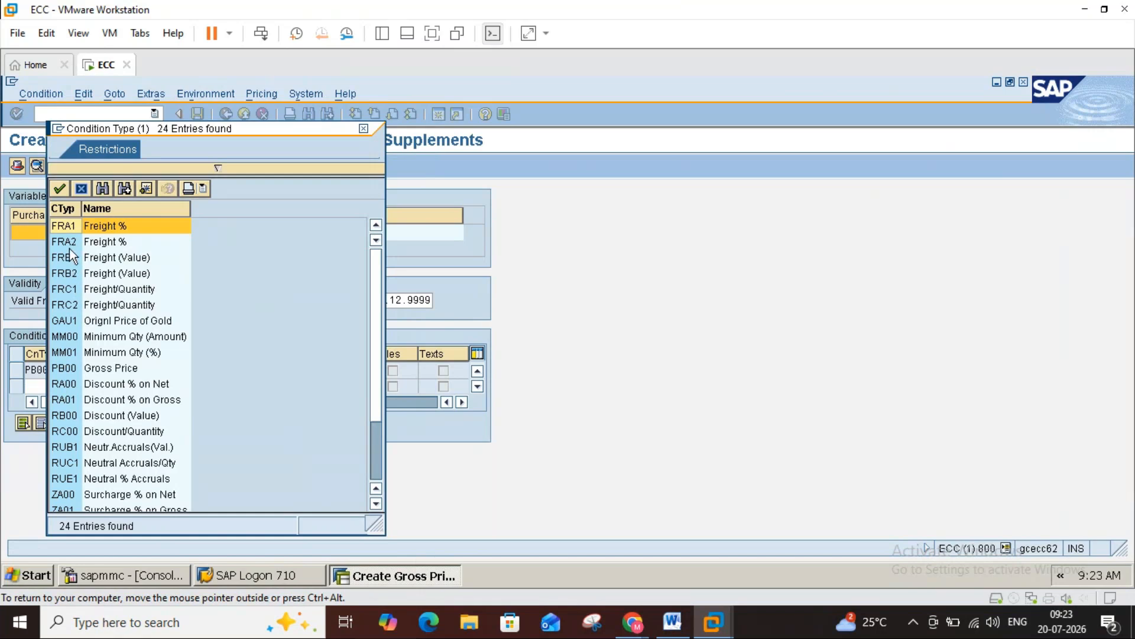
double_click(66, 226)
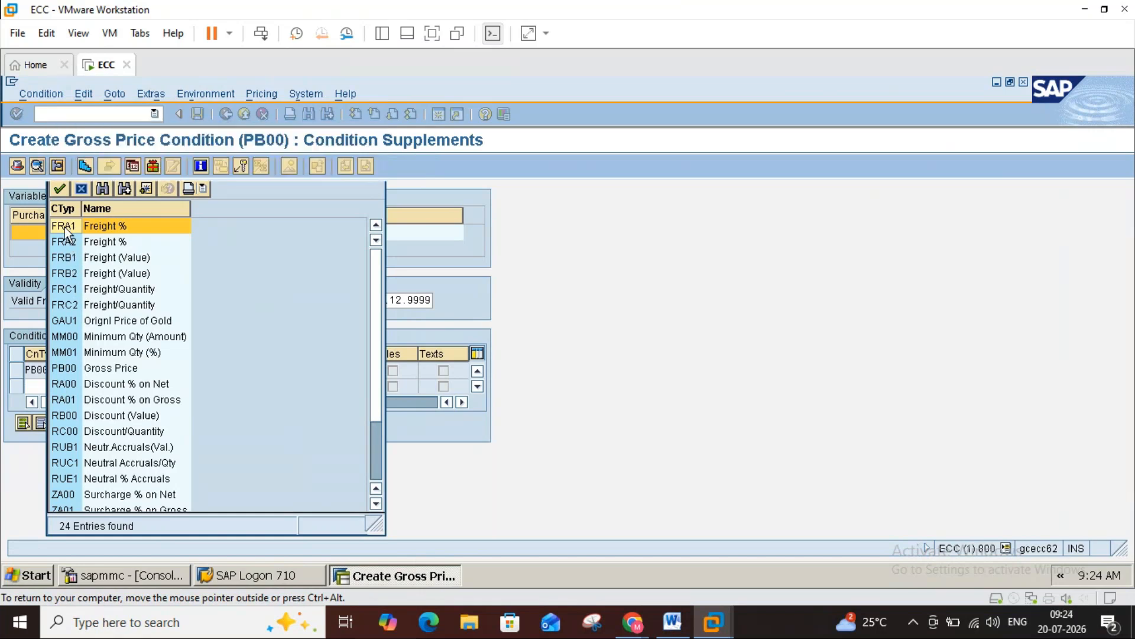
left_click(178, 386)
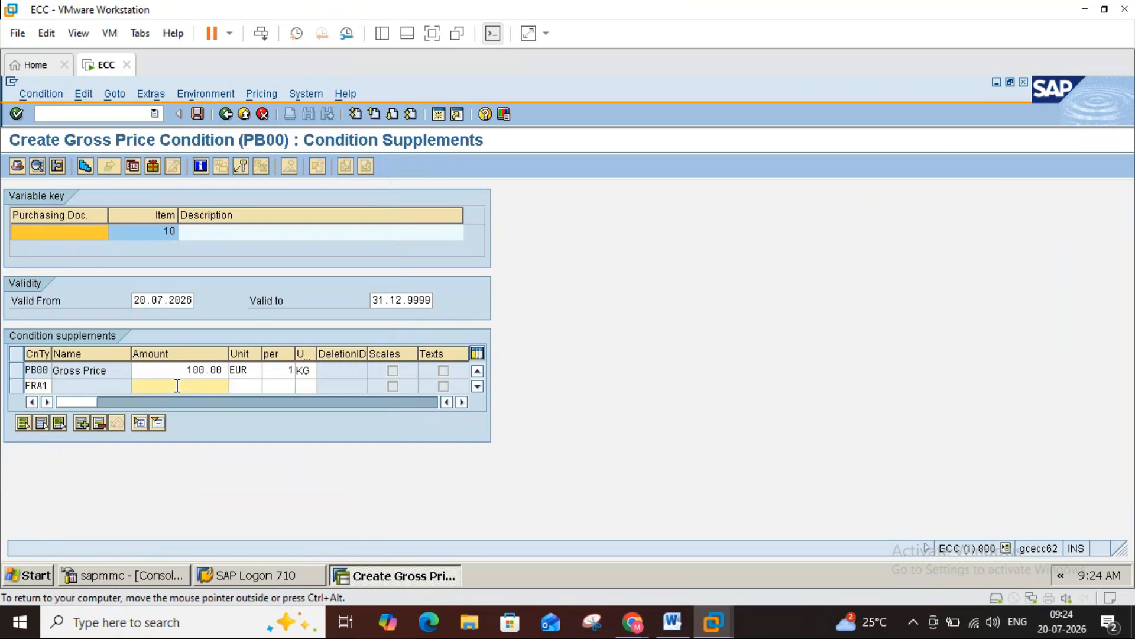
type("5")
key("Return")
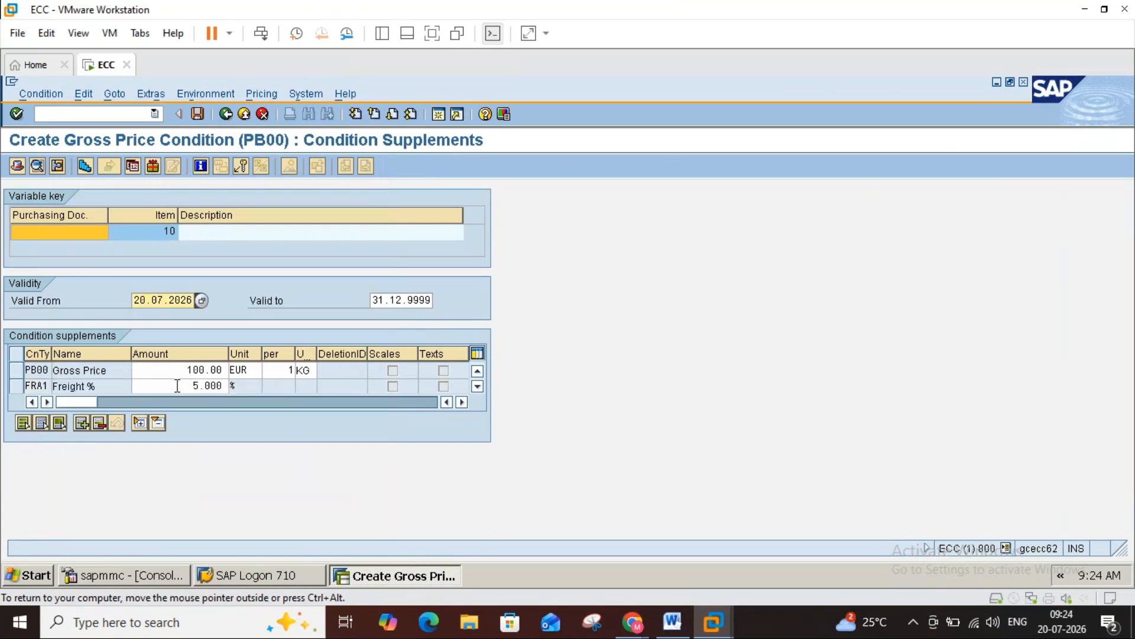
- Leave the condition supplements and read the item condition and item detail instructions in the Word document before returning to SAP
left_click(225, 114)
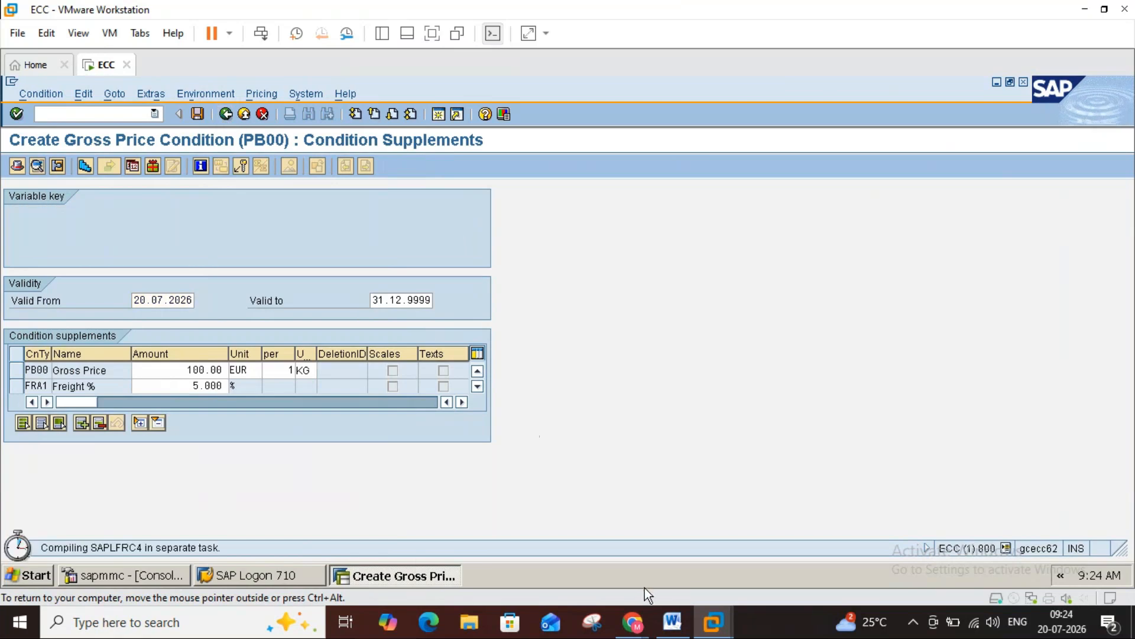
left_click(672, 621)
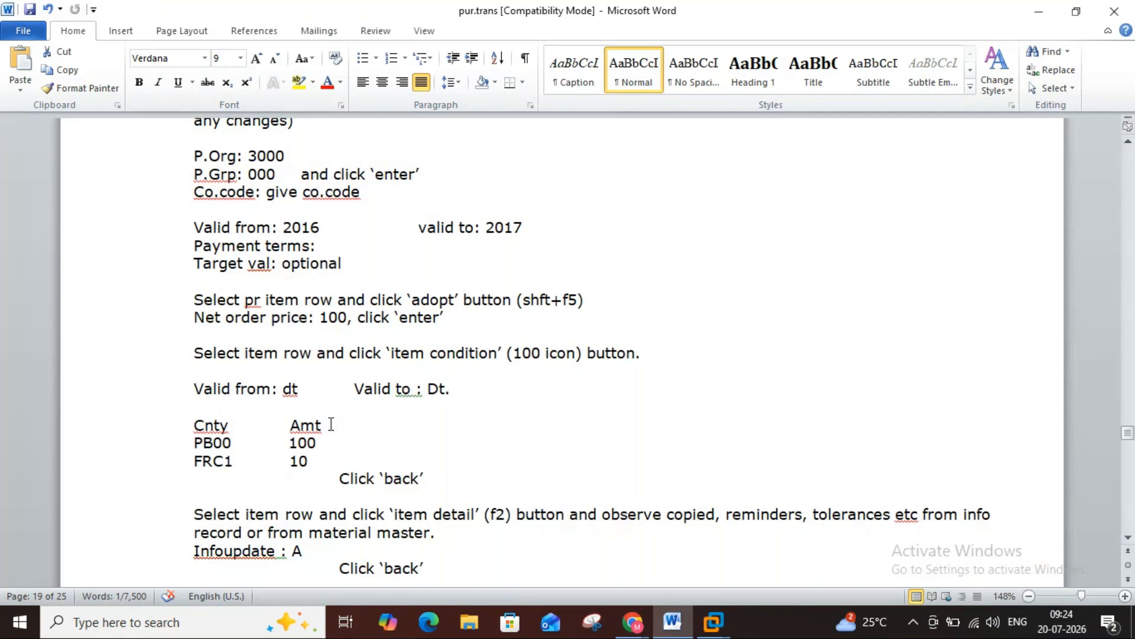
left_click(224, 465)
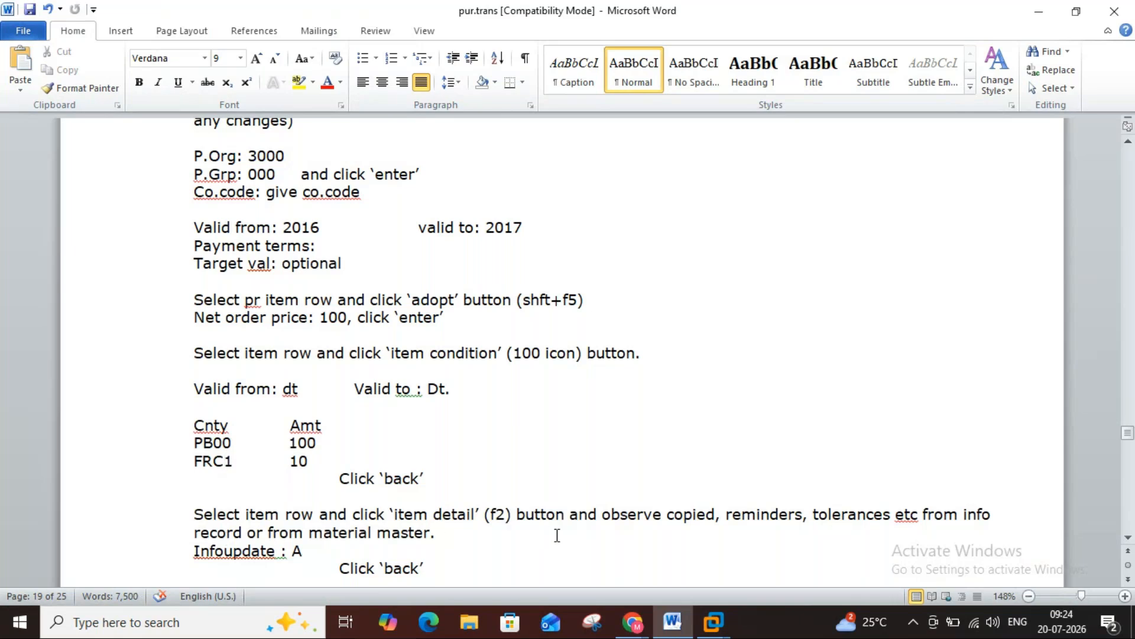
left_click(713, 621)
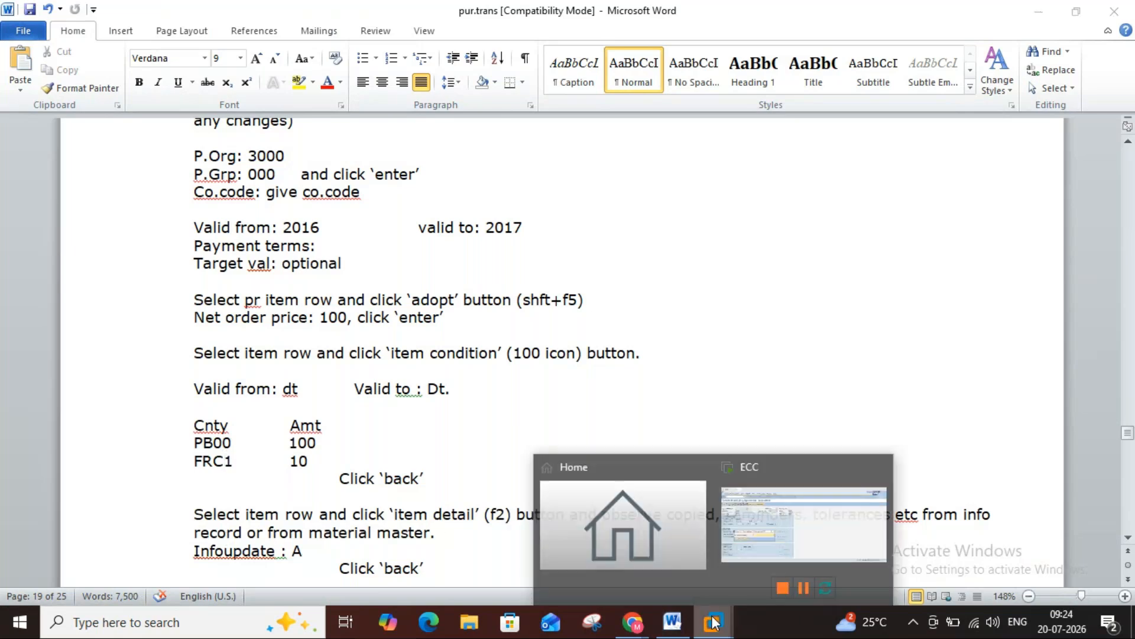
left_click(740, 530)
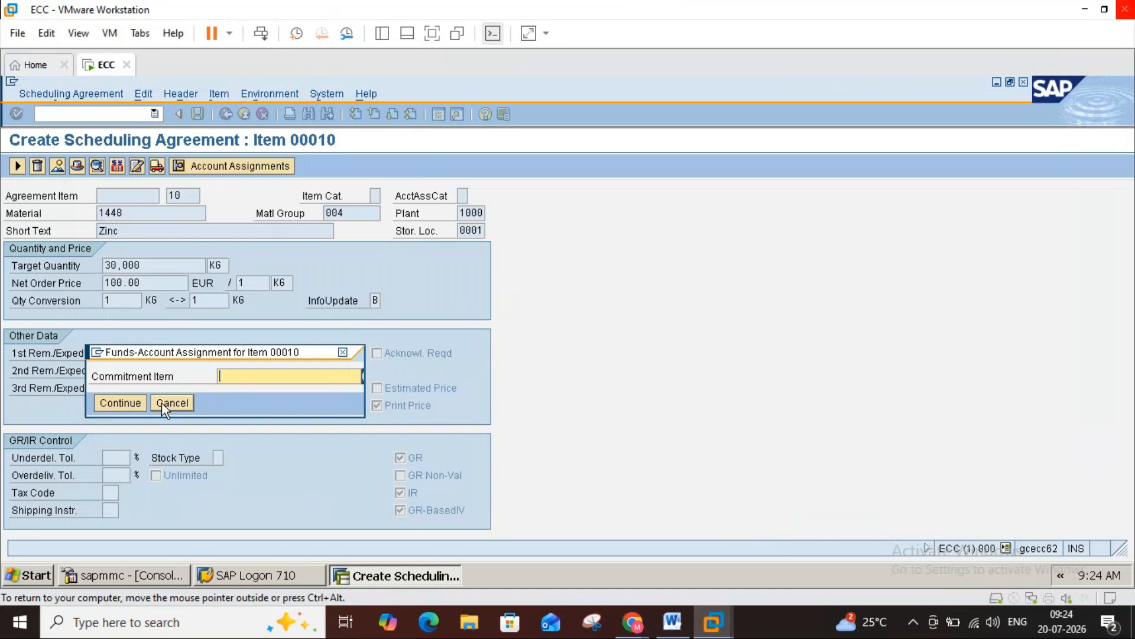
- Try to find a commitment item for item 10 by name, including without a maximum number of hits, and cancel the funds account assignment
left_click(133, 404)
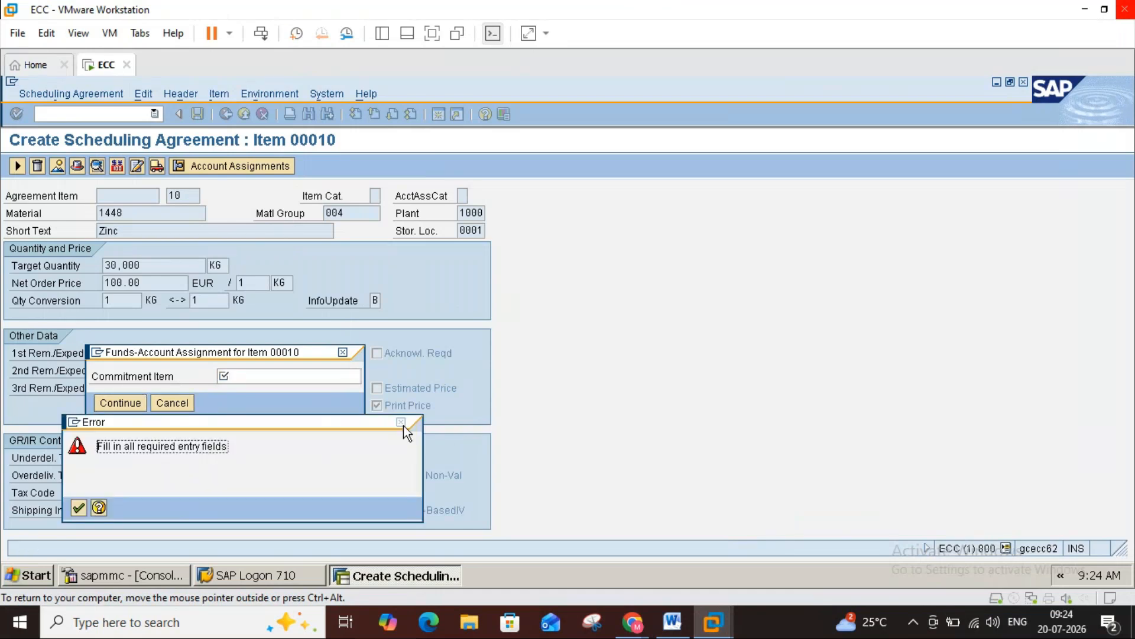
left_click(402, 421)
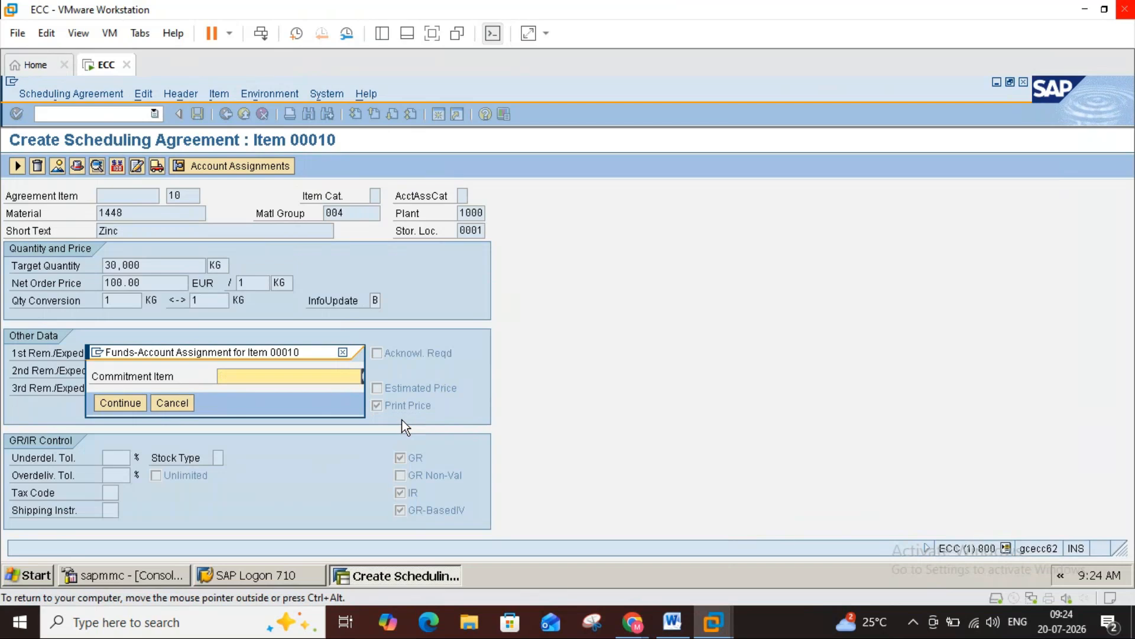
left_click(363, 379)
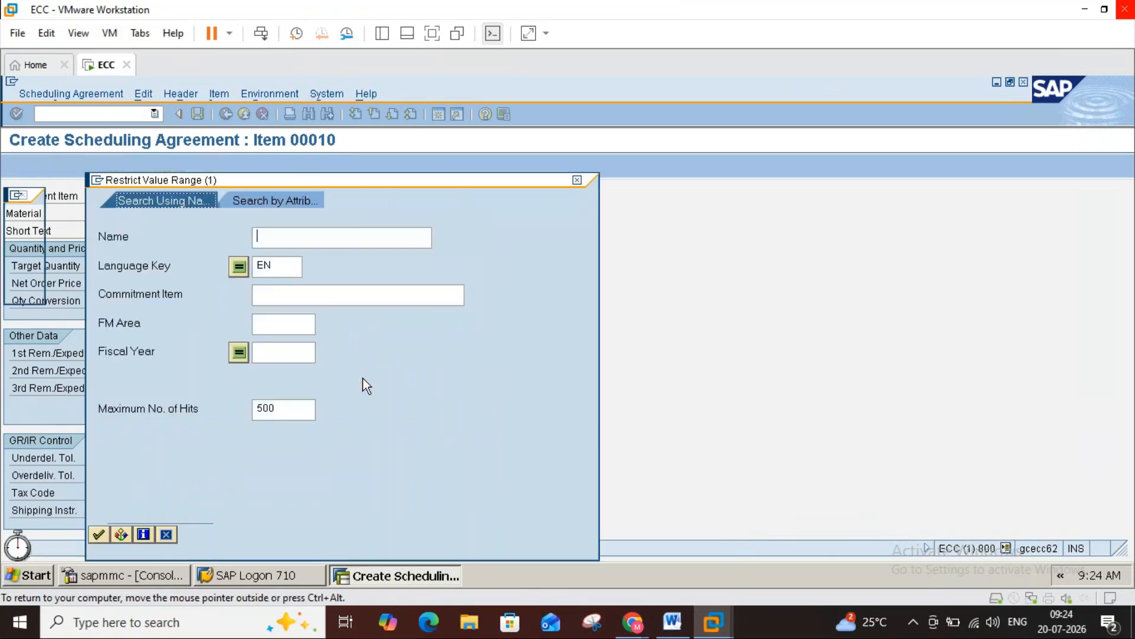
left_click(100, 536)
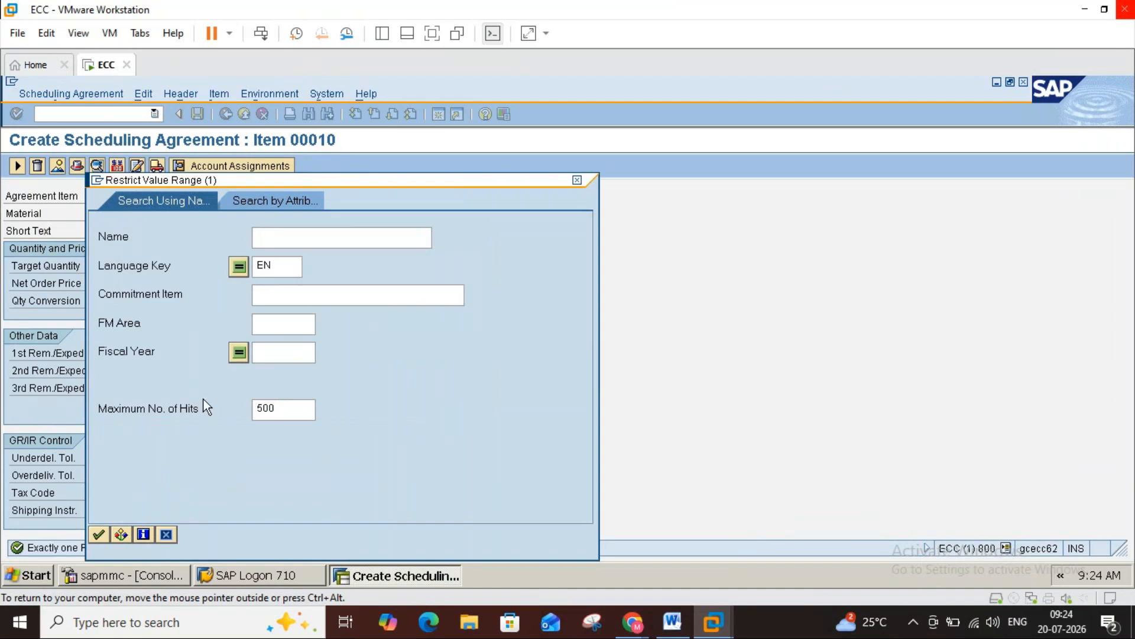
left_click(284, 408)
key("BackSpace")
key("BackSpace")
key("BackSpace")
left_click(102, 535)
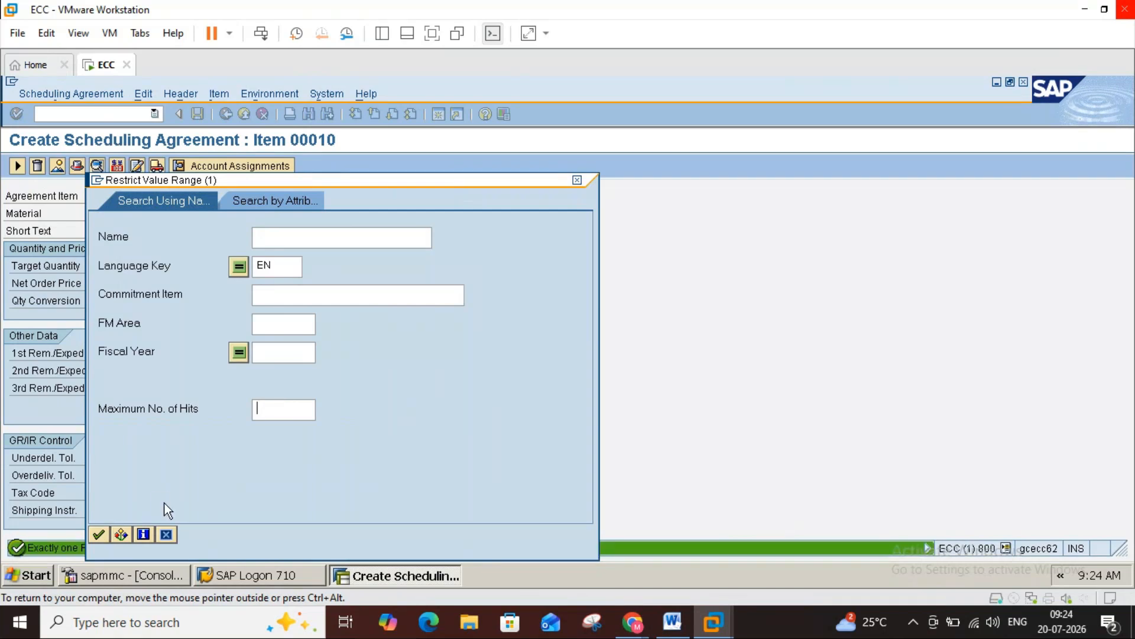
left_click(577, 180)
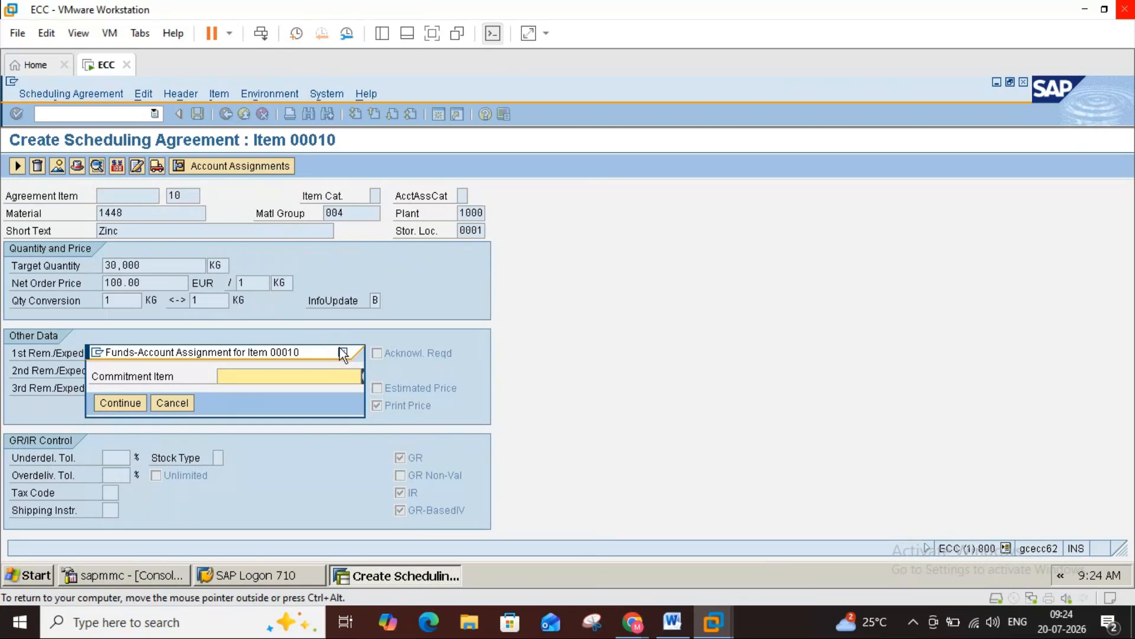
left_click(179, 405)
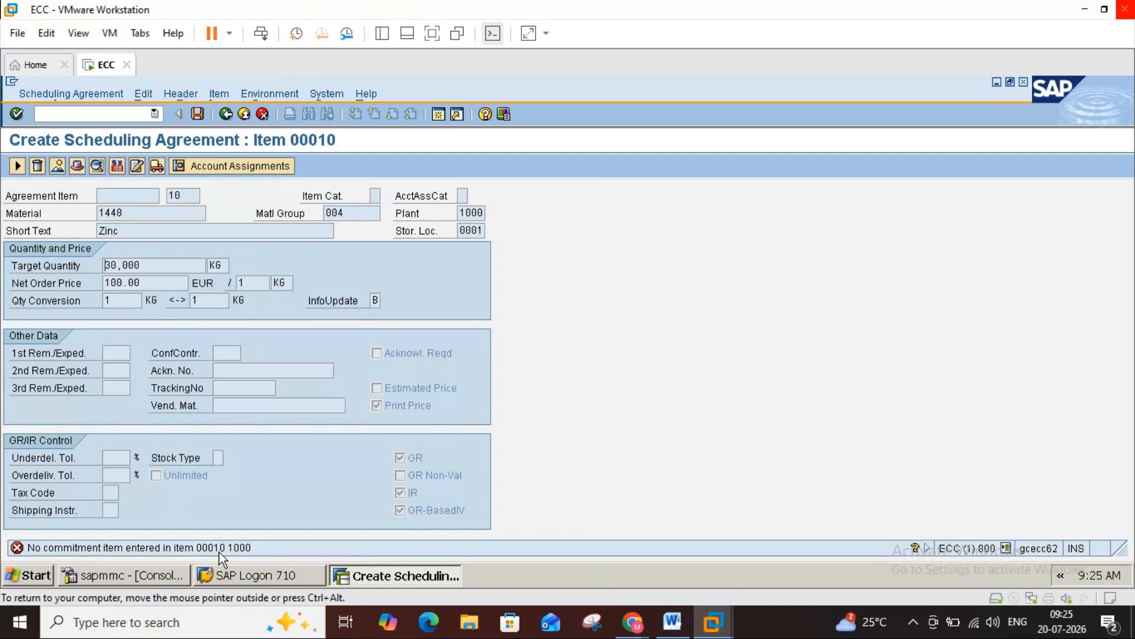
- Reopen the funds account assignment of item 10 and search for a commitment item by name without a hit limit and by attribute
left_click(183, 173)
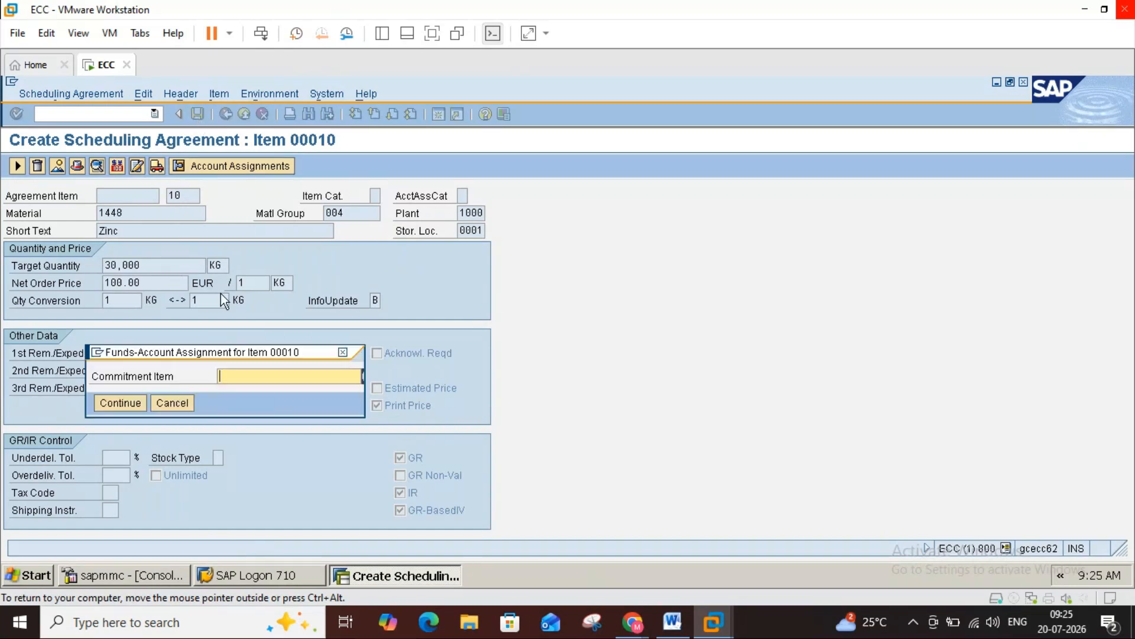
left_click(363, 375)
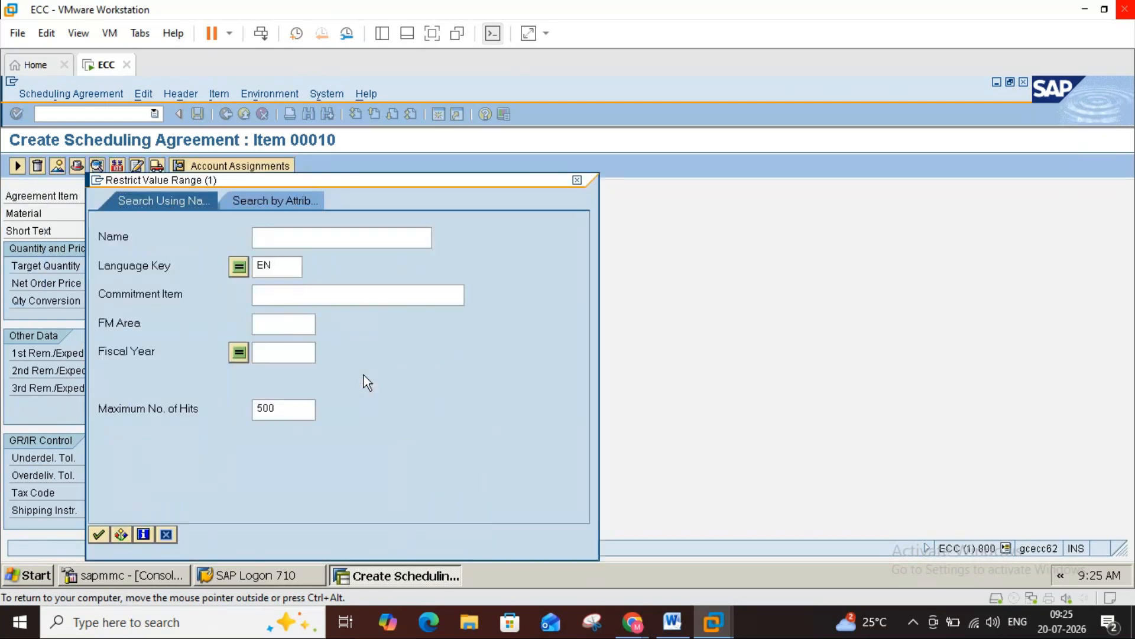
left_click(293, 406)
key("BackSpace")
key("BackSpace")
key("BackSpace")
left_click(100, 533)
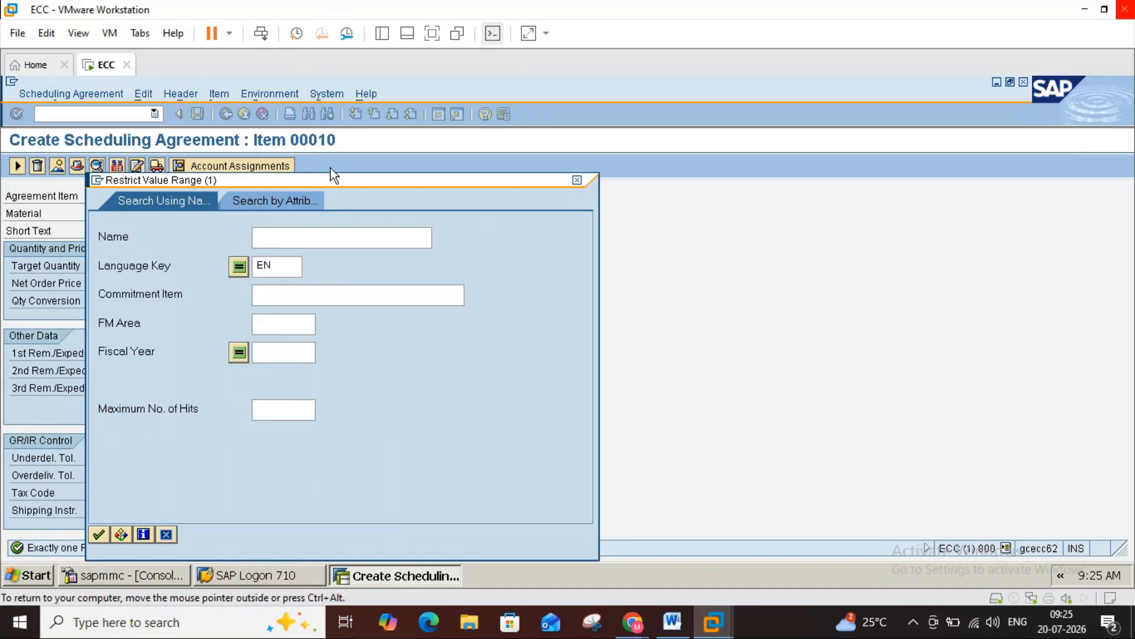
left_click(292, 202)
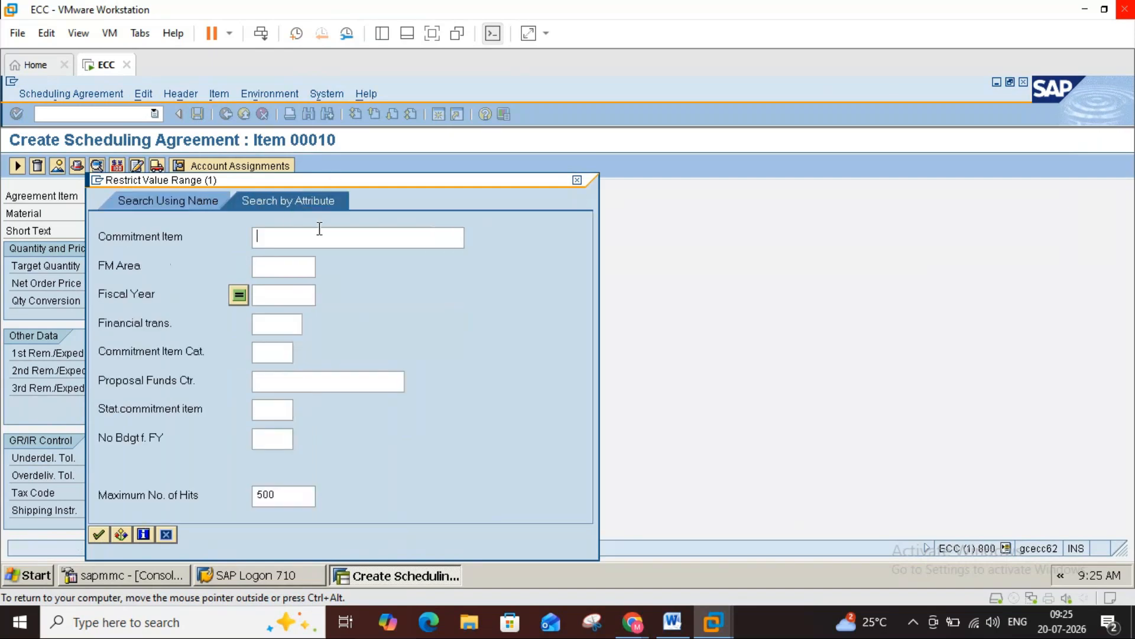
left_click(99, 534)
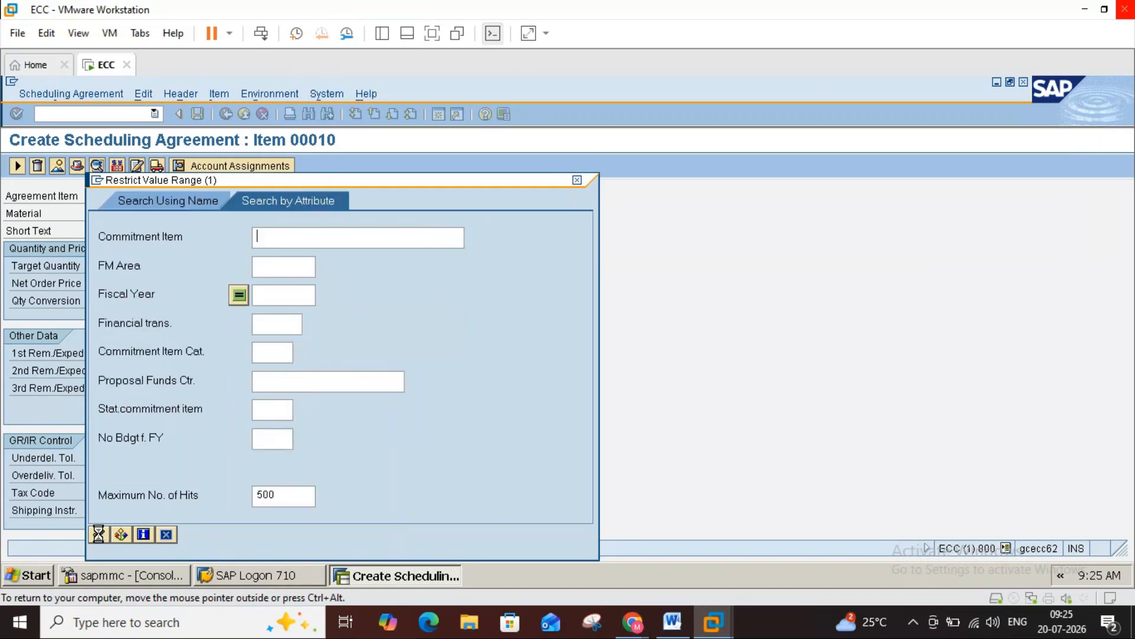
left_click(577, 180)
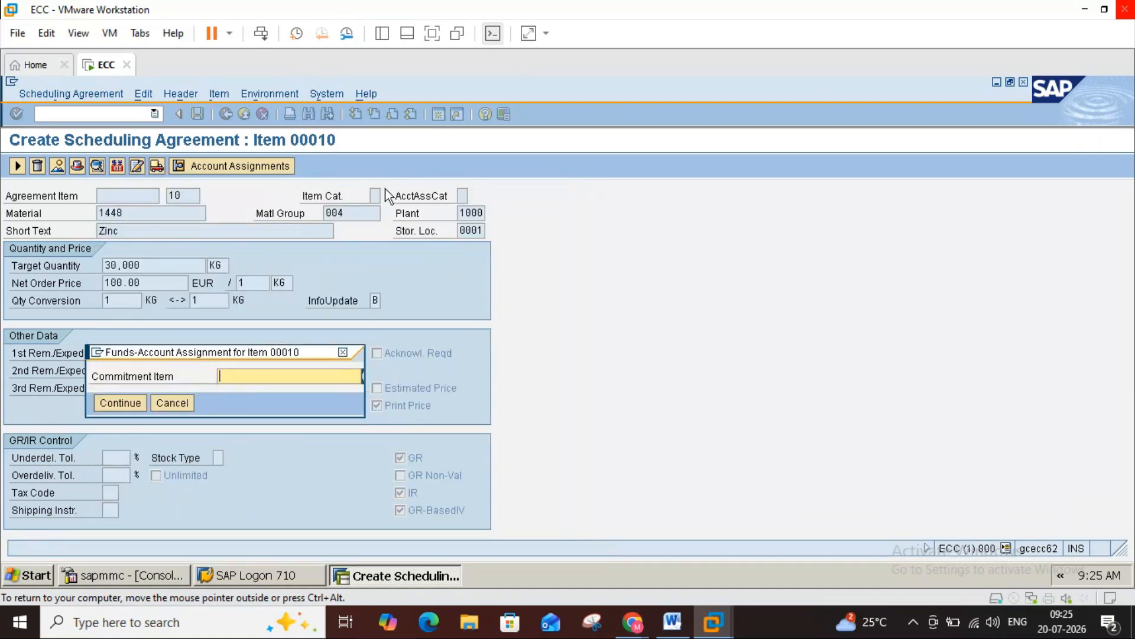
left_click(343, 352)
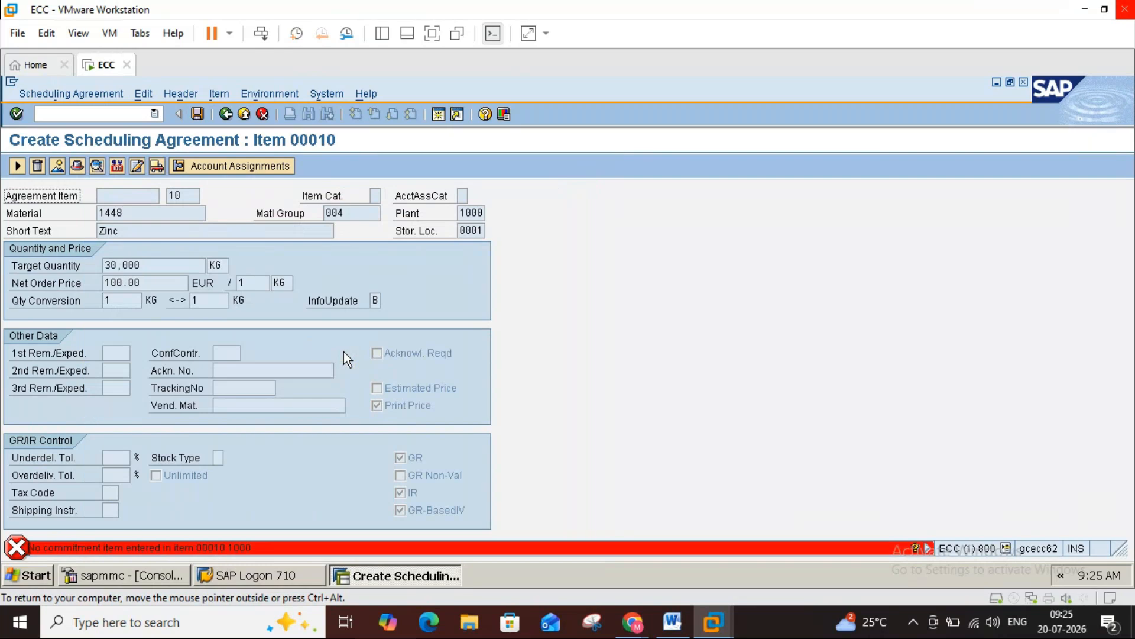
- Exit the scheduling agreement without saving and start a new one with transaction me31l
left_click(245, 114)
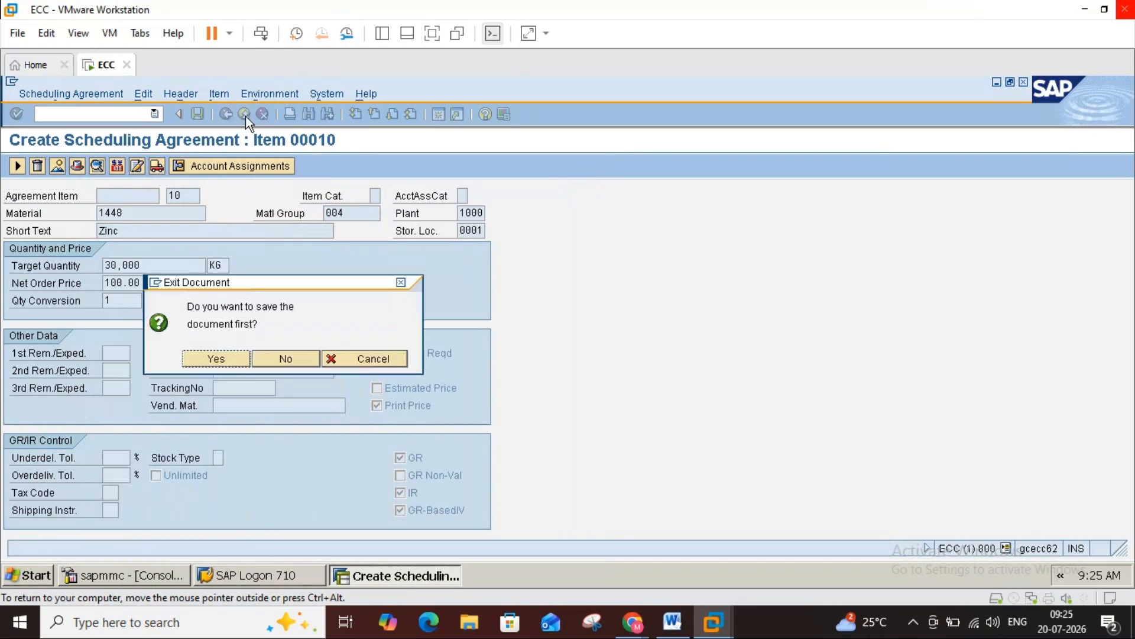
left_click(282, 359)
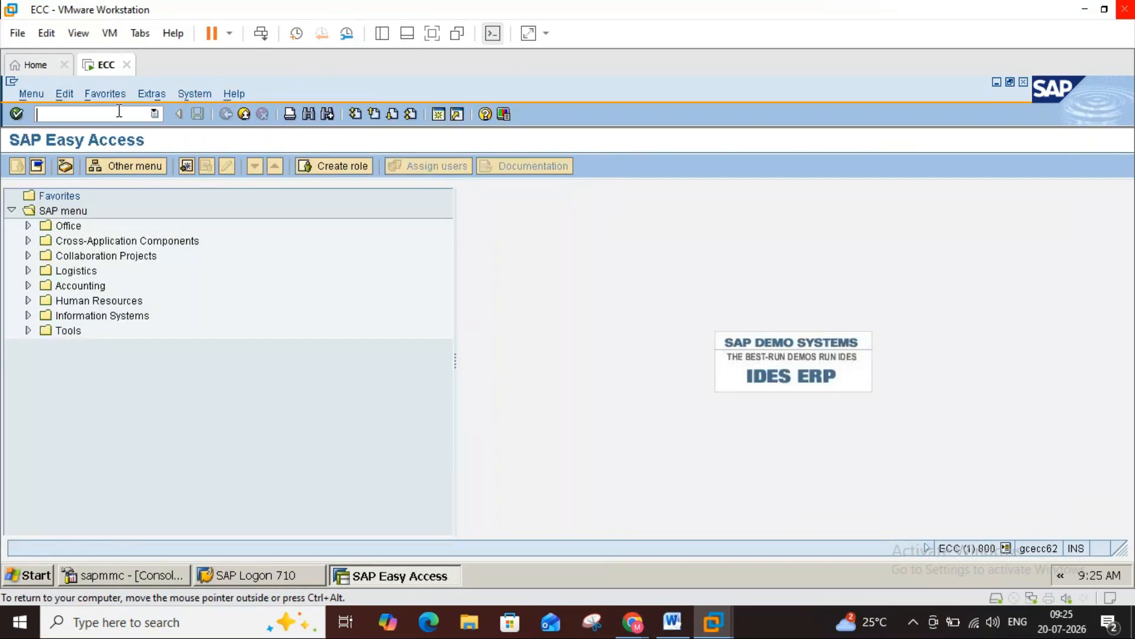
type("me31l")
key("Return")
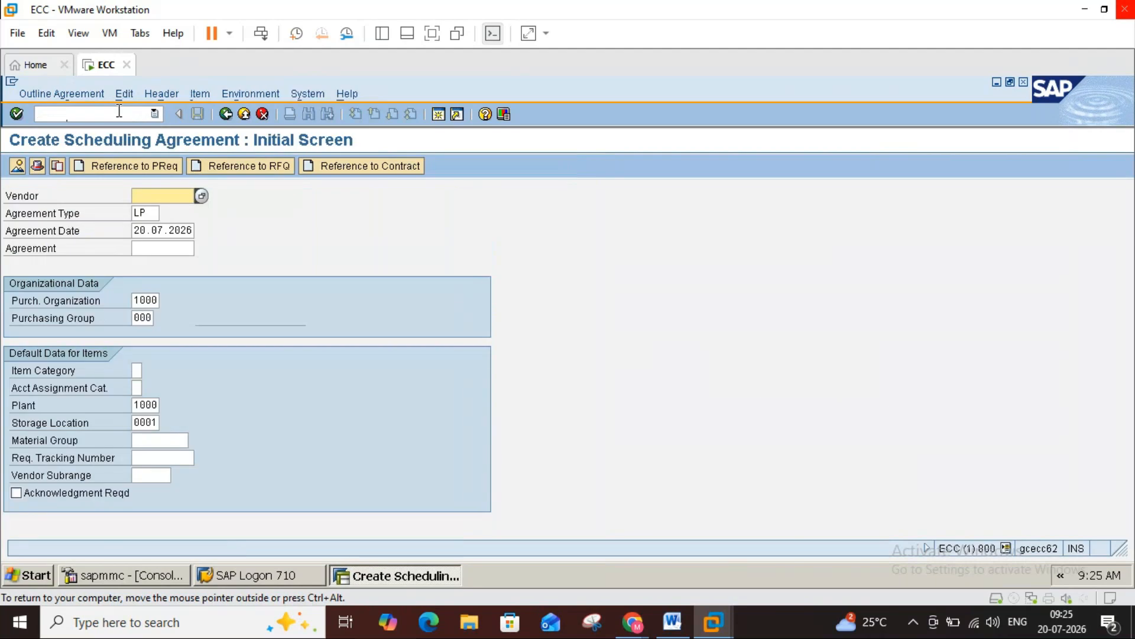
- Enter vendor 2000, purchasing organization 2000 and plant 2000 for the LP scheduling agreement and continue to the header data
type("2000")
left_click(137, 300)
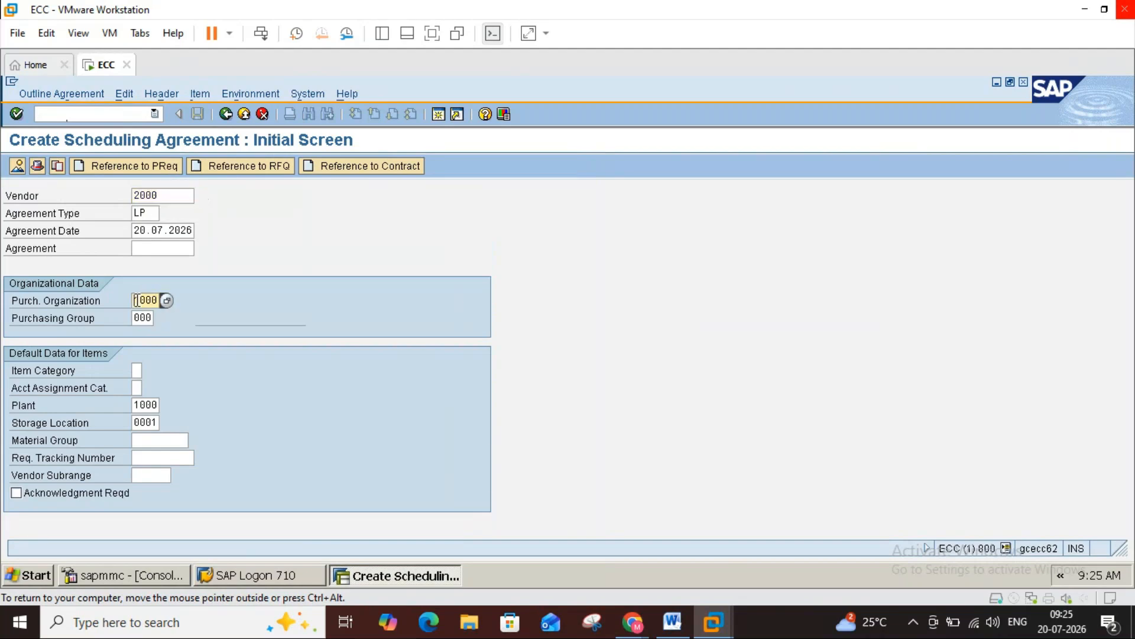
key("Delete")
type("2")
left_click(133, 405)
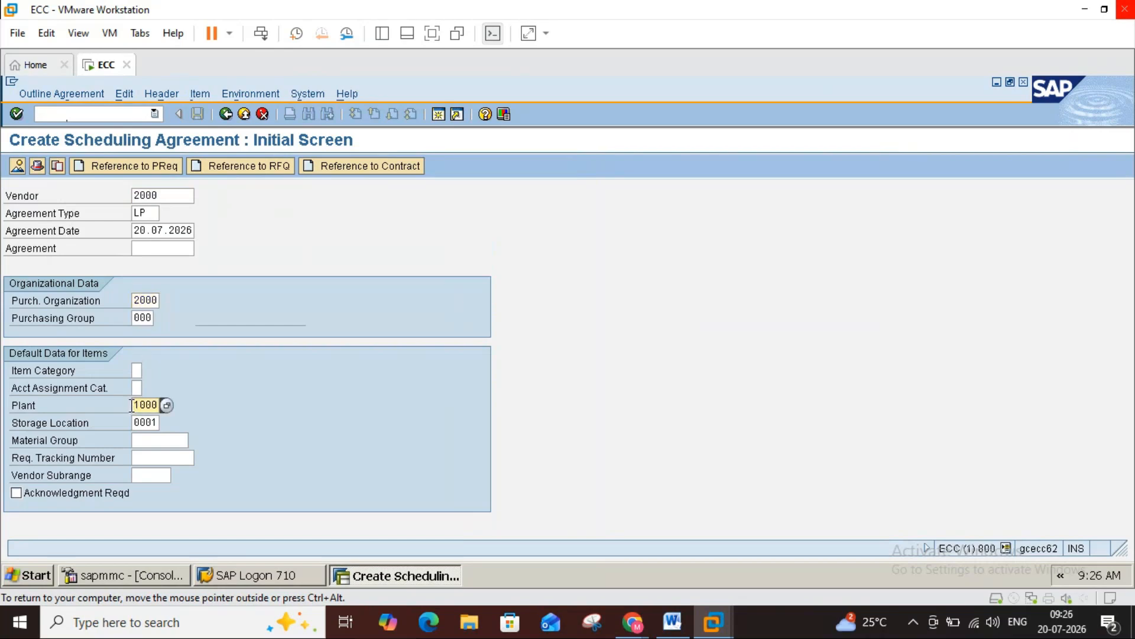
key("Delete")
type("2")
key("Return")
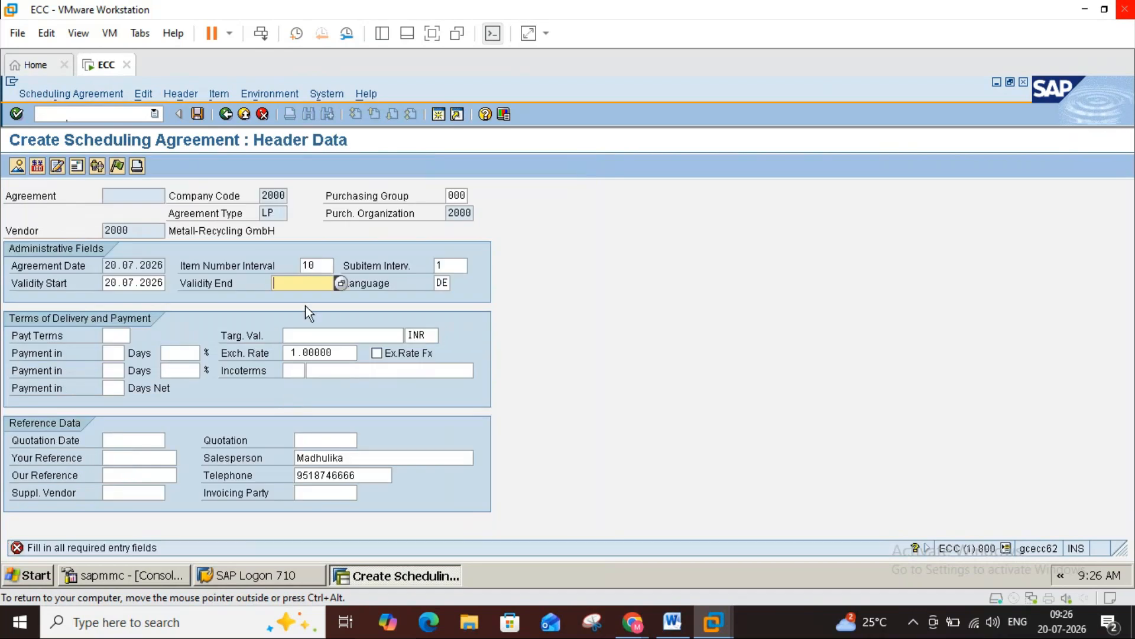
- Set the validity end to 20.07.2027 and the target value to 100000, and continue to the item overview
left_click(304, 285)
left_click(303, 300)
left_click(307, 334)
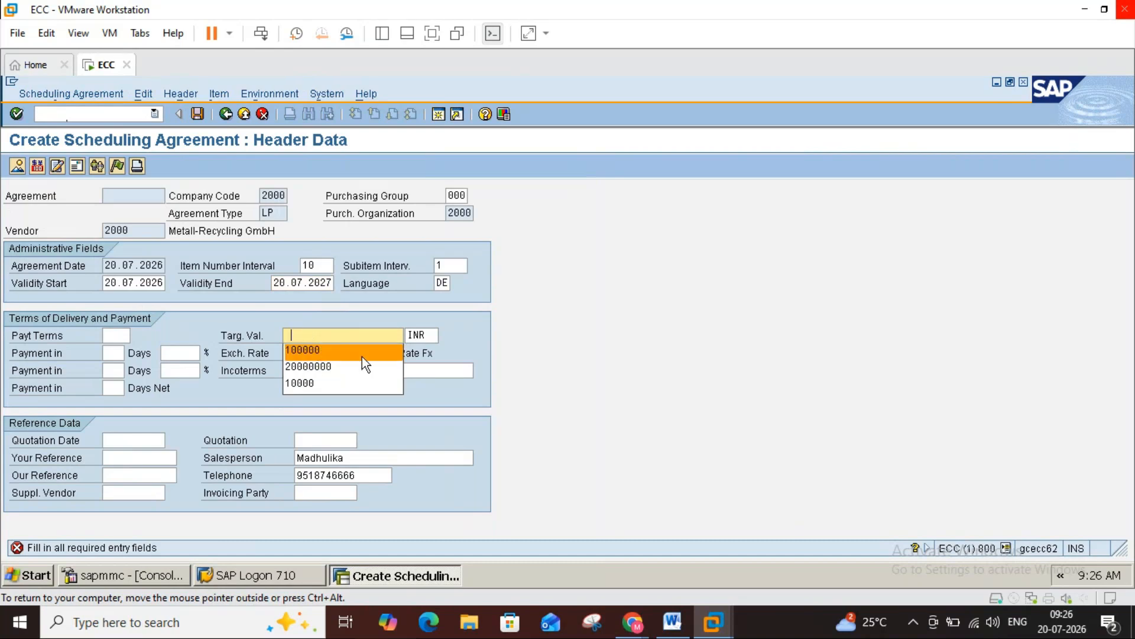
left_click(320, 350)
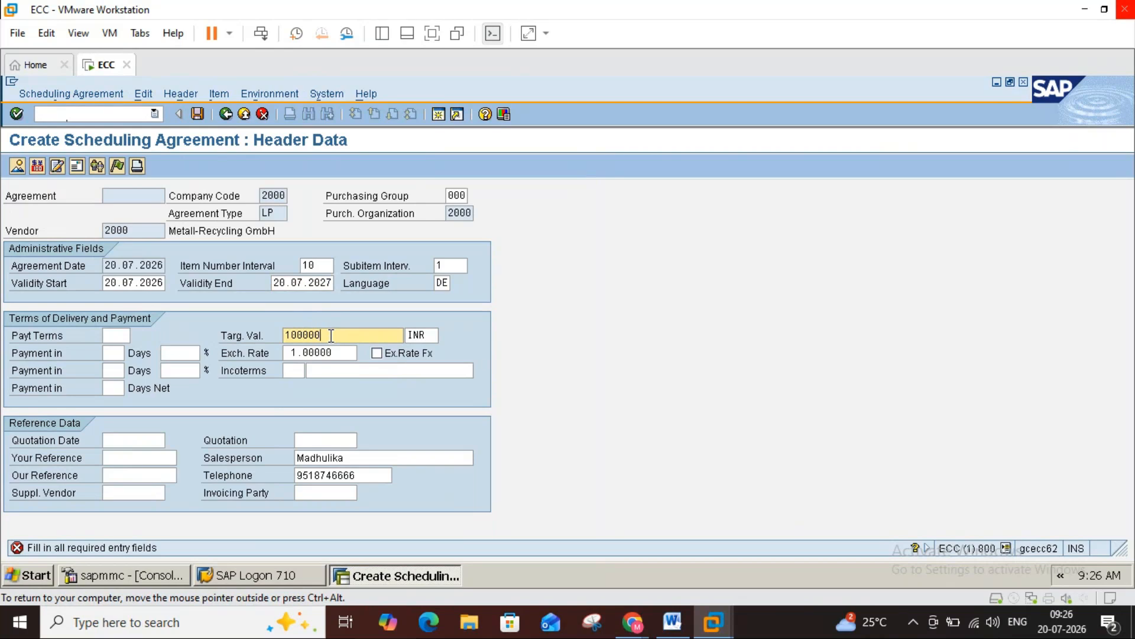
key("Return")
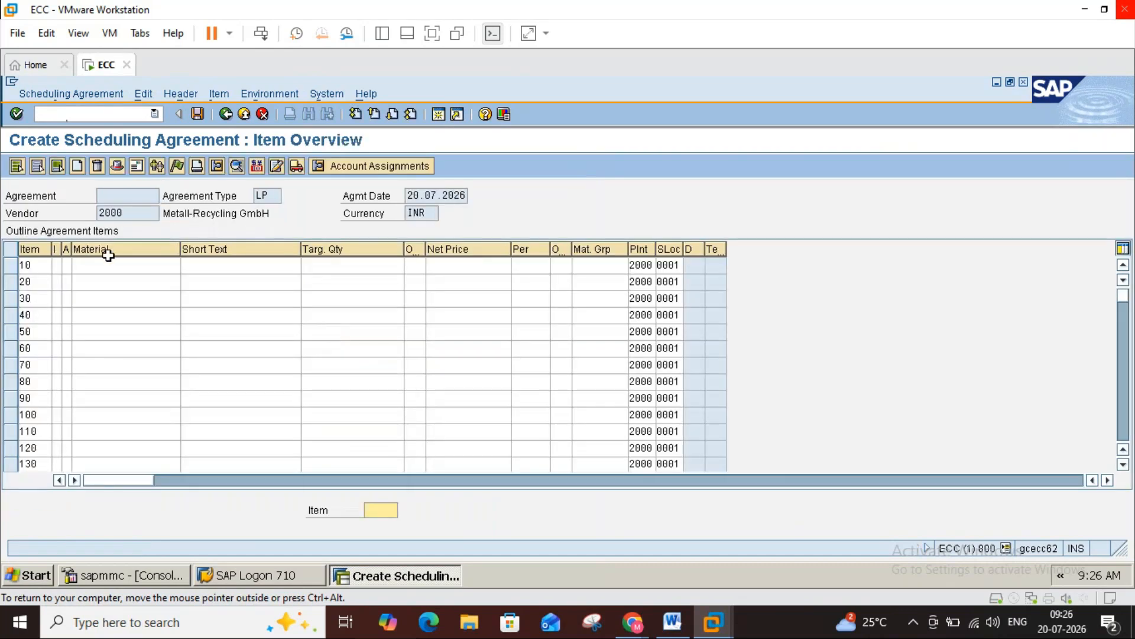
- Look up the plant 2000 materials and choose ZINC (1448) as the material of item 10
left_click(124, 267)
left_click(187, 266)
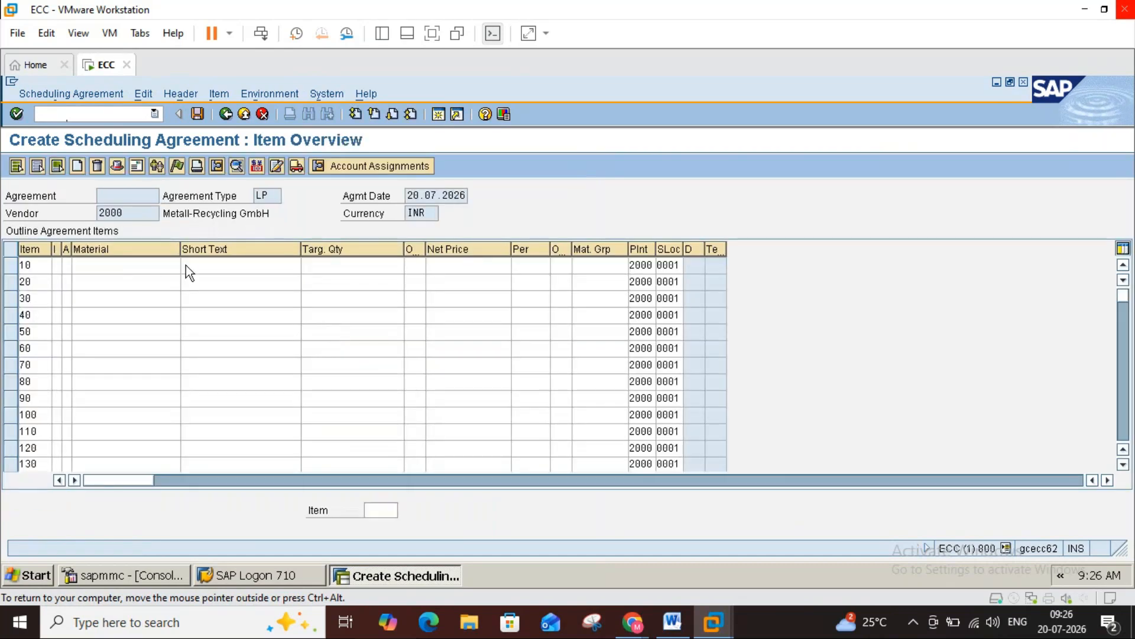
left_click(35, 535)
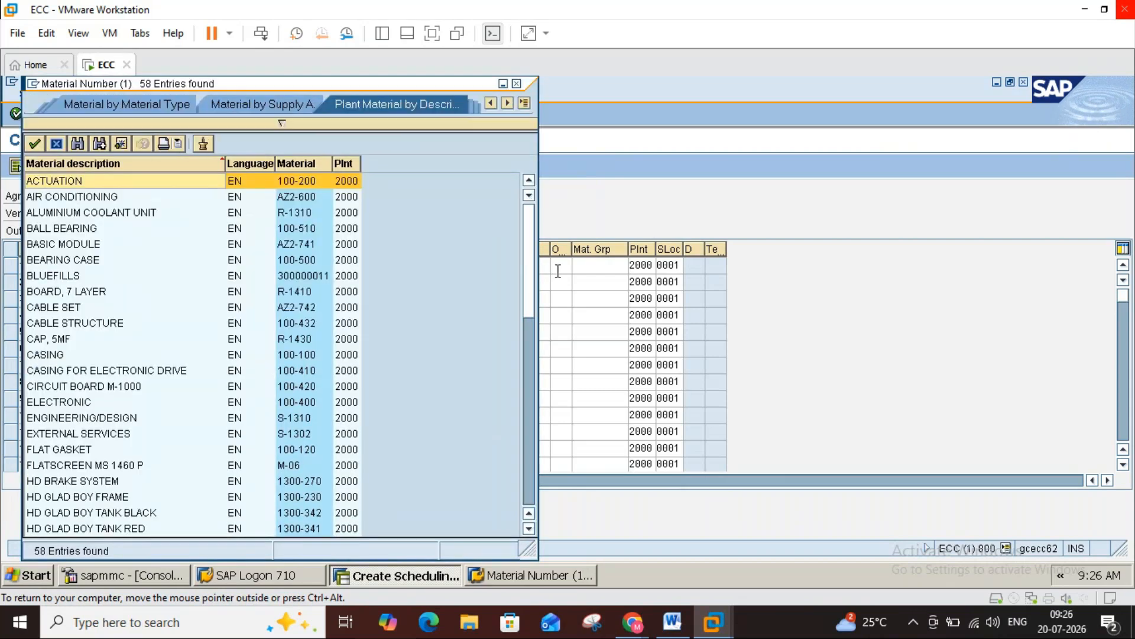
left_click_drag(530, 279, 522, 478)
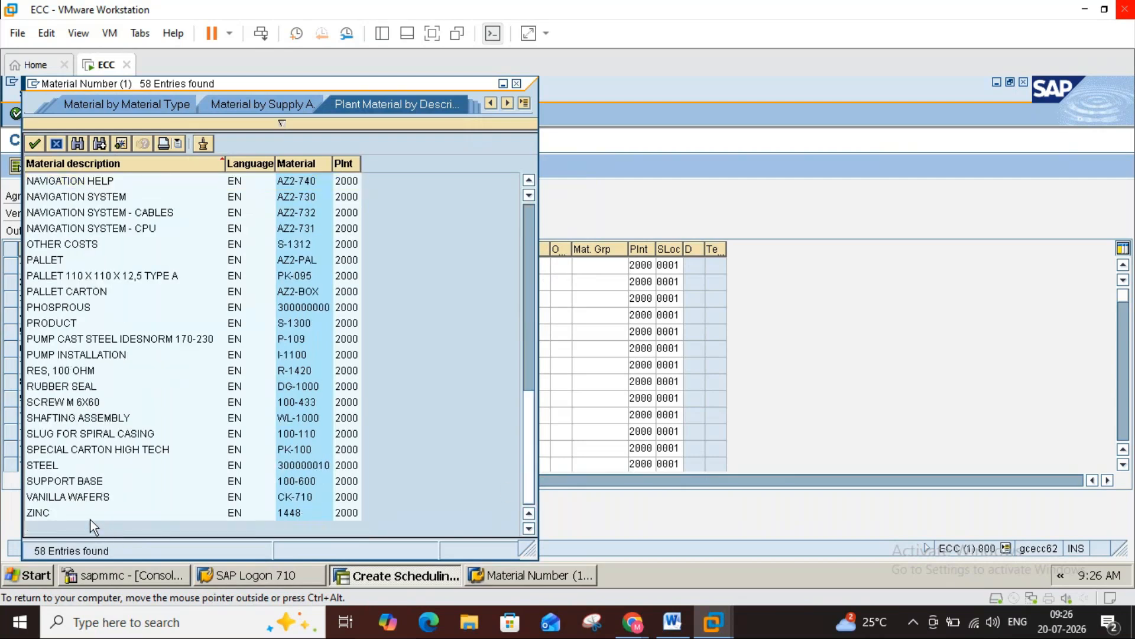
double_click(44, 513)
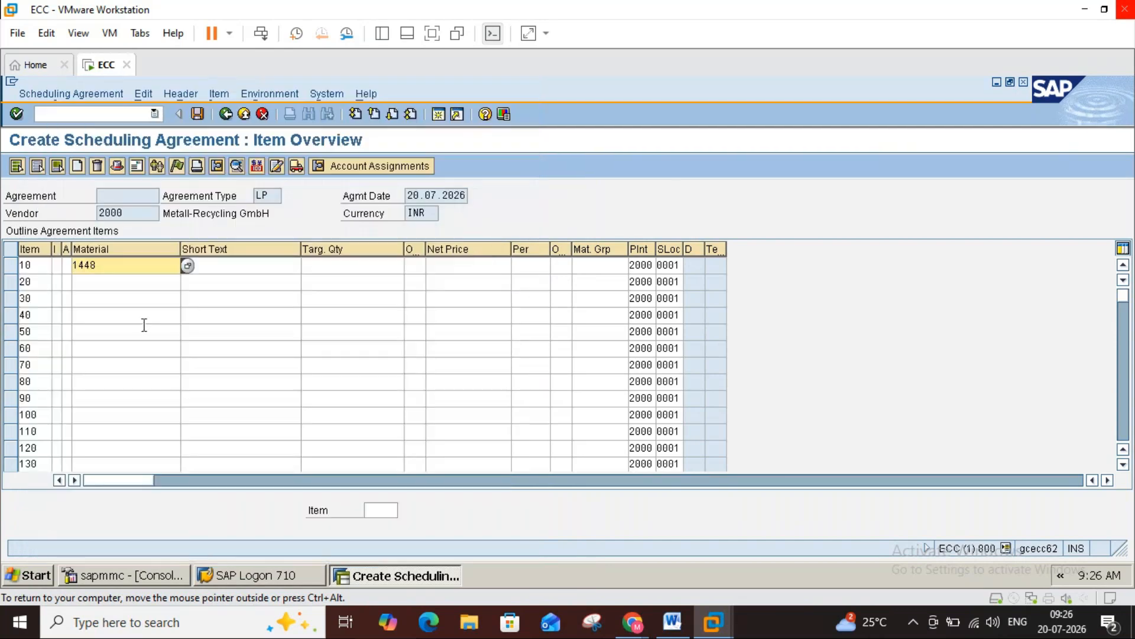
- Enter a target quantity of 30000 and a net price of 100 for the Zinc item and confirm the entries
left_click(326, 266)
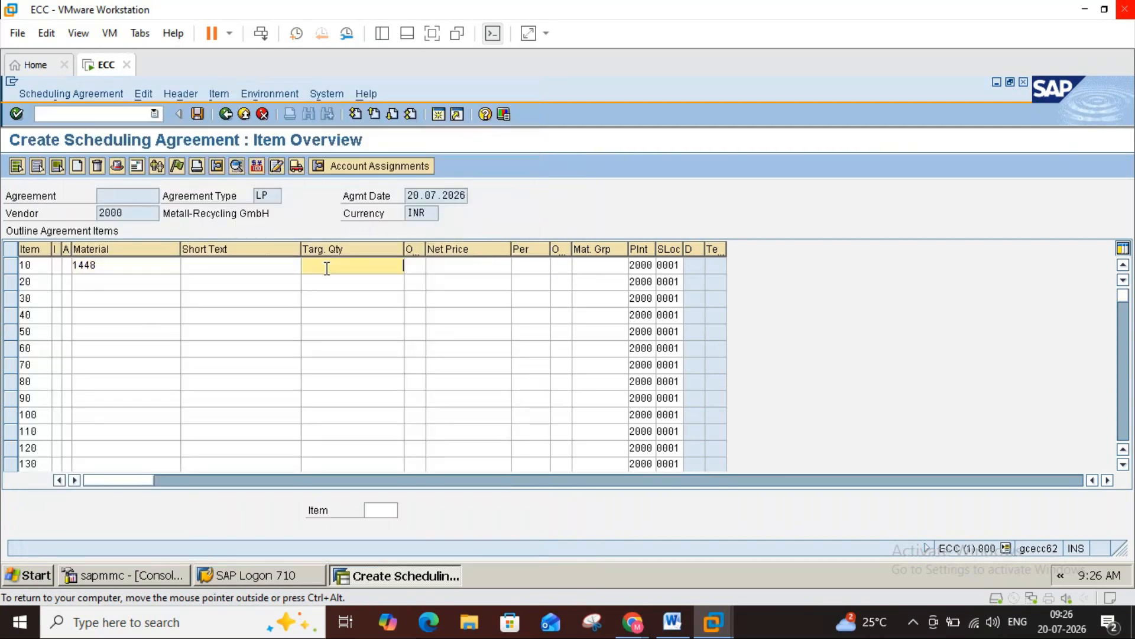
type("30000")
left_click(450, 263)
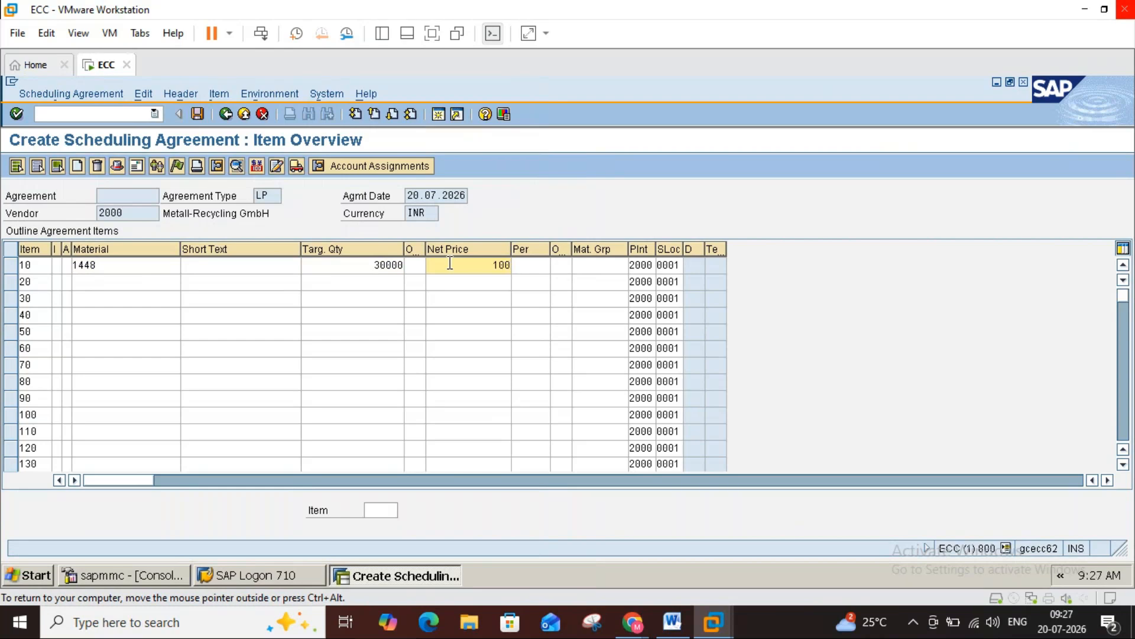
key("Return")
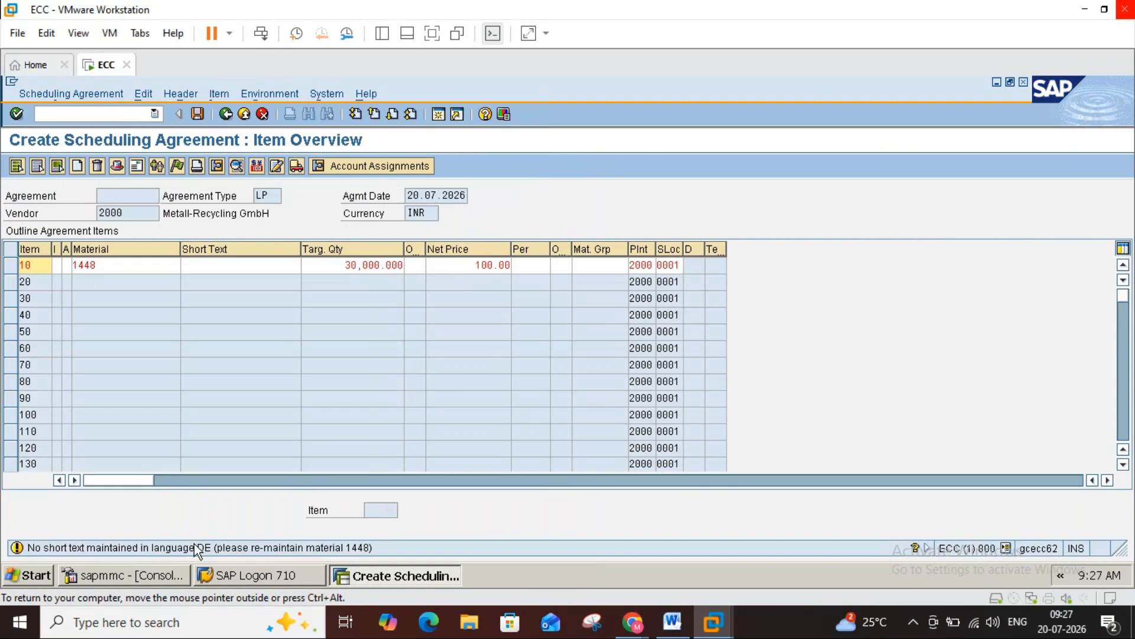
- Replace the material of item 10 with STEEL (300000010) from the plant 2000 material list and confirm the entry
left_click(139, 262)
left_click(188, 266)
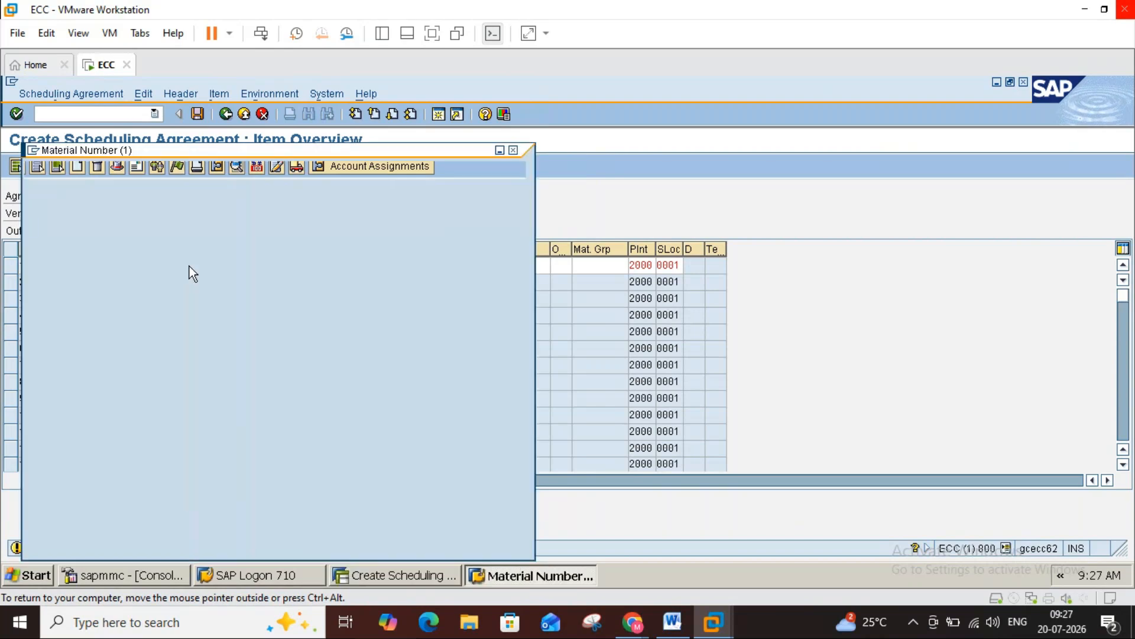
left_click(33, 534)
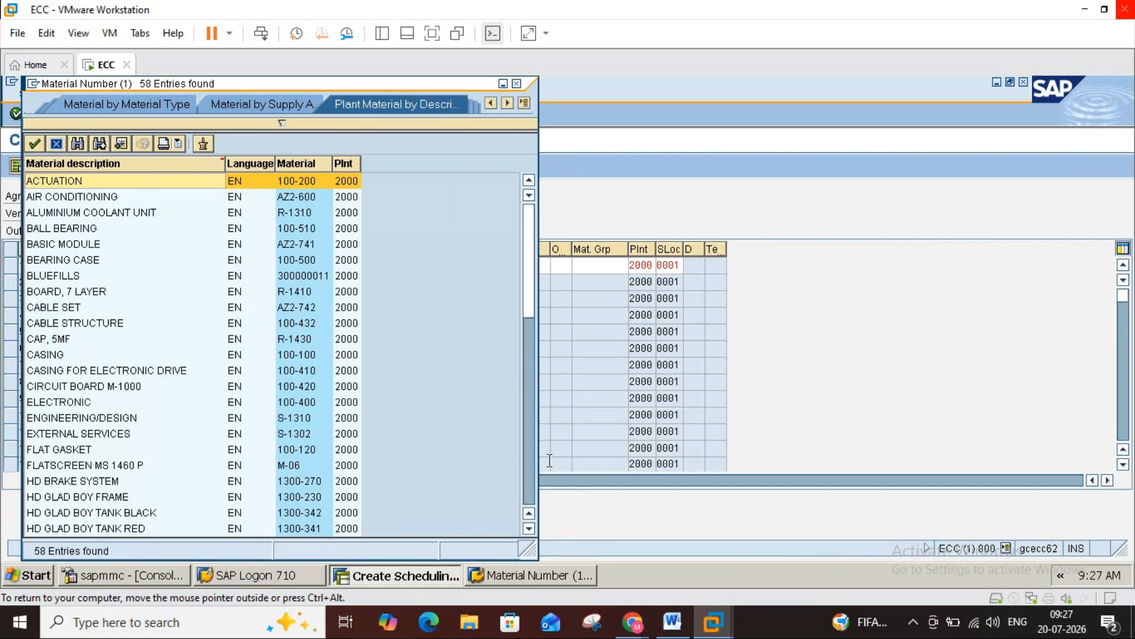
left_click(531, 484)
left_click(531, 484)
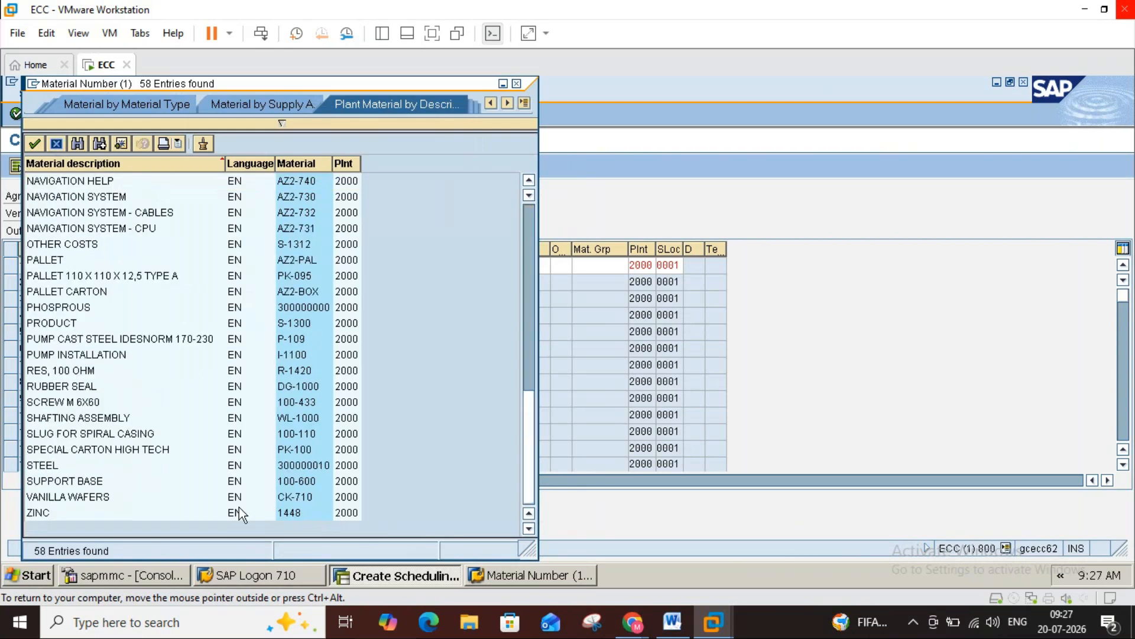
double_click(38, 466)
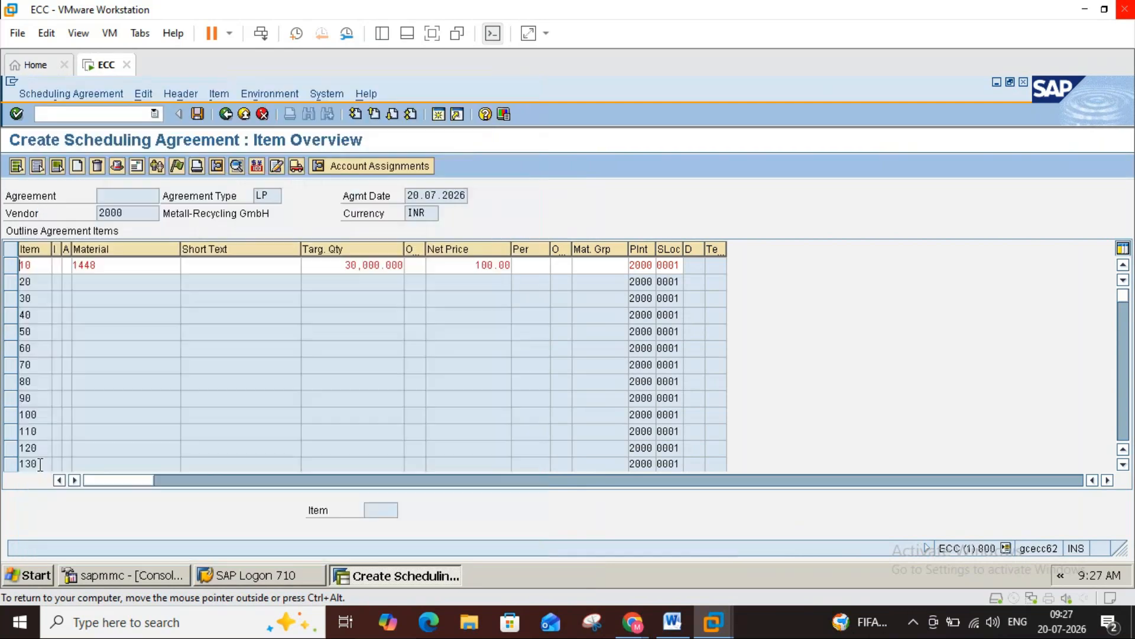
key("Return")
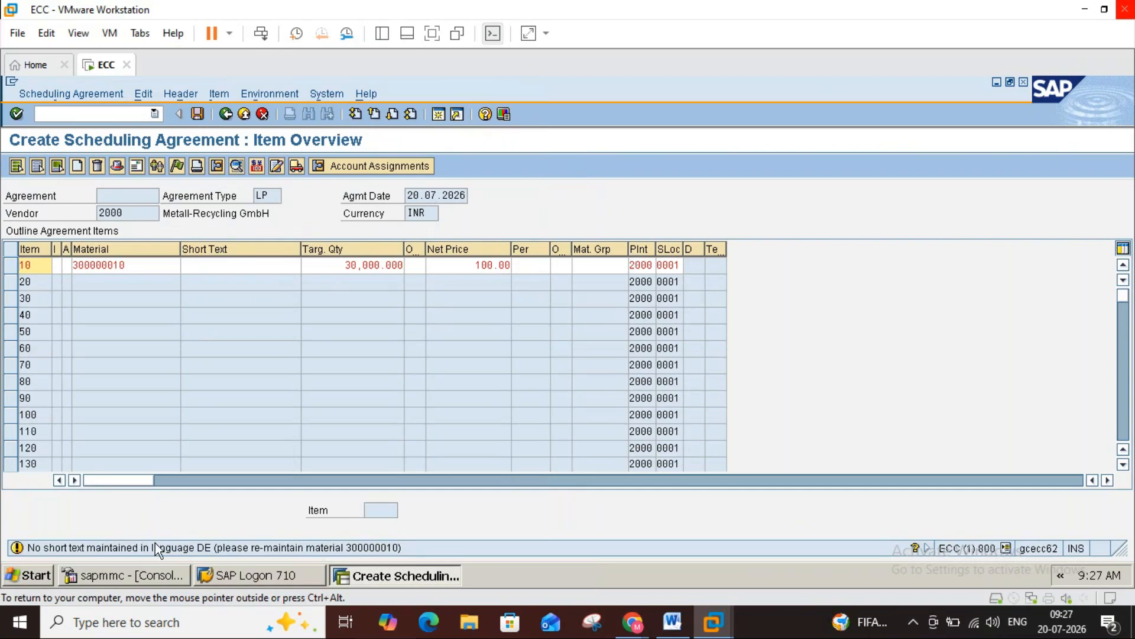
- Confirm the Steel item and save the scheduling agreement
key("Return")
left_click(200, 118)
left_click(200, 117)
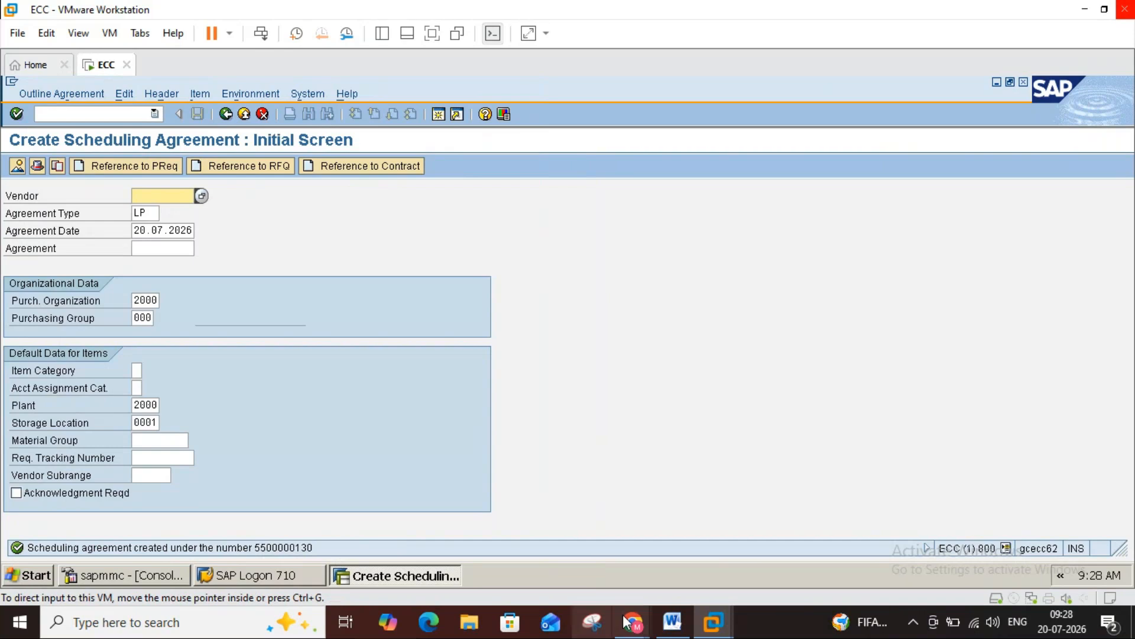
- Switch to the pur.trans notes in Word and read the scheduling agreement instructions through to the Maintain delivery schedule section
mouse_move(628, 620)
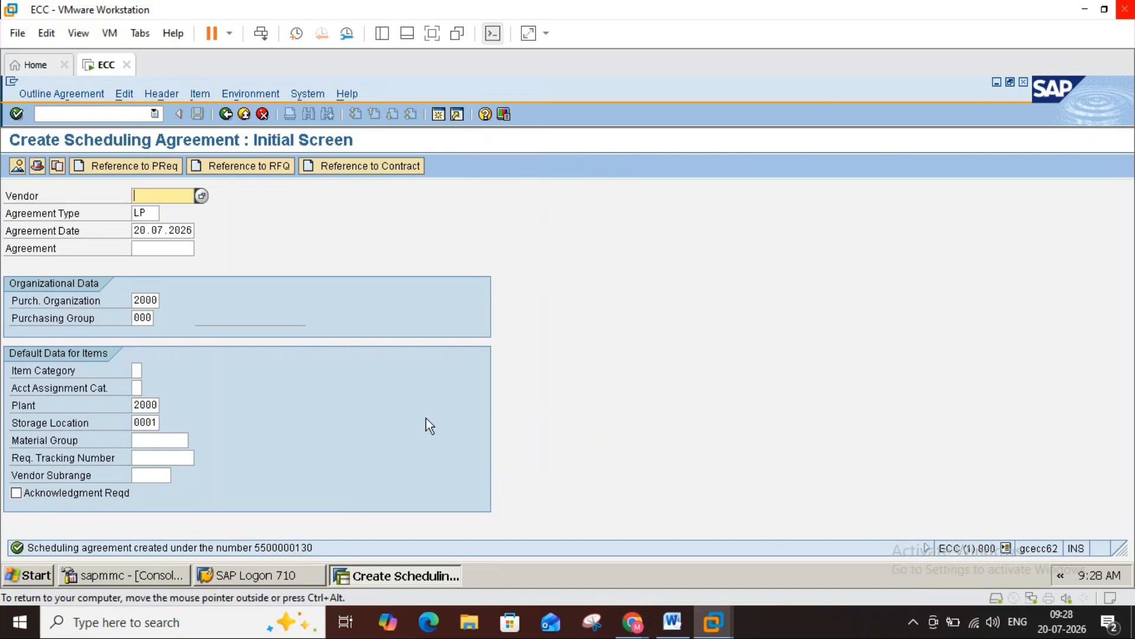
left_click(672, 625)
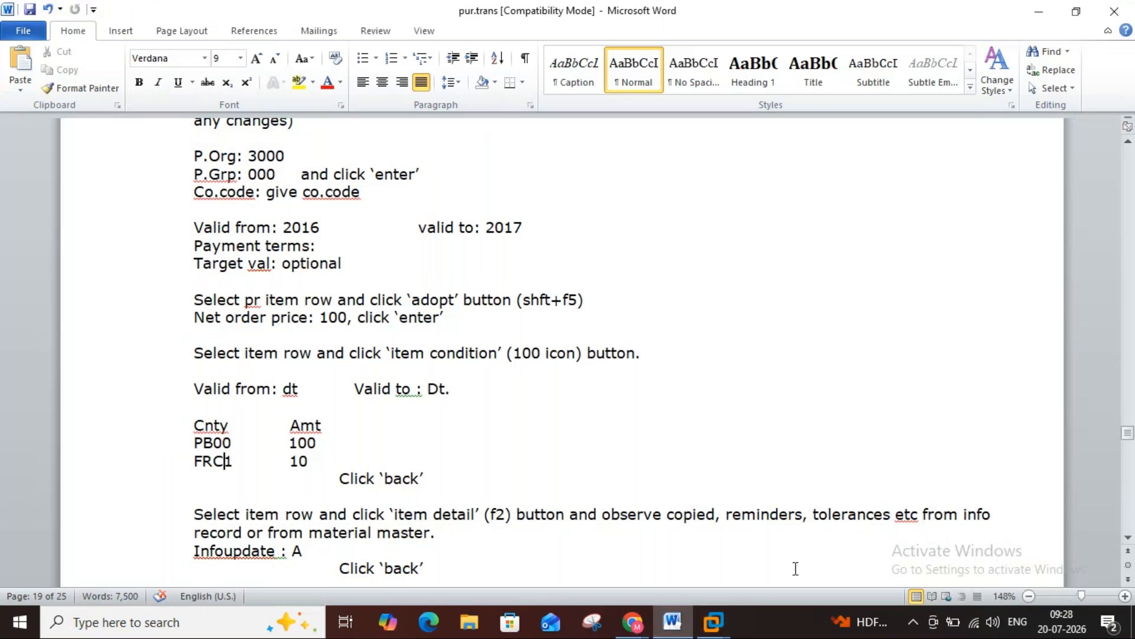
left_click(1128, 539)
left_click(1128, 539)
left_click(1129, 539)
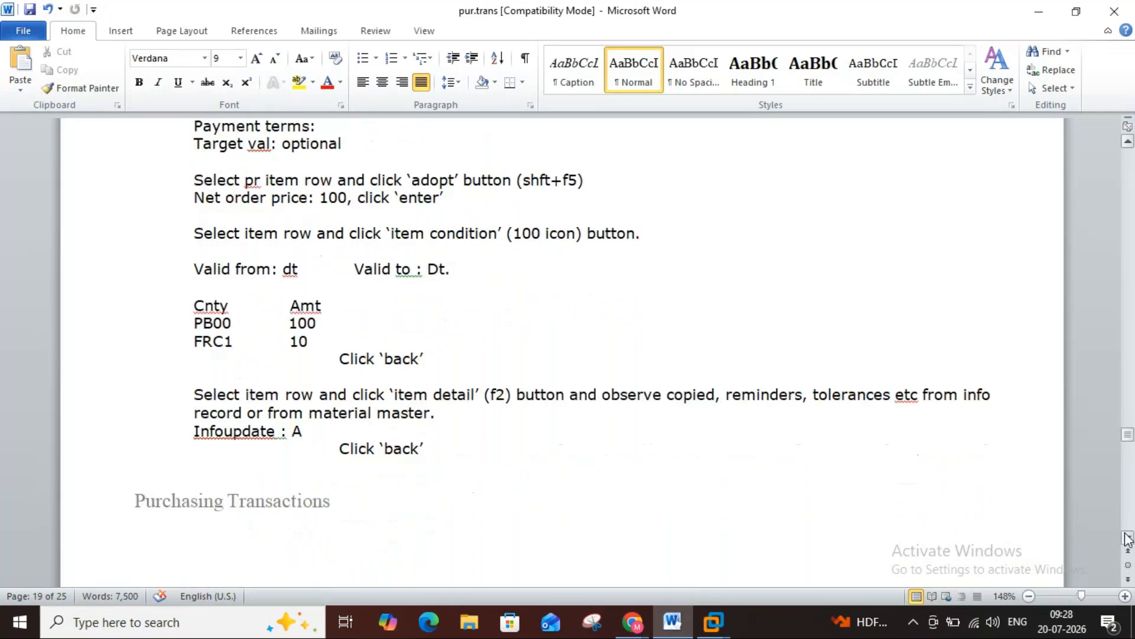
left_click(1128, 539)
left_click(1129, 539)
left_click(1128, 538)
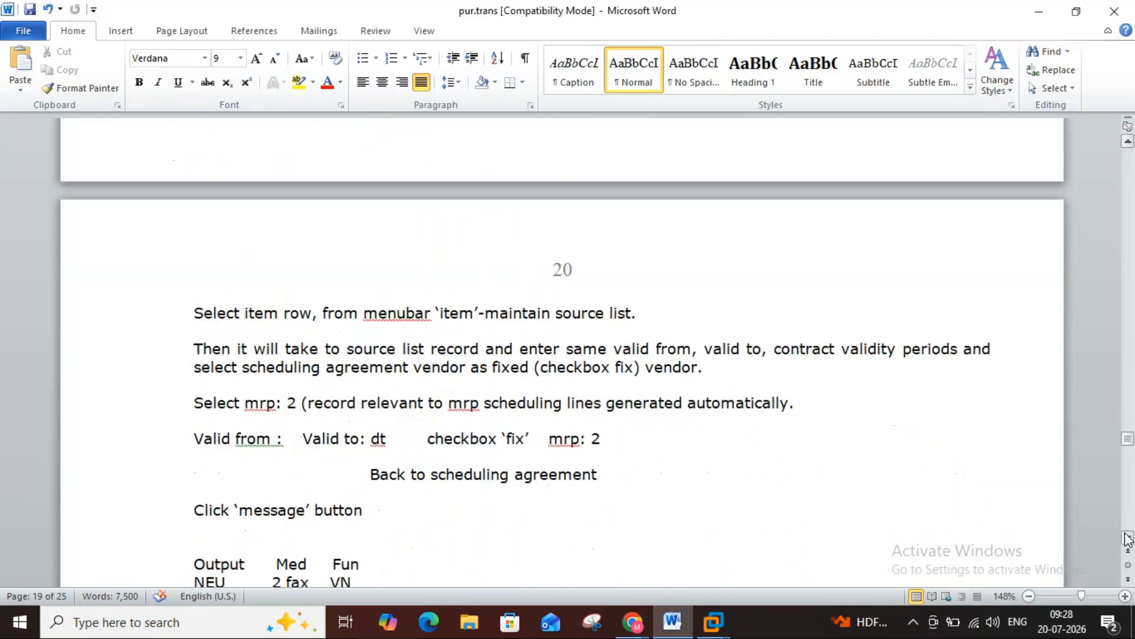
left_click(1128, 539)
left_click(1128, 539)
left_click(1129, 539)
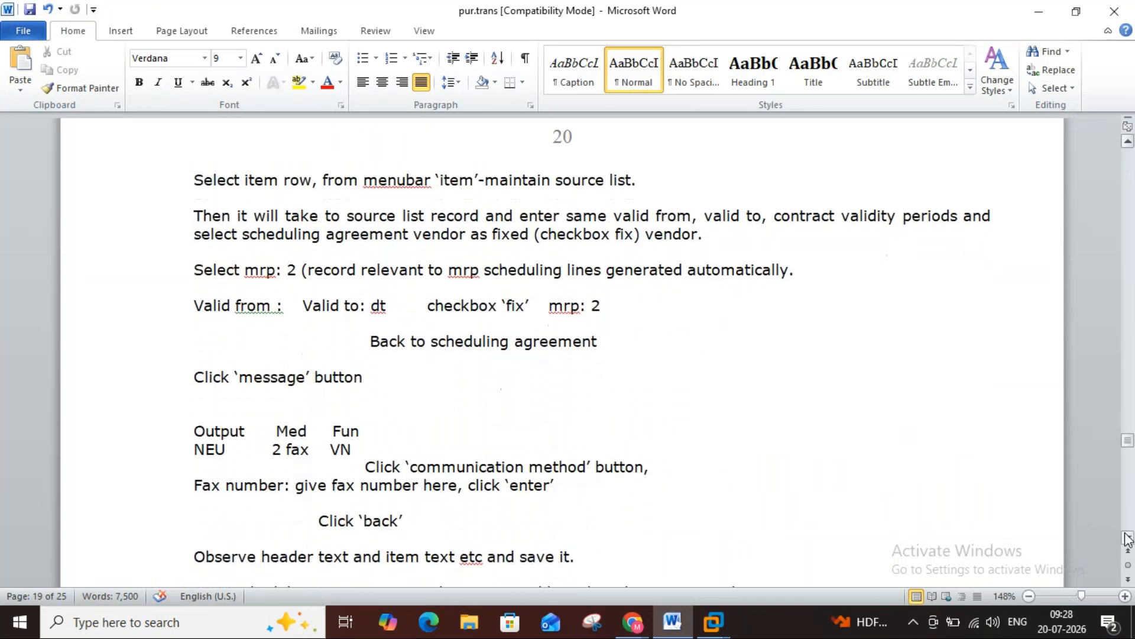
left_click(1128, 539)
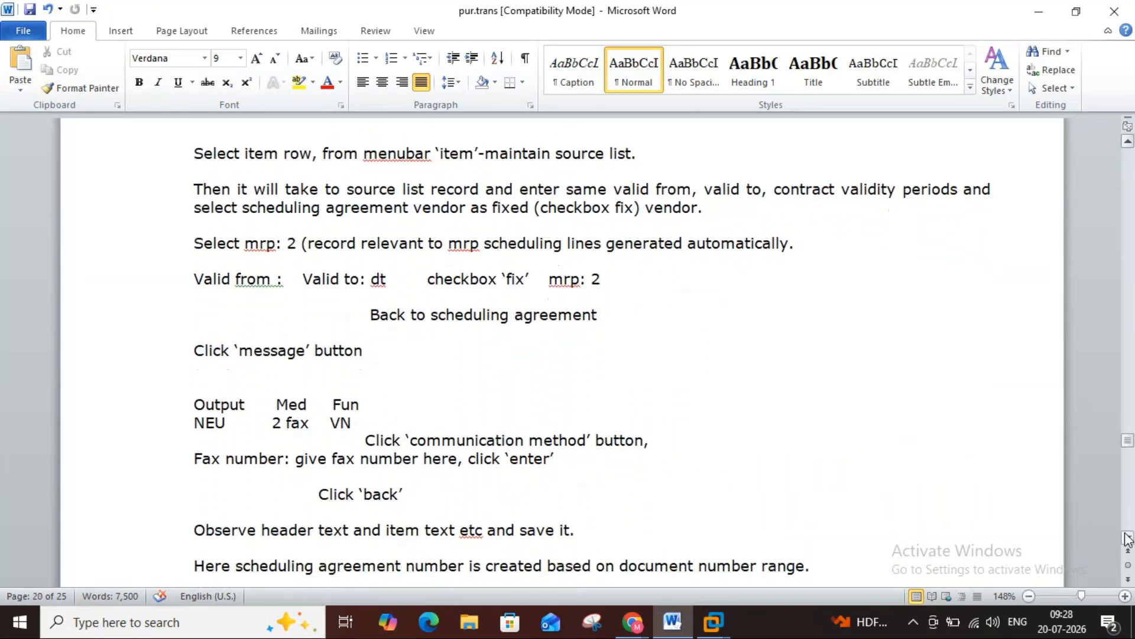
left_click(1128, 539)
left_click(1128, 539)
left_click(1128, 539)
left_click(1128, 539)
left_click(1128, 539)
left_click(1128, 539)
left_click(1128, 539)
left_click(1128, 539)
left_click(1128, 539)
left_click(1128, 538)
left_click(1128, 539)
left_click(1128, 539)
left_click(1128, 539)
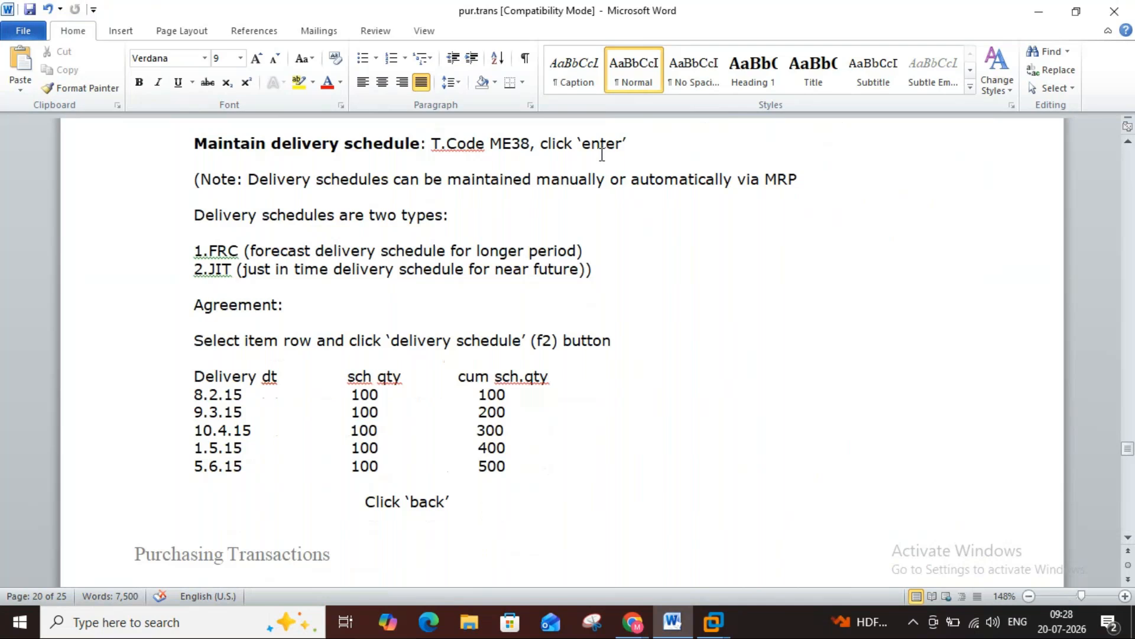
- Switch back to SAP, leave the agreement creation, and open the saved scheduling agreement in transaction ME38
left_click(713, 621)
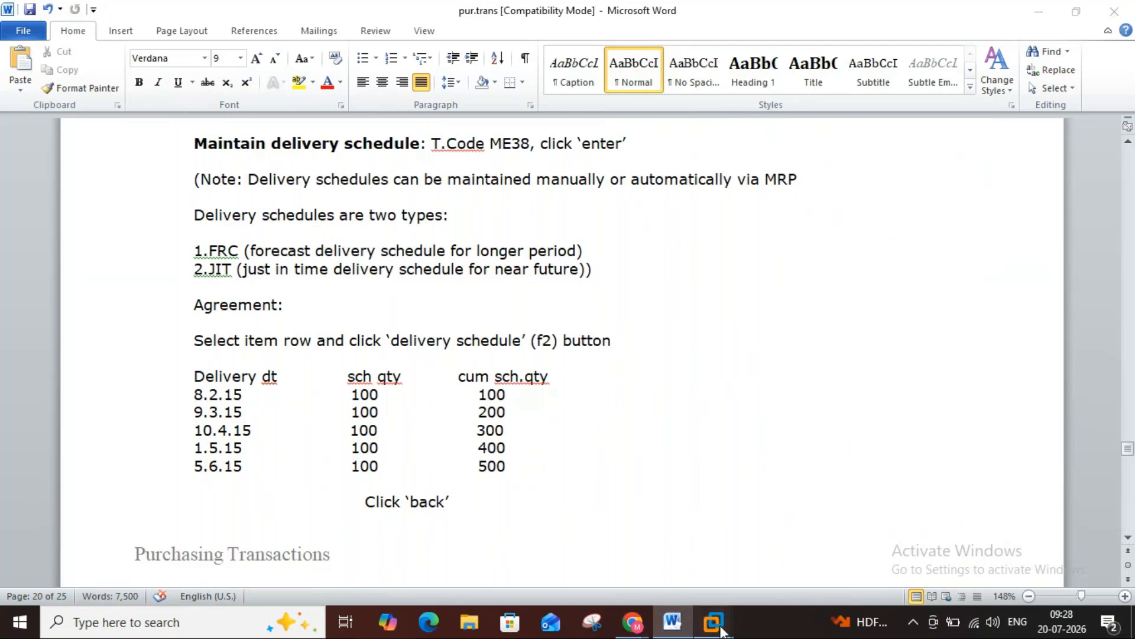
left_click(766, 533)
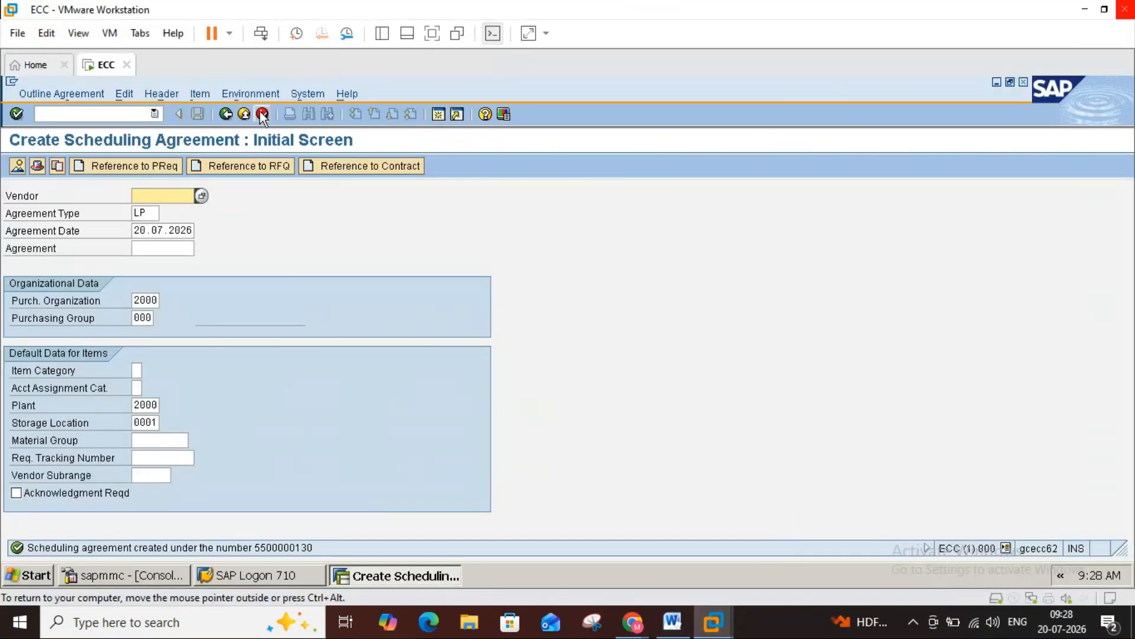
left_click(225, 114)
left_click(137, 113)
type("me38")
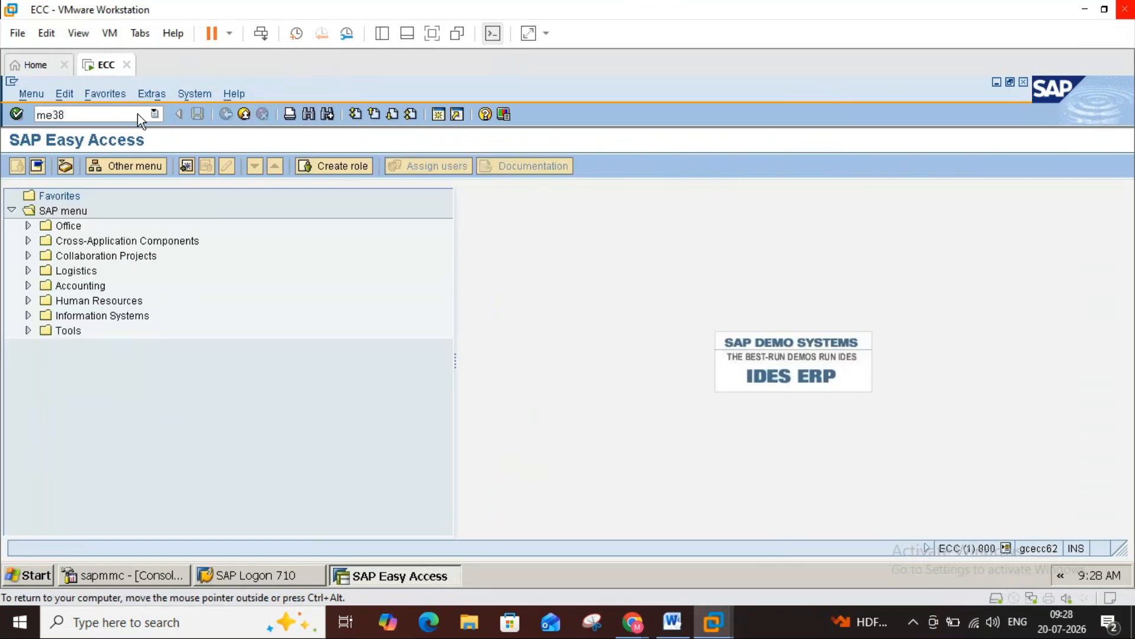
key("Return")
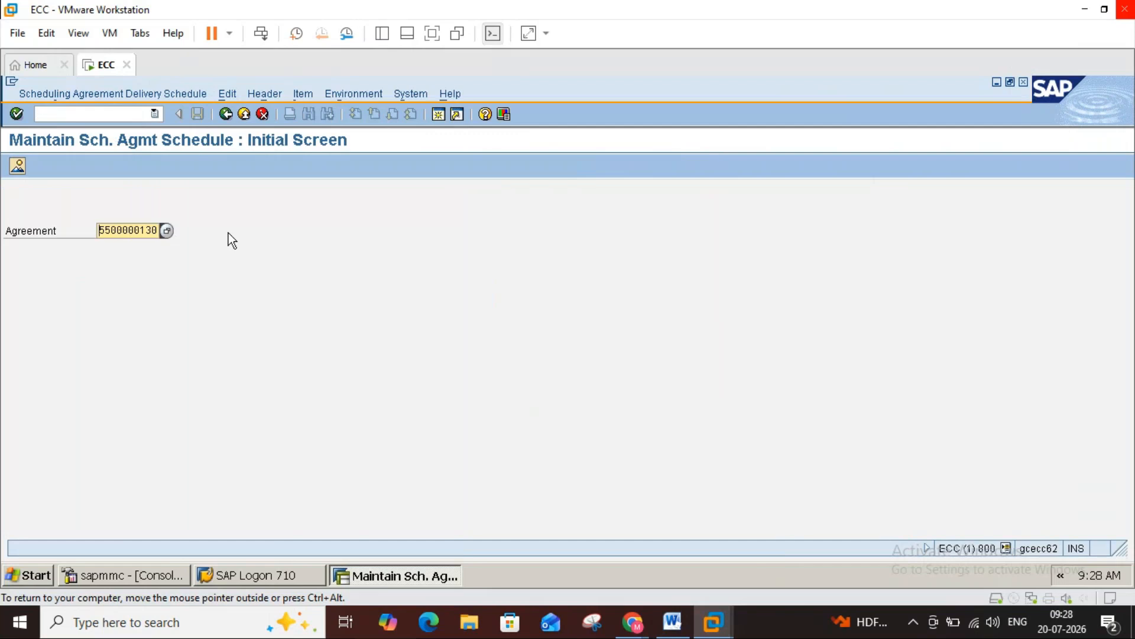
key("Return")
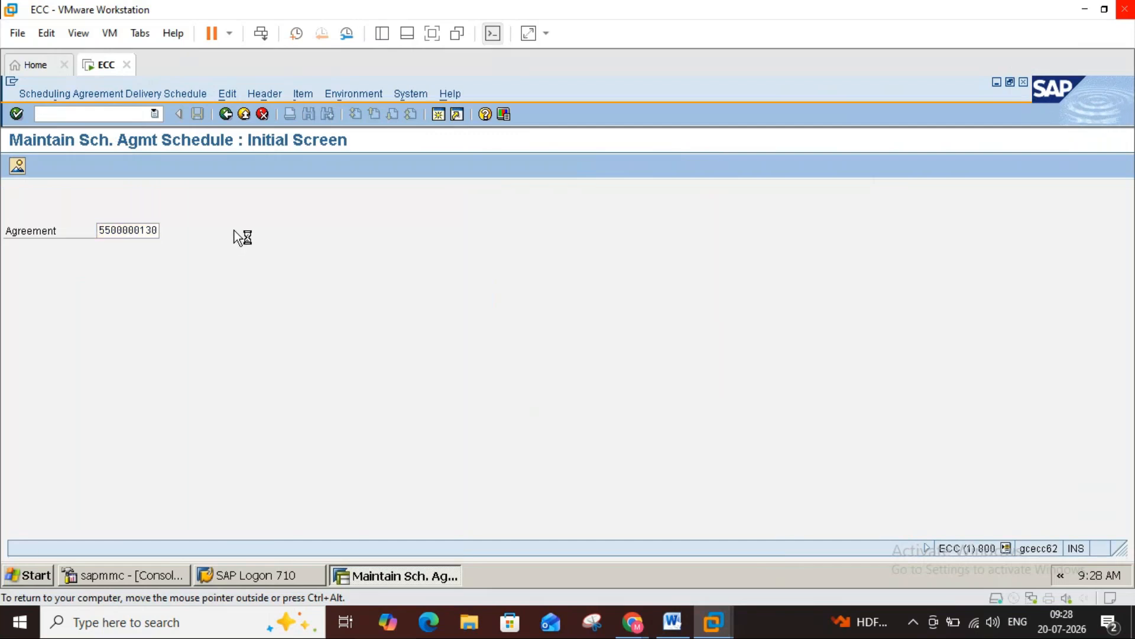
- Check the delivery schedule instructions in the Word notes and open the delivery schedule of Steel item 10 in SAP
left_click(673, 621)
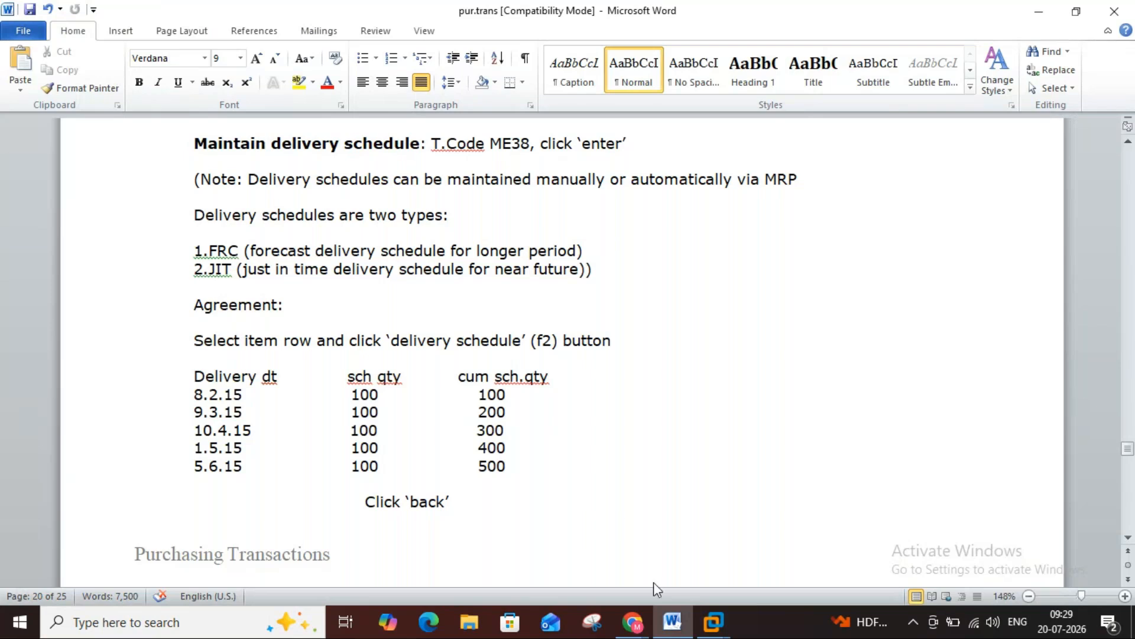
left_click(673, 621)
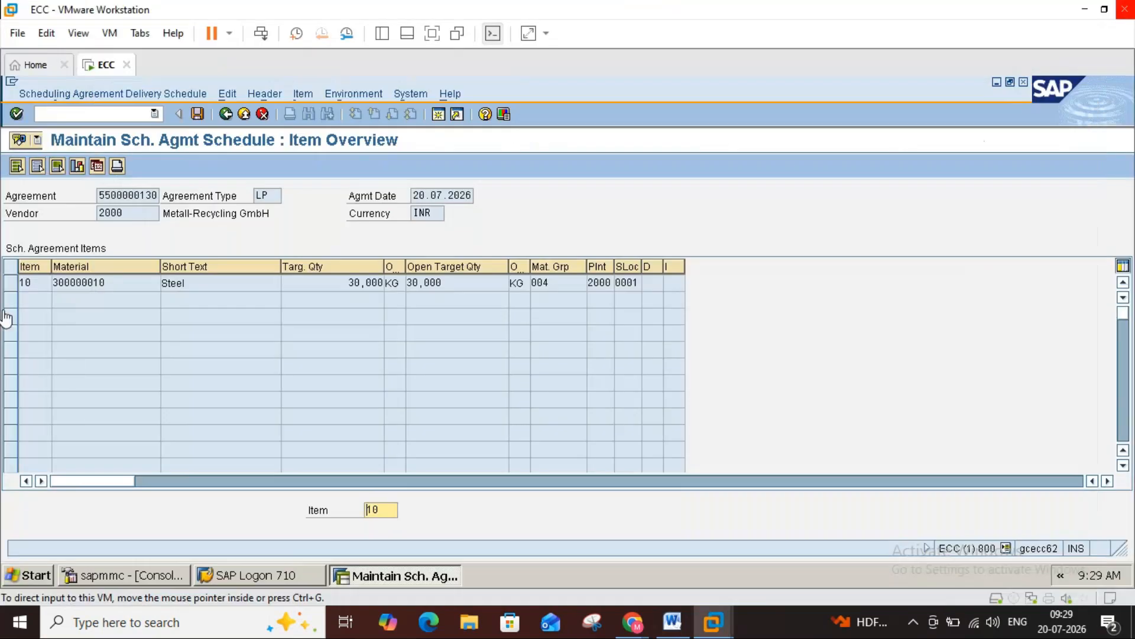
left_click(10, 283)
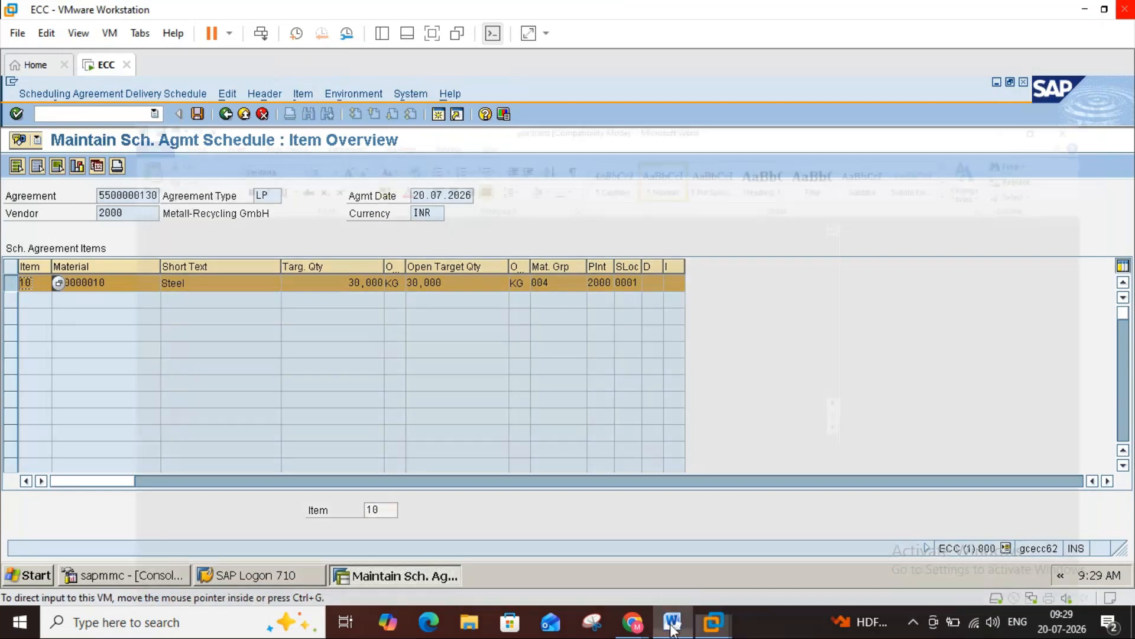
left_click(673, 622)
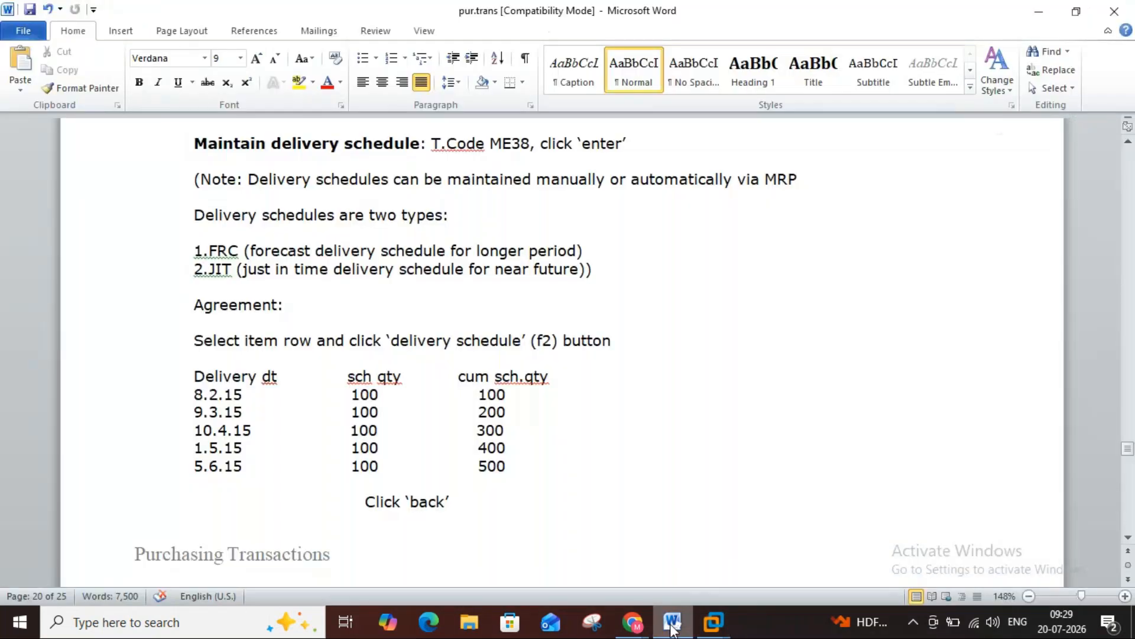
left_click(671, 624)
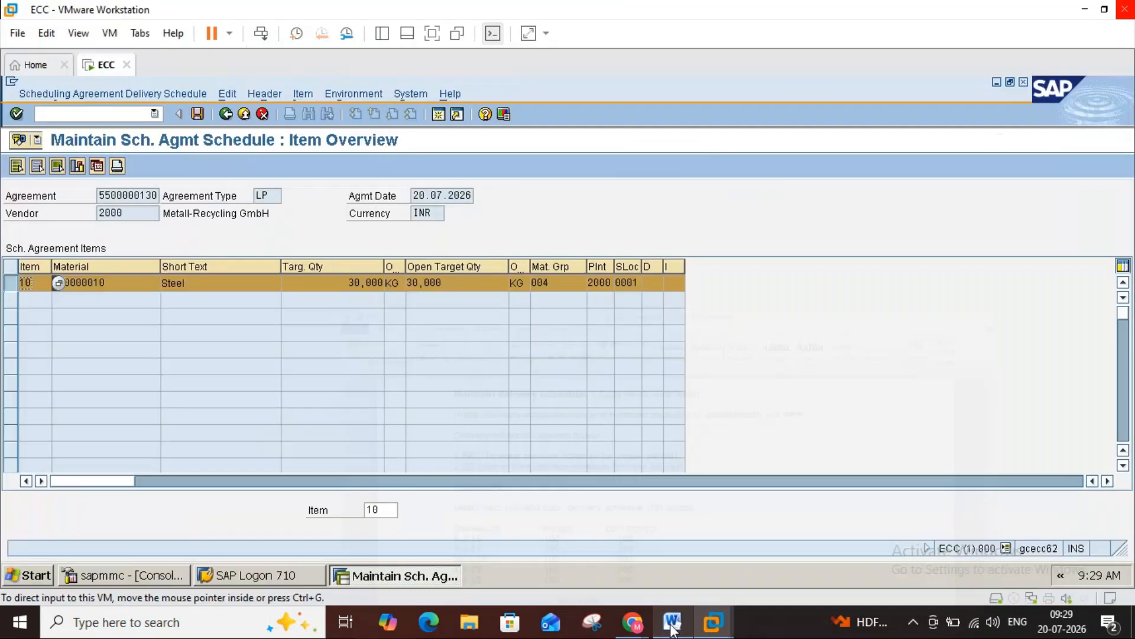
left_click(96, 167)
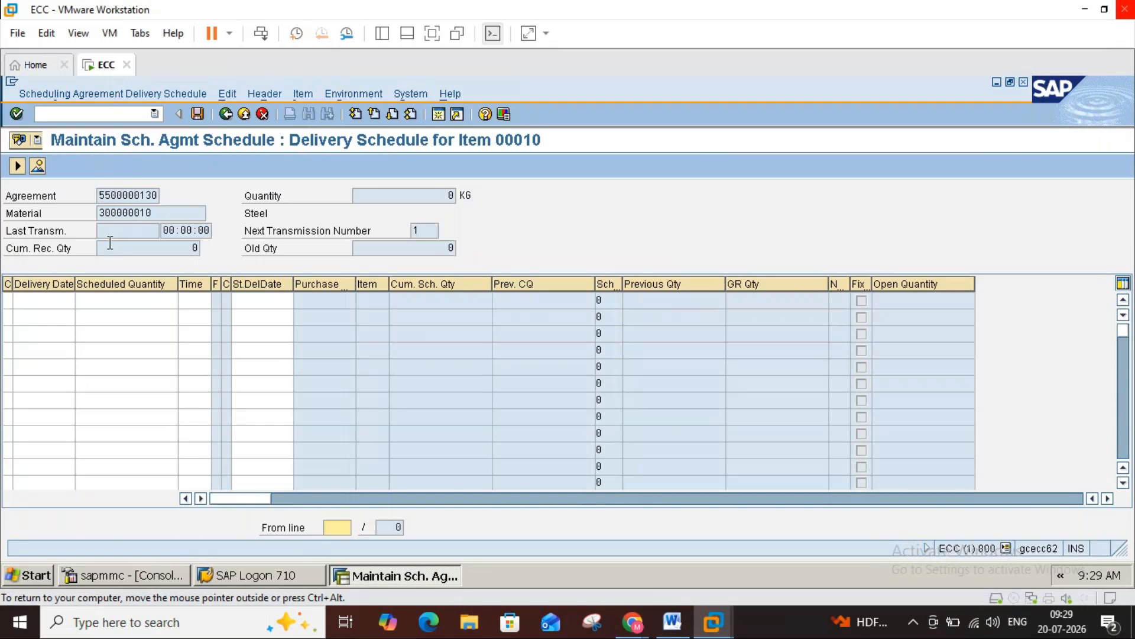
- Enter the first schedule line with delivery date 20.07.2026 and a scheduled quantity of 100
left_click(46, 296)
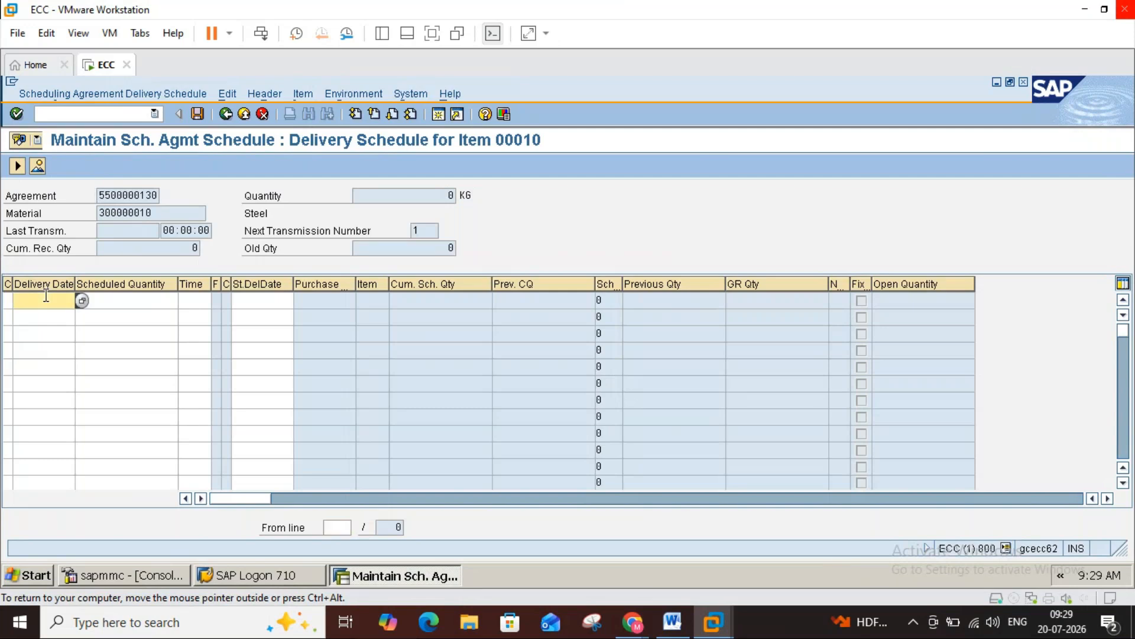
left_click(81, 300)
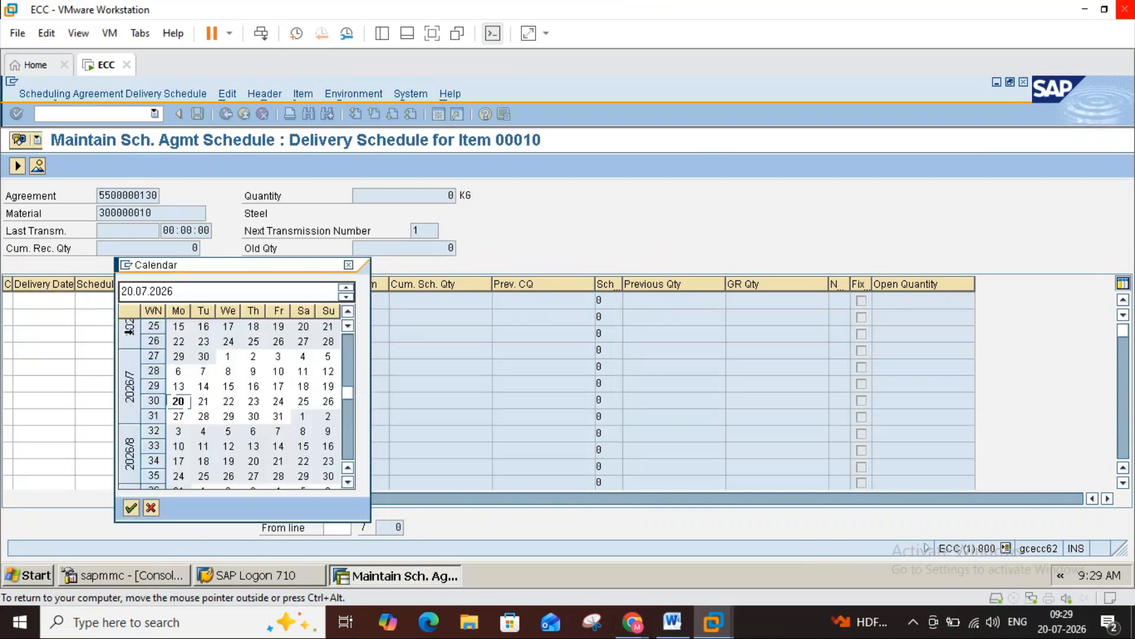
double_click(178, 400)
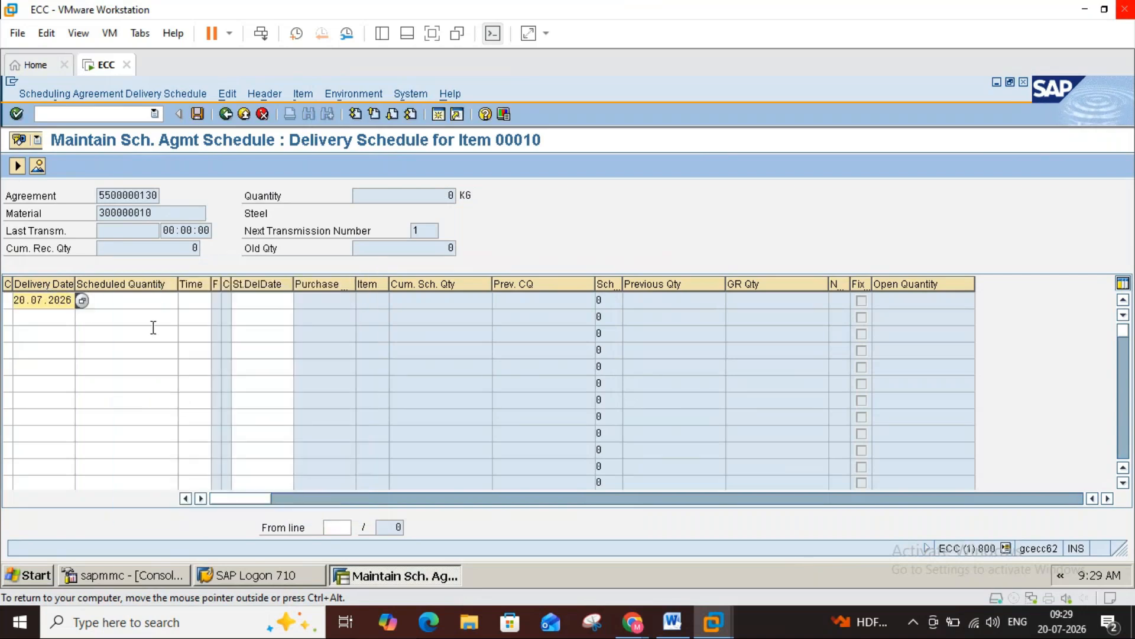
left_click(145, 299)
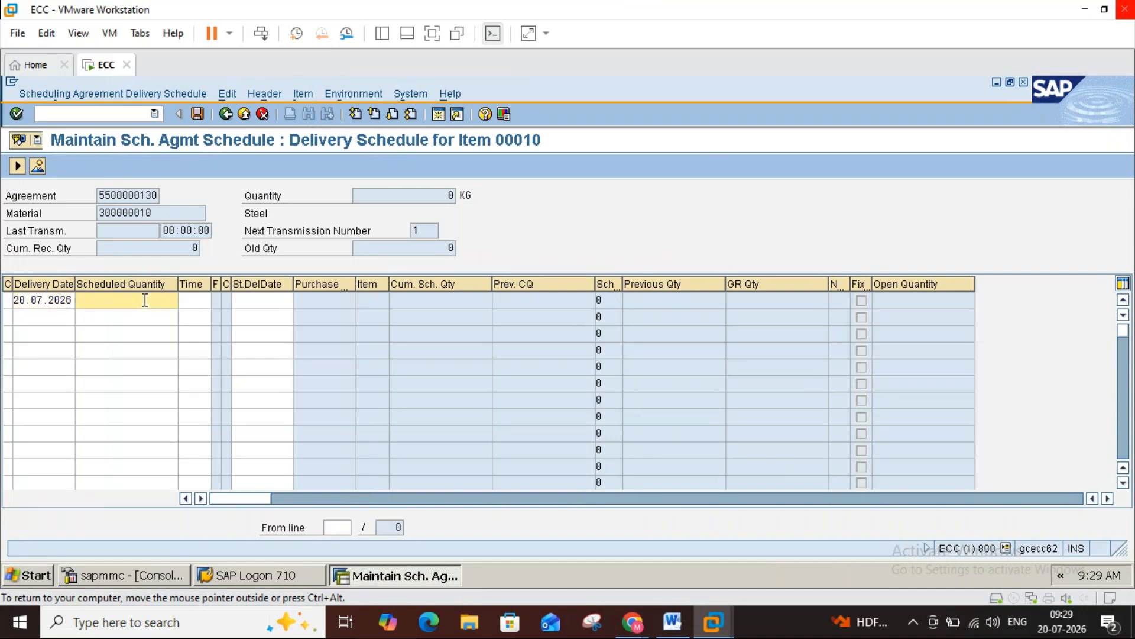
type("100")
key("Return")
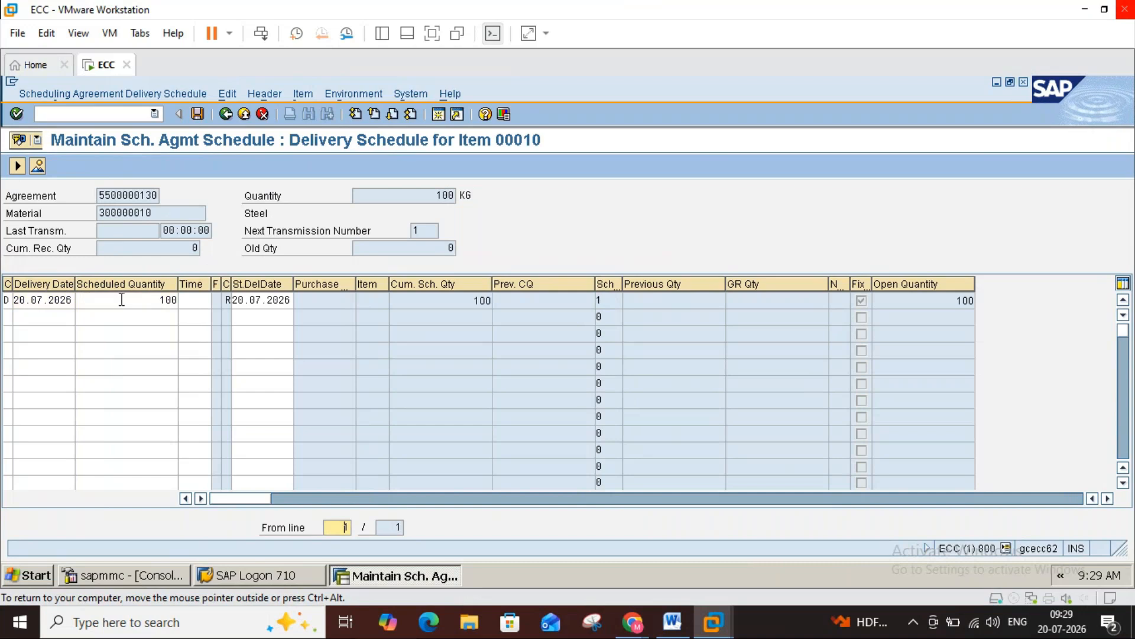
- Add a second schedule line with delivery date 30.07.2026 and a scheduled quantity of 300, and review its quantities
left_click(55, 316)
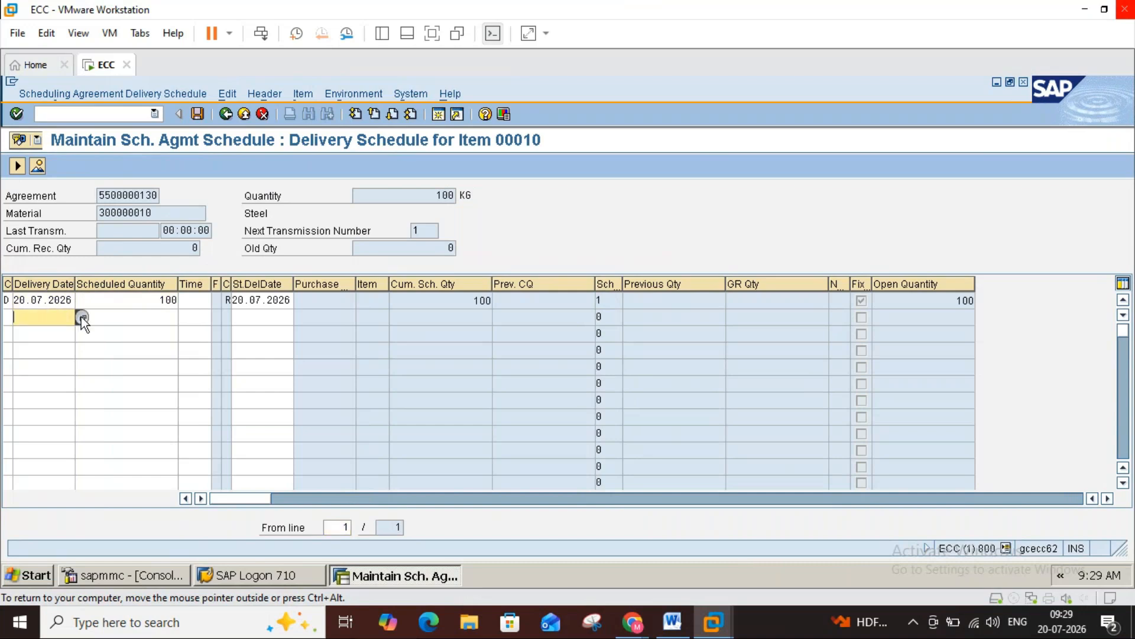
left_click(81, 317)
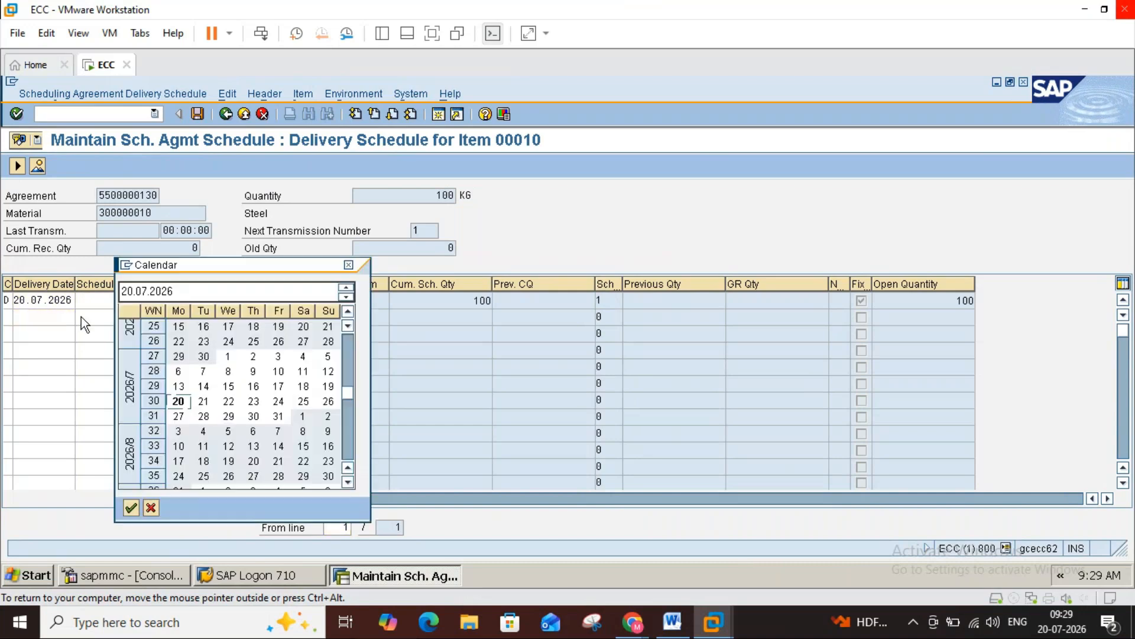
double_click(257, 417)
left_click(166, 316)
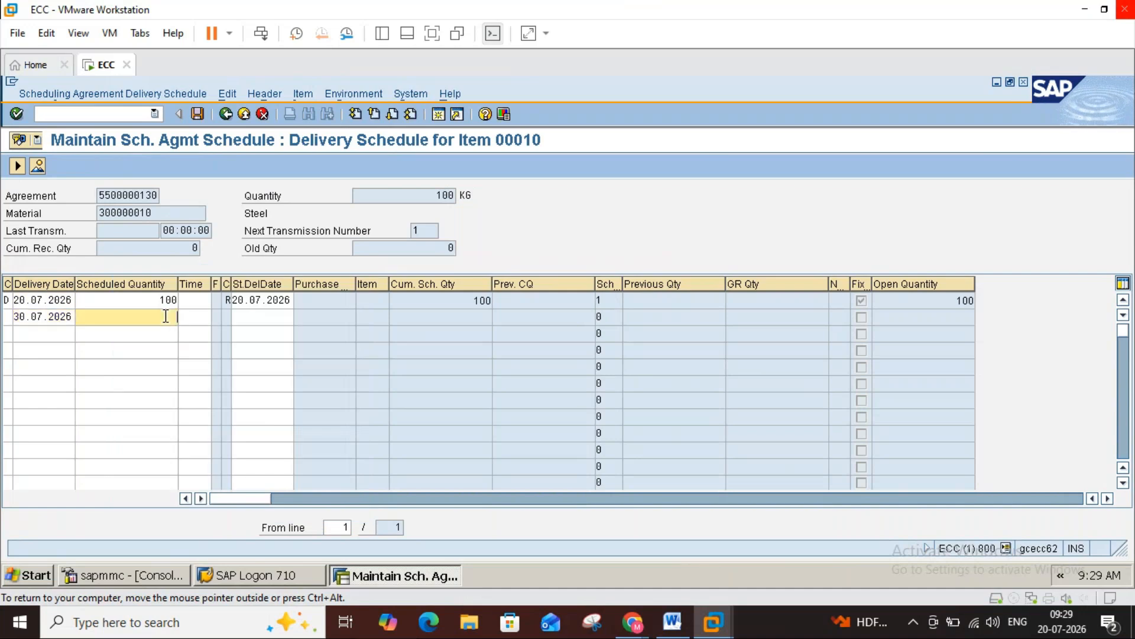
type("300")
key("Return")
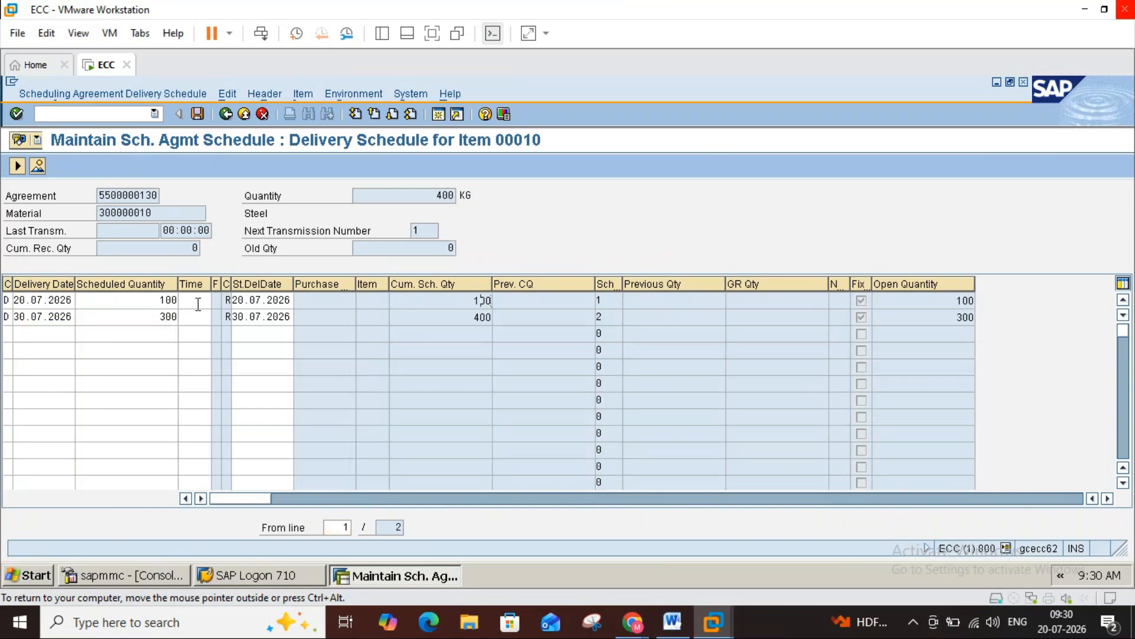
double_click(168, 316)
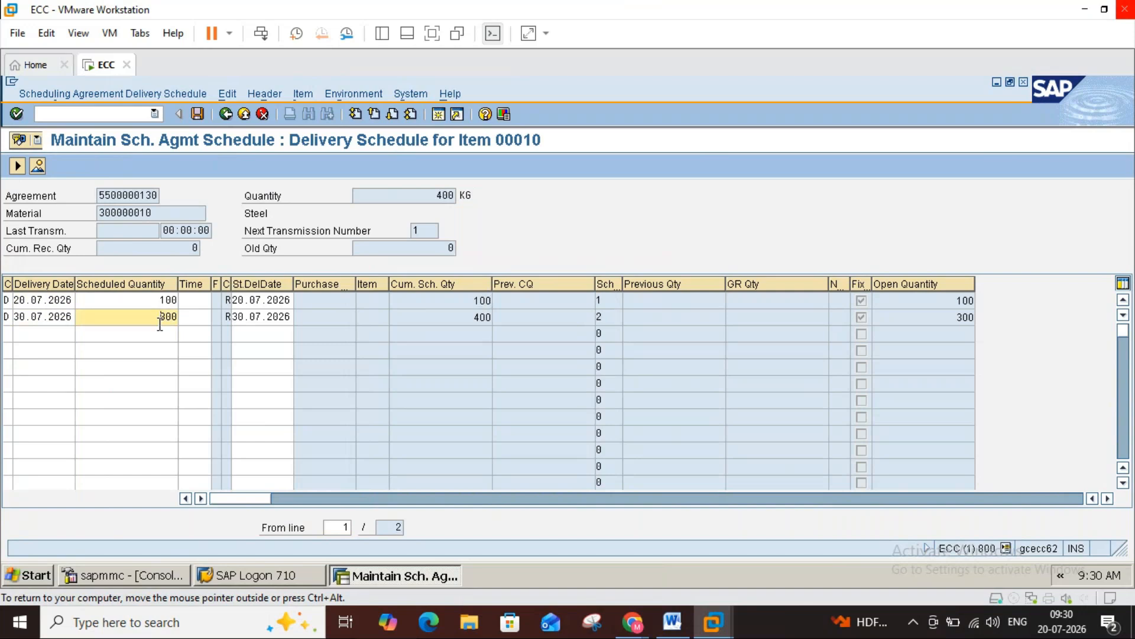
left_click(482, 321)
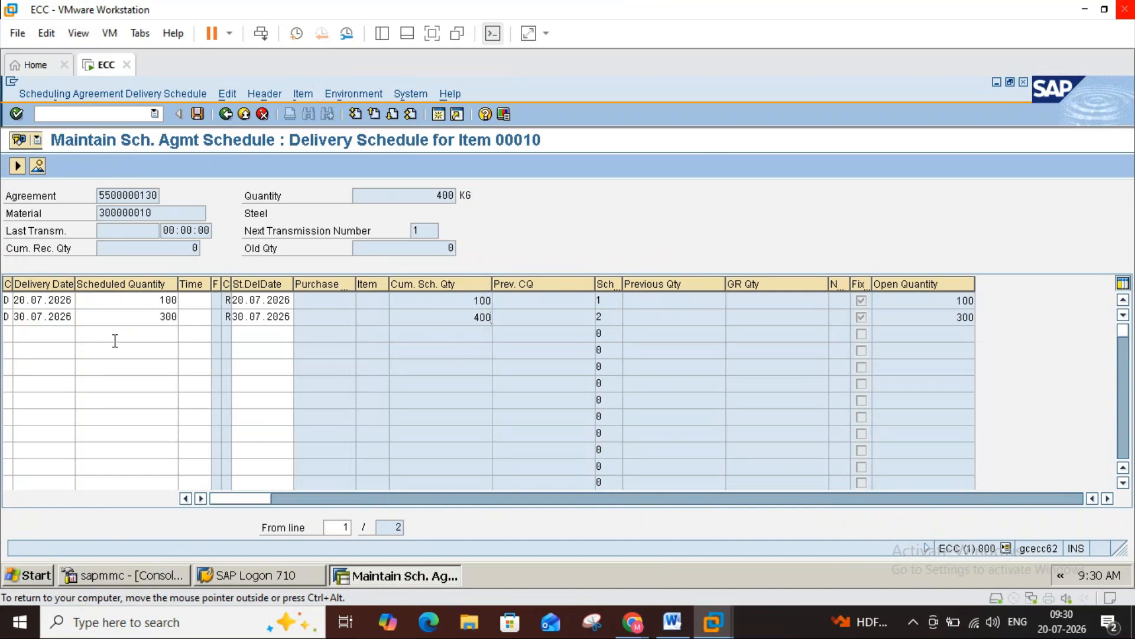
- Add a third schedule line with delivery date 22.08.2026 and a scheduled quantity of 500, accepting the non-workday date, and check its cumulative quantity
left_click(63, 337)
left_click(83, 333)
double_click(302, 461)
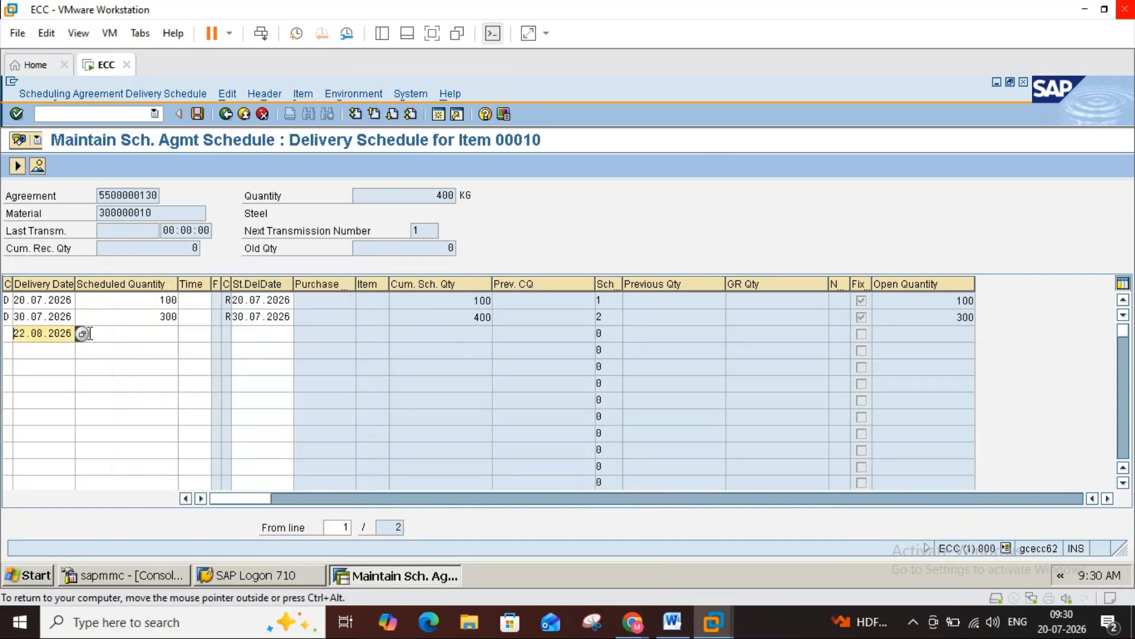
left_click(120, 334)
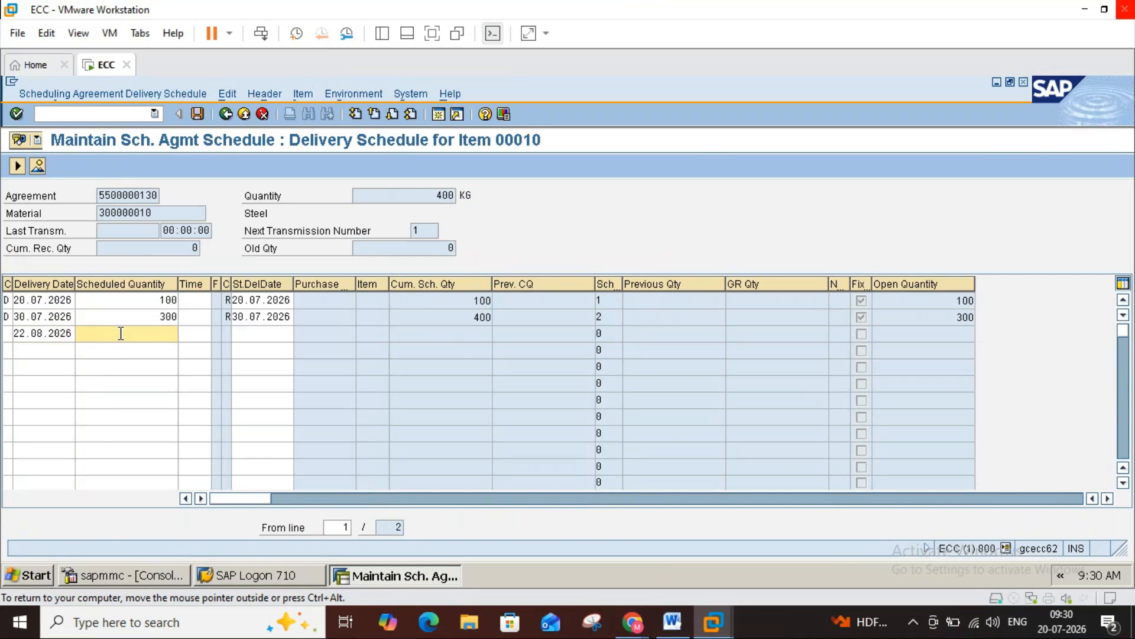
type("500")
key("Return")
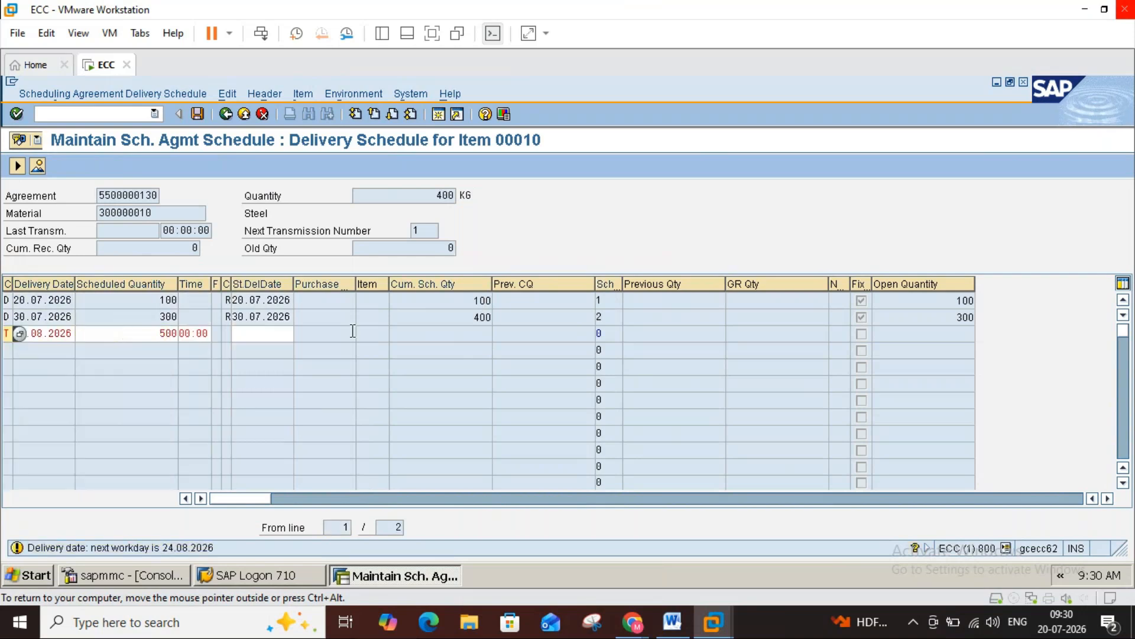
left_click(257, 335)
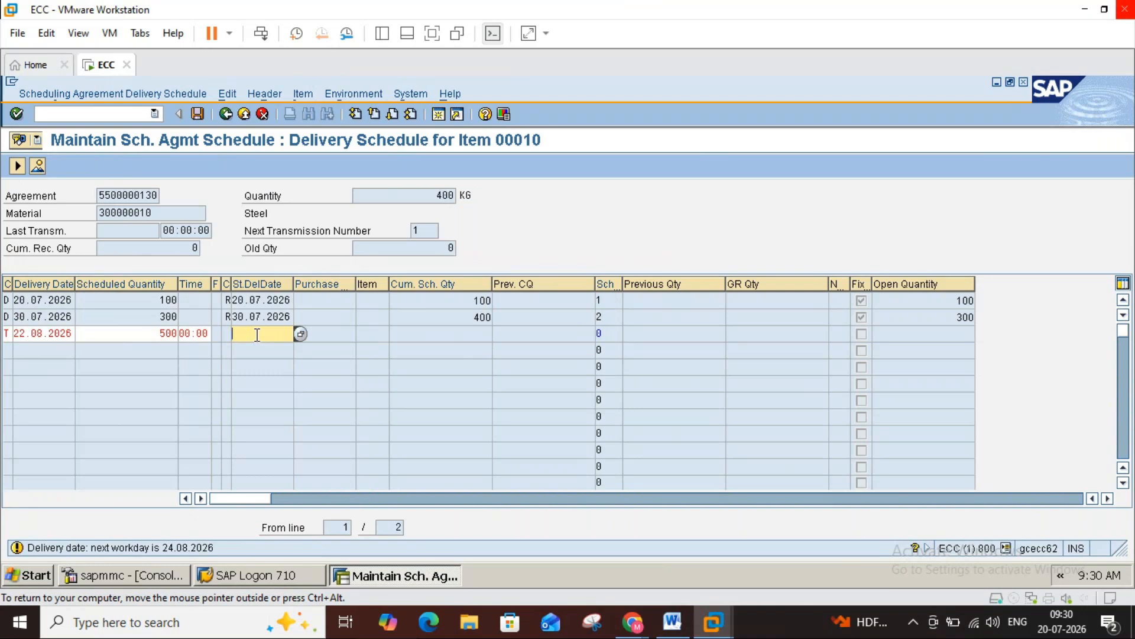
key("Return")
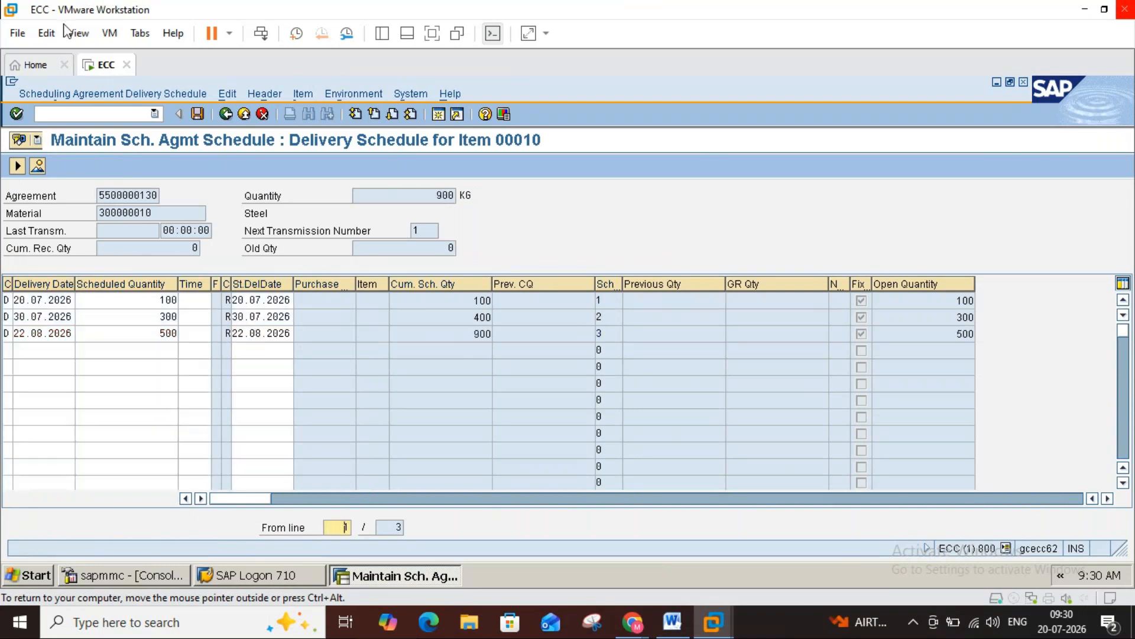
left_click(472, 334)
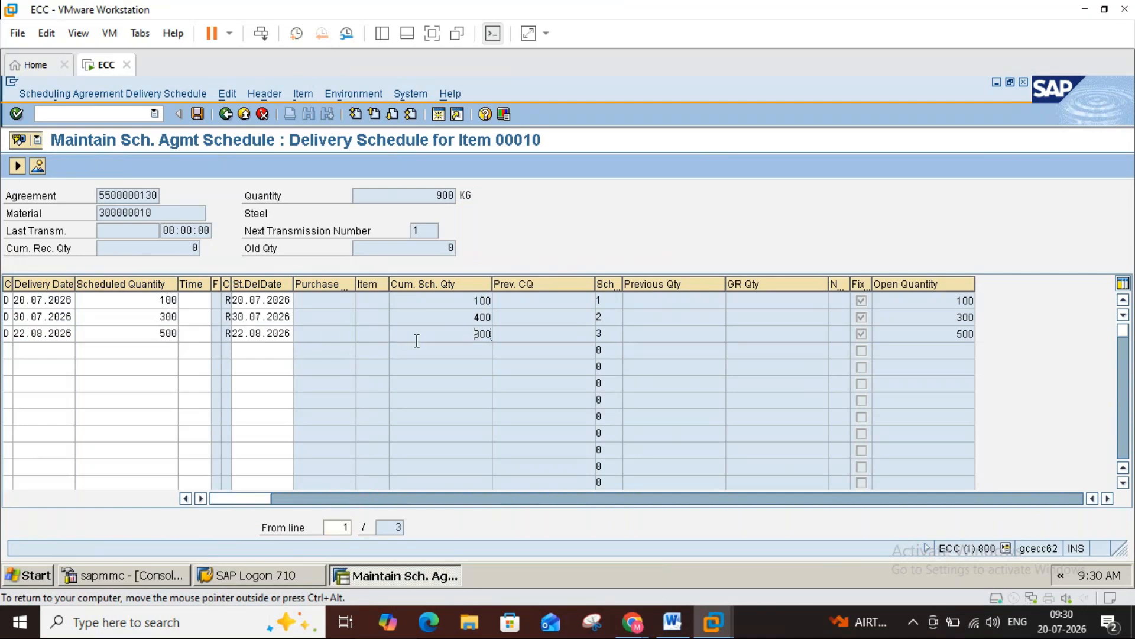
- Add a fourth schedule line with delivery date 04.11.2026 and a scheduled quantity of 1,000, and check its cumulative quantity
left_click(53, 352)
left_click(82, 350)
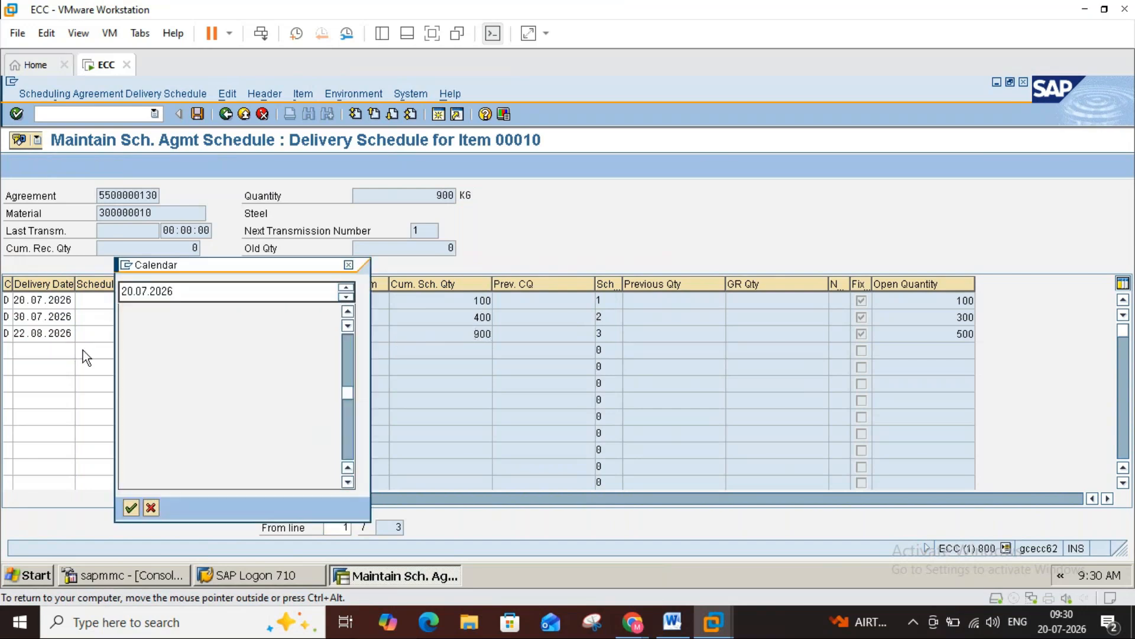
left_click(348, 433)
double_click(229, 462)
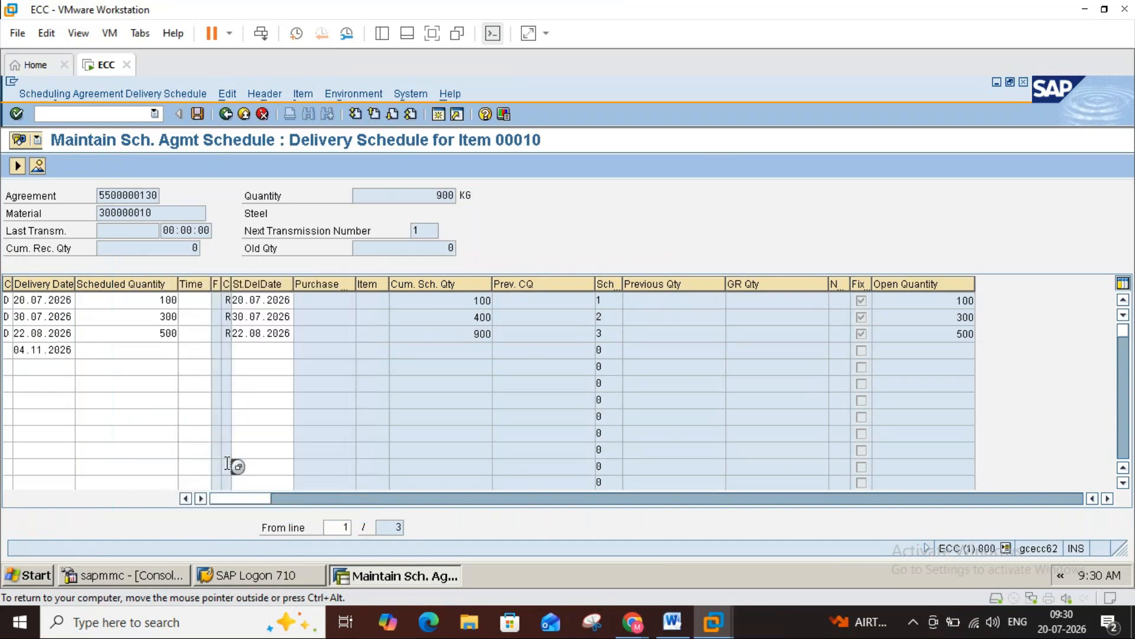
left_click(139, 351)
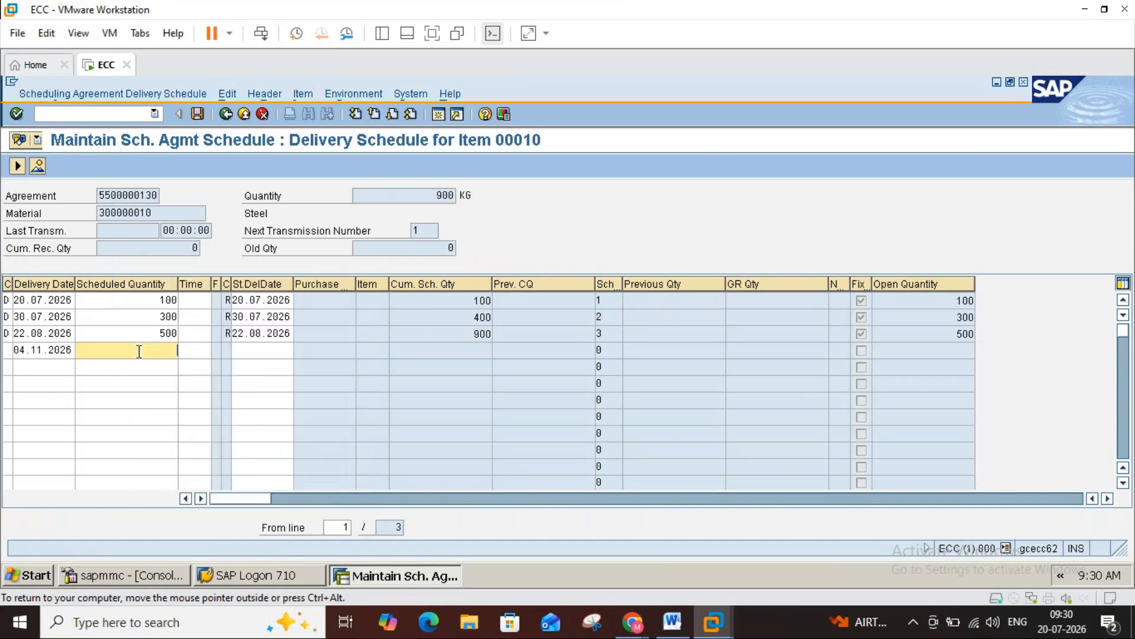
type("1000")
left_click(248, 352)
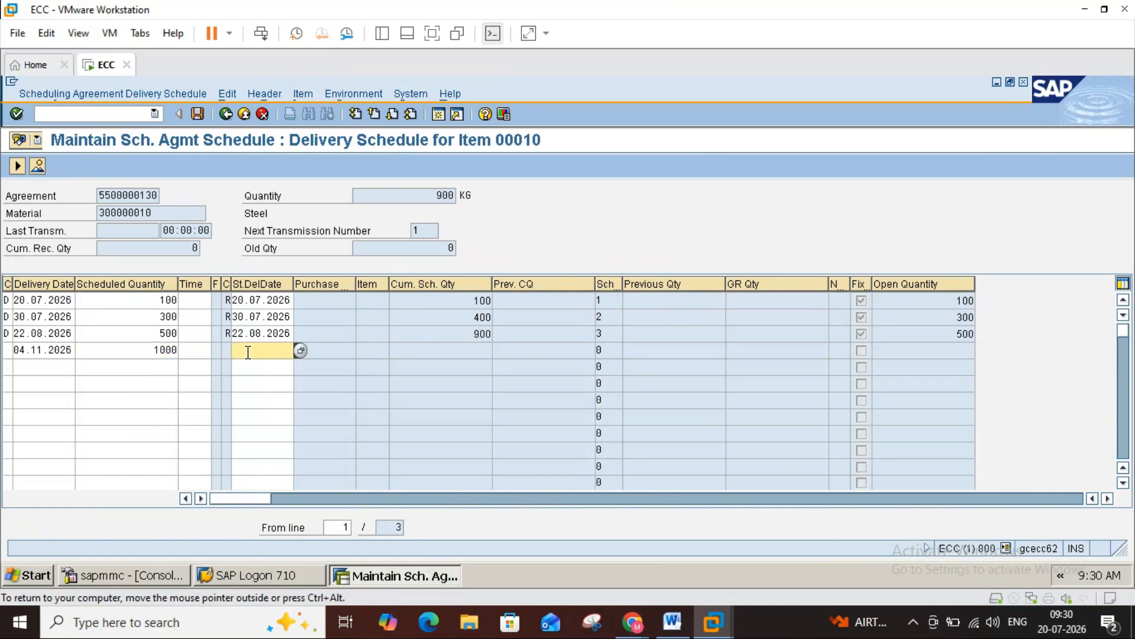
key("Return")
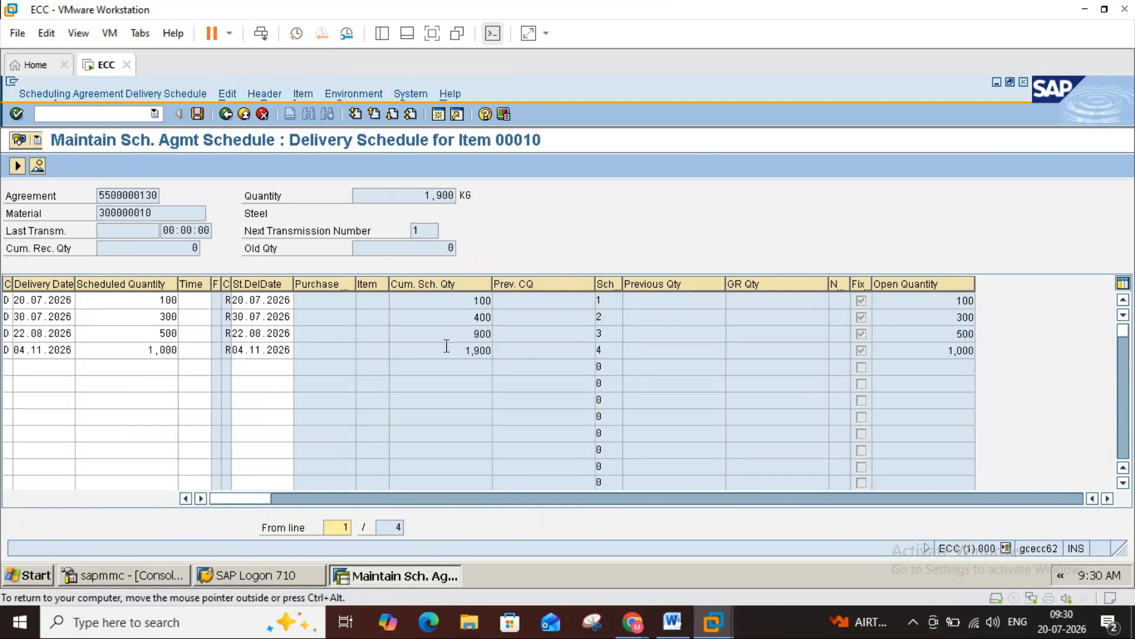
left_click_drag(465, 351, 500, 357)
left_click(52, 363)
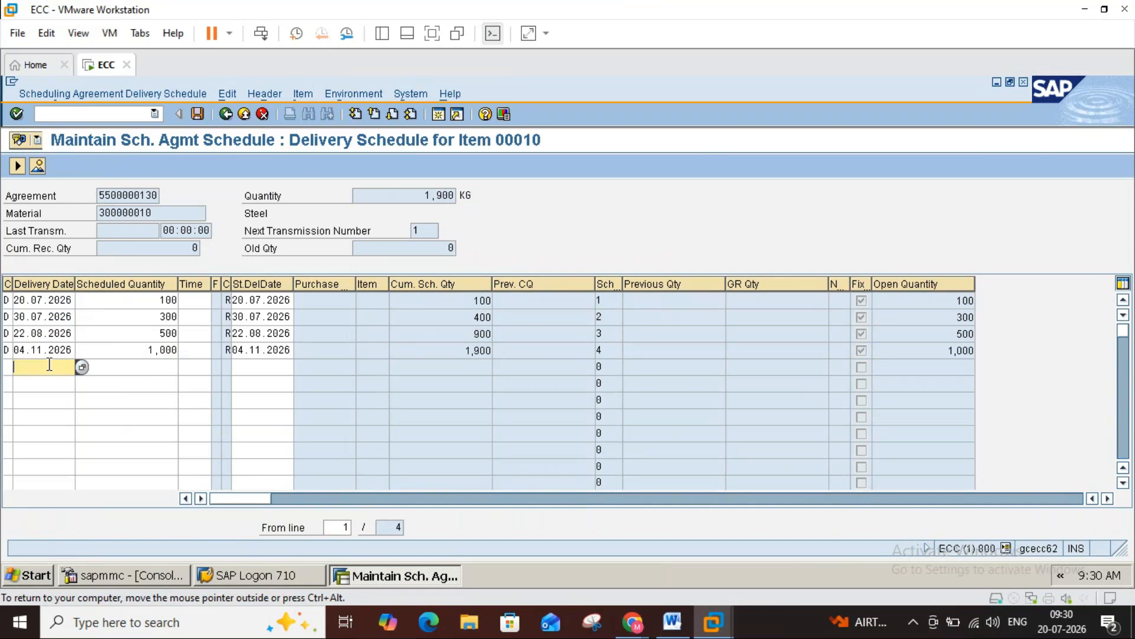
left_click(82, 368)
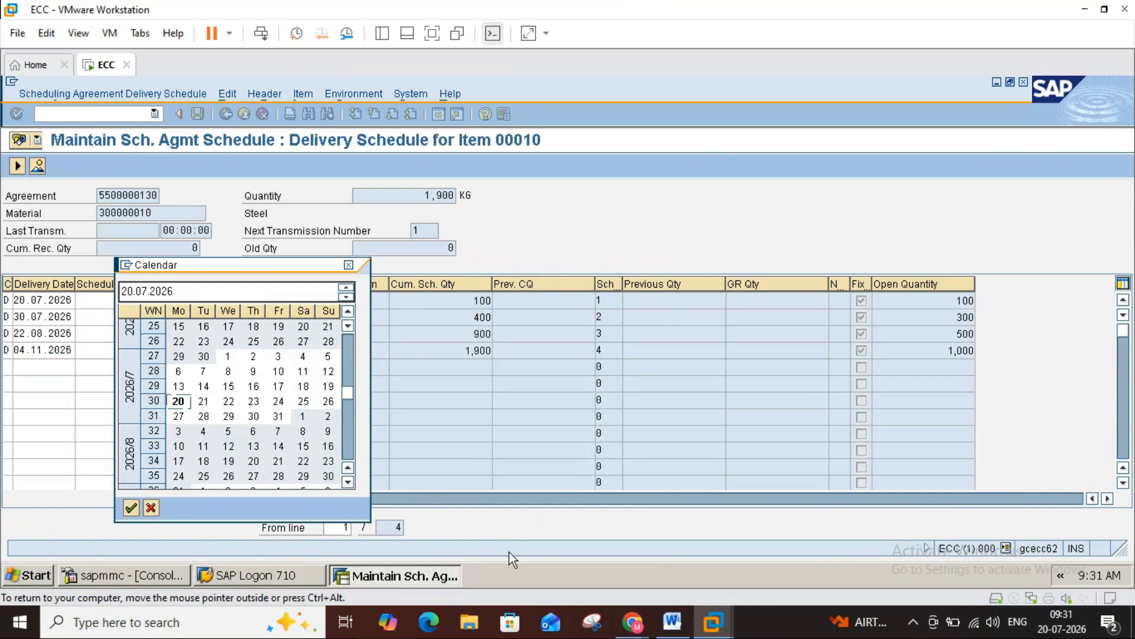
left_click(353, 445)
left_click(283, 433)
double_click(283, 434)
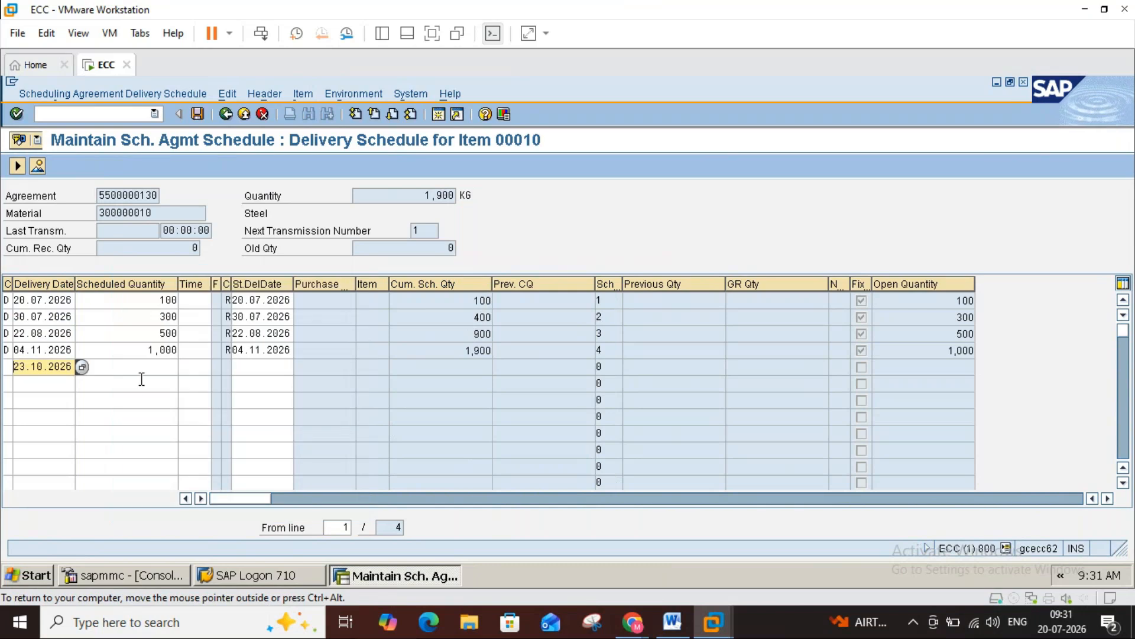
- Complete the fifth schedule line with delivery date 19.03.2027 and a scheduled quantity of 3,000
left_click(83, 366)
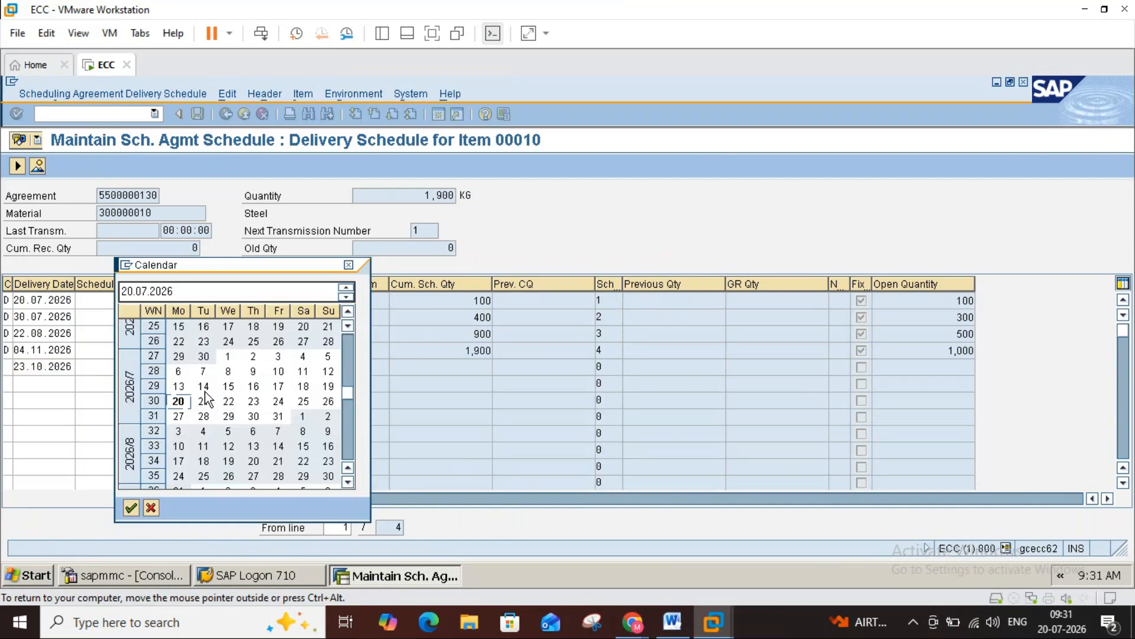
left_click(350, 445)
left_click(350, 446)
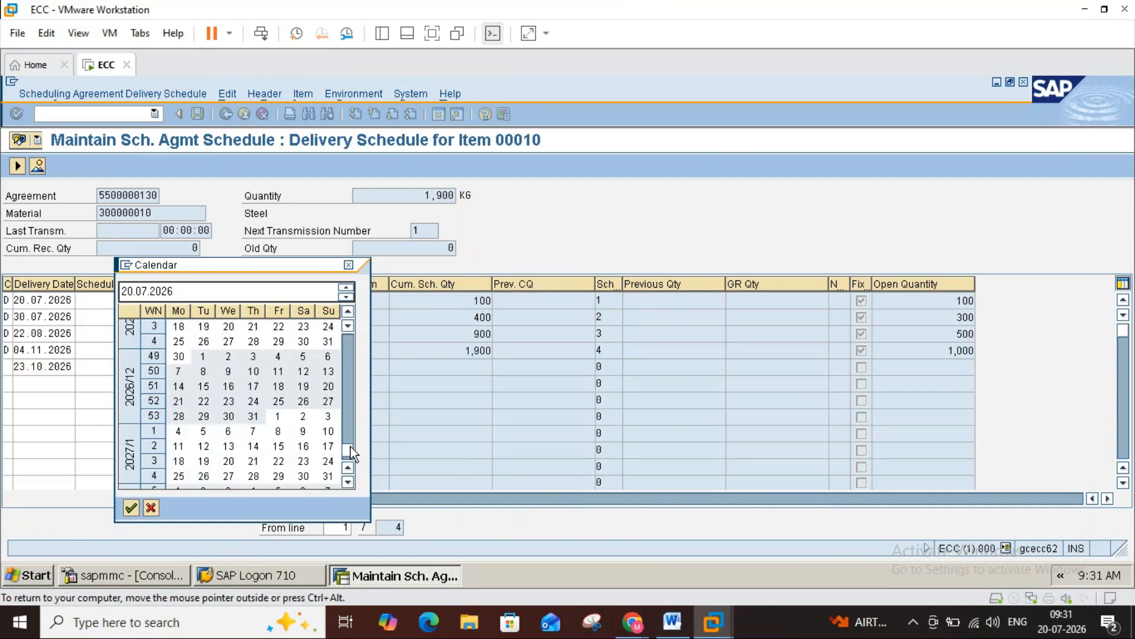
left_click(350, 446)
double_click(278, 447)
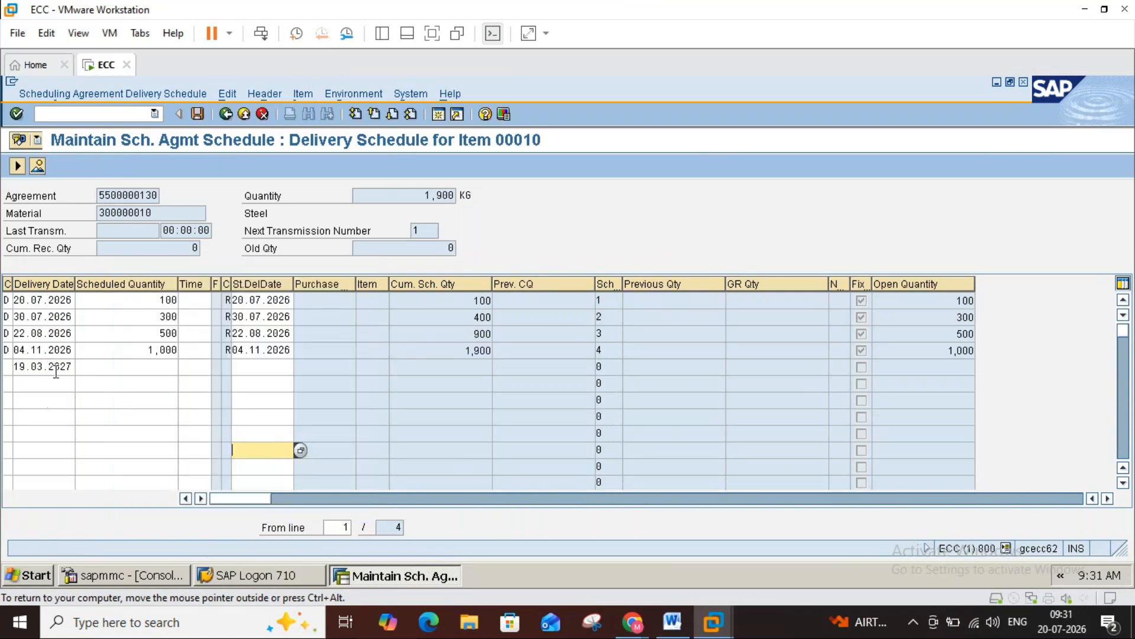
left_click(137, 368)
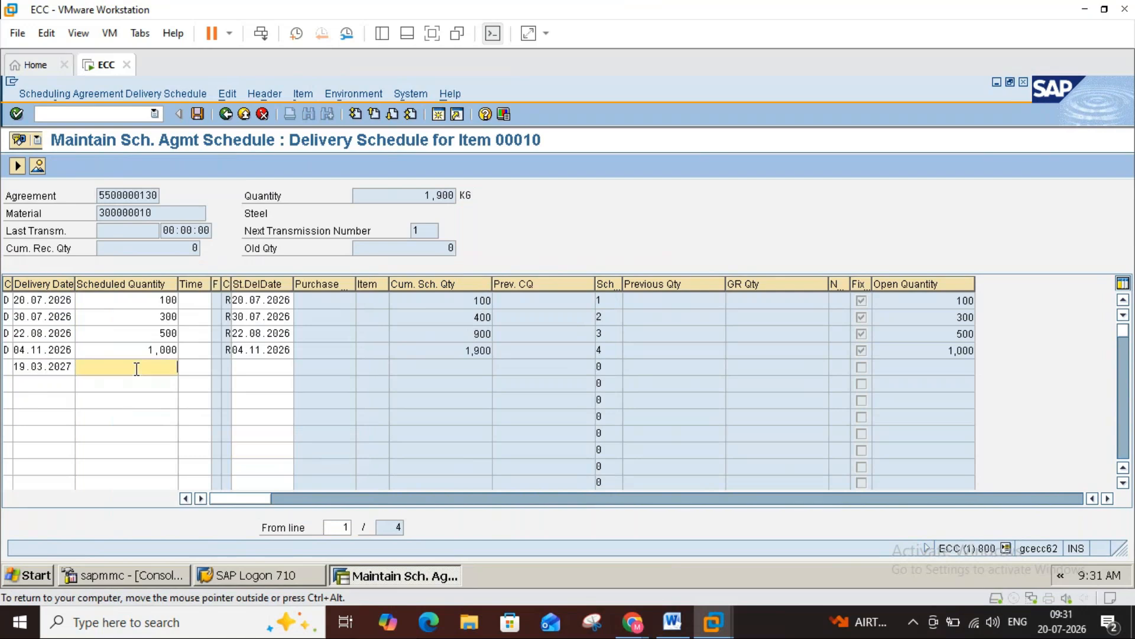
type("3,000")
key("Return")
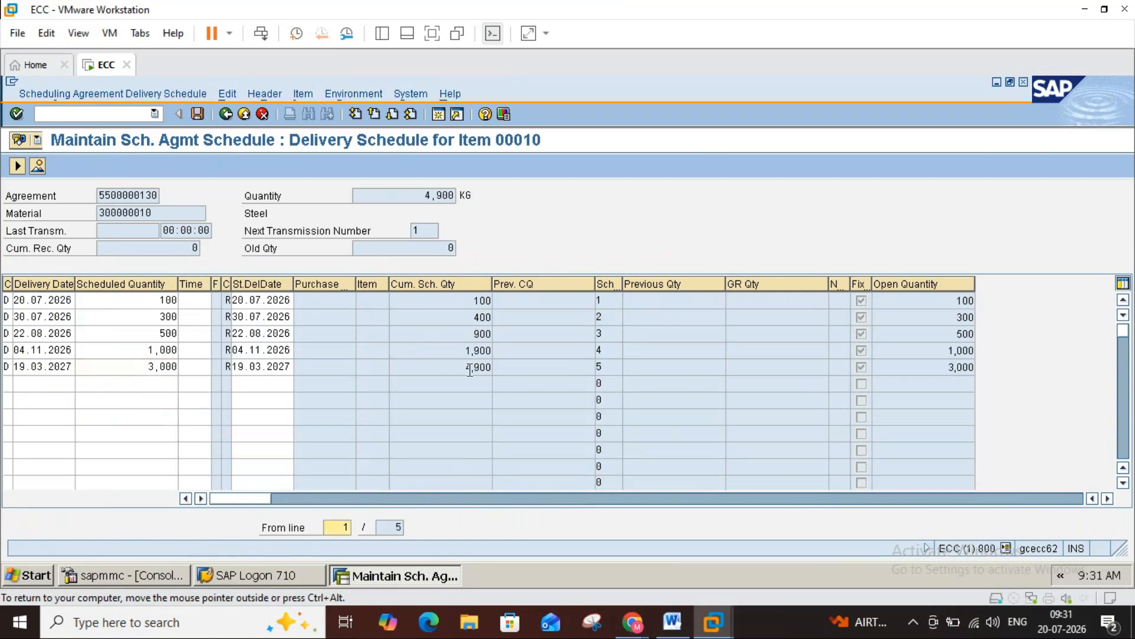
- Add a sixth schedule line with delivery date 25.03.2027 and a scheduled quantity of 10,000
left_click(41, 383)
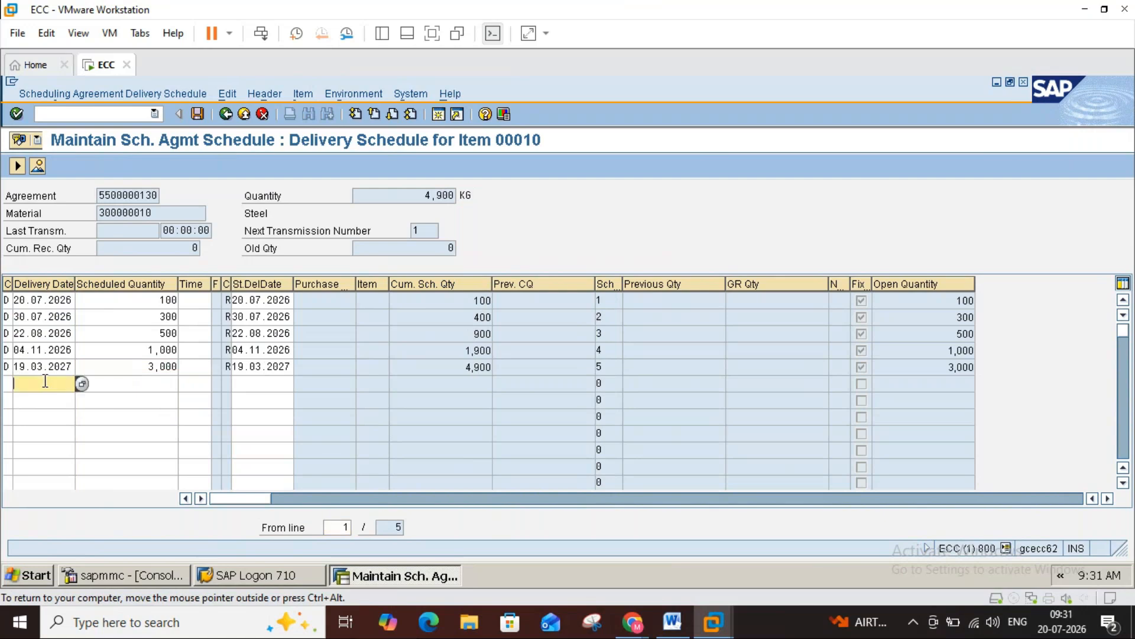
left_click(82, 384)
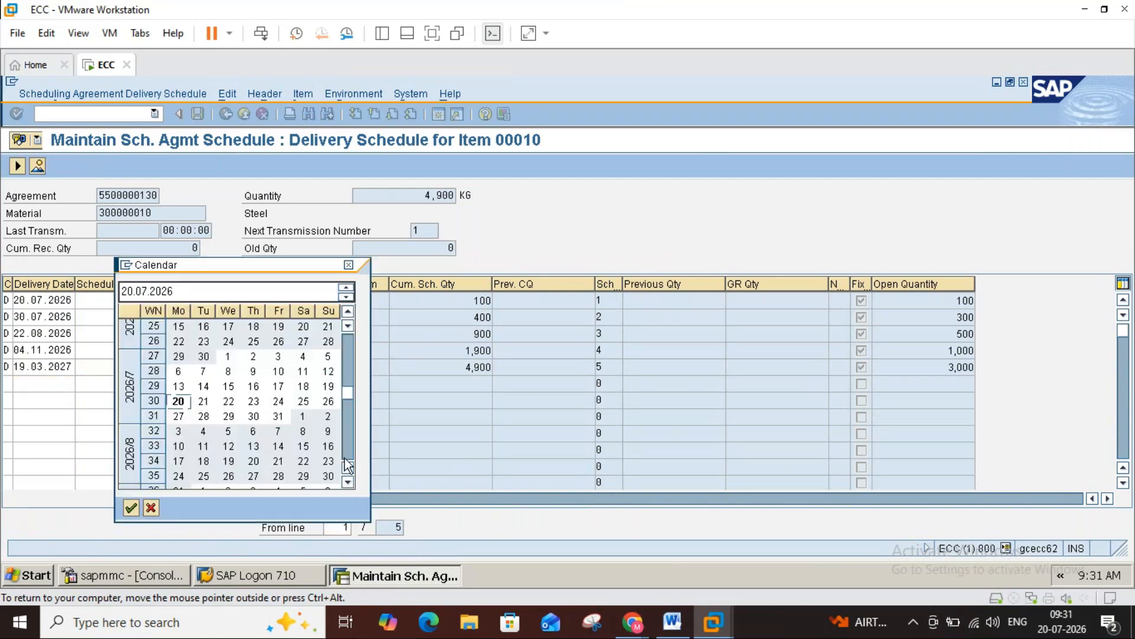
scroll(347, 461, "down", 5)
scroll(348, 462, "down", 2)
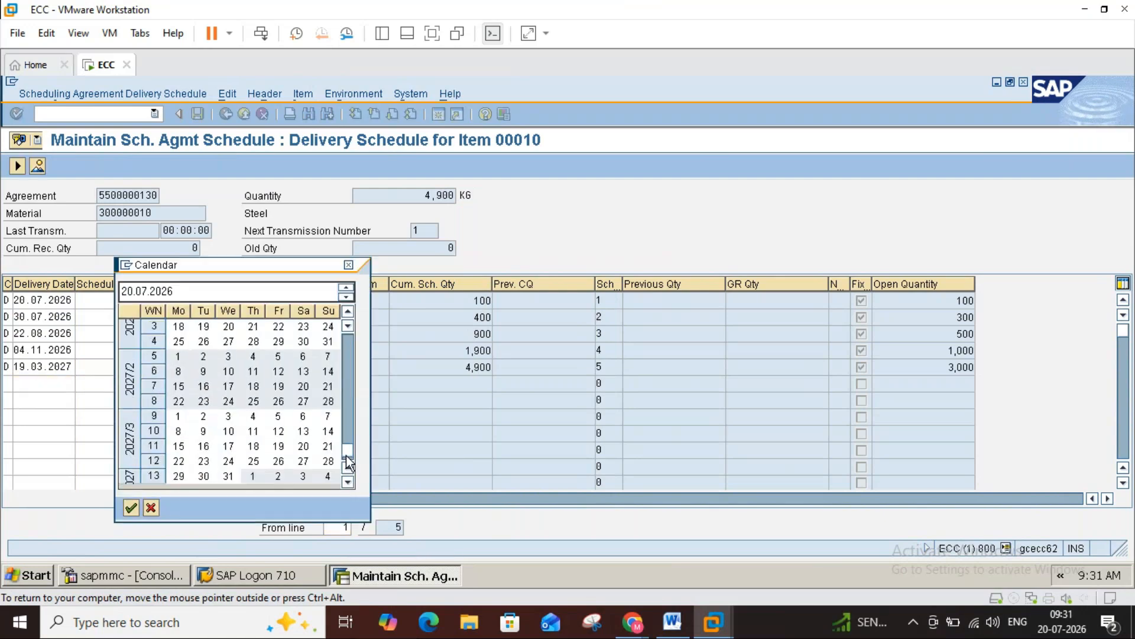
double_click(255, 463)
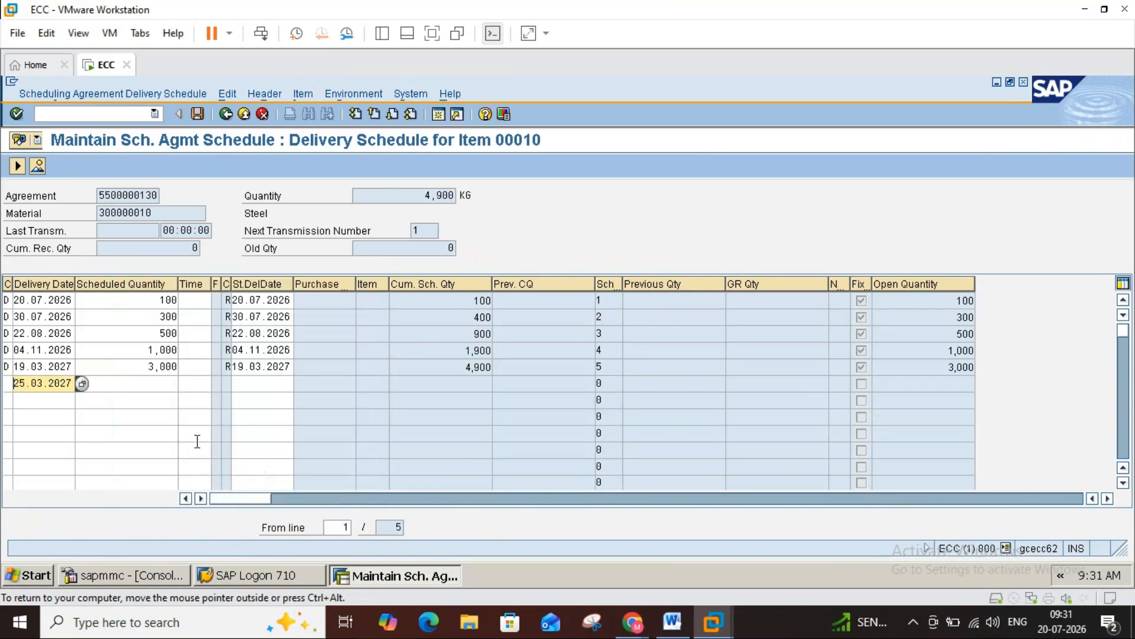
left_click(153, 385)
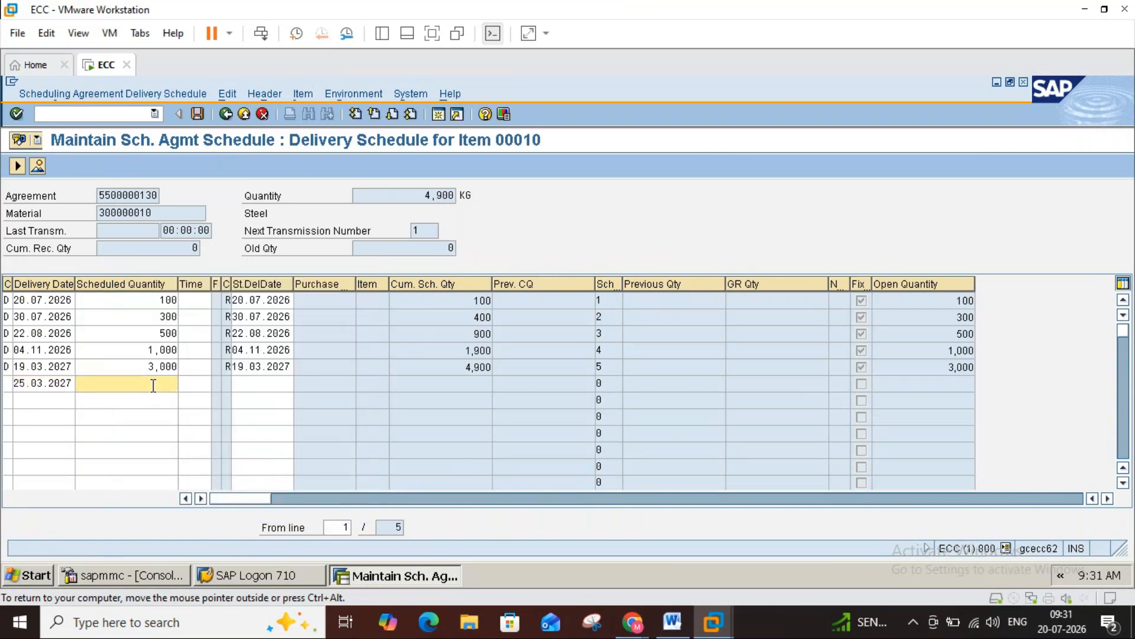
type("10000")
key("Return")
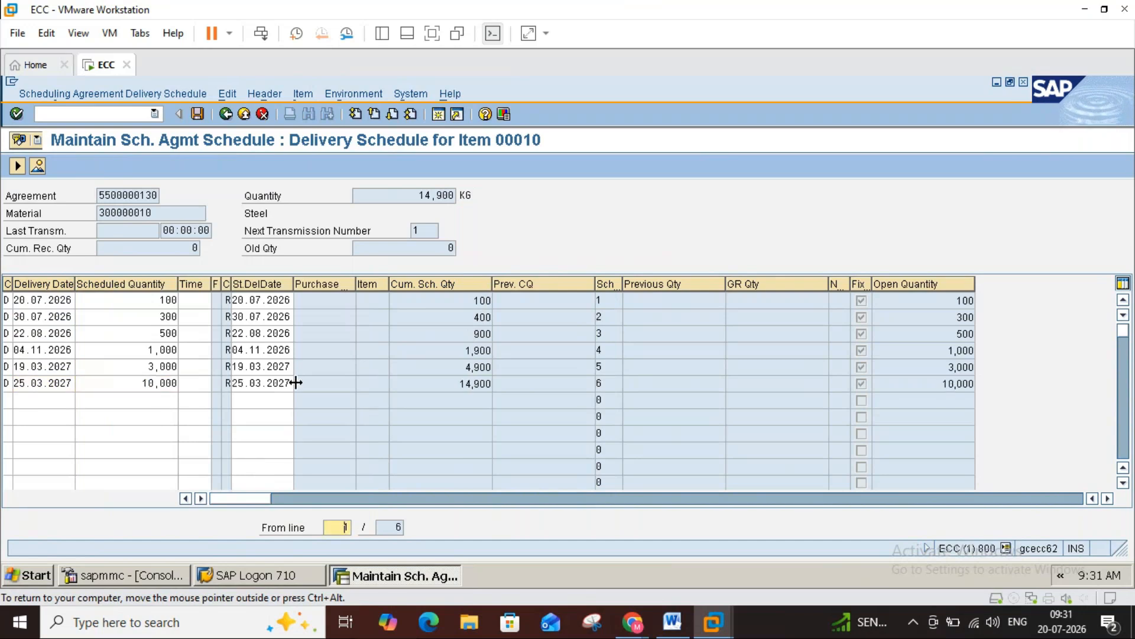
- Set the scheduled quantity of the 25.03.2027 line to 20,000
left_click(141, 384)
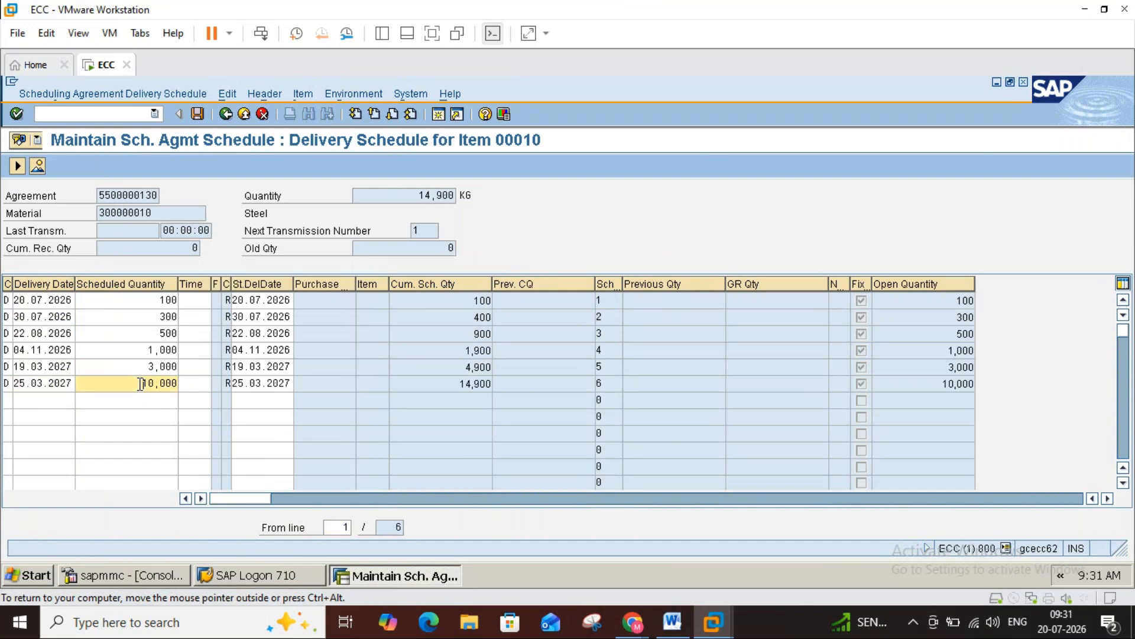
key("Delete")
key("Delete")
key("Delete")
key("Delete")
key("Delete")
key("Delete")
type("20,000")
key("Return")
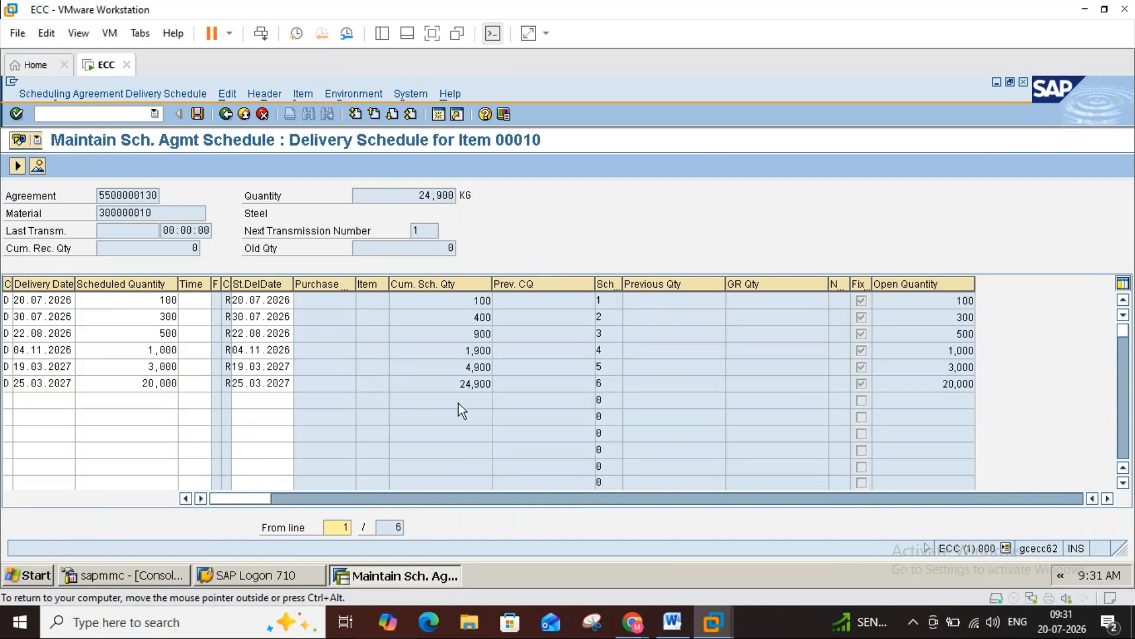
- Add a seventh schedule line with delivery date 26.03.2027 and a scheduled quantity of 5,100, and save the delivery schedule
left_click(75, 400)
left_click(83, 402)
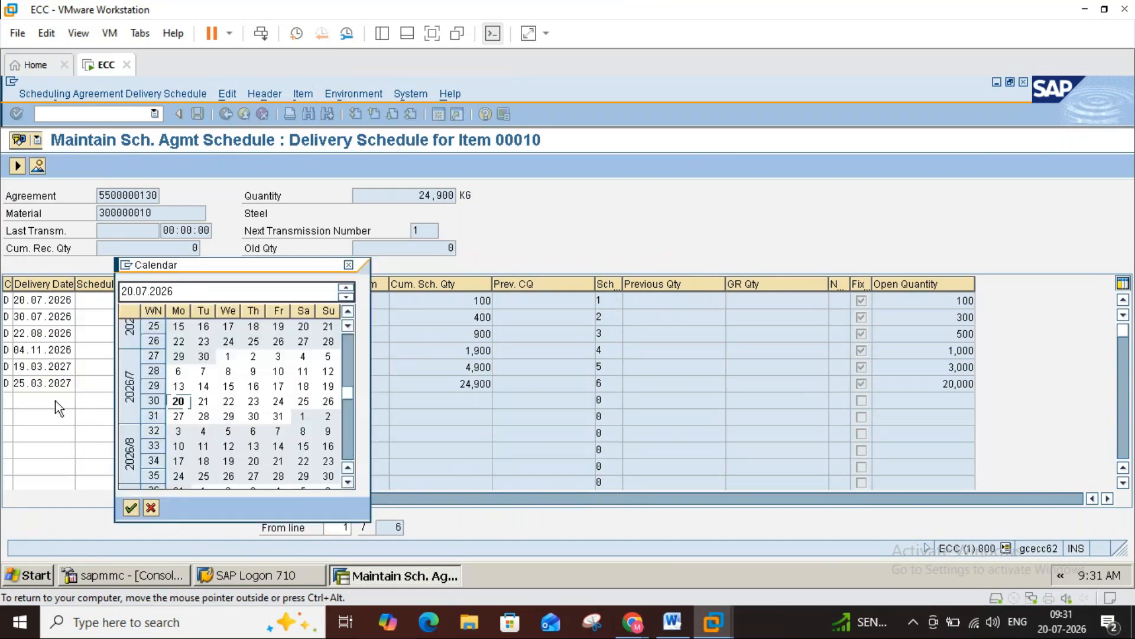
left_click(349, 264)
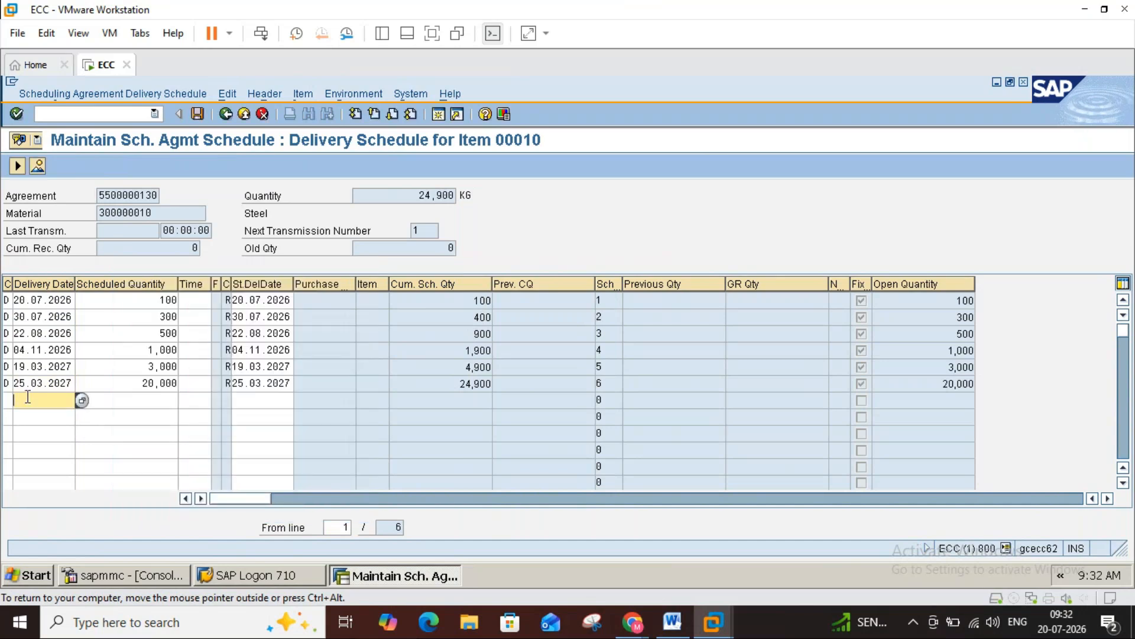
type("26.03.2027")
left_click(152, 400)
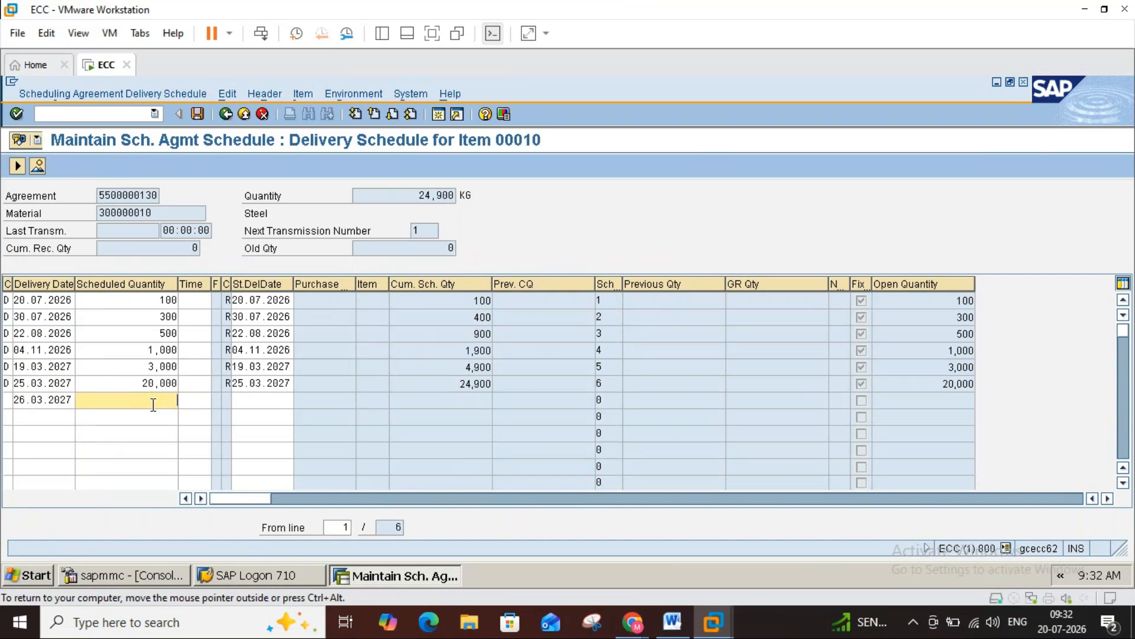
type("5100")
key("Return")
key("Return")
key("Return")
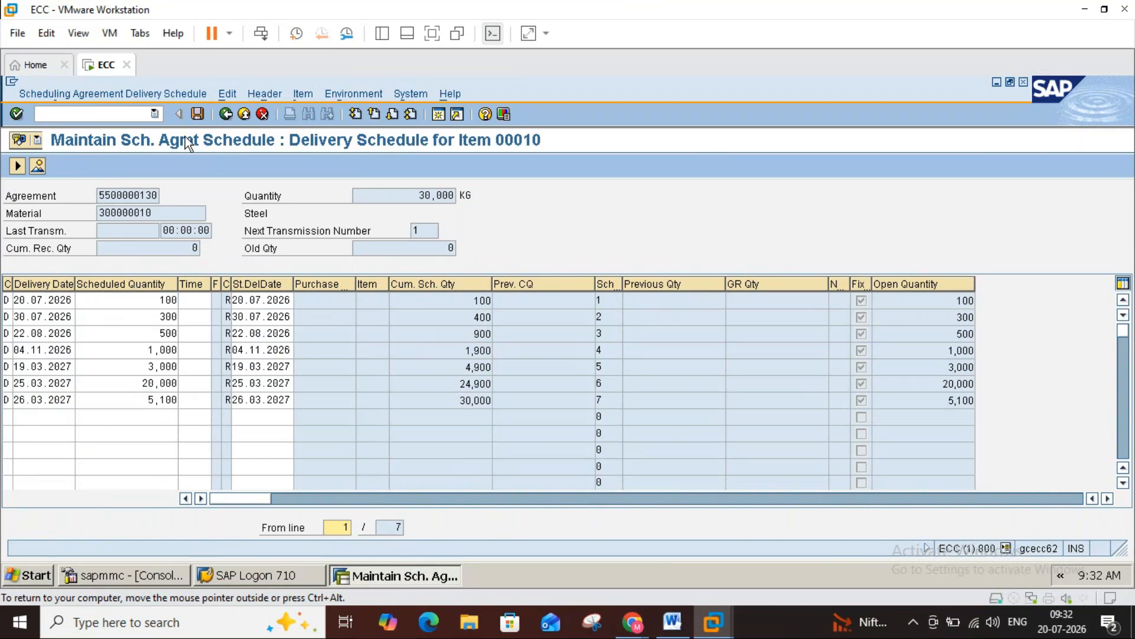
left_click(197, 113)
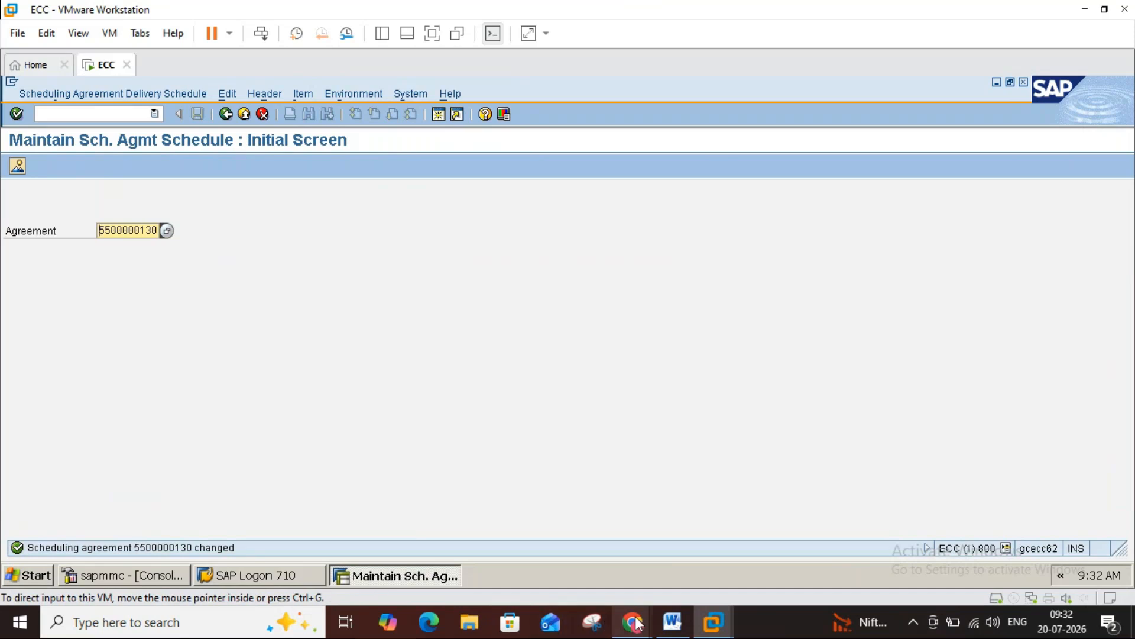
- Switch to the Word notes and read the instructions on the LPET message output and transmitting the delivery schedule with ME9L or ME9E
left_click(671, 622)
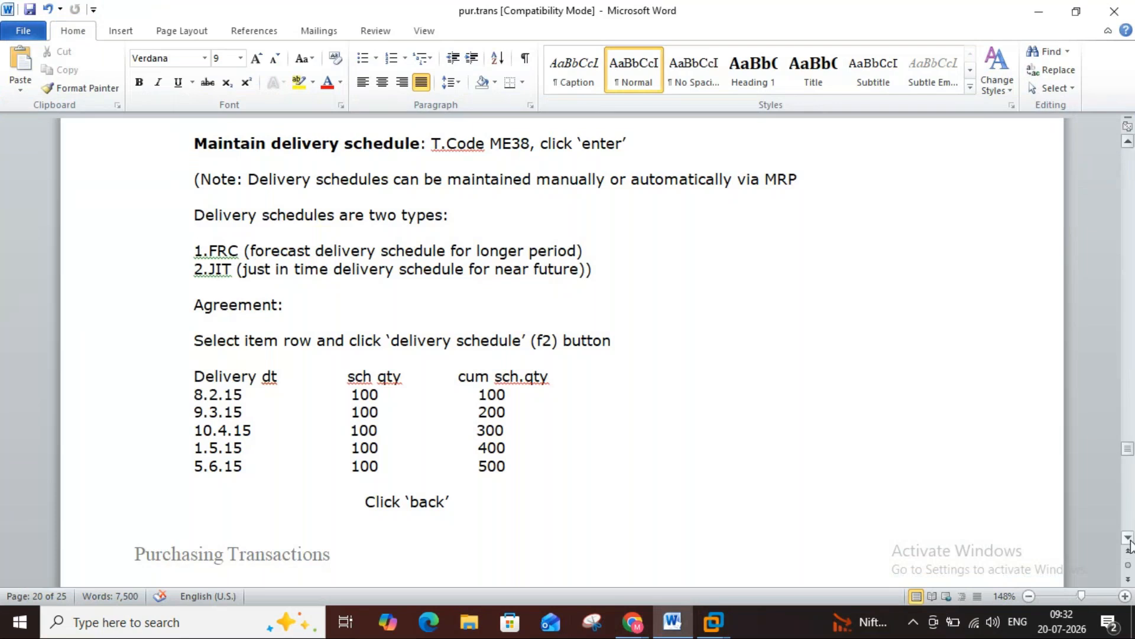
scroll(1130, 545, "down", 5)
scroll(1130, 545, "down", 4)
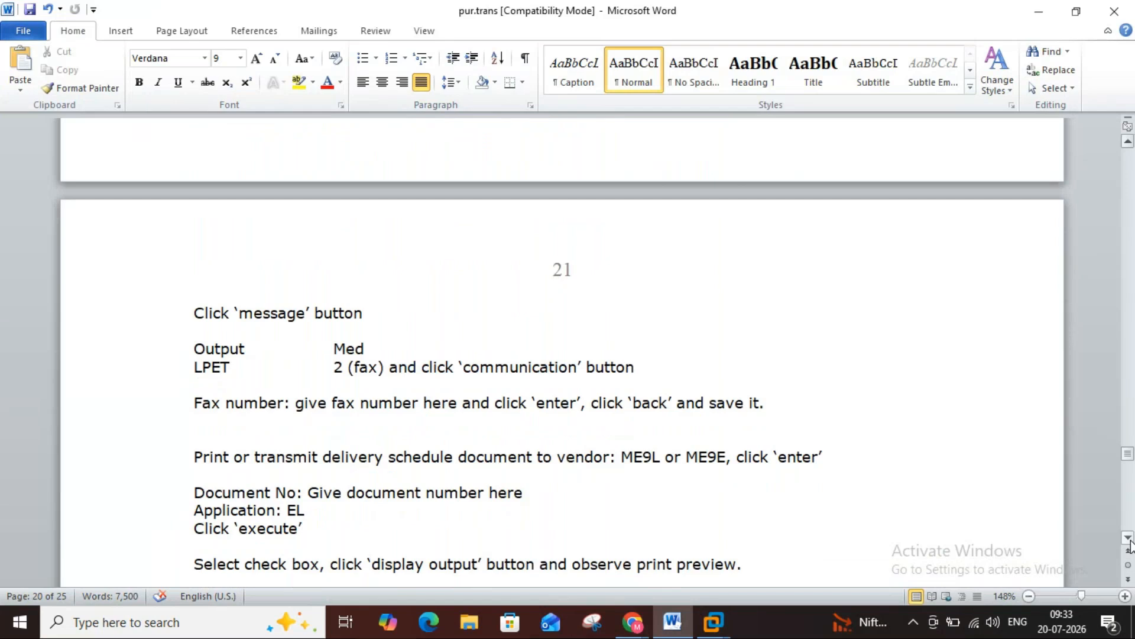
scroll(1130, 545, "down", 3)
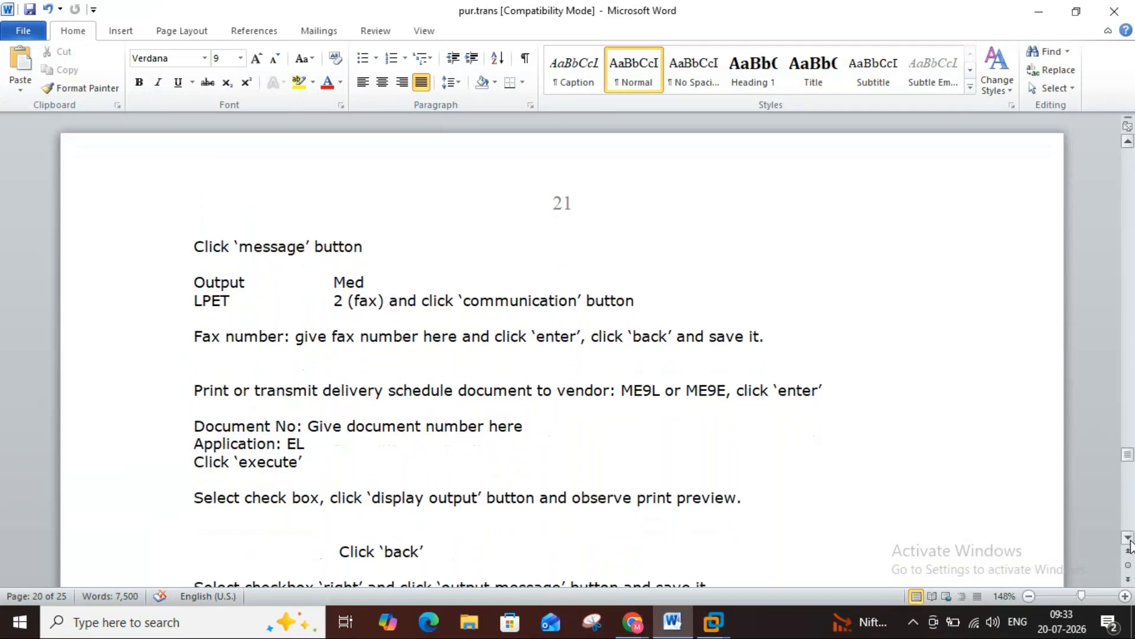
- Read the notes down to the goods receipt and invoice instructions, and leave the delivery schedule maintenance in SAP
scroll(1130, 545, "down", 3)
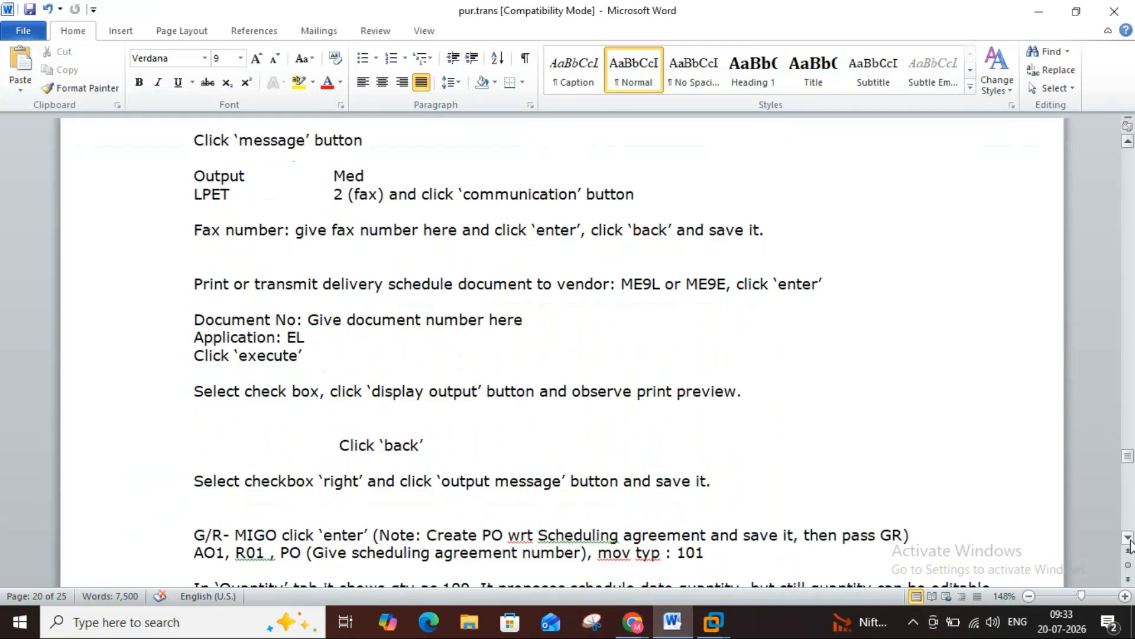
scroll(1130, 545, "down", 2)
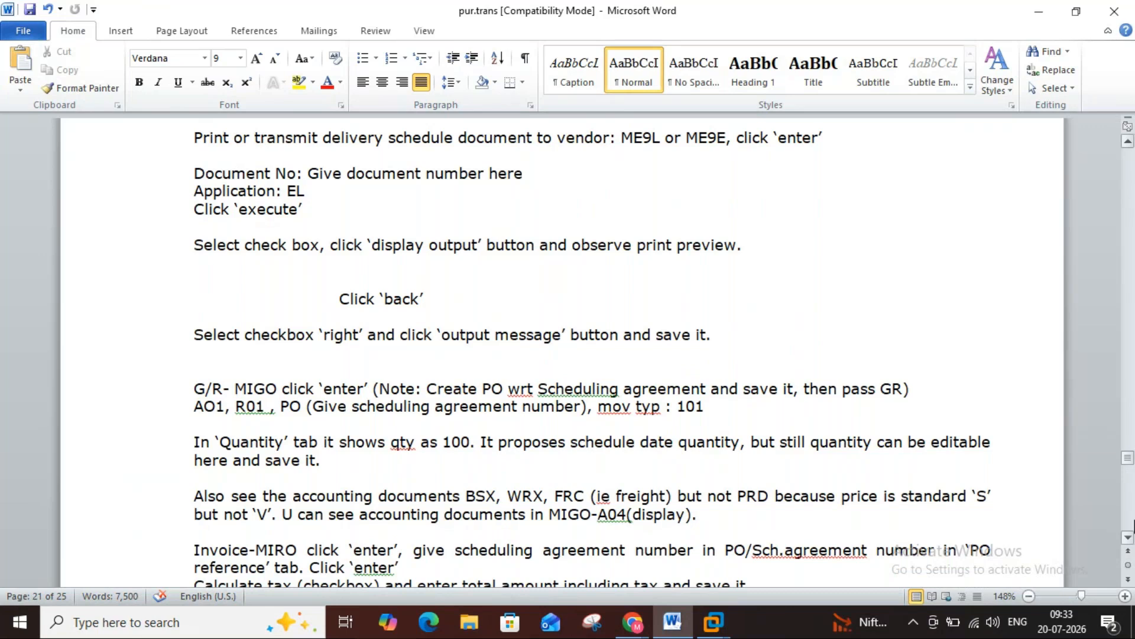
left_click(1128, 540)
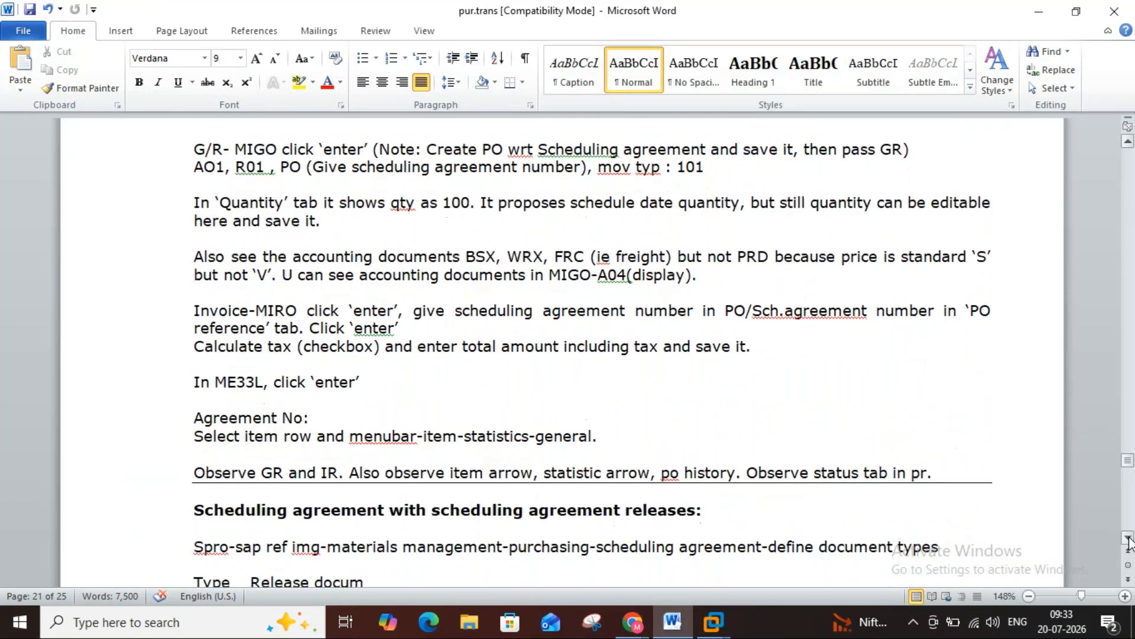
mouse_move(714, 621)
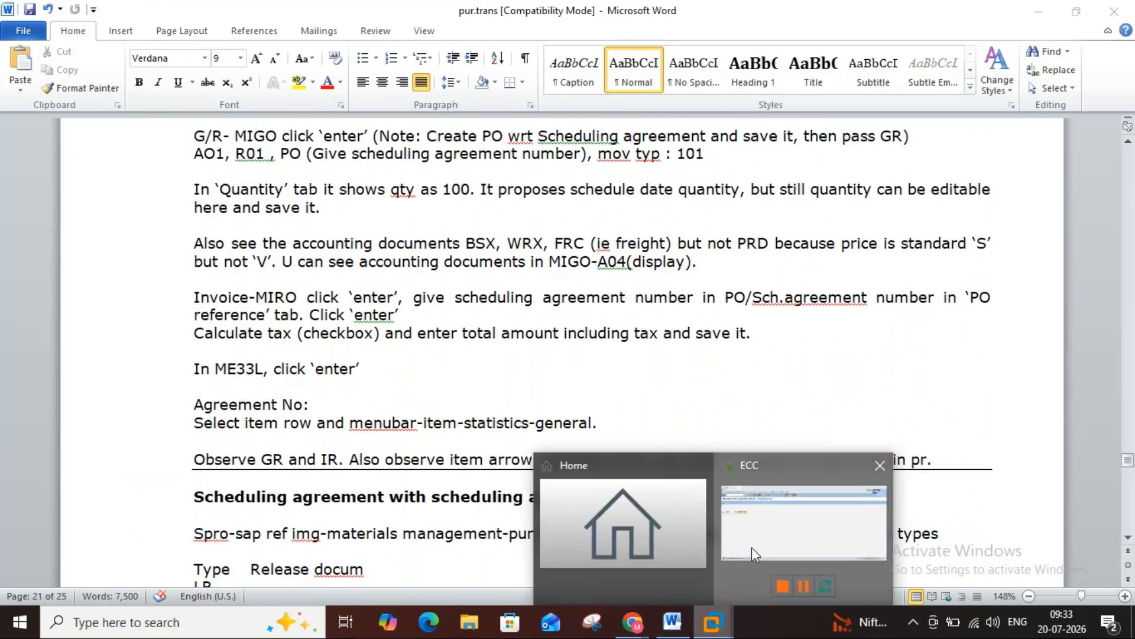
left_click(751, 548)
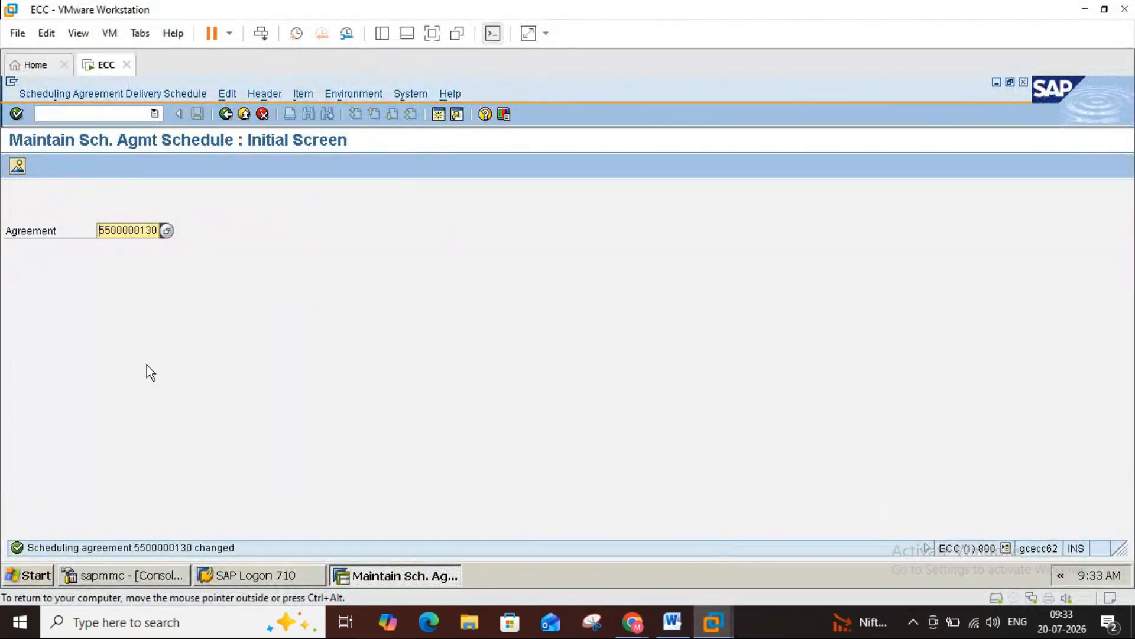
left_click(225, 113)
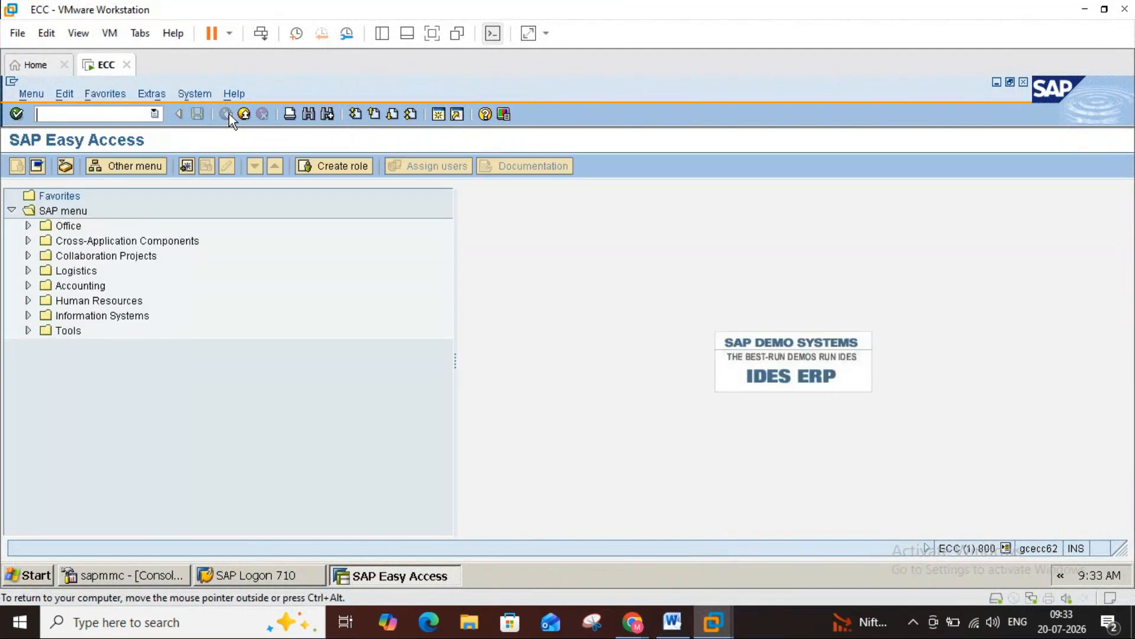
- Recheck the goods receipt note in Word and start transaction MIGO in SAP
left_click(671, 626)
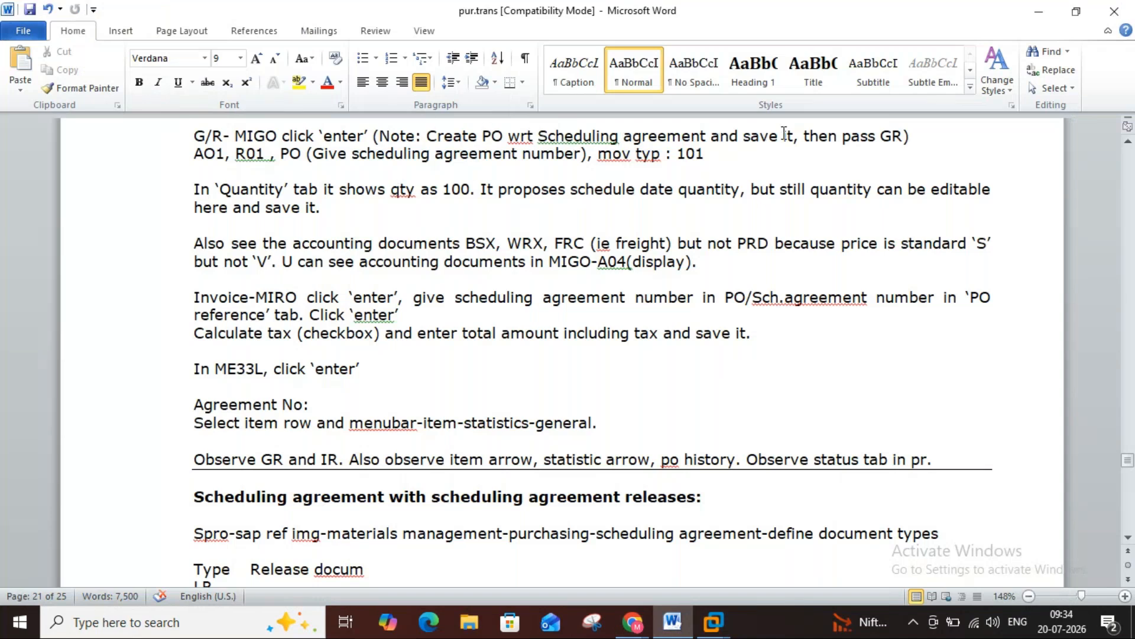
mouse_move(714, 621)
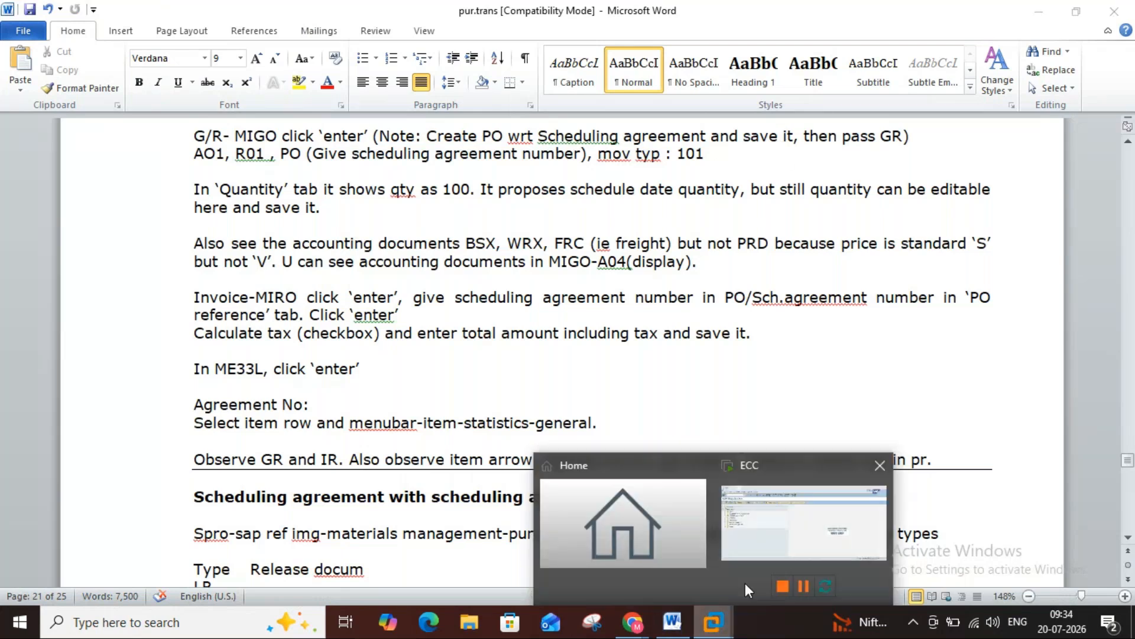
left_click(775, 509)
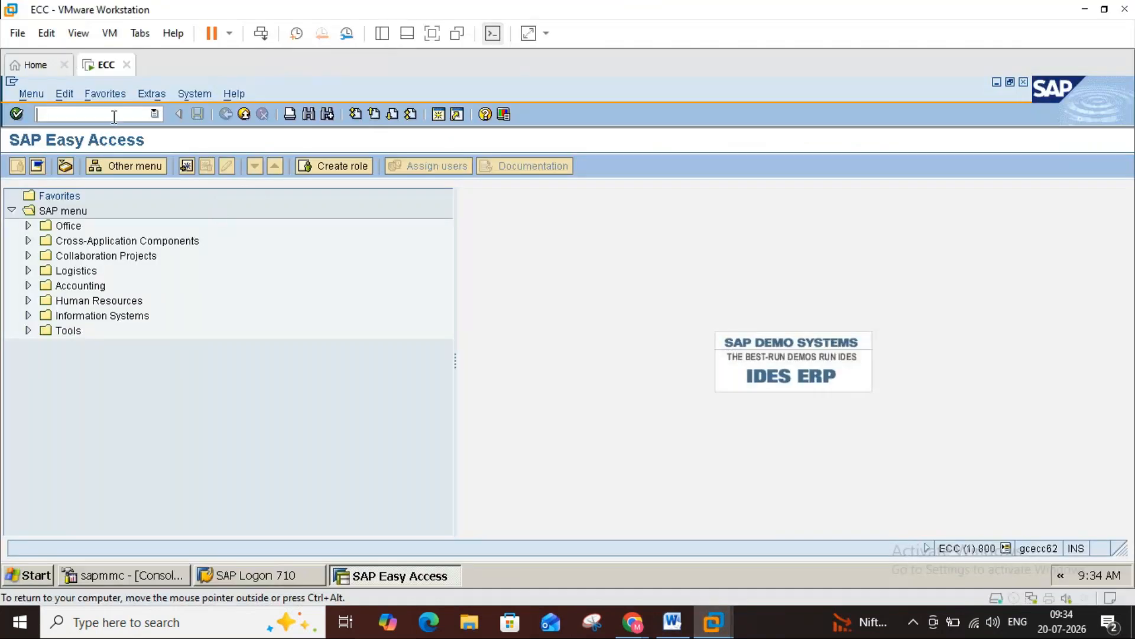
type("migo")
key("Return")
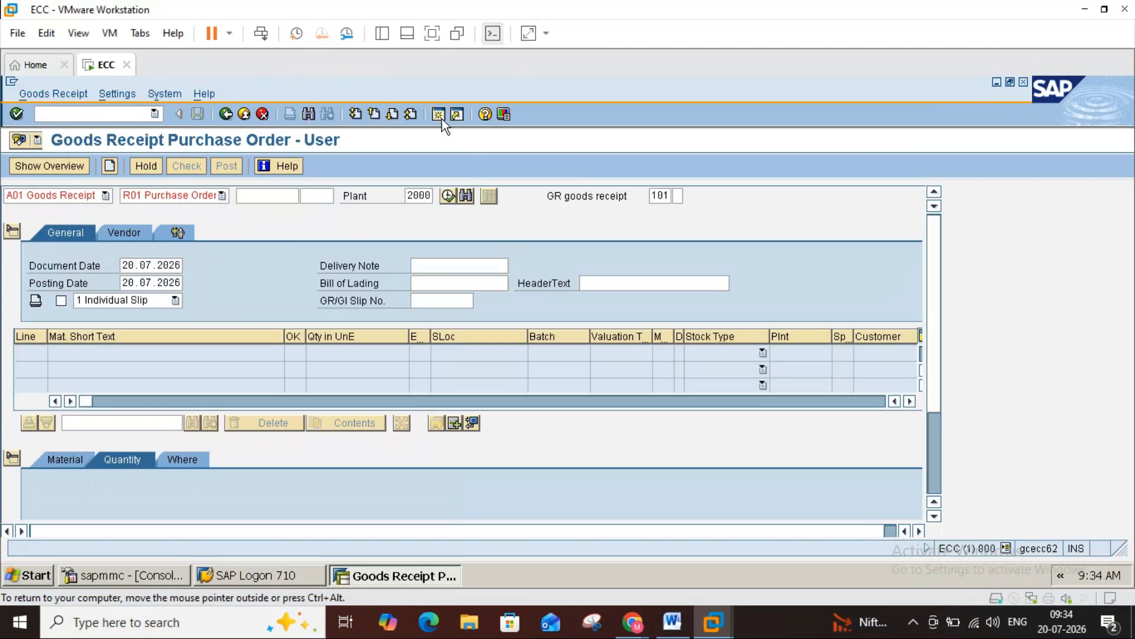
- Open the Zinc purchase order with ME22N in a new session and show the item's delivery schedule
left_click(441, 117)
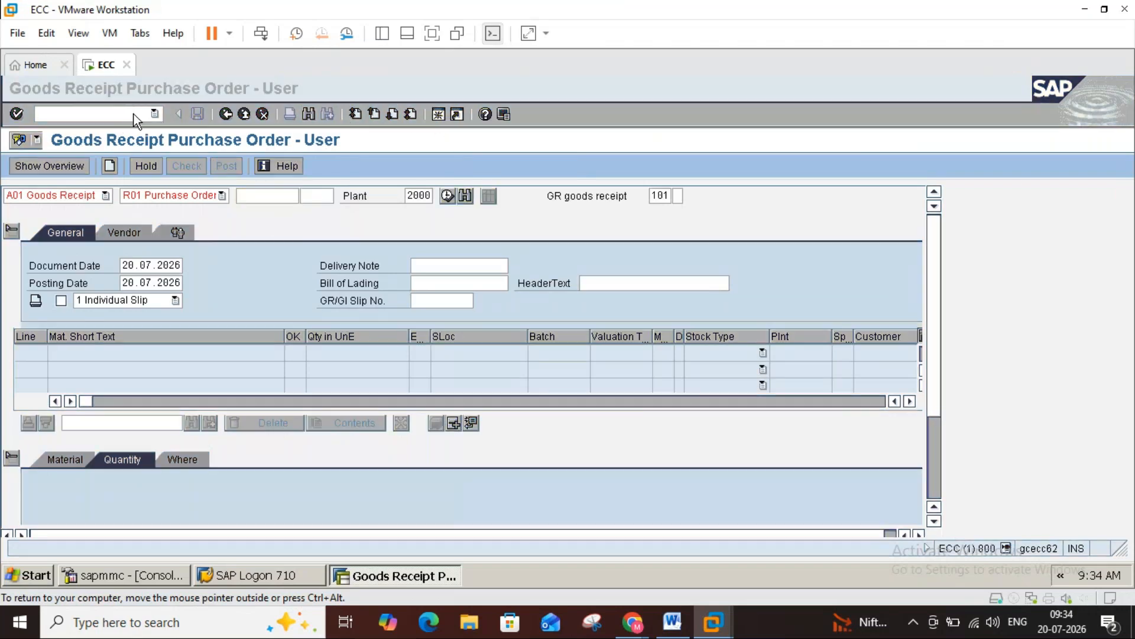
type("me22n")
key("Return")
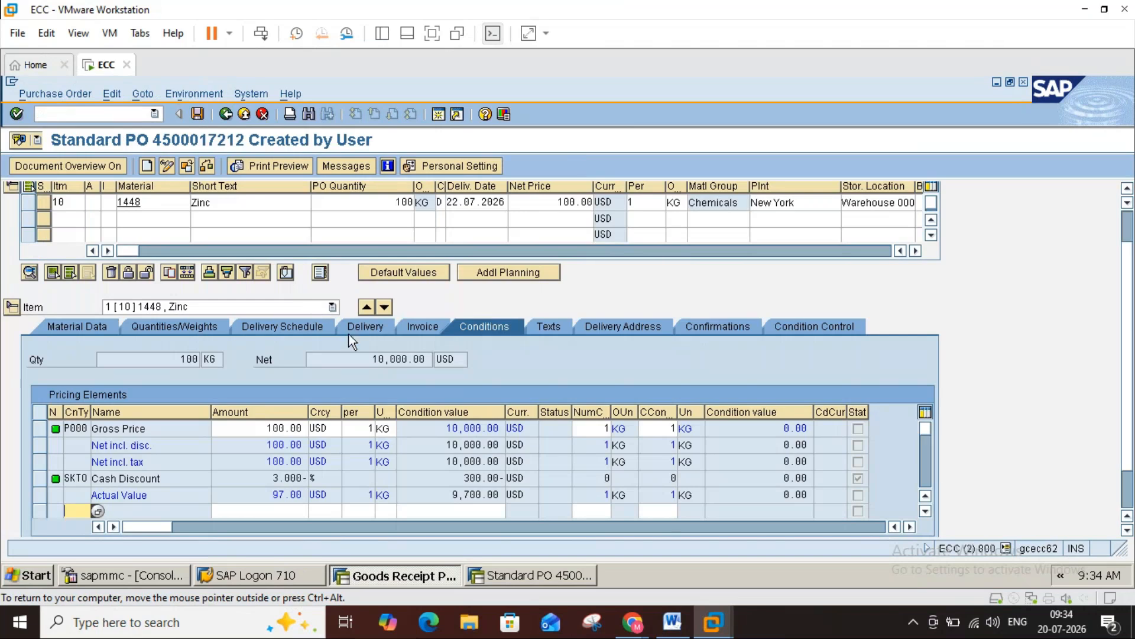
left_click(275, 329)
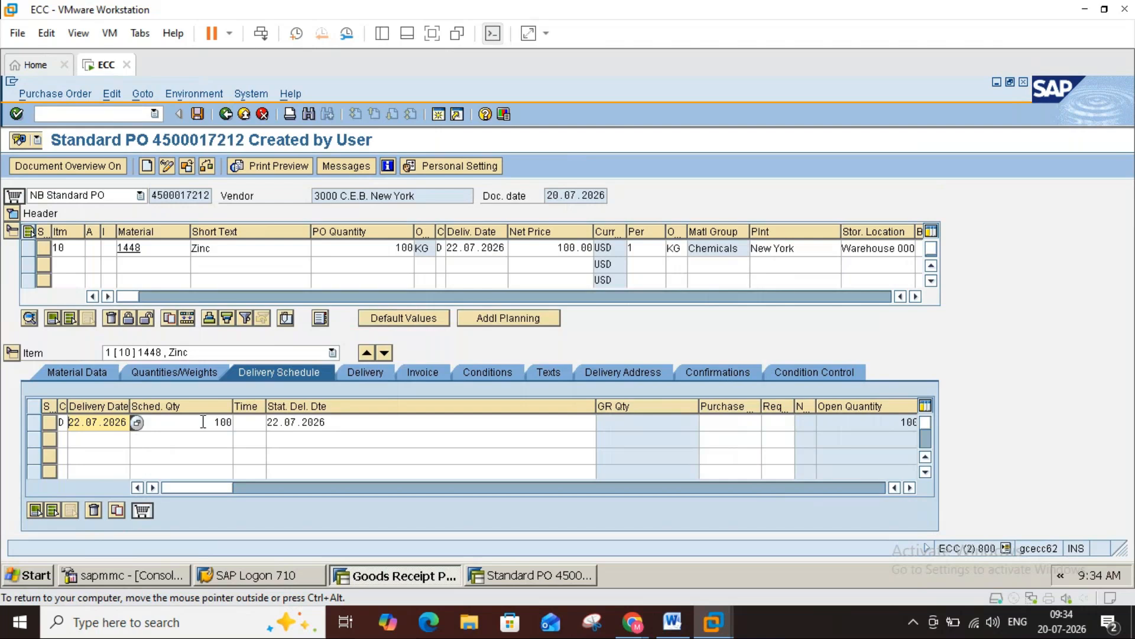
- Examine the outline agreement reference in the Zinc item's overview row and compare it with the delivery schedule lines
left_click(915, 296)
left_click(916, 297)
left_click(915, 296)
left_click(915, 296)
left_click(915, 296)
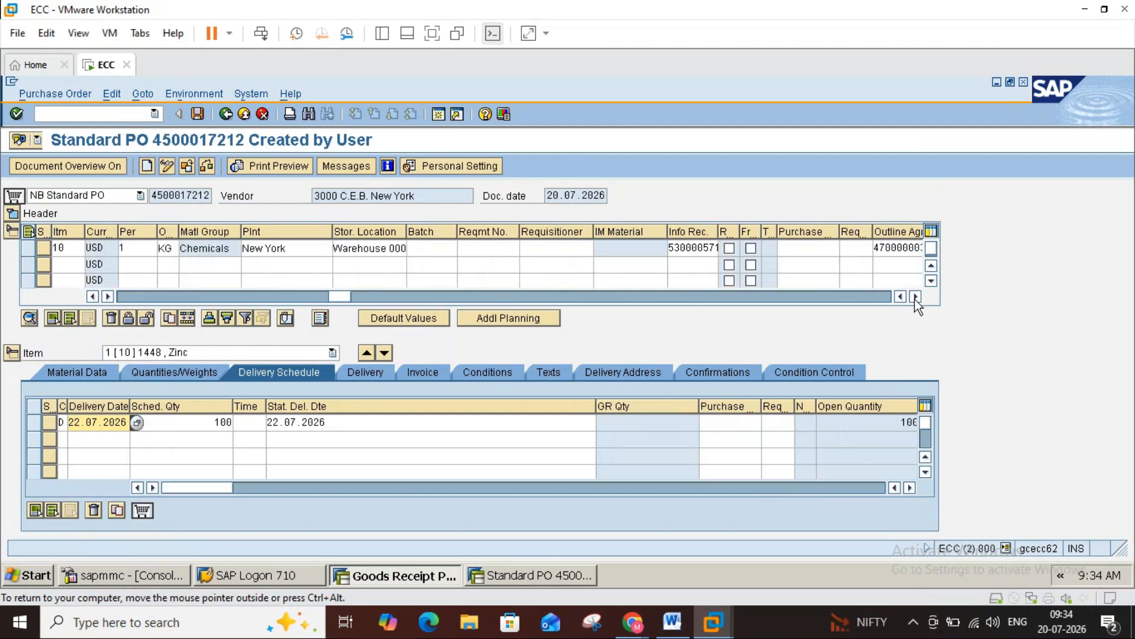
left_click(916, 296)
left_click(916, 296)
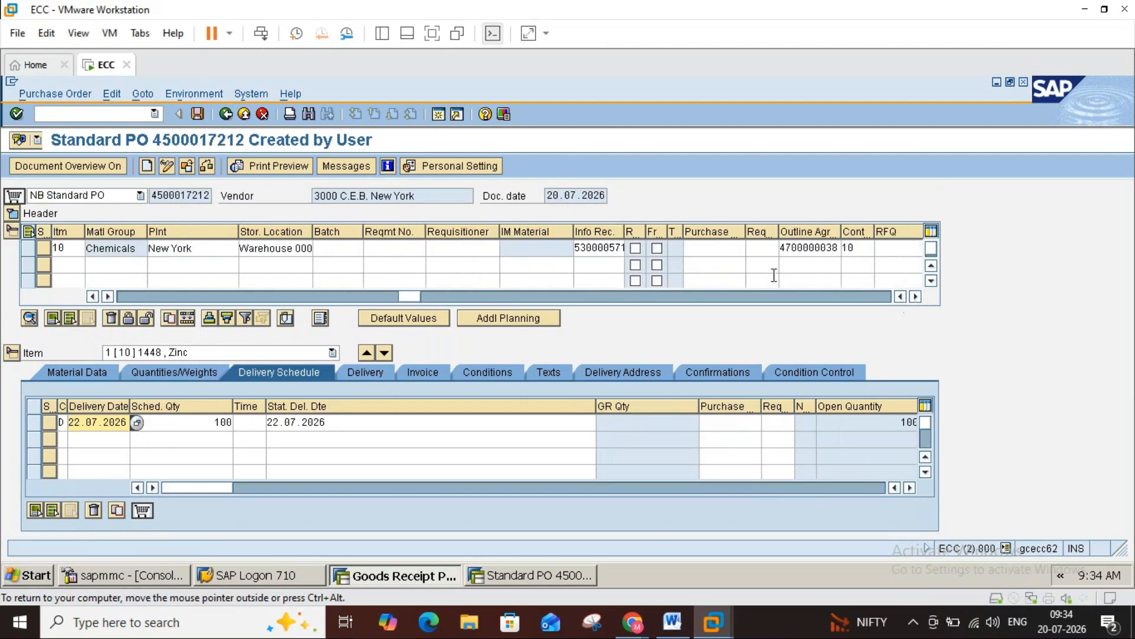
left_click(795, 250)
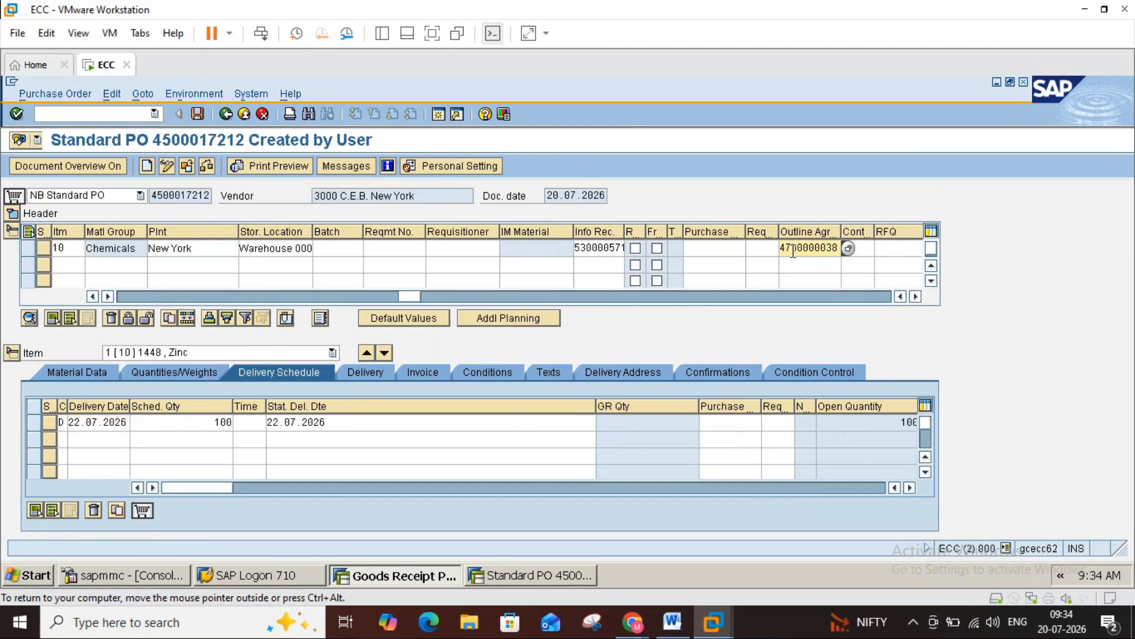
left_click_drag(781, 249, 844, 249)
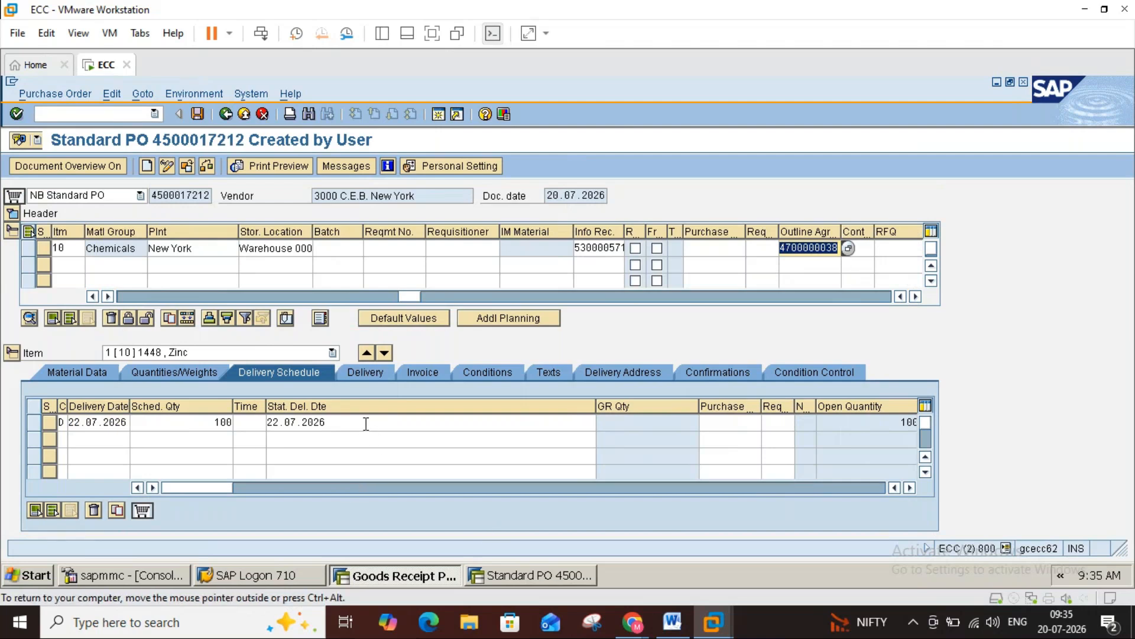
left_click(118, 438)
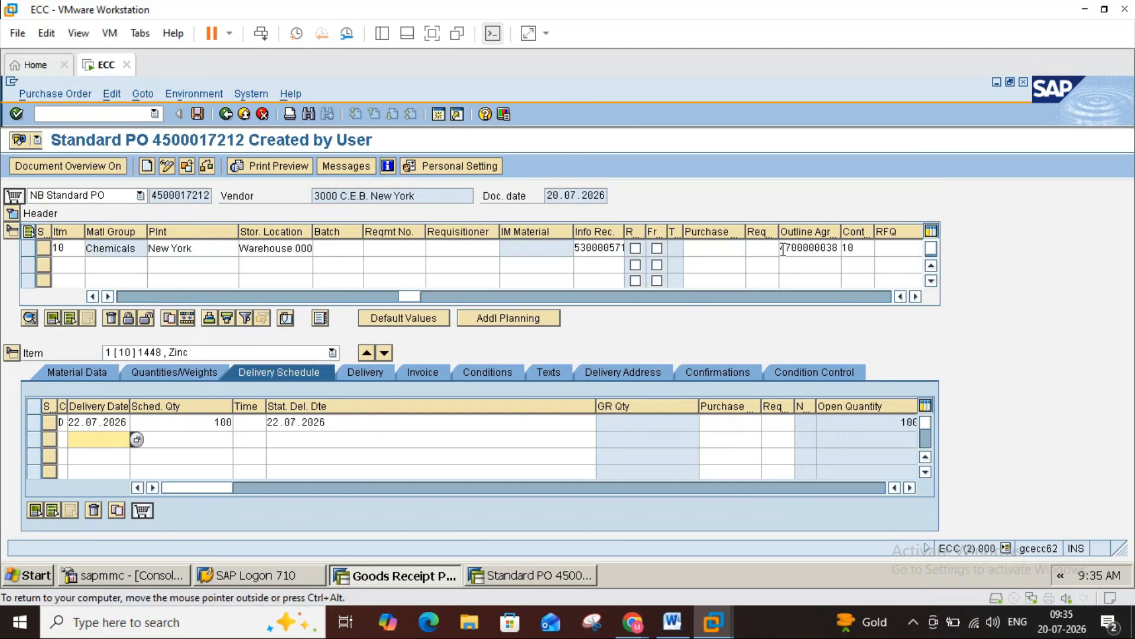
left_click_drag(782, 249, 837, 247)
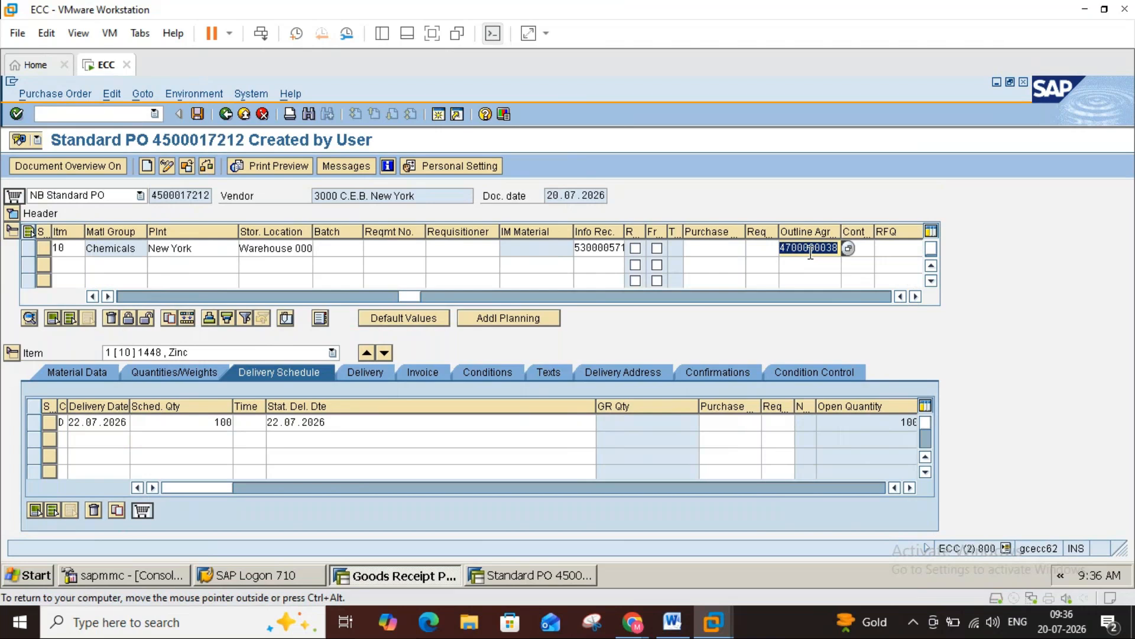
- Leave the purchase order, start MIGO in this session, and enter the Zinc purchase order's number for goods receipt
left_click(226, 115)
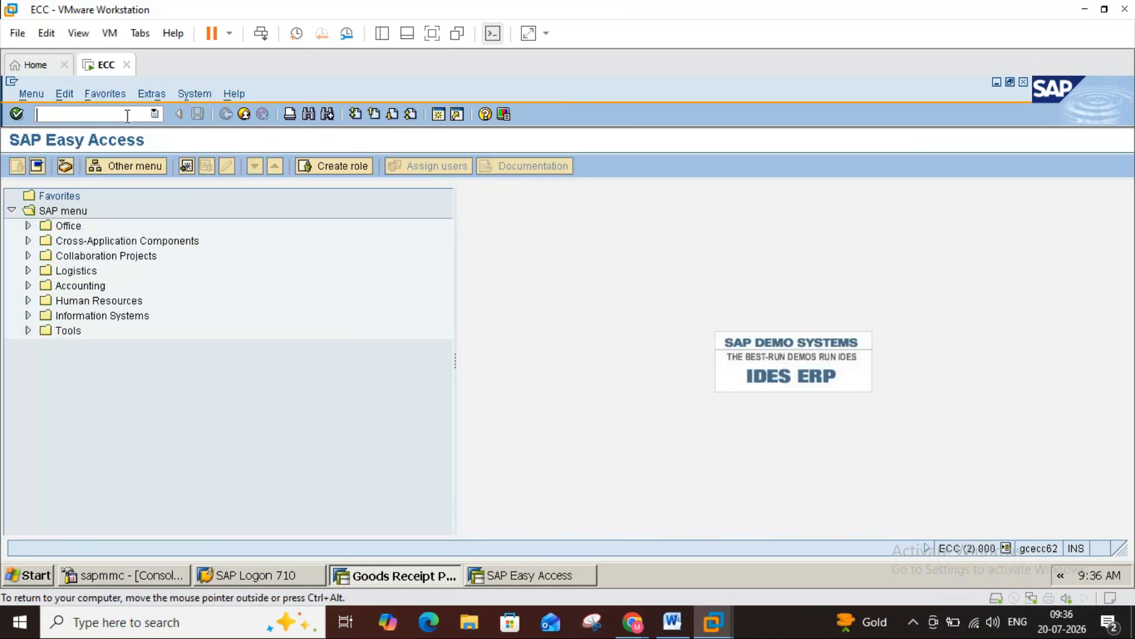
type("migo")
key("Return")
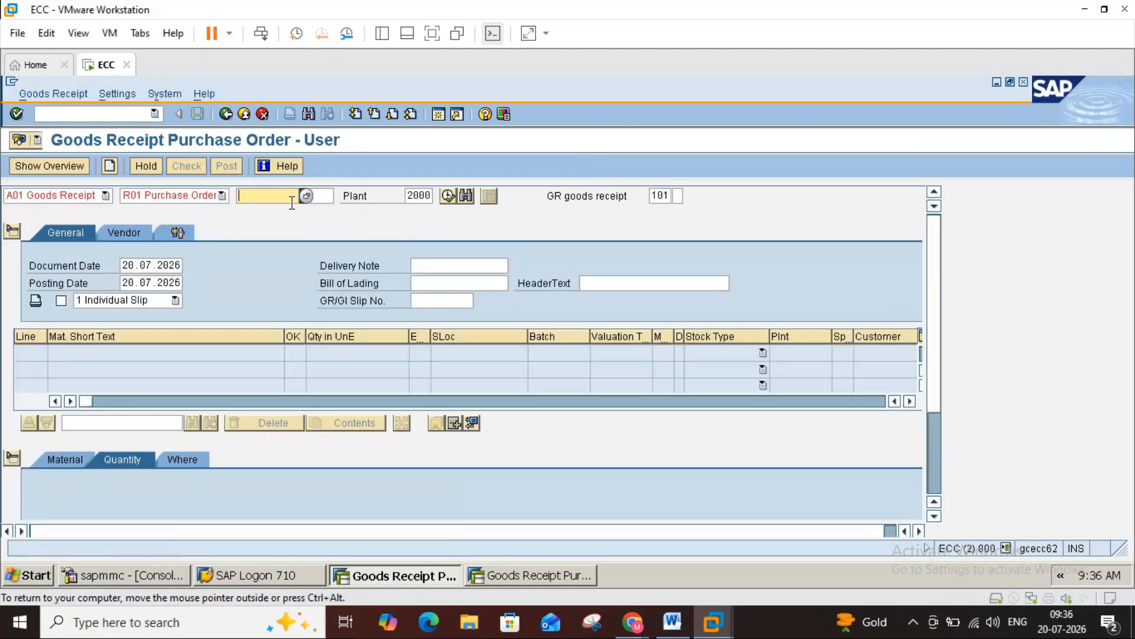
left_click(292, 200)
left_click(287, 217)
key("BackSpace")
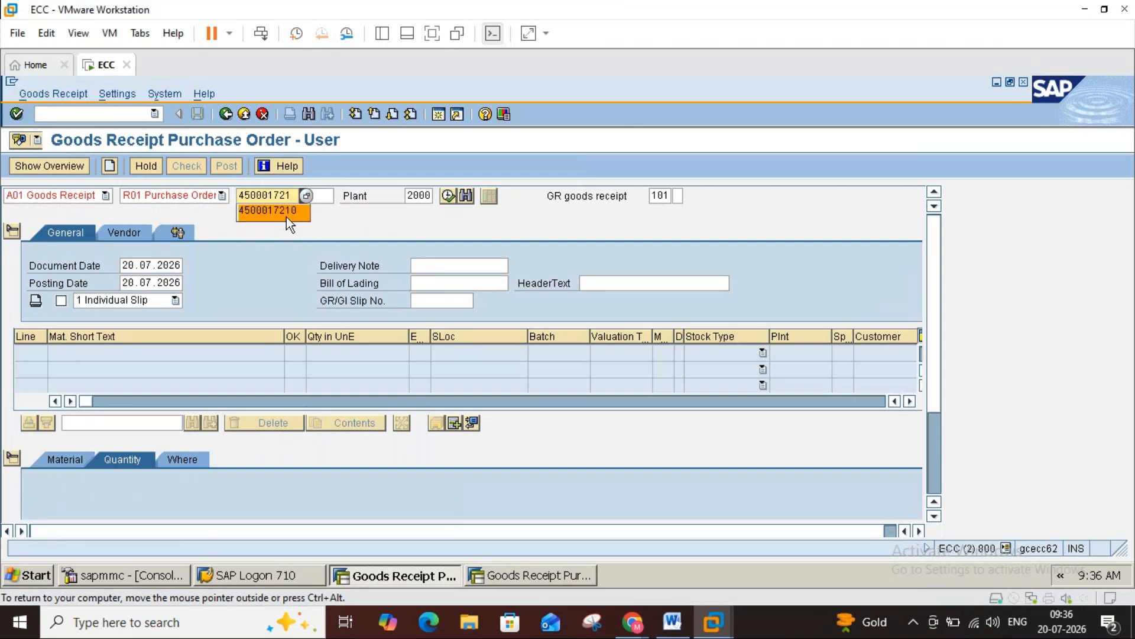
type("2")
key("Return")
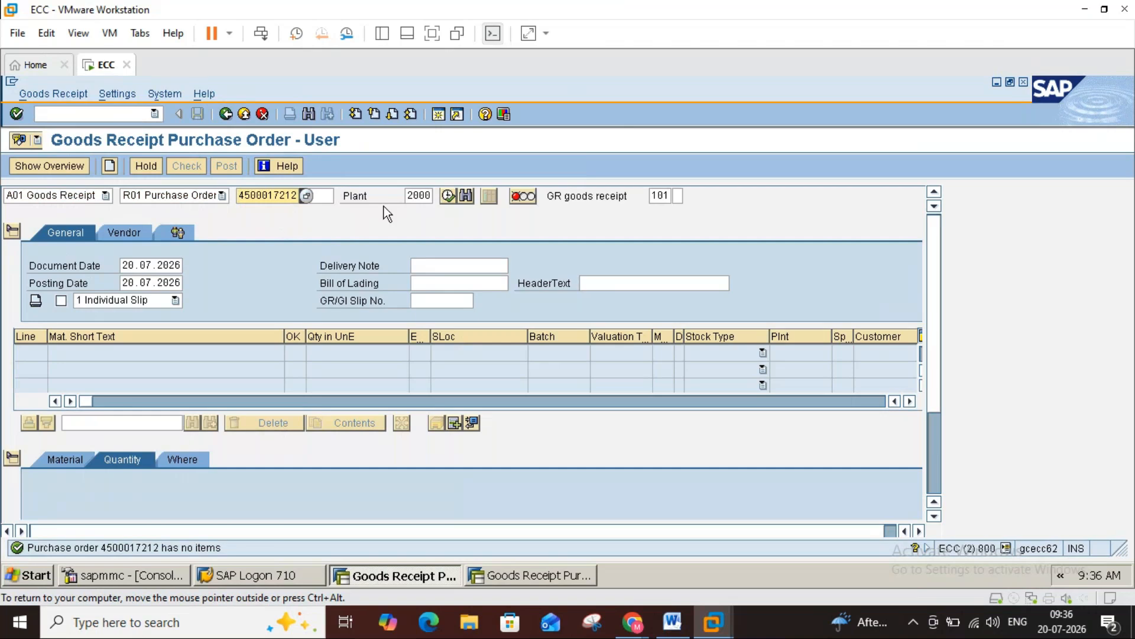
- Clear the plant 2000 restriction and load the purchase order's item into the goods receipt
left_click(412, 197)
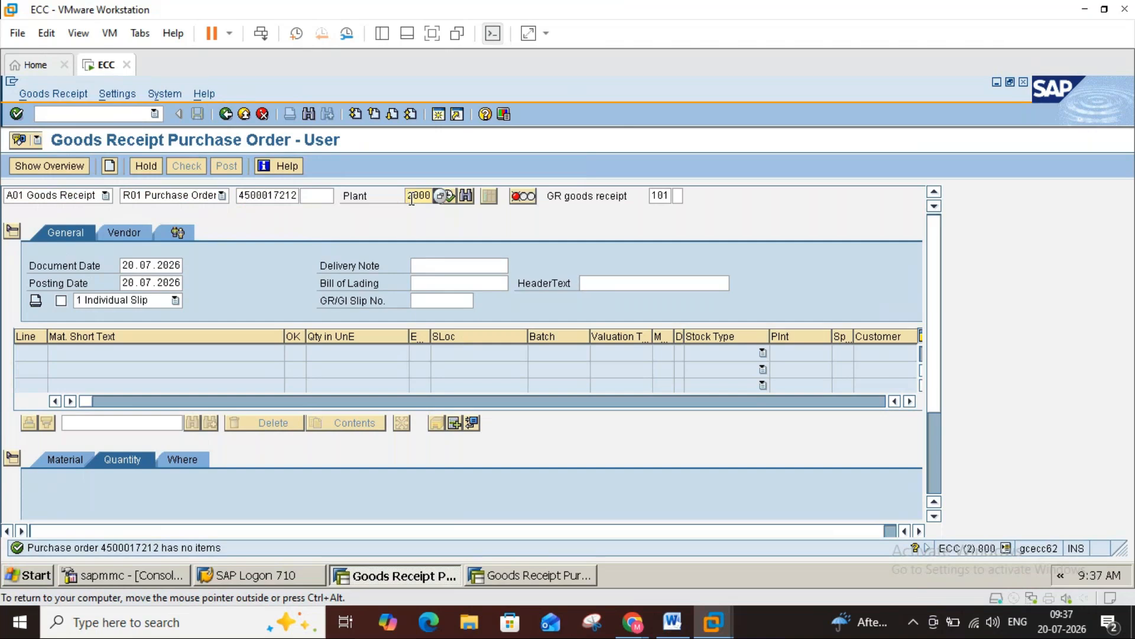
key("Delete")
key("Delete")
key("Delete")
key("Delete")
key("Return")
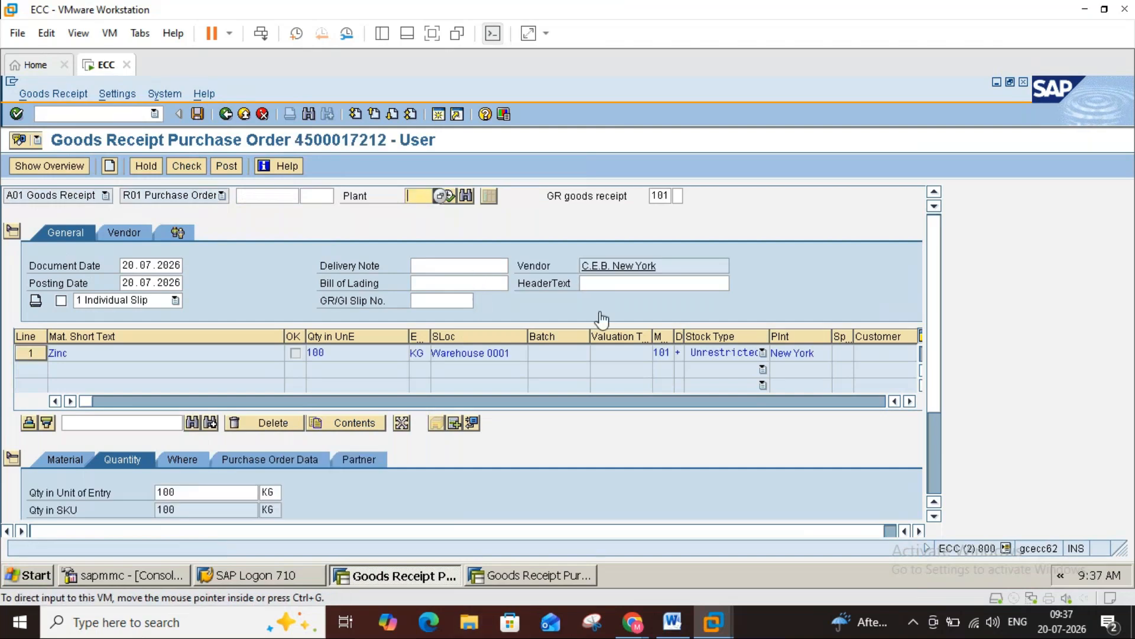
- Mark the Zinc item as OK and post the goods receipt
scroll(941, 452, "down", 3)
left_click(69, 510)
left_click(227, 166)
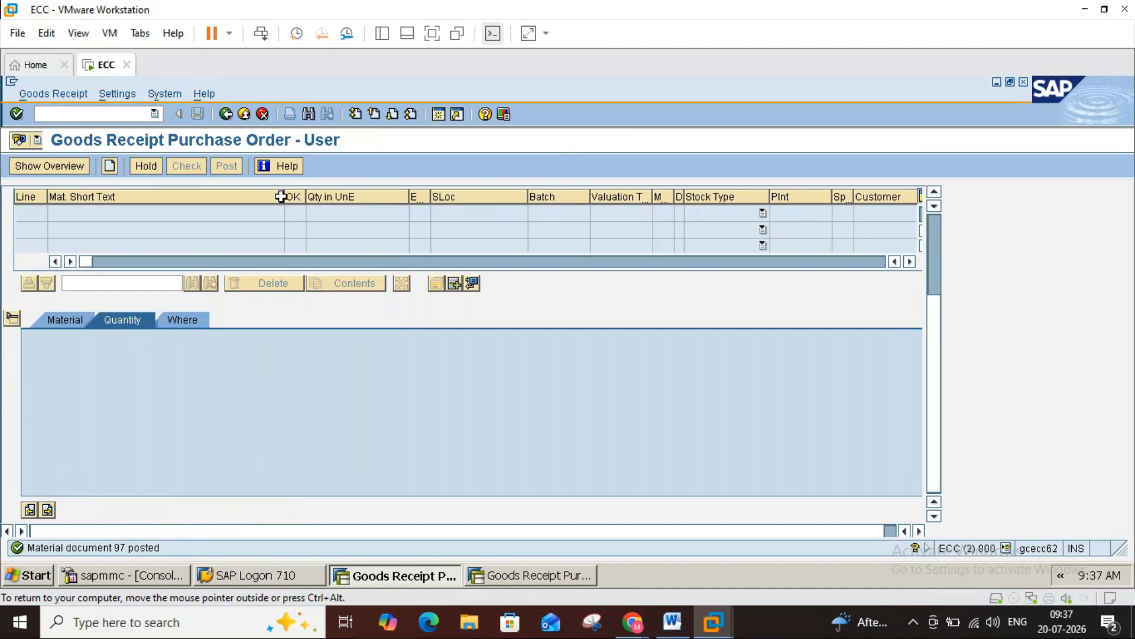
- Switch to the Word notes and read the section on scheduling agreements with releases, including aggregation horizons, LPA creation, and firm and trade-off zones
left_click(682, 622)
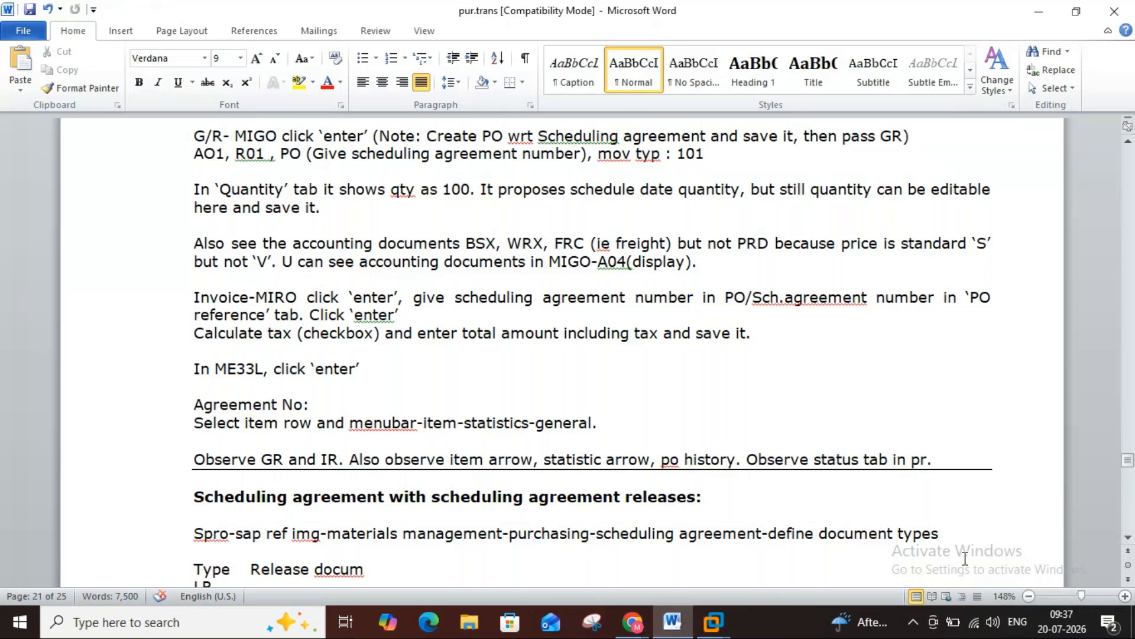
left_click(1127, 538)
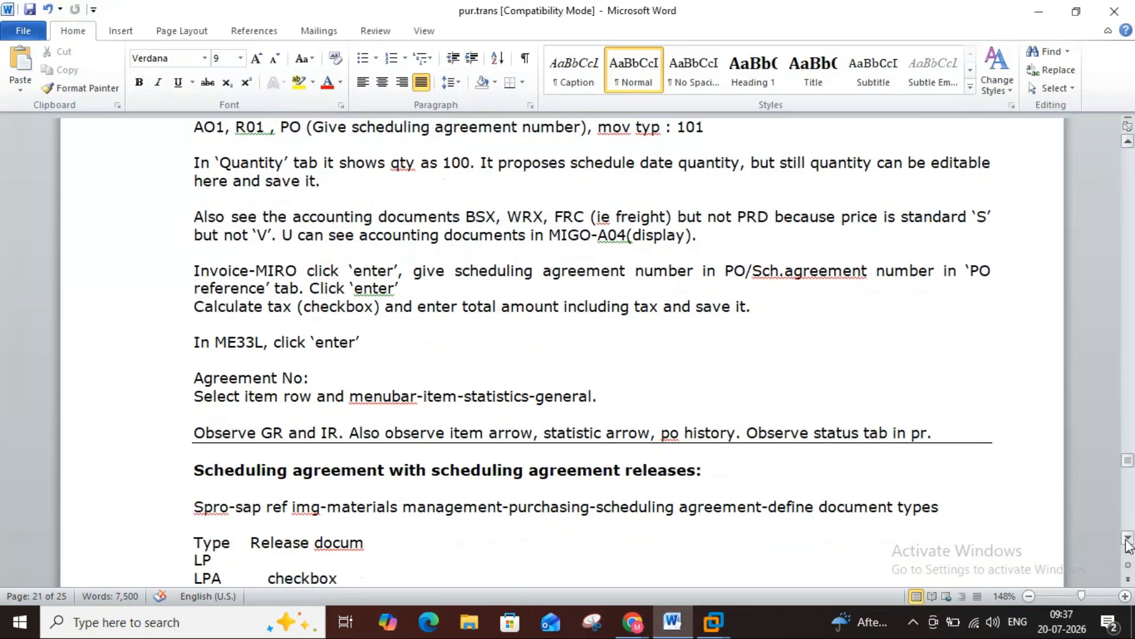
left_click(1128, 538)
left_click(1128, 538)
scroll(1128, 544, "down", 5)
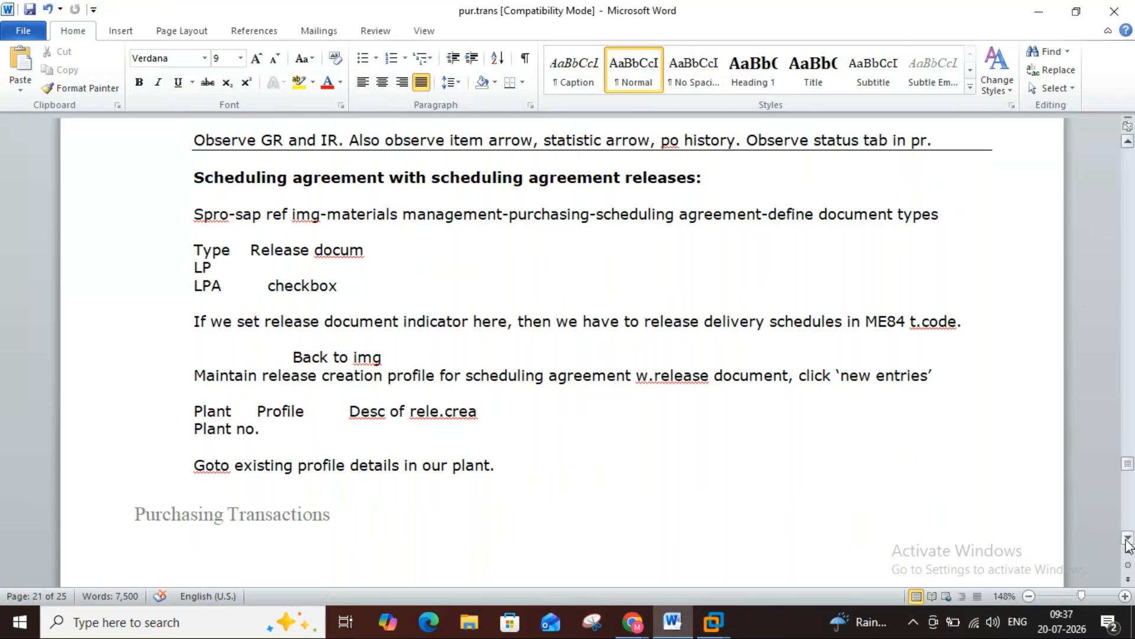
left_click(1128, 538)
scroll(1129, 544, "down", 10)
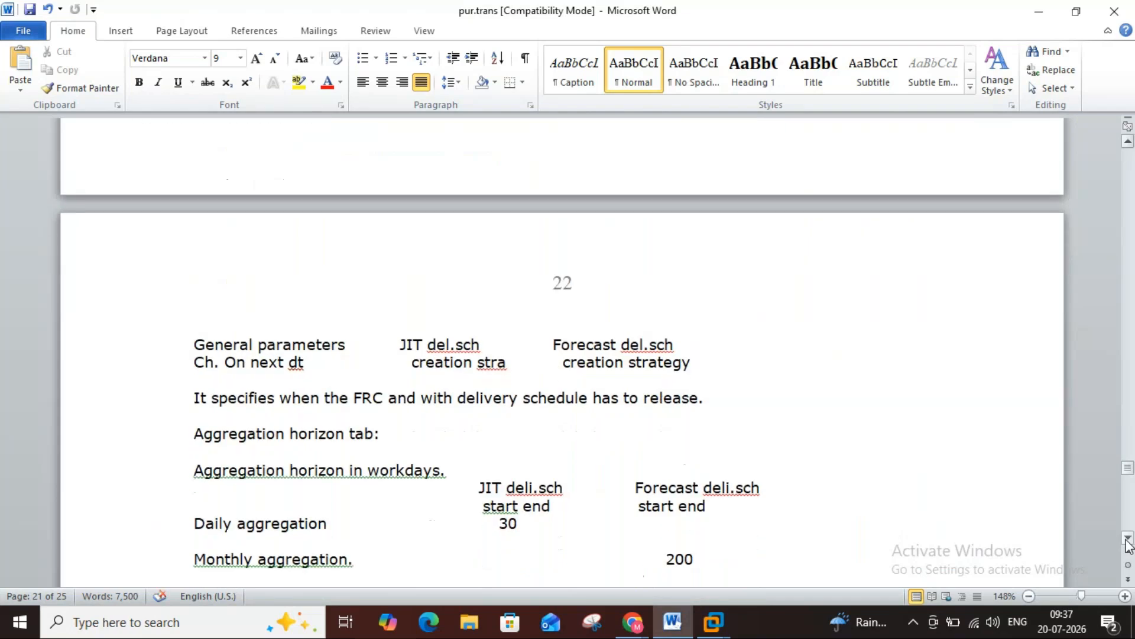
scroll(1128, 544, "down", 5)
scroll(1129, 544, "down", 6)
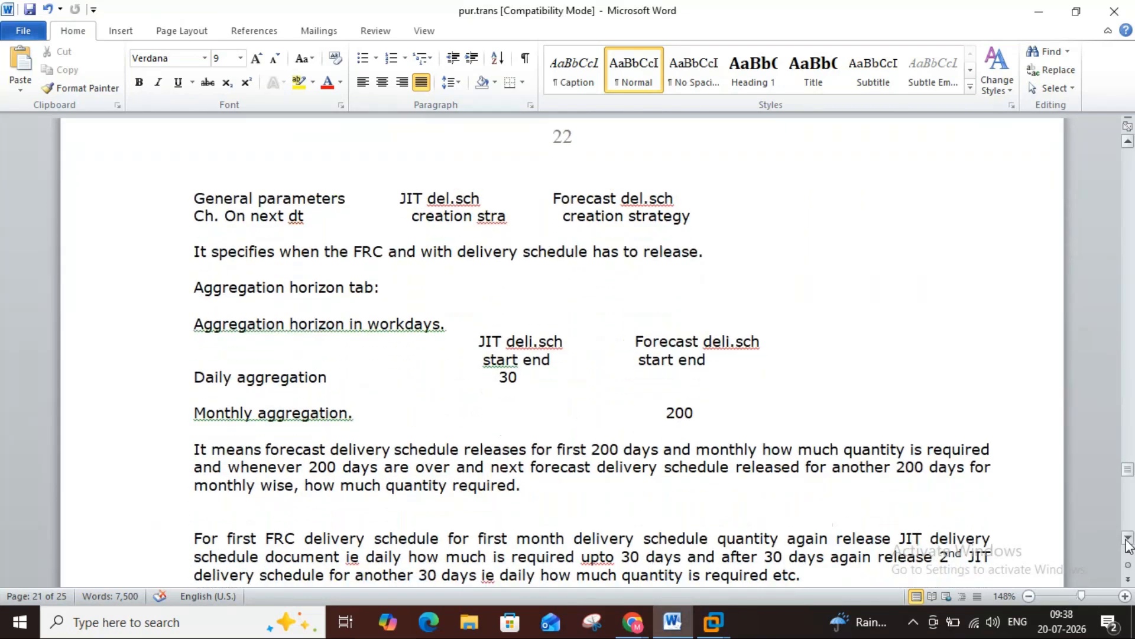
scroll(1128, 544, "down", 7)
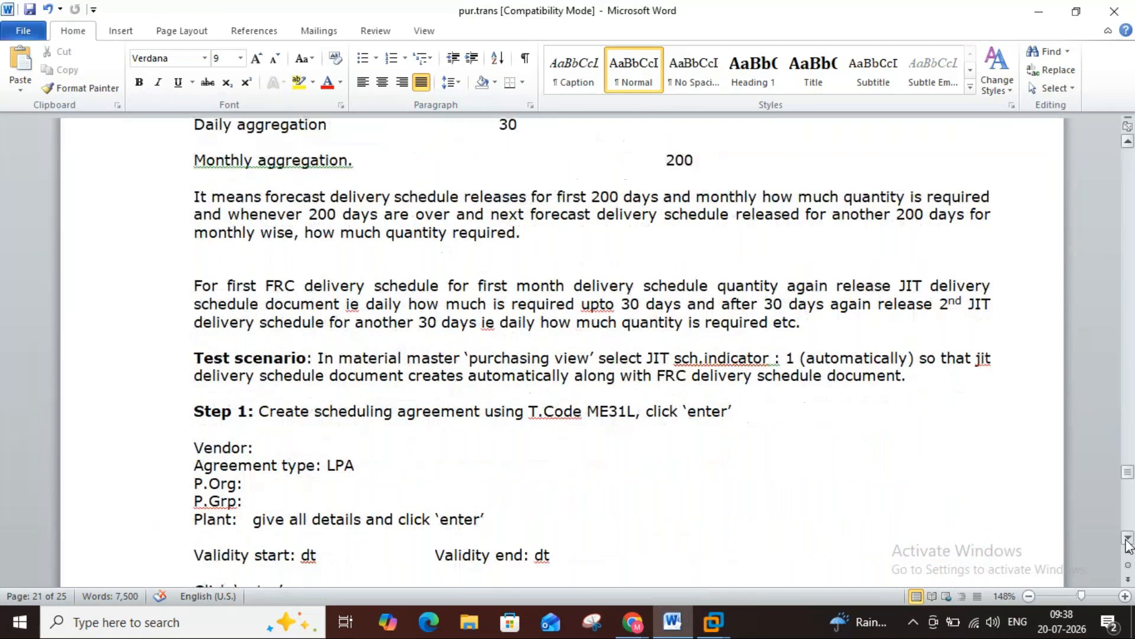
scroll(1128, 544, "down", 3)
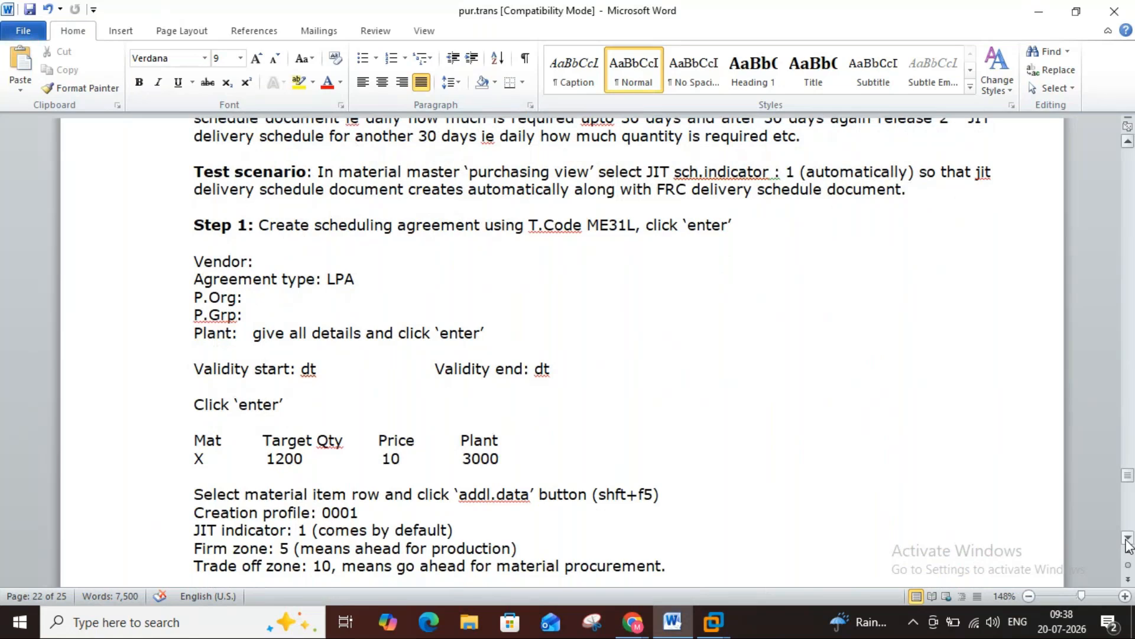
scroll(1129, 544, "down", 7)
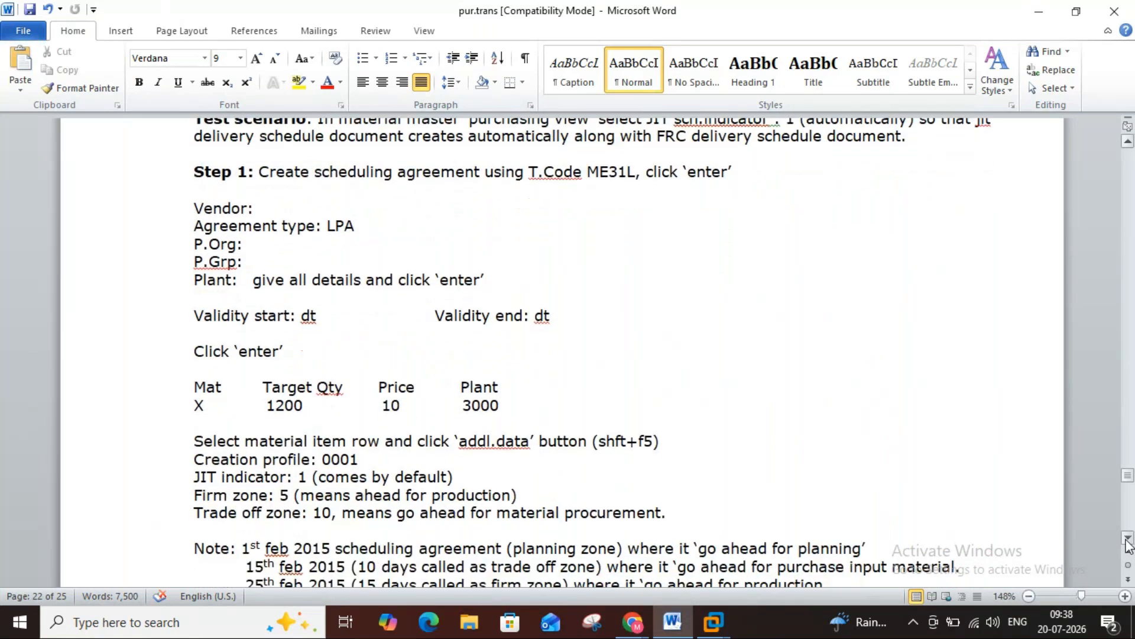
scroll(1128, 544, "down", 16)
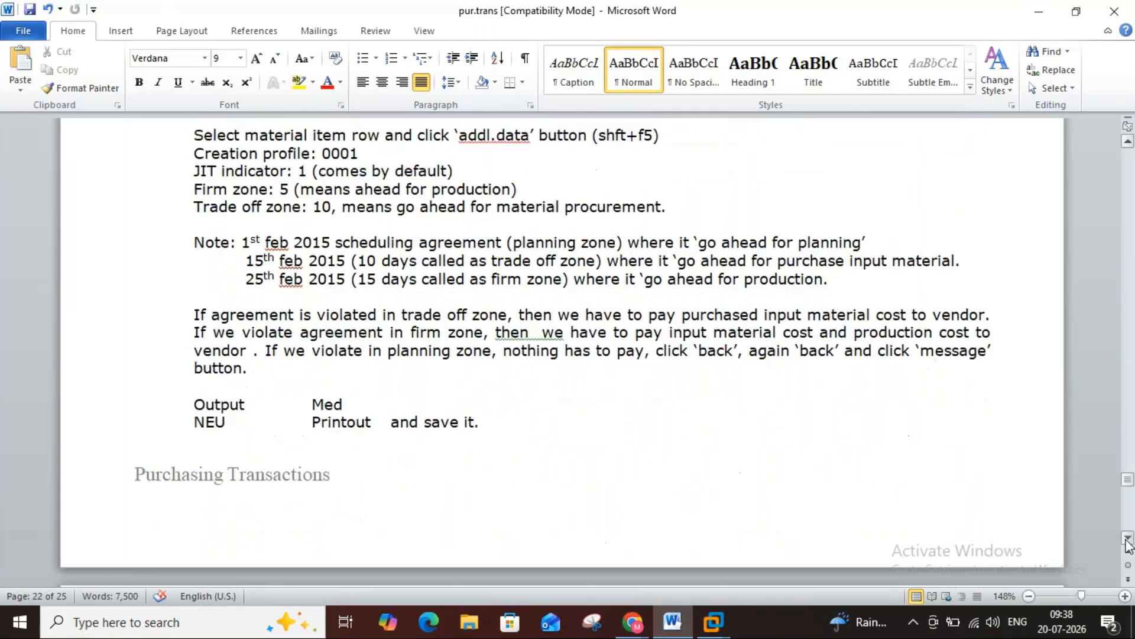
- Read the notes on maintaining delivery schedules in ME38, generating JIT and forecast releases, ME84, ME9E, and the LP versus LPA question
scroll(1128, 544, "down", 8)
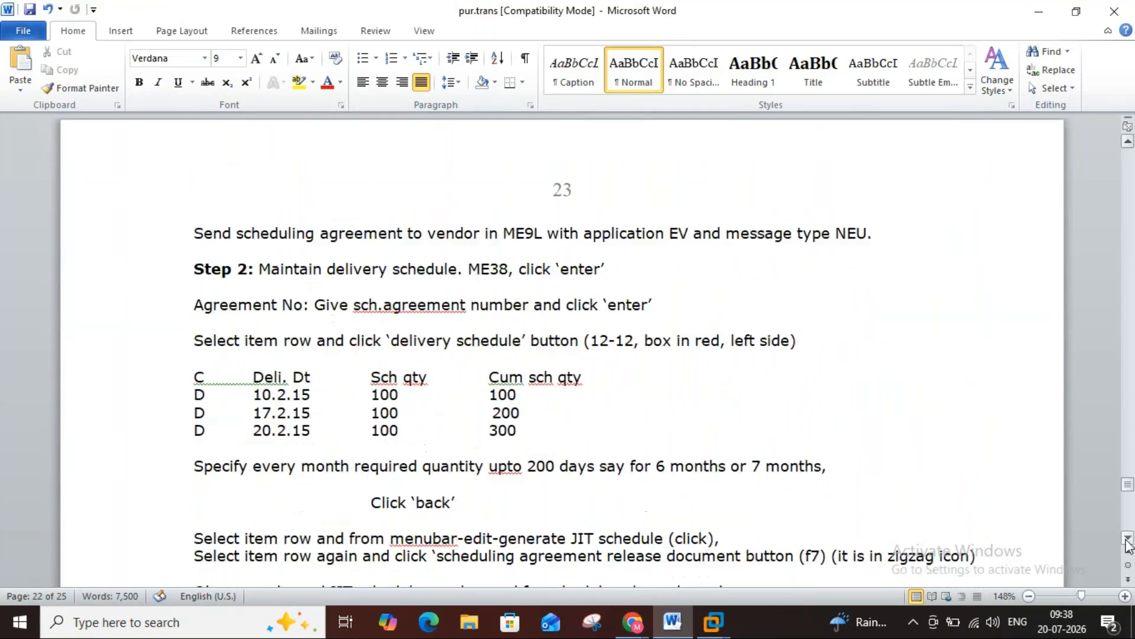
scroll(1128, 544, "down", 9)
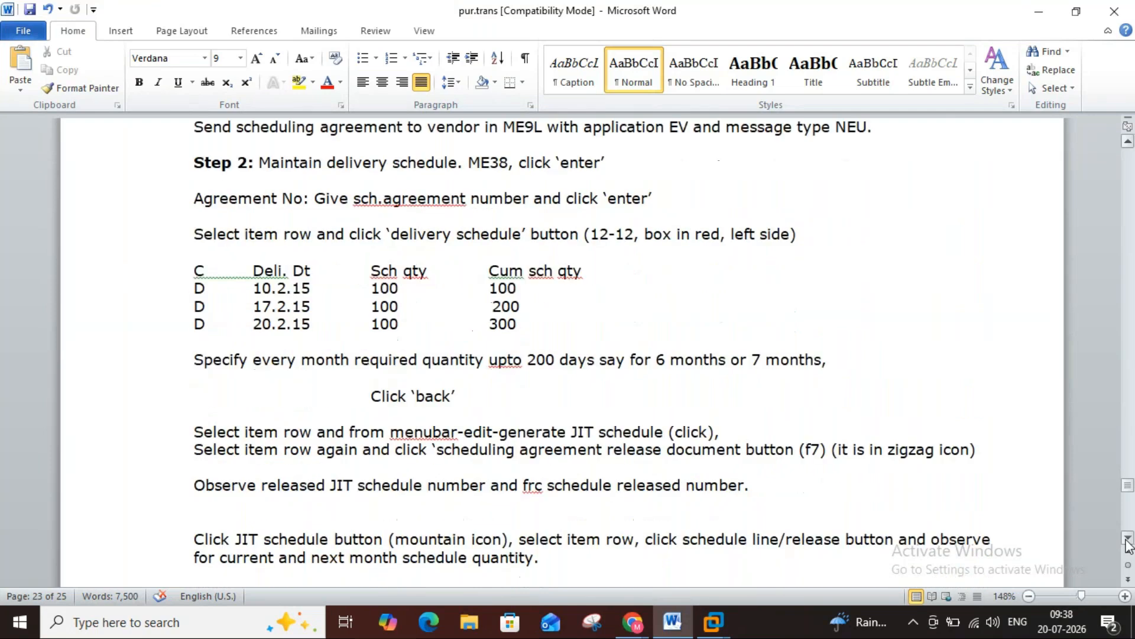
scroll(1129, 543, "down", 10)
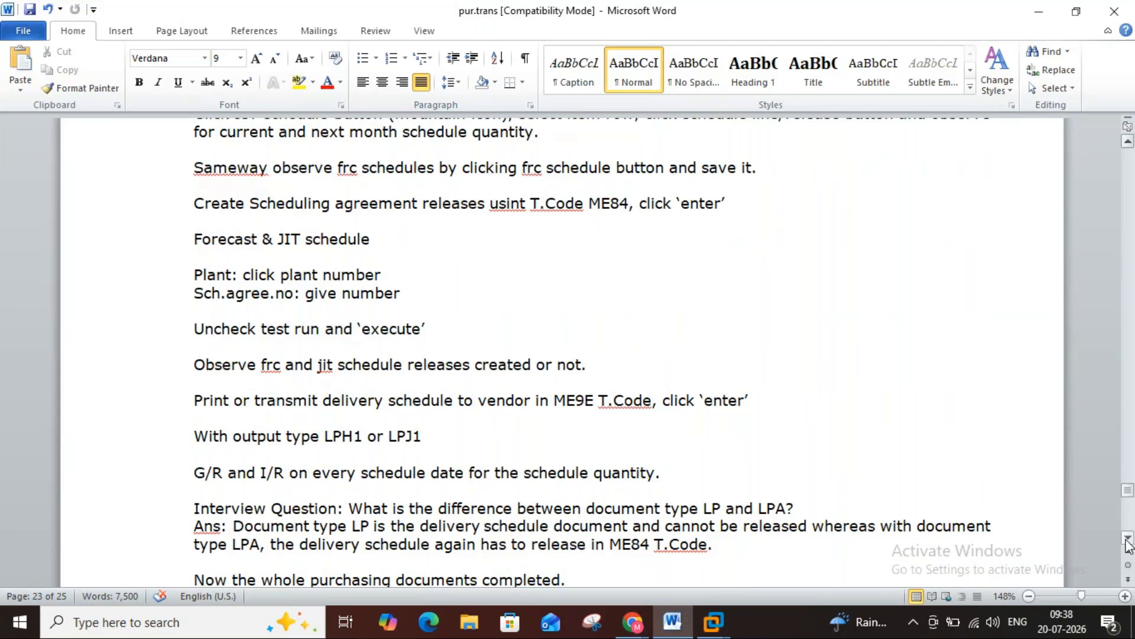
scroll(1128, 544, "down", 7)
scroll(1129, 544, "down", 3)
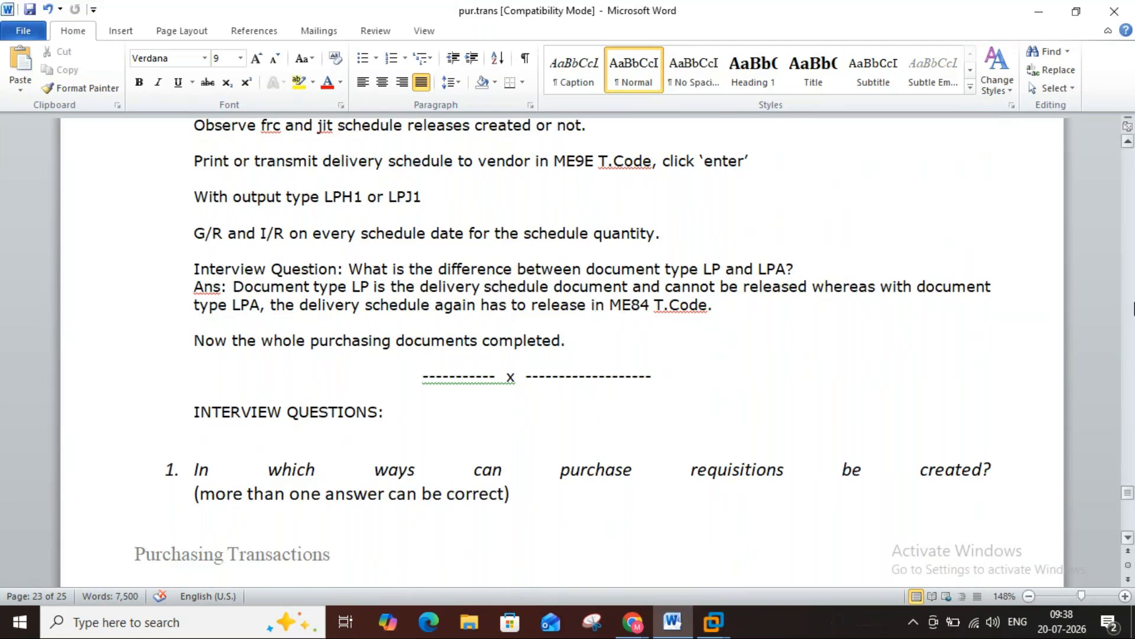
- Go back to the release instructions and highlight transaction code ME84, then check the purchase requisition interview question and close the Word notes
scroll(1131, 299, "up", 8)
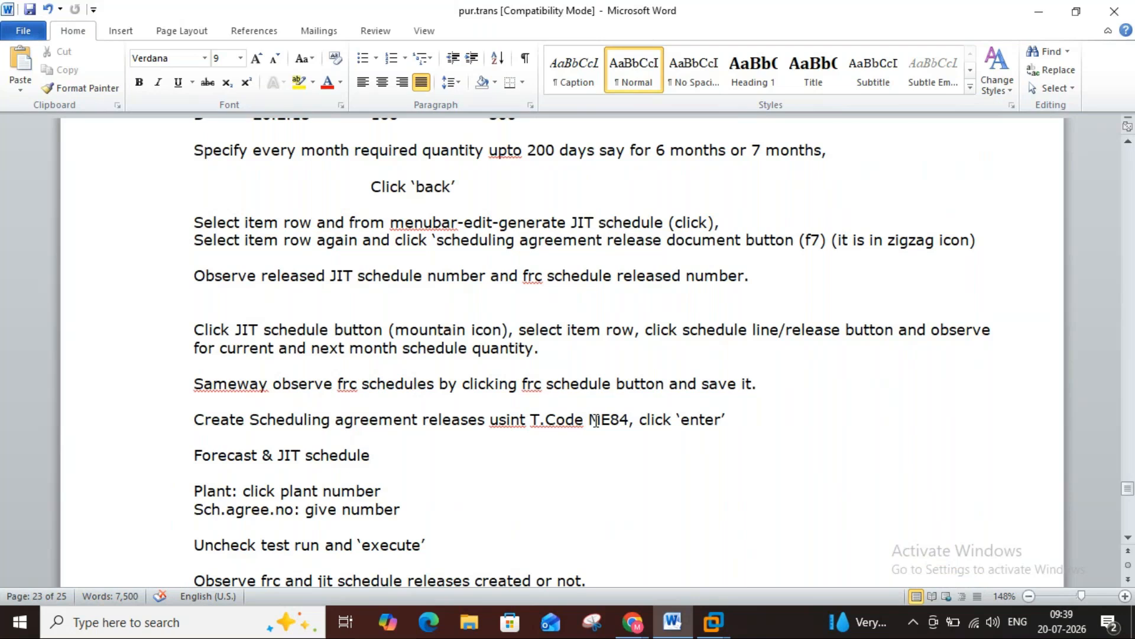
left_click_drag(588, 420, 631, 422)
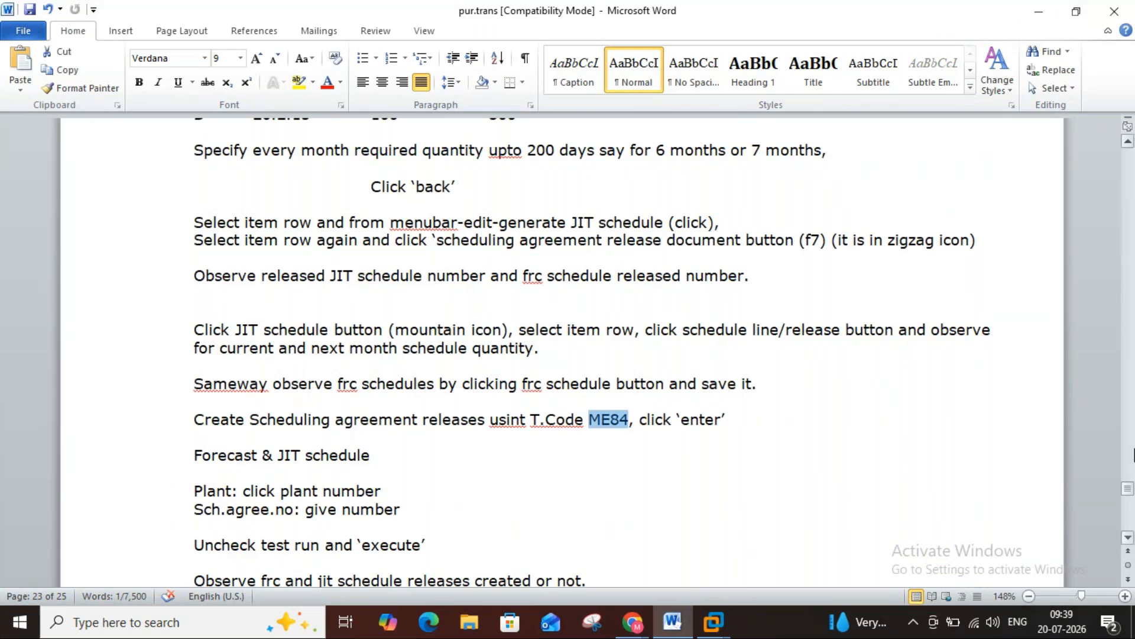
scroll(1132, 525, "down", 5)
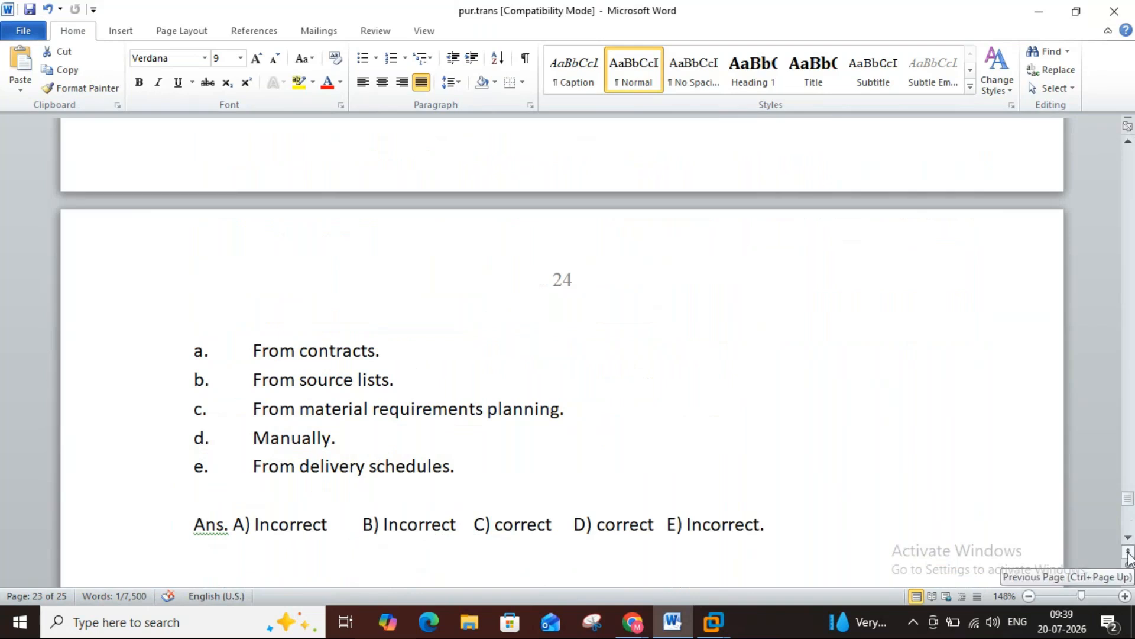
left_click(1128, 539)
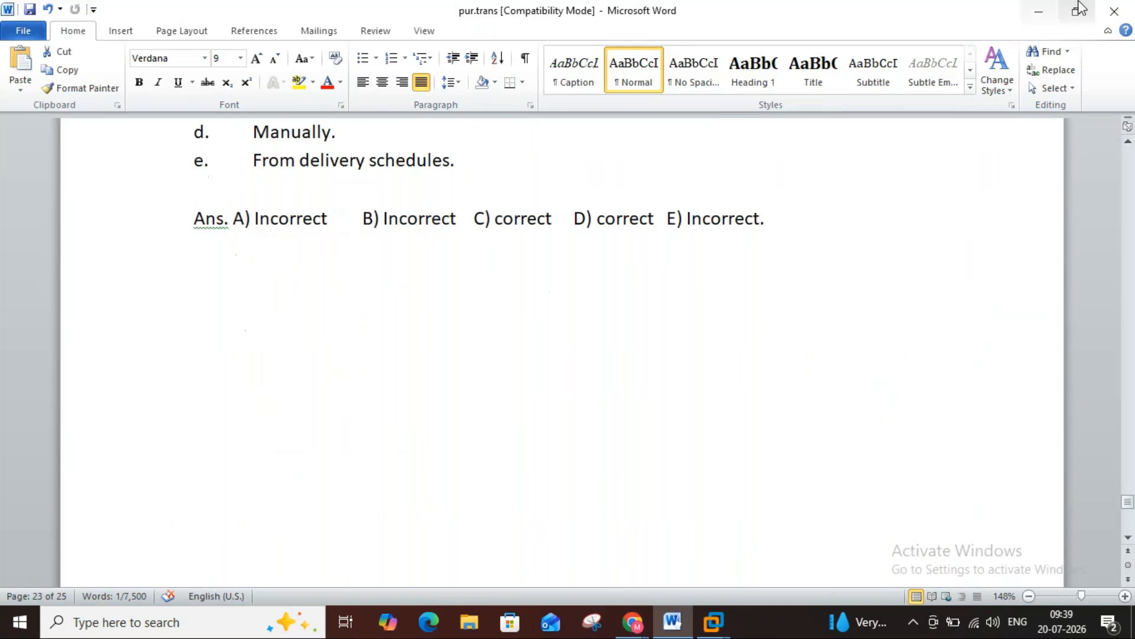
left_click(1111, 16)
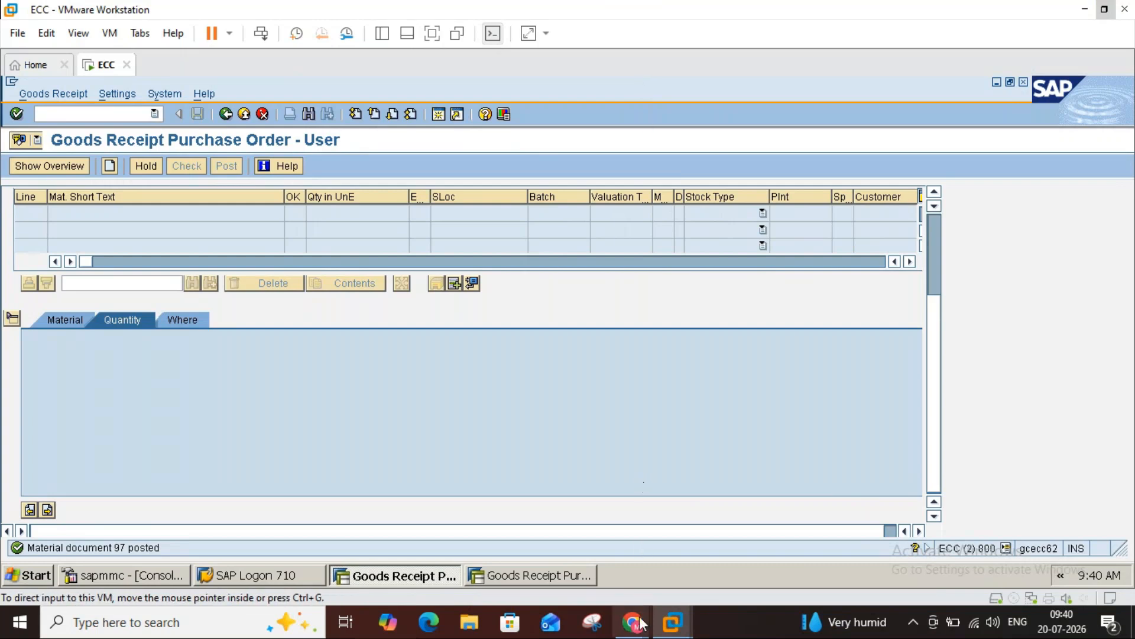
- Switch to the GoTo Meeting window, accept the USB PnP Sound Device microphone, and bring up the choices for leaving the session
mouse_move(639, 632)
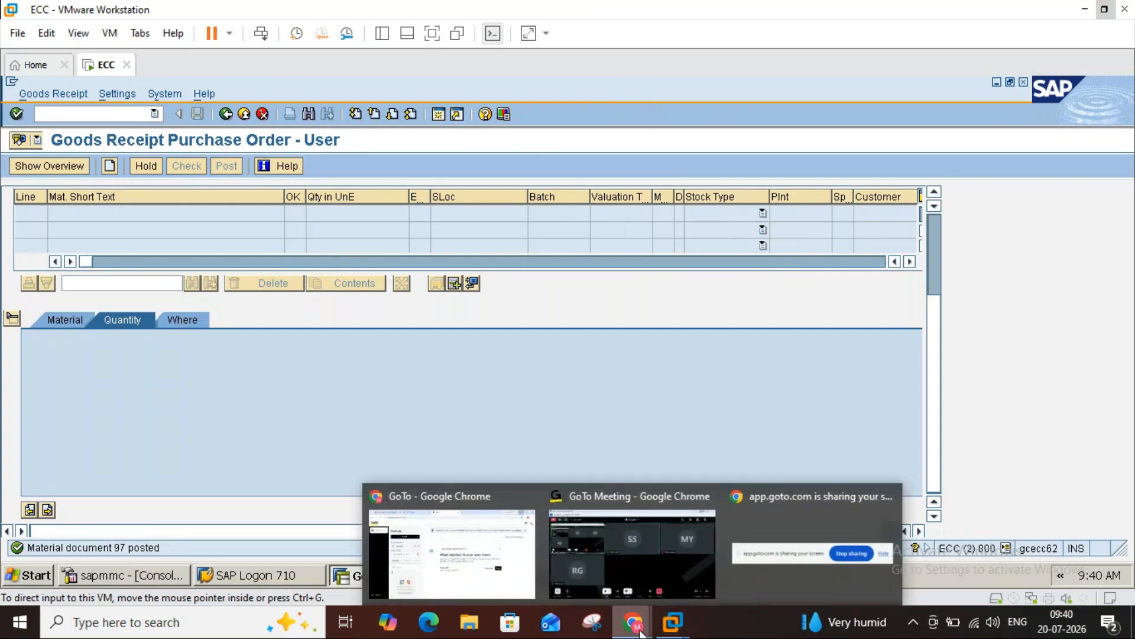
left_click(666, 570)
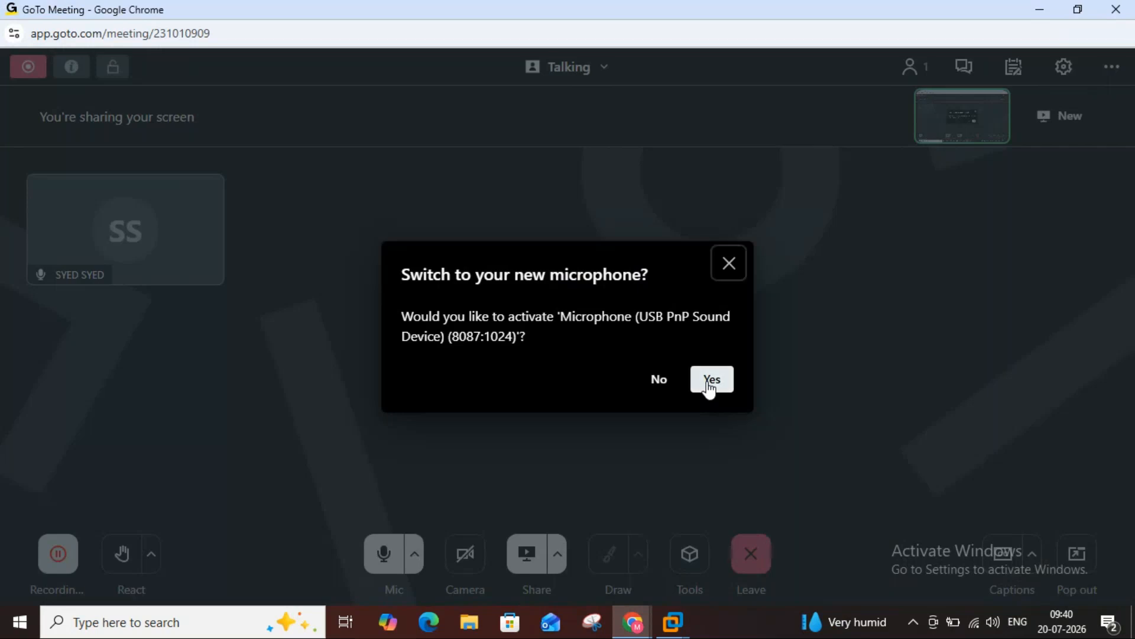
left_click(709, 382)
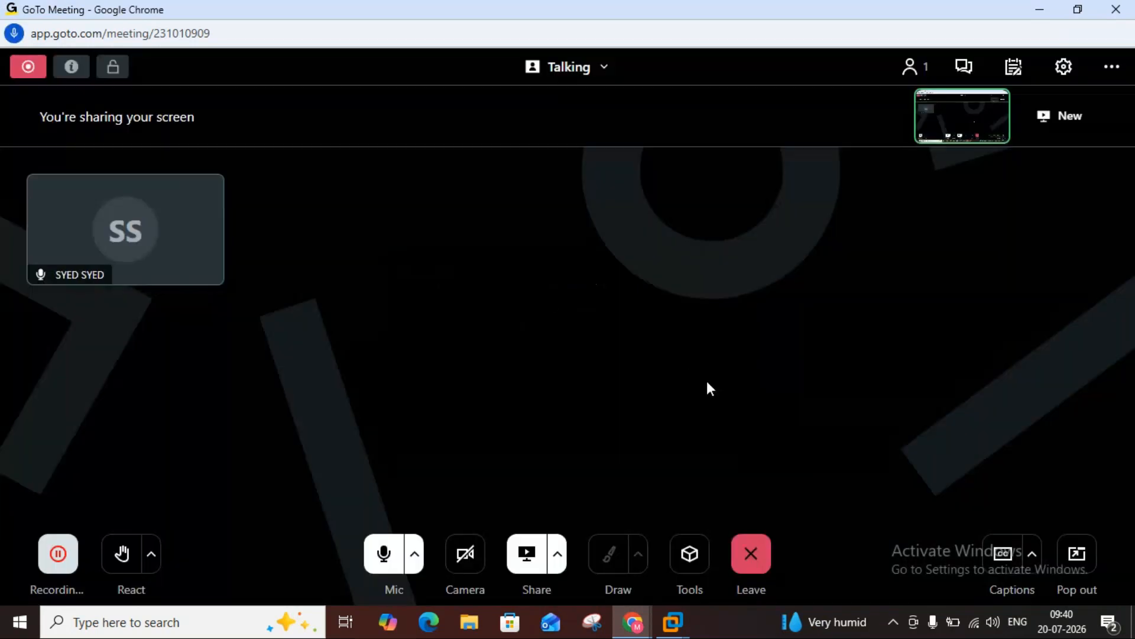
left_click(753, 556)
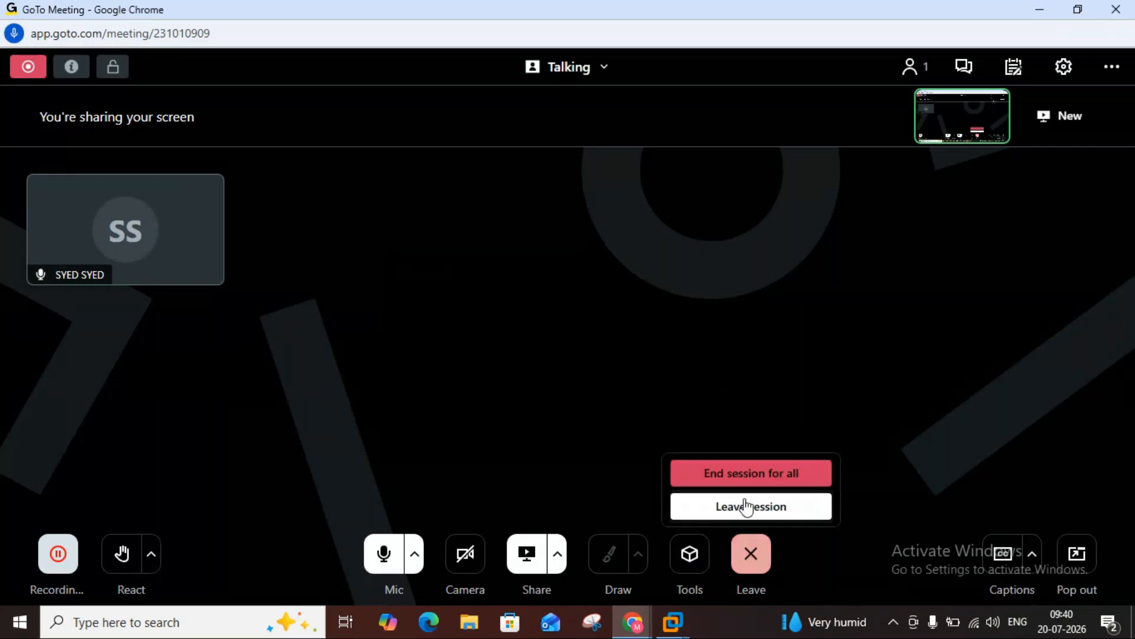